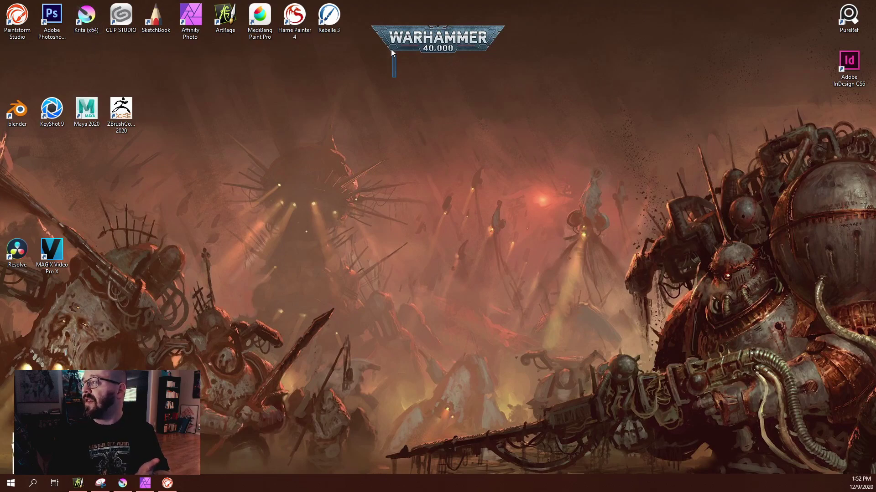
# Move the Flame Painter 4 shortcut down to the second row beside ZBrush.
pyautogui.moveTo(395, 77); pyautogui.dragTo(300, 67)
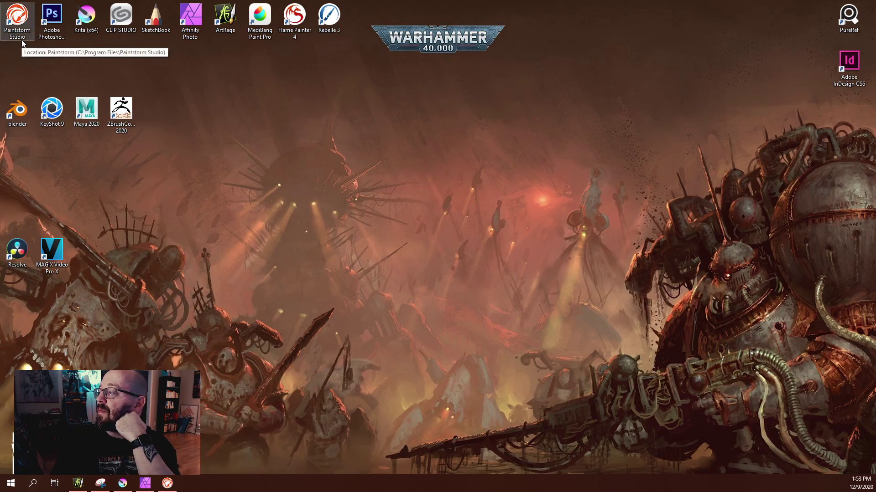
pyautogui.click(59, 37)
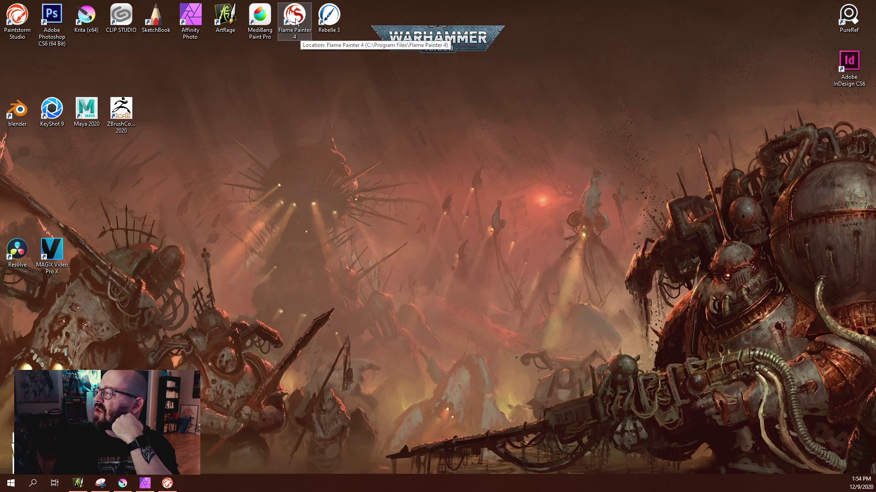
pyautogui.moveTo(296, 21); pyautogui.dragTo(257, 104)
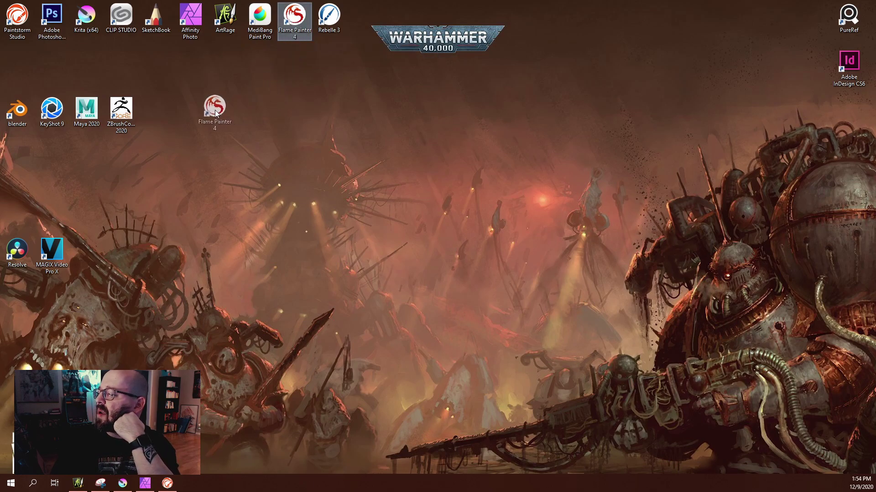
pyautogui.moveTo(165, 111); pyautogui.dragTo(166, 112)
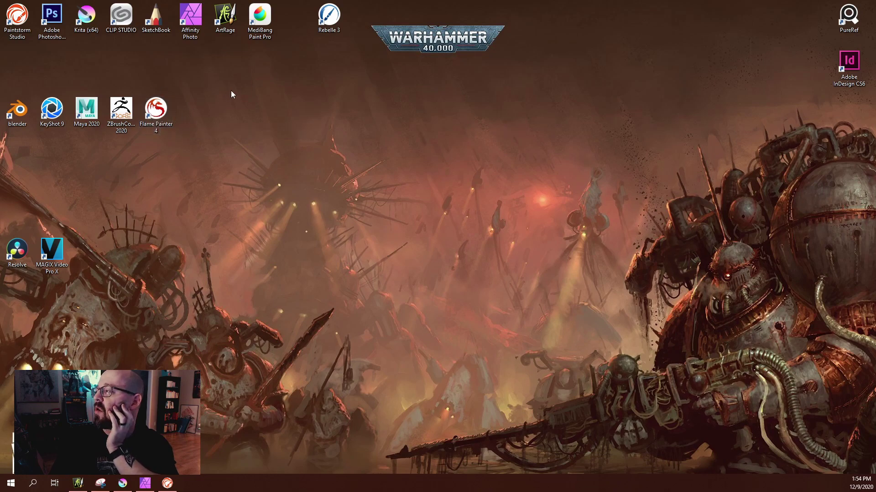
# Shift Rebelle 3 left to close the gap and clear the shortcut selection.
pyautogui.moveTo(327, 17); pyautogui.dragTo(293, 18)
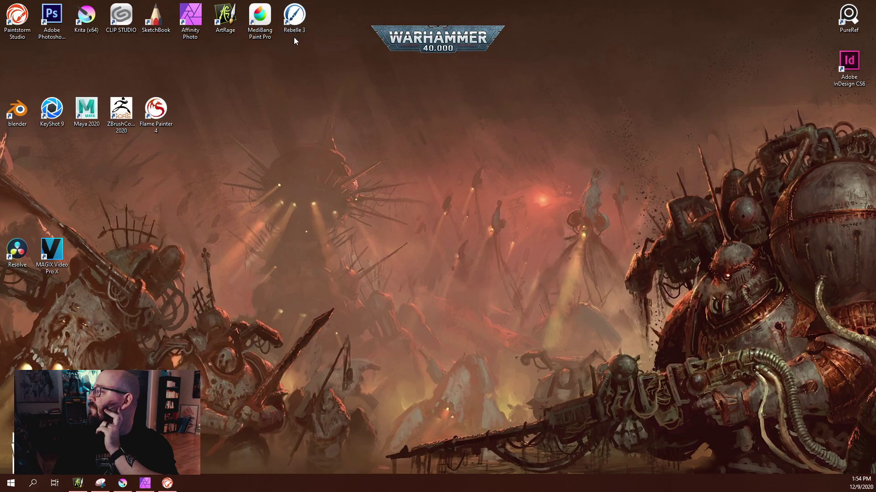
pyautogui.moveTo(848, 16)
pyautogui.mouseDown()
pyautogui.moveTo(758, 38)
pyautogui.moveTo(844, 17)
pyautogui.mouseUp()
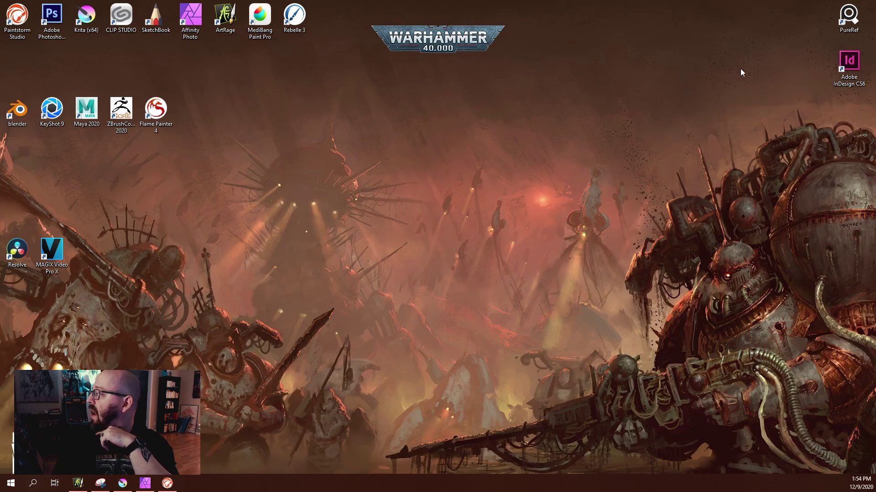
pyautogui.moveTo(846, 66)
pyautogui.mouseDown()
pyautogui.moveTo(748, 75)
pyautogui.moveTo(743, 57)
pyautogui.moveTo(755, 71)
pyautogui.moveTo(743, 67)
pyautogui.moveTo(844, 59)
pyautogui.mouseUp()
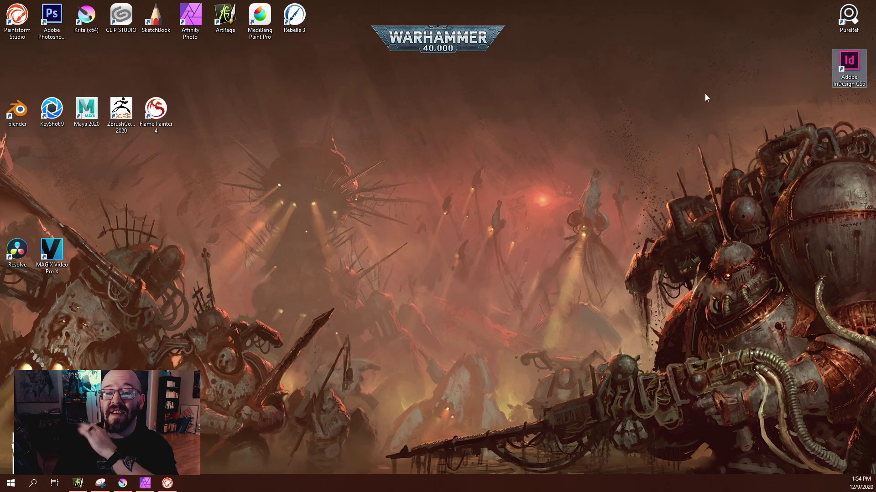
pyautogui.click(664, 89)
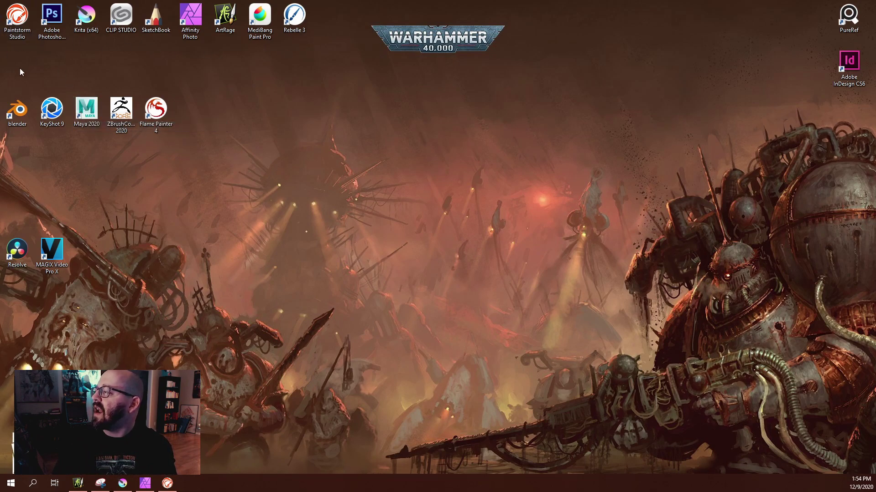
pyautogui.moveTo(11, 59); pyautogui.dragTo(325, 15)
pyautogui.click(280, 68)
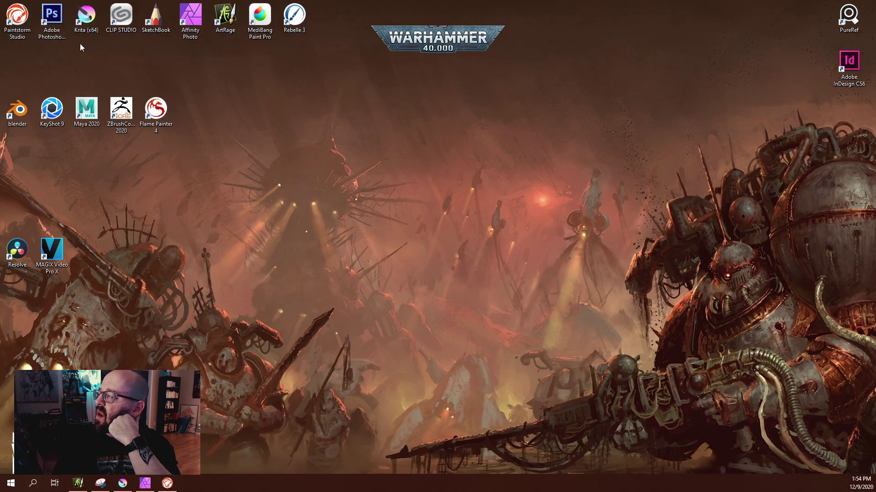
# Launch Photoshop CS6, select the Hard Round Solid brush preset, then step to the next preset.
pyautogui.doubleClick(52, 30)
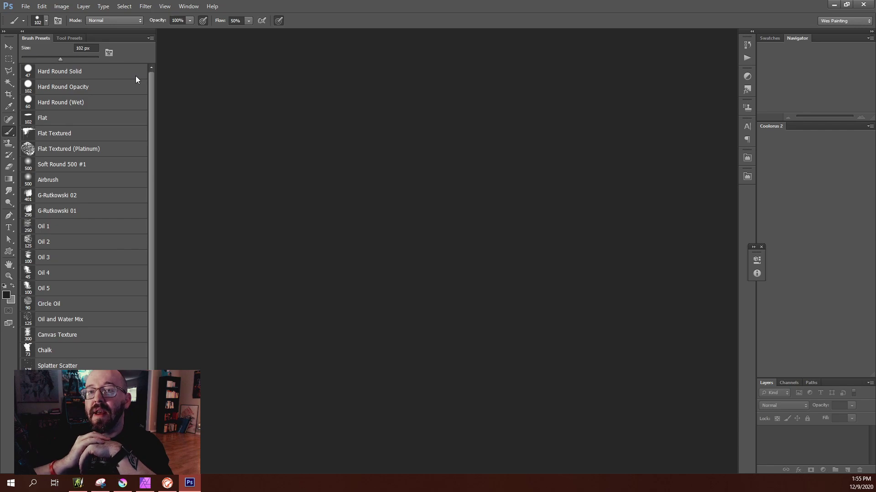
pyautogui.click(135, 76)
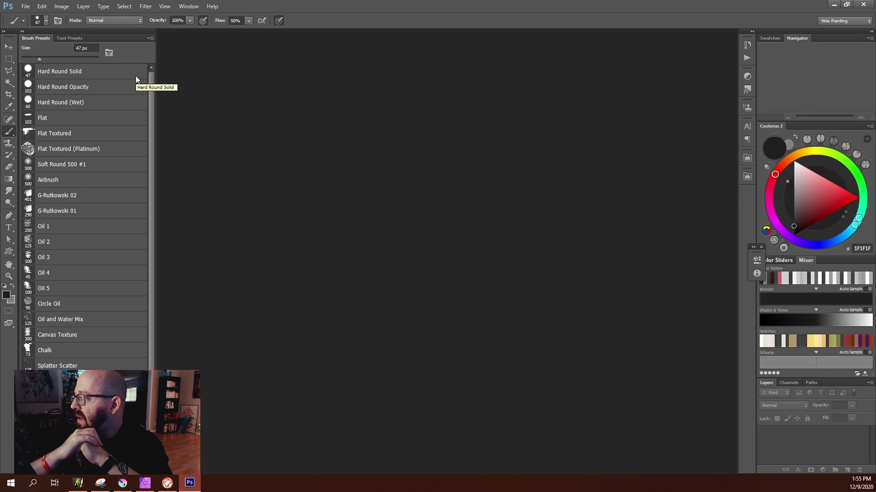
pyautogui.press('.')
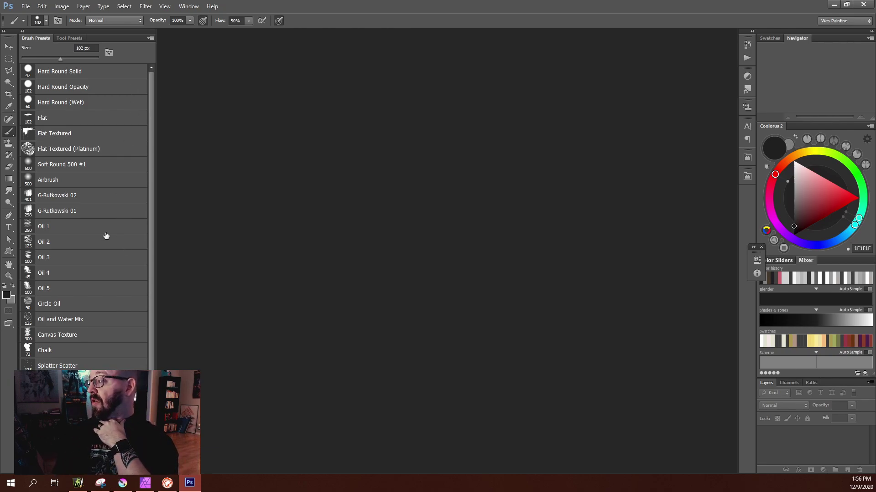
# Create a new 1500 × 1000 px document.
pyautogui.click(26, 6)
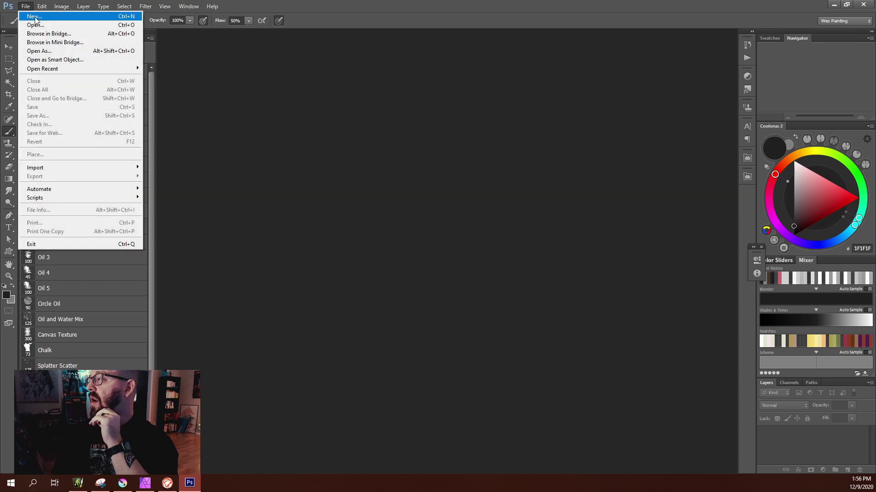
pyautogui.click(28, 16)
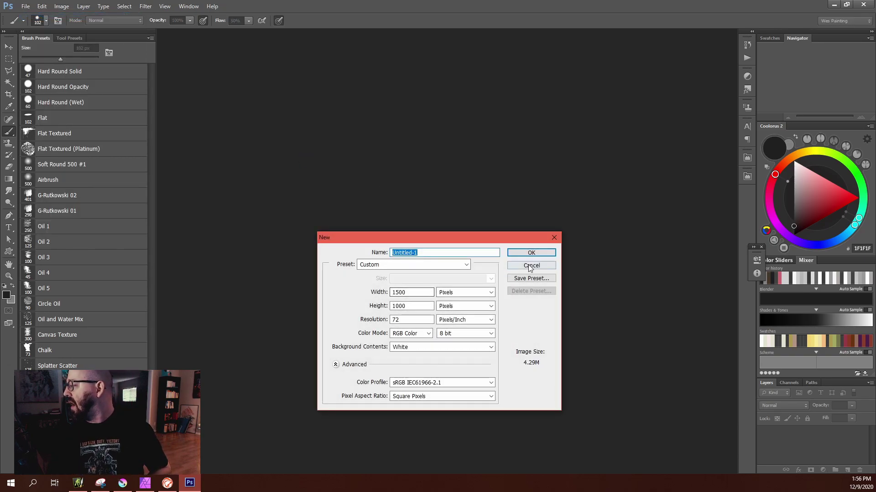
pyautogui.click(530, 253)
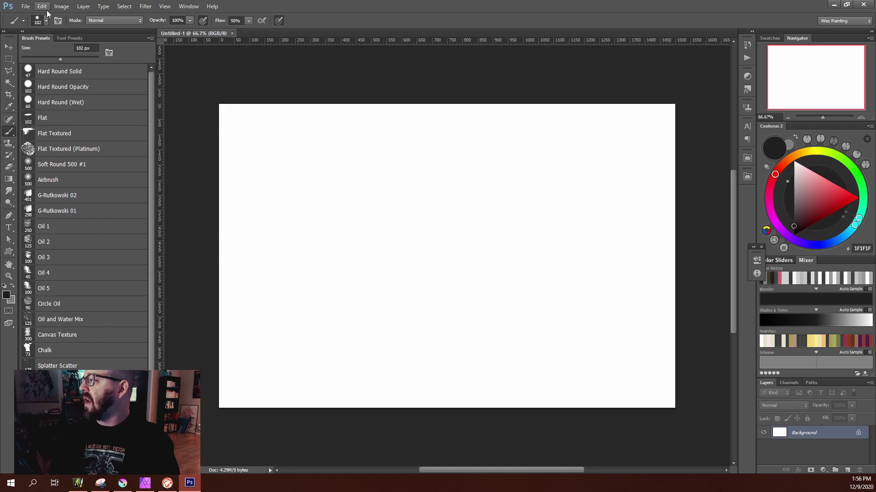
# Fill the canvas with 50% Gray.
pyautogui.click(46, 10)
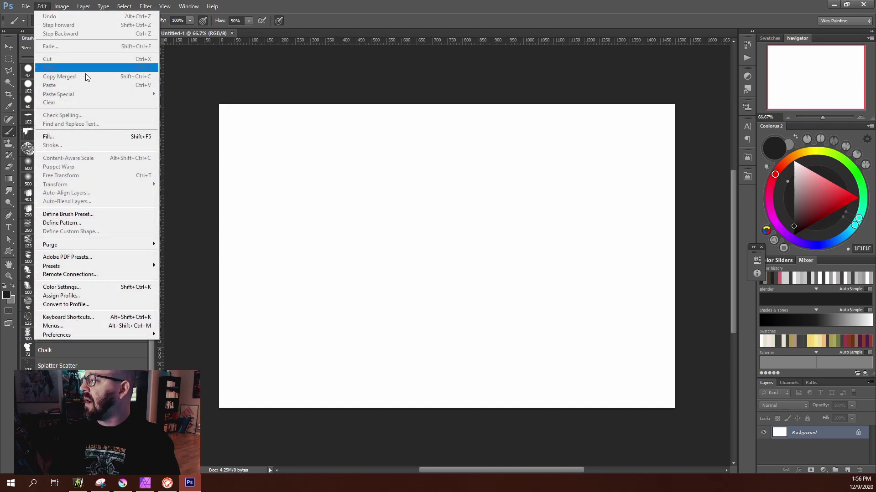
pyautogui.click(92, 133)
pyautogui.click(652, 221)
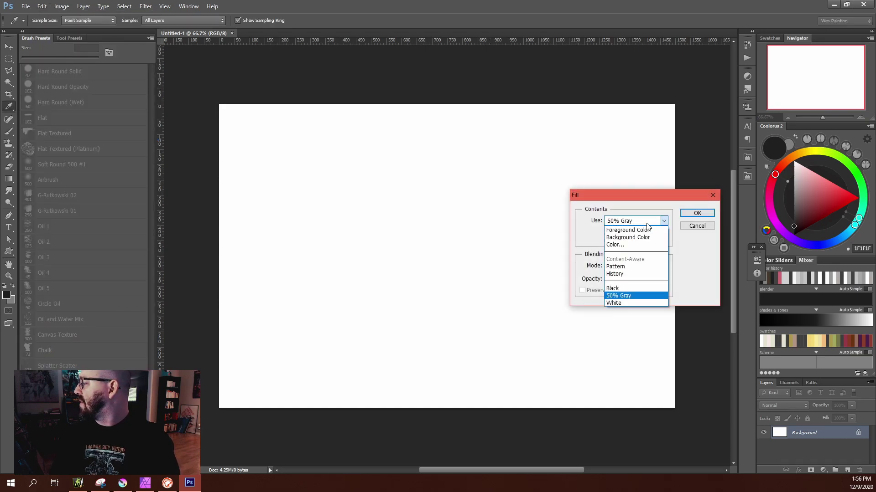
pyautogui.click(643, 295)
pyautogui.click(698, 213)
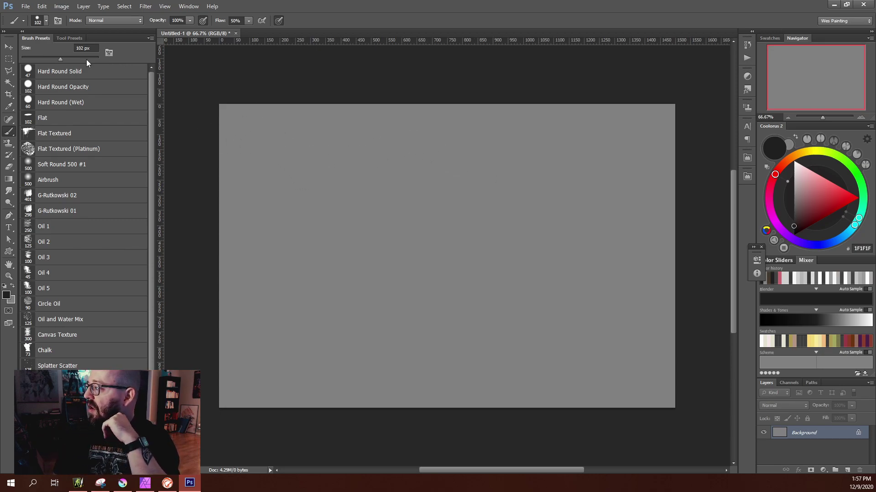
# Pick Flat Textured (Platinum), add Layer 1, set Coolorus to tetradic, and show HSV sliders.
pyautogui.click(80, 152)
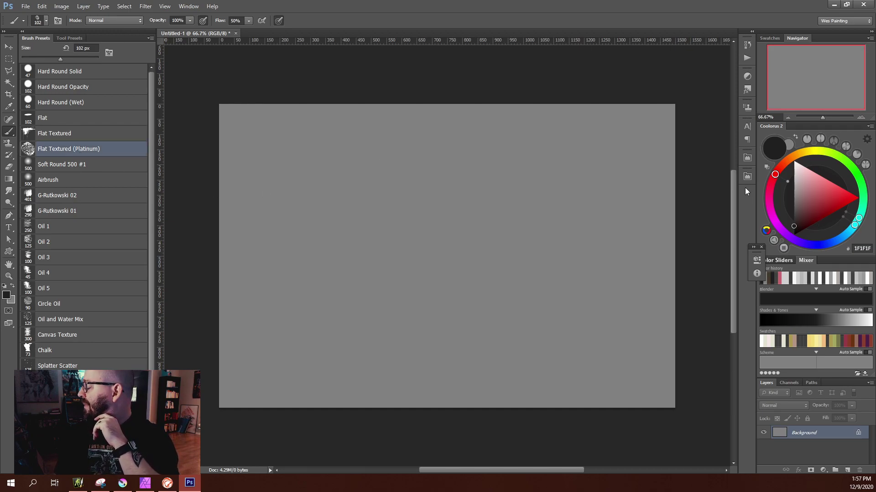
pyautogui.click(847, 470)
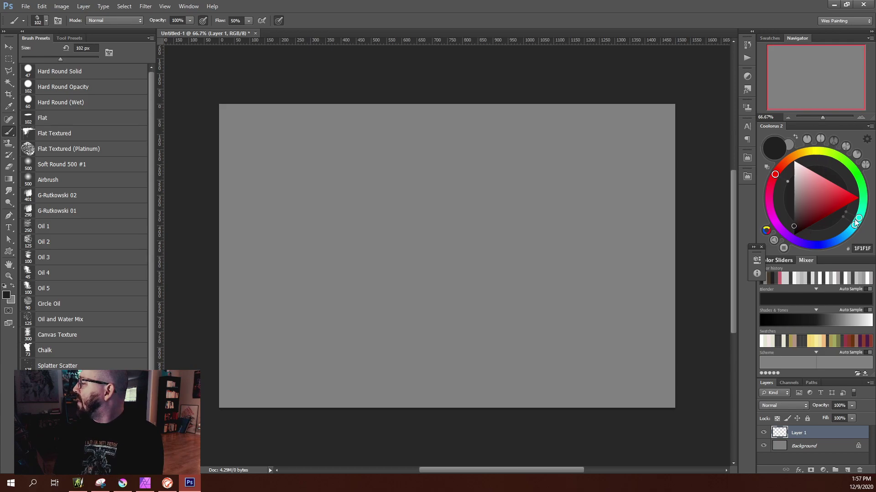
pyautogui.moveTo(853, 228); pyautogui.dragTo(818, 250)
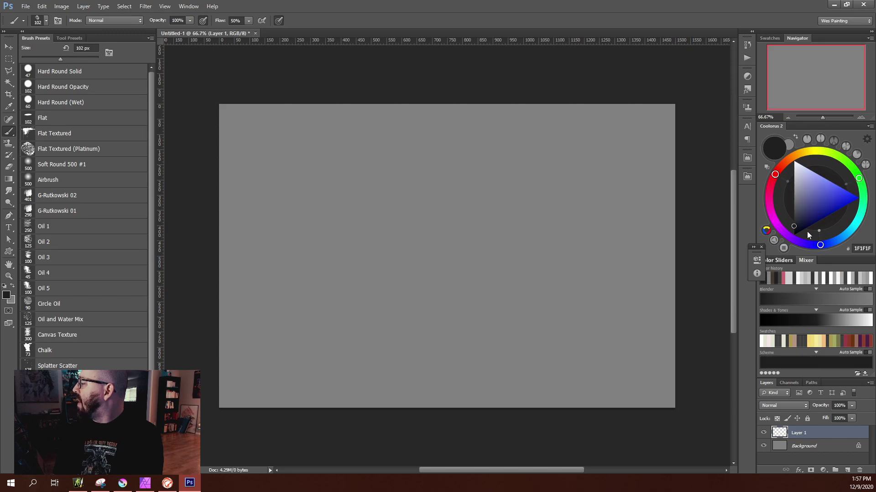
pyautogui.click(846, 149)
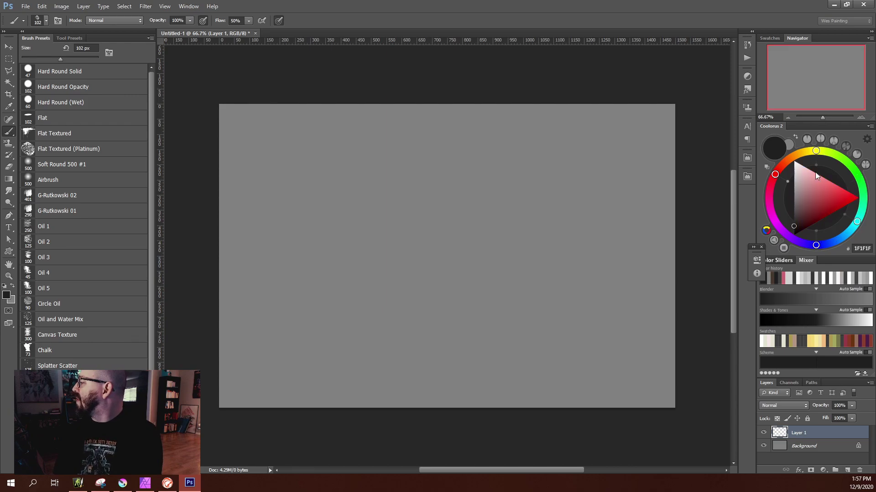
pyautogui.moveTo(817, 153)
pyautogui.mouseDown()
pyautogui.moveTo(840, 158)
pyautogui.moveTo(789, 150)
pyautogui.moveTo(802, 169)
pyautogui.mouseUp()
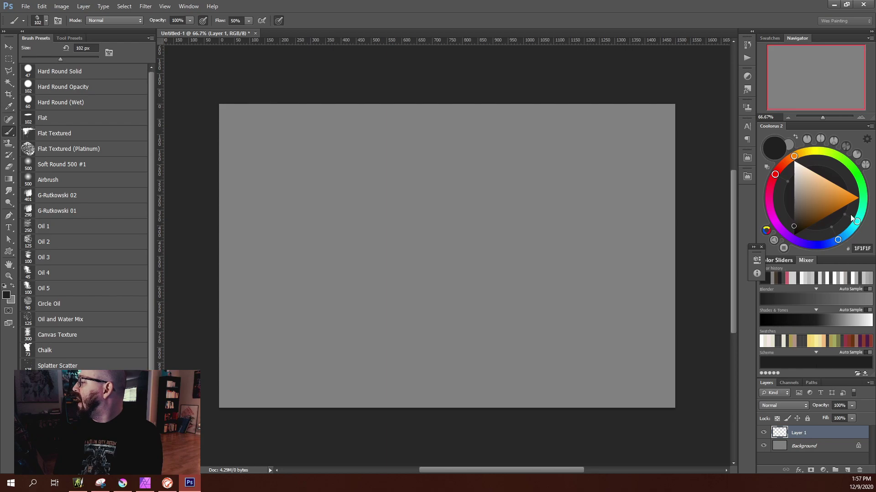
pyautogui.click(775, 260)
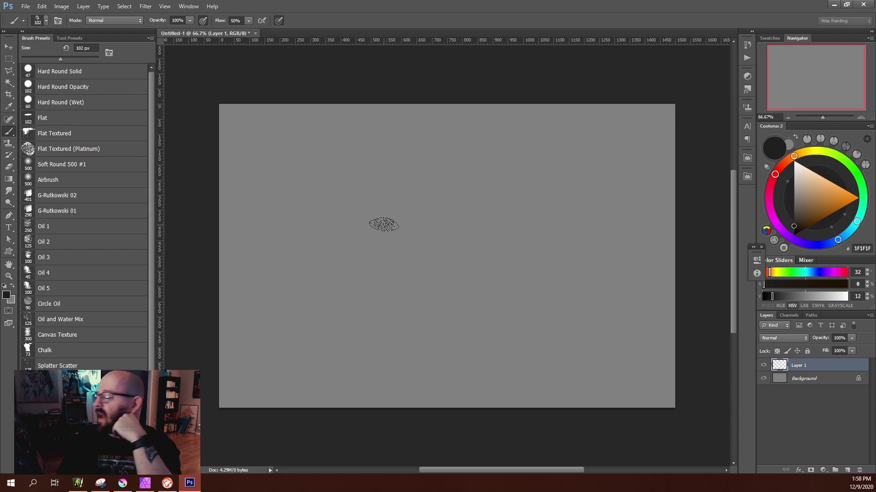
# Paint dark test bars, diagonals and a small blob across the canvas centre.
pyautogui.moveTo(341, 268)
pyautogui.mouseDown()
pyautogui.moveTo(361, 175)
pyautogui.moveTo(367, 299)
pyautogui.mouseUp()
pyautogui.moveTo(385, 247); pyautogui.dragTo(422, 248)
pyautogui.moveTo(444, 215)
pyautogui.mouseDown()
pyautogui.moveTo(470, 255)
pyautogui.moveTo(511, 183)
pyautogui.mouseUp()
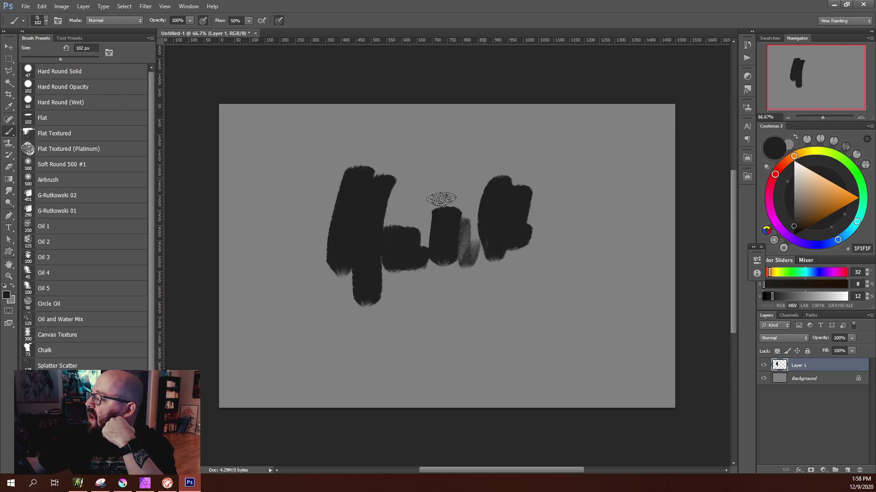
pyautogui.moveTo(388, 215); pyautogui.dragTo(567, 156)
pyautogui.moveTo(437, 201); pyautogui.dragTo(543, 182)
pyautogui.moveTo(456, 264); pyautogui.dragTo(483, 196)
pyautogui.moveTo(449, 292); pyautogui.dragTo(566, 240)
pyautogui.moveTo(443, 321); pyautogui.dragTo(586, 254)
pyautogui.moveTo(493, 319); pyautogui.dragTo(524, 310)
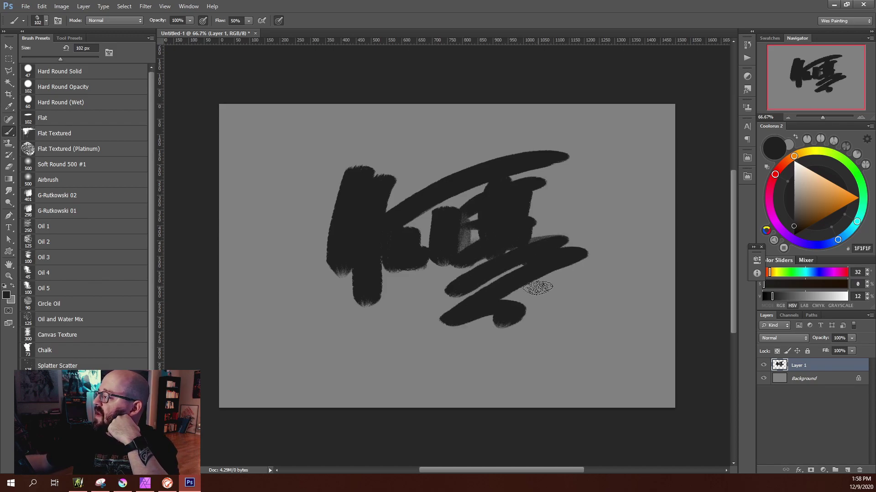
# Switch to brown and paint textured strokes over the dark bars with both Flat Textured brushes.
pyautogui.click(810, 207)
pyautogui.moveTo(364, 193)
pyautogui.mouseDown()
pyautogui.moveTo(381, 192)
pyautogui.moveTo(353, 308)
pyautogui.mouseUp()
pyautogui.moveTo(381, 175); pyautogui.dragTo(319, 303)
pyautogui.moveTo(381, 240)
pyautogui.mouseDown()
pyautogui.moveTo(461, 189)
pyautogui.moveTo(385, 250)
pyautogui.mouseUp()
pyautogui.moveTo(427, 233)
pyautogui.mouseDown()
pyautogui.moveTo(423, 266)
pyautogui.moveTo(449, 249)
pyautogui.mouseUp()
pyautogui.click(96, 138)
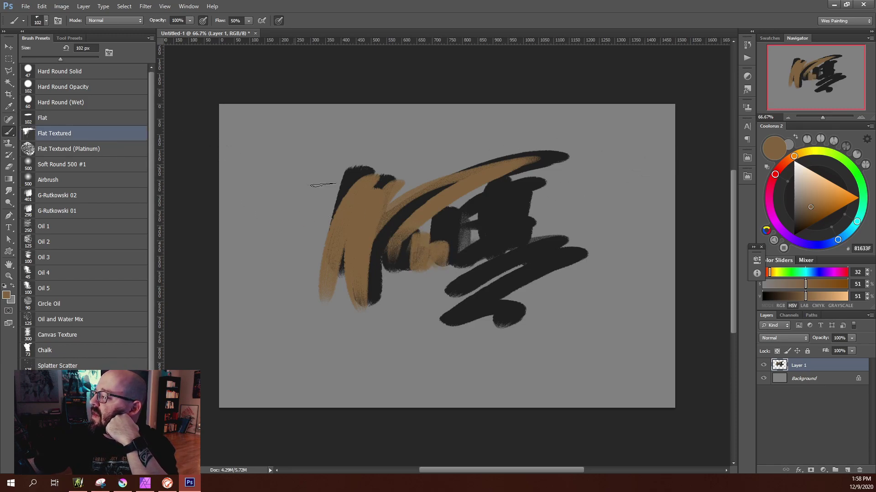
pyautogui.moveTo(342, 164)
pyautogui.mouseDown()
pyautogui.moveTo(323, 283)
pyautogui.moveTo(406, 215)
pyautogui.moveTo(445, 314)
pyautogui.mouseUp()
pyautogui.click(94, 151)
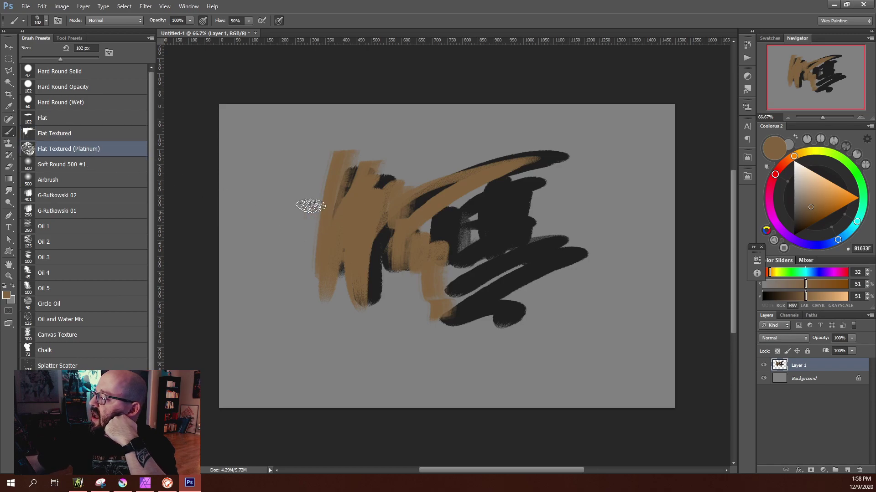
pyautogui.moveTo(311, 205)
pyautogui.mouseDown()
pyautogui.moveTo(317, 328)
pyautogui.moveTo(331, 279)
pyautogui.moveTo(363, 332)
pyautogui.moveTo(406, 363)
pyautogui.mouseUp()
pyautogui.moveTo(439, 305); pyautogui.dragTo(463, 353)
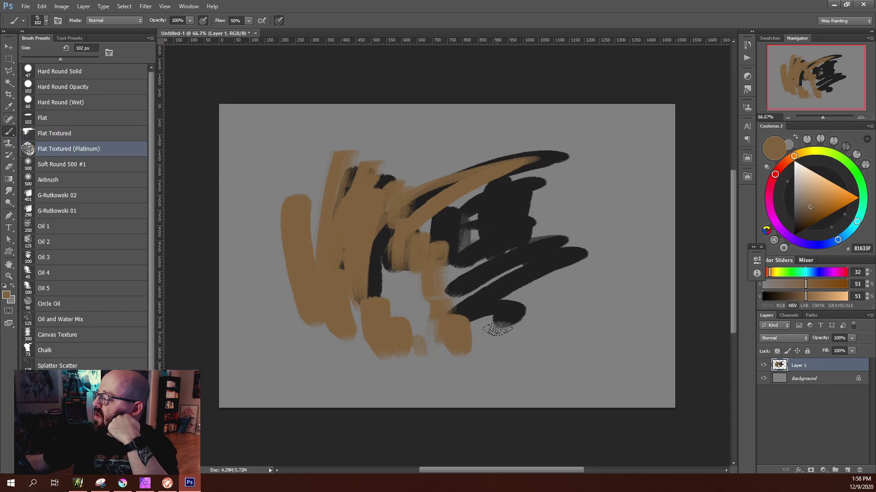
# Change the colour to bright magenta and paint strokes over the tan area and upper left.
pyautogui.click(780, 170)
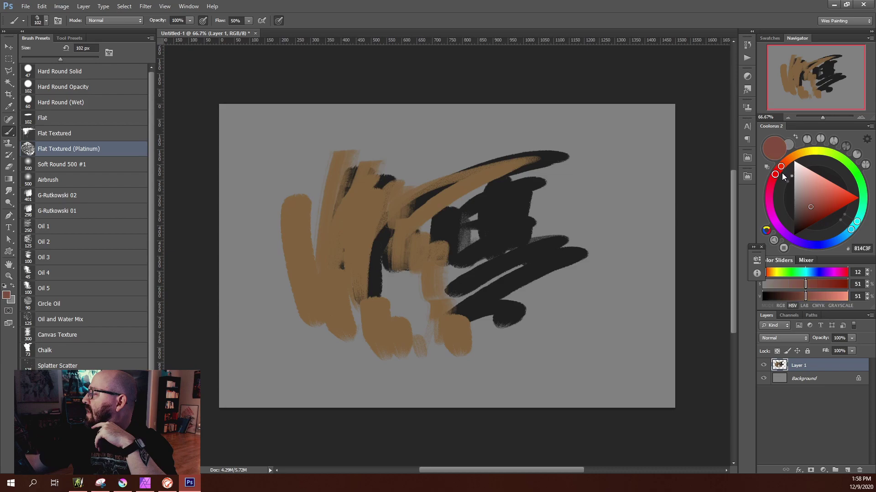
pyautogui.moveTo(766, 186); pyautogui.dragTo(769, 189)
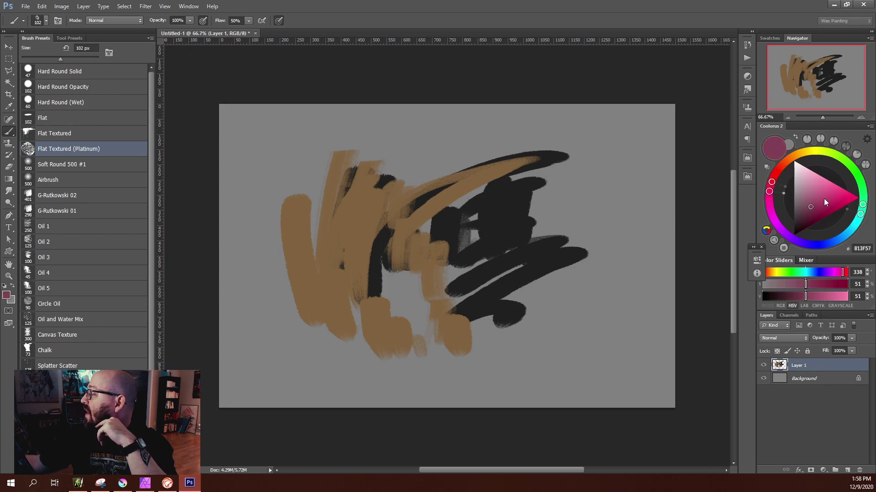
pyautogui.moveTo(824, 199); pyautogui.dragTo(829, 204)
pyautogui.moveTo(354, 176); pyautogui.dragTo(299, 279)
pyautogui.moveTo(364, 212); pyautogui.dragTo(375, 251)
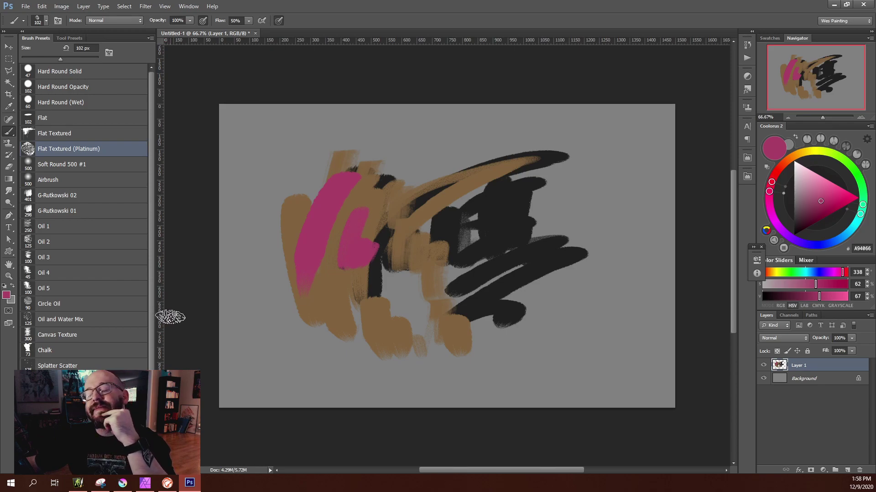
pyautogui.moveTo(327, 138)
pyautogui.mouseDown()
pyautogui.moveTo(243, 225)
pyautogui.moveTo(335, 145)
pyautogui.moveTo(301, 184)
pyautogui.mouseUp()
pyautogui.moveTo(263, 123); pyautogui.dragTo(251, 274)
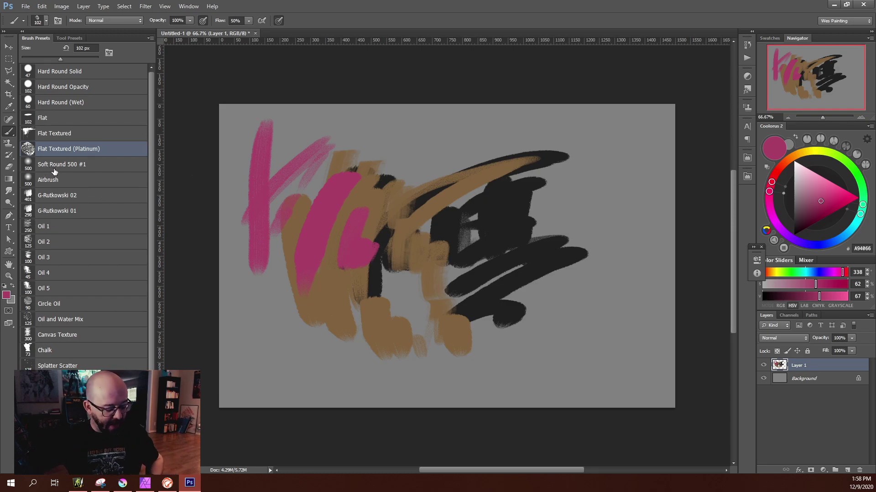
# Use the Mixer Brush with Moist, Light Mix and Flat Textured (Platinum) to smear pink across the strokes.
pyautogui.hotkey('shift', 'b')
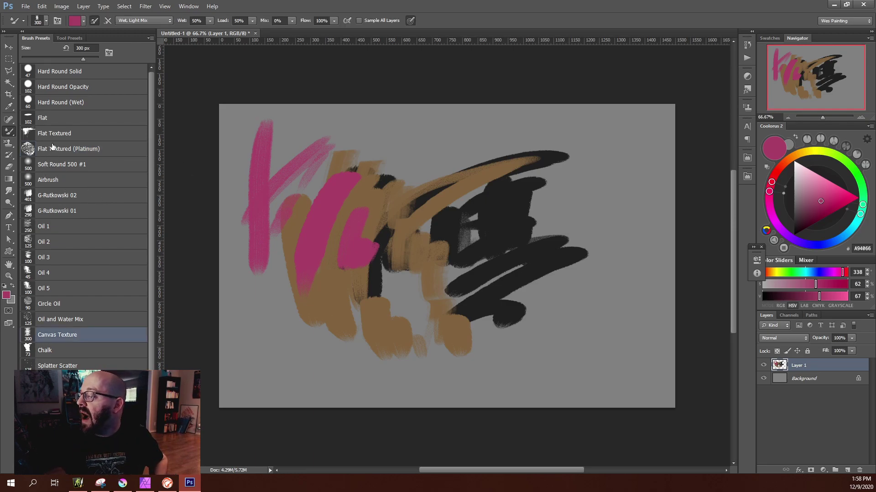
pyautogui.moveTo(328, 137)
pyautogui.mouseDown()
pyautogui.moveTo(303, 141)
pyautogui.moveTo(377, 254)
pyautogui.mouseUp()
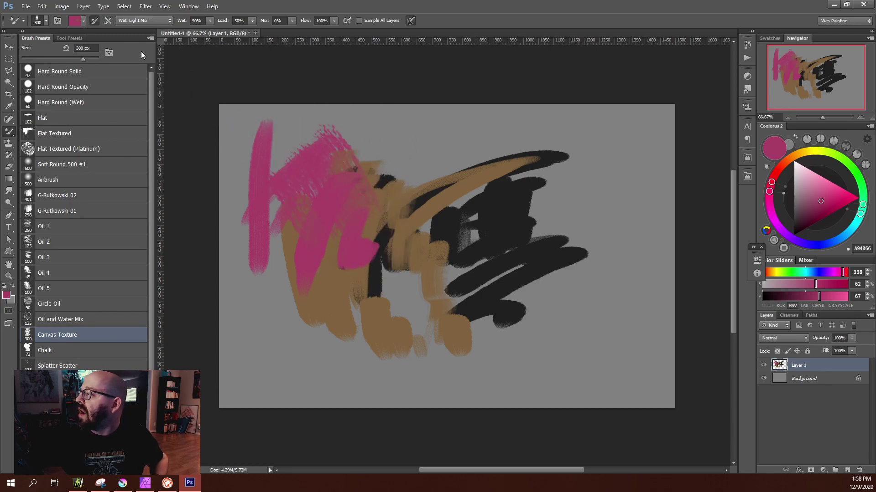
pyautogui.click(142, 21)
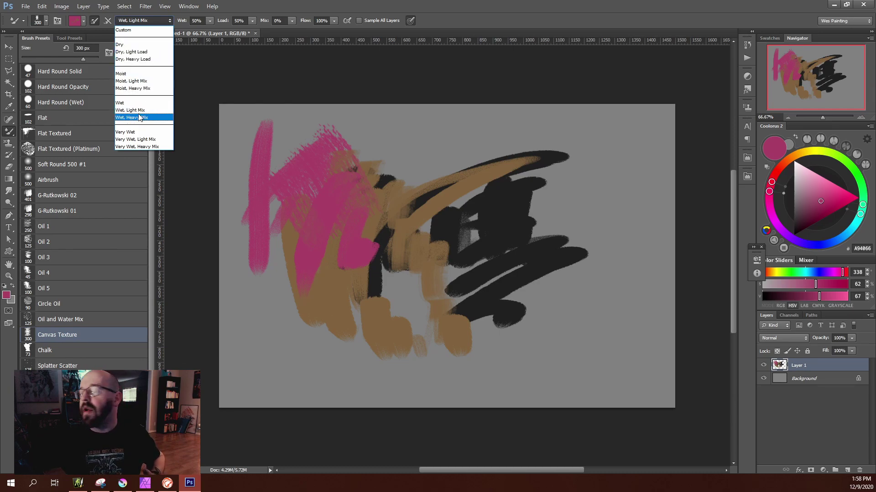
pyautogui.click(149, 81)
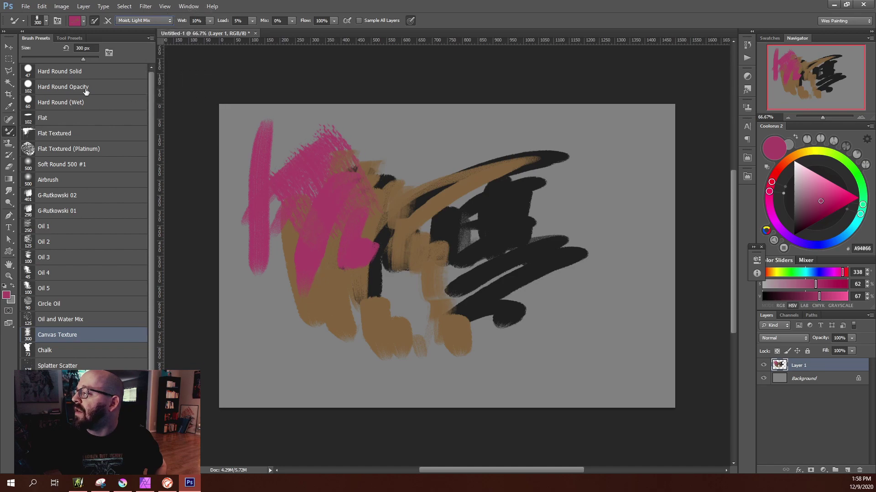
pyautogui.click(68, 149)
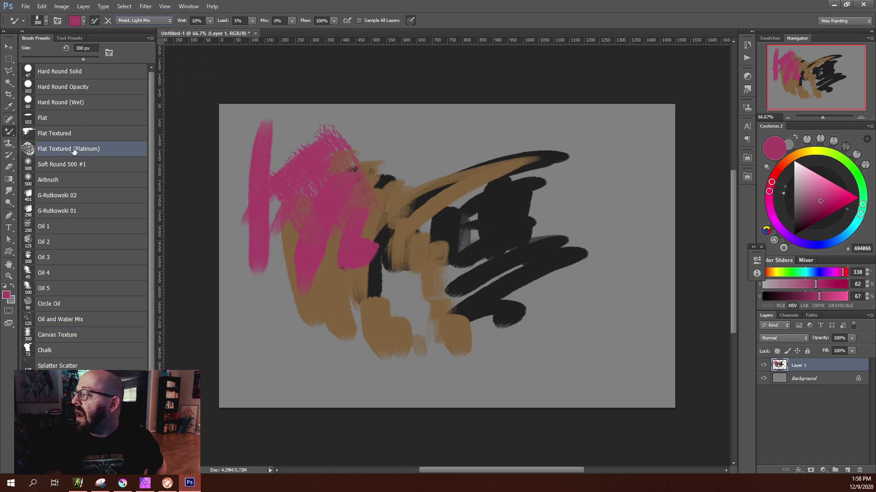
pyautogui.click(437, 168)
pyautogui.moveTo(464, 206)
pyautogui.mouseDown()
pyautogui.moveTo(511, 146)
pyautogui.moveTo(489, 254)
pyautogui.moveTo(504, 186)
pyautogui.moveTo(537, 273)
pyautogui.moveTo(582, 254)
pyautogui.moveTo(587, 205)
pyautogui.mouseUp()
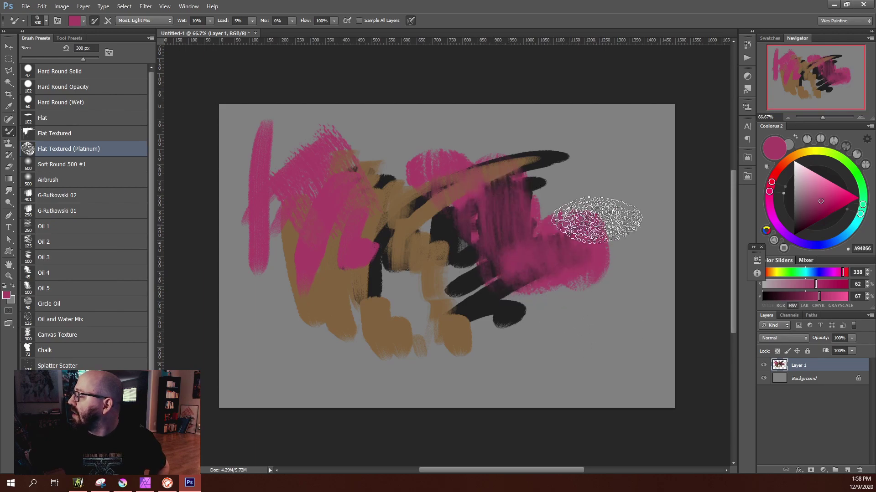
# Smear paler pink with the Oil 1 brush down the left side, then hide Layer 1.
pyautogui.click(806, 197)
pyautogui.moveTo(529, 207); pyautogui.dragTo(519, 233)
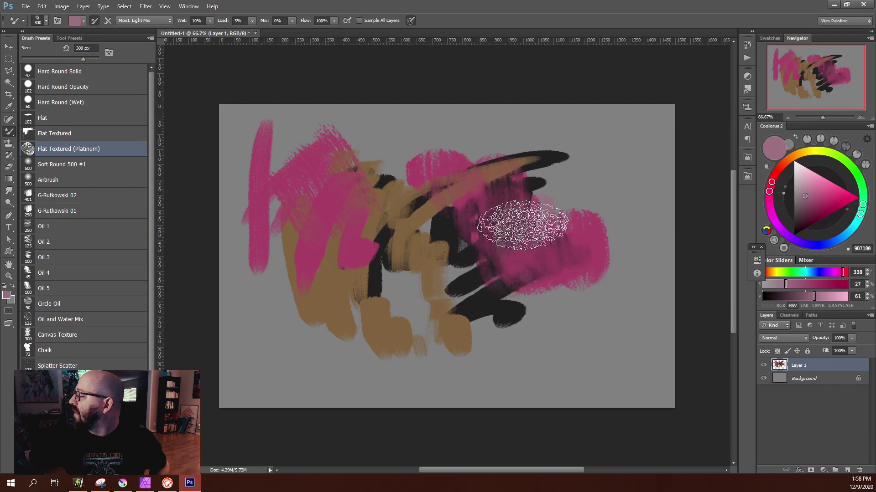
pyautogui.click(72, 226)
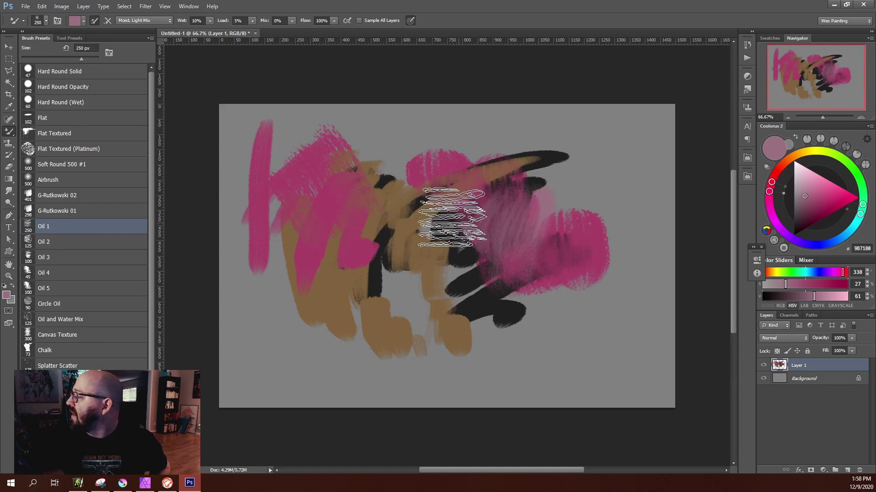
pyautogui.moveTo(296, 255)
pyautogui.mouseDown()
pyautogui.moveTo(274, 309)
pyautogui.moveTo(322, 316)
pyautogui.moveTo(362, 387)
pyautogui.moveTo(342, 271)
pyautogui.mouseUp()
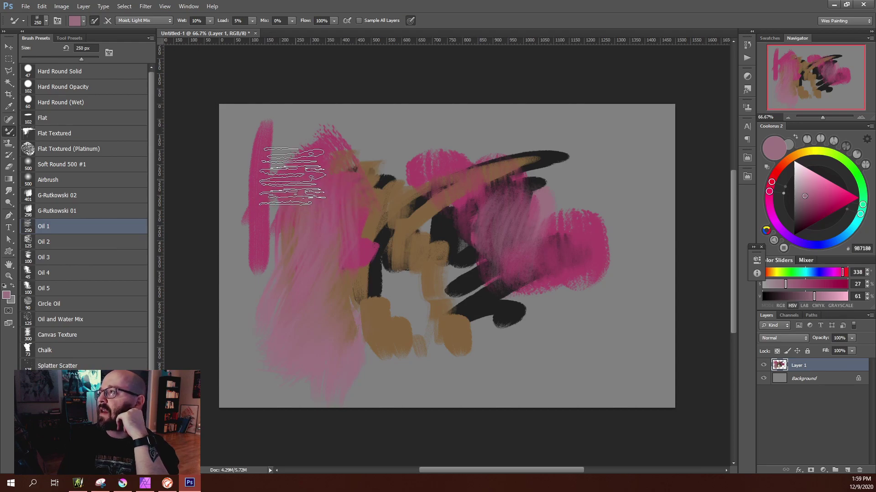
pyautogui.moveTo(291, 176); pyautogui.dragTo(273, 146)
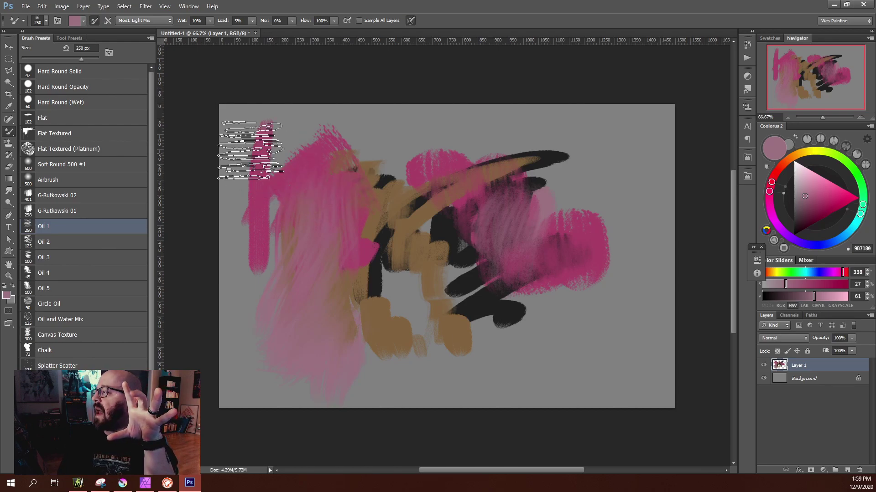
pyautogui.click(795, 237)
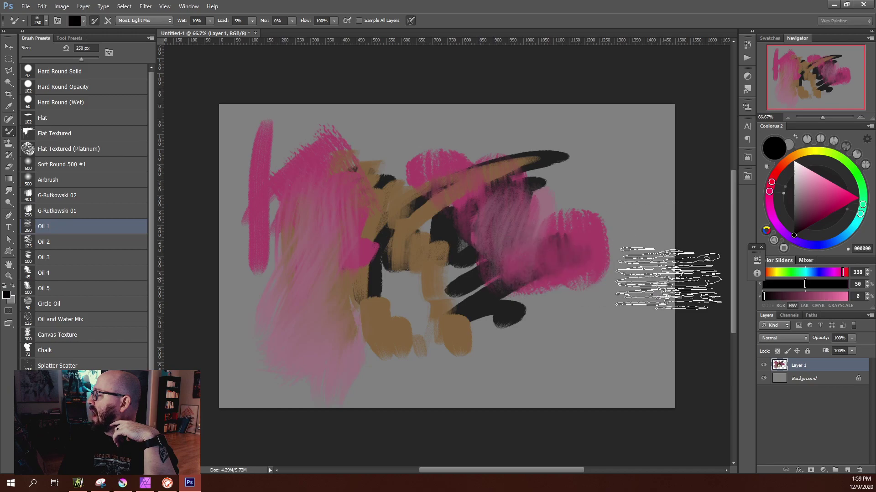
pyautogui.click(764, 365)
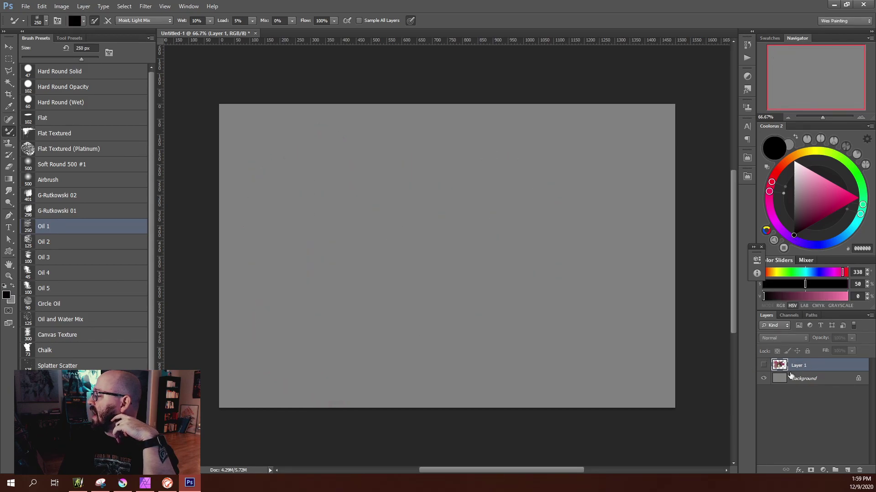
# Fill the Background layer with black using Edit > Fill.
pyautogui.click(793, 378)
pyautogui.click(41, 7)
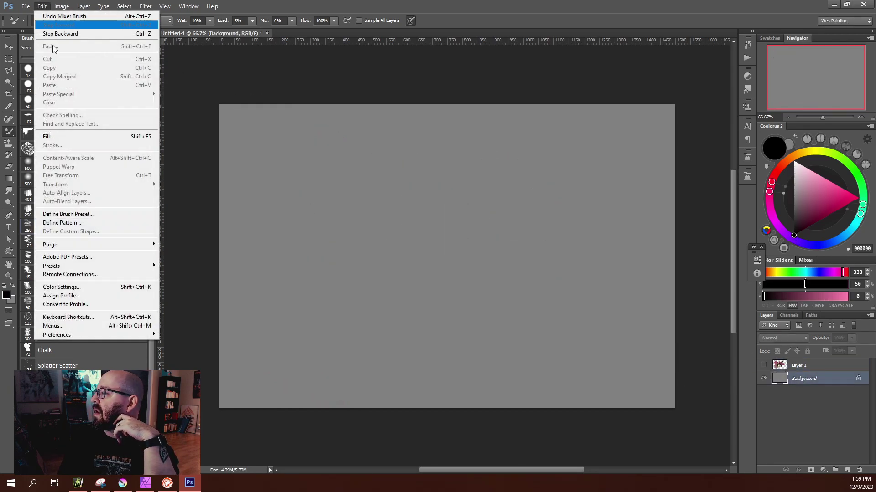
pyautogui.click(60, 137)
pyautogui.click(646, 223)
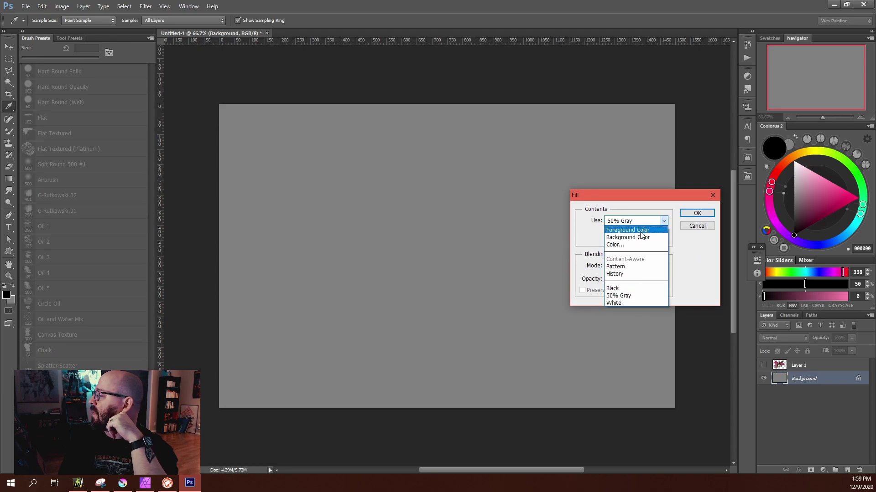
pyautogui.click(625, 287)
pyautogui.click(688, 214)
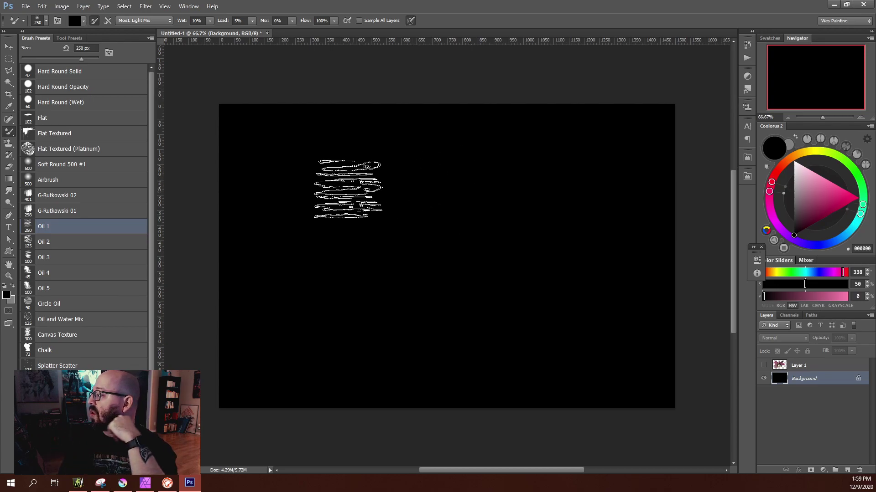
pyautogui.click(111, 216)
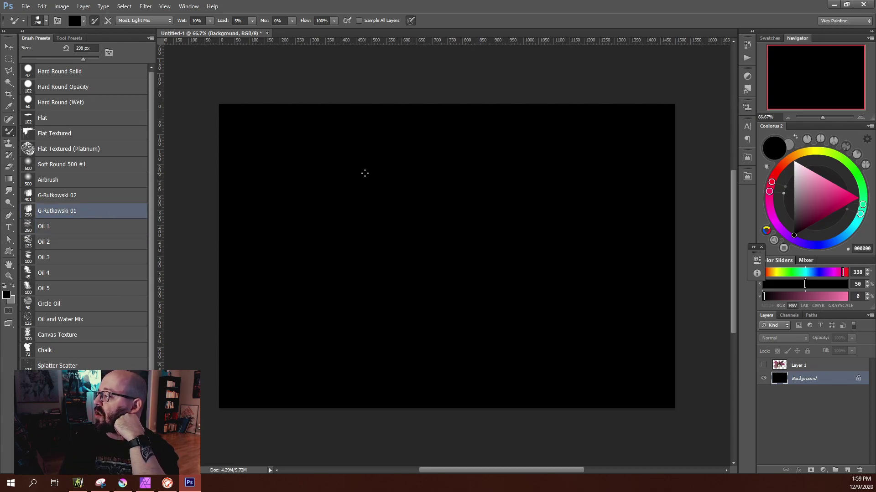
# Set the Oil 4 mixer brush to 500 px in white and dab faint grey at left.
pyautogui.click(83, 269)
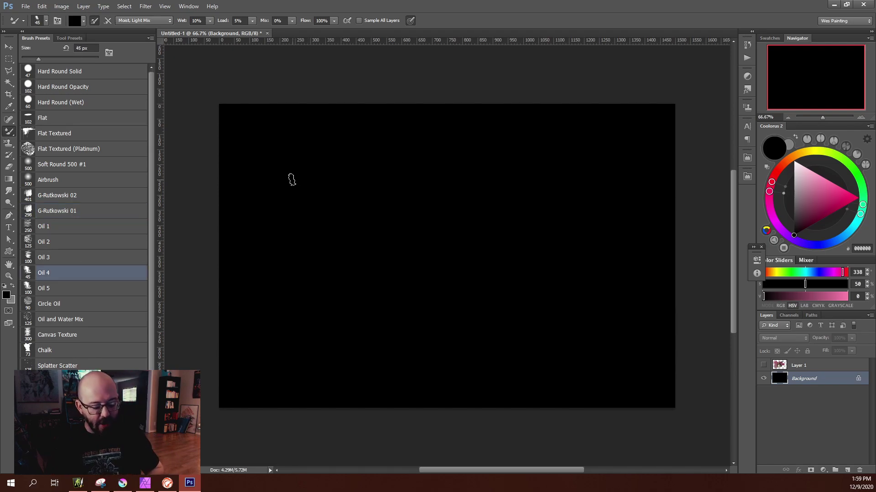
pyautogui.press(']')
pyautogui.press(']')
pyautogui.press(']')
pyautogui.press(']')
pyautogui.press(']')
pyautogui.press(']')
pyautogui.press(']')
pyautogui.press(']')
pyautogui.press(']')
pyautogui.press(']')
pyautogui.press(']')
pyautogui.press(']')
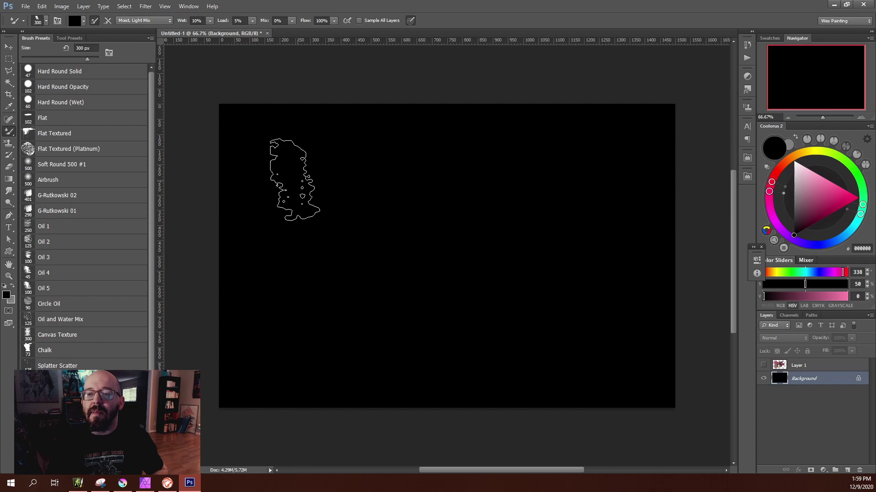
pyautogui.press(']')
pyautogui.press(']')
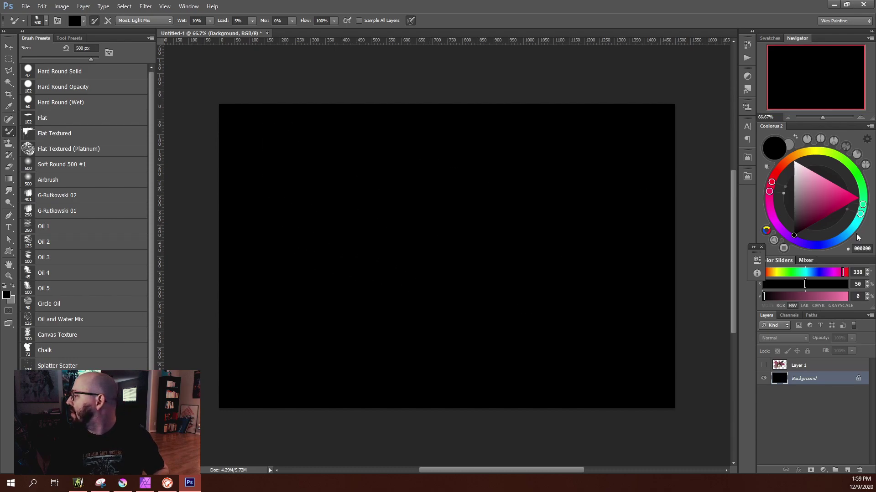
pyautogui.moveTo(798, 191); pyautogui.dragTo(794, 160)
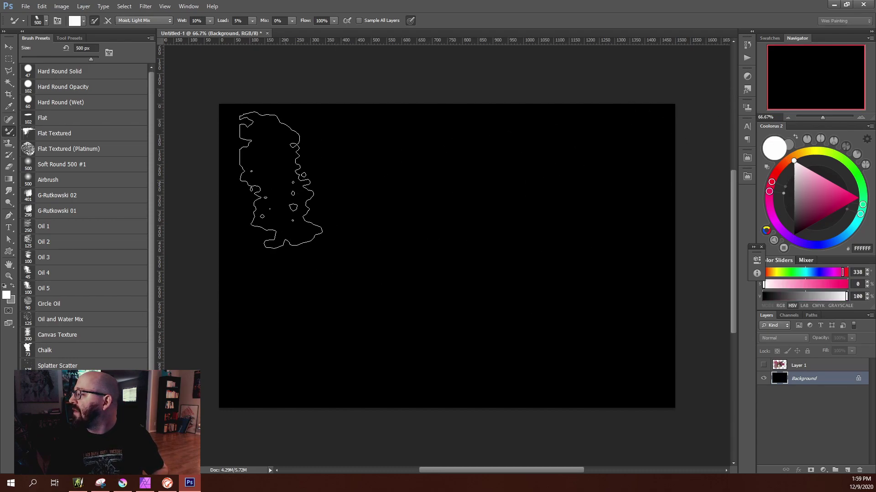
pyautogui.click(281, 180)
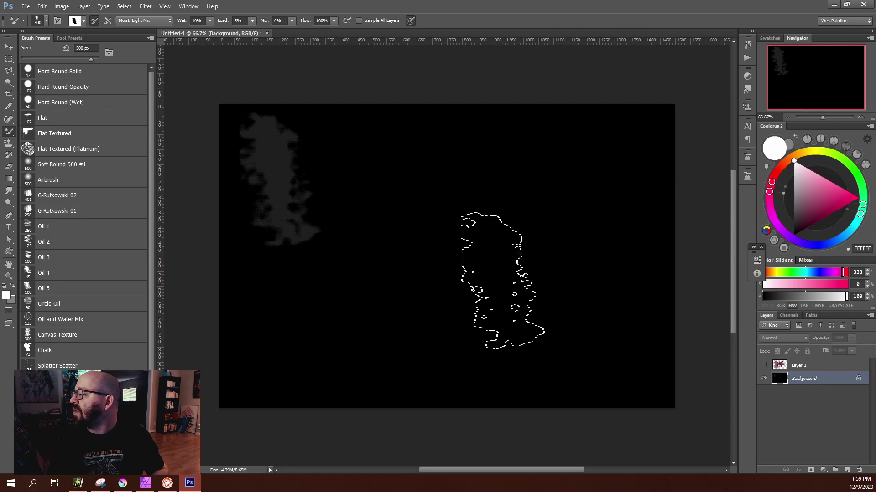
# With the regular Oil 1 brush at 400 px, paint grey dabs right of and below the strokes.
pyautogui.hotkey('shift', 'b')
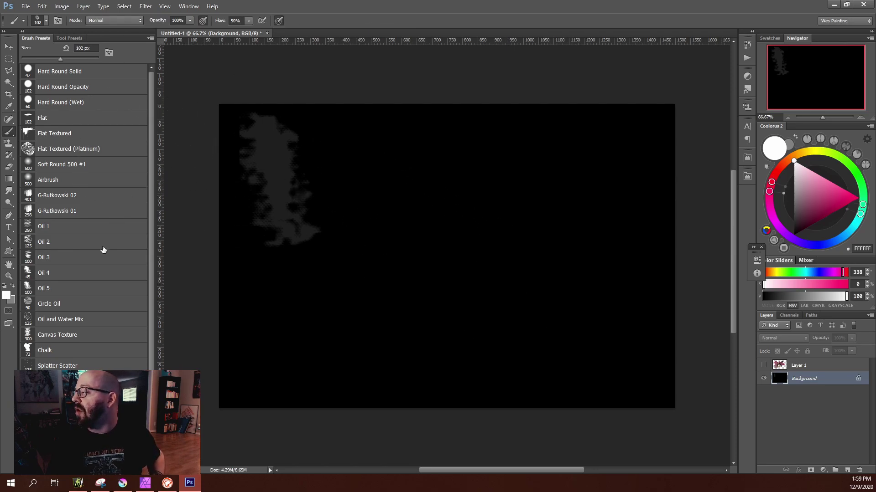
pyautogui.click(70, 226)
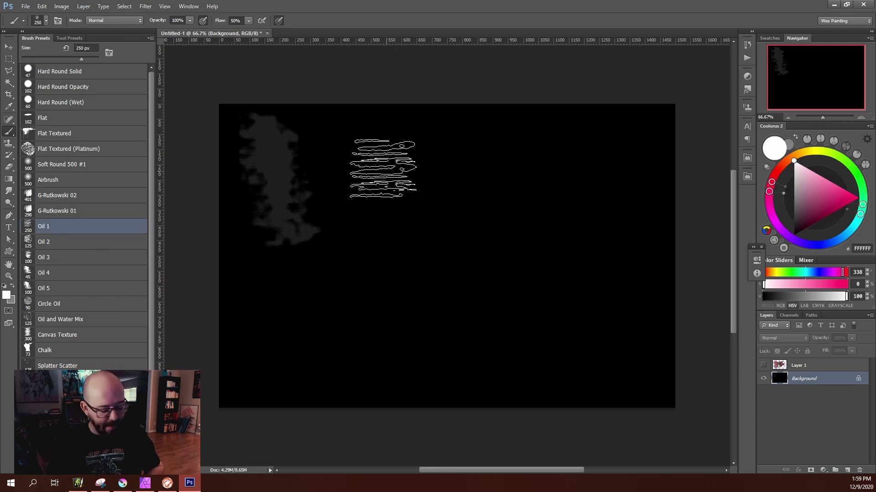
pyautogui.press(']')
pyautogui.press(']')
pyautogui.moveTo(391, 172); pyautogui.dragTo(402, 175)
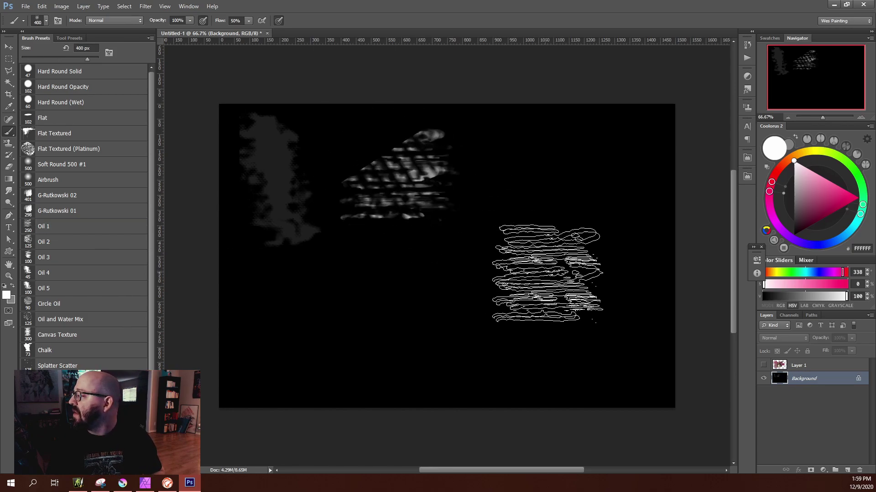
pyautogui.click(519, 178)
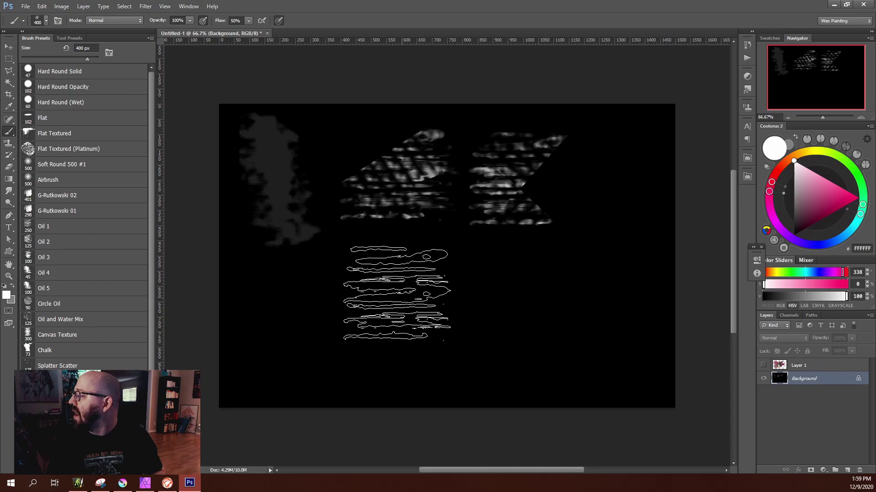
pyautogui.click(397, 293)
pyautogui.click(536, 297)
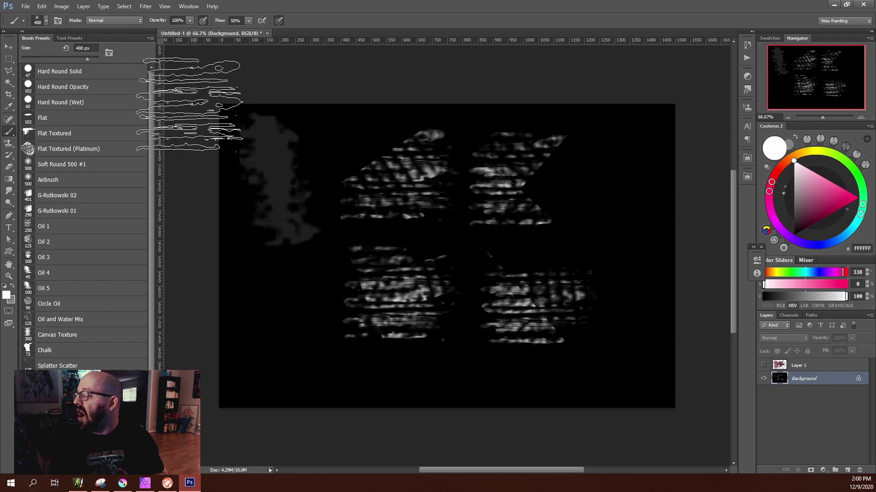
# Select the G-Rutkowski 02 preset in the Brush panel and review its Texture settings.
pyautogui.click(162, 7)
pyautogui.moveTo(188, 7)
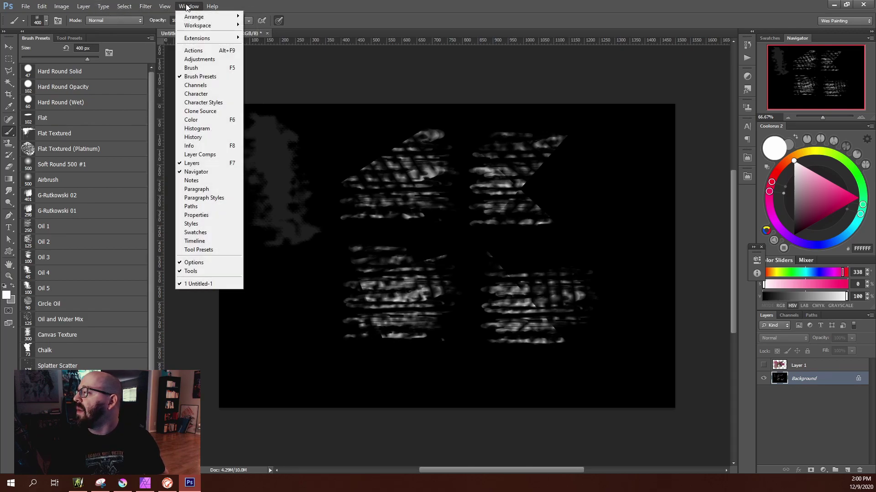
pyautogui.click(212, 69)
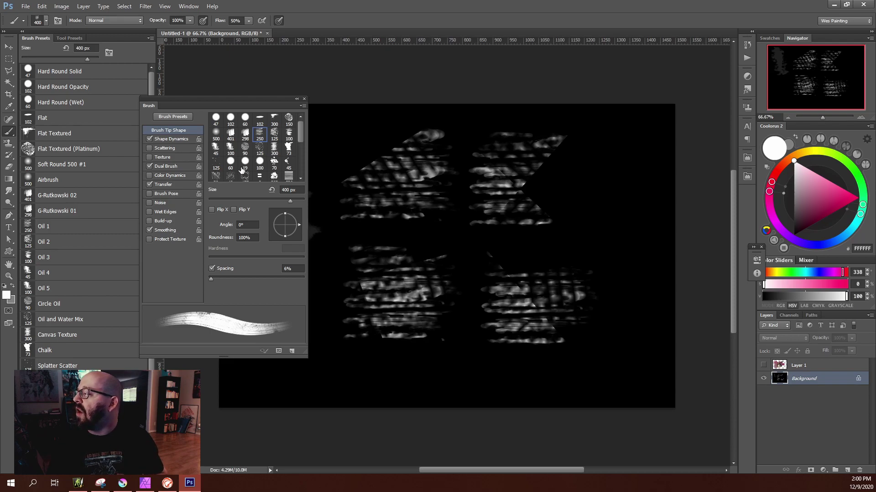
pyautogui.click(76, 199)
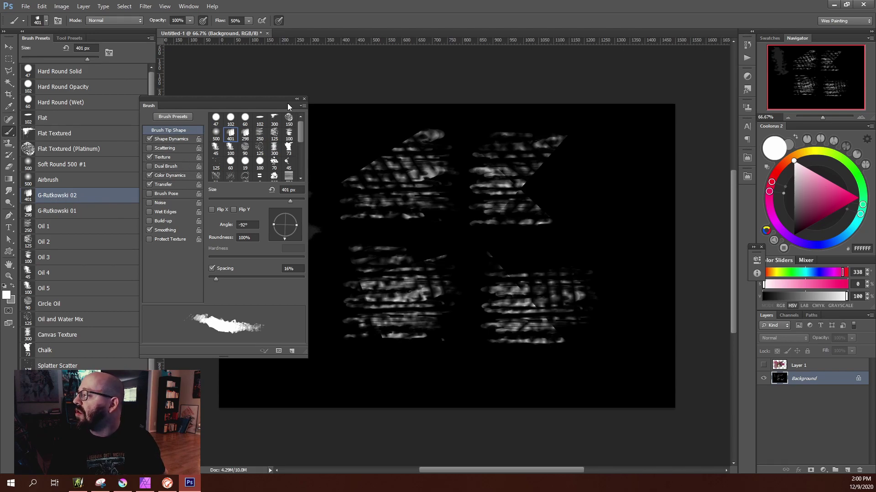
pyautogui.click(165, 157)
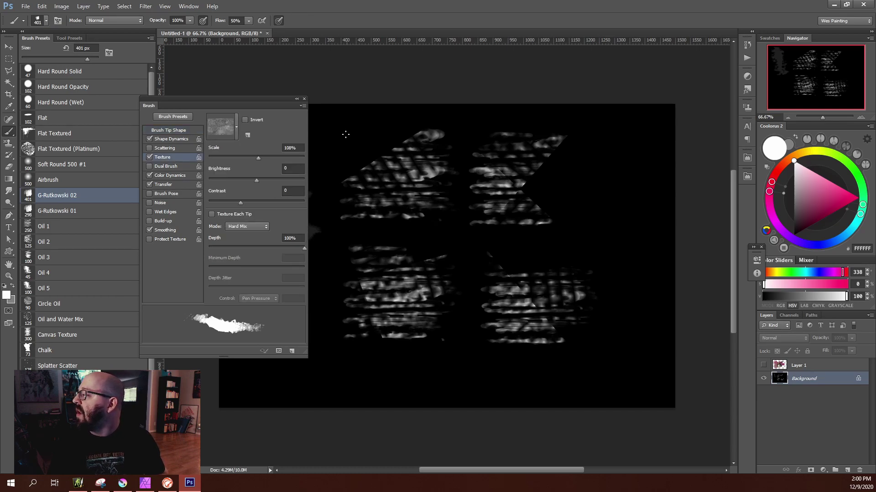
pyautogui.click(304, 99)
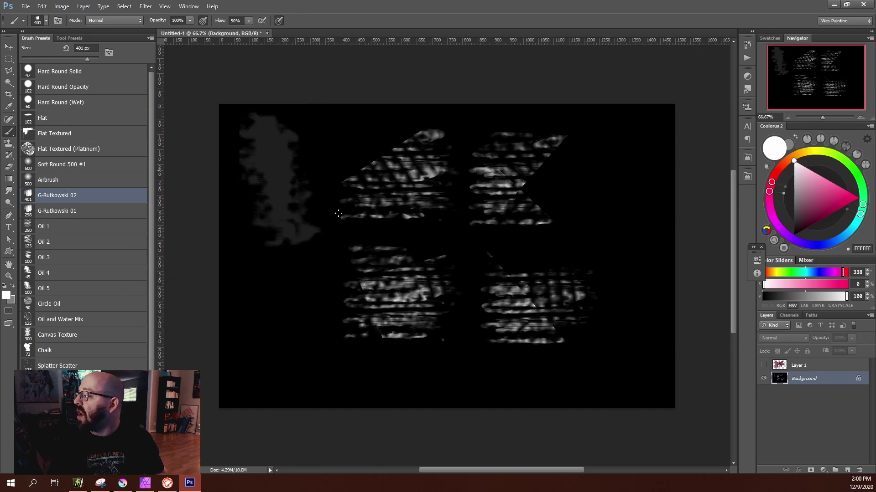
# Paint white G-Rutkowski 02 strokes, then stamp large 500 px Oil 4 grey dabs left, centre and upper right.
pyautogui.moveTo(338, 213)
pyautogui.mouseDown()
pyautogui.moveTo(326, 191)
pyautogui.moveTo(381, 234)
pyautogui.mouseUp()
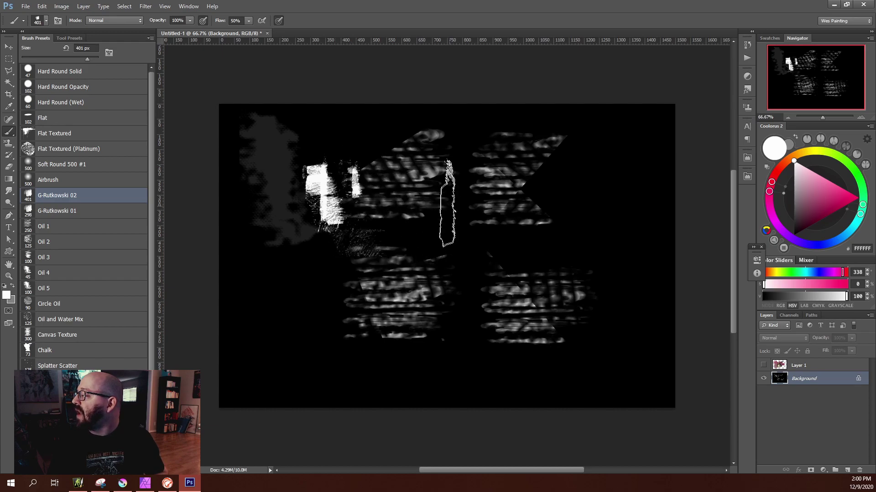
pyautogui.moveTo(447, 203); pyautogui.dragTo(396, 241)
pyautogui.click(69, 272)
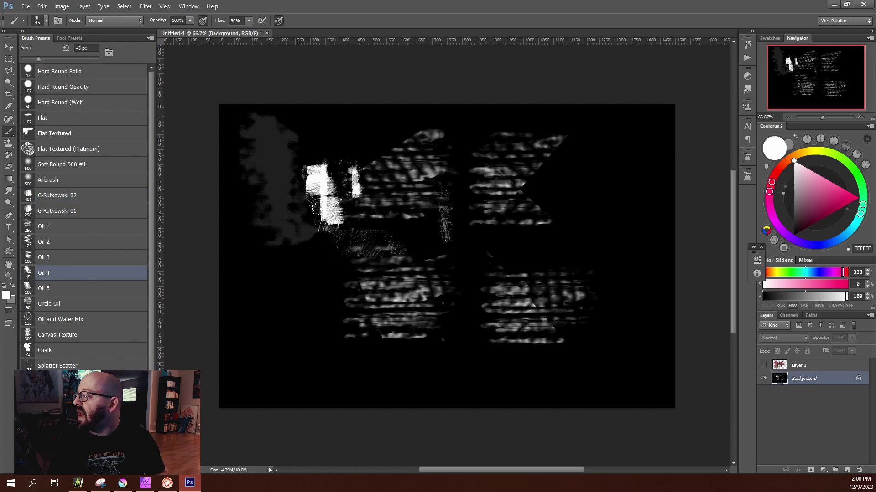
pyautogui.press(']')
pyautogui.press(']')
pyautogui.press(']')
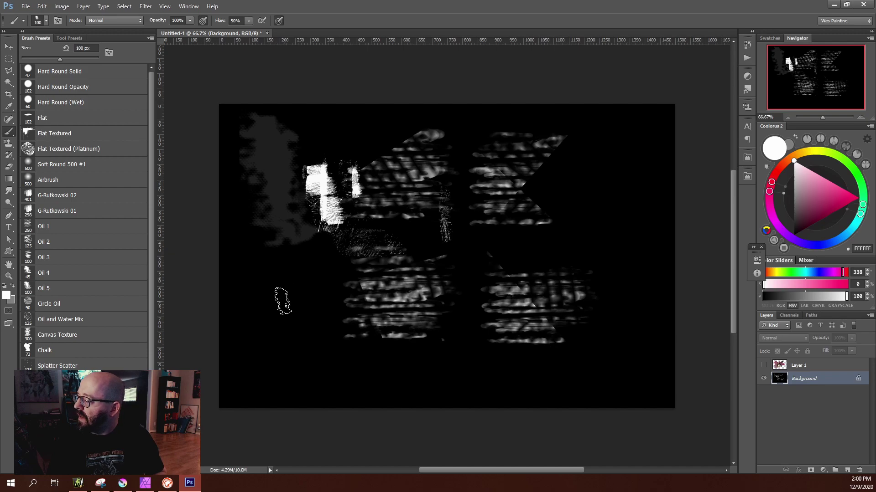
pyautogui.press(']')
pyautogui.press(']')
pyautogui.press(']')
pyautogui.press(']')
pyautogui.press(']')
pyautogui.press(']')
pyautogui.press(']')
pyautogui.press(']')
pyautogui.click(282, 299)
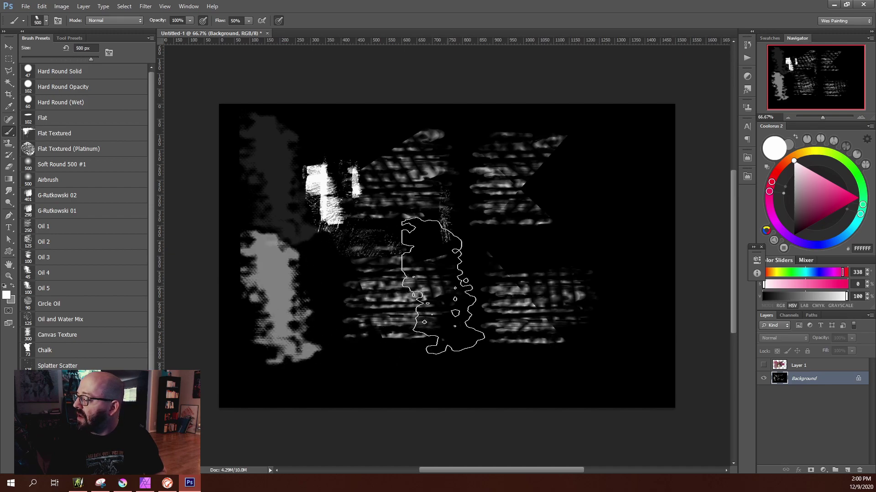
pyautogui.click(483, 283)
pyautogui.click(620, 182)
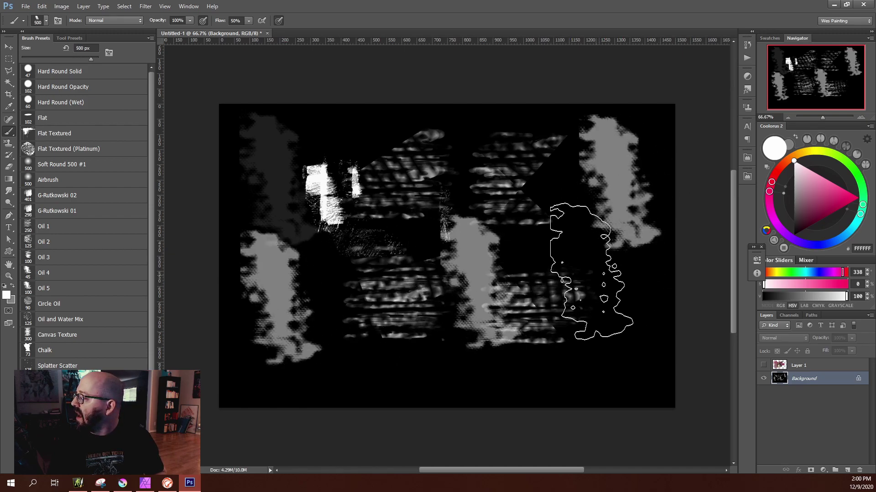
# Dab light grey across the upper-right blob, add a white streak upper left, and fill the gap.
pyautogui.click(598, 193)
pyautogui.click(576, 197)
pyautogui.click(561, 200)
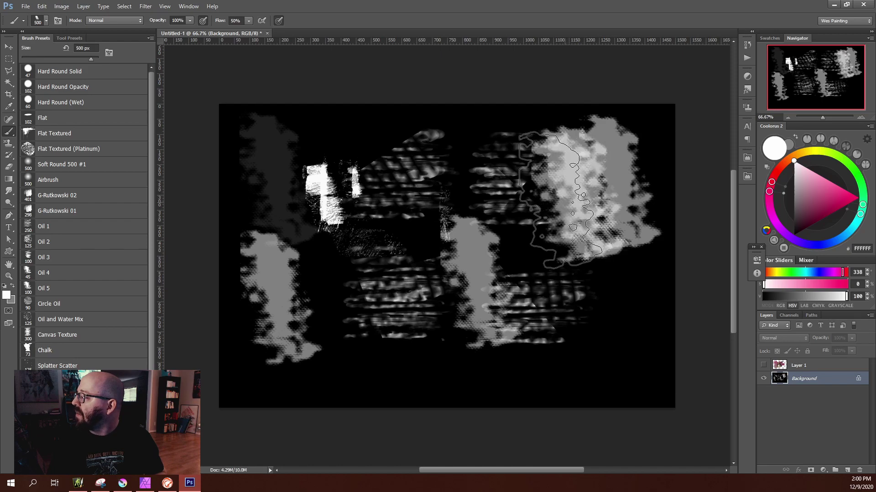
pyautogui.click(546, 203)
pyautogui.click(529, 208)
pyautogui.click(514, 213)
pyautogui.click(492, 218)
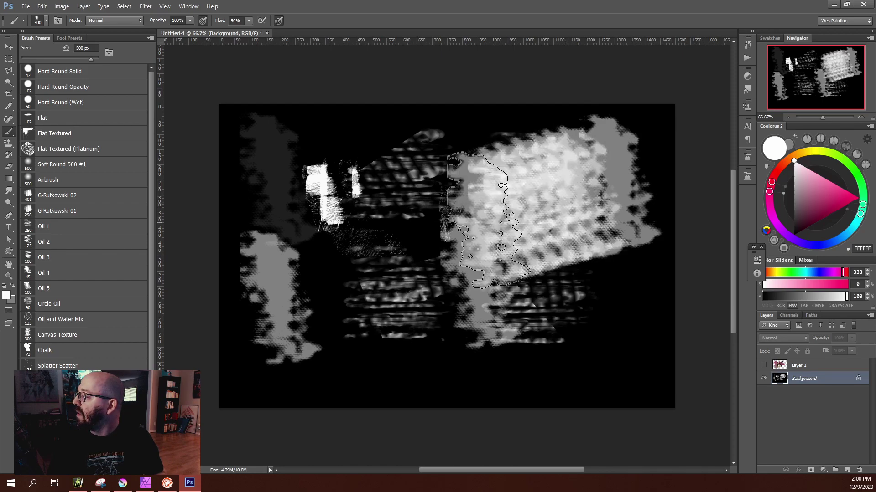
pyautogui.click(475, 221)
pyautogui.click(434, 228)
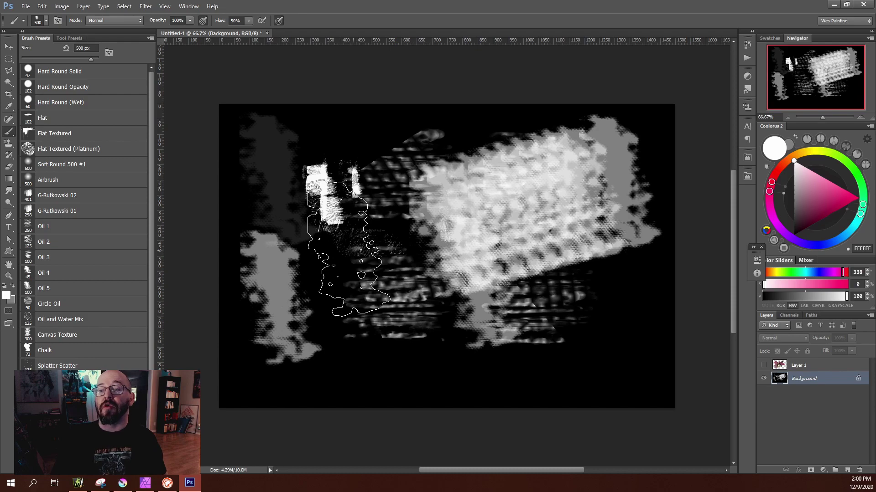
pyautogui.moveTo(380, 187); pyautogui.dragTo(314, 210)
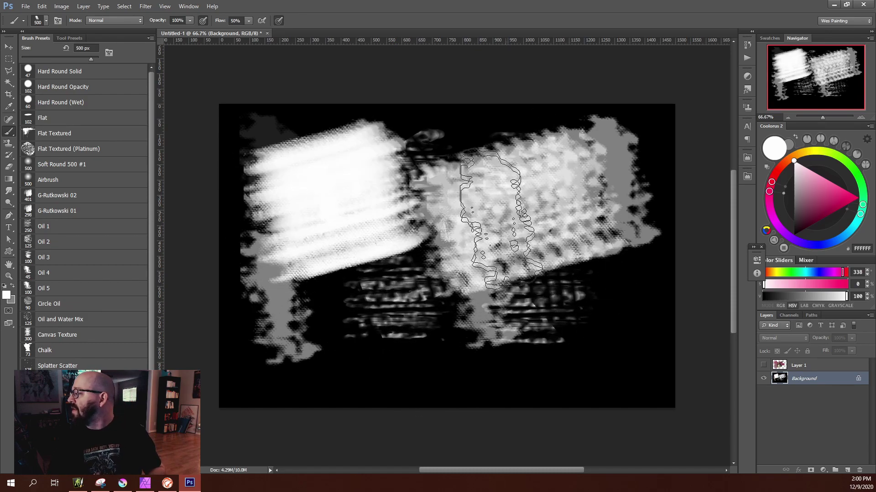
pyautogui.moveTo(502, 218)
pyautogui.mouseDown()
pyautogui.moveTo(408, 257)
pyautogui.moveTo(385, 188)
pyautogui.moveTo(406, 172)
pyautogui.moveTo(440, 167)
pyautogui.moveTo(416, 167)
pyautogui.moveTo(449, 178)
pyautogui.mouseUp()
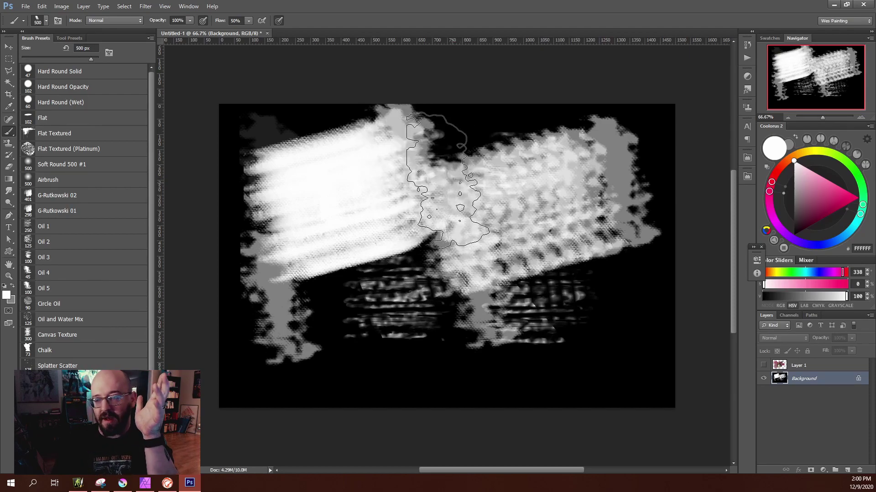
# Make Canvas Texture the active brush preset at 300 px, leaving the brush sets list unloaded.
pyautogui.scroll(-1, 33, 195)
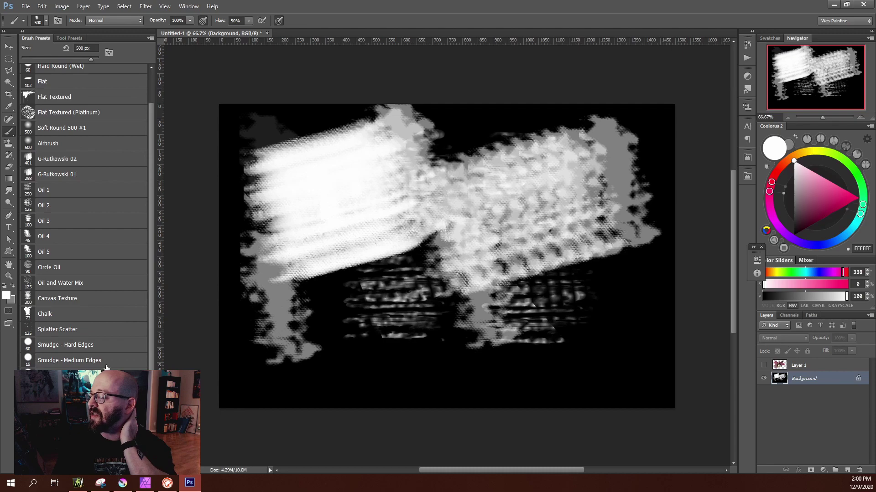
pyautogui.scroll(1, 33, 195)
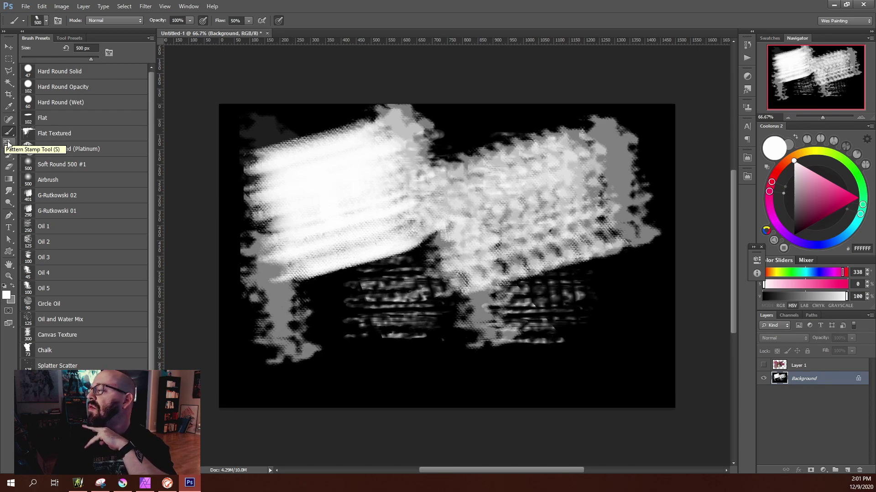
pyautogui.click(87, 209)
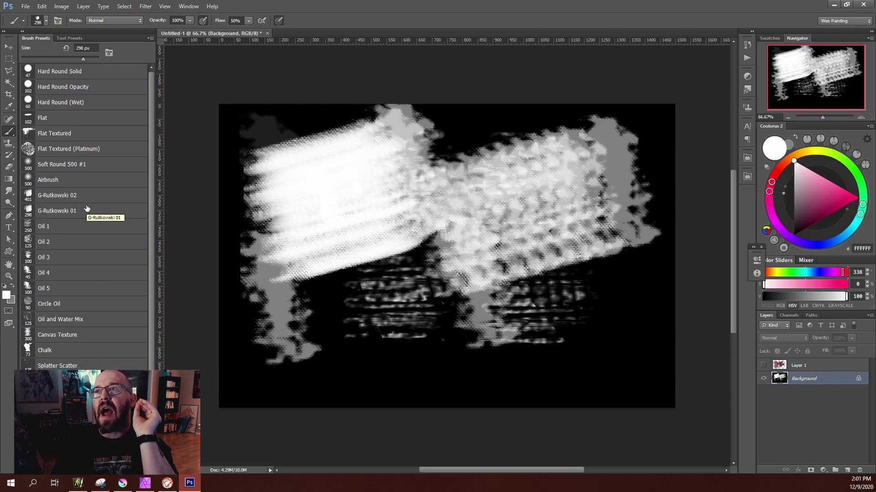
pyautogui.press(']')
pyautogui.press(']')
pyautogui.press(']')
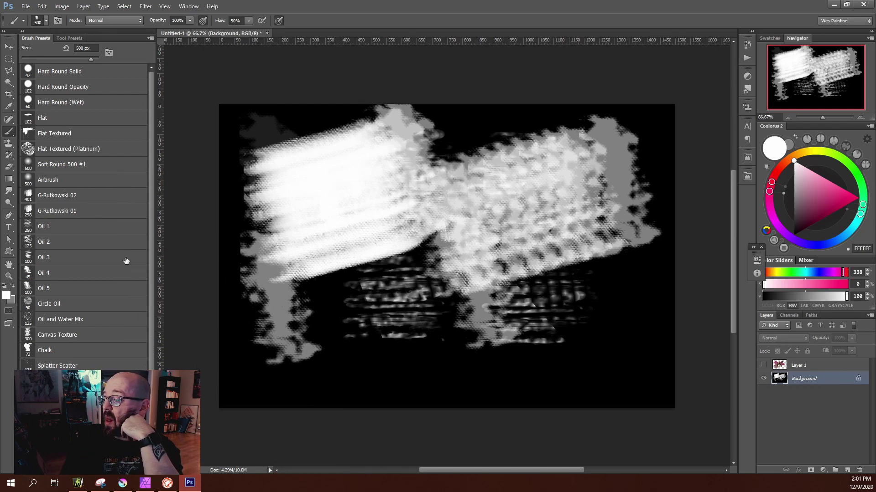
pyautogui.click(71, 334)
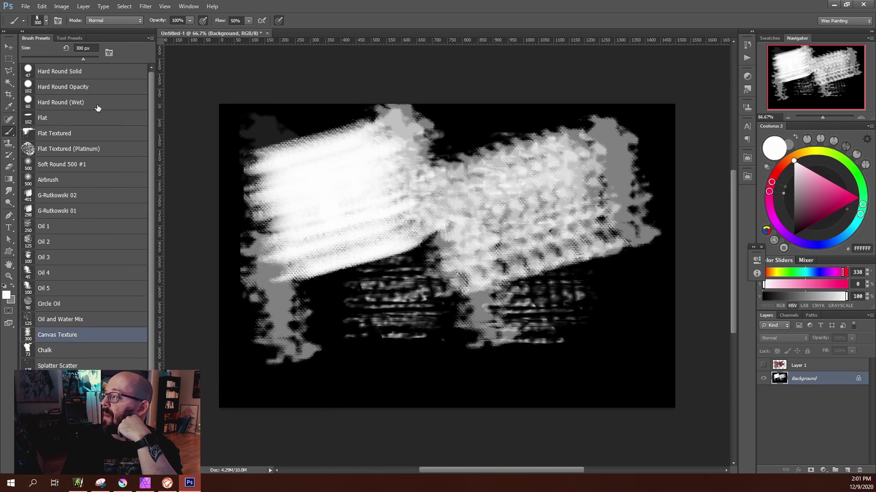
pyautogui.click(150, 39)
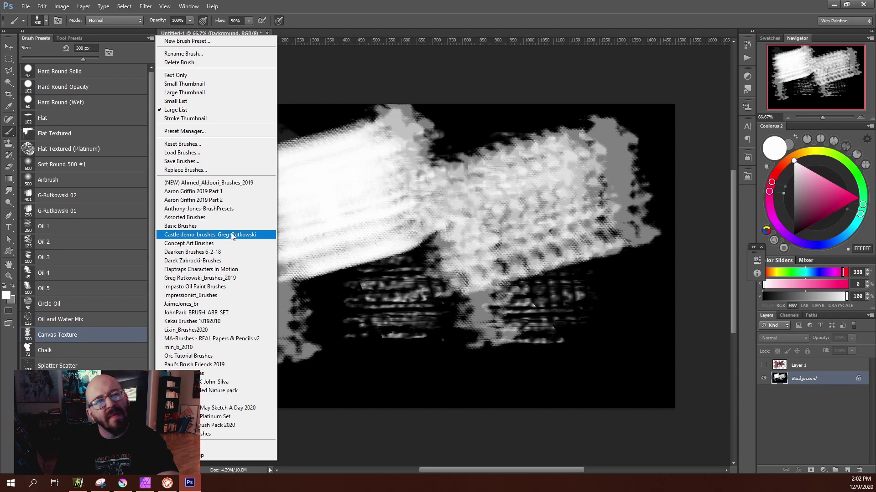
pyautogui.click(406, 2)
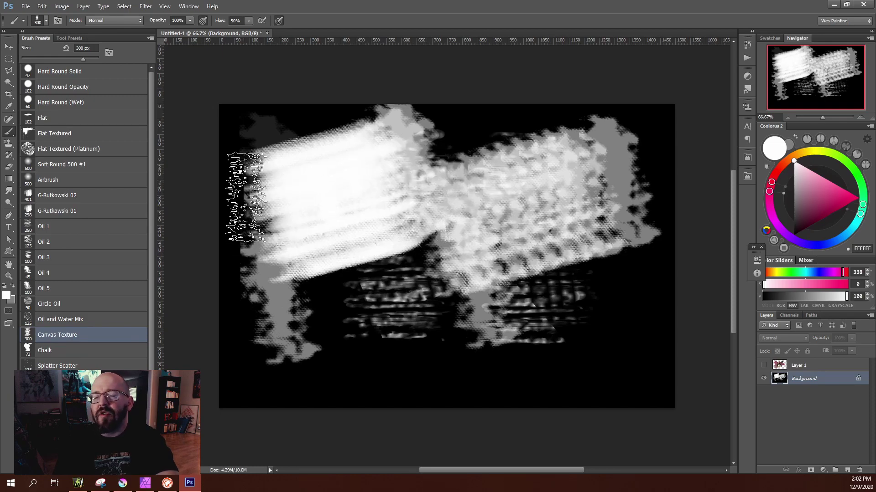
# Paint a white Canvas Texture stroke down the left edge of the black canvas.
pyautogui.moveTo(245, 197); pyautogui.dragTo(249, 196)
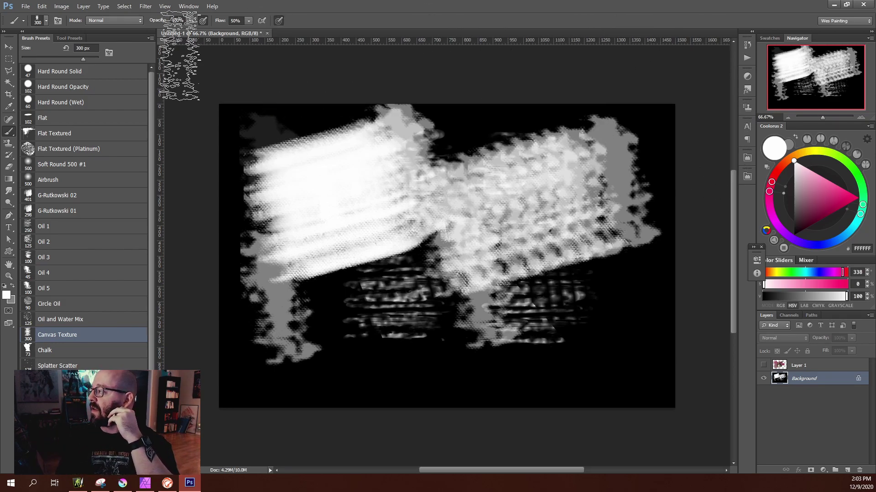
# Open the skeleton archer image from the Desktop via File > Open.
pyautogui.click(26, 7)
pyautogui.click(28, 23)
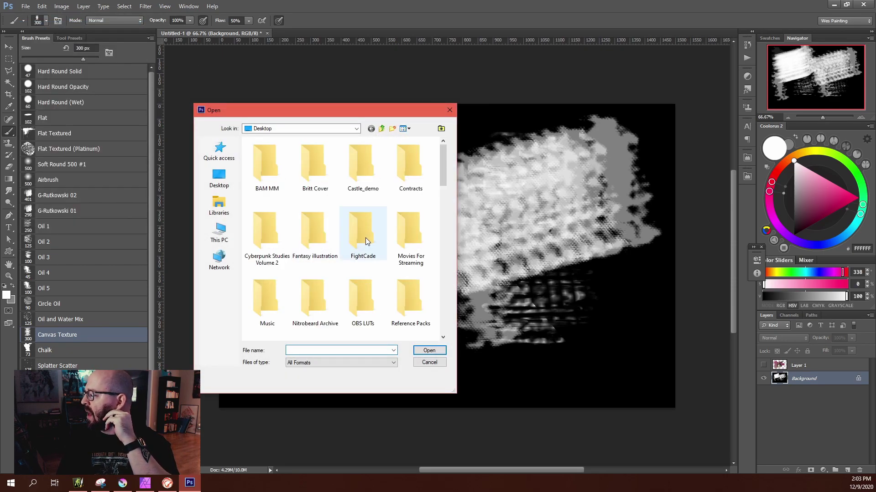
pyautogui.scroll(-2, 365, 239)
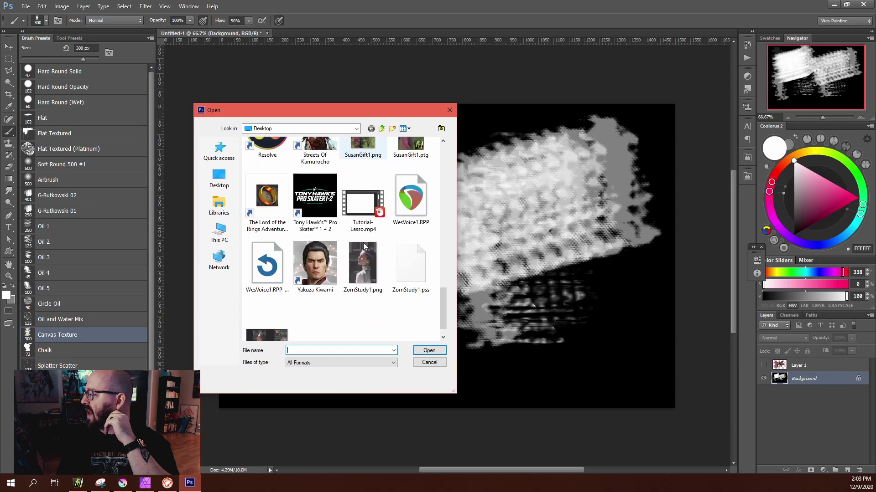
pyautogui.scroll(2, 371, 220)
pyautogui.click(363, 168)
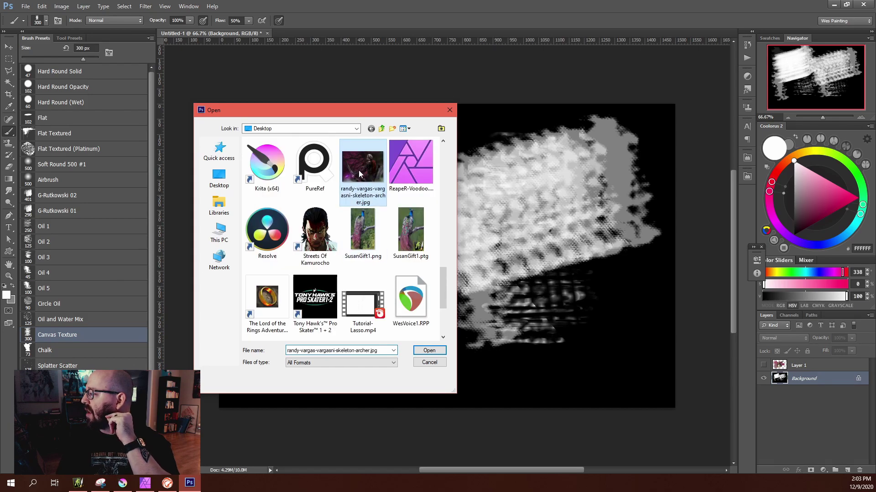
pyautogui.click(429, 350)
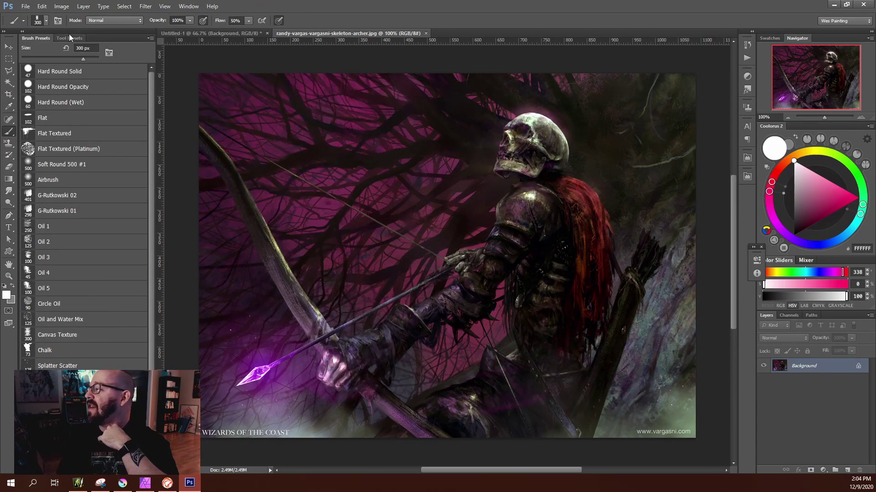
# Open the ZornStudy1.png portrait from the Desktop as another document.
pyautogui.click(25, 7)
pyautogui.click(28, 24)
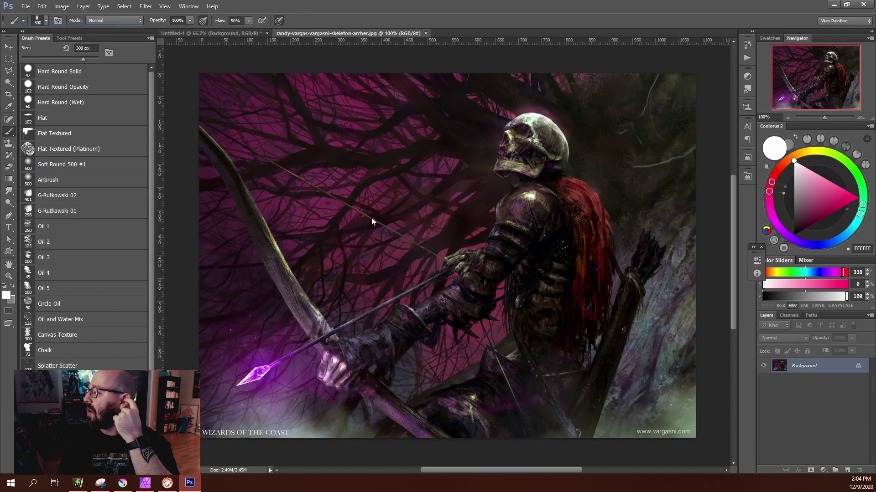
pyautogui.scroll(-1, 418, 269)
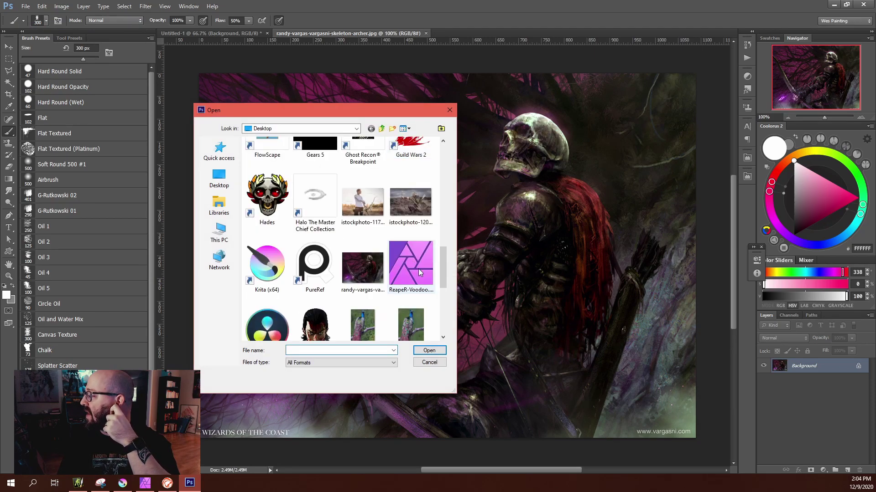
pyautogui.scroll(-2, 437, 273)
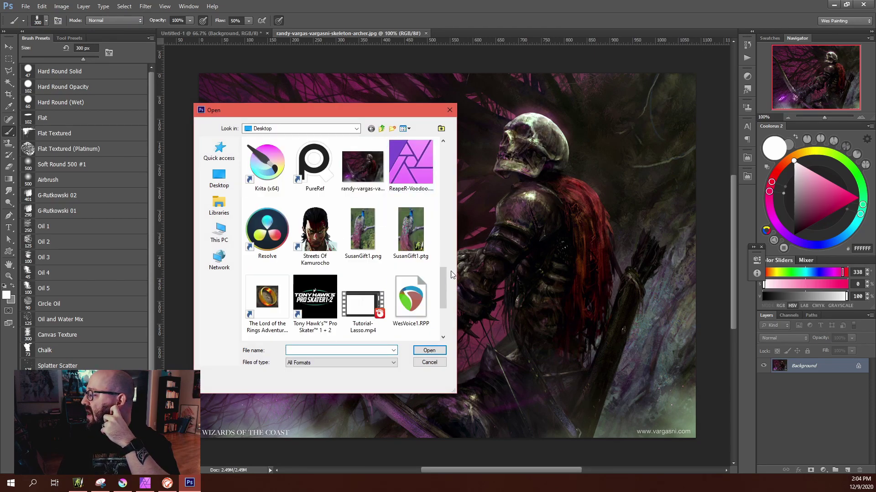
pyautogui.scroll(-2, 442, 281)
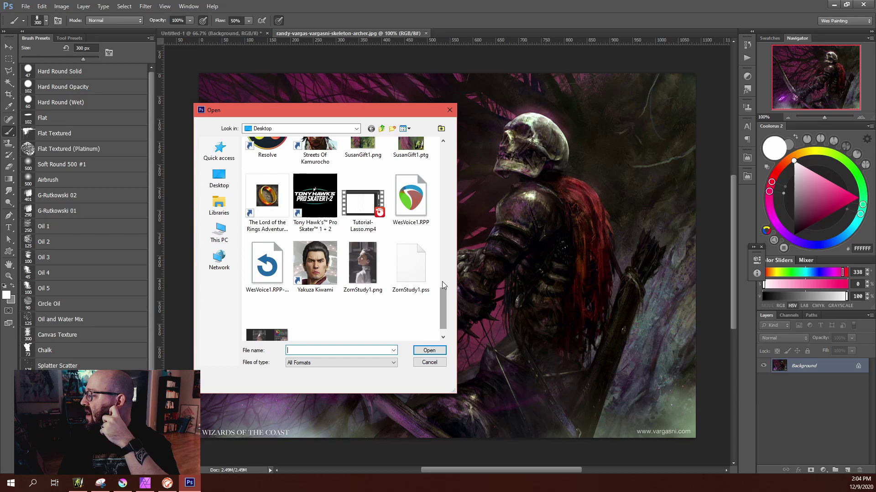
pyautogui.scroll(-1, 442, 281)
pyautogui.click(367, 255)
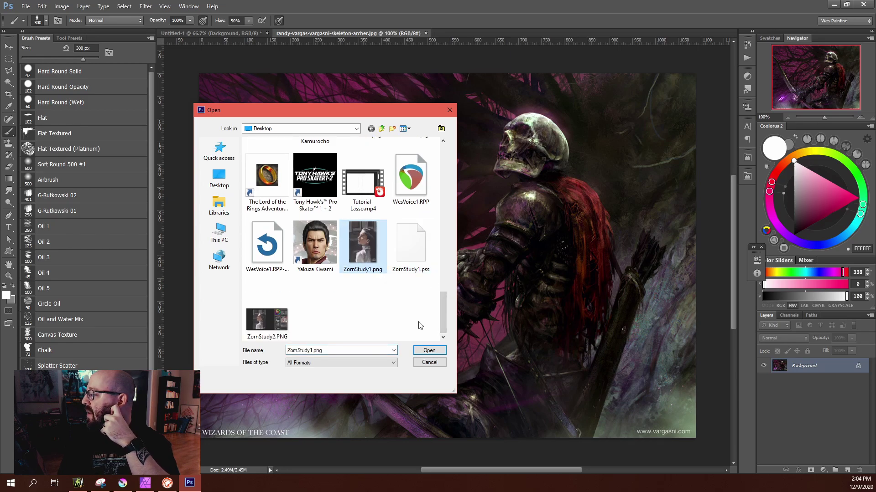
pyautogui.click(429, 350)
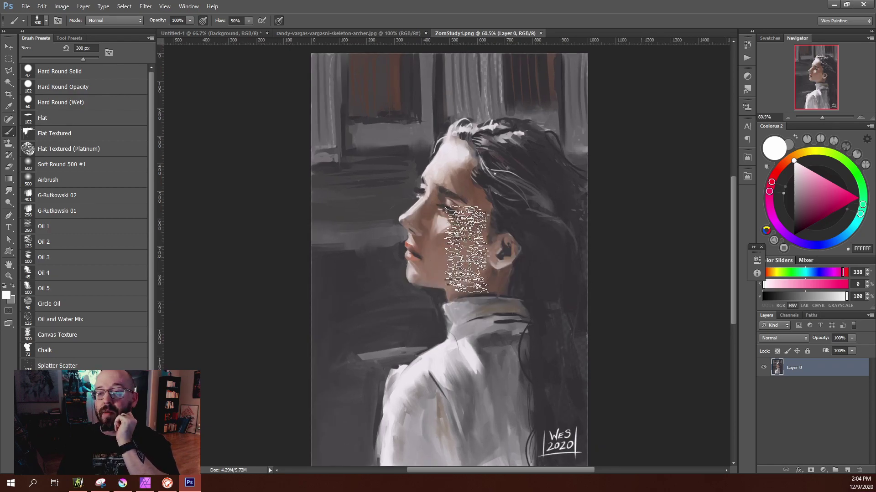
# Compare with the skeleton archer image, return to ZornStudy1, pick Marquee, and show Image > Adjustments.
pyautogui.scroll(-1, 342, 271)
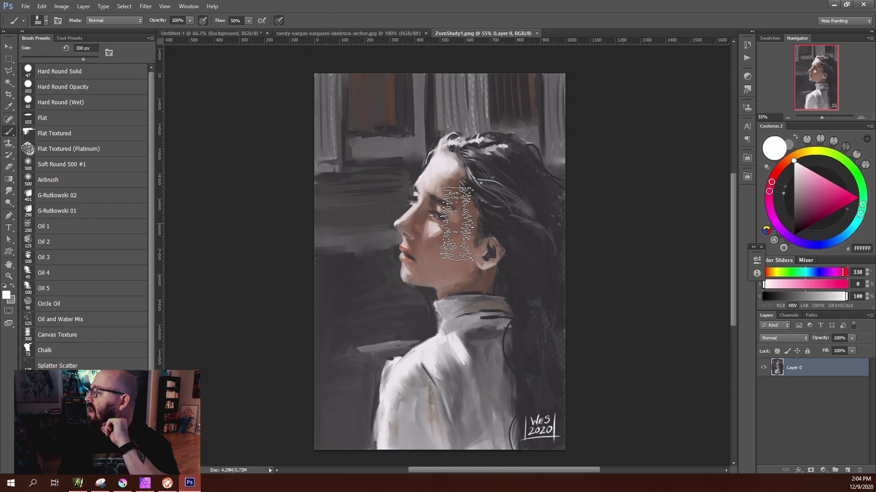
pyautogui.click(346, 31)
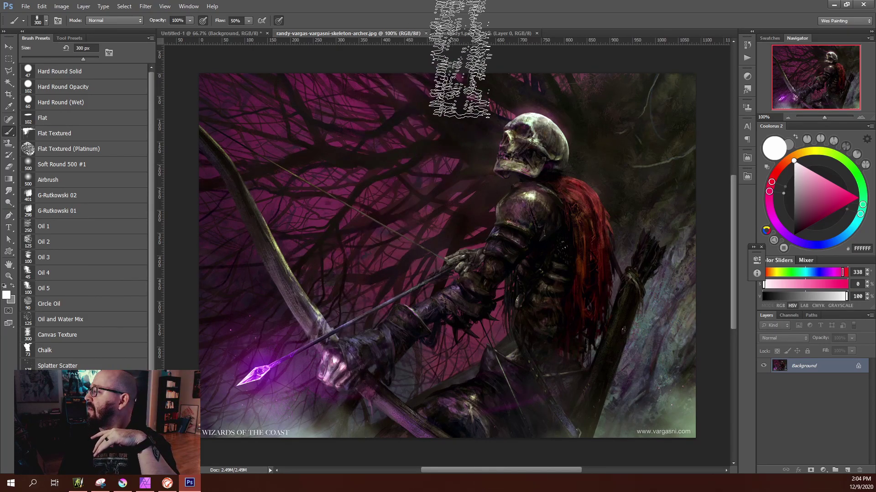
pyautogui.click(484, 33)
pyautogui.click(8, 59)
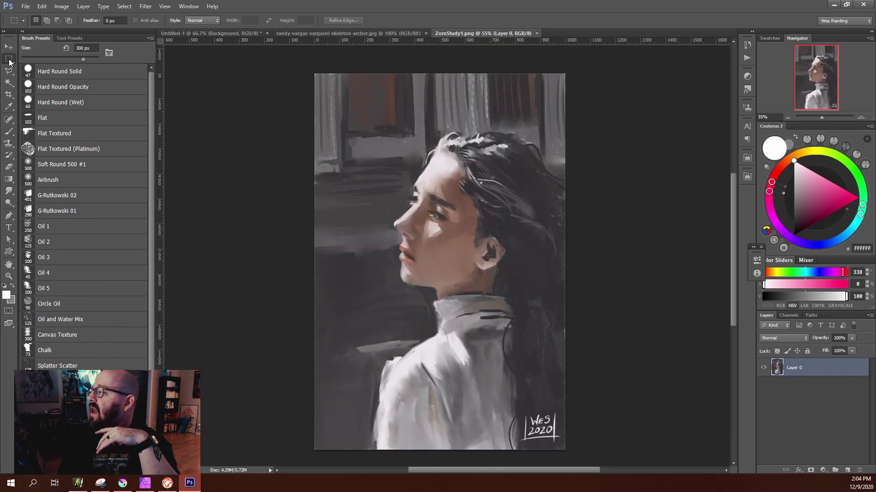
pyautogui.click(41, 6)
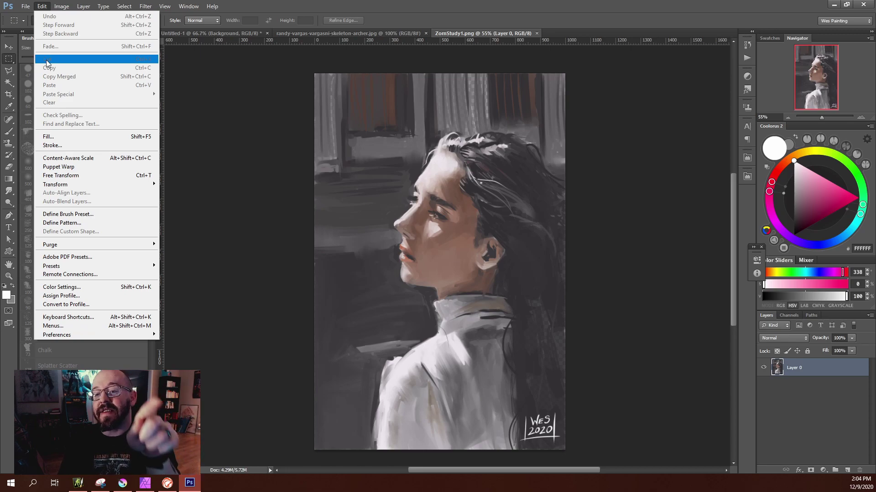
pyautogui.moveTo(62, 7)
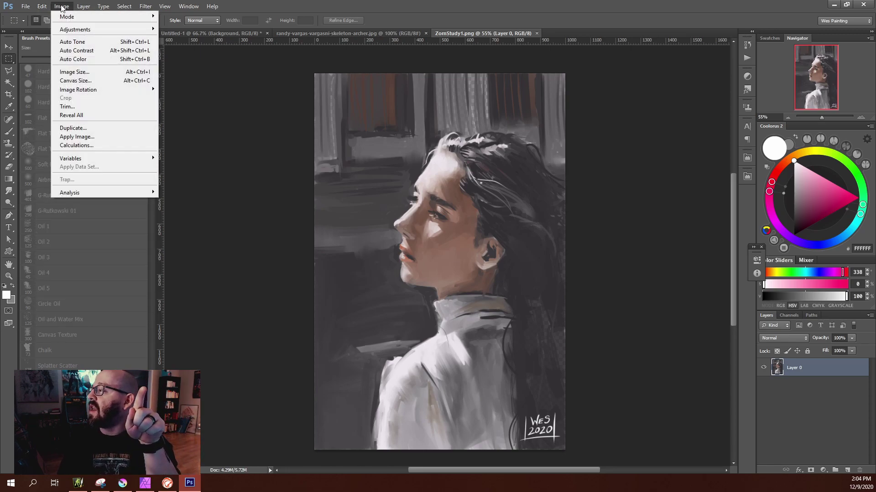
pyautogui.moveTo(64, 29)
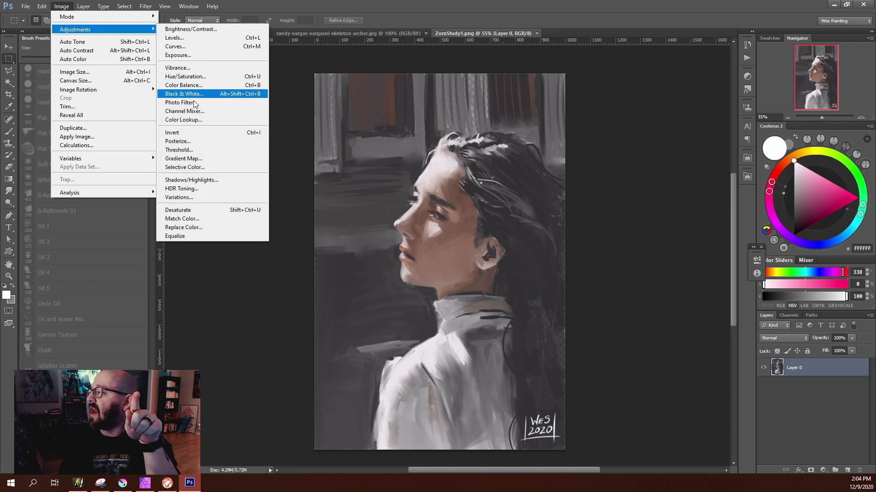
# Match Color using the skeleton archer image as source, Color Intensity 140, Fade raised partway.
pyautogui.click(189, 221)
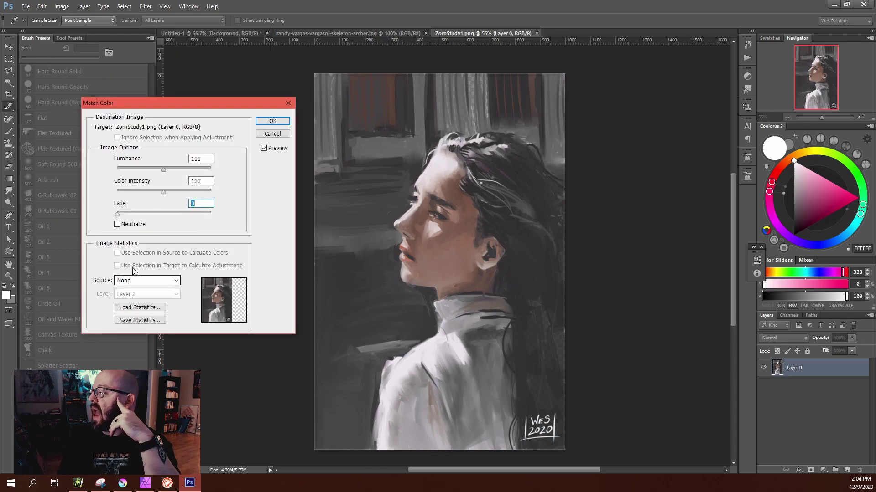
pyautogui.click(154, 281)
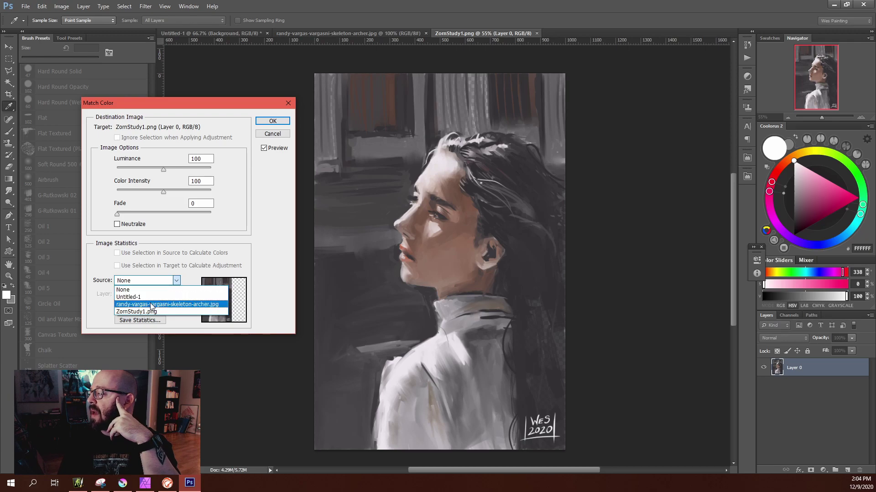
pyautogui.click(152, 304)
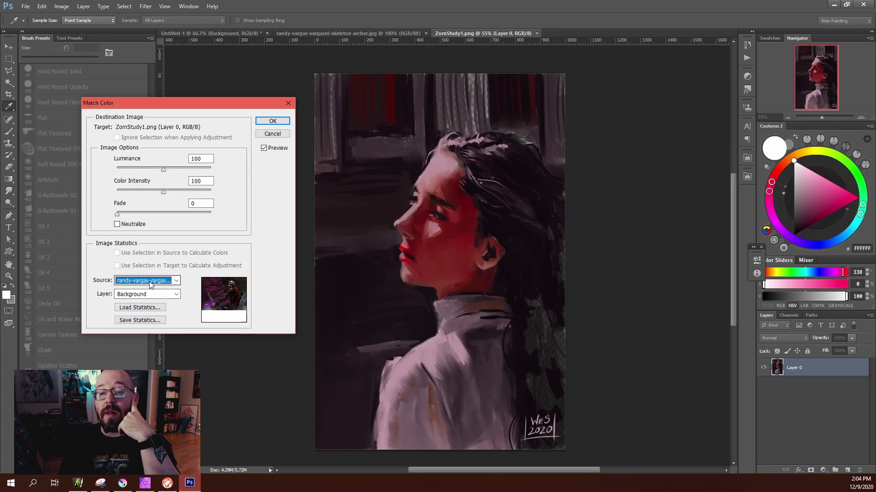
pyautogui.moveTo(137, 102); pyautogui.dragTo(203, 82)
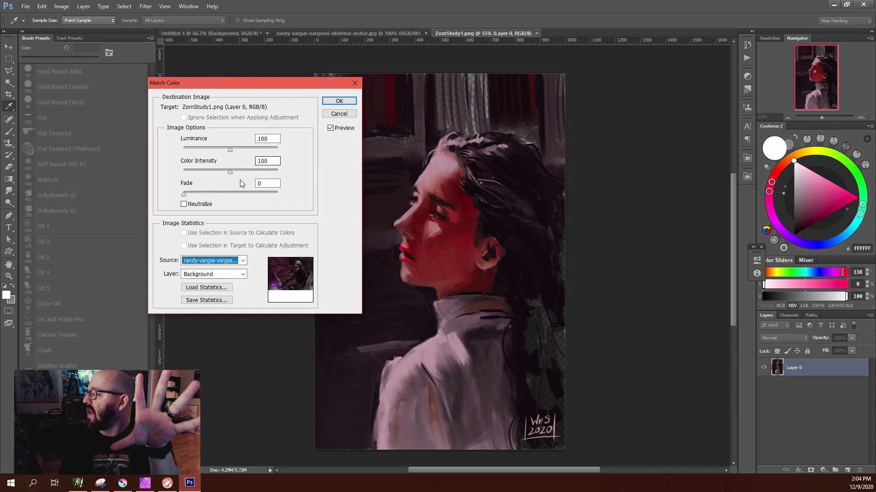
pyautogui.moveTo(229, 172); pyautogui.dragTo(249, 176)
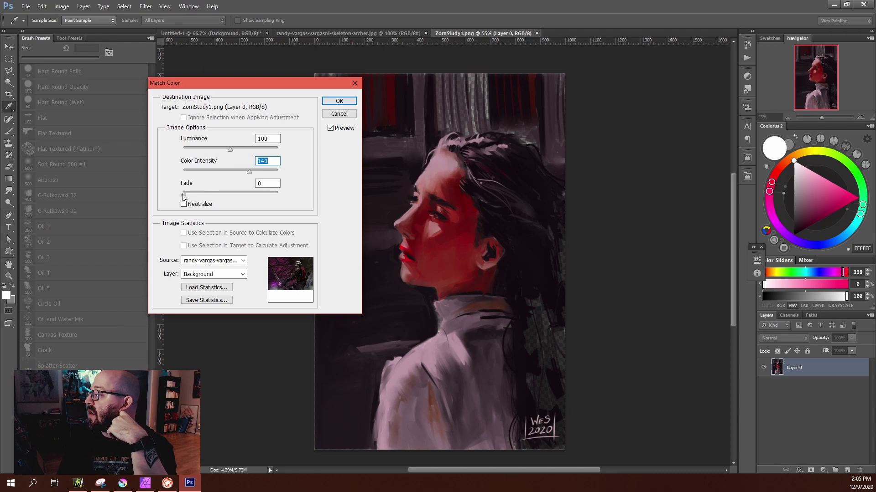
pyautogui.moveTo(185, 195); pyautogui.dragTo(210, 189)
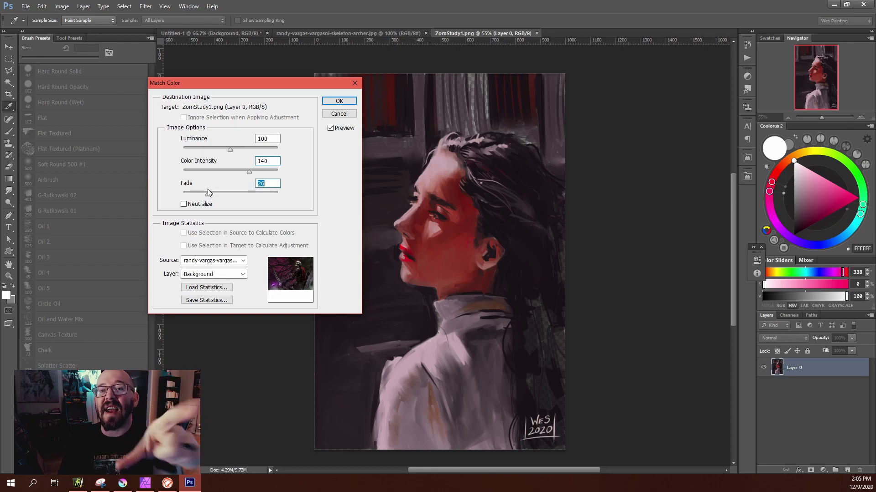
# Cancel the Match Color dialog and minimize Photoshop to the desktop.
pyautogui.click(355, 84)
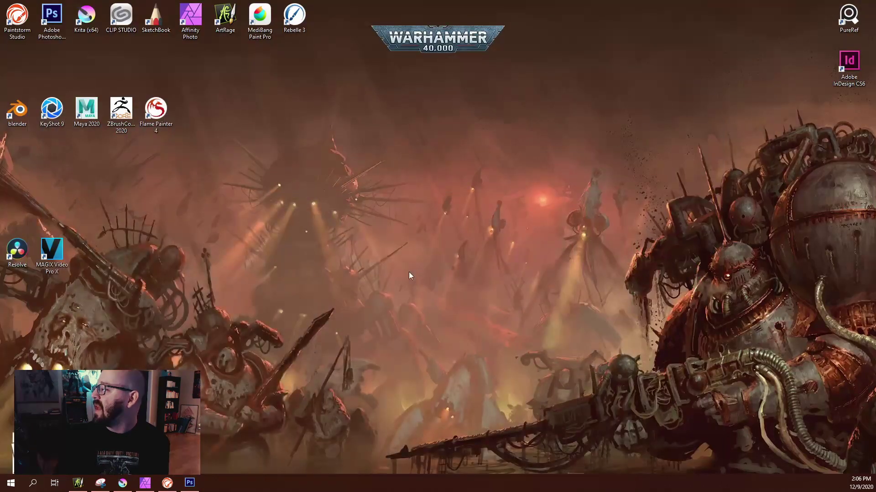
pyautogui.click(834, 5)
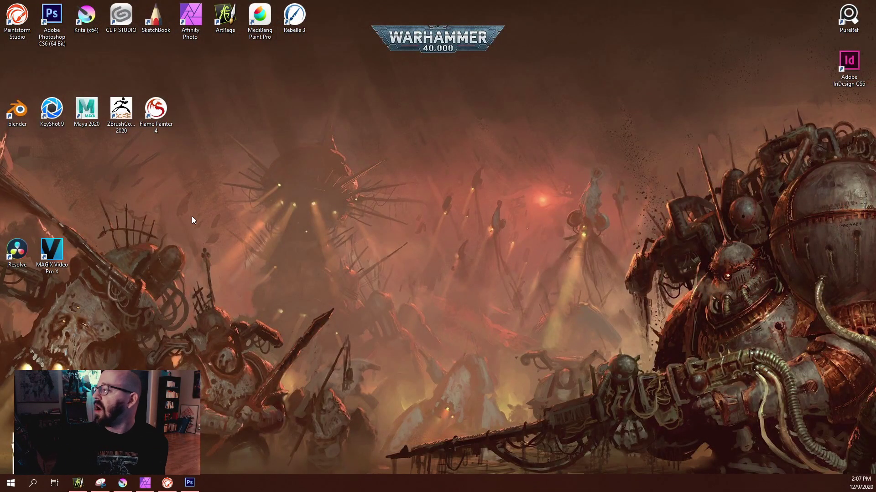
# Restore the Affinity Photo window from the taskbar to its blank Untitled canvas.
pyautogui.click(145, 484)
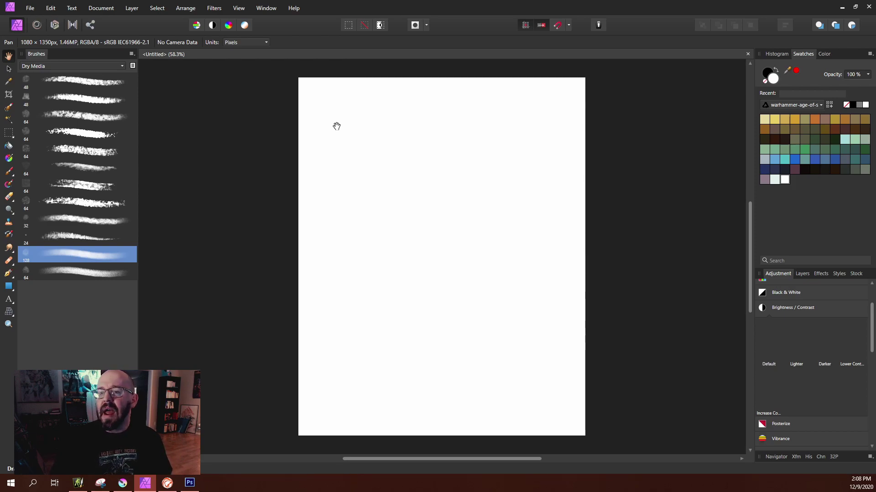
# Select the fourth Dry Media brush and an olive swatch, ending on the regular Paint Brush tool.
pyautogui.click(93, 140)
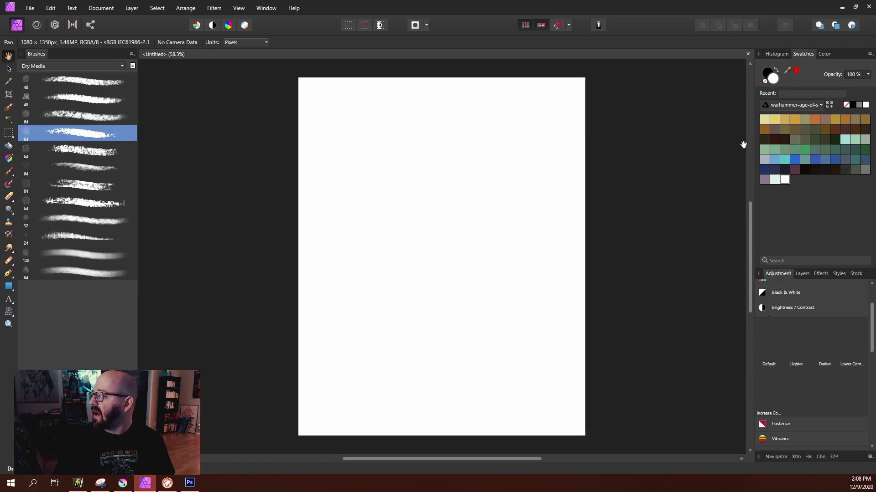
pyautogui.click(785, 131)
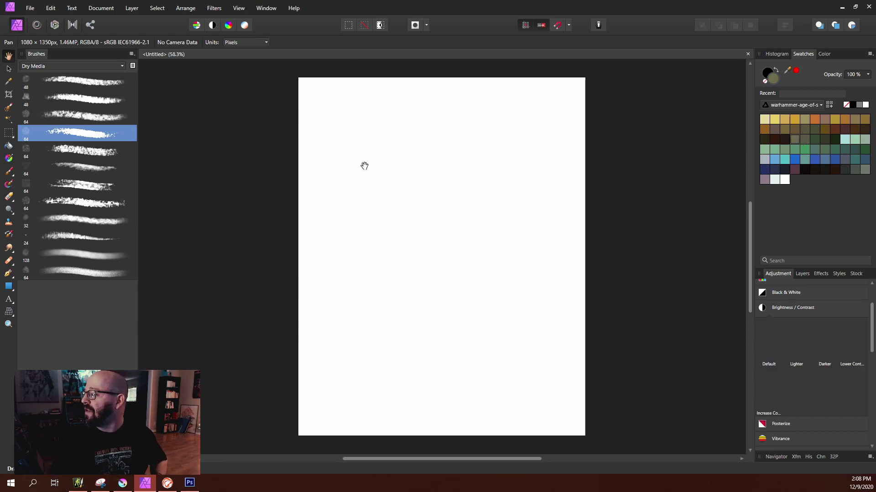
pyautogui.press('b')
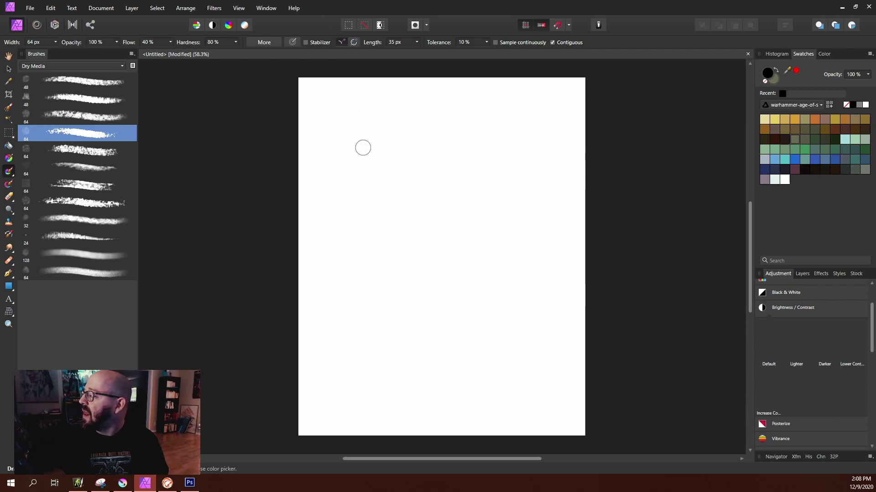
pyautogui.click(9, 158)
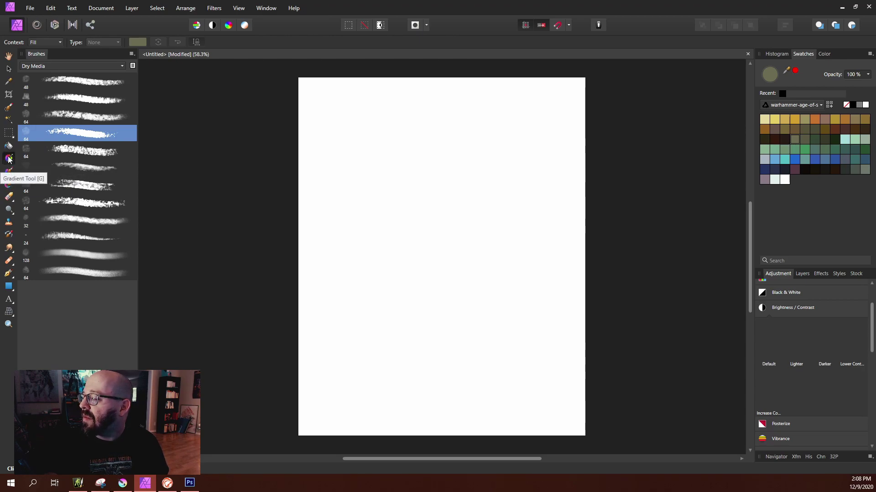
pyautogui.click(11, 171)
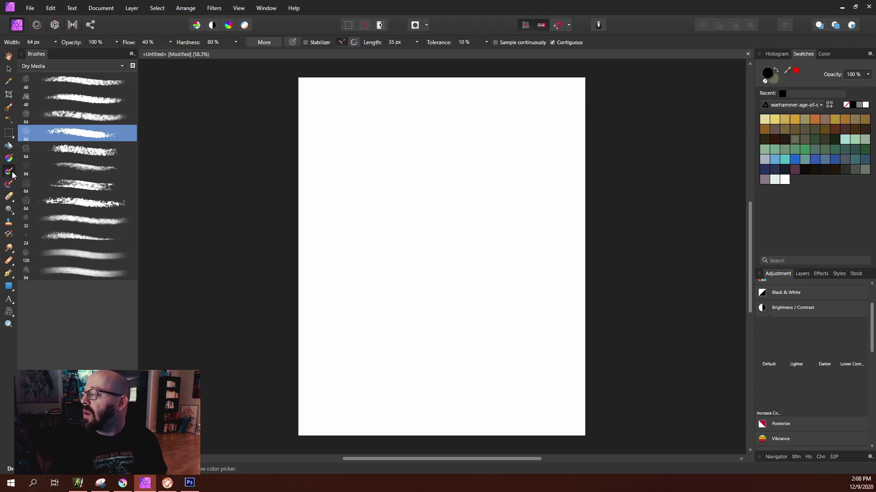
pyautogui.click(12, 175)
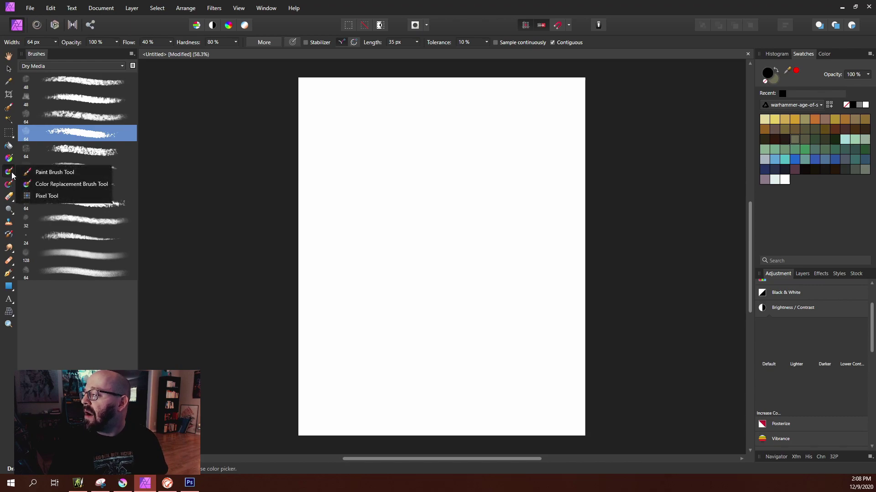
pyautogui.click(41, 173)
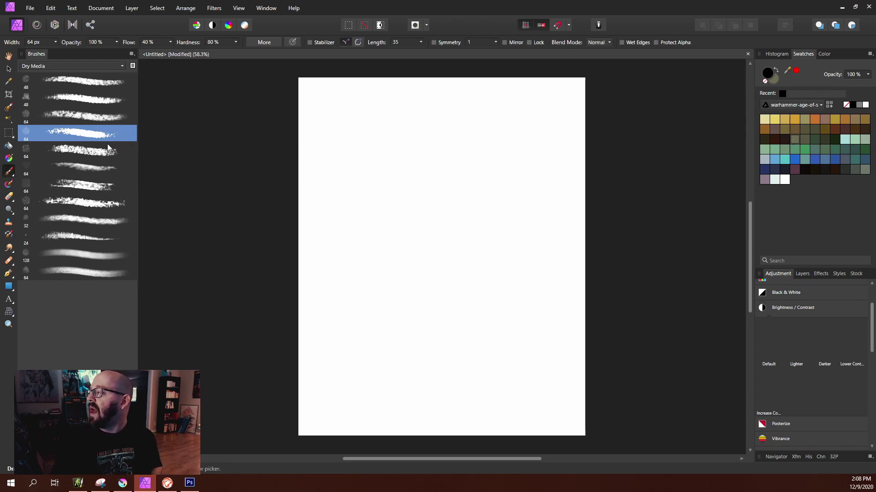
# Choose a textured brush from the Gouaches category and paint black test strokes at the upper left.
pyautogui.click(85, 67)
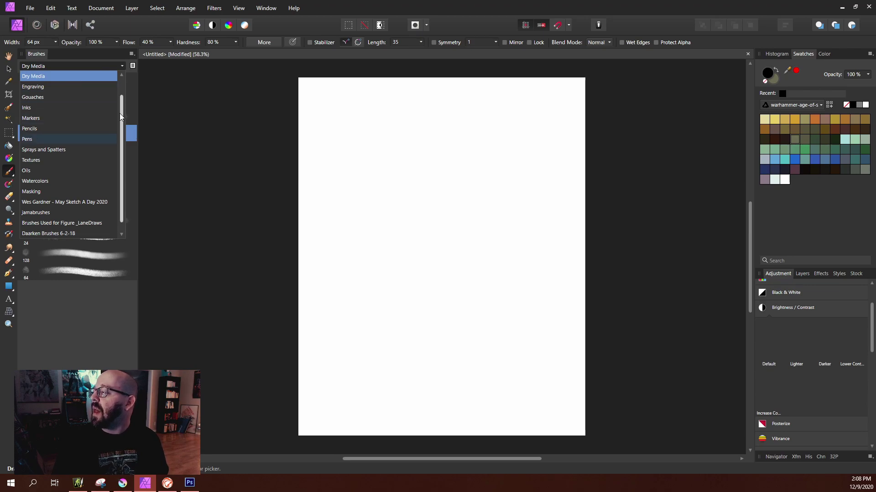
pyautogui.scroll(1, 122, 112)
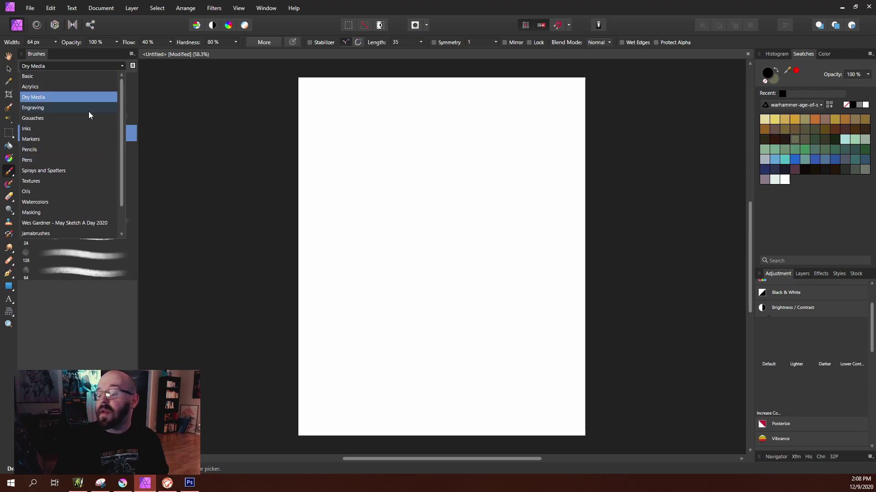
pyautogui.scroll(-1, 76, 202)
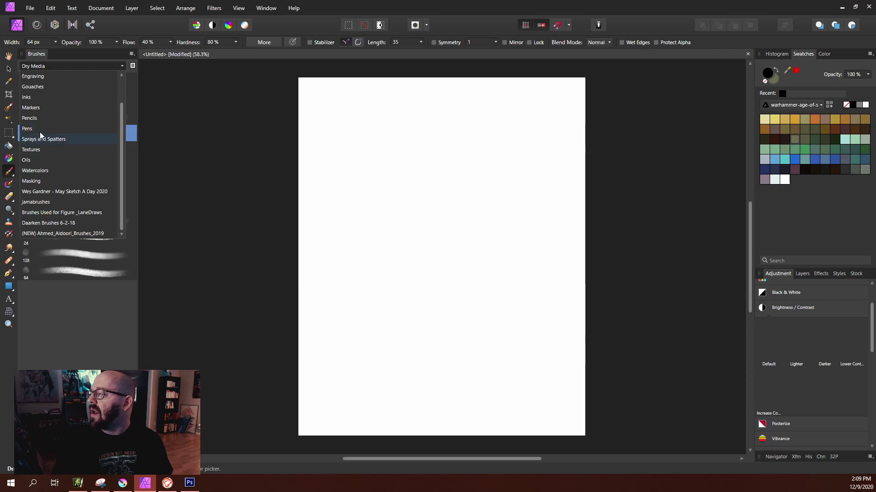
pyautogui.click(41, 87)
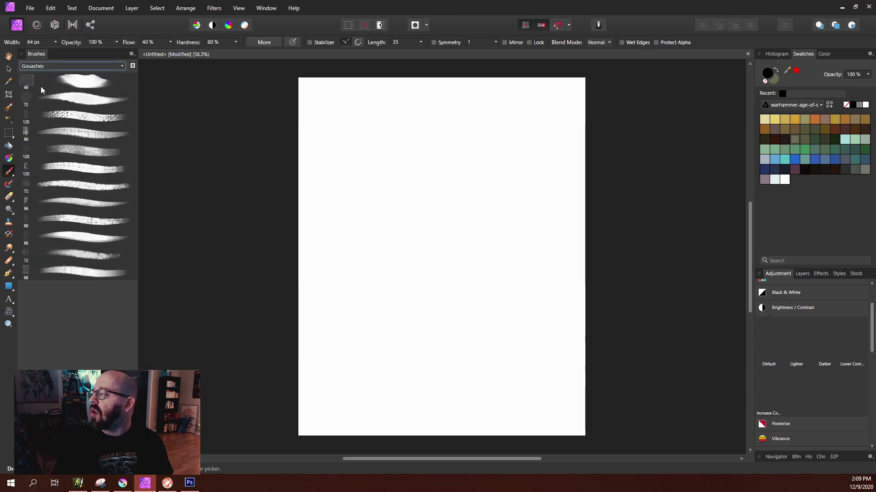
pyautogui.click(88, 119)
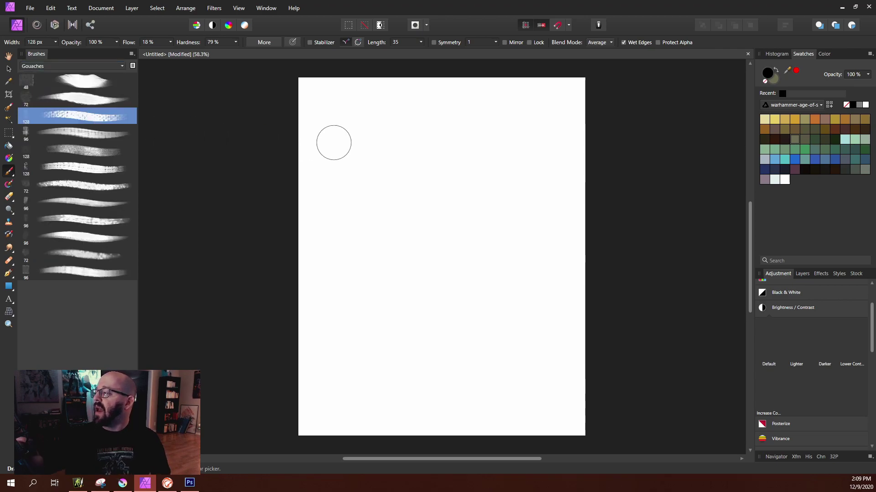
pyautogui.moveTo(378, 109)
pyautogui.mouseDown()
pyautogui.moveTo(361, 157)
pyautogui.moveTo(346, 256)
pyautogui.mouseUp()
pyautogui.moveTo(401, 156); pyautogui.dragTo(392, 255)
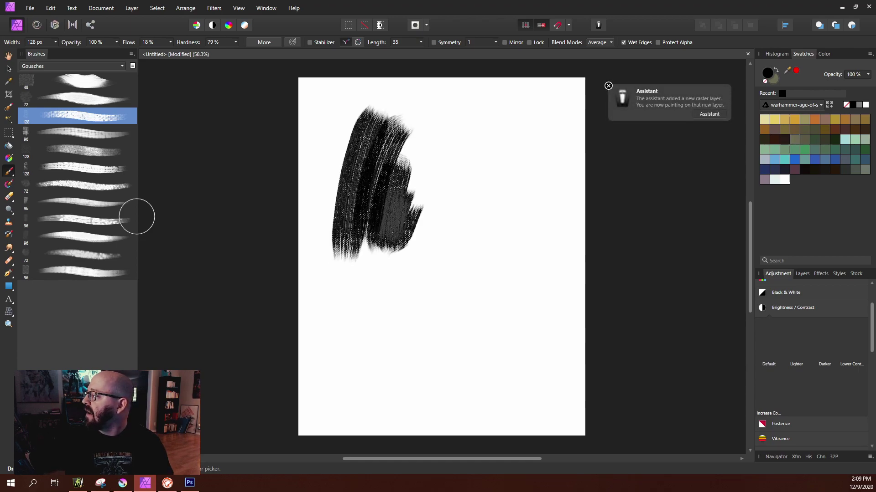
pyautogui.moveTo(434, 200); pyautogui.dragTo(424, 263)
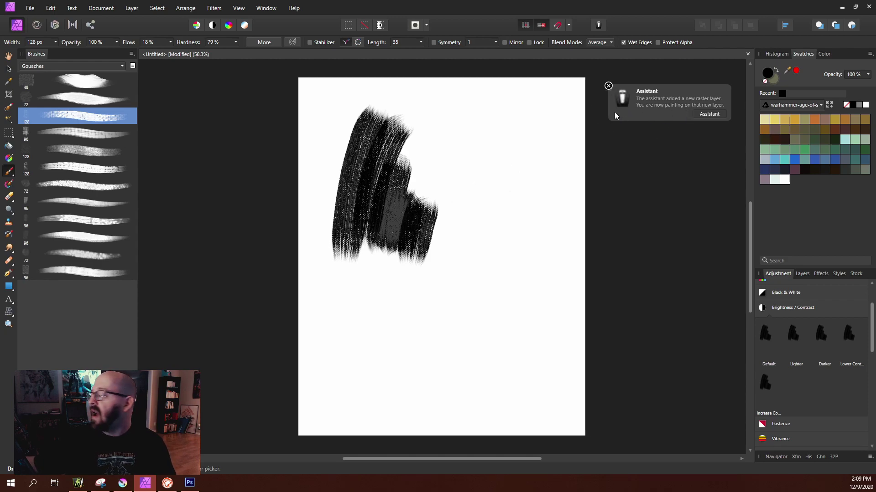
# Paint dark green strokes beside the black ones and in the canvas middle with two gouache brushes.
pyautogui.click(607, 85)
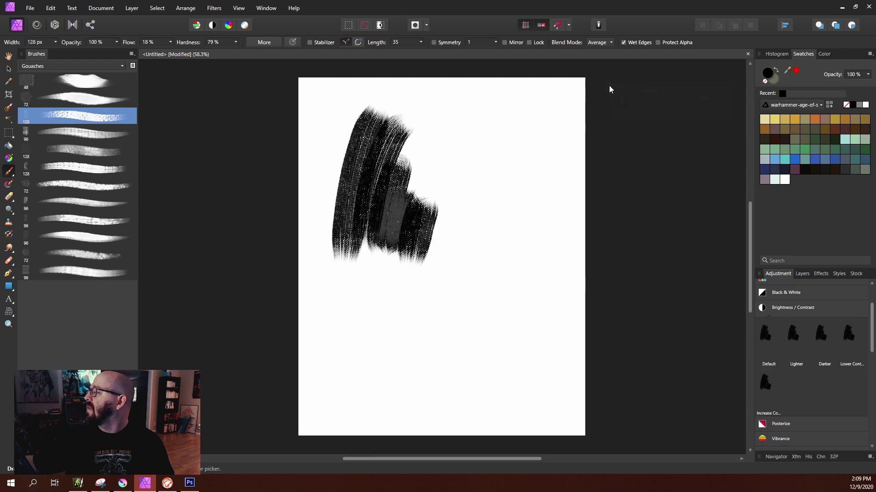
pyautogui.click(815, 139)
pyautogui.moveTo(381, 273)
pyautogui.mouseDown()
pyautogui.moveTo(456, 132)
pyautogui.moveTo(484, 164)
pyautogui.mouseUp()
pyautogui.moveTo(429, 274); pyautogui.dragTo(474, 209)
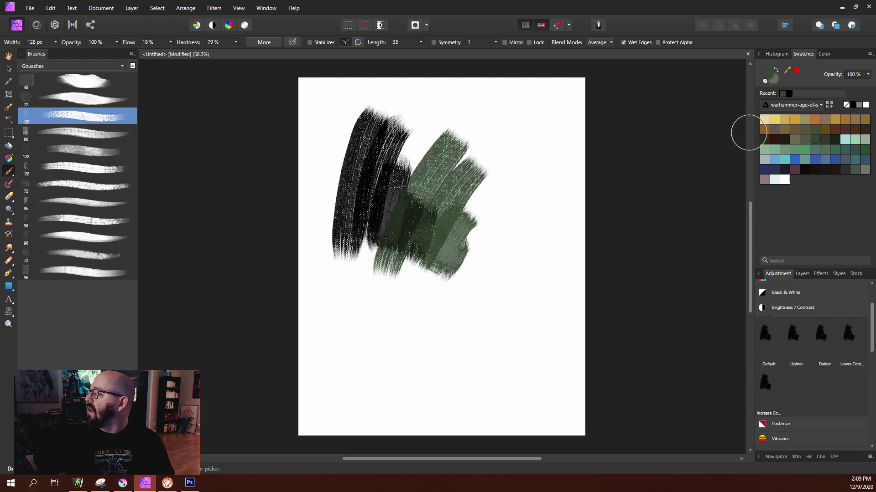
pyautogui.click(105, 131)
pyautogui.moveTo(365, 269); pyautogui.dragTo(392, 150)
pyautogui.moveTo(401, 247); pyautogui.dragTo(428, 141)
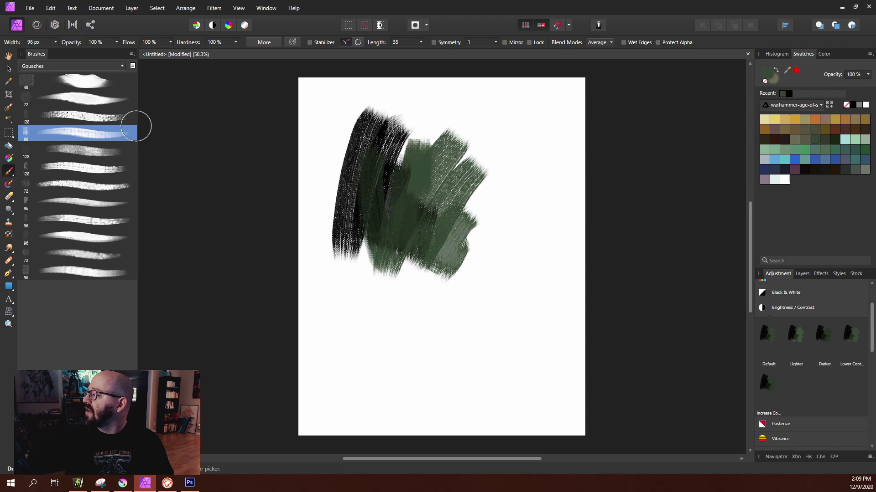
# Paint broad green strokes across the lower right with a soft low-flow gouache brush.
pyautogui.click(130, 151)
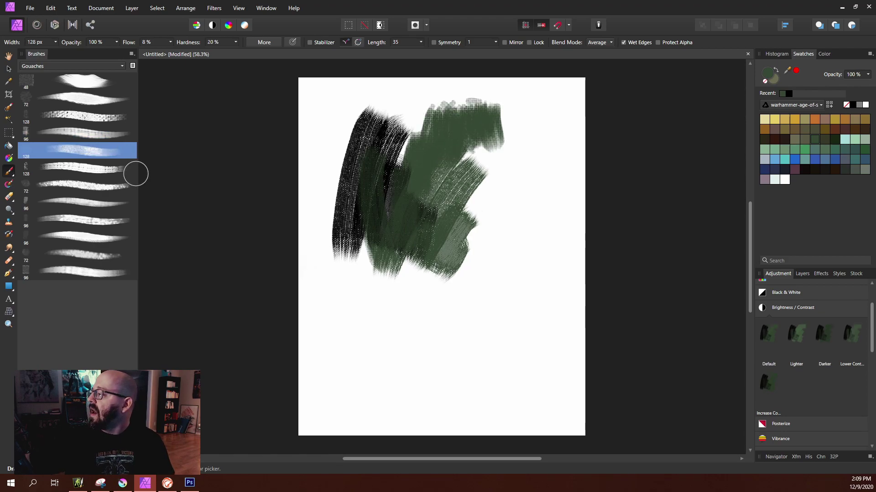
pyautogui.moveTo(387, 347); pyautogui.dragTo(479, 255)
pyautogui.moveTo(434, 369); pyautogui.dragTo(506, 256)
pyautogui.moveTo(474, 356); pyautogui.dragTo(534, 155)
pyautogui.moveTo(524, 210); pyautogui.dragTo(492, 256)
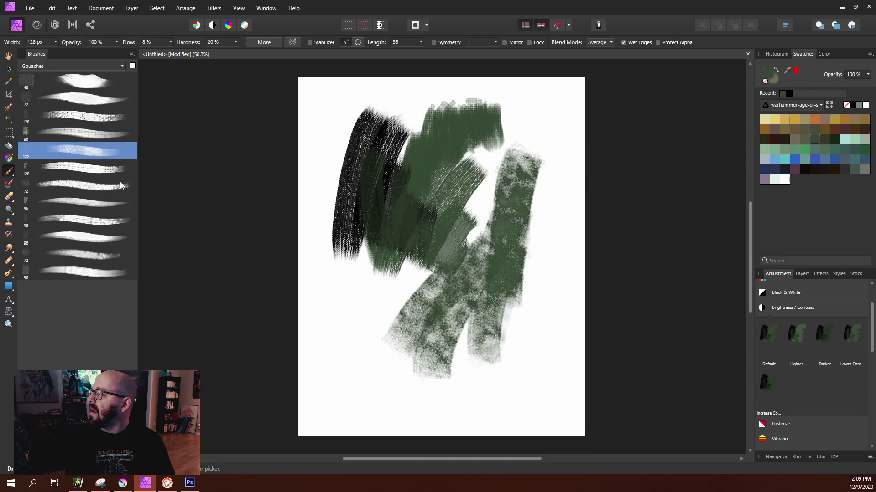
# Add speckled gouache dabs down the left edge and a long green stroke at lower left.
pyautogui.click(107, 167)
pyautogui.moveTo(315, 107)
pyautogui.mouseDown()
pyautogui.moveTo(324, 137)
pyautogui.moveTo(315, 174)
pyautogui.moveTo(335, 175)
pyautogui.moveTo(312, 203)
pyautogui.moveTo(335, 214)
pyautogui.mouseUp()
pyautogui.moveTo(305, 239); pyautogui.dragTo(337, 262)
pyautogui.moveTo(313, 301); pyautogui.dragTo(335, 317)
pyautogui.moveTo(315, 269)
pyautogui.mouseDown()
pyautogui.moveTo(340, 326)
pyautogui.moveTo(335, 392)
pyautogui.mouseUp()
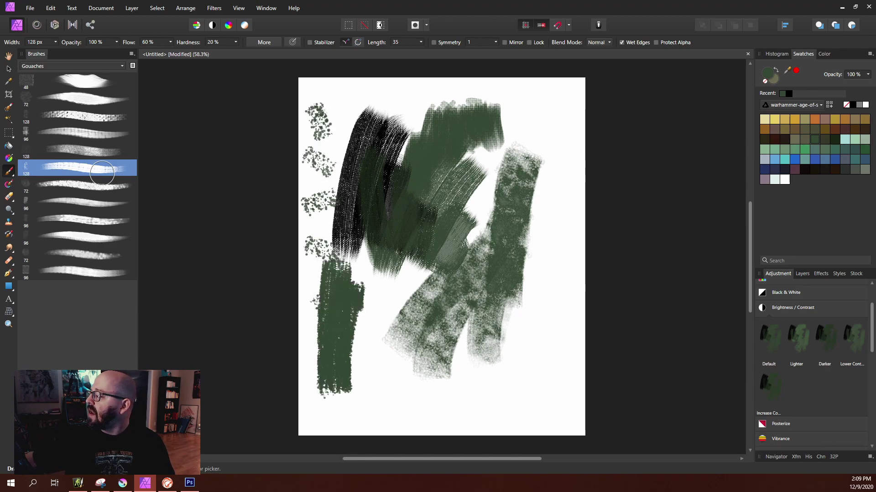
pyautogui.moveTo(354, 296); pyautogui.dragTo(395, 346)
# With the 72 px gouache brush, paint diagonal green strokes top right and down the right edge.
pyautogui.click(101, 186)
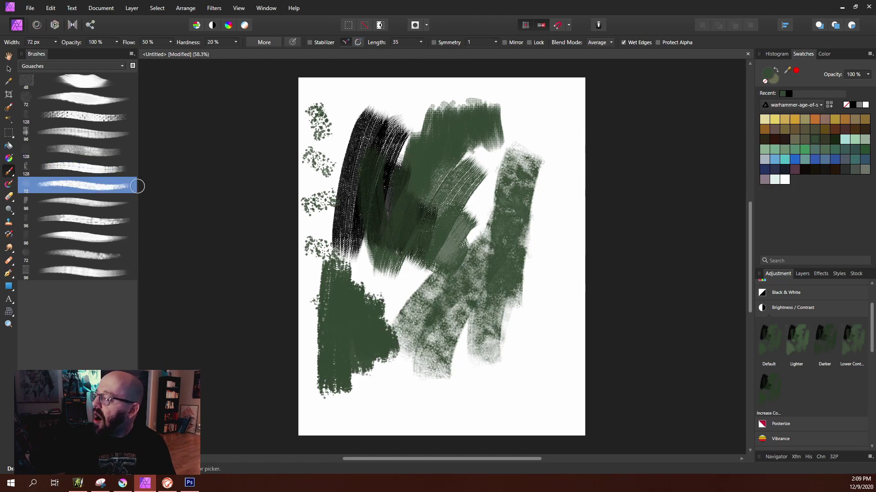
pyautogui.moveTo(533, 100); pyautogui.dragTo(474, 203)
pyautogui.moveTo(552, 128); pyautogui.dragTo(502, 189)
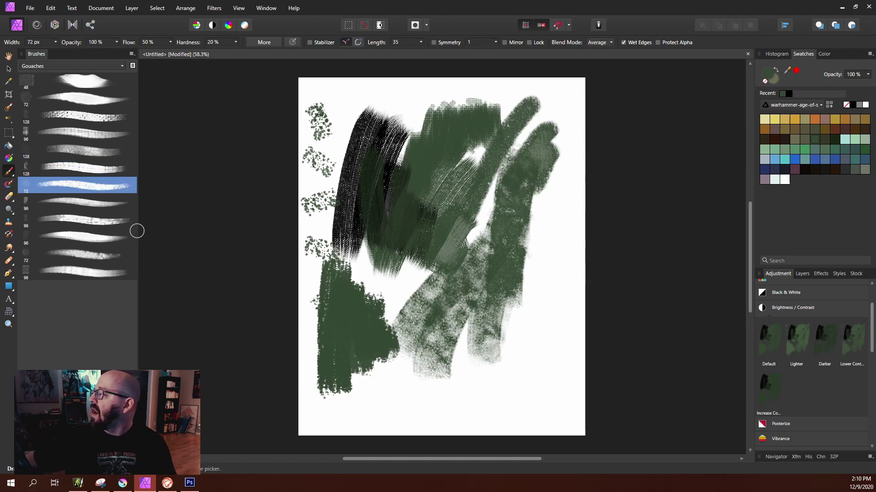
pyautogui.moveTo(545, 157); pyautogui.dragTo(518, 347)
pyautogui.moveTo(545, 239); pyautogui.dragTo(543, 335)
pyautogui.moveTo(572, 180)
pyautogui.mouseDown()
pyautogui.moveTo(556, 337)
pyautogui.moveTo(563, 374)
pyautogui.mouseUp()
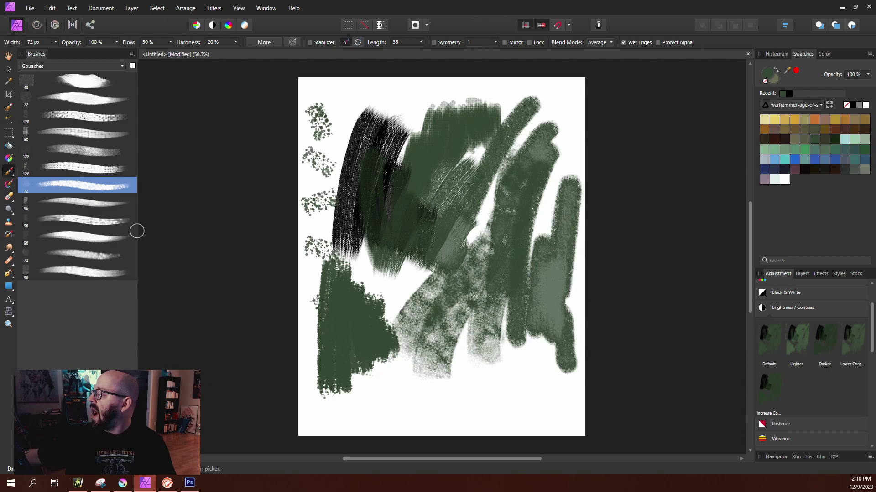
pyautogui.moveTo(536, 319); pyautogui.dragTo(520, 408)
pyautogui.click(551, 393)
# Paint darker green strokes over the upper canvas with the 96 px gouache brush.
pyautogui.click(82, 202)
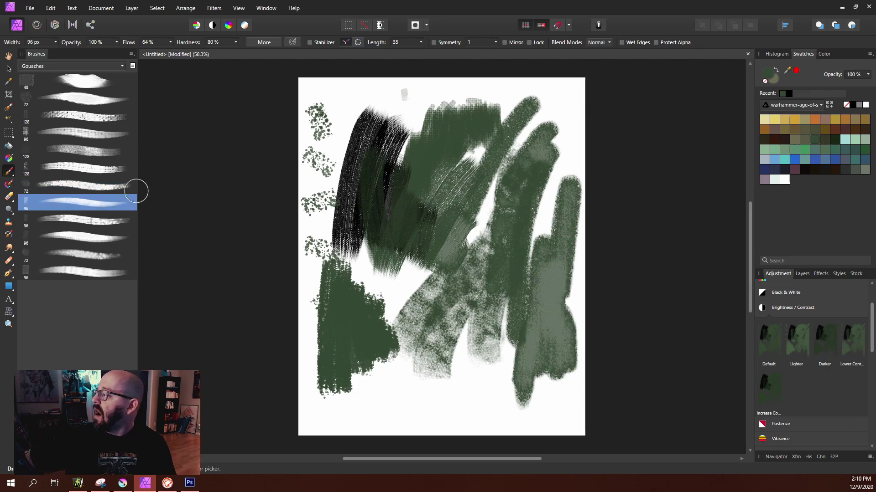
pyautogui.moveTo(418, 87)
pyautogui.mouseDown()
pyautogui.moveTo(315, 187)
pyautogui.moveTo(331, 183)
pyautogui.mouseUp()
pyautogui.moveTo(450, 98); pyautogui.dragTo(336, 198)
pyautogui.moveTo(502, 109)
pyautogui.mouseDown()
pyautogui.moveTo(540, 89)
pyautogui.moveTo(556, 137)
pyautogui.moveTo(506, 161)
pyautogui.mouseUp()
# Switch to an olive swatch and paint diagonal strokes across the upper left.
pyautogui.click(794, 139)
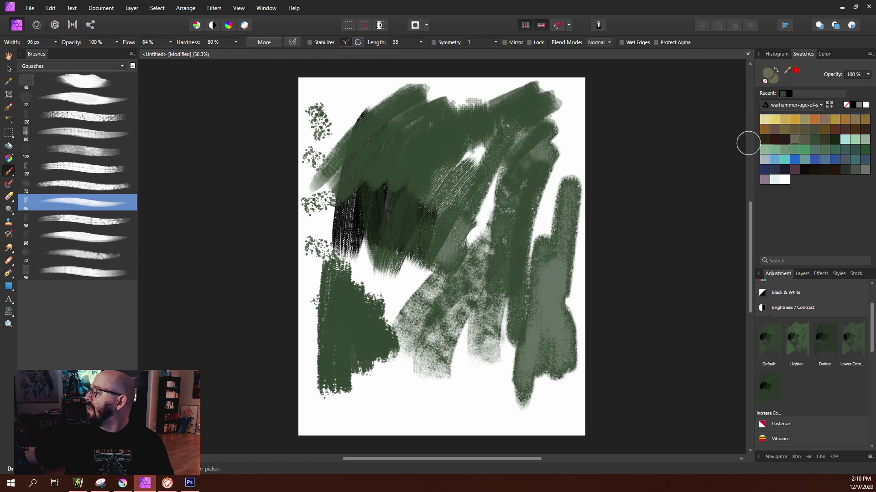
pyautogui.moveTo(502, 103); pyautogui.dragTo(365, 240)
pyautogui.moveTo(444, 119); pyautogui.dragTo(344, 203)
pyautogui.moveTo(412, 109); pyautogui.dragTo(340, 187)
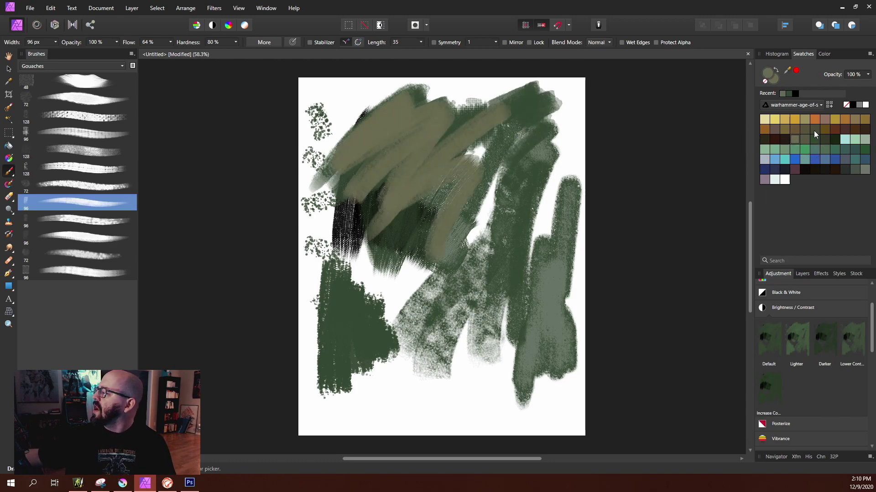
# Check the Color and Layers panels and browse the Document and File menus, then return to Swatches.
pyautogui.click(823, 55)
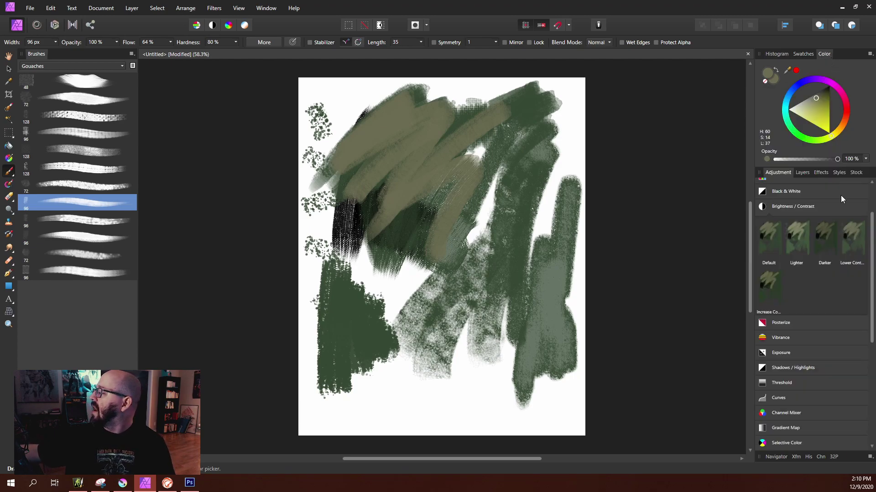
pyautogui.click(803, 173)
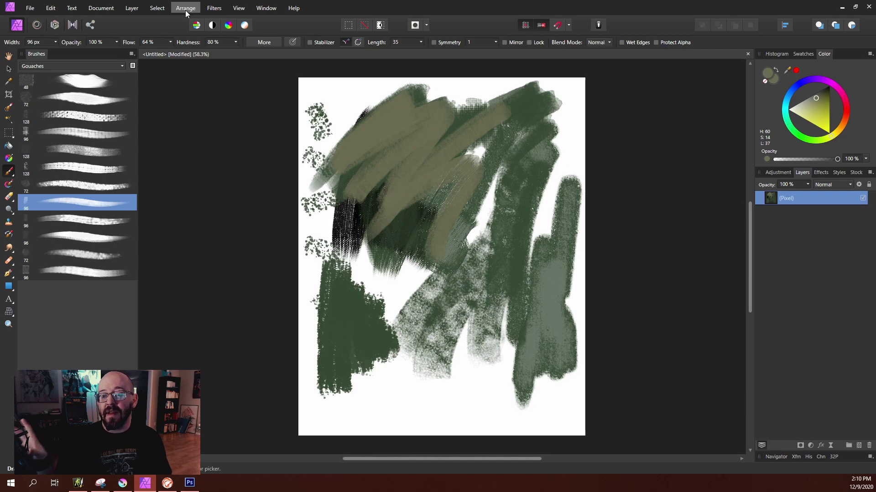
pyautogui.click(111, 9)
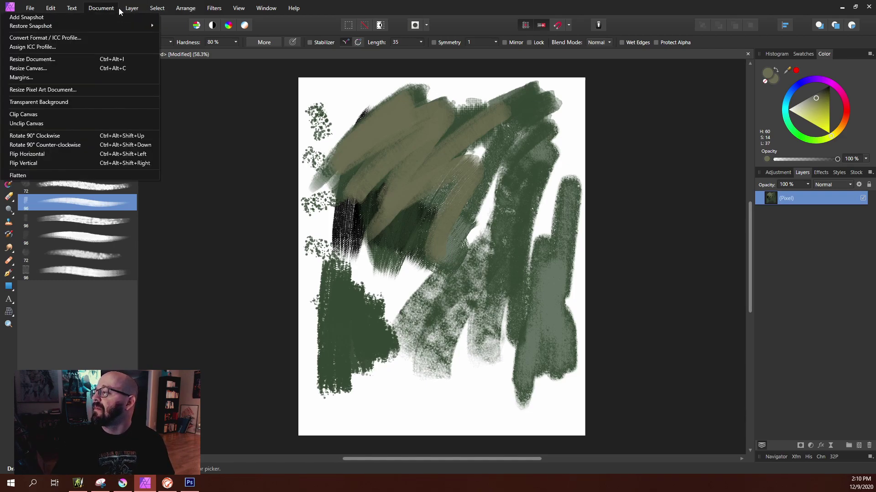
pyautogui.click(118, 9)
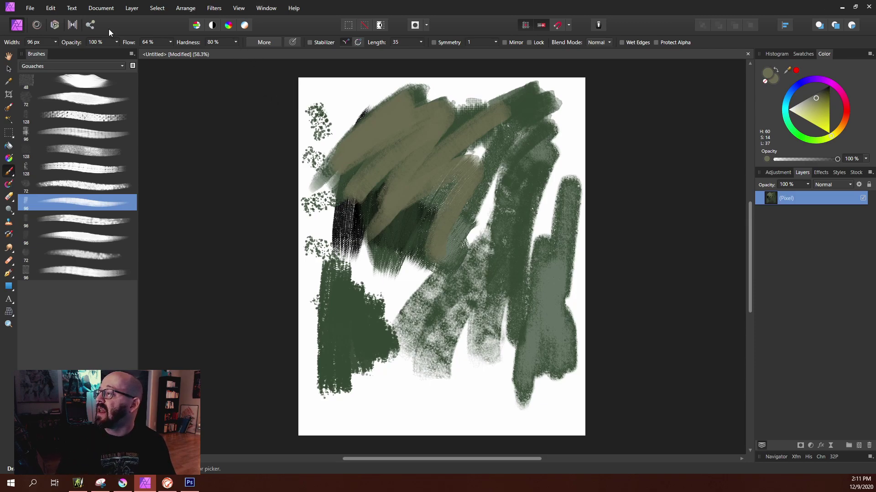
pyautogui.click(31, 8)
pyautogui.click(30, 7)
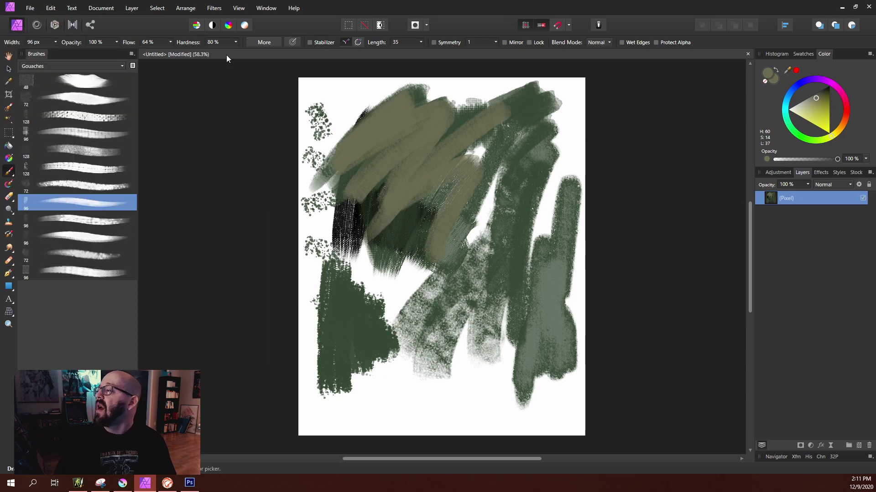
pyautogui.click(807, 55)
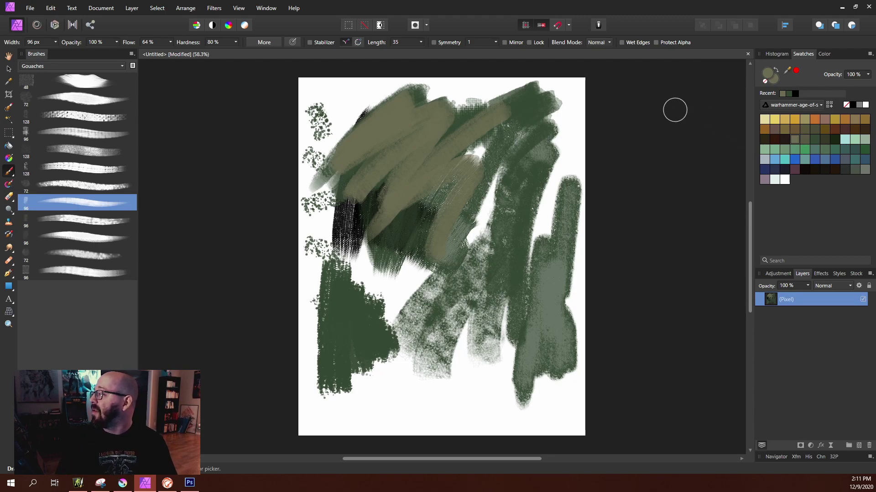
# Generate a 19-colour palette from the skeleton-warrior reference image and add it to Swatches.
pyautogui.click(870, 55)
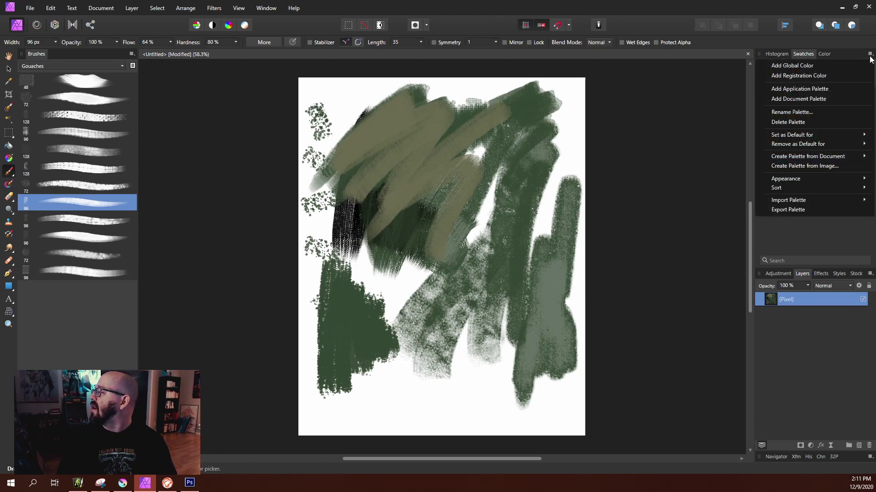
pyautogui.click(870, 55)
pyautogui.click(870, 54)
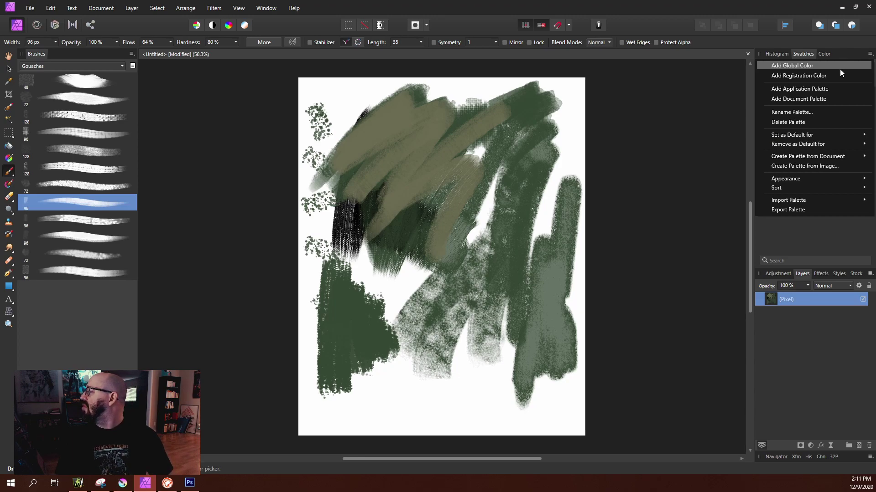
pyautogui.click(812, 166)
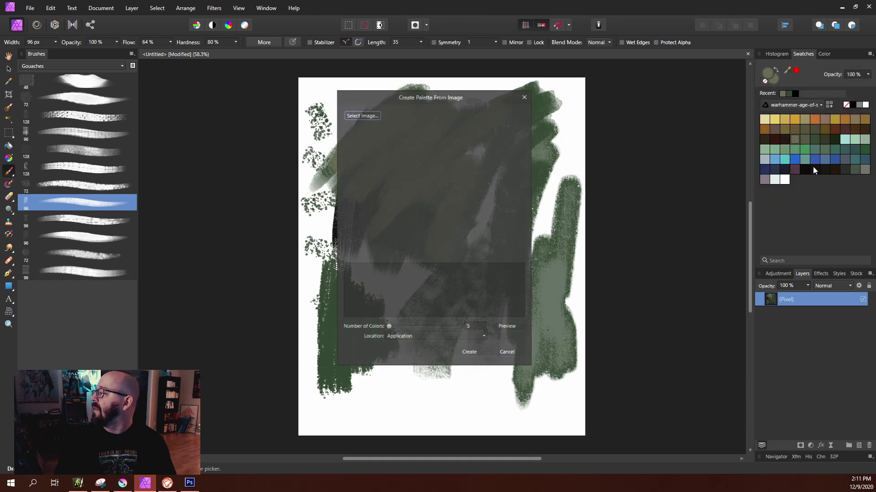
pyautogui.click(369, 115)
pyautogui.doubleClick(507, 244)
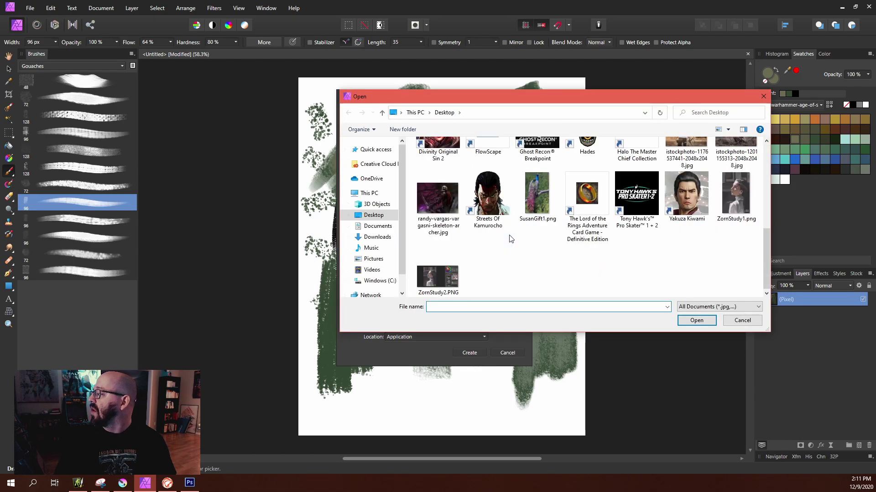
pyautogui.click(438, 201)
pyautogui.click(697, 320)
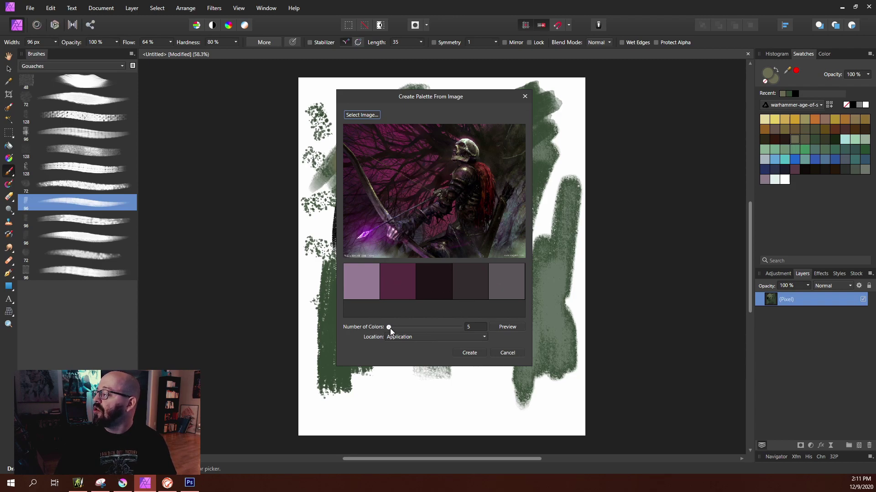
pyautogui.moveTo(390, 328); pyautogui.dragTo(405, 330)
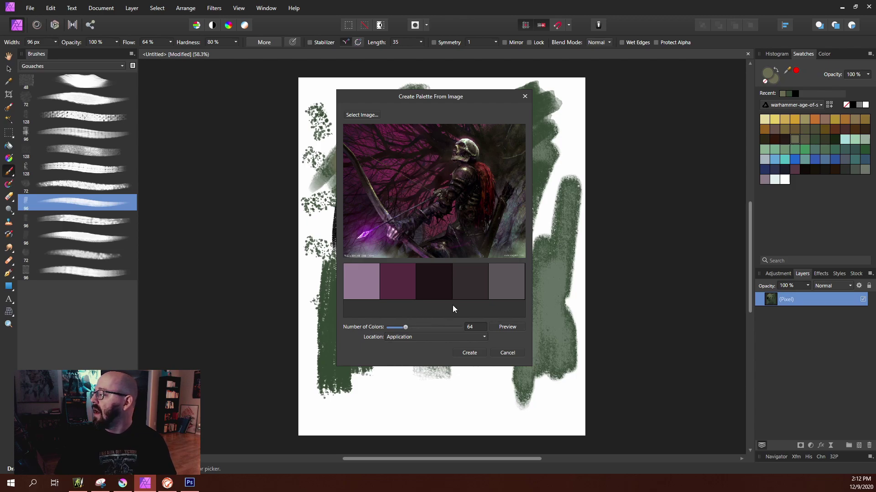
pyautogui.click(467, 354)
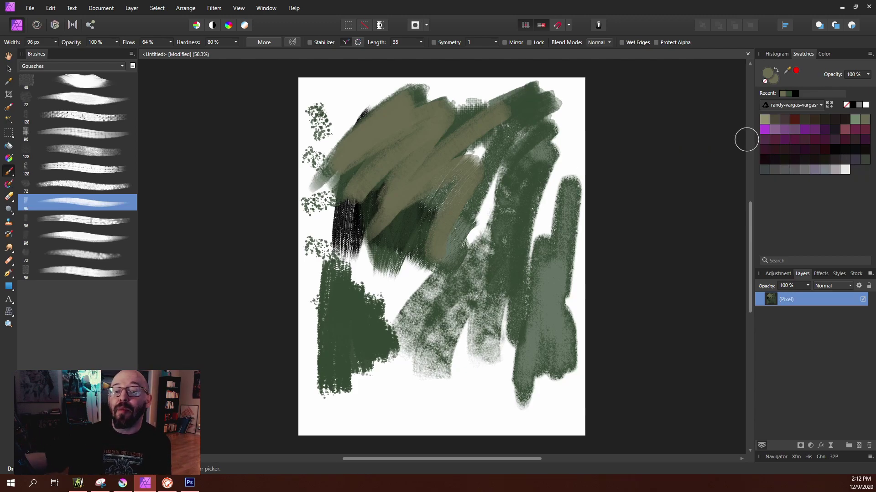
# Paint light and dark purple gouache strokes down the middle of the canvas.
pyautogui.click(793, 129)
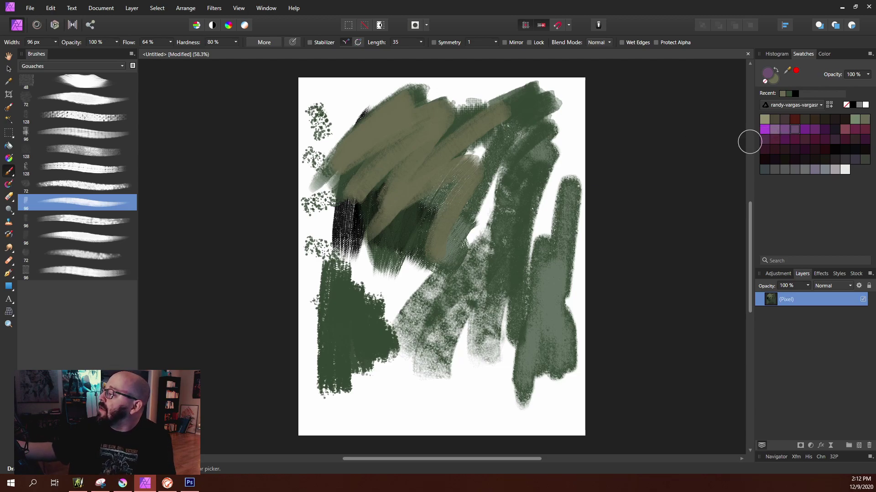
pyautogui.click(777, 128)
pyautogui.moveTo(438, 130)
pyautogui.mouseDown()
pyautogui.moveTo(399, 224)
pyautogui.moveTo(450, 142)
pyautogui.moveTo(456, 237)
pyautogui.mouseUp()
pyautogui.click(786, 142)
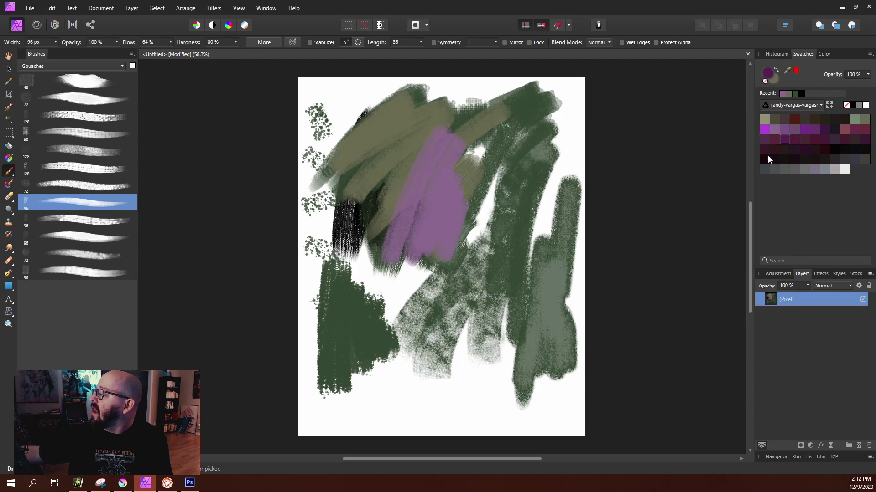
pyautogui.moveTo(470, 107)
pyautogui.mouseDown()
pyautogui.moveTo(397, 237)
pyautogui.moveTo(452, 260)
pyautogui.mouseUp()
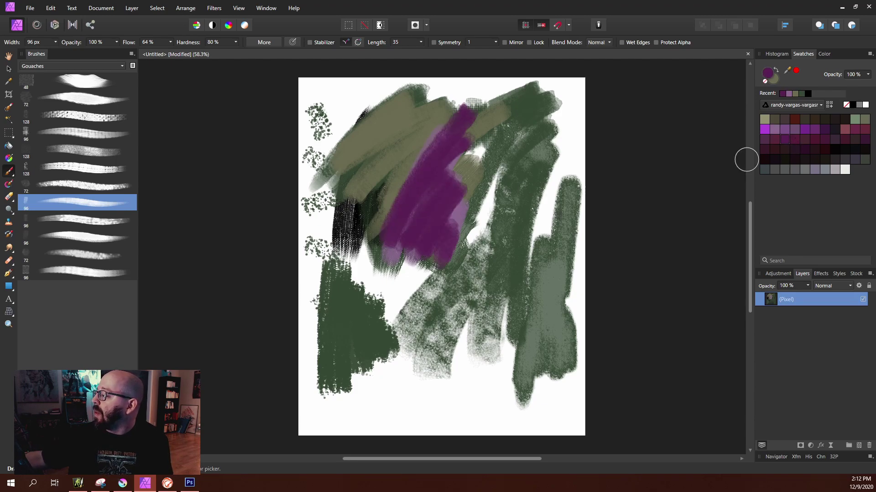
# Layer near-black diagonal strokes over the purple, then lighter purple strokes on top.
pyautogui.click(775, 159)
pyautogui.moveTo(445, 141); pyautogui.dragTo(331, 287)
pyautogui.moveTo(445, 162); pyautogui.dragTo(365, 267)
pyautogui.moveTo(456, 196); pyautogui.dragTo(401, 305)
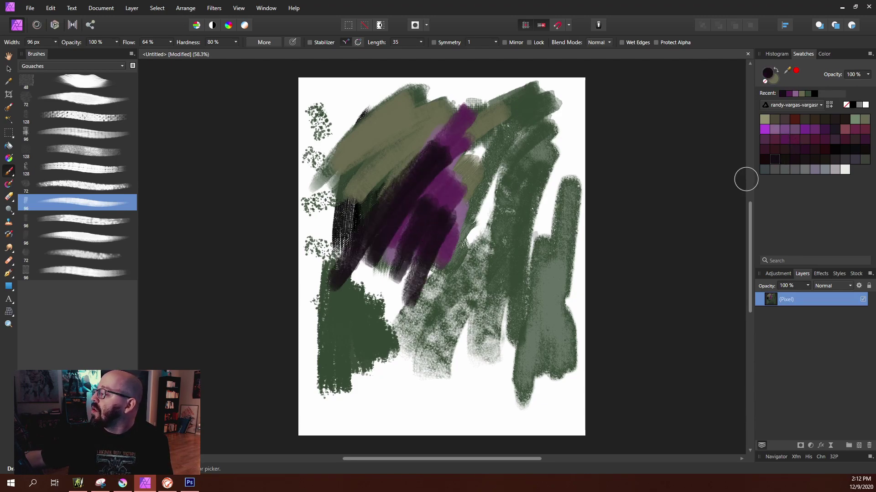
pyautogui.click(784, 126)
pyautogui.moveTo(456, 125); pyautogui.dragTo(379, 210)
pyautogui.moveTo(437, 158); pyautogui.dragTo(379, 228)
pyautogui.moveTo(436, 187)
pyautogui.mouseDown()
pyautogui.moveTo(387, 233)
pyautogui.moveTo(410, 240)
pyautogui.mouseUp()
# With the 48 px gouache brush, paint a grey-purple patch low on the canvas and dab darker grey.
pyautogui.click(99, 83)
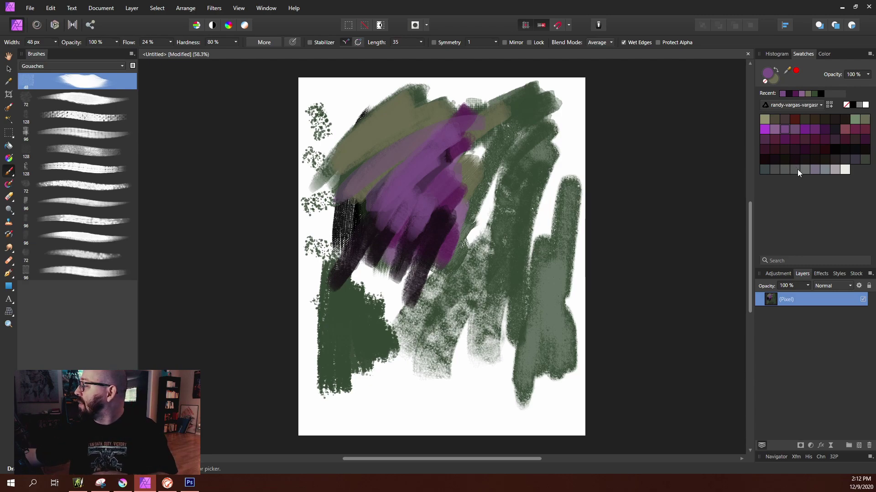
pyautogui.click(814, 170)
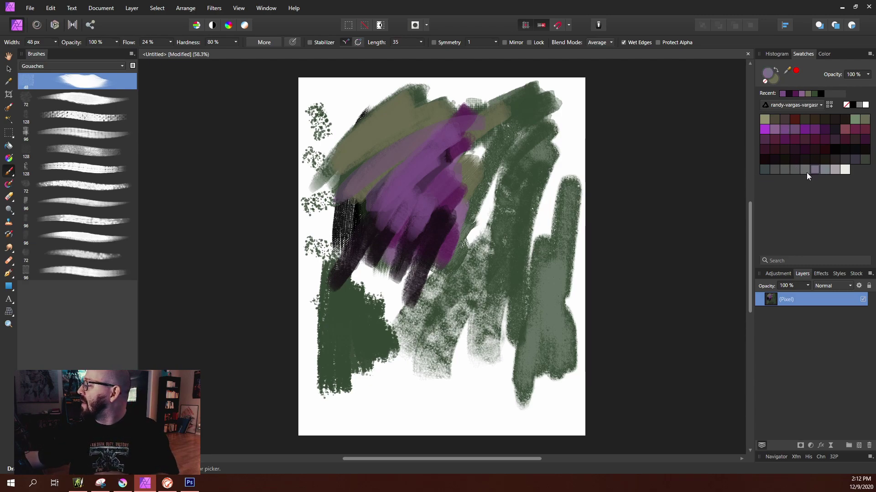
pyautogui.moveTo(431, 319)
pyautogui.mouseDown()
pyautogui.moveTo(497, 388)
pyautogui.moveTo(508, 331)
pyautogui.mouseUp()
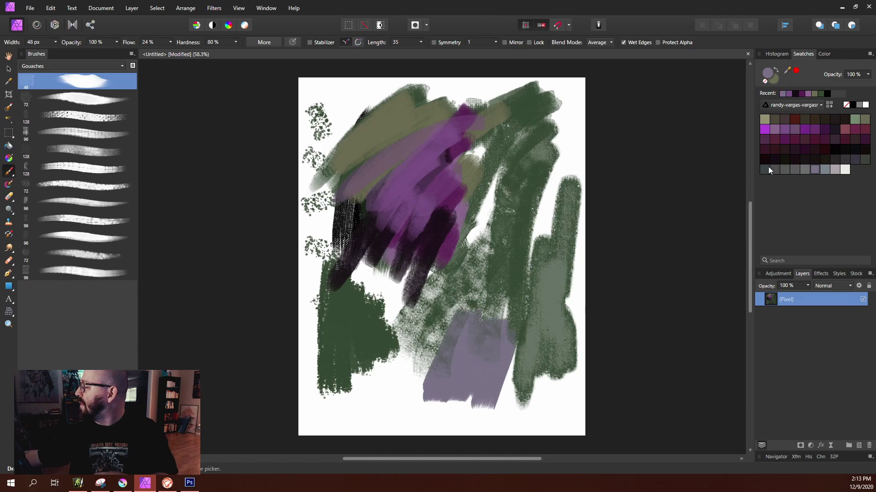
pyautogui.click(794, 170)
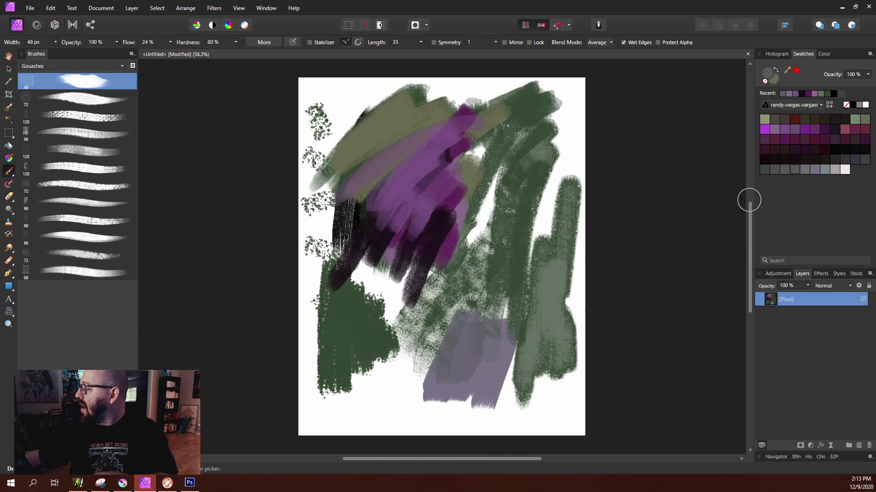
pyautogui.click(775, 171)
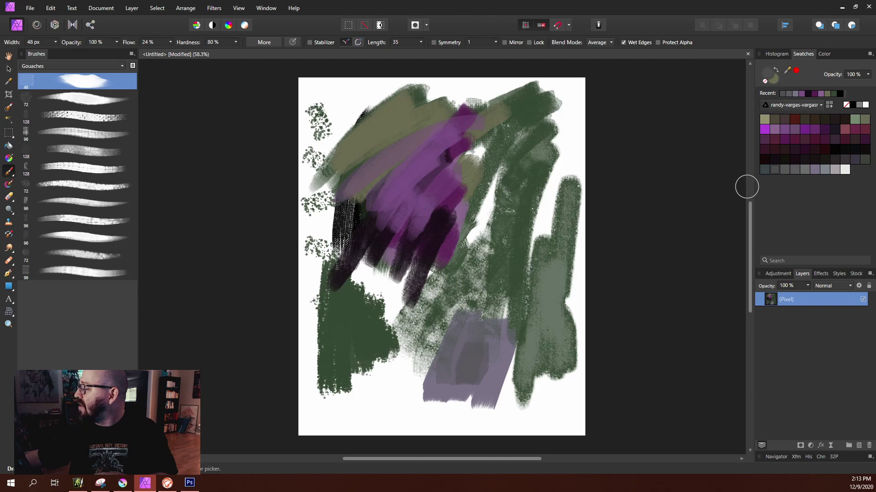
pyautogui.click(765, 170)
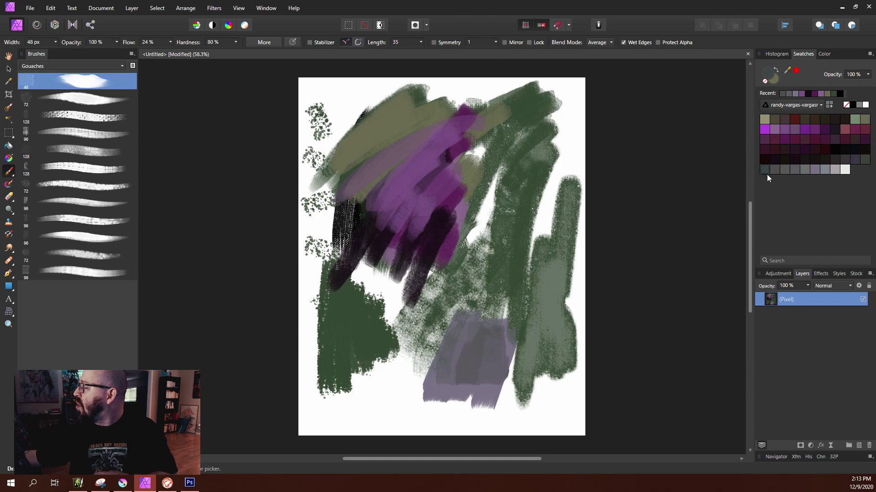
pyautogui.moveTo(477, 347); pyautogui.dragTo(480, 364)
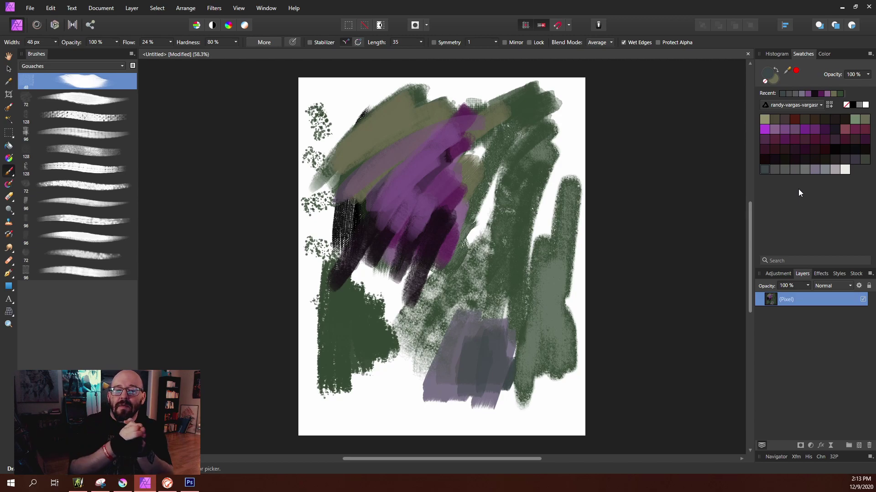
# Minimize Affinity Photo and launch Autodesk SketchBook from its desktop shortcut.
pyautogui.click(842, 8)
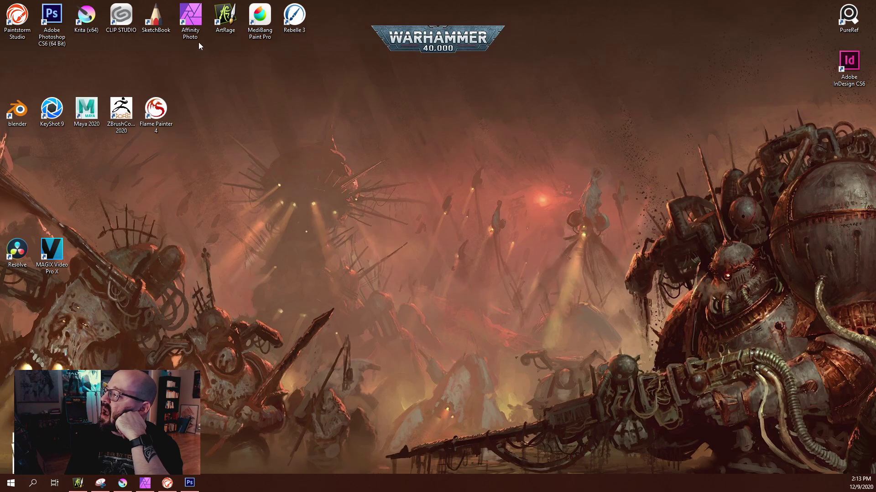
pyautogui.click(155, 17)
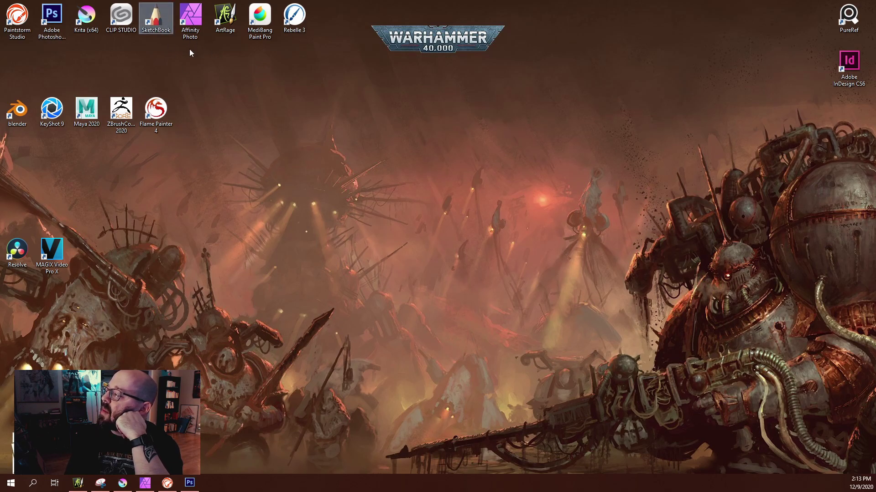
pyautogui.doubleClick(156, 28)
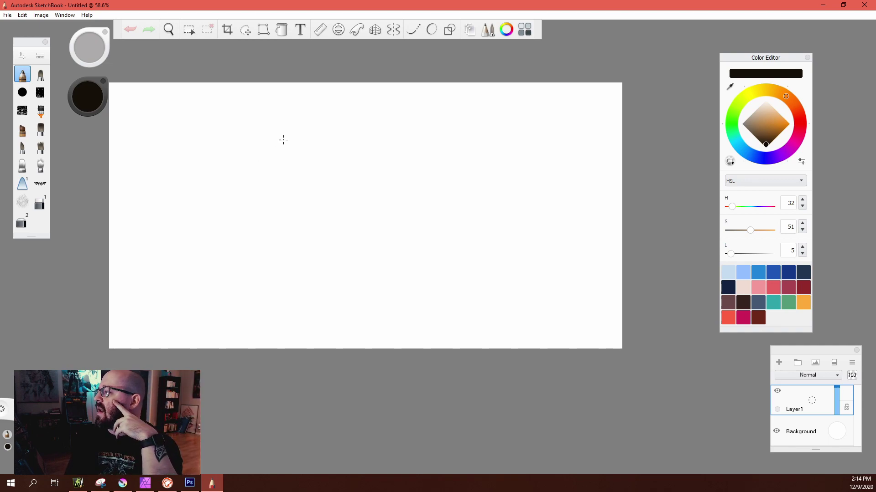
# Draw about a dozen perspective-snapped straight lines crisscrossing the canvas, then turn the guide off.
pyautogui.click(375, 30)
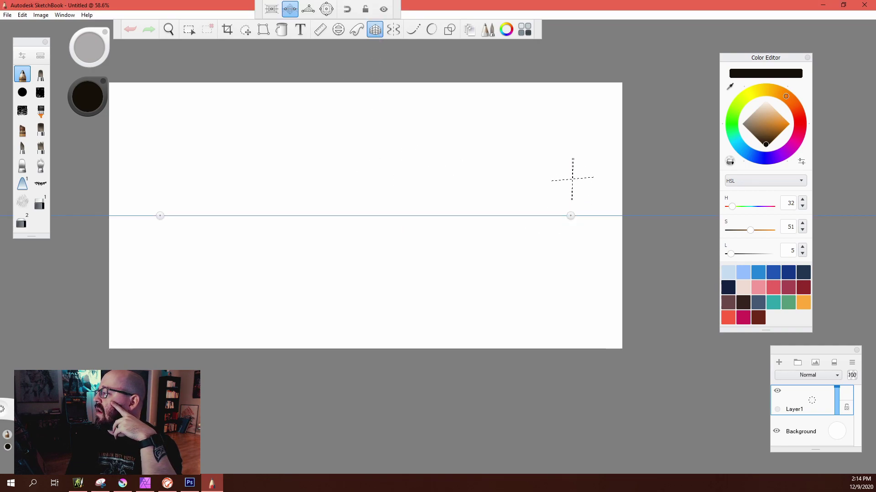
pyautogui.moveTo(560, 111); pyautogui.dragTo(132, 223)
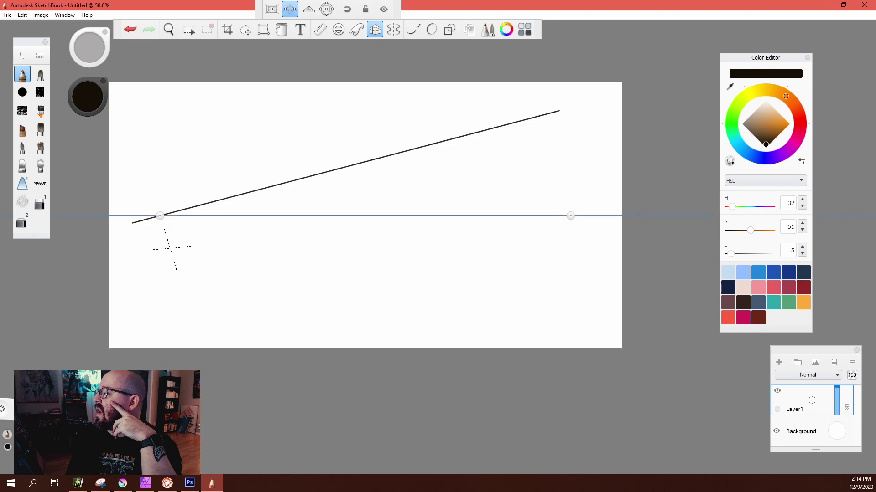
pyautogui.moveTo(188, 298); pyautogui.dragTo(565, 218)
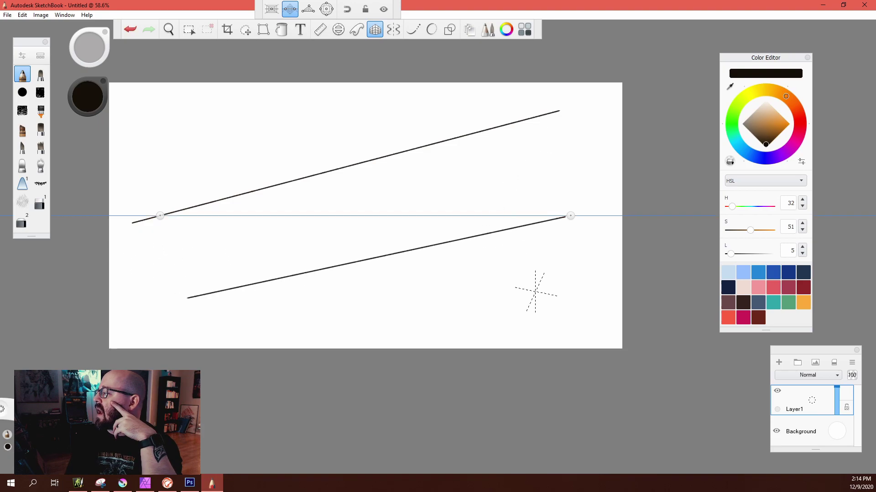
pyautogui.moveTo(521, 287); pyautogui.dragTo(183, 220)
pyautogui.moveTo(282, 124)
pyautogui.mouseDown()
pyautogui.moveTo(512, 196)
pyautogui.moveTo(539, 229)
pyautogui.moveTo(564, 128)
pyautogui.moveTo(214, 251)
pyautogui.mouseUp()
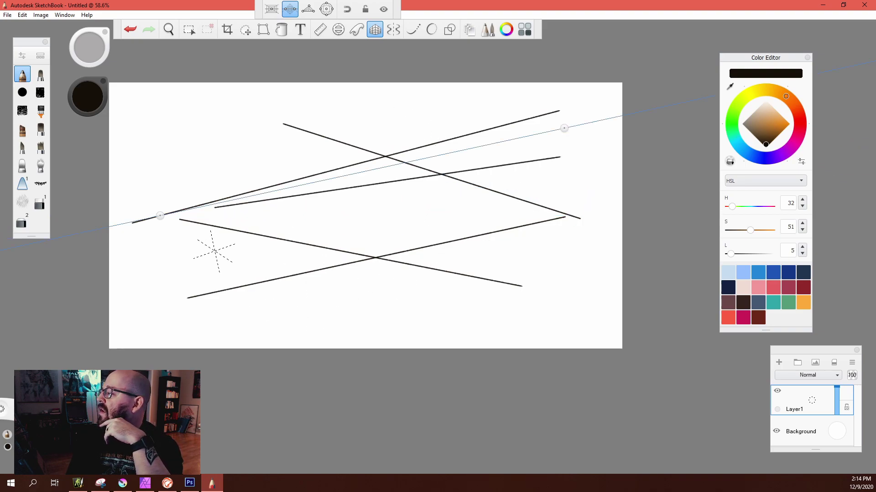
pyautogui.moveTo(195, 294); pyautogui.dragTo(380, 211)
pyautogui.moveTo(362, 112); pyautogui.dragTo(387, 224)
pyautogui.moveTo(416, 142); pyautogui.dragTo(445, 273)
pyautogui.moveTo(497, 121); pyautogui.dragTo(524, 250)
pyautogui.moveTo(549, 168); pyautogui.dragTo(485, 349)
pyautogui.moveTo(205, 265); pyautogui.dragTo(279, 238)
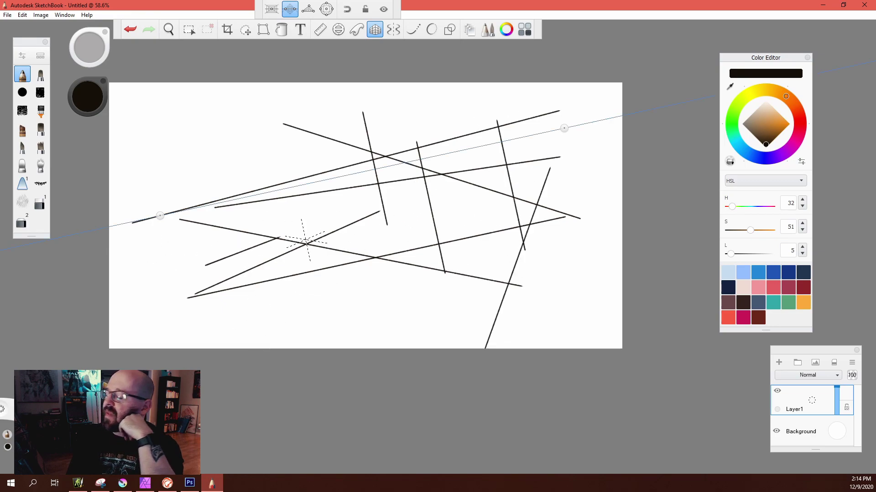
pyautogui.click(374, 30)
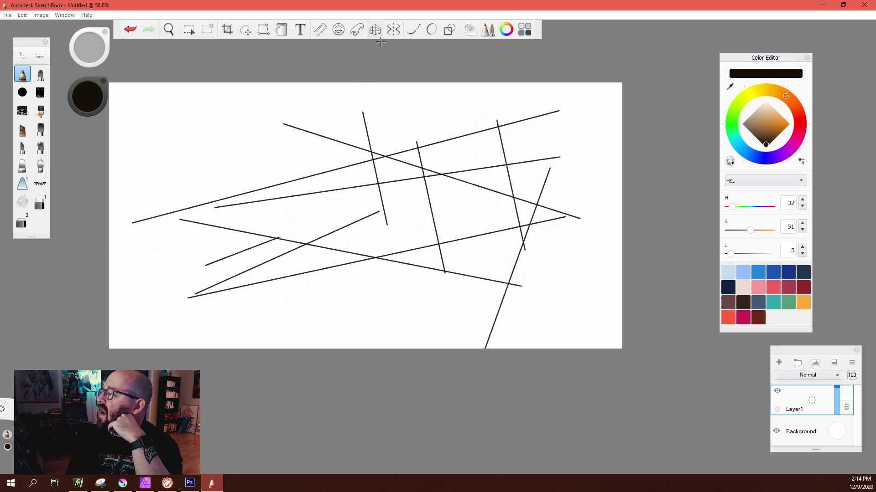
# Trace a large ellipse and a flatter one across it using the Ellipse guide, then turn the guide off.
pyautogui.click(337, 32)
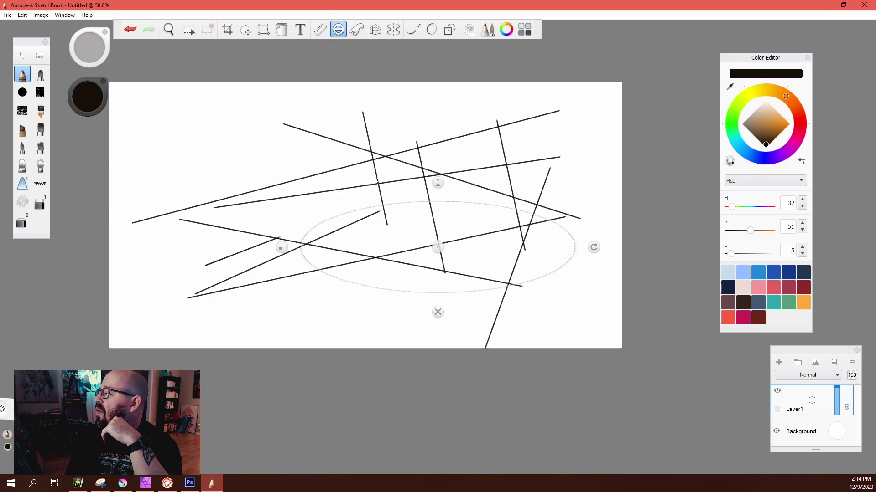
pyautogui.moveTo(435, 182)
pyautogui.mouseDown()
pyautogui.moveTo(436, 160)
pyautogui.moveTo(423, 336)
pyautogui.moveTo(413, 159)
pyautogui.moveTo(385, 162)
pyautogui.mouseUp()
pyautogui.moveTo(383, 219)
pyautogui.mouseDown()
pyautogui.moveTo(373, 235)
pyautogui.moveTo(444, 217)
pyautogui.moveTo(285, 156)
pyautogui.mouseUp()
pyautogui.moveTo(438, 140)
pyautogui.mouseDown()
pyautogui.moveTo(437, 202)
pyautogui.moveTo(302, 248)
pyautogui.moveTo(569, 228)
pyautogui.moveTo(440, 221)
pyautogui.mouseUp()
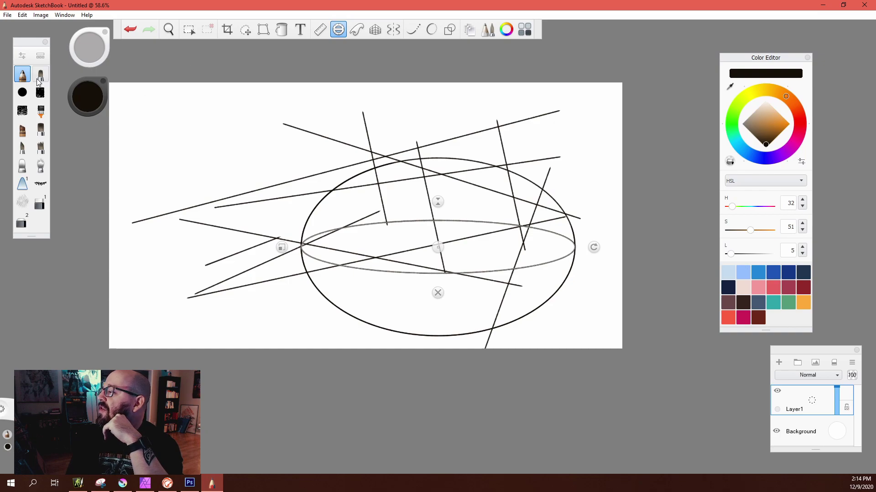
pyautogui.click(39, 78)
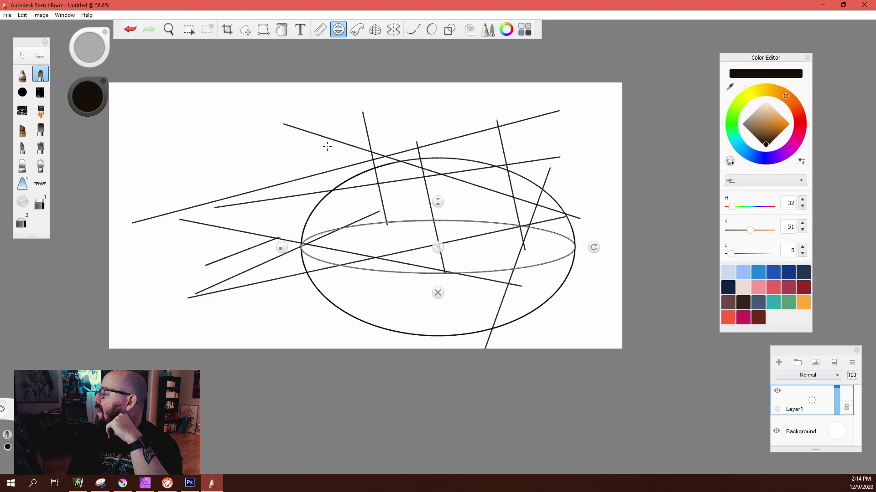
pyautogui.click(338, 32)
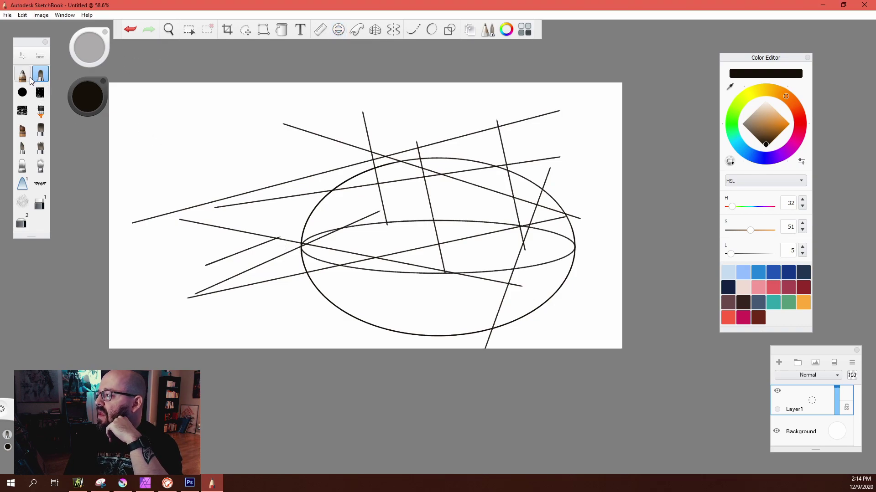
pyautogui.click(21, 110)
# Paint dark textured strokes along the top and a thick dark diagonal with a blob at upper right.
pyautogui.moveTo(210, 118)
pyautogui.mouseDown()
pyautogui.moveTo(196, 139)
pyautogui.moveTo(200, 217)
pyautogui.moveTo(216, 176)
pyautogui.moveTo(196, 215)
pyautogui.moveTo(200, 245)
pyautogui.moveTo(228, 228)
pyautogui.moveTo(277, 267)
pyautogui.moveTo(292, 236)
pyautogui.moveTo(160, 266)
pyautogui.moveTo(185, 244)
pyautogui.mouseUp()
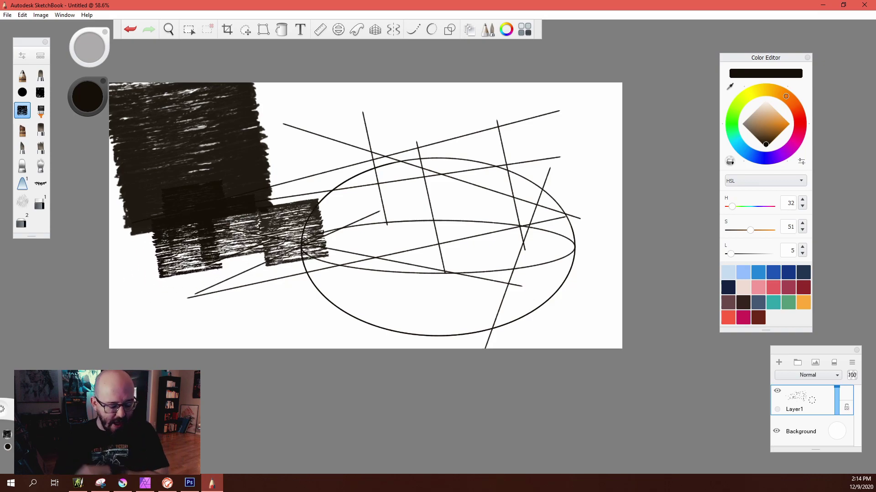
pyautogui.hotkey('ctrl', 'z')
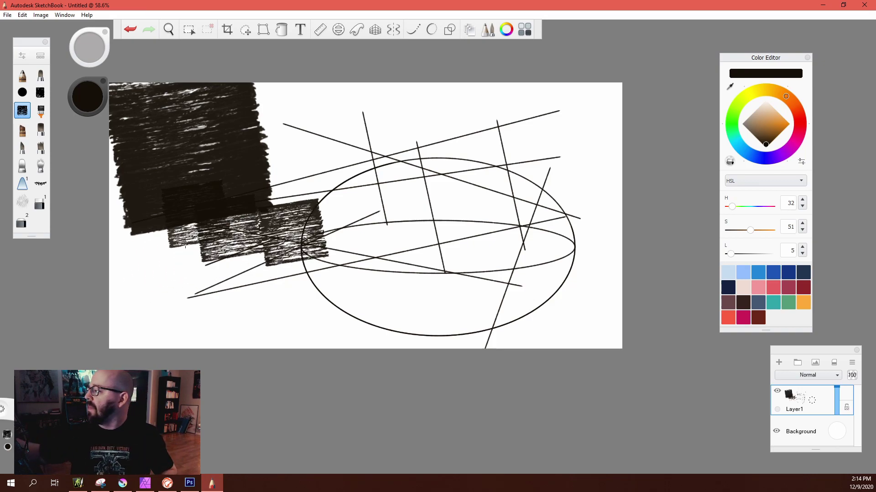
pyautogui.press('[')
pyautogui.press('[')
pyautogui.press('[')
pyautogui.press('[')
pyautogui.moveTo(349, 121)
pyautogui.mouseDown()
pyautogui.moveTo(328, 169)
pyautogui.moveTo(361, 119)
pyautogui.mouseUp()
pyautogui.moveTo(360, 119)
pyautogui.mouseDown()
pyautogui.moveTo(356, 164)
pyautogui.moveTo(429, 105)
pyautogui.moveTo(472, 150)
pyautogui.mouseUp()
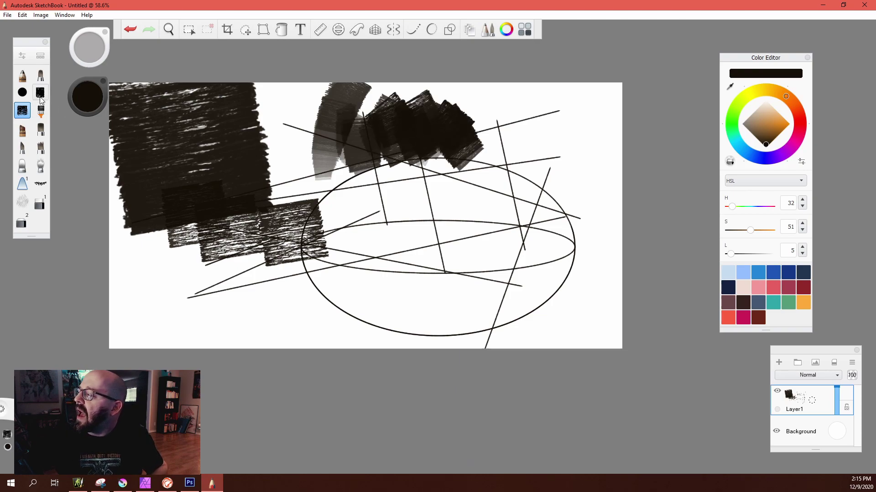
pyautogui.click(40, 93)
pyautogui.moveTo(504, 114); pyautogui.dragTo(463, 193)
pyautogui.moveTo(515, 146); pyautogui.dragTo(524, 178)
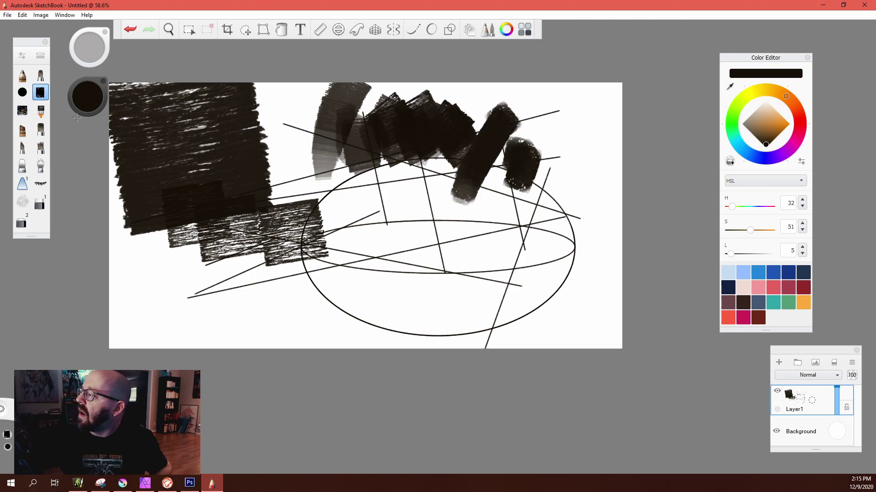
# Test more brushes with dark strokes and zigzags inside the ellipse, then paint an orange diagonal stroke.
pyautogui.click(41, 111)
pyautogui.moveTo(391, 151); pyautogui.dragTo(364, 249)
pyautogui.moveTo(397, 177)
pyautogui.mouseDown()
pyautogui.moveTo(463, 221)
pyautogui.moveTo(474, 249)
pyautogui.mouseUp()
pyautogui.click(22, 129)
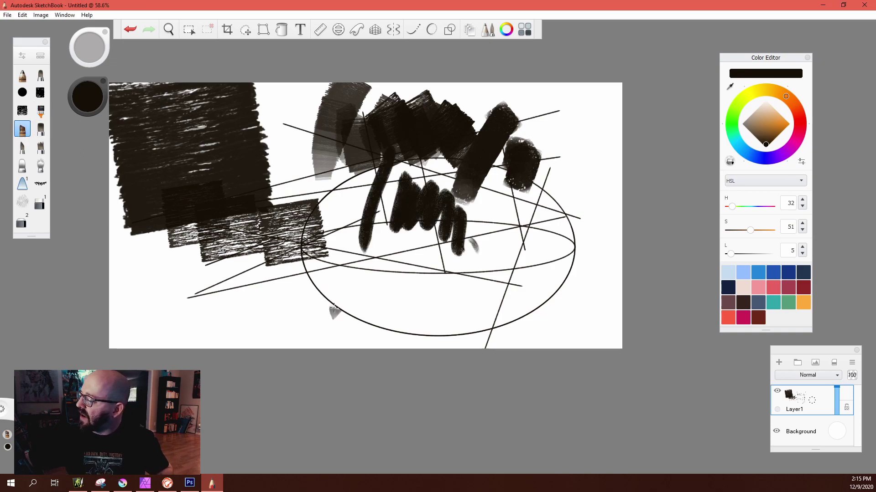
pyautogui.moveTo(334, 310); pyautogui.dragTo(360, 203)
pyautogui.moveTo(379, 219)
pyautogui.mouseDown()
pyautogui.moveTo(369, 292)
pyautogui.moveTo(392, 255)
pyautogui.moveTo(427, 281)
pyautogui.mouseUp()
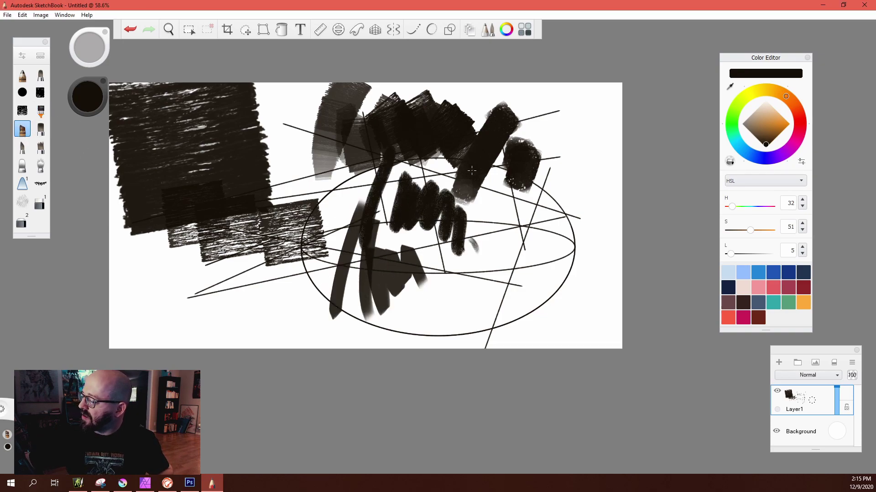
pyautogui.click(775, 121)
pyautogui.moveTo(463, 226)
pyautogui.mouseDown()
pyautogui.moveTo(469, 208)
pyautogui.moveTo(455, 224)
pyautogui.mouseUp()
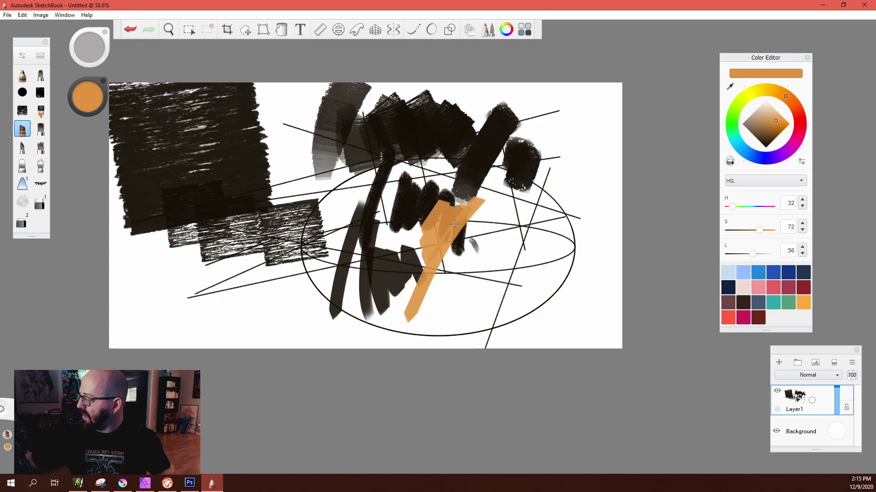
# Paint orange hatched strokes over the dark shapes and smudge the left hatching into soft streaks.
pyautogui.click(41, 147)
pyautogui.moveTo(372, 228)
pyautogui.mouseDown()
pyautogui.moveTo(383, 171)
pyautogui.moveTo(347, 182)
pyautogui.moveTo(342, 159)
pyautogui.moveTo(379, 119)
pyautogui.moveTo(520, 146)
pyautogui.mouseUp()
pyautogui.click(22, 165)
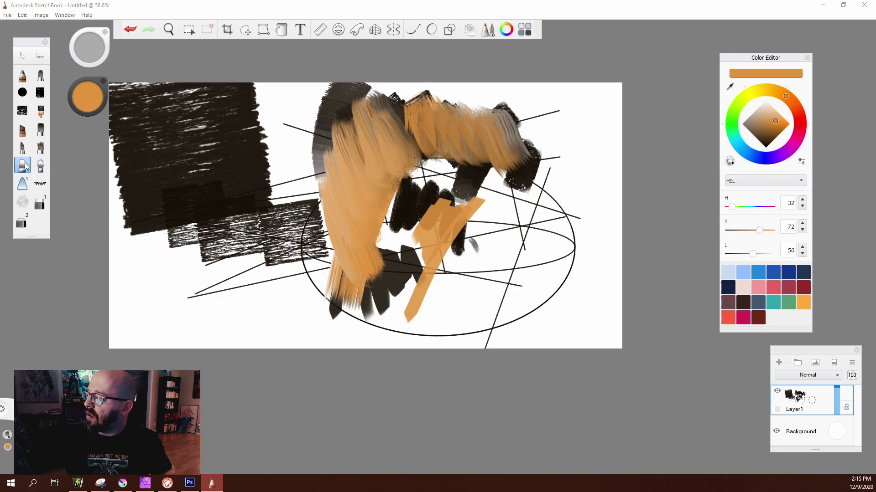
pyautogui.moveTo(171, 152)
pyautogui.mouseDown()
pyautogui.moveTo(205, 183)
pyautogui.moveTo(231, 242)
pyautogui.mouseUp()
pyautogui.click(41, 165)
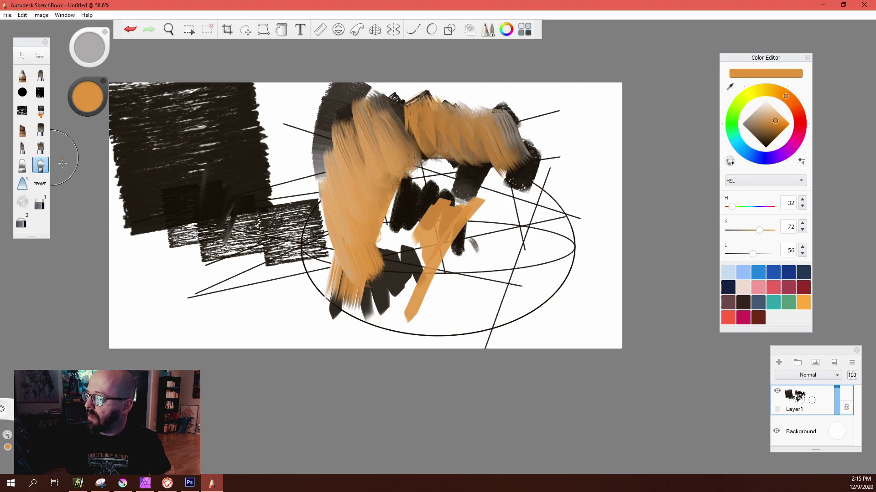
pyautogui.moveTo(192, 169)
pyautogui.mouseDown()
pyautogui.moveTo(173, 273)
pyautogui.moveTo(136, 265)
pyautogui.moveTo(237, 274)
pyautogui.moveTo(264, 209)
pyautogui.moveTo(314, 185)
pyautogui.moveTo(282, 265)
pyautogui.mouseUp()
# Erase light streaks across the hatching and airbrush brown haze over the left and central shapes.
pyautogui.click(22, 184)
pyautogui.click(40, 202)
pyautogui.moveTo(291, 249)
pyautogui.mouseDown()
pyautogui.moveTo(319, 223)
pyautogui.moveTo(341, 235)
pyautogui.mouseUp()
pyautogui.click(22, 201)
pyautogui.moveTo(192, 173)
pyautogui.mouseDown()
pyautogui.moveTo(228, 182)
pyautogui.moveTo(273, 160)
pyautogui.moveTo(297, 206)
pyautogui.mouseUp()
pyautogui.moveTo(401, 196)
pyautogui.mouseDown()
pyautogui.moveTo(436, 235)
pyautogui.moveTo(570, 151)
pyautogui.moveTo(501, 283)
pyautogui.mouseUp()
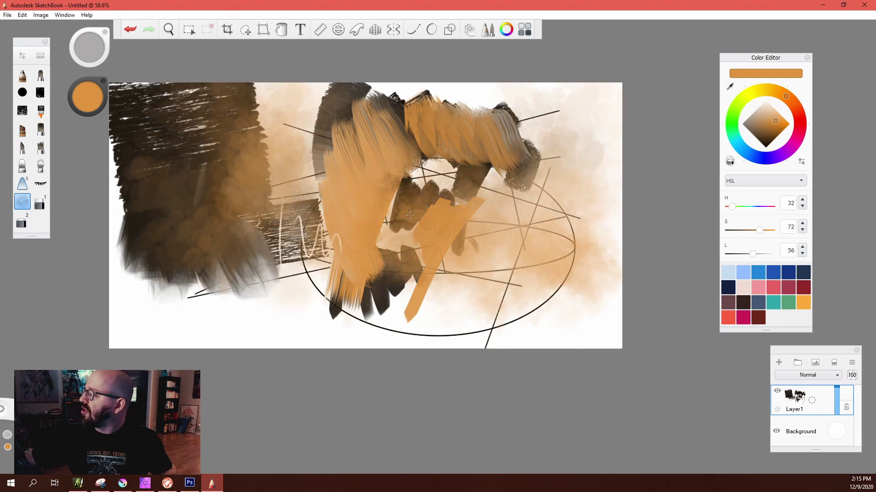
# Paint a broad orange stroke across the left dark area and undo a stray dab.
pyautogui.click(40, 93)
pyautogui.moveTo(291, 110)
pyautogui.mouseDown()
pyautogui.moveTo(214, 164)
pyautogui.moveTo(162, 233)
pyautogui.mouseUp()
pyautogui.click(197, 259)
pyautogui.hotkey('ctrl', 'z')
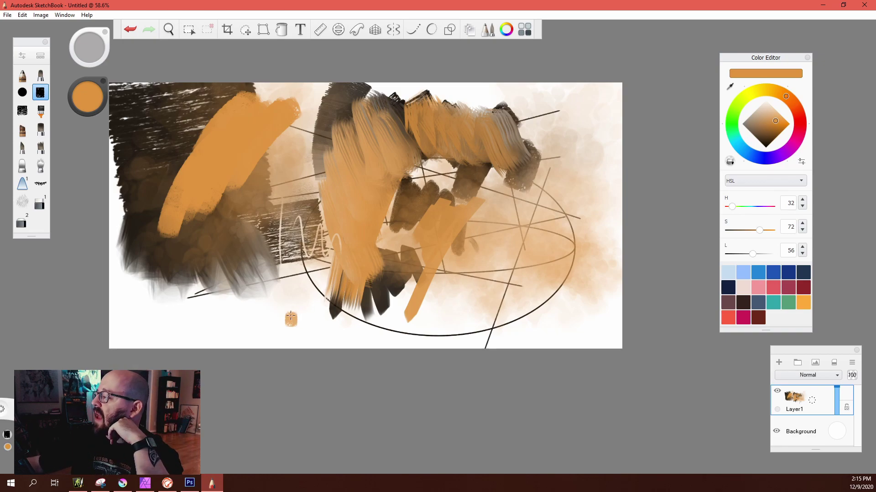
# Paint orange strokes in the lower middle and a thick orange arc sweeping in from the upper right.
pyautogui.moveTo(312, 262)
pyautogui.mouseDown()
pyautogui.moveTo(246, 319)
pyautogui.moveTo(287, 342)
pyautogui.mouseUp()
pyautogui.moveTo(340, 278); pyautogui.dragTo(324, 260)
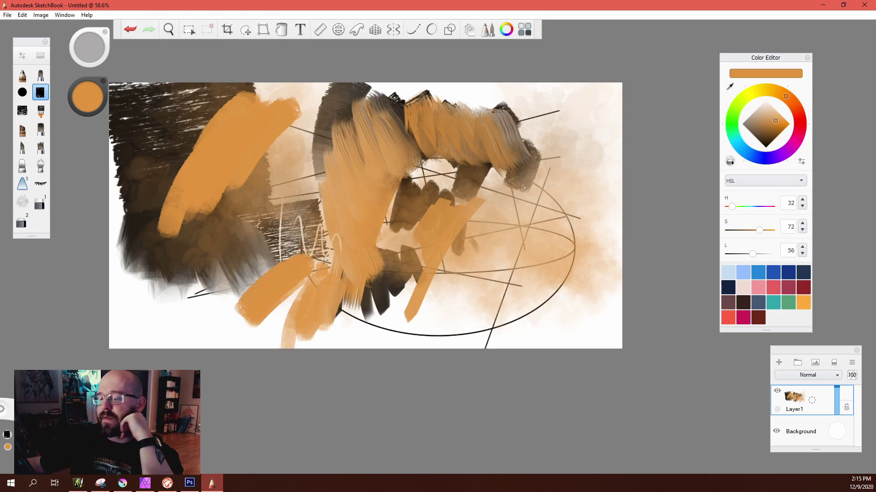
pyautogui.moveTo(388, 242); pyautogui.dragTo(373, 254)
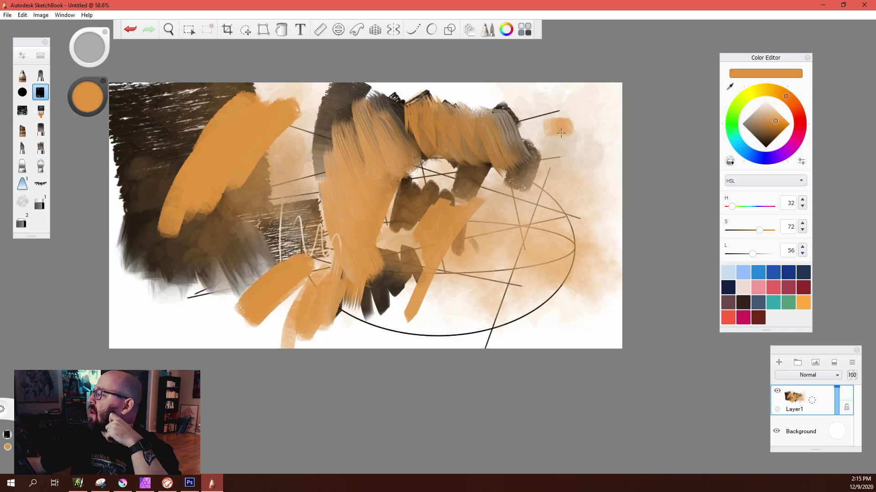
pyautogui.moveTo(566, 130); pyautogui.dragTo(424, 203)
pyautogui.moveTo(518, 151); pyautogui.dragTo(501, 201)
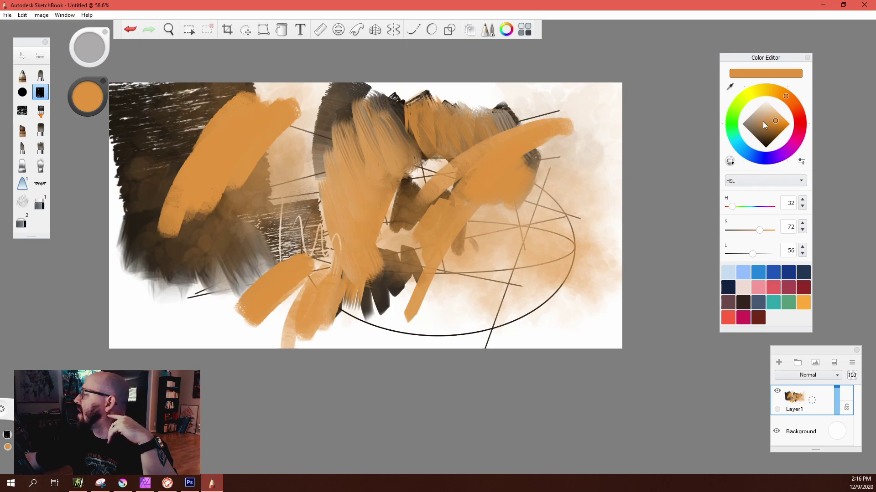
# Paint a greyish-tan stroke, then a series of dark olive diagonal strokes over the orange.
pyautogui.click(763, 117)
pyautogui.moveTo(495, 166); pyautogui.dragTo(445, 253)
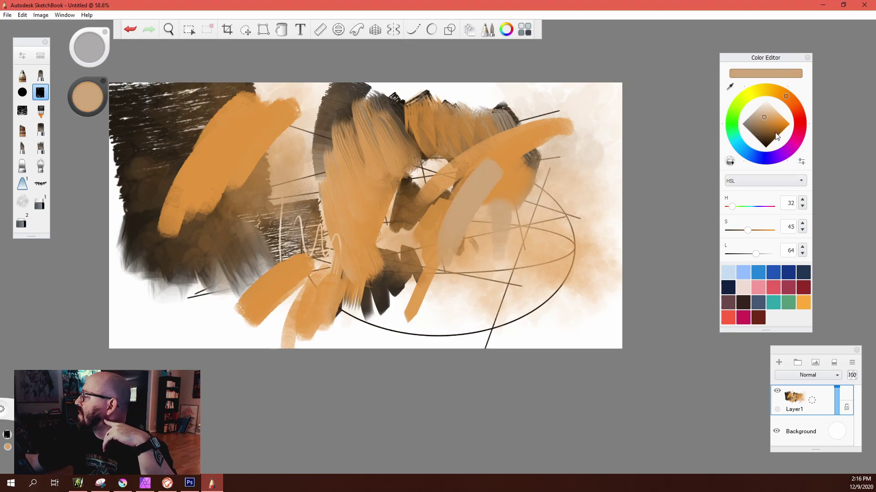
pyautogui.click(765, 135)
pyautogui.click(766, 91)
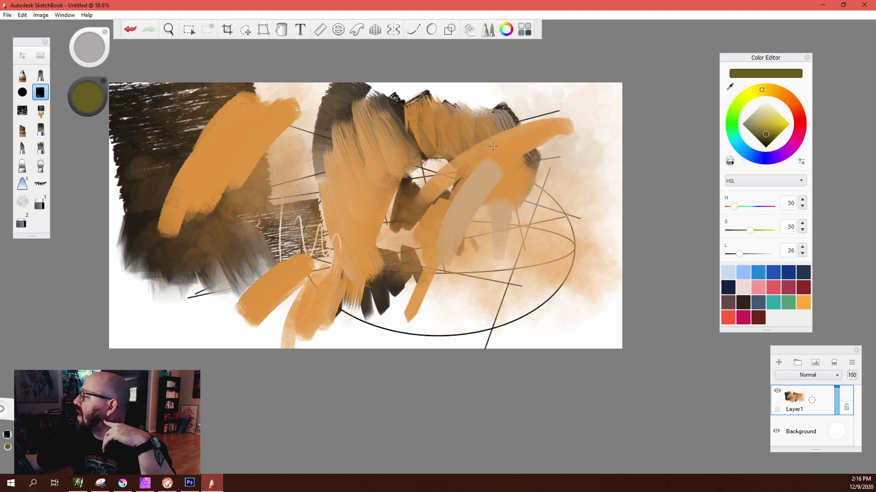
pyautogui.moveTo(493, 146); pyautogui.dragTo(449, 222)
pyautogui.moveTo(449, 120); pyautogui.dragTo(383, 193)
pyautogui.moveTo(381, 144); pyautogui.dragTo(339, 178)
pyautogui.moveTo(365, 120); pyautogui.dragTo(274, 191)
pyautogui.moveTo(315, 107)
pyautogui.mouseDown()
pyautogui.moveTo(267, 151)
pyautogui.moveTo(189, 193)
pyautogui.mouseUp()
# Add darker brown strokes over the olive and a red-pink stroke with dabs right of centre.
pyautogui.click(778, 92)
pyautogui.moveTo(272, 155); pyautogui.dragTo(228, 198)
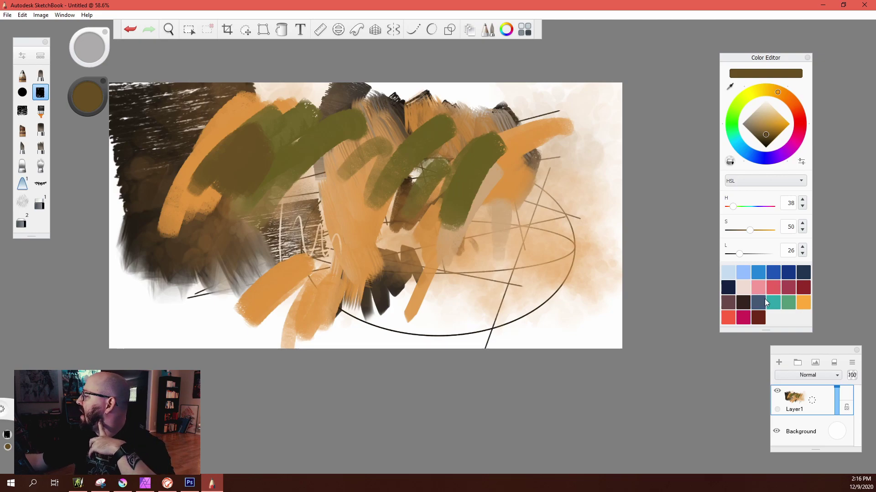
pyautogui.click(773, 287)
pyautogui.moveTo(484, 196); pyautogui.dragTo(429, 292)
pyautogui.moveTo(474, 253); pyautogui.dragTo(517, 239)
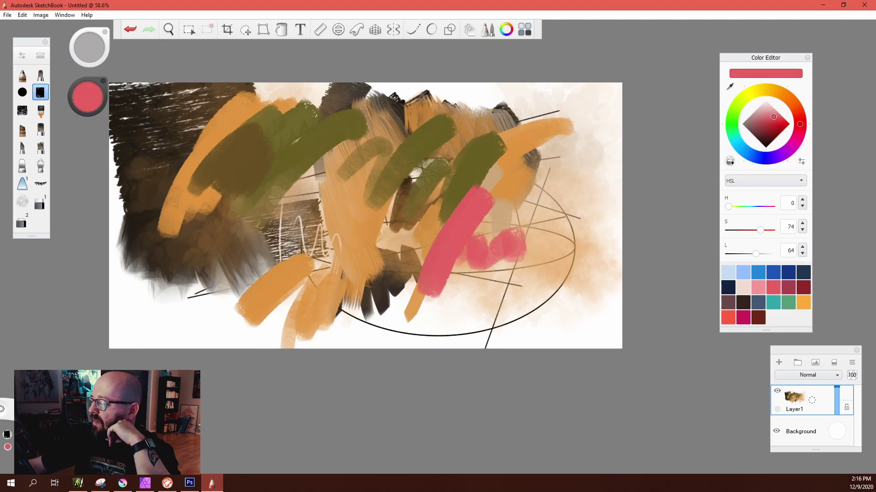
# Draw a long thin pink line and a small pink squiggle near the right edge.
pyautogui.hotkey('alt', 'Tab')
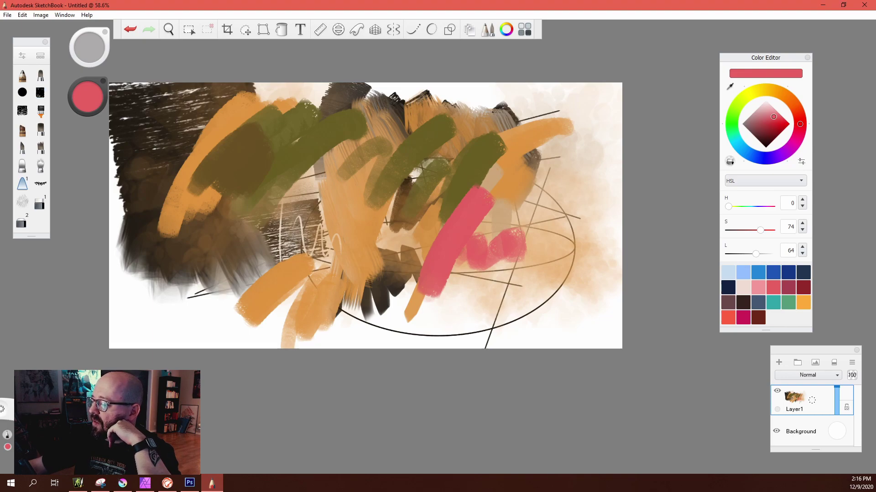
pyautogui.moveTo(585, 109); pyautogui.dragTo(567, 210)
pyautogui.moveTo(590, 160)
pyautogui.mouseDown()
pyautogui.moveTo(607, 179)
pyautogui.moveTo(605, 215)
pyautogui.mouseUp()
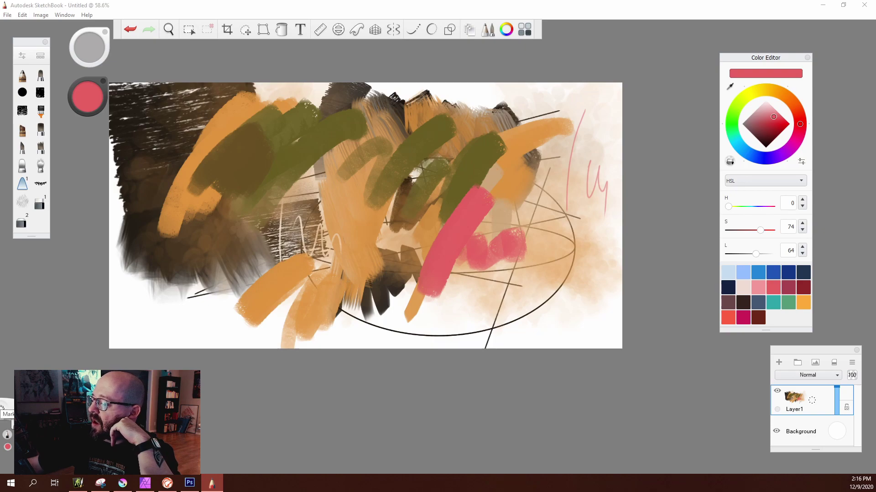
# Choose the Paintbrush and paint soft pink strokes across the right and beige over the lower-left orange.
pyautogui.click(5, 426)
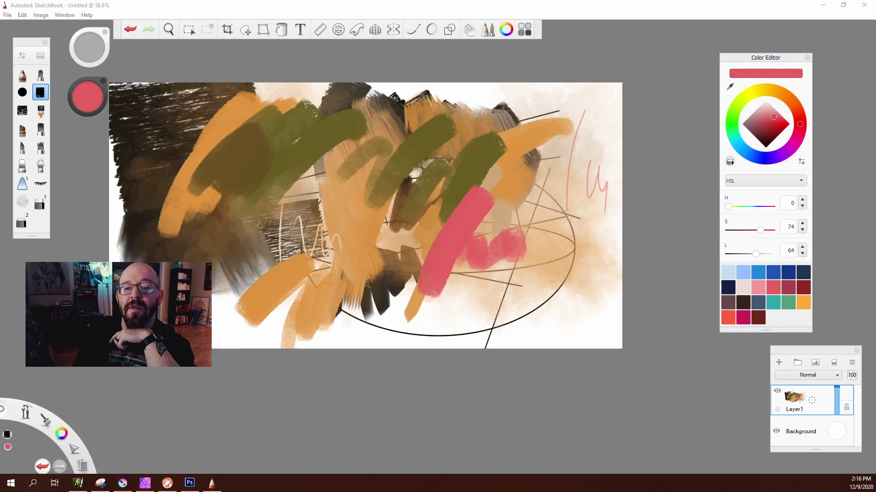
pyautogui.click(57, 414)
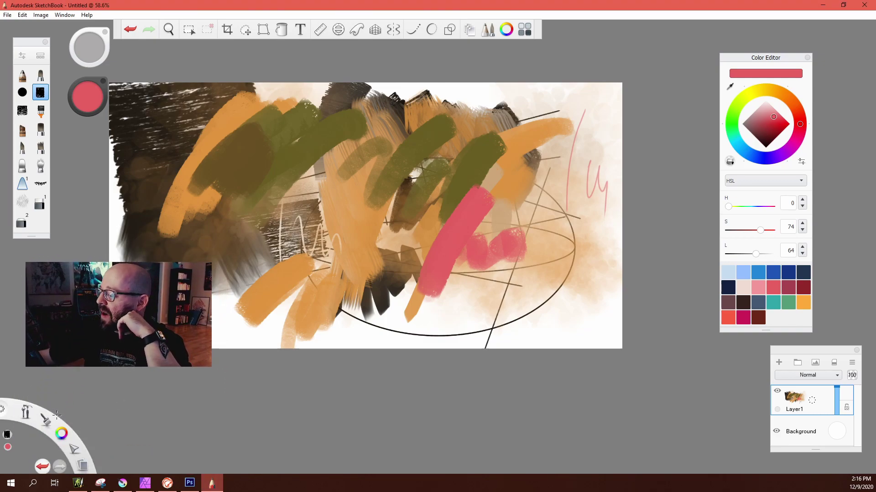
pyautogui.click(46, 424)
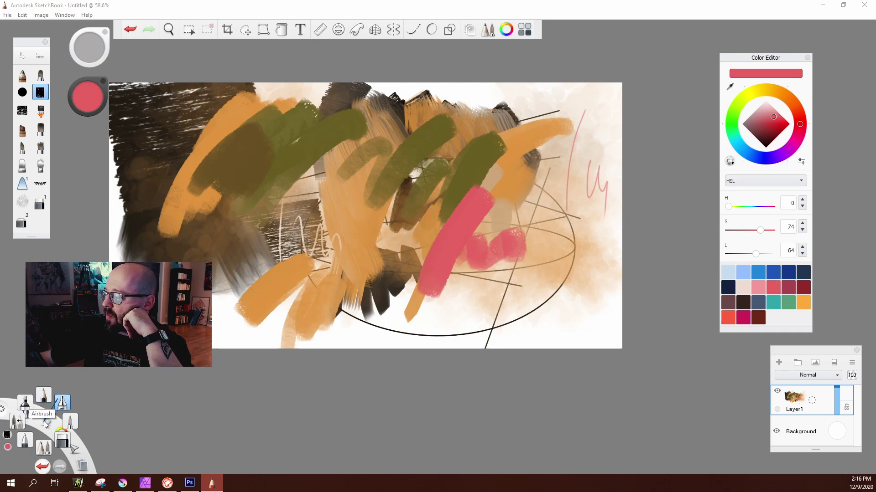
pyautogui.click(45, 424)
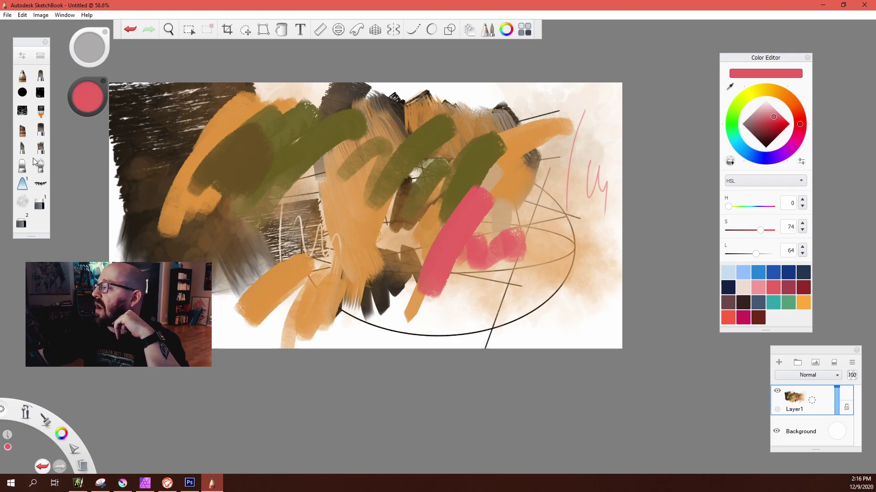
pyautogui.click(40, 129)
pyautogui.moveTo(564, 221)
pyautogui.mouseDown()
pyautogui.moveTo(547, 273)
pyautogui.moveTo(571, 232)
pyautogui.moveTo(525, 320)
pyautogui.moveTo(593, 137)
pyautogui.moveTo(501, 114)
pyautogui.moveTo(319, 155)
pyautogui.moveTo(387, 228)
pyautogui.moveTo(238, 192)
pyautogui.moveTo(174, 151)
pyautogui.mouseUp()
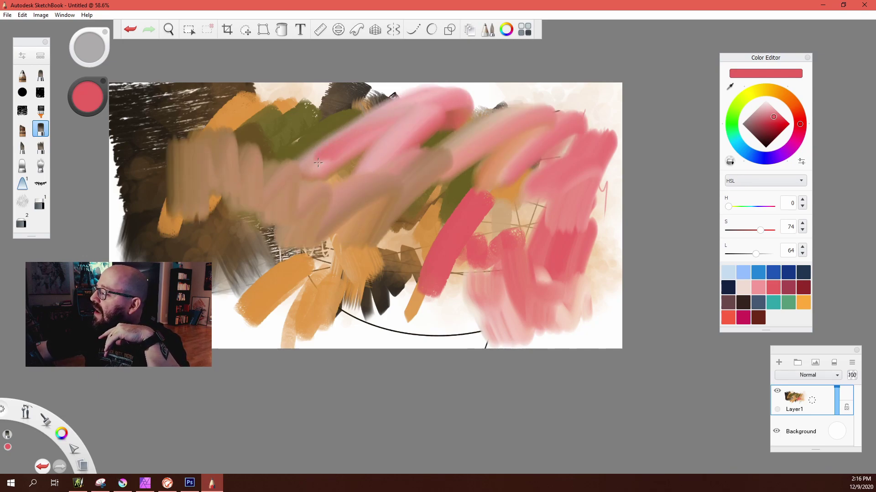
pyautogui.moveTo(205, 183)
pyautogui.mouseDown()
pyautogui.moveTo(146, 246)
pyautogui.moveTo(251, 283)
pyautogui.moveTo(406, 269)
pyautogui.mouseUp()
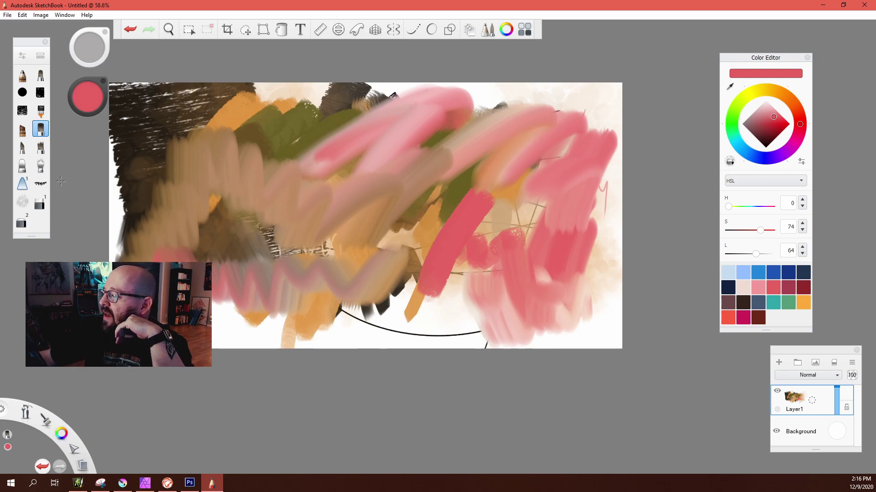
# With a firmer brush, scribble bold pink zigzags across the upper and left canvas.
pyautogui.click(41, 111)
pyautogui.moveTo(212, 258); pyautogui.dragTo(315, 117)
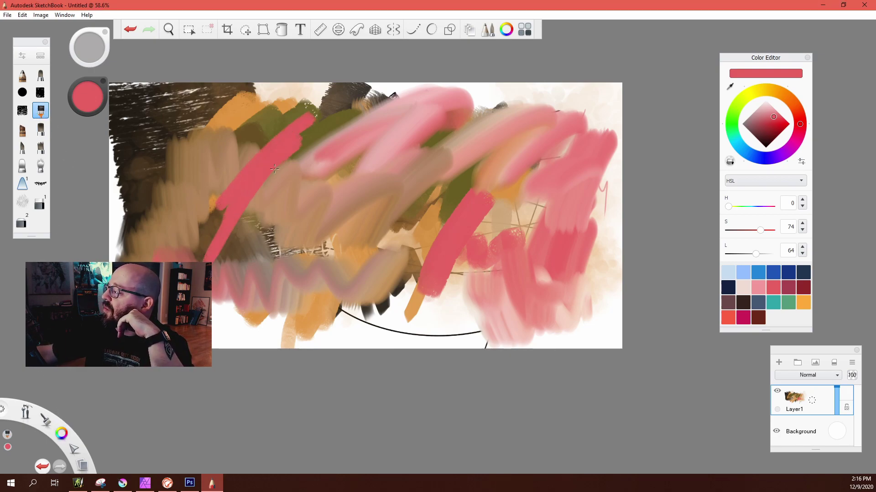
pyautogui.moveTo(274, 169)
pyautogui.mouseDown()
pyautogui.moveTo(219, 118)
pyautogui.moveTo(146, 174)
pyautogui.moveTo(199, 141)
pyautogui.mouseUp()
pyautogui.moveTo(328, 114)
pyautogui.mouseDown()
pyautogui.moveTo(346, 110)
pyautogui.moveTo(430, 216)
pyautogui.moveTo(570, 132)
pyautogui.moveTo(487, 196)
pyautogui.mouseUp()
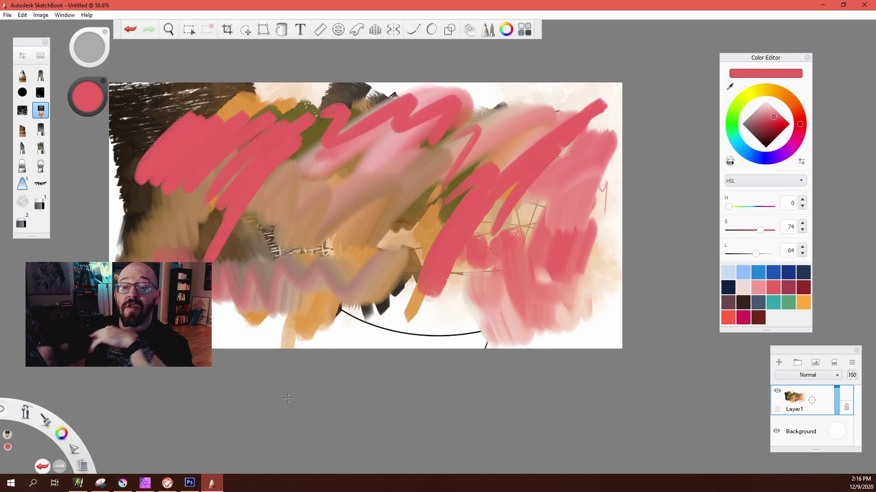
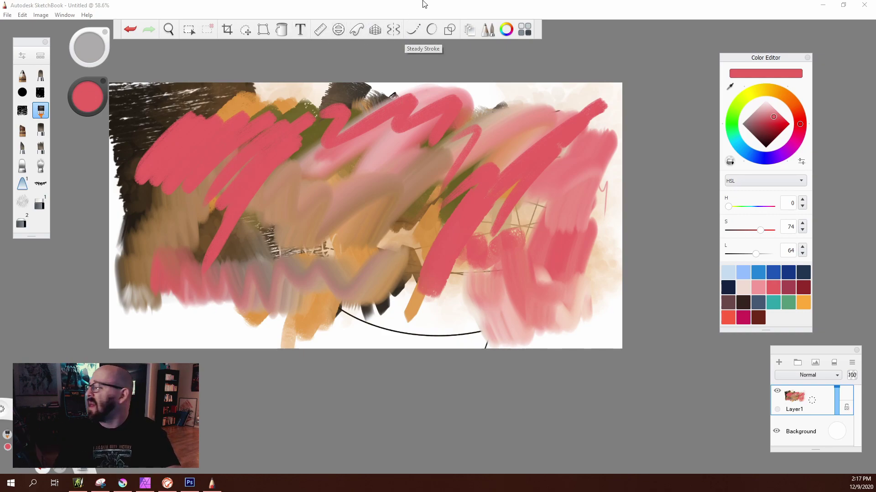
# Minimize SketchBook, leaving its pink, ochre and brown test canvas behind.
pyautogui.click(823, 5)
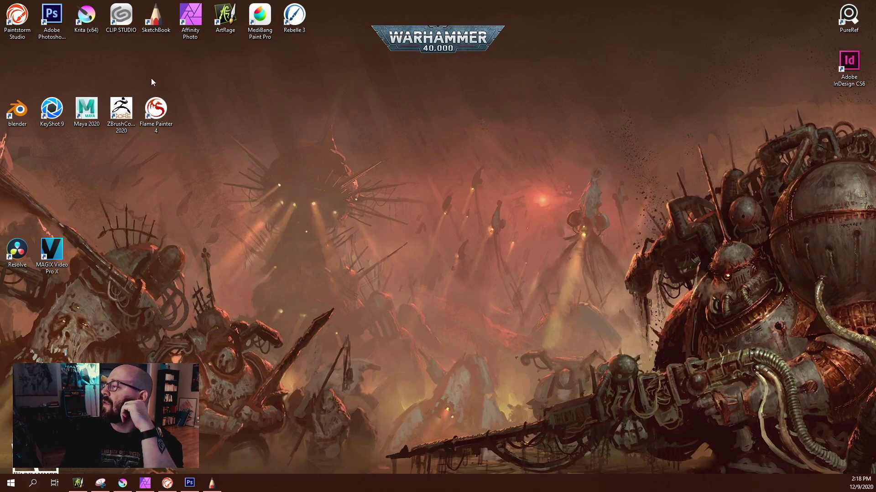
# Move the Photoshop, Affinity Photo and SketchBook shortcuts to the desktop centre, then launch MediBang Paint Pro.
pyautogui.moveTo(52, 16); pyautogui.dragTo(262, 176)
pyautogui.moveTo(190, 21); pyautogui.dragTo(297, 164)
pyautogui.moveTo(155, 18)
pyautogui.mouseDown()
pyautogui.moveTo(318, 117)
pyautogui.moveTo(355, 172)
pyautogui.moveTo(341, 166)
pyautogui.mouseUp()
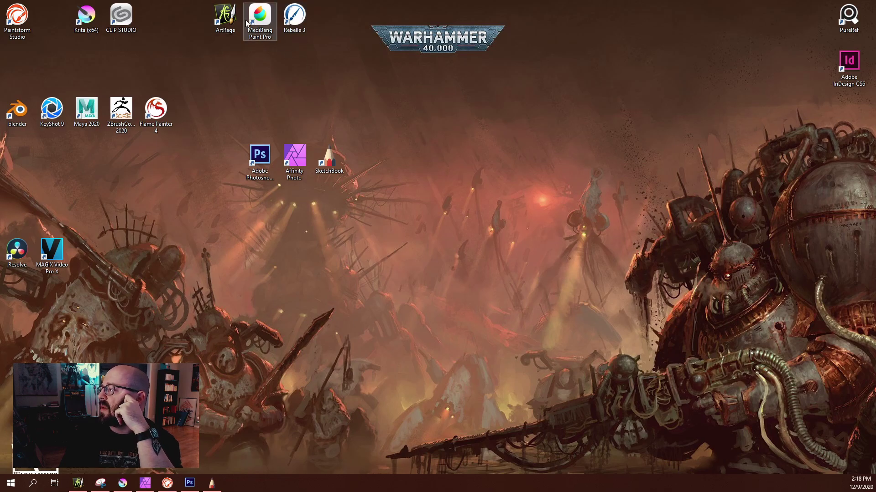
pyautogui.click(263, 30)
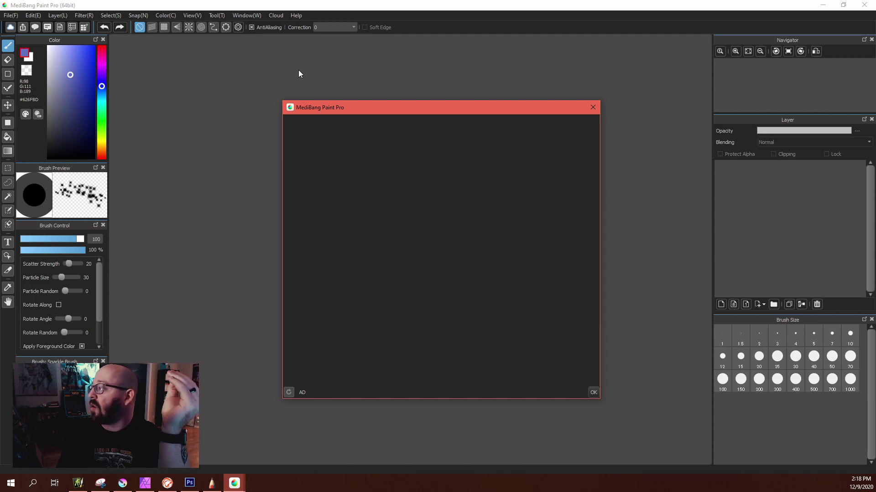
# Close MediBang Paint Pro's start-up advert.
pyautogui.click(593, 102)
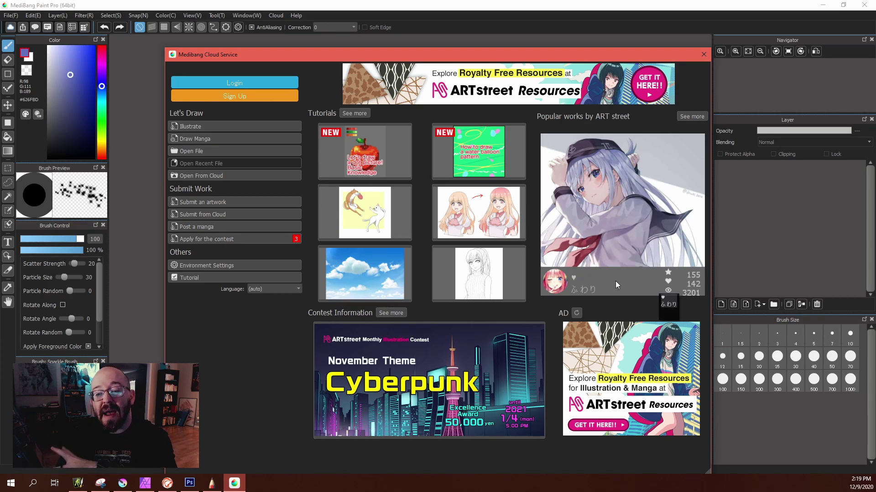
# Close the cloud service window, create a 1000 × 1000 px canvas, and select the Acrylic brush.
pyautogui.click(704, 55)
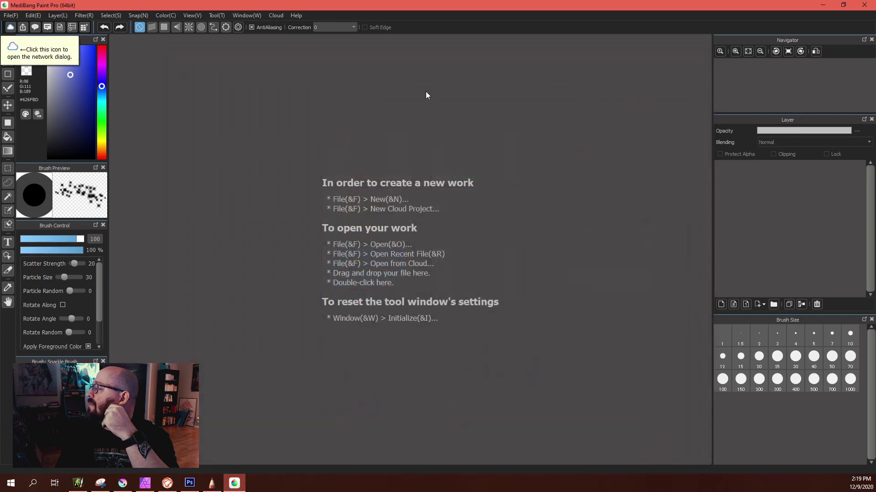
pyautogui.click(14, 17)
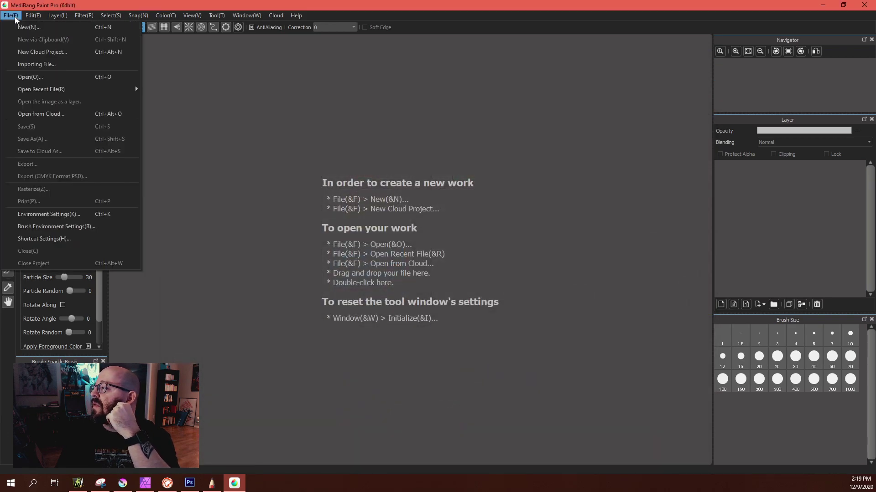
pyautogui.click(20, 29)
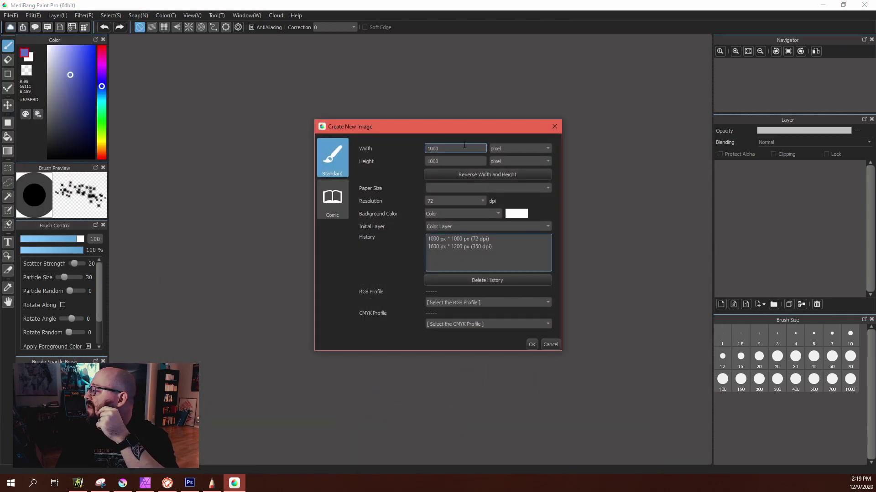
pyautogui.click(531, 344)
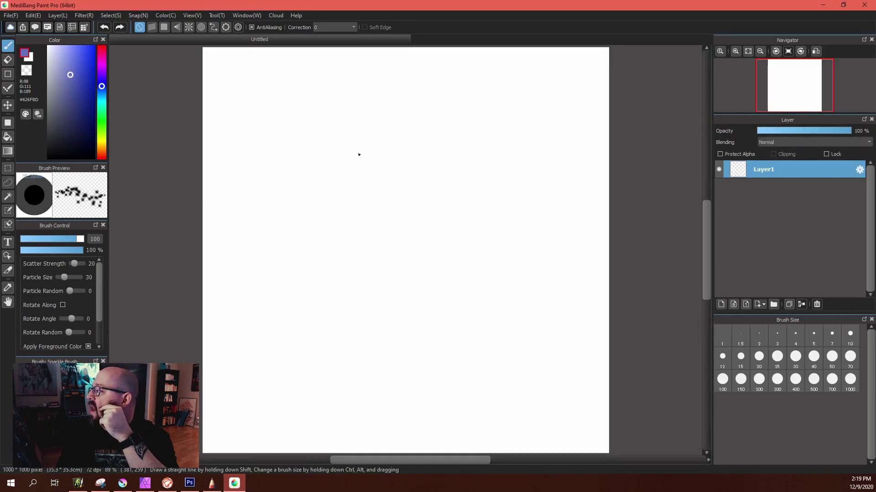
pyautogui.click(74, 291)
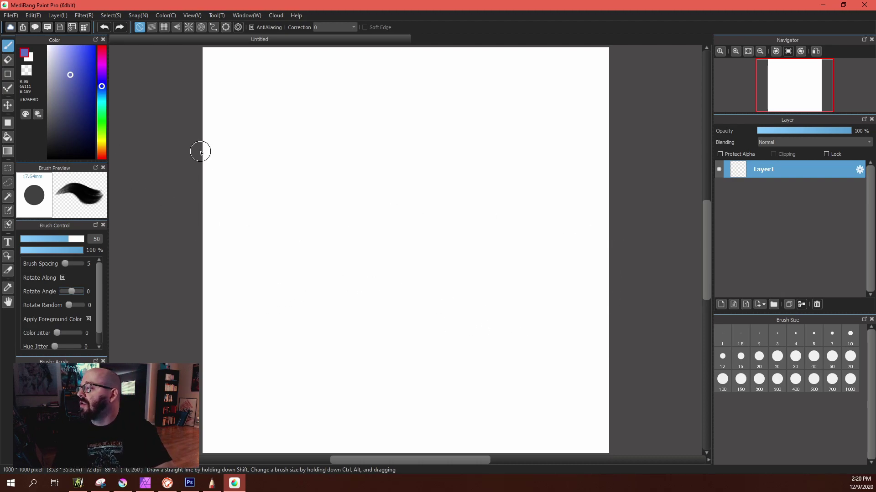
# Pick dark blue and paint several acrylic squiggles and vertical strokes.
pyautogui.click(76, 114)
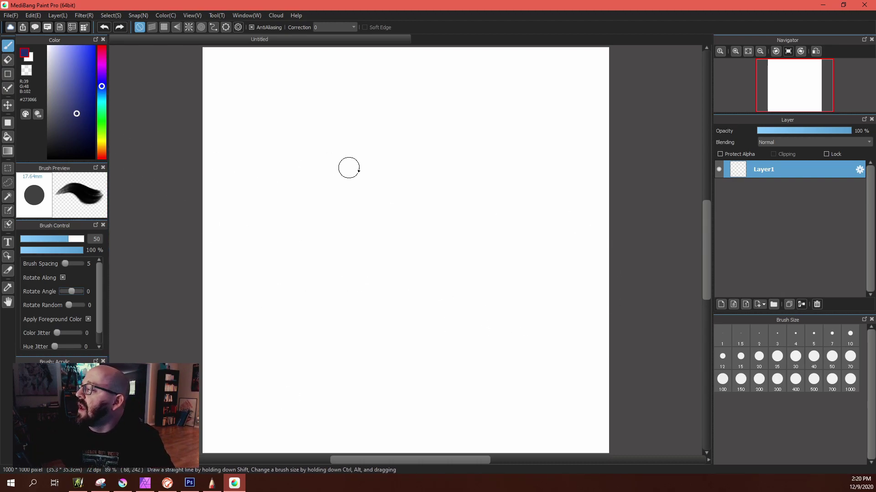
pyautogui.moveTo(411, 105)
pyautogui.mouseDown()
pyautogui.moveTo(392, 117)
pyautogui.moveTo(329, 235)
pyautogui.mouseUp()
pyautogui.moveTo(410, 144)
pyautogui.mouseDown()
pyautogui.moveTo(371, 232)
pyautogui.moveTo(416, 211)
pyautogui.mouseUp()
pyautogui.moveTo(452, 136); pyautogui.dragTo(437, 243)
pyautogui.moveTo(452, 187)
pyautogui.mouseDown()
pyautogui.moveTo(461, 221)
pyautogui.moveTo(482, 213)
pyautogui.mouseUp()
# Blur the first stroke's edges and add a wet watercolour stroke at lower left.
pyautogui.click(54, 410)
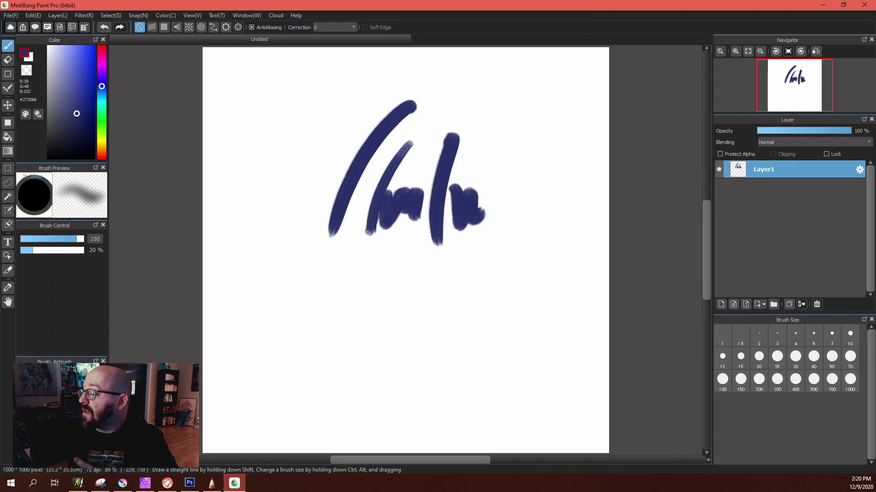
pyautogui.click(55, 420)
pyautogui.moveTo(362, 157)
pyautogui.mouseDown()
pyautogui.moveTo(348, 202)
pyautogui.moveTo(393, 118)
pyautogui.moveTo(386, 136)
pyautogui.moveTo(406, 128)
pyautogui.moveTo(306, 234)
pyautogui.moveTo(369, 126)
pyautogui.moveTo(360, 116)
pyautogui.moveTo(329, 134)
pyautogui.moveTo(351, 124)
pyautogui.moveTo(312, 249)
pyautogui.moveTo(272, 204)
pyautogui.moveTo(275, 327)
pyautogui.moveTo(292, 287)
pyautogui.moveTo(306, 331)
pyautogui.moveTo(317, 334)
pyautogui.moveTo(356, 311)
pyautogui.moveTo(390, 314)
pyautogui.moveTo(401, 358)
pyautogui.mouseUp()
pyautogui.click(55, 411)
pyautogui.click(55, 429)
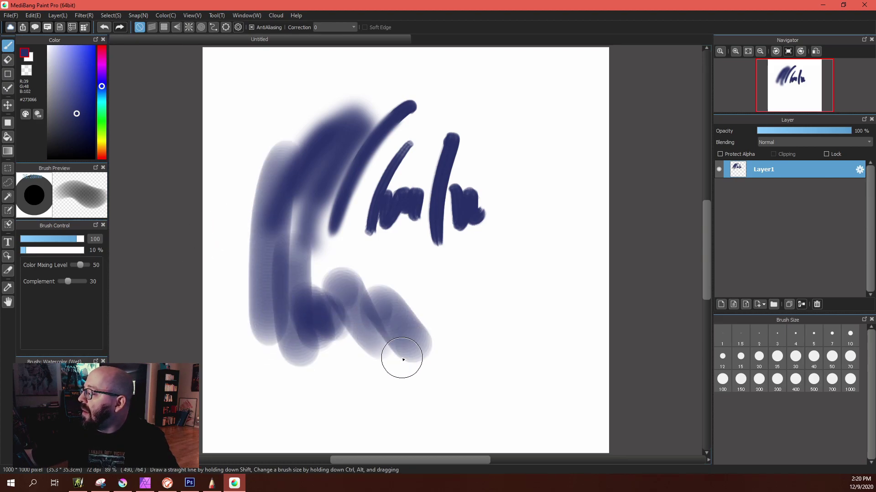
pyautogui.scroll(-3, 370, 379)
pyautogui.scroll(6, 370, 379)
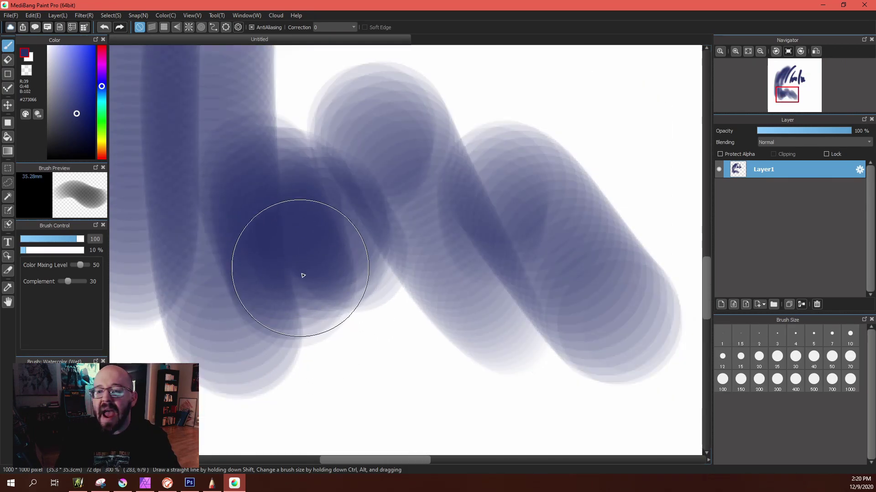
pyautogui.moveTo(303, 273); pyautogui.dragTo(360, 323)
pyautogui.scroll(-4, 361, 323)
pyautogui.scroll(2, 367, 329)
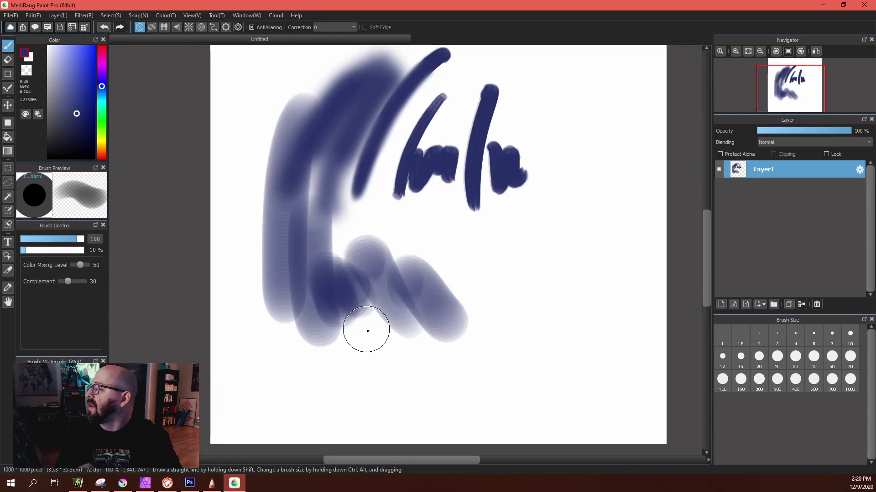
# Paint a dark acrylic h-shape, then smear the right-side strokes with the Smudge brush at size 64.
pyautogui.click(59, 379)
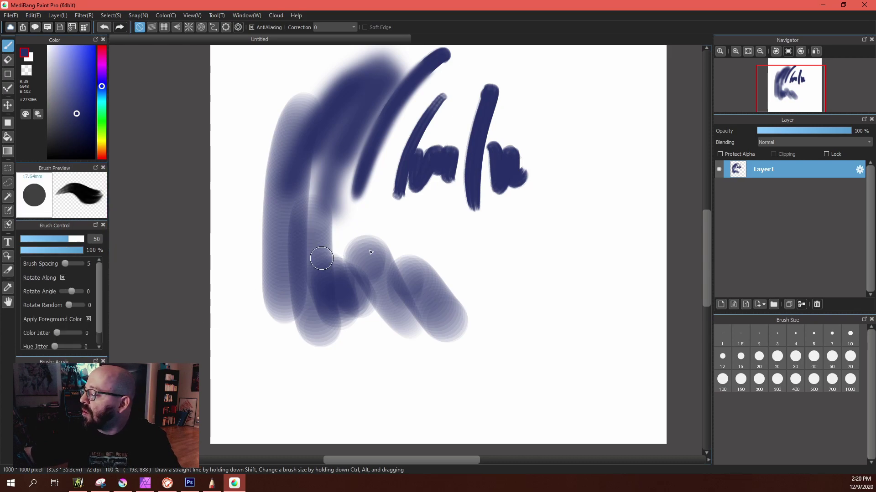
pyautogui.moveTo(490, 223)
pyautogui.mouseDown()
pyautogui.moveTo(477, 267)
pyautogui.moveTo(500, 297)
pyautogui.moveTo(534, 287)
pyautogui.moveTo(546, 295)
pyautogui.mouseUp()
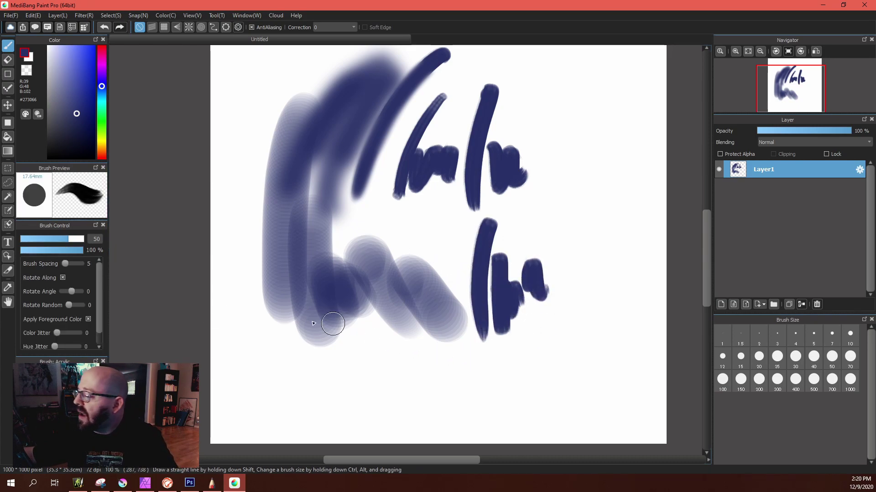
pyautogui.click(63, 441)
pyautogui.moveTo(525, 267)
pyautogui.mouseDown()
pyautogui.moveTo(522, 247)
pyautogui.moveTo(489, 300)
pyautogui.moveTo(533, 270)
pyautogui.moveTo(516, 298)
pyautogui.mouseUp()
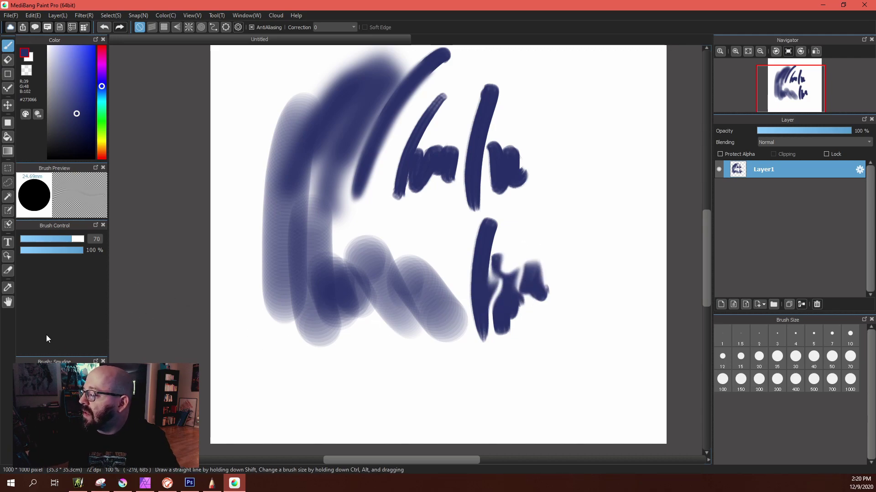
pyautogui.moveTo(80, 246)
pyautogui.mouseDown()
pyautogui.moveTo(53, 241)
pyautogui.moveTo(62, 241)
pyautogui.mouseUp()
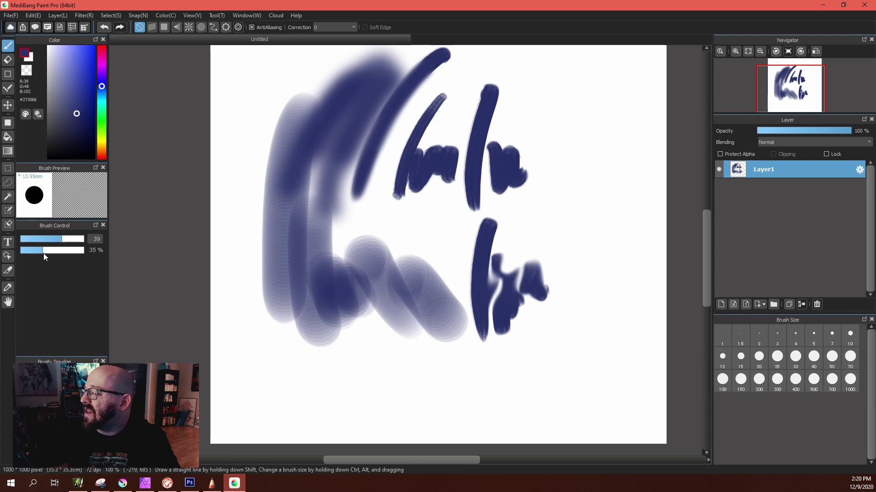
pyautogui.moveTo(346, 251)
pyautogui.keyDown('ctrl'); pyautogui.keyDown('alt'); pyautogui.mouseDown()
pyautogui.moveTo(405, 248)
pyautogui.moveTo(242, 225)
pyautogui.mouseUp(); pyautogui.keyUp('alt'); pyautogui.keyUp('ctrl')
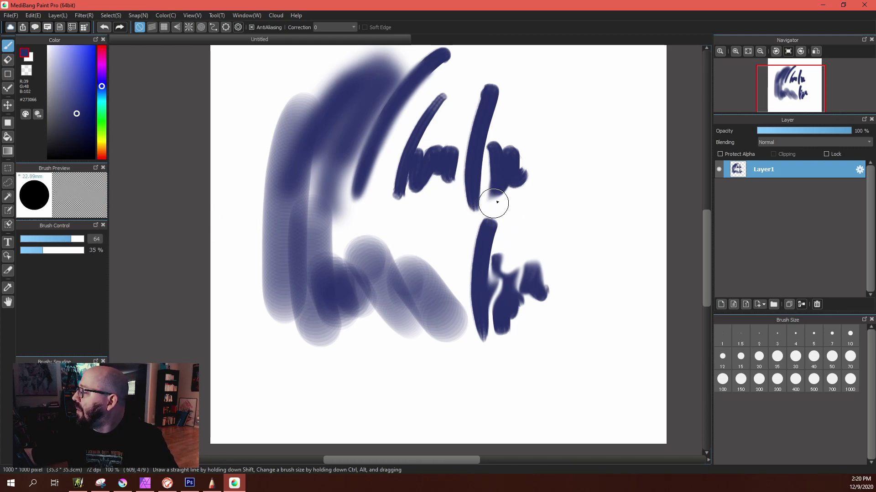
pyautogui.moveTo(494, 203)
pyautogui.mouseDown()
pyautogui.moveTo(517, 187)
pyautogui.moveTo(520, 208)
pyautogui.moveTo(527, 164)
pyautogui.moveTo(508, 158)
pyautogui.moveTo(502, 103)
pyautogui.moveTo(494, 151)
pyautogui.mouseUp()
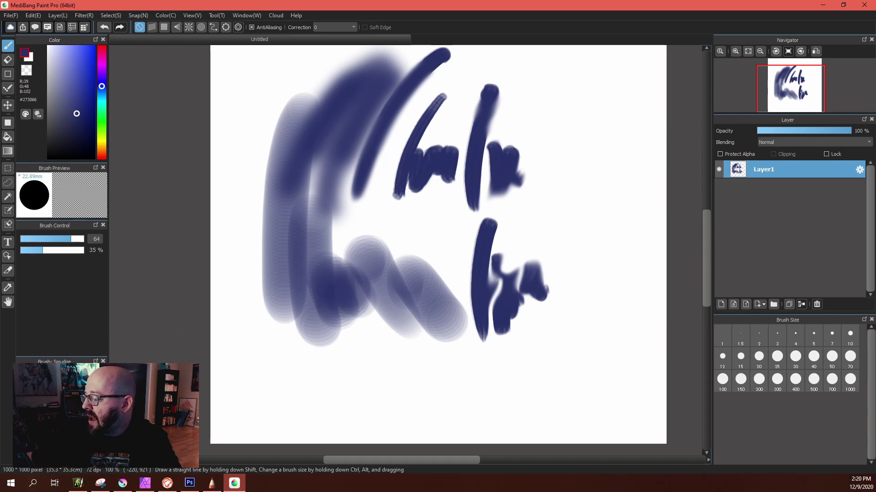
# Add dark watercolour strokes at lower left and a zigzag on the right.
pyautogui.click(55, 410)
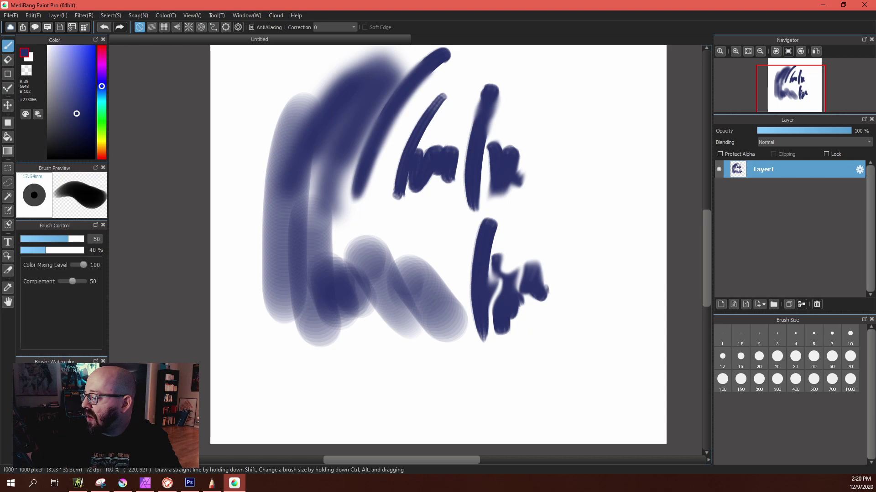
pyautogui.moveTo(246, 259)
pyautogui.mouseDown()
pyautogui.moveTo(264, 369)
pyautogui.moveTo(312, 363)
pyautogui.moveTo(356, 375)
pyautogui.moveTo(374, 365)
pyautogui.moveTo(413, 365)
pyautogui.moveTo(494, 379)
pyautogui.mouseUp()
pyautogui.moveTo(548, 283)
pyautogui.mouseDown()
pyautogui.moveTo(532, 237)
pyautogui.moveTo(561, 136)
pyautogui.moveTo(590, 98)
pyautogui.moveTo(607, 191)
pyautogui.moveTo(613, 346)
pyautogui.moveTo(567, 344)
pyautogui.moveTo(520, 372)
pyautogui.mouseUp()
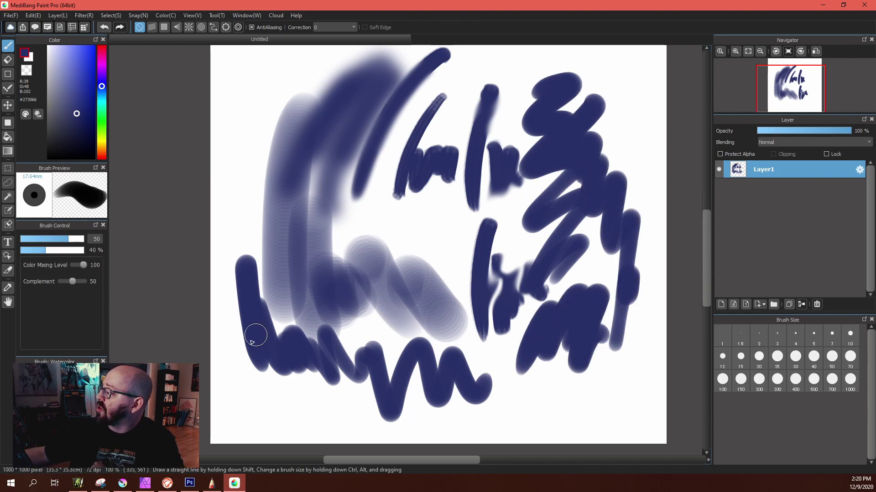
# Paint light blue watercolour strokes over the bottom zigzag, right side, top-left arc and left side.
pyautogui.click(67, 74)
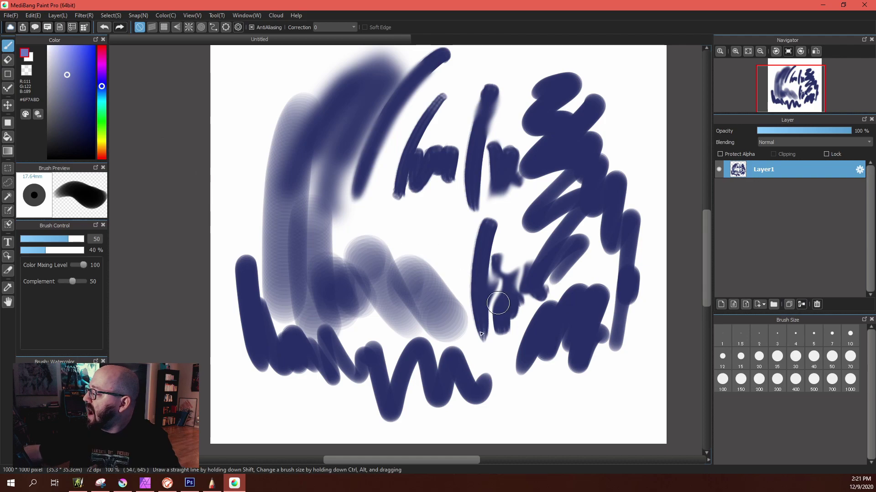
pyautogui.moveTo(449, 338); pyautogui.dragTo(468, 401)
pyautogui.moveTo(576, 271)
pyautogui.mouseDown()
pyautogui.moveTo(554, 319)
pyautogui.moveTo(583, 322)
pyautogui.moveTo(611, 210)
pyautogui.moveTo(567, 150)
pyautogui.moveTo(536, 129)
pyautogui.mouseUp()
pyautogui.moveTo(221, 147); pyautogui.dragTo(340, 63)
pyautogui.moveTo(218, 205)
pyautogui.mouseDown()
pyautogui.moveTo(252, 137)
pyautogui.moveTo(246, 253)
pyautogui.moveTo(267, 141)
pyautogui.moveTo(270, 231)
pyautogui.moveTo(289, 156)
pyautogui.moveTo(305, 160)
pyautogui.moveTo(351, 124)
pyautogui.moveTo(365, 143)
pyautogui.moveTo(380, 130)
pyautogui.moveTo(423, 161)
pyautogui.moveTo(468, 171)
pyautogui.mouseUp()
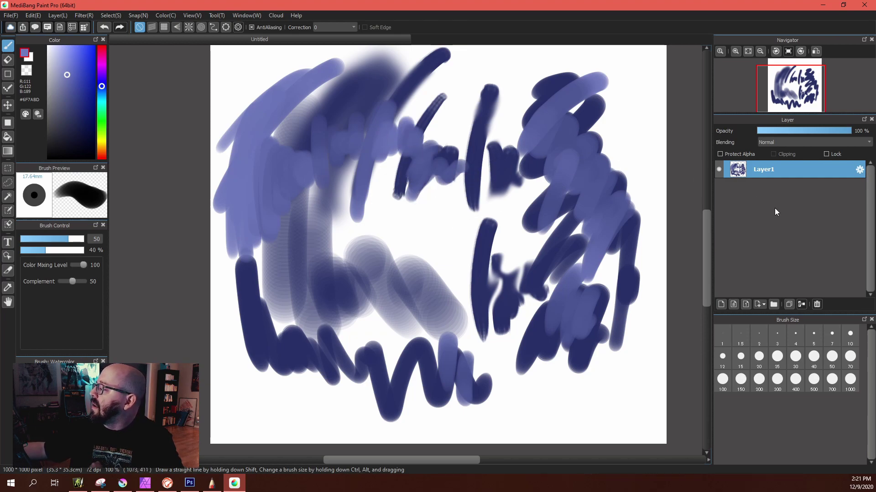
# Switch to purple and streak strokes across the upper canvas, right side and lower squiggles.
pyautogui.click(102, 73)
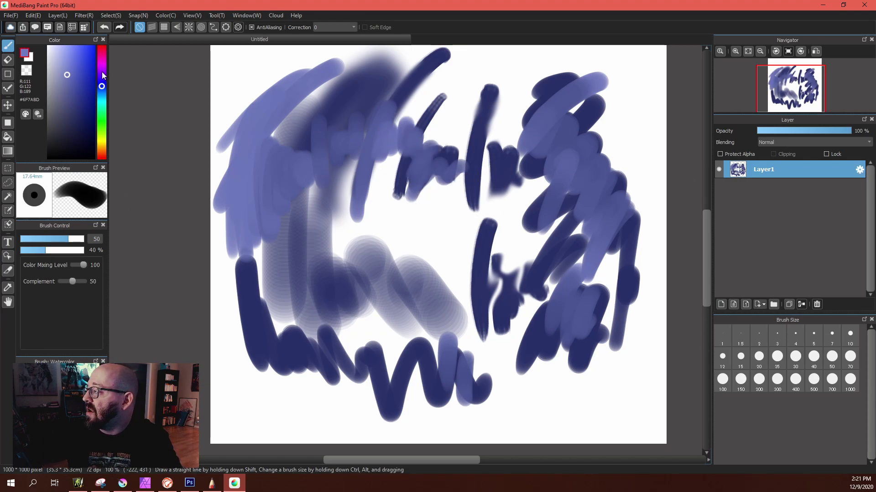
pyautogui.click(77, 89)
pyautogui.moveTo(314, 69); pyautogui.dragTo(254, 205)
pyautogui.moveTo(310, 98); pyautogui.dragTo(270, 240)
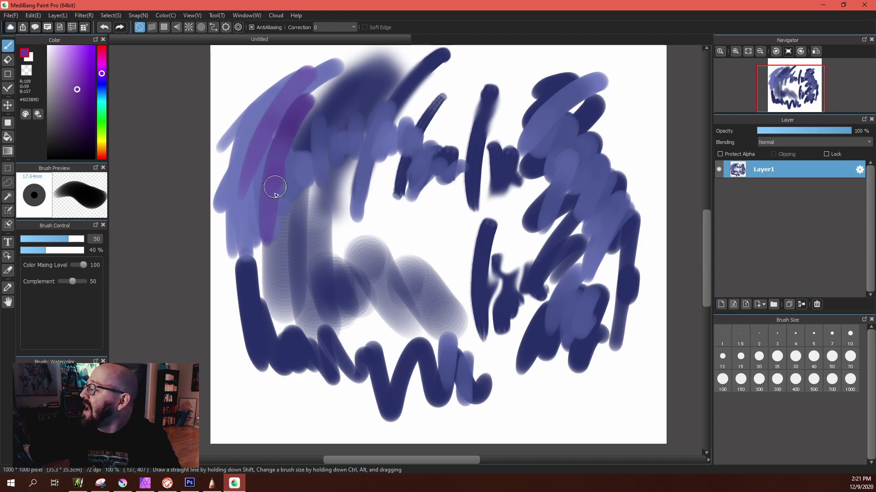
pyautogui.moveTo(274, 186)
pyautogui.mouseDown()
pyautogui.moveTo(298, 196)
pyautogui.moveTo(322, 172)
pyautogui.mouseUp()
pyautogui.moveTo(365, 151); pyautogui.dragTo(365, 201)
pyautogui.moveTo(443, 116)
pyautogui.mouseDown()
pyautogui.moveTo(454, 117)
pyautogui.moveTo(468, 201)
pyautogui.mouseUp()
pyautogui.moveTo(549, 128); pyautogui.dragTo(526, 201)
pyautogui.moveTo(537, 153)
pyautogui.mouseDown()
pyautogui.moveTo(529, 175)
pyautogui.moveTo(574, 159)
pyautogui.moveTo(594, 329)
pyautogui.moveTo(574, 303)
pyautogui.moveTo(536, 328)
pyautogui.mouseUp()
pyautogui.moveTo(381, 404)
pyautogui.mouseDown()
pyautogui.moveTo(367, 306)
pyautogui.moveTo(390, 417)
pyautogui.moveTo(352, 383)
pyautogui.moveTo(289, 420)
pyautogui.moveTo(270, 387)
pyautogui.mouseUp()
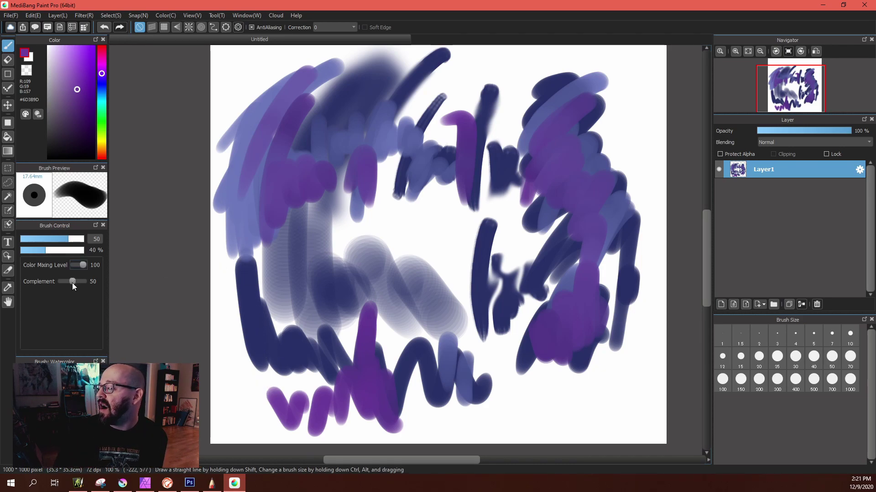
# Raise the watercolour Complement setting to 100 and add more purple strokes toward the right.
pyautogui.moveTo(72, 282); pyautogui.dragTo(75, 283)
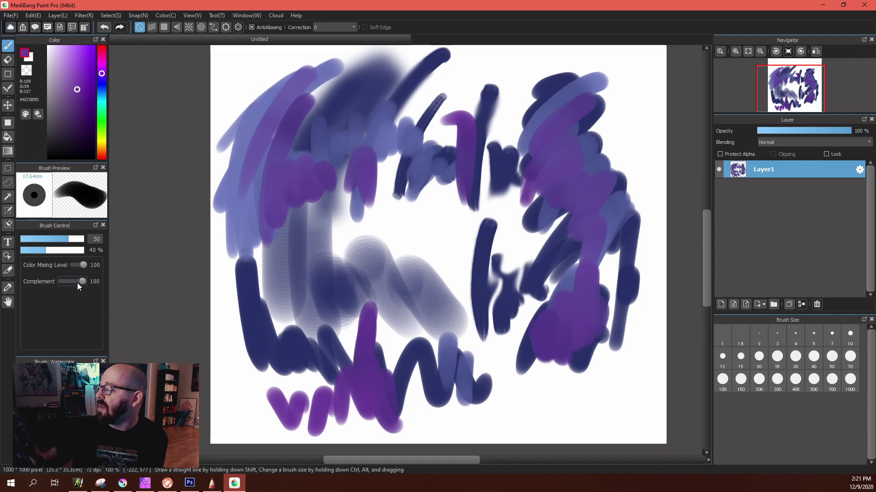
pyautogui.moveTo(309, 185)
pyautogui.mouseDown()
pyautogui.moveTo(339, 179)
pyautogui.moveTo(385, 194)
pyautogui.mouseUp()
pyautogui.moveTo(413, 166)
pyautogui.mouseDown()
pyautogui.moveTo(463, 242)
pyautogui.moveTo(500, 237)
pyautogui.moveTo(516, 256)
pyautogui.mouseUp()
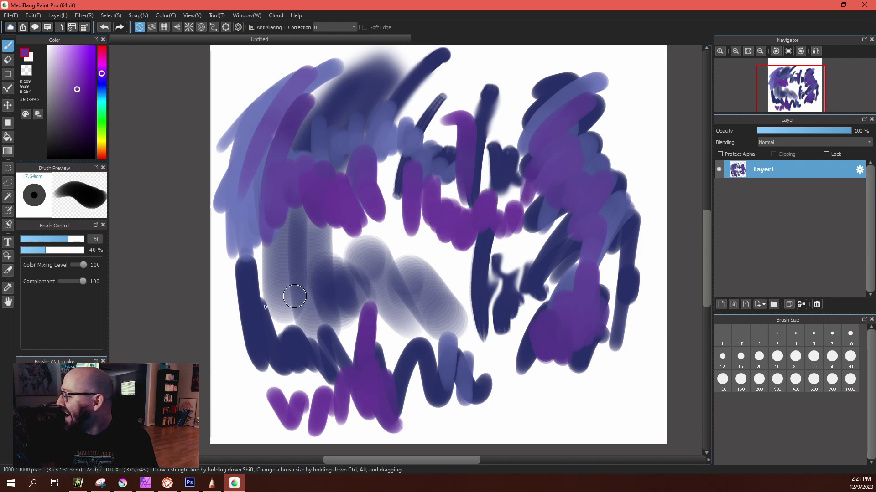
# Paint bright green watercolour patches at the centre, upper left and lower middle.
pyautogui.click(101, 117)
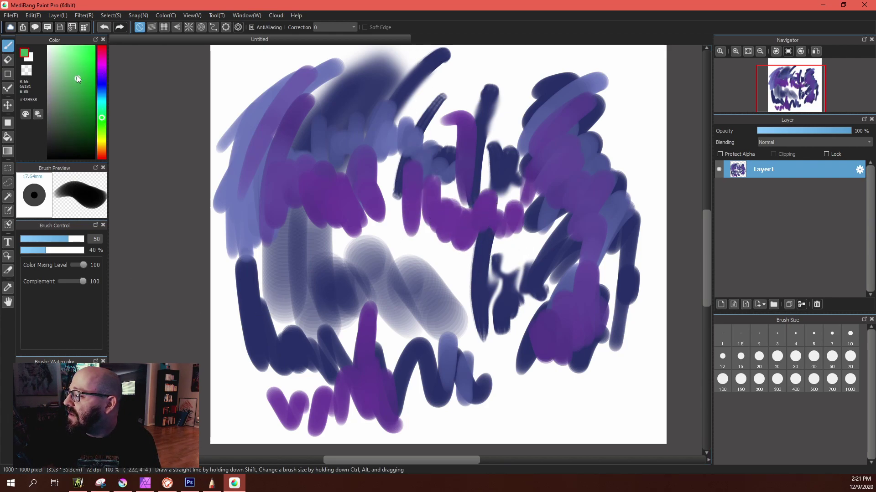
pyautogui.moveTo(460, 207)
pyautogui.mouseDown()
pyautogui.moveTo(452, 253)
pyautogui.moveTo(461, 233)
pyautogui.moveTo(479, 224)
pyautogui.mouseUp()
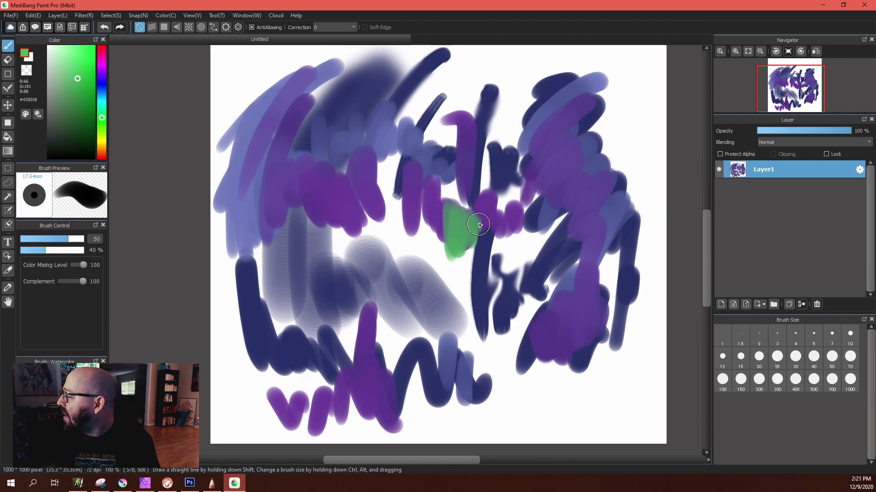
pyautogui.moveTo(345, 157)
pyautogui.mouseDown()
pyautogui.moveTo(328, 262)
pyautogui.moveTo(327, 183)
pyautogui.moveTo(278, 170)
pyautogui.mouseUp()
pyautogui.moveTo(342, 115); pyautogui.dragTo(344, 226)
pyautogui.moveTo(360, 129); pyautogui.dragTo(371, 180)
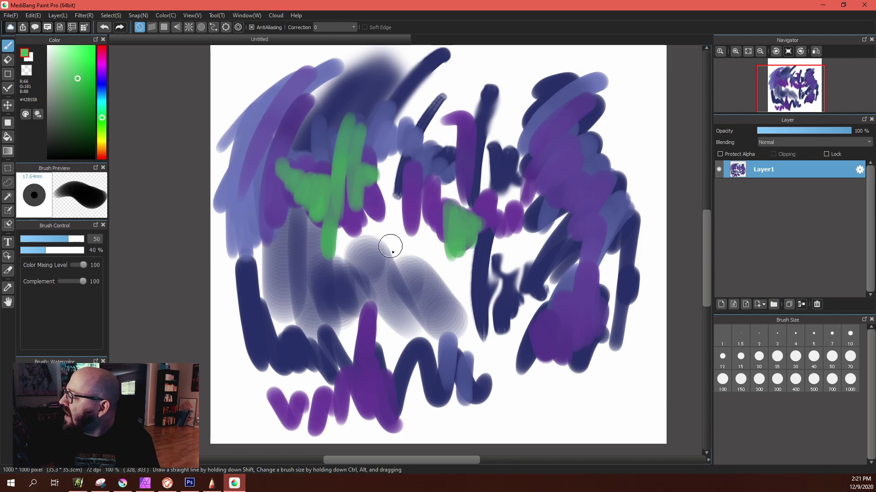
pyautogui.moveTo(372, 371); pyautogui.dragTo(352, 378)
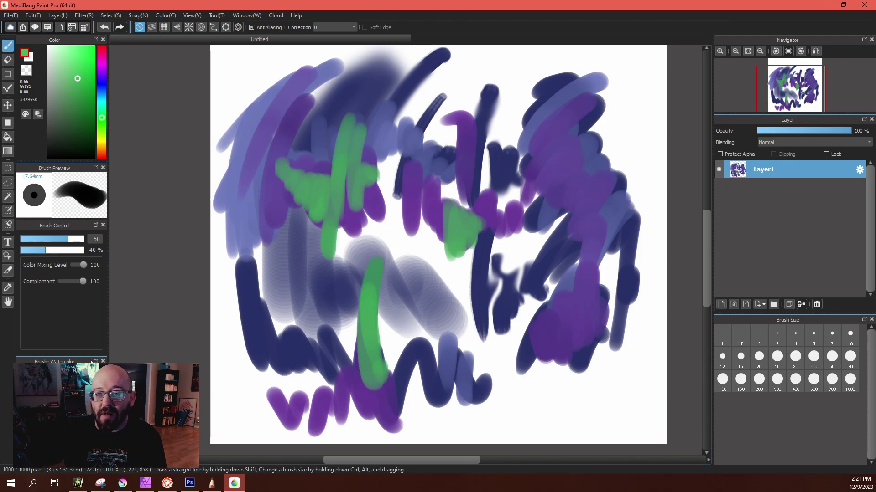
# Paint green Acrylic strokes and zigzags across the lower left and middle.
pyautogui.click(60, 429)
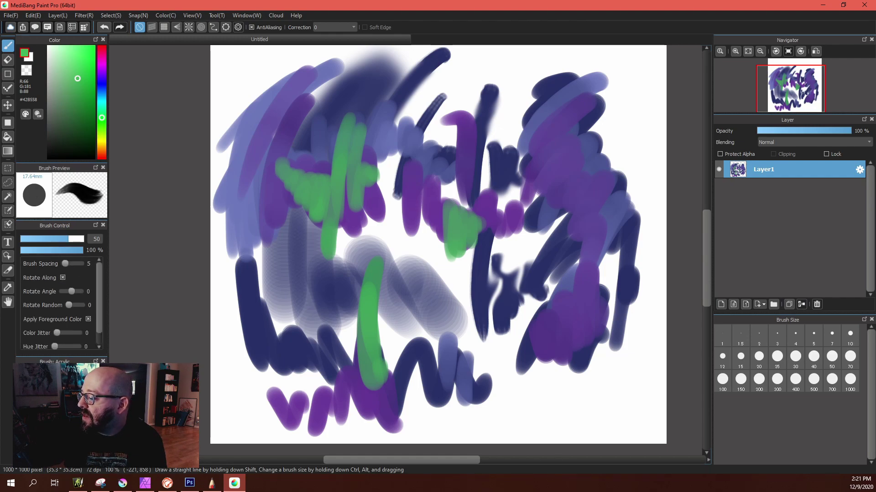
pyautogui.moveTo(246, 237); pyautogui.dragTo(255, 313)
pyautogui.moveTo(258, 253); pyautogui.dragTo(277, 318)
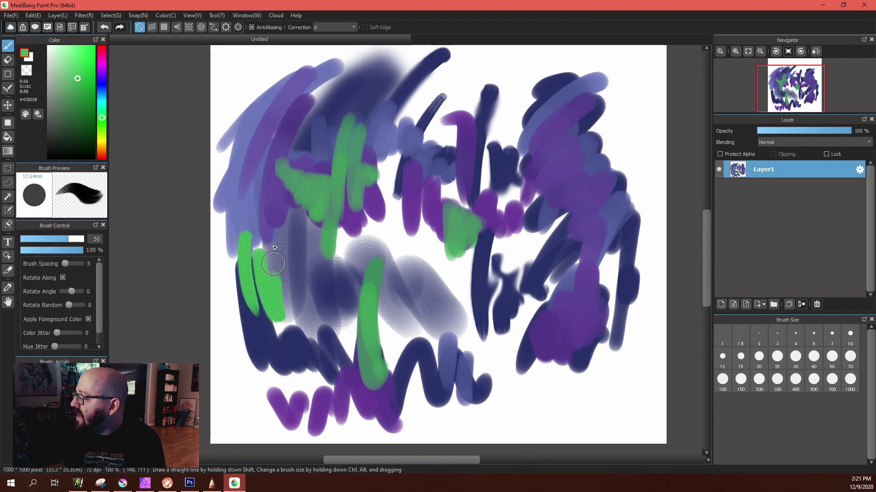
pyautogui.moveTo(274, 235)
pyautogui.mouseDown()
pyautogui.moveTo(319, 256)
pyautogui.moveTo(326, 305)
pyautogui.mouseUp()
pyautogui.moveTo(384, 226)
pyautogui.mouseDown()
pyautogui.moveTo(387, 366)
pyautogui.moveTo(394, 232)
pyautogui.moveTo(396, 347)
pyautogui.moveTo(414, 246)
pyautogui.mouseUp()
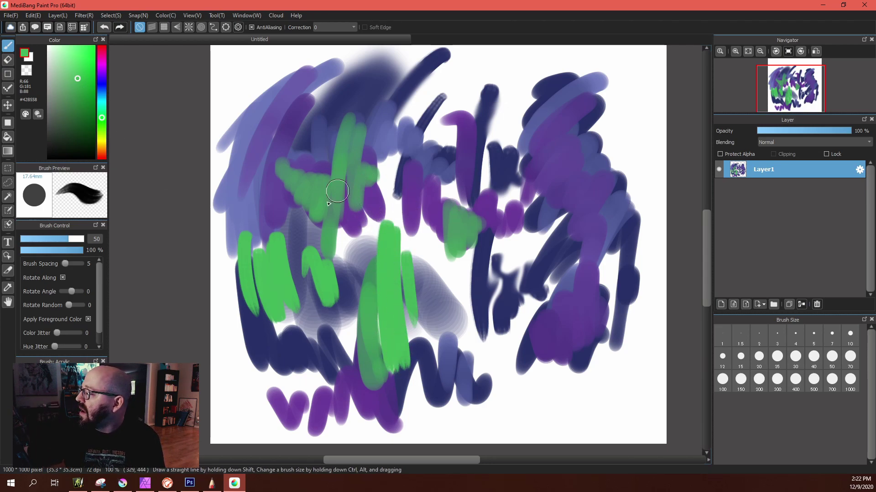
pyautogui.moveTo(408, 217)
pyautogui.mouseDown()
pyautogui.moveTo(312, 314)
pyautogui.moveTo(422, 280)
pyautogui.moveTo(391, 271)
pyautogui.moveTo(346, 310)
pyautogui.moveTo(374, 320)
pyautogui.moveTo(340, 306)
pyautogui.moveTo(396, 306)
pyautogui.mouseUp()
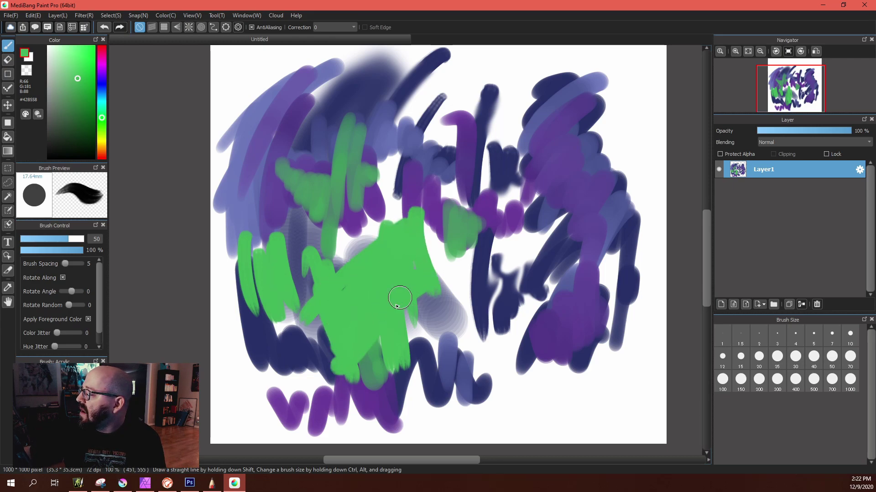
# Scribble a darker green line over the green mass.
pyautogui.click(78, 106)
pyautogui.keyDown('shift'); pyautogui.click(343, 337); pyautogui.keyUp('shift')
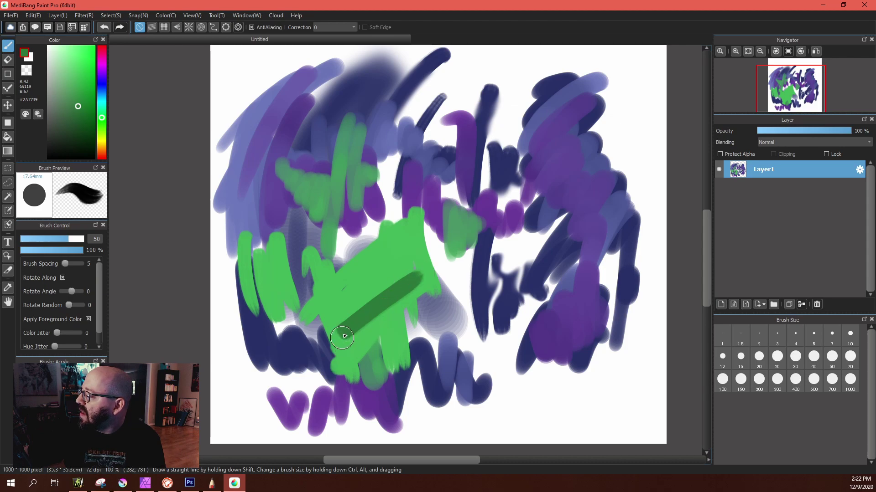
pyautogui.moveTo(342, 337)
pyautogui.mouseDown()
pyautogui.moveTo(354, 351)
pyautogui.moveTo(378, 310)
pyautogui.moveTo(386, 307)
pyautogui.moveTo(392, 322)
pyautogui.moveTo(425, 296)
pyautogui.mouseUp()
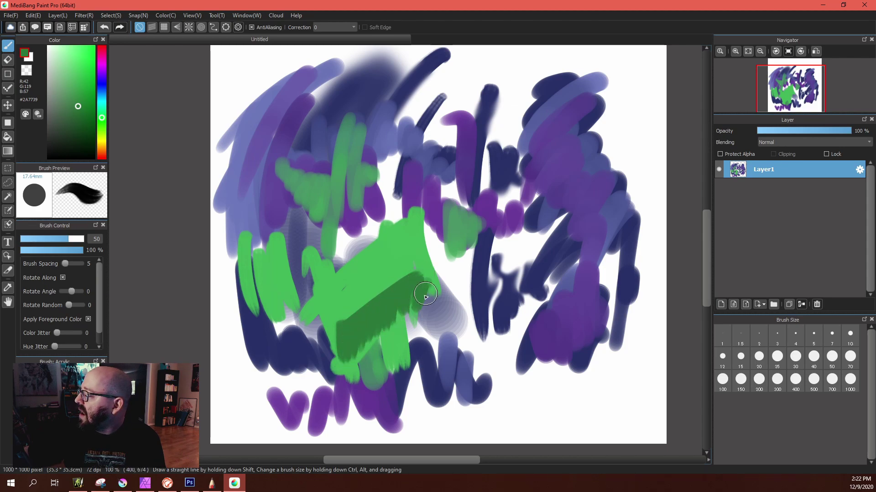
# Glaze muted purple diagonally over the dark green with Watercolor at size 43, 15% opacity.
pyautogui.click(101, 72)
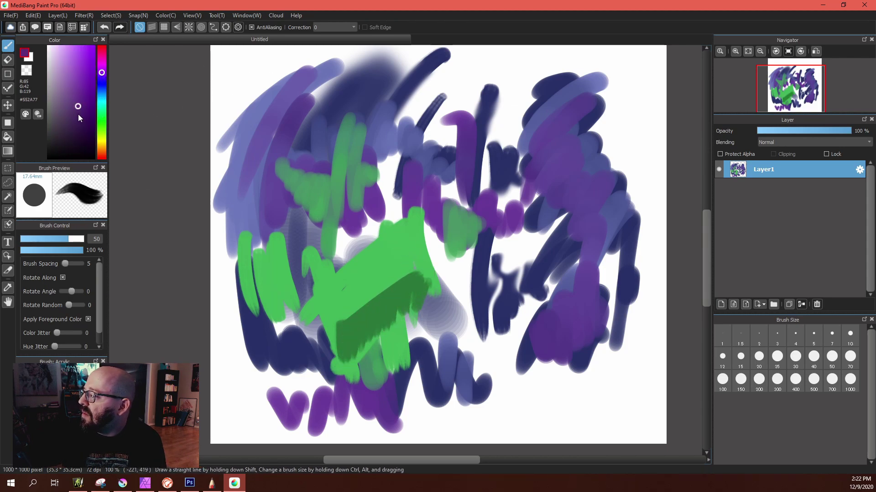
pyautogui.click(72, 95)
pyautogui.click(59, 387)
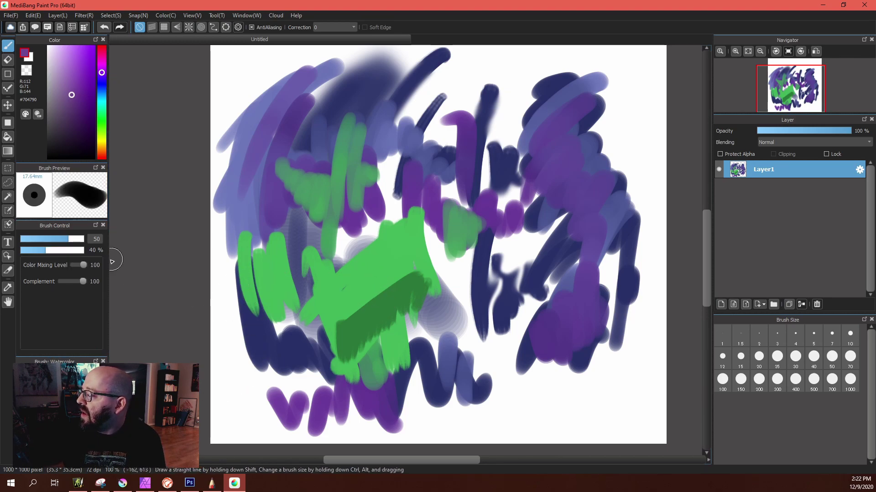
pyautogui.press('[')
pyautogui.press('[')
pyautogui.press('[')
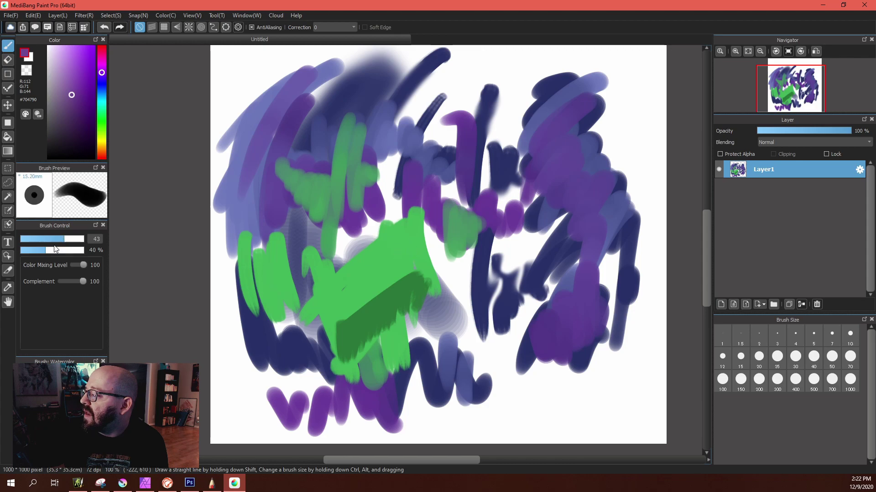
pyautogui.moveTo(39, 251); pyautogui.dragTo(29, 252)
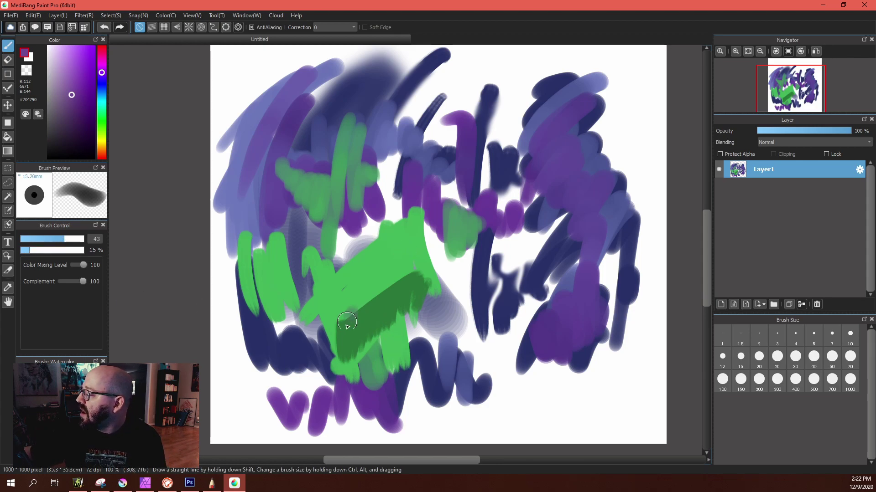
pyautogui.moveTo(357, 325)
pyautogui.mouseDown()
pyautogui.moveTo(378, 289)
pyautogui.moveTo(389, 285)
pyautogui.moveTo(386, 298)
pyautogui.moveTo(414, 271)
pyautogui.moveTo(340, 334)
pyautogui.mouseUp()
pyautogui.moveTo(413, 286)
pyautogui.mouseDown()
pyautogui.moveTo(365, 319)
pyautogui.moveTo(371, 297)
pyautogui.moveTo(345, 312)
pyautogui.moveTo(391, 267)
pyautogui.moveTo(349, 288)
pyautogui.moveTo(386, 257)
pyautogui.moveTo(399, 289)
pyautogui.moveTo(406, 284)
pyautogui.moveTo(409, 263)
pyautogui.moveTo(356, 322)
pyautogui.mouseUp()
pyautogui.click(68, 397)
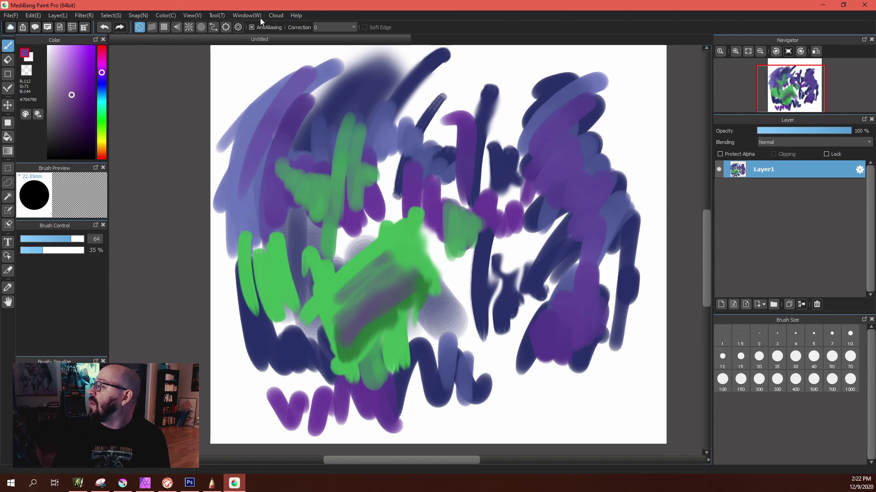
# Look through the Color and View menus and the layer Blending list, keeping Normal.
pyautogui.click(173, 14)
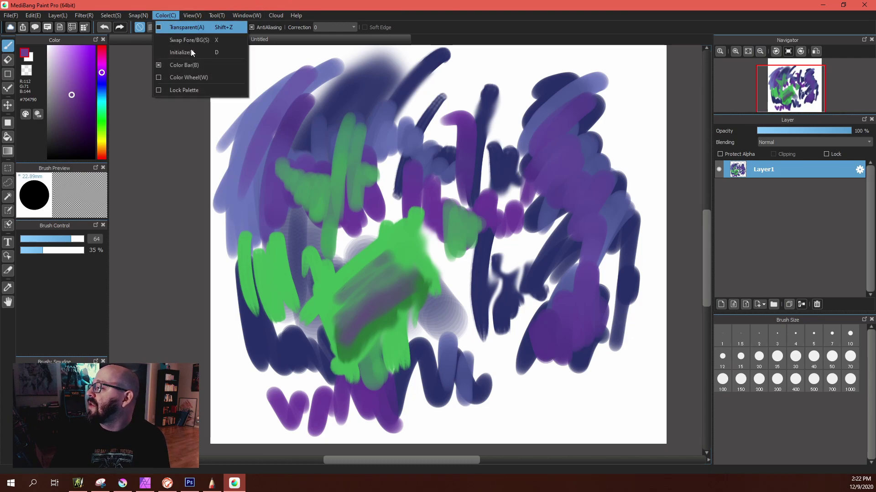
pyautogui.moveTo(192, 15)
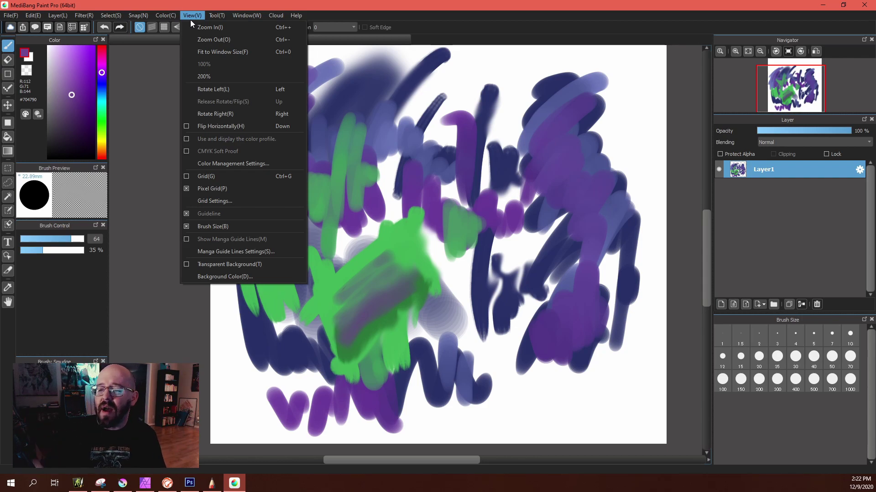
pyautogui.click(679, 182)
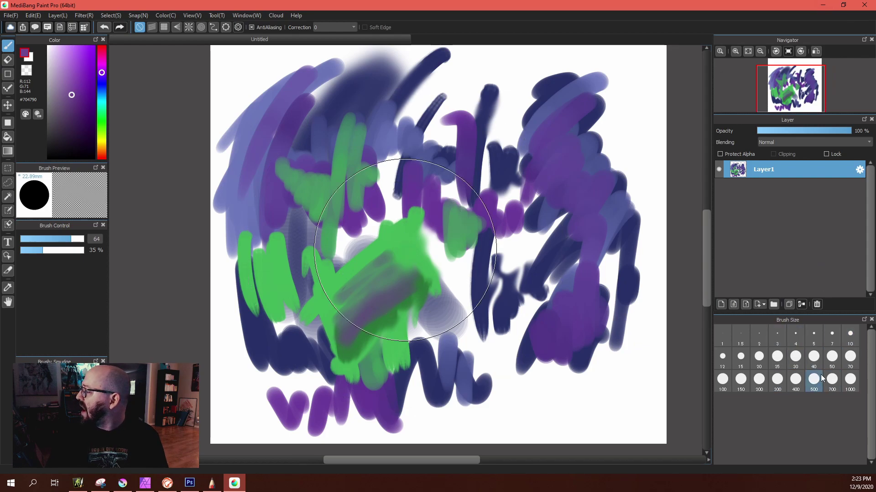
pyautogui.click(778, 142)
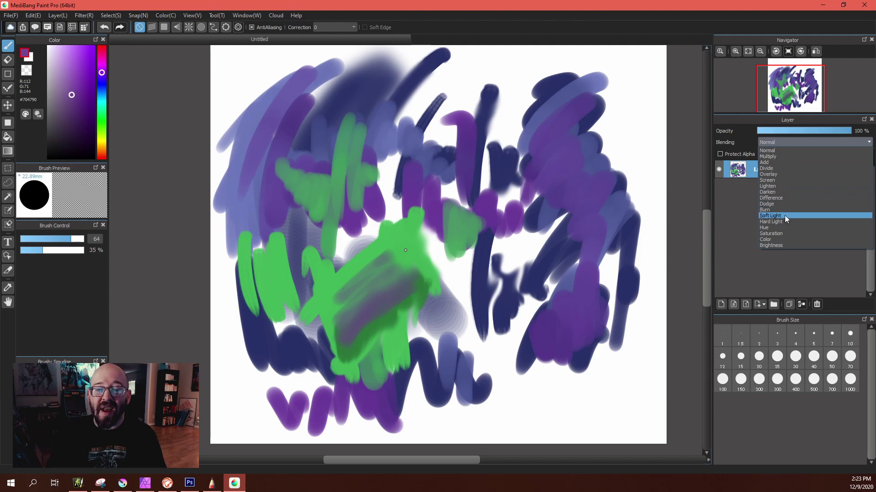
pyautogui.click(768, 150)
# Minimize MediBang, place its shortcut beside SketchBook, and launch Rebelle 3.
pyautogui.click(822, 6)
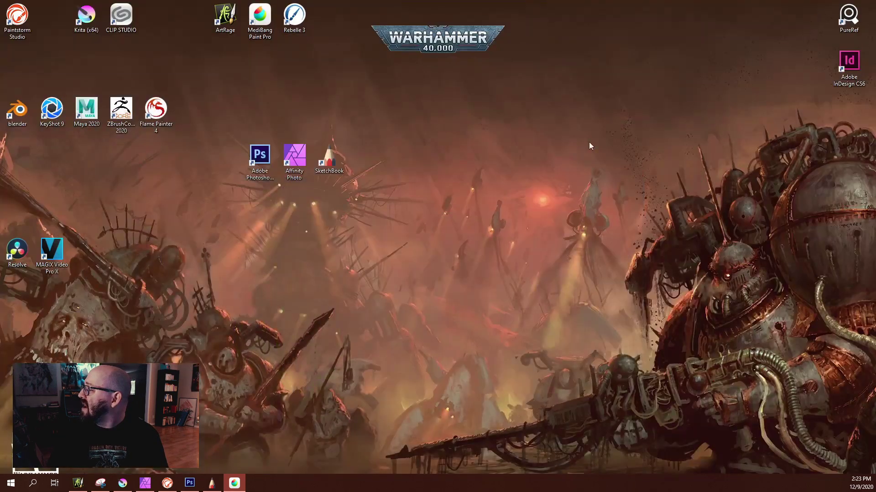
pyautogui.moveTo(260, 18)
pyautogui.mouseDown()
pyautogui.moveTo(351, 171)
pyautogui.moveTo(374, 173)
pyautogui.mouseUp()
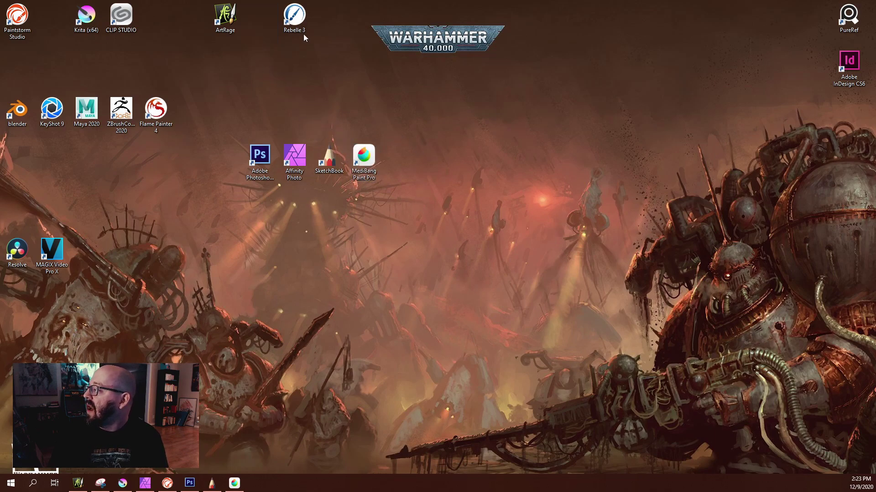
pyautogui.doubleClick(294, 17)
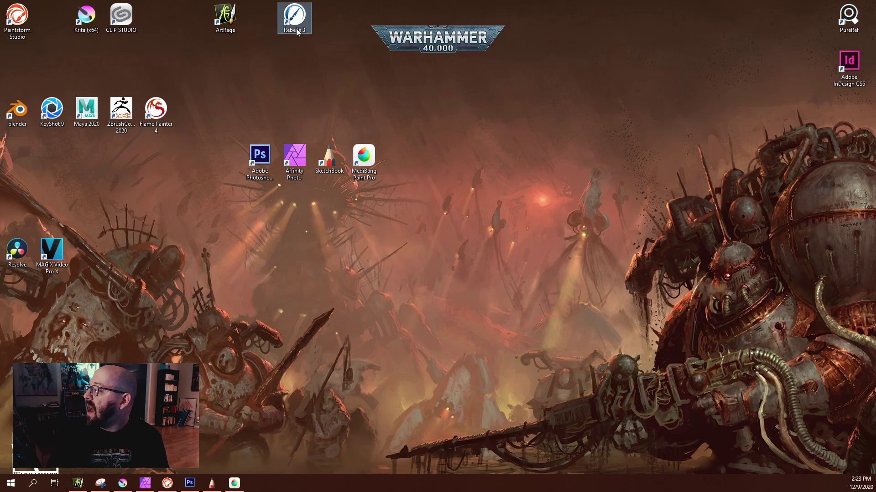
pyautogui.click(309, 91)
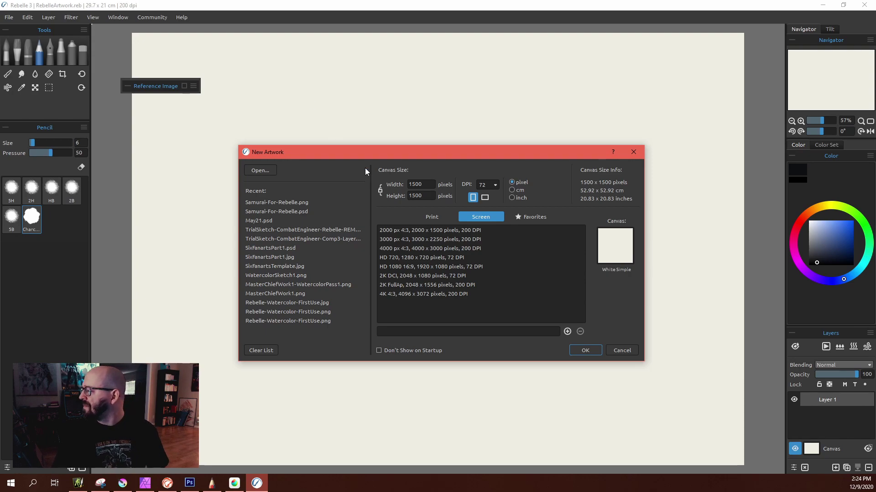
# Create the new 1500 × 1500 px artwork in Rebelle 3.
pyautogui.moveTo(432, 154); pyautogui.dragTo(404, 144)
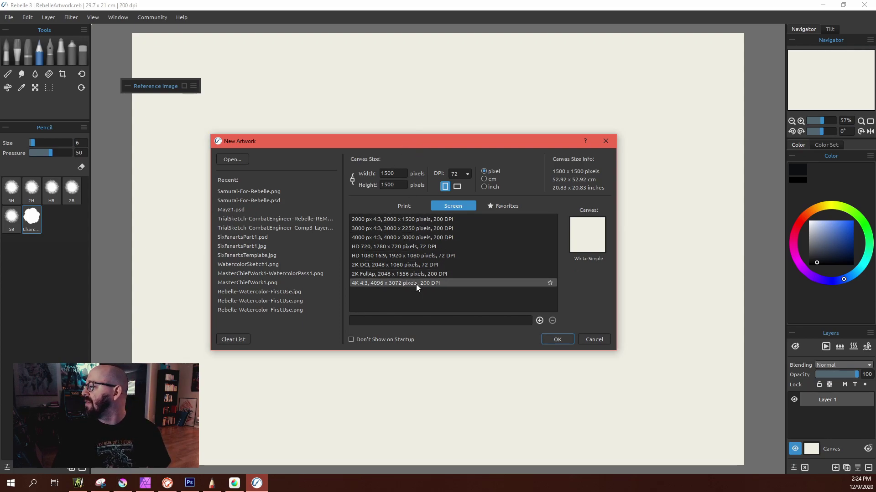
pyautogui.click(549, 343)
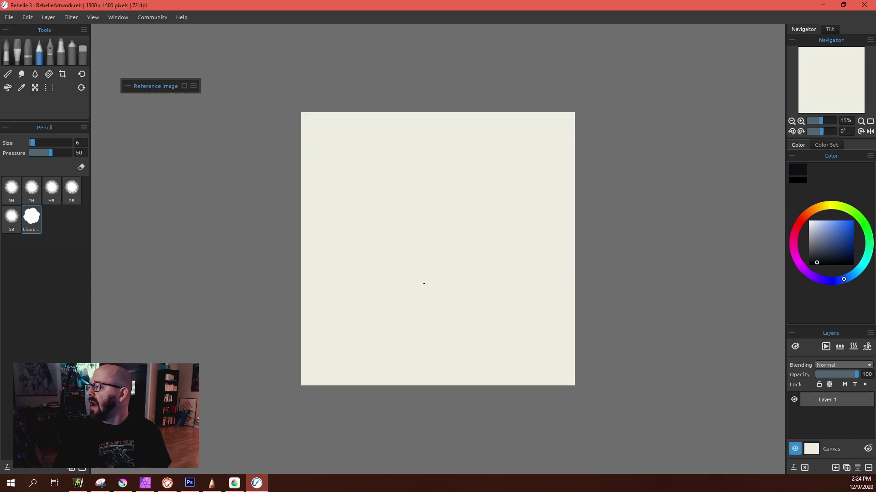
pyautogui.scroll(3, 422, 285)
pyautogui.scroll(-2, 404, 277)
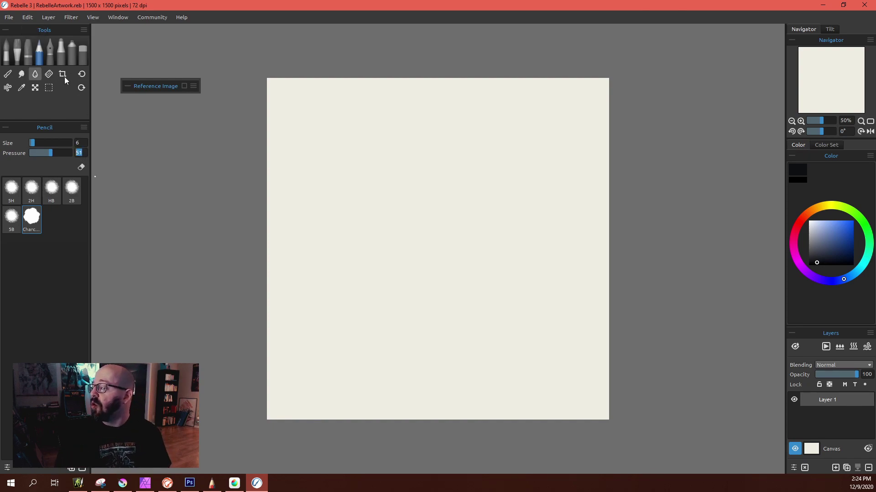
# Browse the Filters and Community menus, then select the Watercolor tool's Mop brush.
pyautogui.click(71, 17)
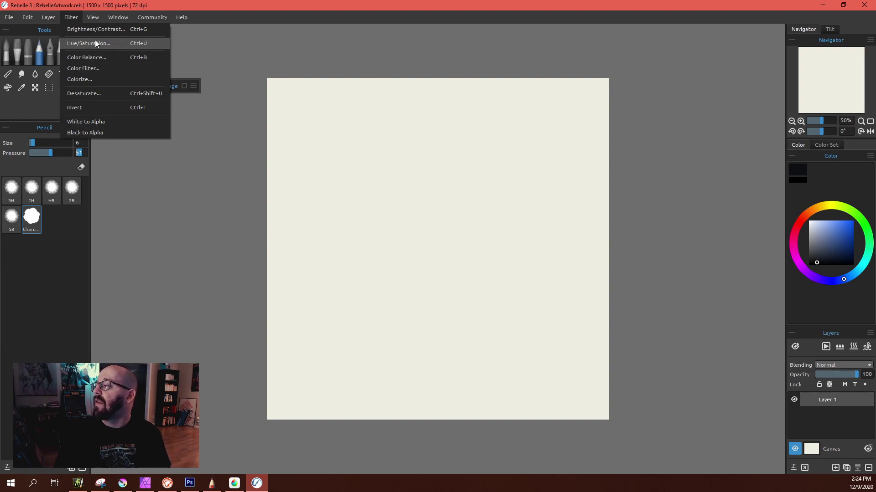
pyautogui.moveTo(98, 16)
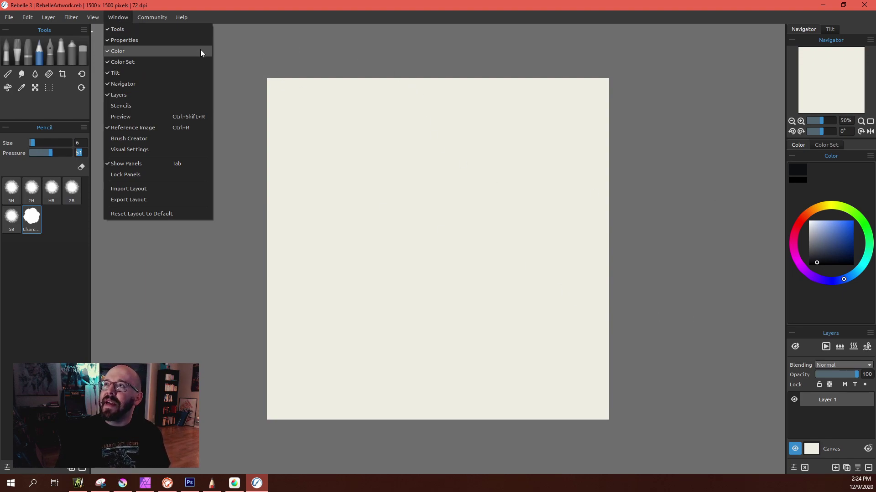
pyautogui.click(142, 8)
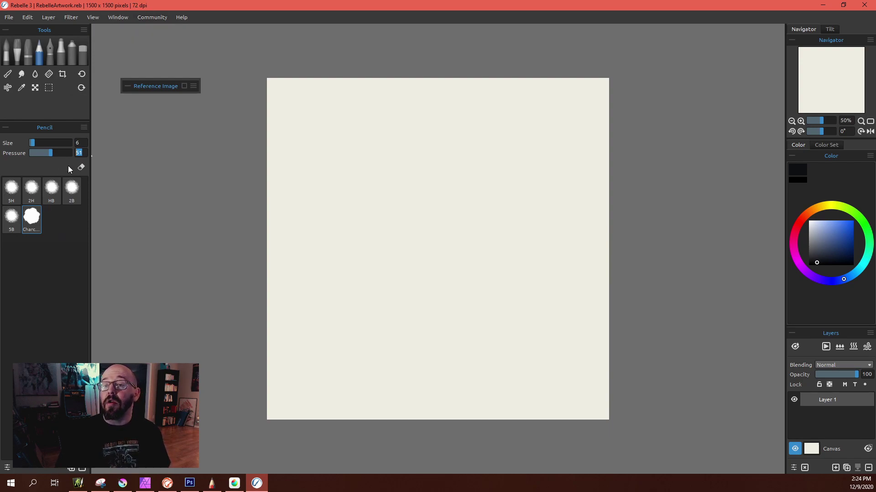
pyautogui.click(7, 59)
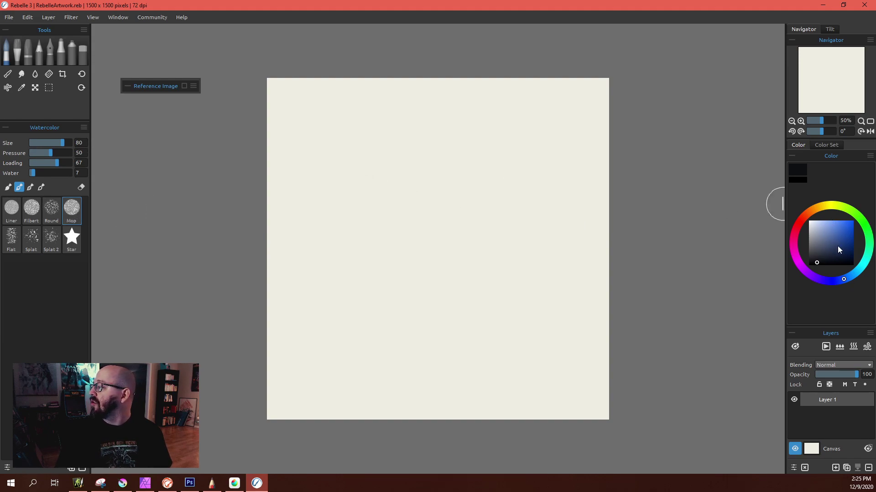
# Paint a grey wash at upper left, then Liner vertical strokes, a long dark stroke and small dabs.
pyautogui.moveTo(369, 119)
pyautogui.mouseDown()
pyautogui.moveTo(334, 181)
pyautogui.moveTo(365, 157)
pyautogui.moveTo(376, 133)
pyautogui.moveTo(342, 227)
pyautogui.moveTo(386, 207)
pyautogui.moveTo(424, 164)
pyautogui.moveTo(395, 206)
pyautogui.moveTo(385, 189)
pyautogui.moveTo(398, 139)
pyautogui.moveTo(332, 187)
pyautogui.moveTo(359, 126)
pyautogui.moveTo(348, 206)
pyautogui.moveTo(409, 163)
pyautogui.moveTo(390, 224)
pyautogui.moveTo(401, 223)
pyautogui.moveTo(413, 171)
pyautogui.mouseUp()
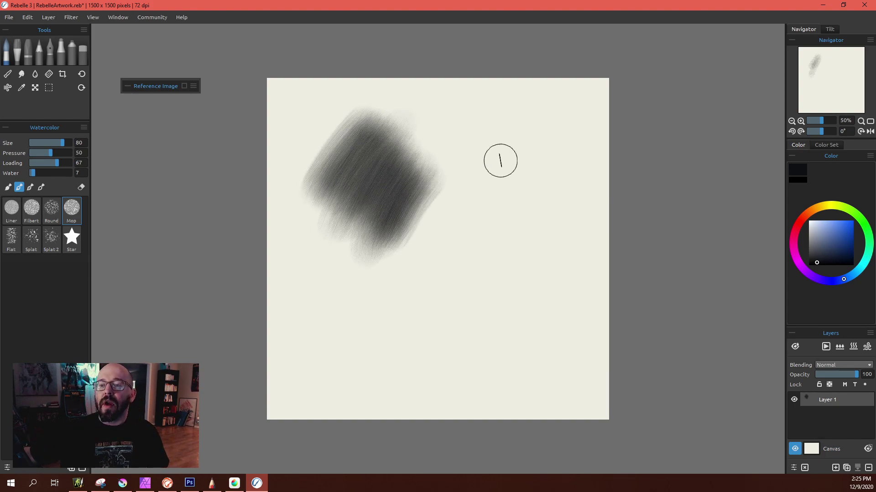
pyautogui.click(16, 210)
pyautogui.moveTo(475, 128); pyautogui.dragTo(444, 246)
pyautogui.moveTo(502, 137)
pyautogui.mouseDown()
pyautogui.moveTo(508, 191)
pyautogui.moveTo(525, 228)
pyautogui.moveTo(493, 166)
pyautogui.moveTo(475, 240)
pyautogui.moveTo(476, 298)
pyautogui.mouseUp()
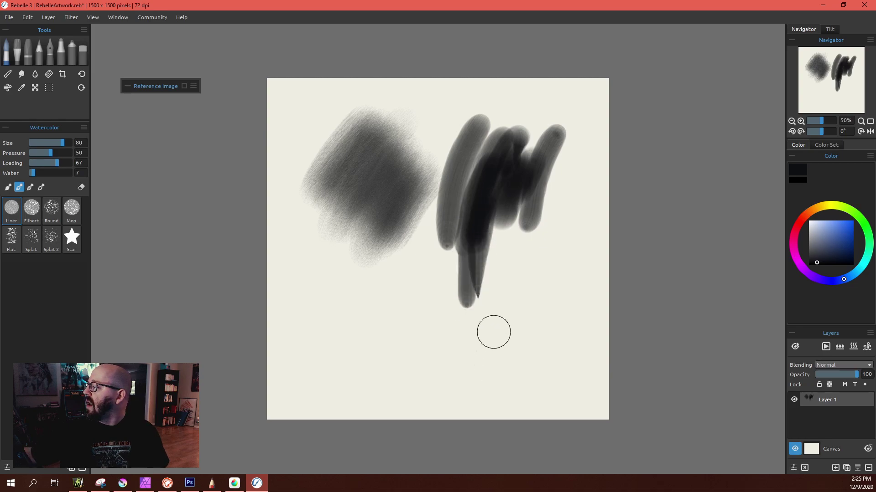
pyautogui.moveTo(504, 228); pyautogui.dragTo(539, 251)
pyautogui.moveTo(563, 210); pyautogui.dragTo(555, 253)
# Add dark Filbert strokes and diagonals over the upper left, plus a Round textured dab at lower left.
pyautogui.click(31, 210)
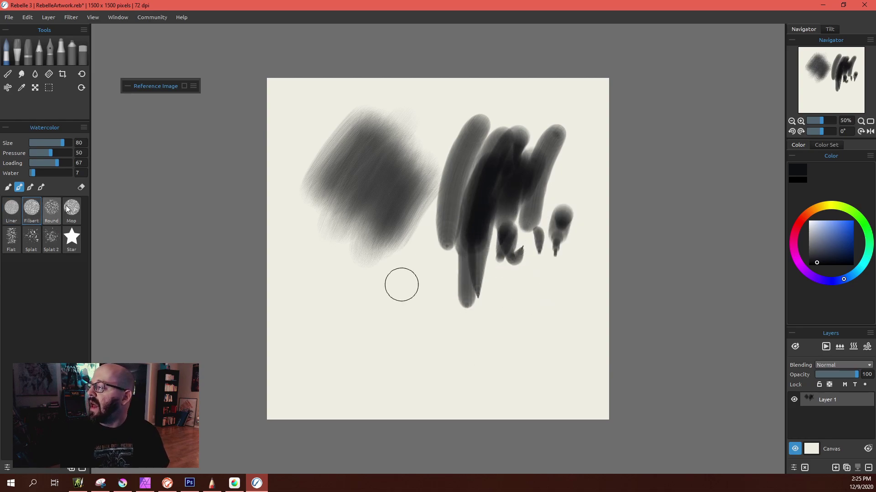
pyautogui.moveTo(465, 224)
pyautogui.mouseDown()
pyautogui.moveTo(440, 240)
pyautogui.moveTo(420, 260)
pyautogui.mouseUp()
pyautogui.moveTo(474, 107)
pyautogui.mouseDown()
pyautogui.moveTo(416, 172)
pyautogui.moveTo(340, 207)
pyautogui.mouseUp()
pyautogui.moveTo(296, 91); pyautogui.dragTo(288, 235)
pyautogui.click(51, 209)
pyautogui.moveTo(302, 285); pyautogui.dragTo(367, 268)
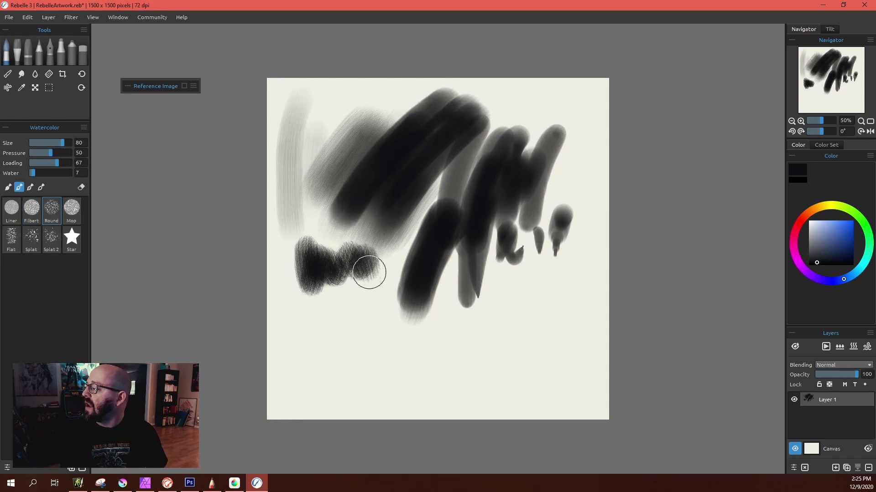
# Paint a light grey Mop stroke through the middle and Flat hatched strokes and splatter lower down.
pyautogui.click(72, 209)
pyautogui.moveTo(367, 231)
pyautogui.mouseDown()
pyautogui.moveTo(374, 268)
pyautogui.moveTo(391, 264)
pyautogui.moveTo(383, 236)
pyautogui.moveTo(391, 227)
pyautogui.moveTo(364, 321)
pyautogui.mouseUp()
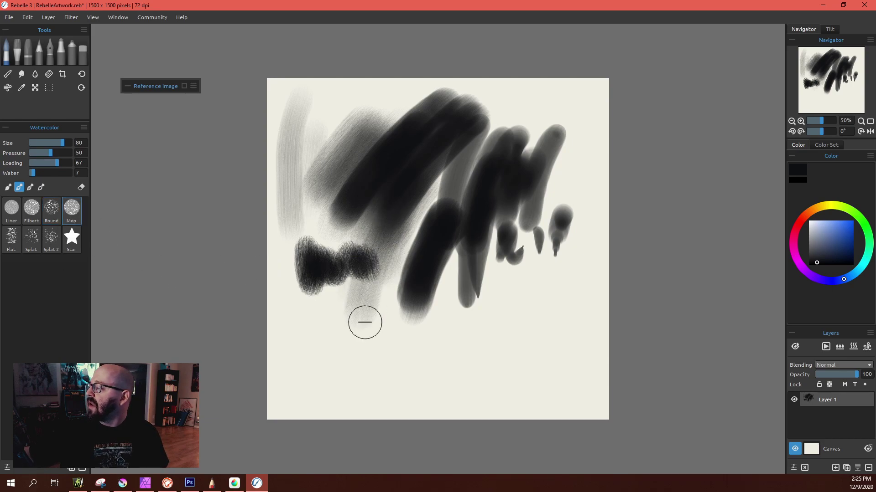
pyautogui.click(11, 237)
pyautogui.moveTo(279, 308); pyautogui.dragTo(336, 363)
pyautogui.moveTo(315, 310)
pyautogui.mouseDown()
pyautogui.moveTo(354, 375)
pyautogui.moveTo(378, 392)
pyautogui.mouseUp()
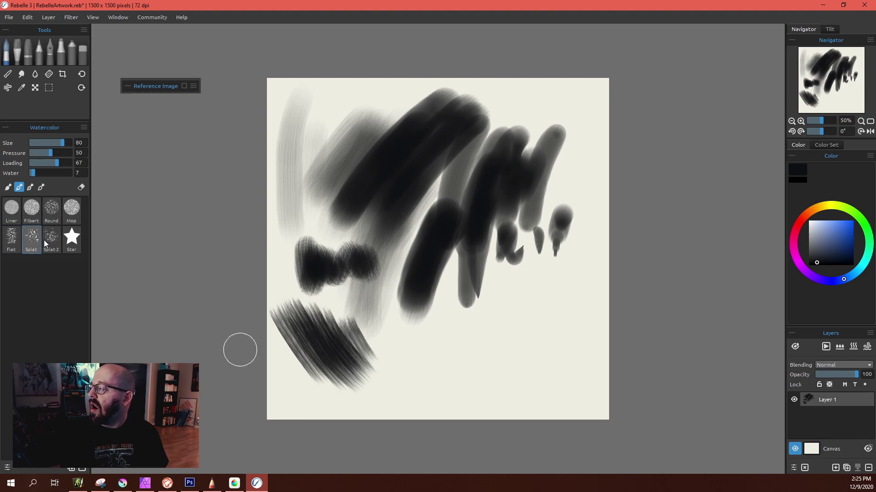
pyautogui.moveTo(455, 313)
pyautogui.mouseDown()
pyautogui.moveTo(566, 237)
pyautogui.moveTo(583, 183)
pyautogui.mouseUp()
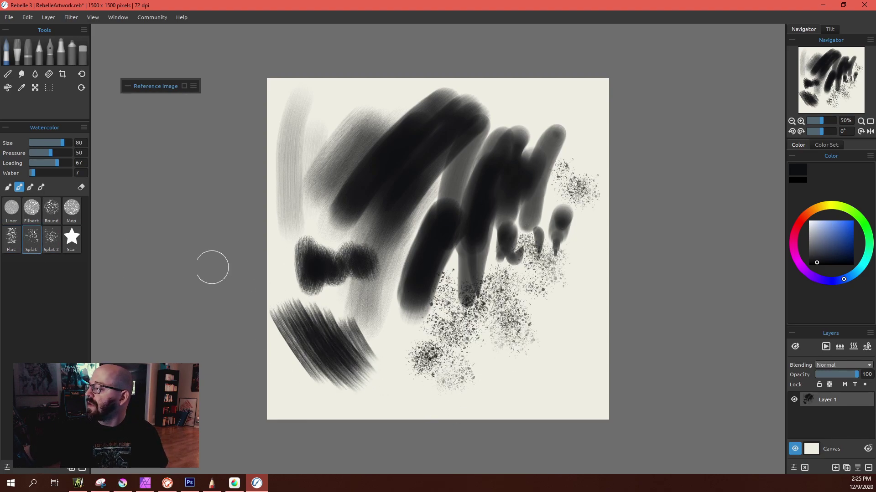
# Spray Splat 2 splatter at upper right and speckles lower, then add a dark Liner stroke.
pyautogui.click(52, 237)
pyautogui.moveTo(574, 137)
pyautogui.mouseDown()
pyautogui.moveTo(570, 102)
pyautogui.moveTo(520, 109)
pyautogui.mouseUp()
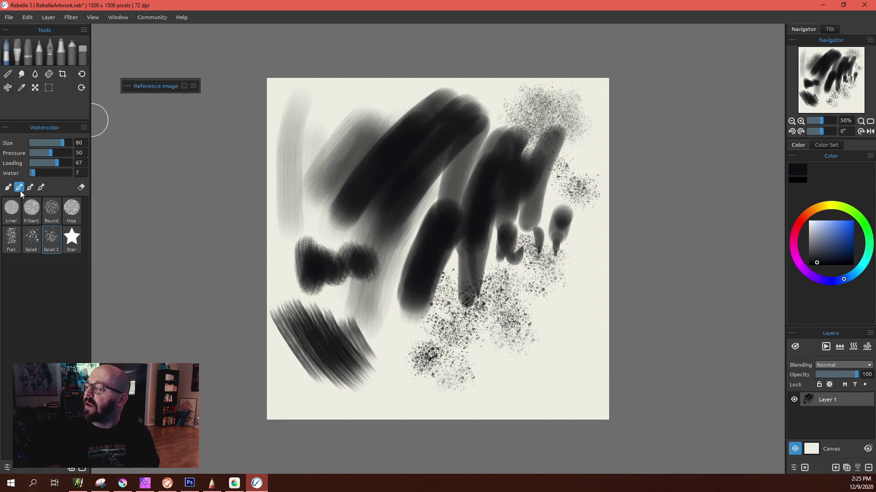
pyautogui.click(8, 188)
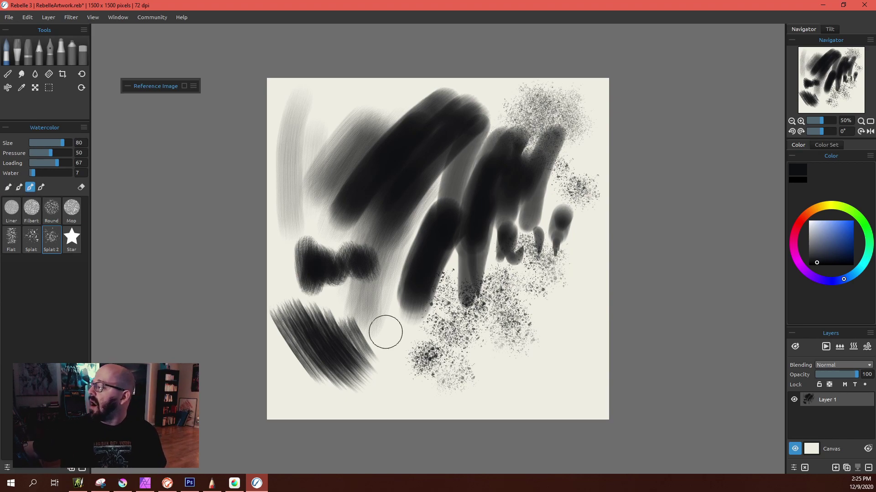
pyautogui.moveTo(385, 333)
pyautogui.mouseDown()
pyautogui.moveTo(398, 292)
pyautogui.moveTo(399, 366)
pyautogui.mouseUp()
pyautogui.click(11, 209)
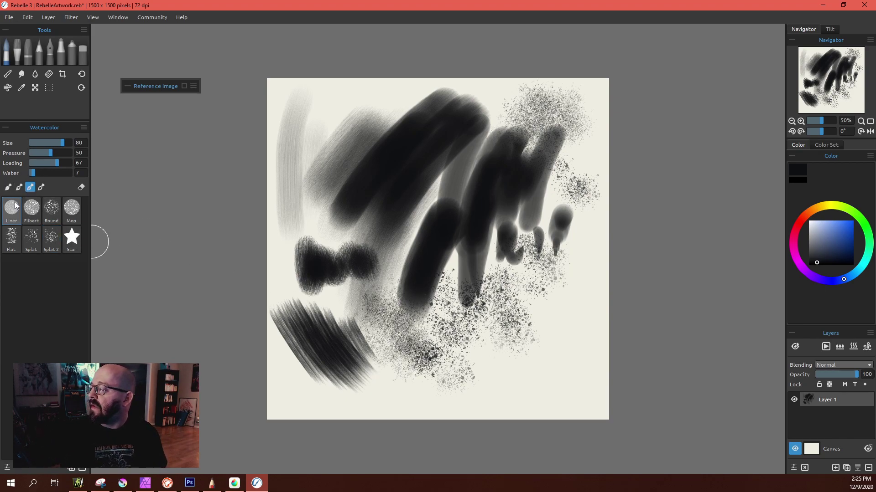
pyautogui.moveTo(333, 172); pyautogui.dragTo(359, 182)
# Paint a broad bright-blue stroke over the dark marks at upper left.
pyautogui.click(829, 240)
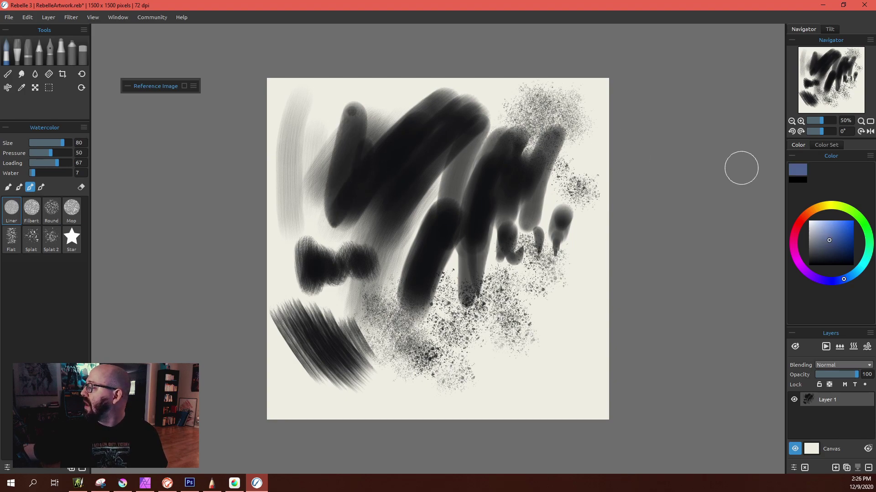
pyautogui.moveTo(378, 107)
pyautogui.mouseDown()
pyautogui.moveTo(324, 234)
pyautogui.moveTo(395, 153)
pyautogui.moveTo(417, 201)
pyautogui.moveTo(406, 141)
pyautogui.moveTo(433, 170)
pyautogui.mouseUp()
pyautogui.click(830, 248)
pyautogui.click(838, 231)
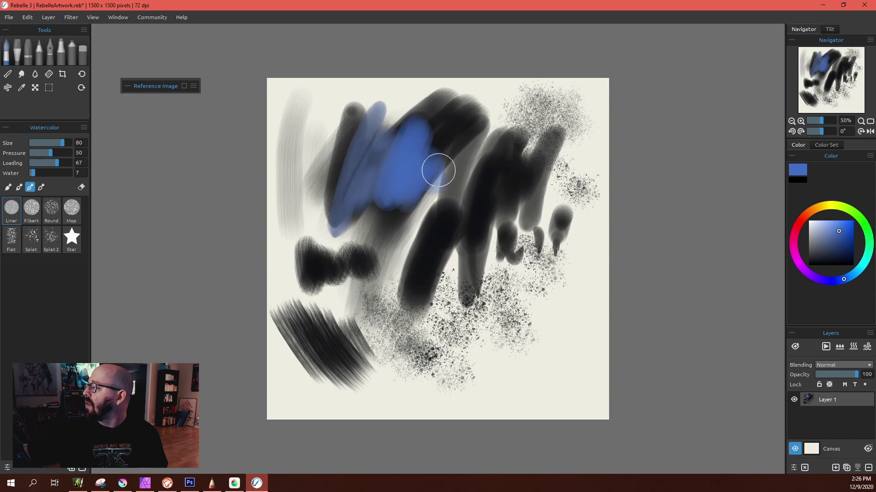
# Switch to red-orange and paint strokes over the blue area and the dark strokes.
pyautogui.click(805, 217)
pyautogui.moveTo(368, 116)
pyautogui.mouseDown()
pyautogui.moveTo(326, 181)
pyautogui.moveTo(350, 171)
pyautogui.moveTo(348, 211)
pyautogui.mouseUp()
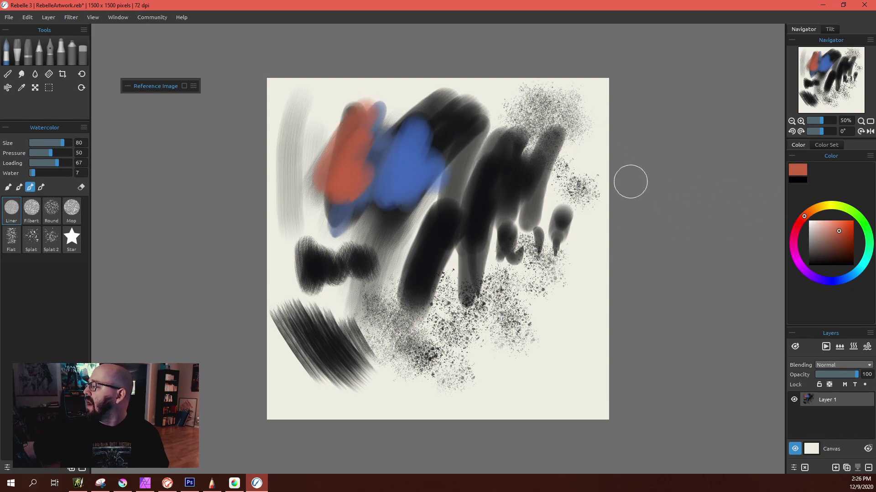
pyautogui.moveTo(424, 107)
pyautogui.mouseDown()
pyautogui.moveTo(416, 143)
pyautogui.moveTo(443, 184)
pyautogui.moveTo(453, 157)
pyautogui.moveTo(436, 244)
pyautogui.moveTo(426, 240)
pyautogui.moveTo(495, 210)
pyautogui.moveTo(502, 156)
pyautogui.mouseUp()
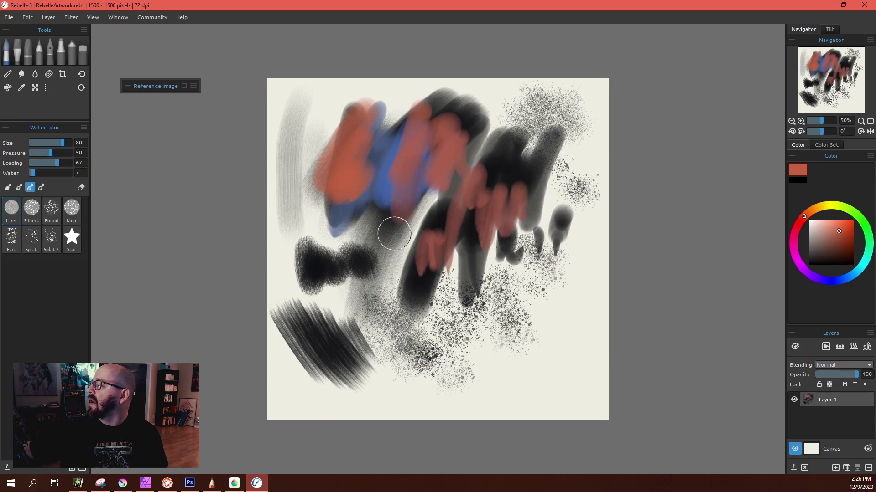
pyautogui.moveTo(375, 211)
pyautogui.mouseDown()
pyautogui.moveTo(406, 140)
pyautogui.moveTo(456, 145)
pyautogui.moveTo(462, 157)
pyautogui.moveTo(489, 144)
pyautogui.moveTo(521, 209)
pyautogui.moveTo(549, 226)
pyautogui.moveTo(579, 345)
pyautogui.moveTo(575, 392)
pyautogui.mouseUp()
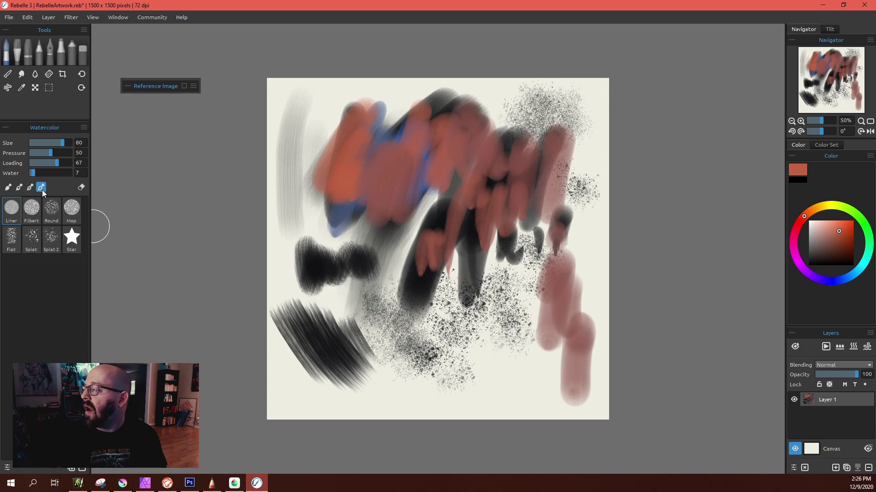
# Add vertical strokes across the left and upper right, grey down the right edge, and a red-grey stroke.
pyautogui.moveTo(299, 125); pyautogui.dragTo(303, 223)
pyautogui.moveTo(319, 112); pyautogui.dragTo(315, 256)
pyautogui.moveTo(338, 148); pyautogui.dragTo(333, 255)
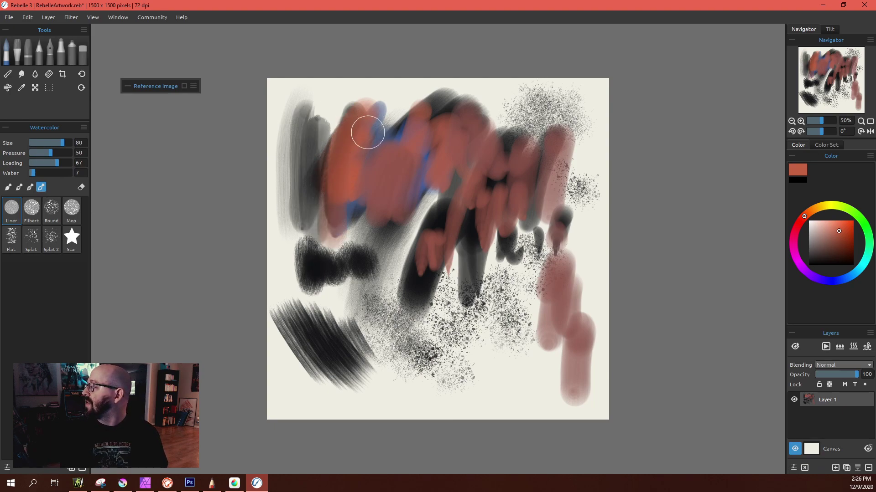
pyautogui.moveTo(368, 133); pyautogui.dragTo(396, 283)
pyautogui.moveTo(524, 89); pyautogui.dragTo(565, 239)
pyautogui.moveTo(588, 96); pyautogui.dragTo(590, 301)
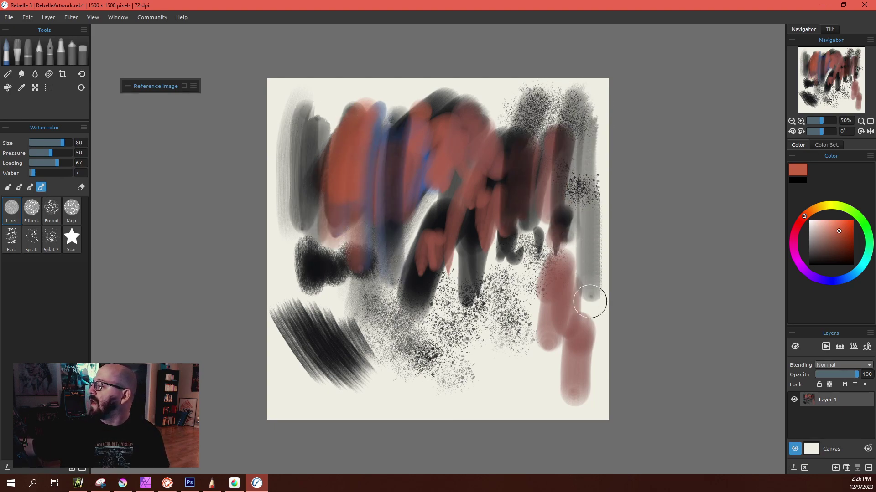
pyautogui.moveTo(600, 178); pyautogui.dragTo(586, 362)
pyautogui.moveTo(562, 265); pyautogui.dragTo(524, 411)
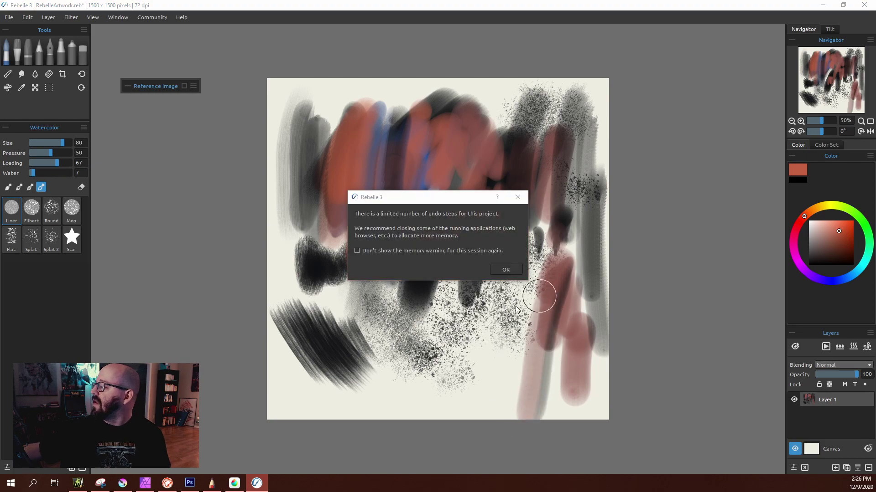
# Close the undo-memory warning and sweep reddish diagonal strokes across the left side of the canvas.
pyautogui.click(505, 270)
pyautogui.moveTo(500, 287); pyautogui.dragTo(485, 365)
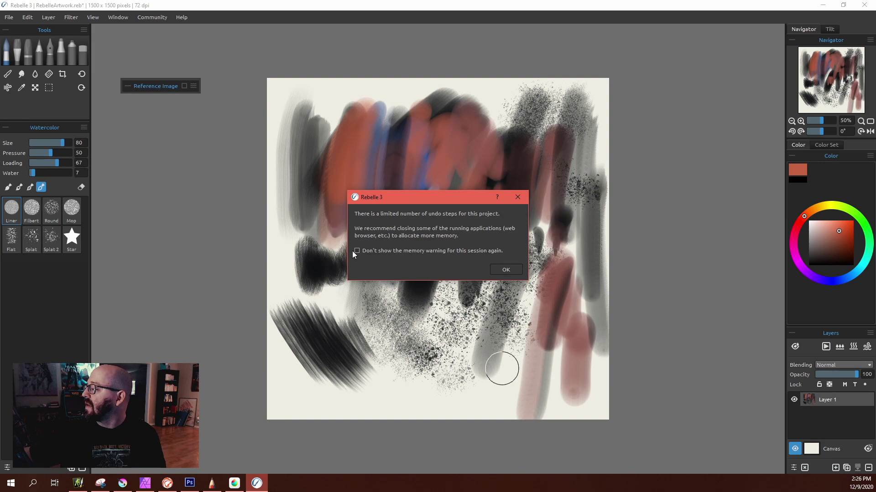
pyautogui.press('Return')
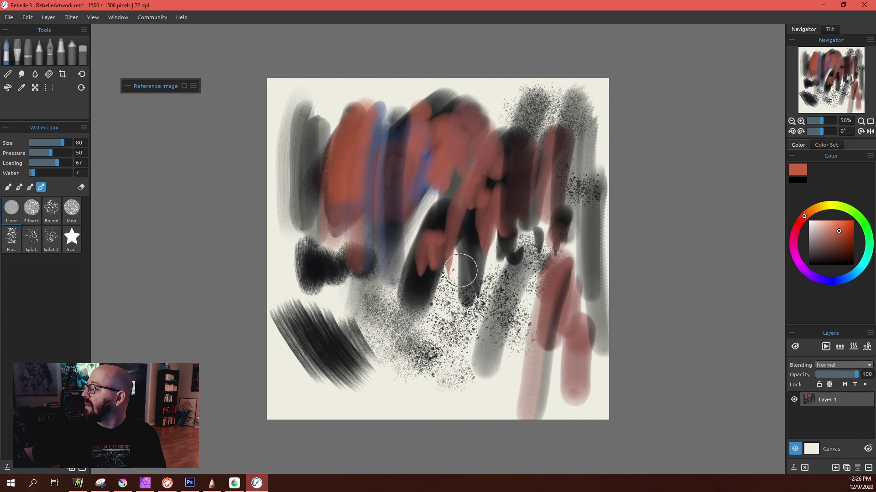
pyautogui.moveTo(461, 271)
pyautogui.mouseDown()
pyautogui.moveTo(402, 295)
pyautogui.moveTo(355, 224)
pyautogui.moveTo(303, 279)
pyautogui.moveTo(358, 151)
pyautogui.moveTo(345, 115)
pyautogui.moveTo(322, 108)
pyautogui.moveTo(313, 146)
pyautogui.moveTo(369, 201)
pyautogui.mouseUp()
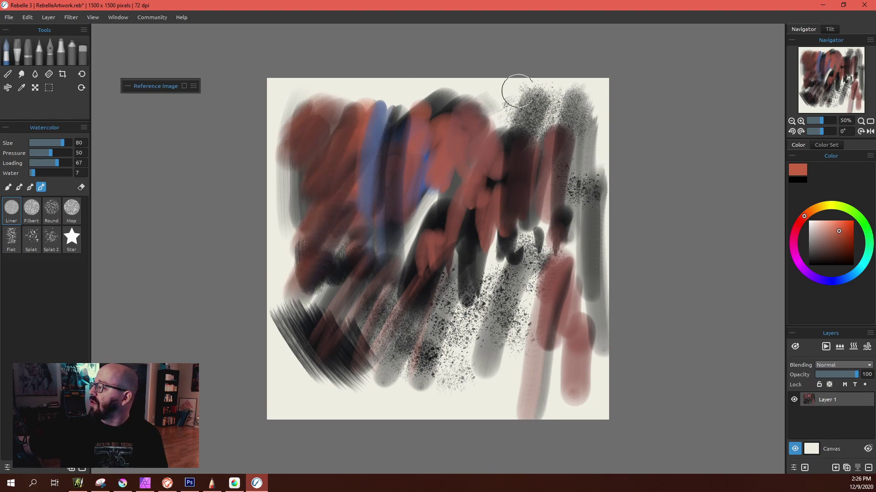
pyautogui.moveTo(361, 98); pyautogui.dragTo(292, 196)
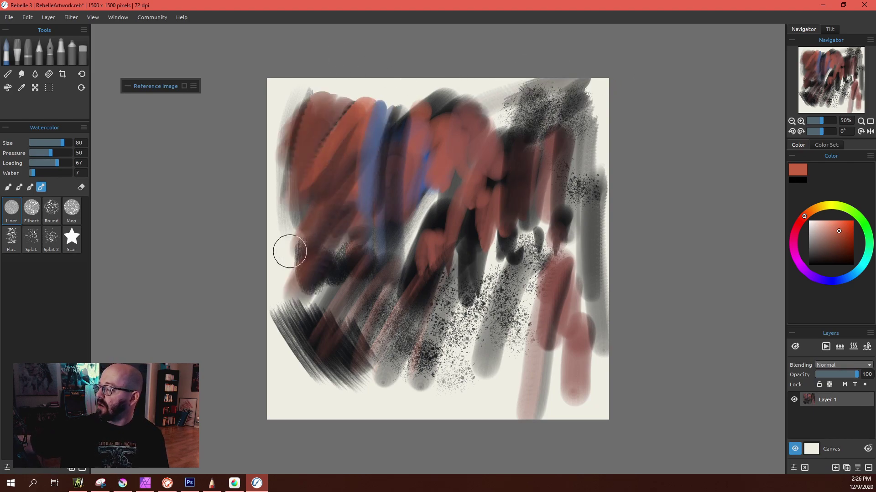
pyautogui.moveTo(289, 251)
pyautogui.mouseDown()
pyautogui.moveTo(374, 86)
pyautogui.moveTo(356, 313)
pyautogui.moveTo(418, 111)
pyautogui.moveTo(342, 278)
pyautogui.moveTo(399, 141)
pyautogui.moveTo(340, 200)
pyautogui.moveTo(381, 227)
pyautogui.moveTo(374, 290)
pyautogui.moveTo(397, 398)
pyautogui.mouseUp()
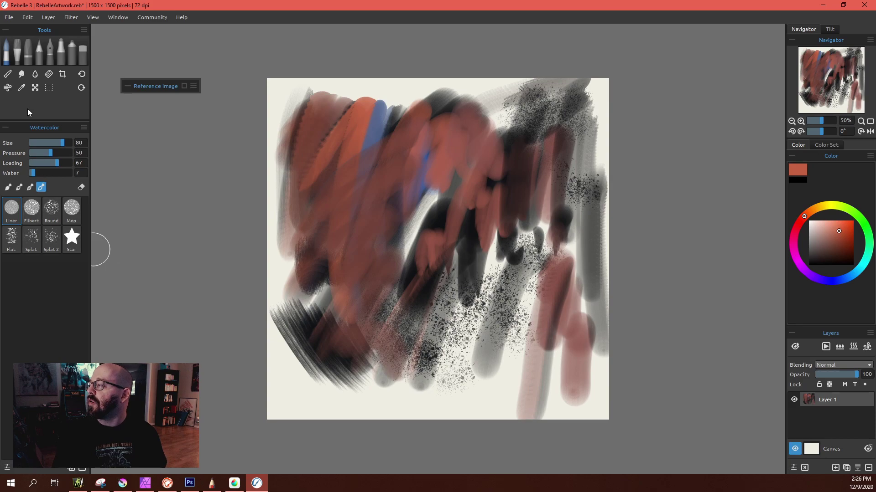
# Show wet areas and spread water along the left edge and bottom-left corner, using Wet 1.
pyautogui.click(34, 74)
pyautogui.hotkey('ctrl', 'w')
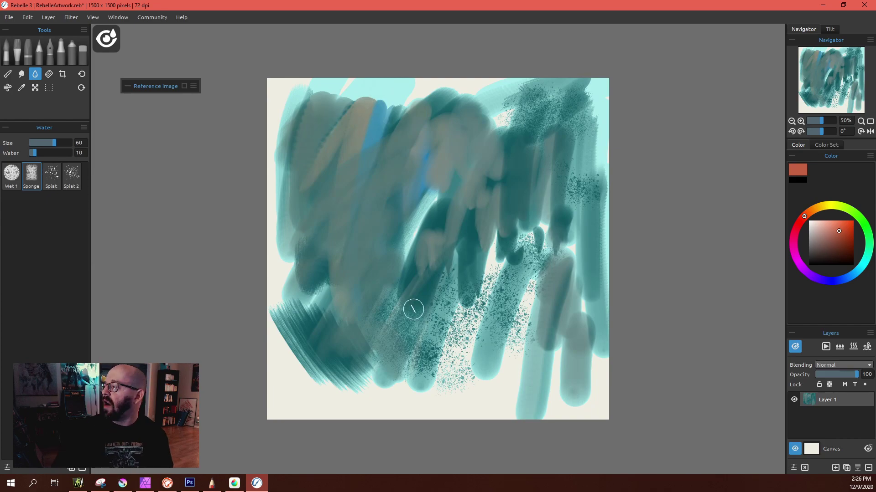
pyautogui.moveTo(307, 293)
pyautogui.mouseDown()
pyautogui.moveTo(311, 251)
pyautogui.moveTo(261, 298)
pyautogui.moveTo(298, 176)
pyautogui.mouseUp()
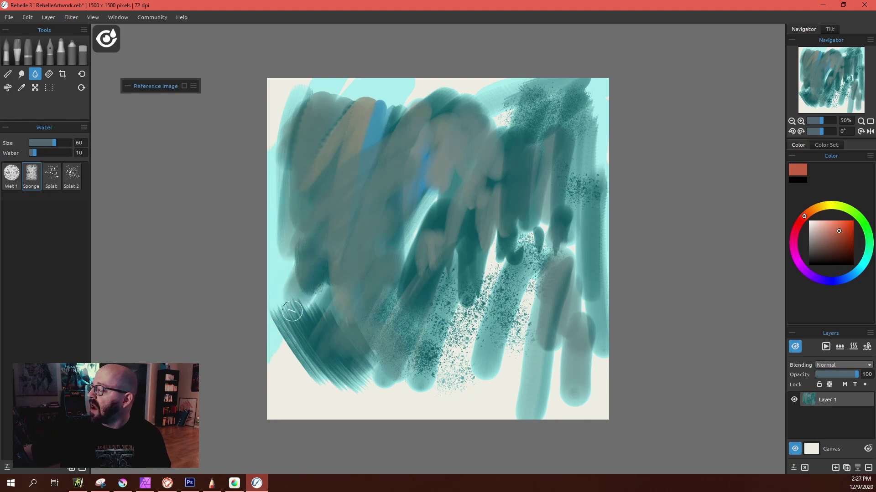
pyautogui.moveTo(273, 347)
pyautogui.mouseDown()
pyautogui.moveTo(289, 401)
pyautogui.moveTo(375, 364)
pyautogui.moveTo(426, 401)
pyautogui.moveTo(488, 296)
pyautogui.mouseUp()
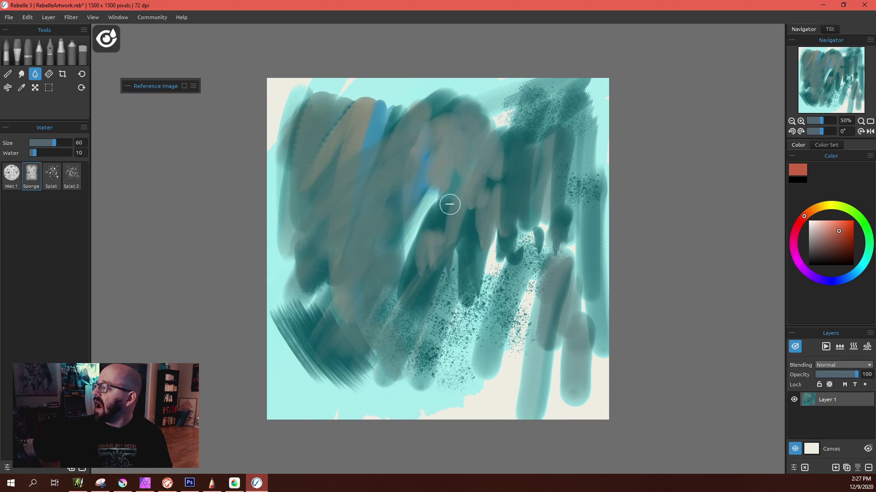
pyautogui.click(21, 171)
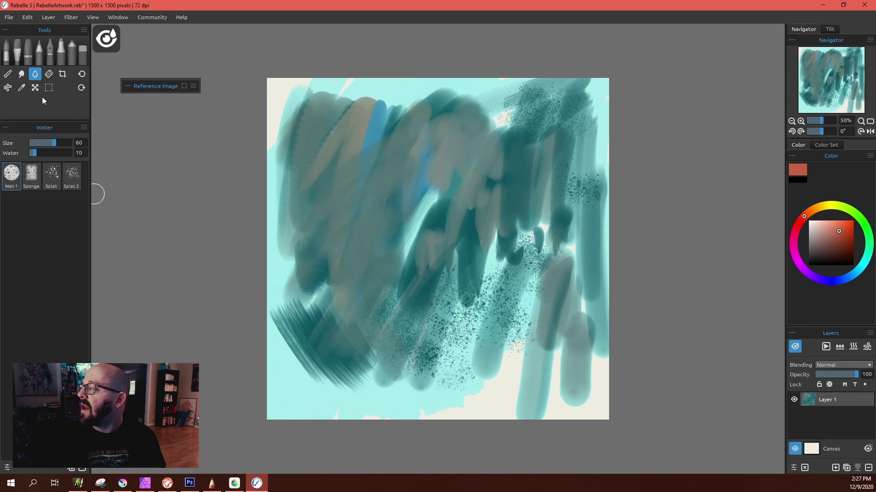
# Scrub a red Sponge patch and a Texture 2 stroke into the upper left, then select Blow.
pyautogui.click(50, 75)
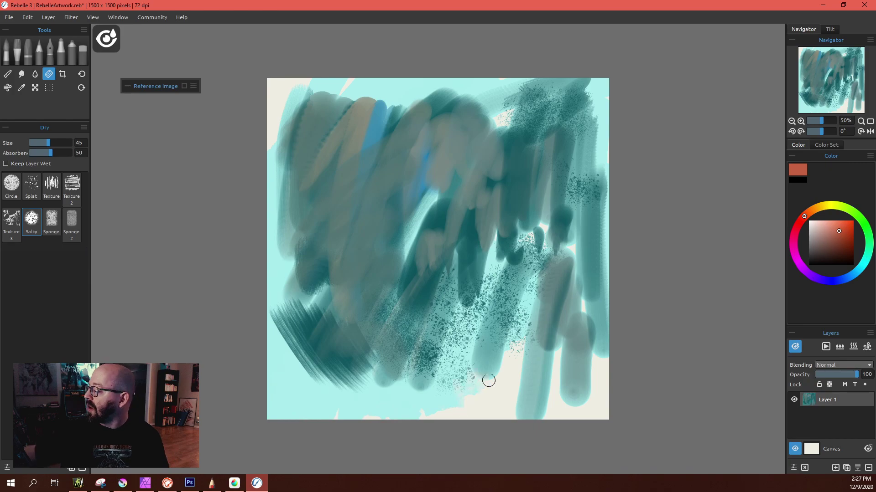
pyautogui.click(51, 221)
pyautogui.moveTo(306, 98); pyautogui.dragTo(284, 162)
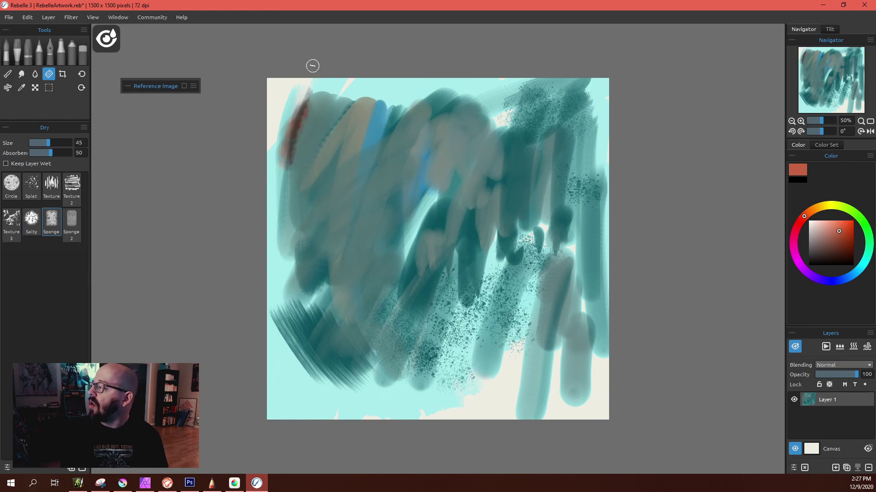
pyautogui.moveTo(306, 91)
pyautogui.mouseDown()
pyautogui.moveTo(313, 107)
pyautogui.moveTo(299, 189)
pyautogui.moveTo(328, 133)
pyautogui.moveTo(304, 127)
pyautogui.moveTo(343, 133)
pyautogui.moveTo(314, 132)
pyautogui.mouseUp()
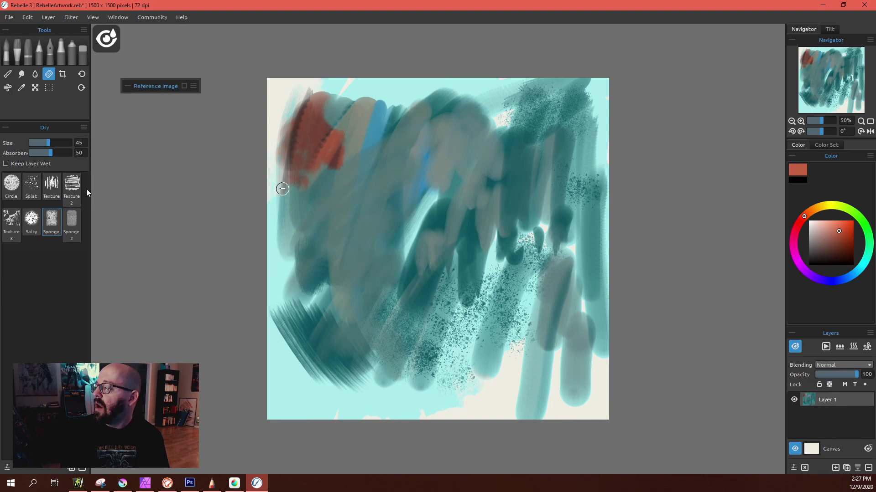
pyautogui.click(72, 187)
pyautogui.moveTo(302, 173)
pyautogui.mouseDown()
pyautogui.moveTo(308, 238)
pyautogui.moveTo(377, 188)
pyautogui.moveTo(378, 218)
pyautogui.mouseUp()
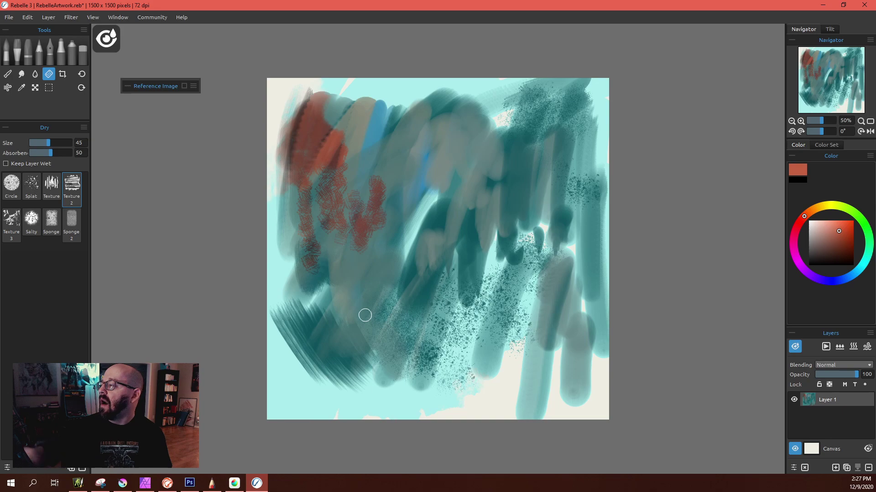
pyautogui.click(8, 88)
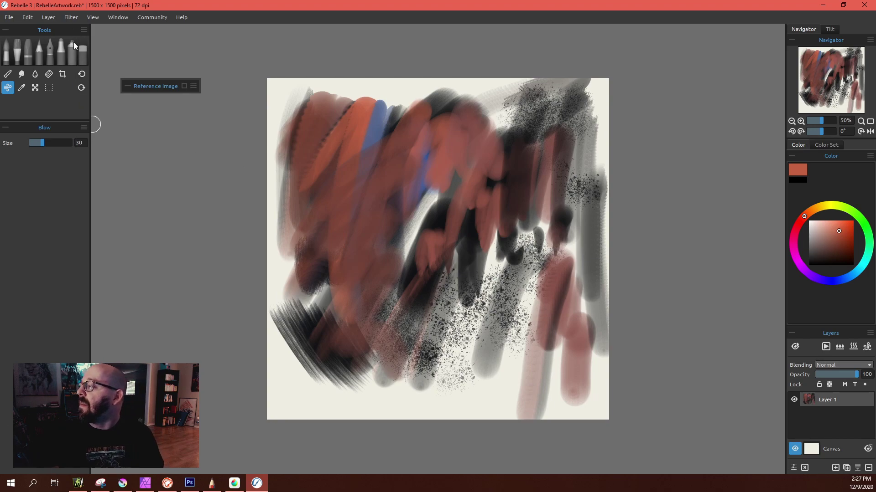
# Switch to acrylic and paint thin red strokes across the top-left and blue area.
pyautogui.click(7, 74)
pyautogui.click(32, 182)
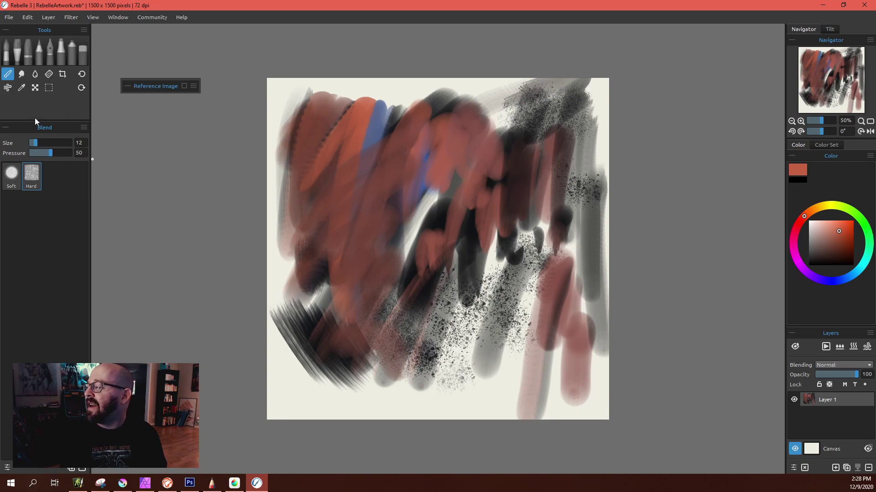
pyautogui.click(11, 175)
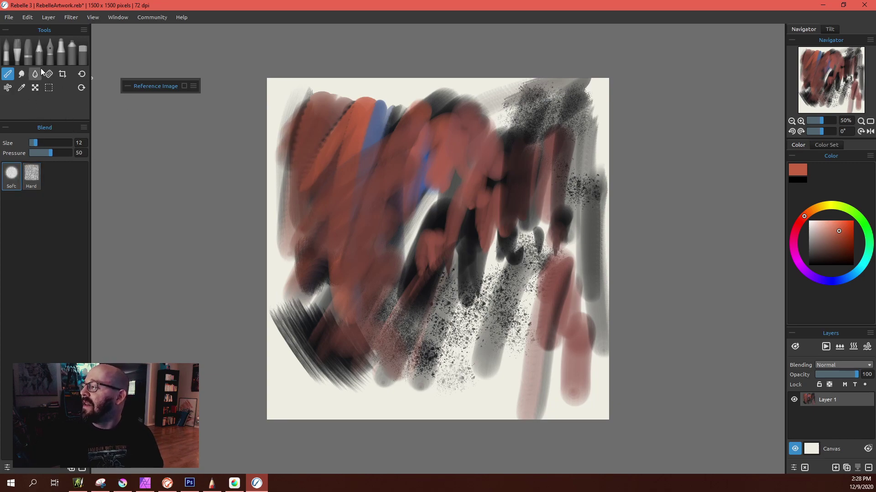
pyautogui.click(19, 52)
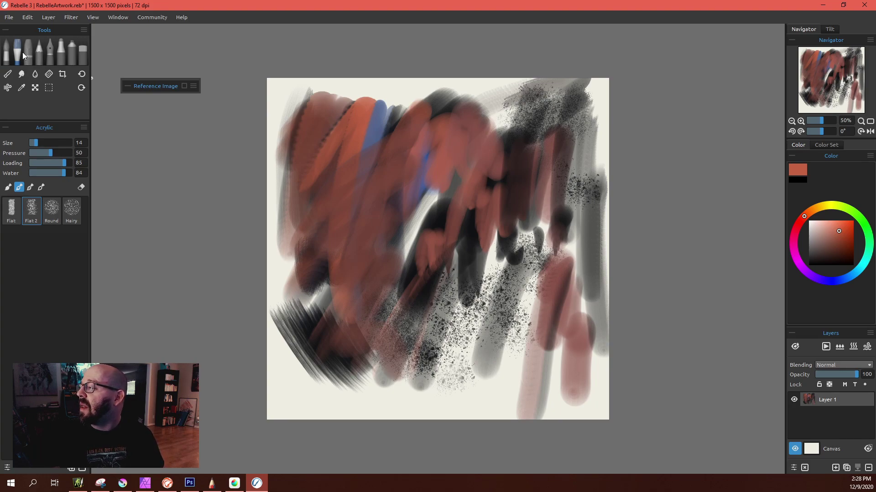
pyautogui.moveTo(341, 88); pyautogui.dragTo(280, 156)
pyautogui.moveTo(357, 93)
pyautogui.mouseDown()
pyautogui.moveTo(328, 116)
pyautogui.moveTo(343, 106)
pyautogui.moveTo(360, 109)
pyautogui.mouseUp()
pyautogui.moveTo(419, 98); pyautogui.dragTo(402, 139)
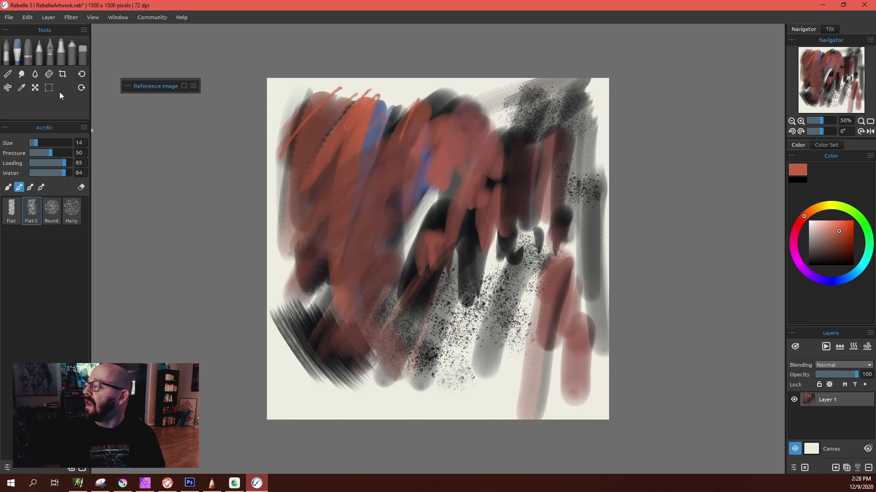
# At size 75, paint broad orange-red bands down the lower middle, then show wet paint.
pyautogui.click(60, 143)
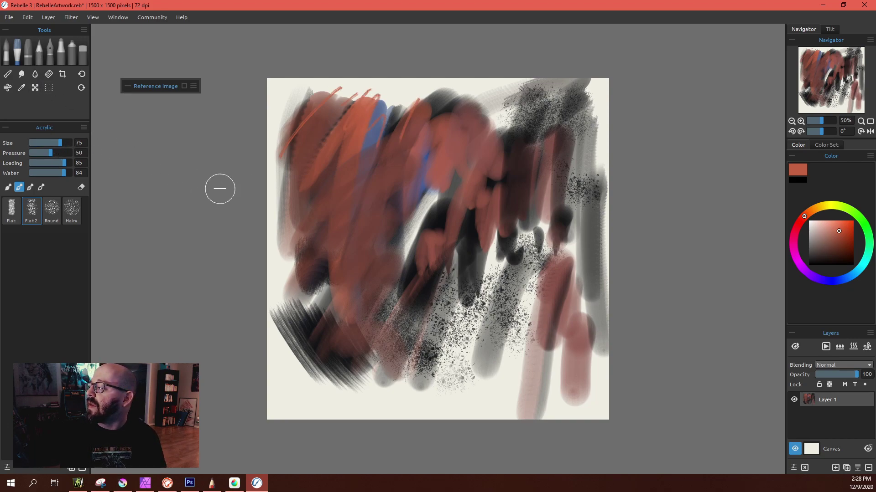
pyautogui.moveTo(388, 273)
pyautogui.mouseDown()
pyautogui.moveTo(401, 346)
pyautogui.moveTo(426, 409)
pyautogui.mouseUp()
pyautogui.moveTo(442, 271); pyautogui.dragTo(467, 363)
pyautogui.moveTo(471, 397)
pyautogui.mouseDown()
pyautogui.moveTo(491, 334)
pyautogui.moveTo(511, 341)
pyautogui.moveTo(558, 306)
pyautogui.mouseUp()
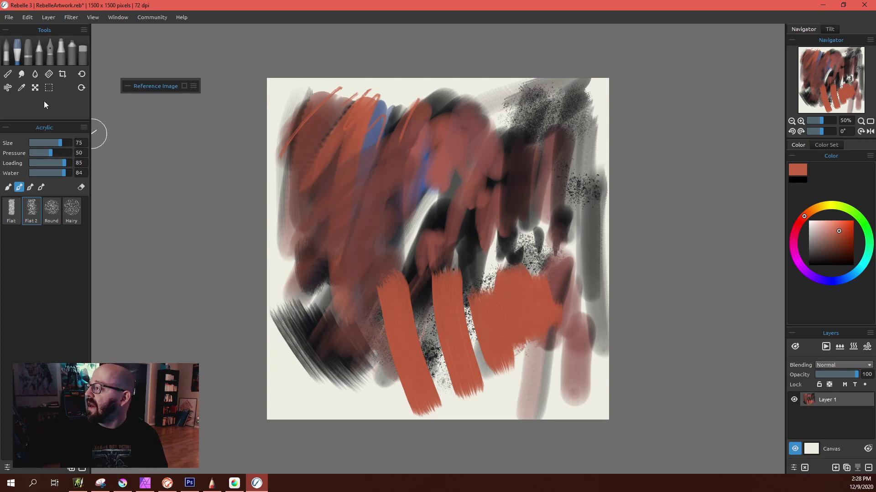
pyautogui.click(35, 74)
pyautogui.press('w')
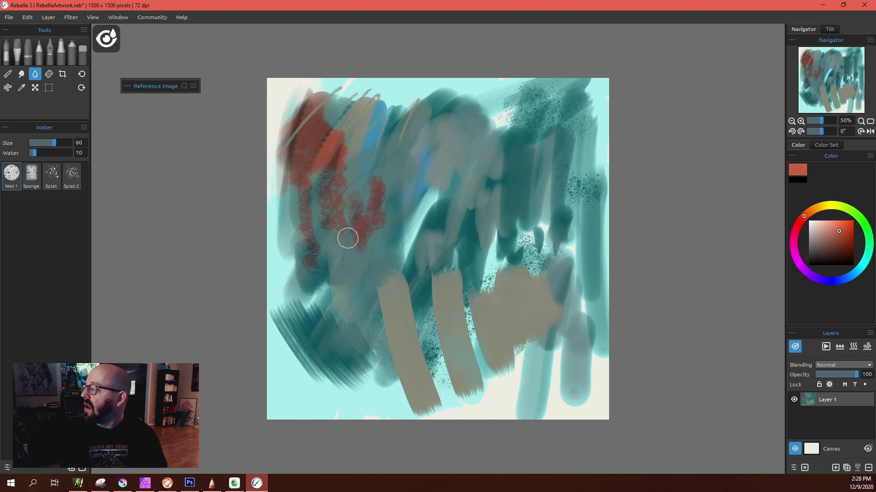
# Smudge the orange block's edges into the dark and grey strokes with Smudge 1 at size 76.
pyautogui.press('w')
pyautogui.click(21, 74)
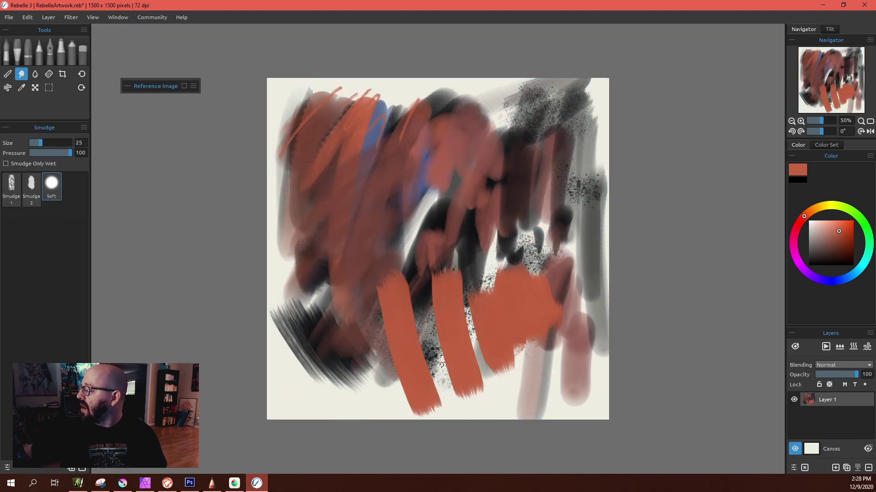
pyautogui.moveTo(444, 370); pyautogui.dragTo(464, 400)
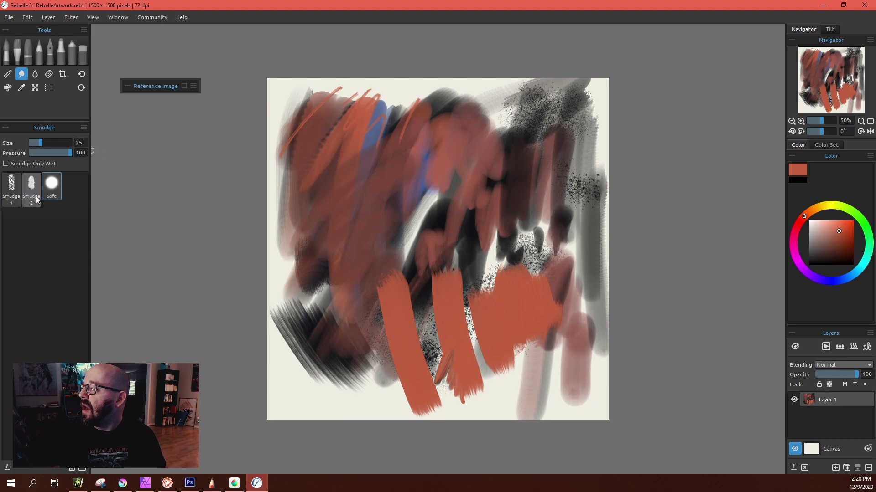
pyautogui.click(18, 184)
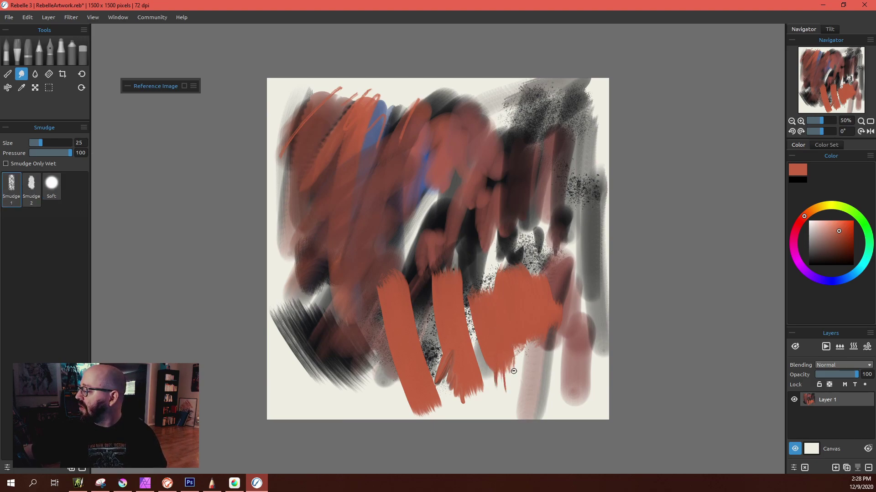
pyautogui.press(']')
pyautogui.press(']')
pyautogui.press(']')
pyautogui.press(']')
pyautogui.press(']')
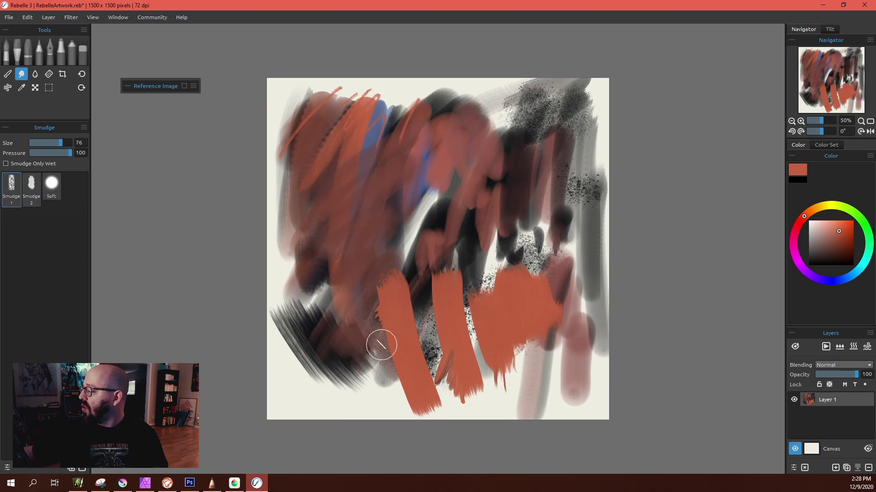
pyautogui.moveTo(388, 368)
pyautogui.mouseDown()
pyautogui.moveTo(406, 352)
pyautogui.moveTo(429, 371)
pyautogui.moveTo(434, 348)
pyautogui.mouseUp()
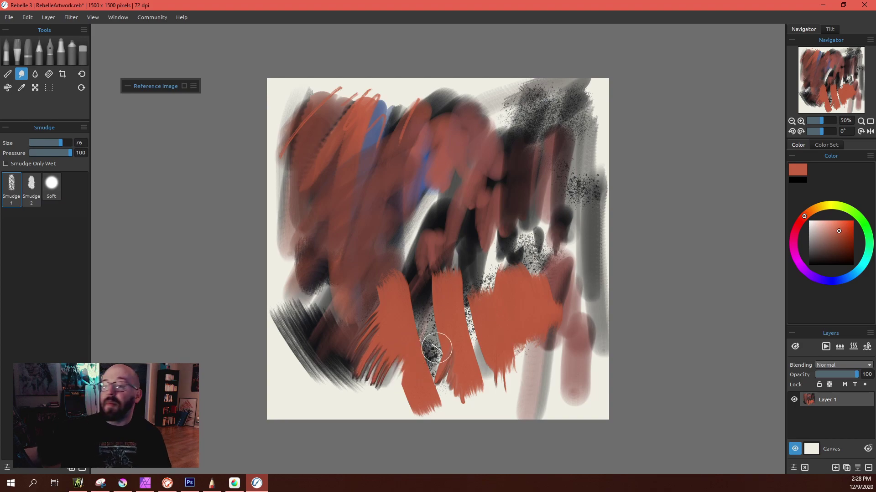
pyautogui.moveTo(486, 292)
pyautogui.mouseDown()
pyautogui.moveTo(463, 293)
pyautogui.moveTo(502, 259)
pyautogui.moveTo(499, 278)
pyautogui.moveTo(461, 287)
pyautogui.mouseUp()
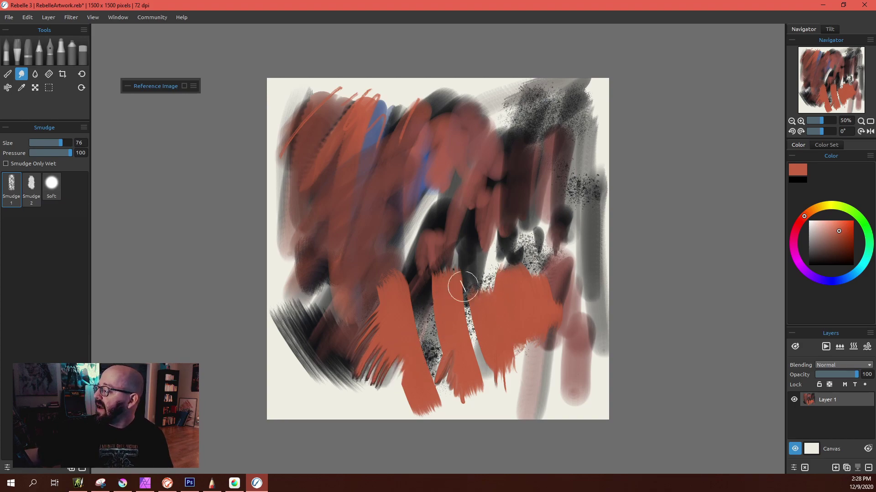
pyautogui.moveTo(567, 237); pyautogui.dragTo(476, 285)
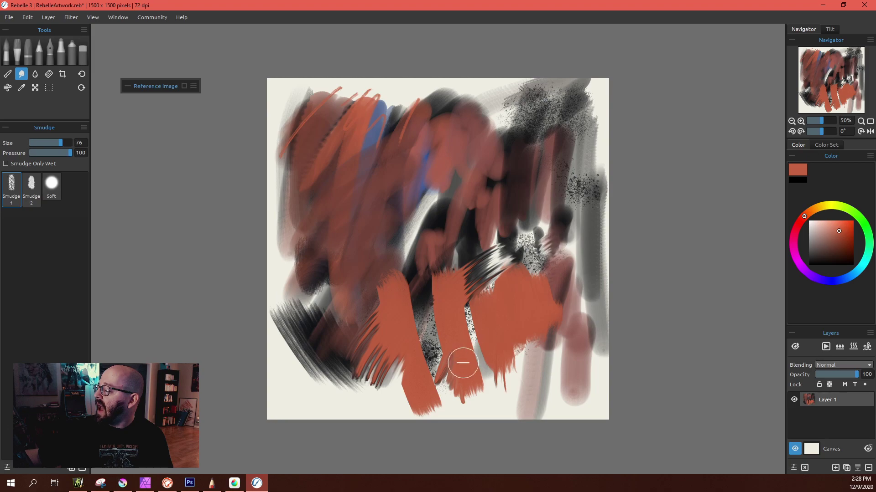
pyautogui.moveTo(520, 309)
pyautogui.mouseDown()
pyautogui.moveTo(623, 219)
pyautogui.moveTo(530, 227)
pyautogui.mouseUp()
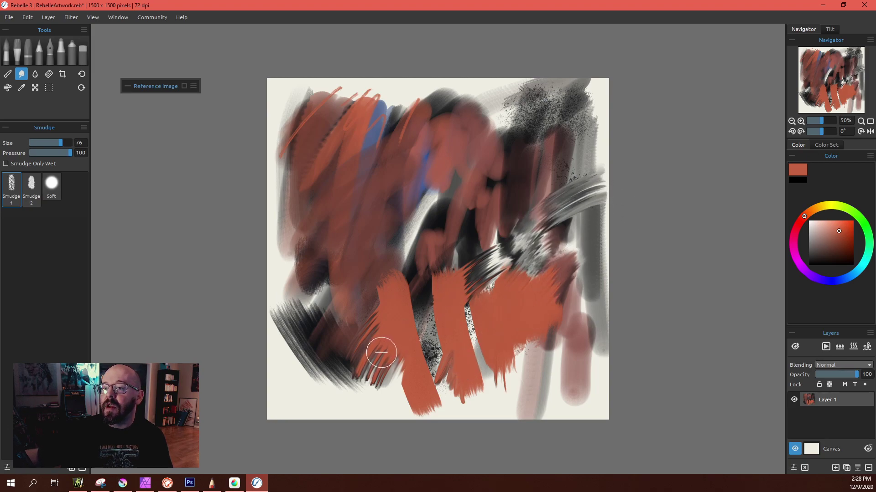
# Smear the upper-left and left-edge strokes using the Smudge 2 and Soft presets.
pyautogui.moveTo(296, 107); pyautogui.dragTo(293, 172)
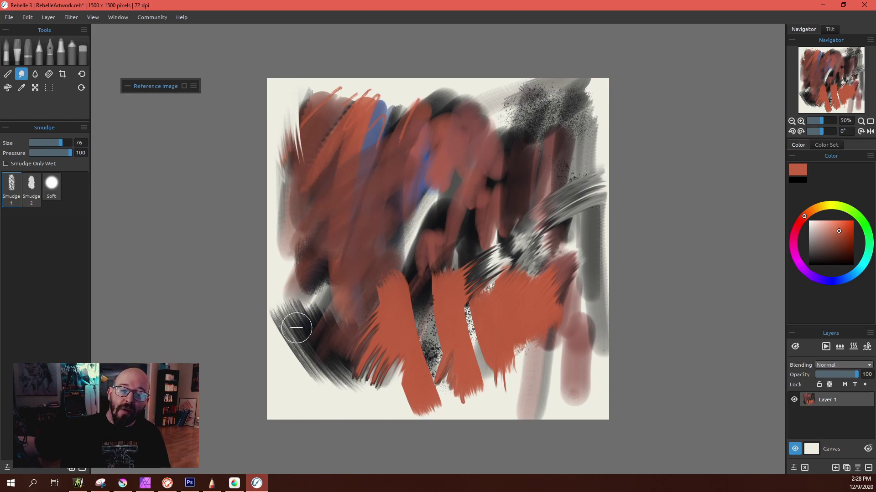
pyautogui.click(31, 187)
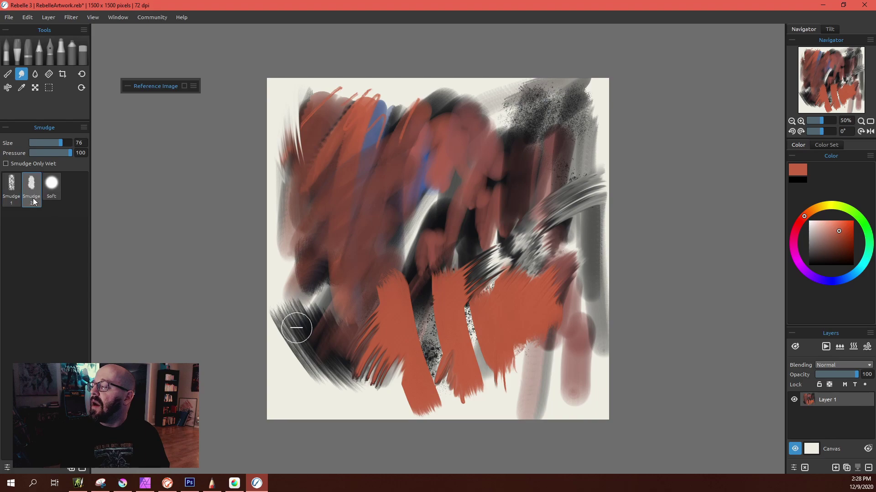
pyautogui.moveTo(383, 98)
pyautogui.mouseDown()
pyautogui.moveTo(352, 174)
pyautogui.moveTo(420, 84)
pyautogui.moveTo(449, 78)
pyautogui.mouseUp()
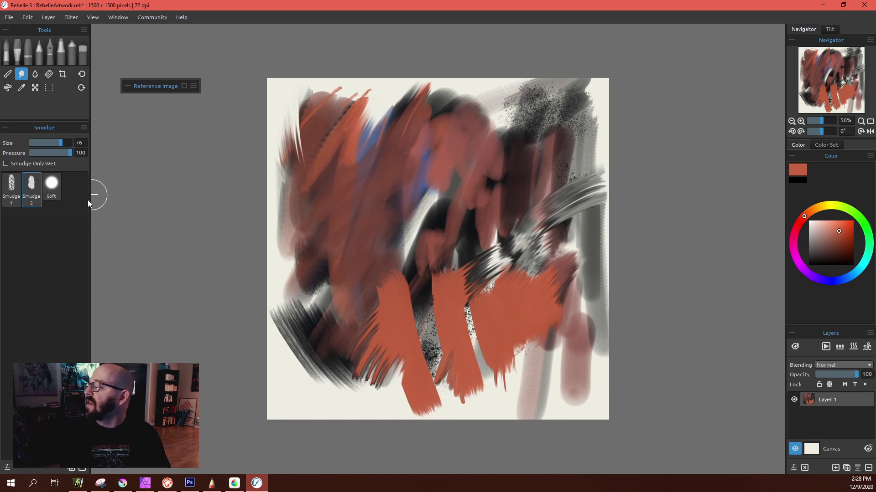
pyautogui.click(56, 184)
pyautogui.moveTo(336, 151)
pyautogui.mouseDown()
pyautogui.moveTo(348, 121)
pyautogui.moveTo(339, 185)
pyautogui.moveTo(307, 152)
pyautogui.moveTo(303, 280)
pyautogui.moveTo(299, 256)
pyautogui.mouseUp()
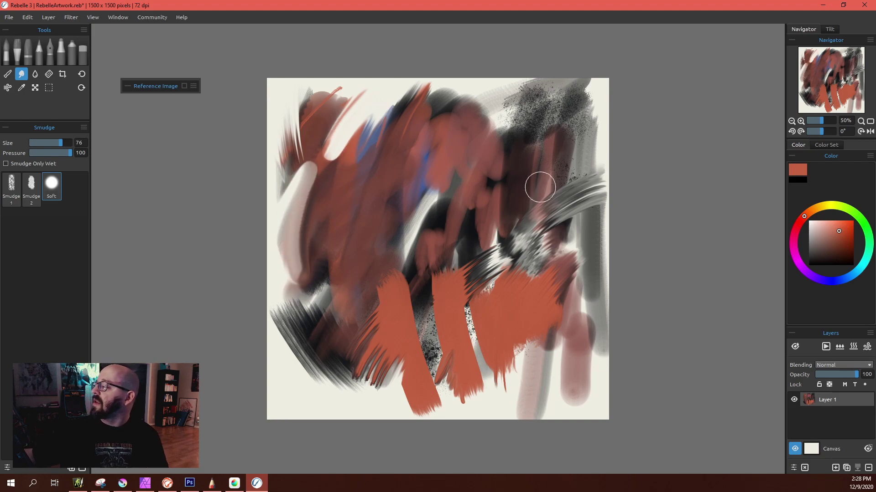
# Dry the upper-left red texture, then soften that patch with water before selecting Blow.
pyautogui.click(48, 73)
pyautogui.moveTo(370, 163)
pyautogui.mouseDown()
pyautogui.moveTo(333, 220)
pyautogui.moveTo(379, 133)
pyautogui.moveTo(345, 142)
pyautogui.moveTo(334, 170)
pyautogui.mouseUp()
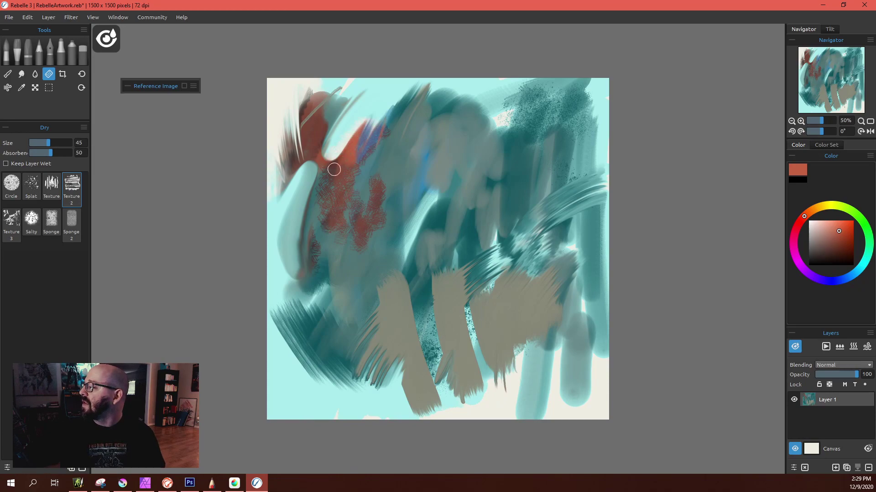
pyautogui.click(35, 73)
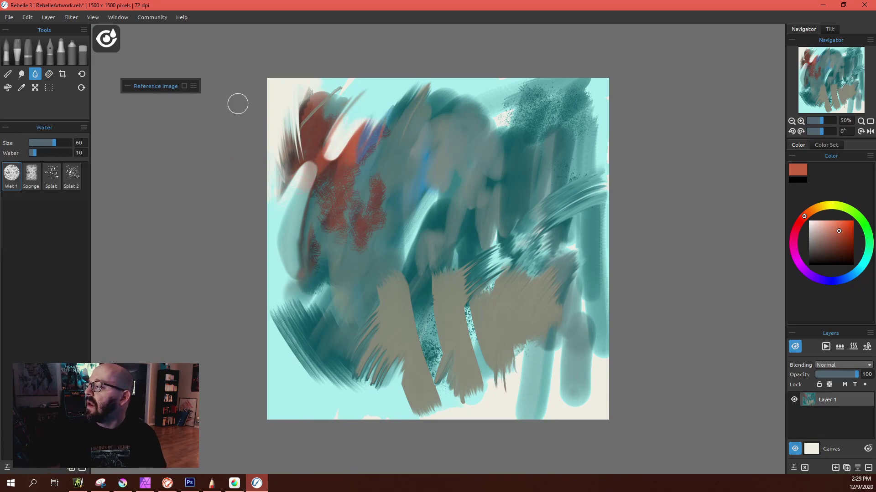
pyautogui.moveTo(334, 136)
pyautogui.mouseDown()
pyautogui.moveTo(311, 195)
pyautogui.moveTo(339, 164)
pyautogui.moveTo(361, 157)
pyautogui.moveTo(366, 206)
pyautogui.mouseUp()
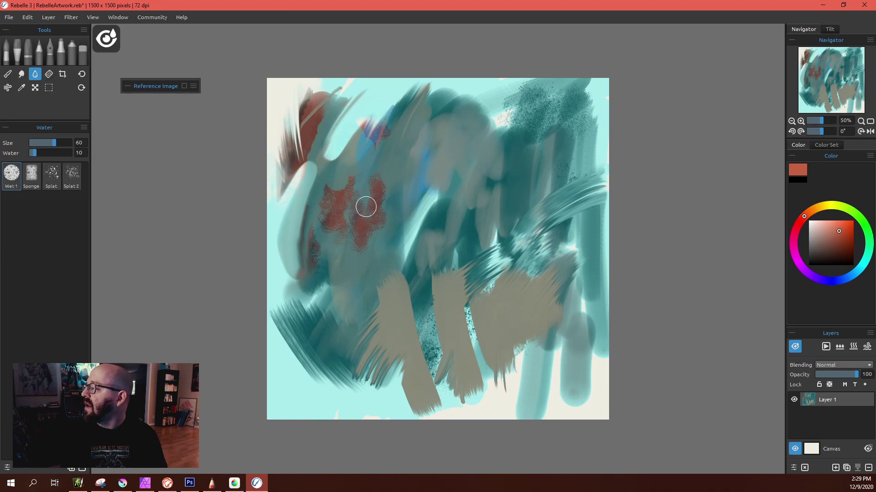
pyautogui.click(9, 88)
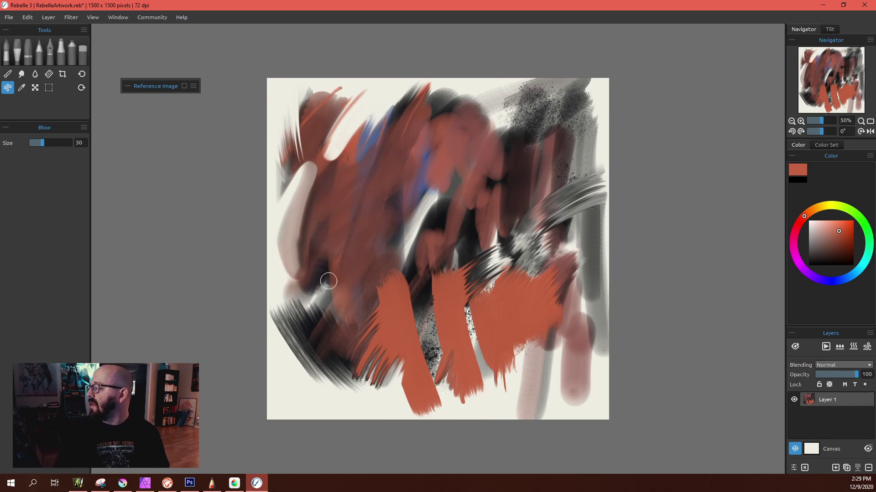
# Blow the orange paint to widen the dark stripe and enlarge the Blow brush to 72.
pyautogui.scroll(5, 328, 281)
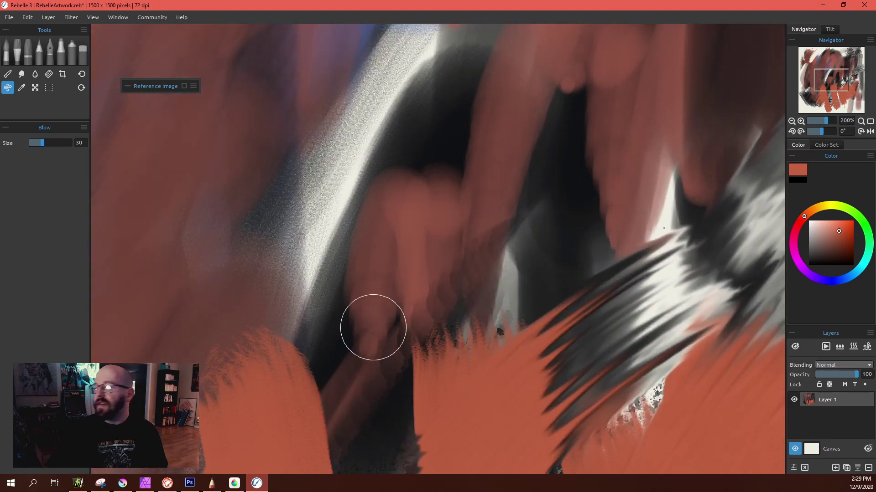
pyautogui.moveTo(282, 336)
pyautogui.mouseDown()
pyautogui.moveTo(281, 318)
pyautogui.moveTo(289, 371)
pyautogui.moveTo(303, 307)
pyautogui.moveTo(313, 321)
pyautogui.mouseUp()
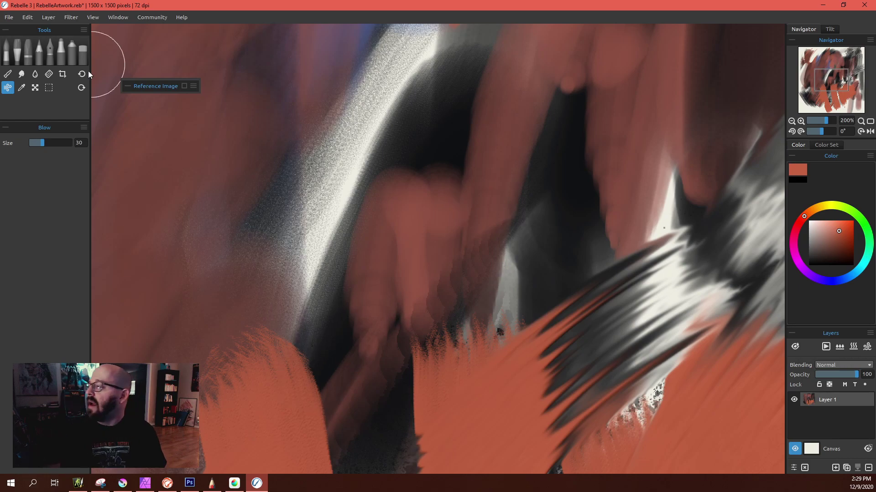
pyautogui.press(']')
pyautogui.press(']')
pyautogui.press(']')
pyautogui.press(']')
pyautogui.press(']')
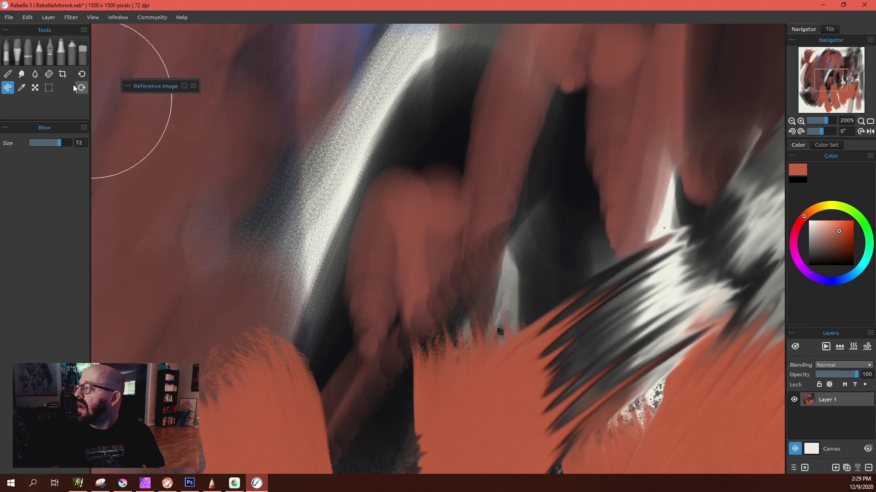
# With Water at 69, smear dark watercolour across the central and right white streaks, then zoom out.
pyautogui.click(7, 55)
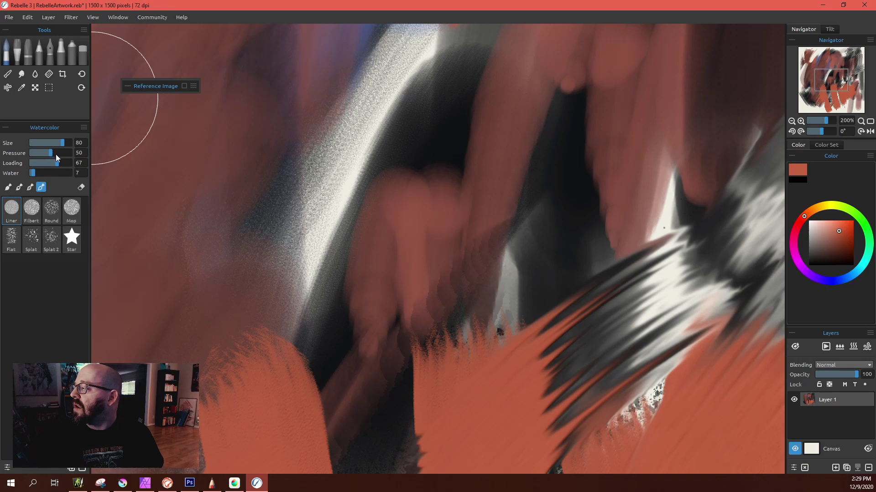
pyautogui.click(58, 174)
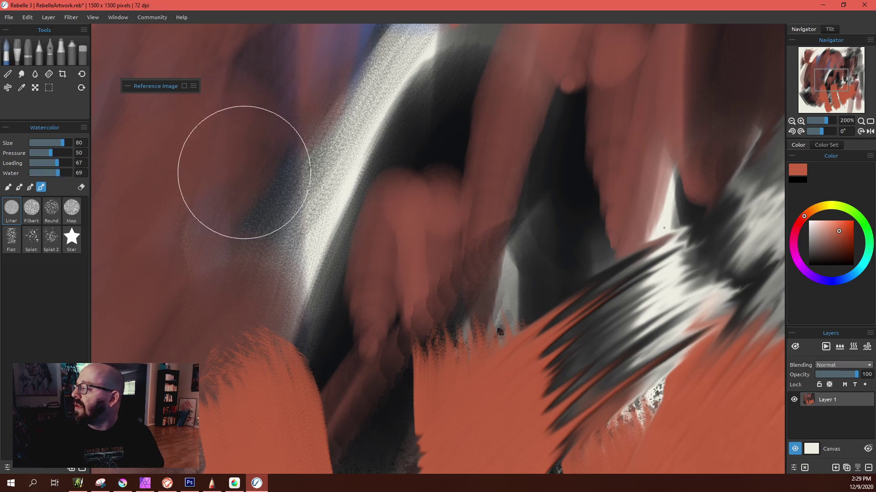
pyautogui.moveTo(234, 260)
pyautogui.mouseDown()
pyautogui.moveTo(293, 166)
pyautogui.moveTo(435, 133)
pyautogui.moveTo(359, 259)
pyautogui.moveTo(338, 181)
pyautogui.moveTo(337, 256)
pyautogui.moveTo(401, 175)
pyautogui.moveTo(418, 296)
pyautogui.moveTo(466, 346)
pyautogui.moveTo(539, 306)
pyautogui.mouseUp()
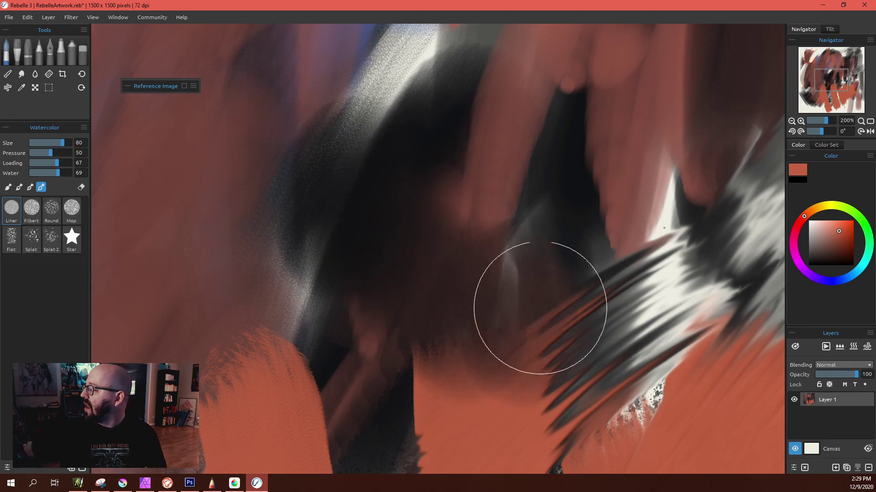
pyautogui.click(37, 207)
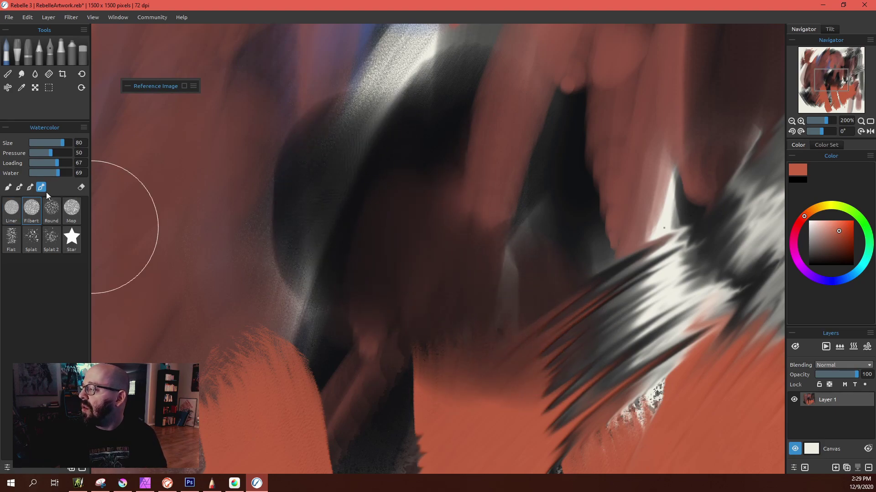
pyautogui.moveTo(616, 364)
pyautogui.mouseDown()
pyautogui.moveTo(656, 268)
pyautogui.moveTo(654, 238)
pyautogui.moveTo(598, 368)
pyautogui.mouseUp()
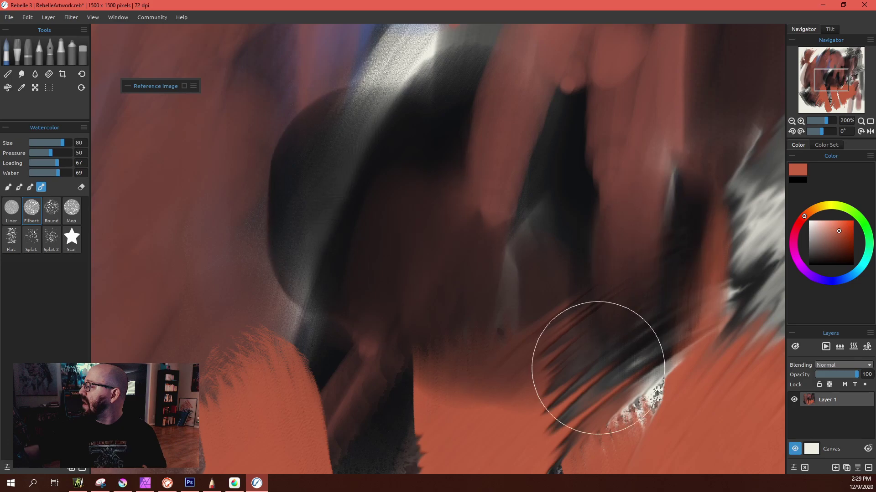
pyautogui.hotkey('ctrl', '-')
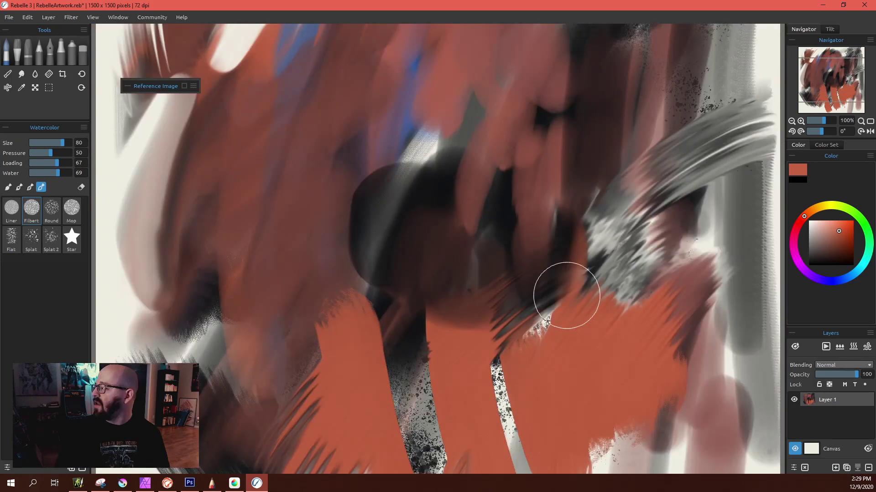
pyautogui.hotkey('ctrl', '-')
pyautogui.hotkey('ctrl', '-')
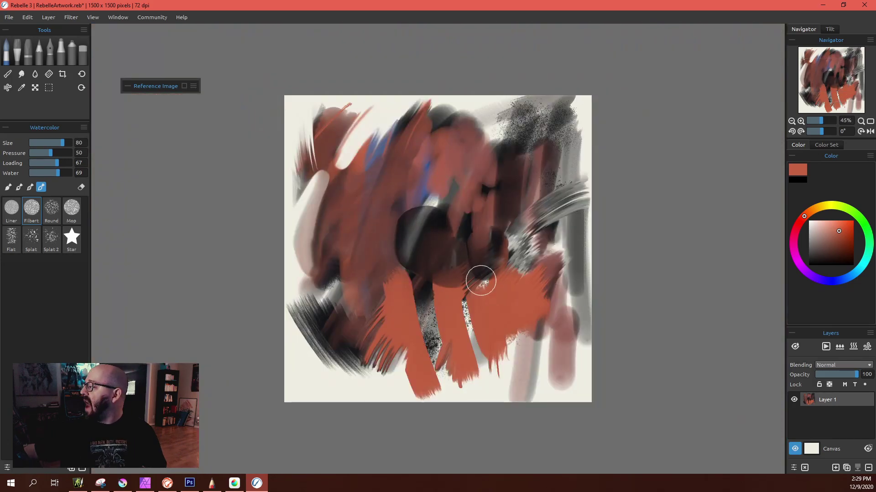
# Darken the centre, zoom back in, and blow the dark wet paint upward and down-left into the reds.
pyautogui.moveTo(481, 280); pyautogui.dragTo(437, 251)
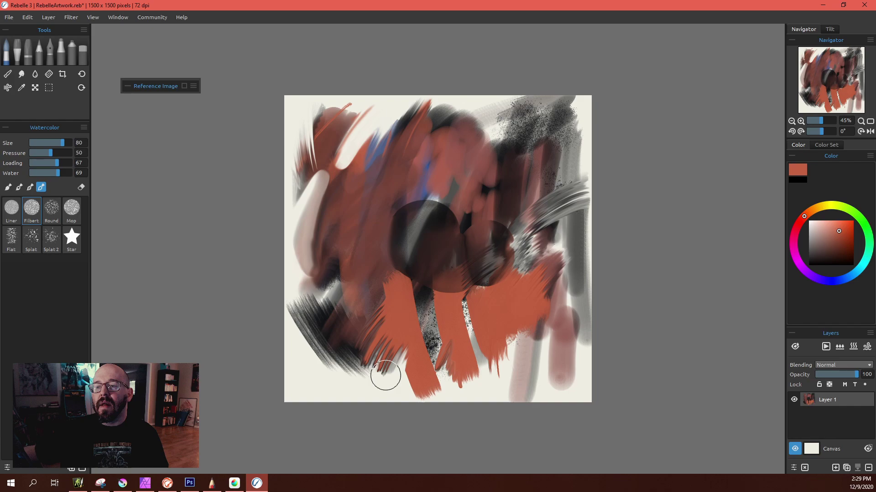
pyautogui.hotkey('ctrl', '+')
pyautogui.hotkey('ctrl', '+')
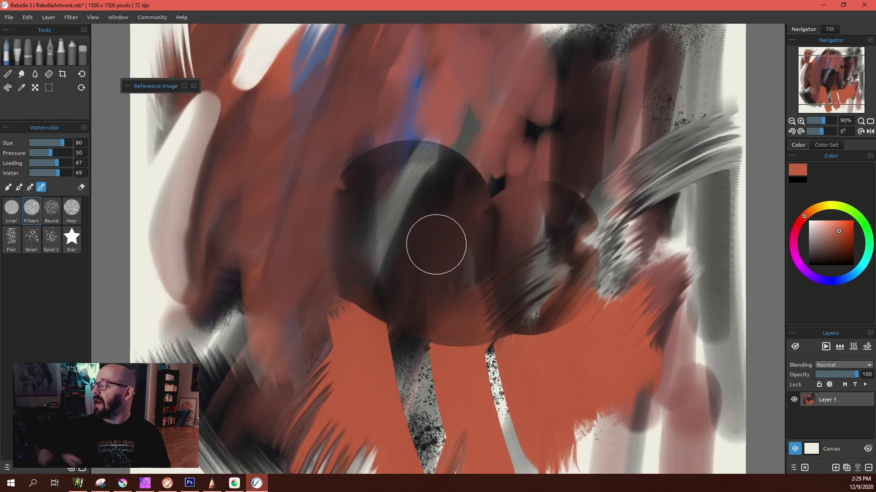
pyautogui.click(8, 88)
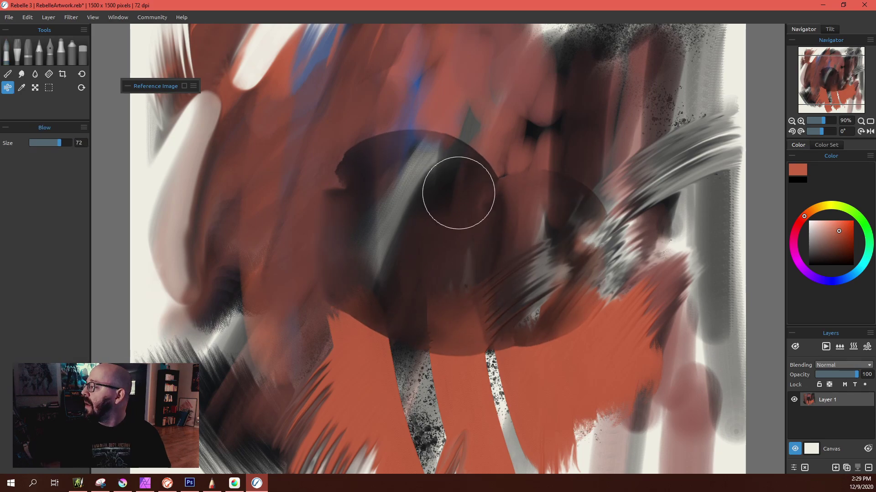
pyautogui.moveTo(458, 192); pyautogui.dragTo(528, 102)
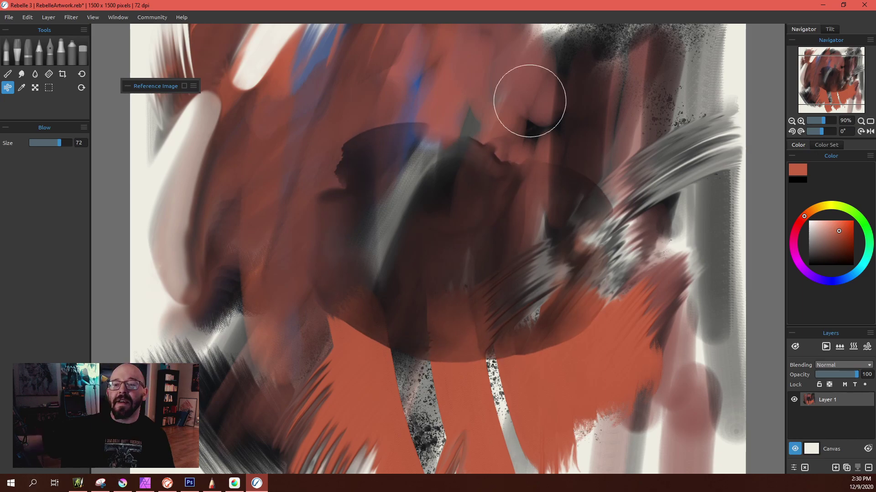
pyautogui.moveTo(530, 100); pyautogui.dragTo(418, 307)
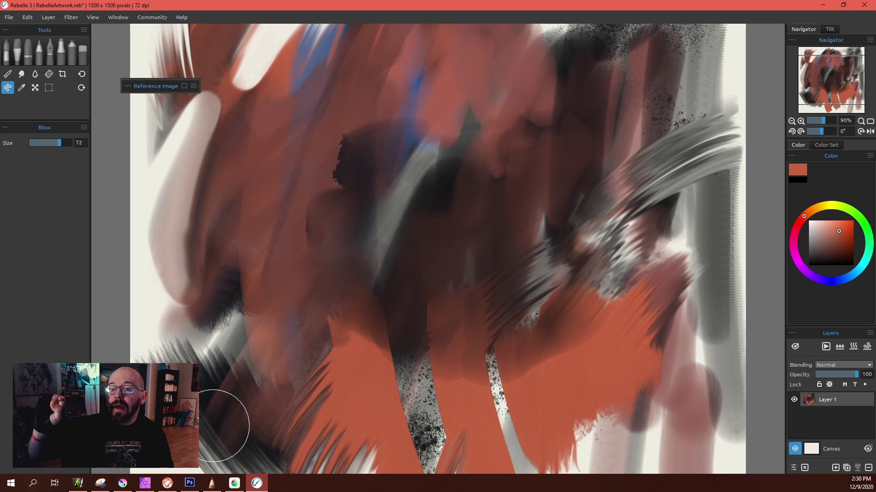
pyautogui.press('w')
pyautogui.hotkey('ctrl', 'w')
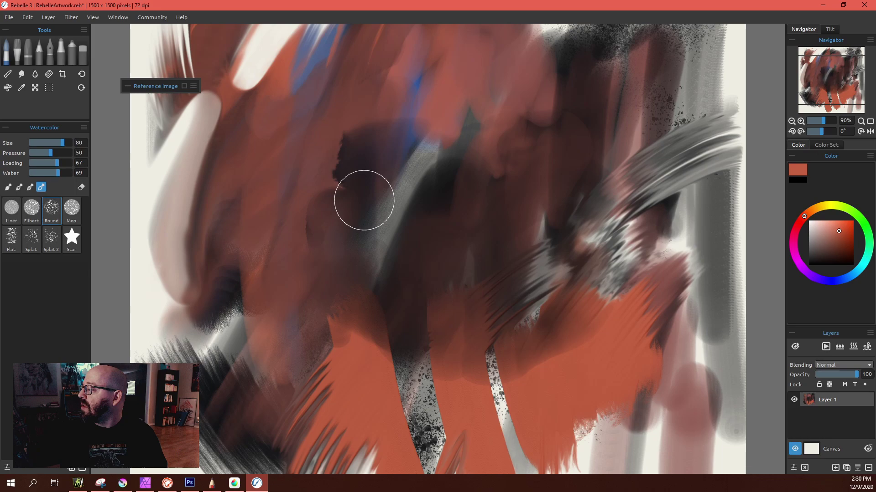
# Switch the colour to teal, then undo the textured strokes along the left edge.
pyautogui.click(858, 271)
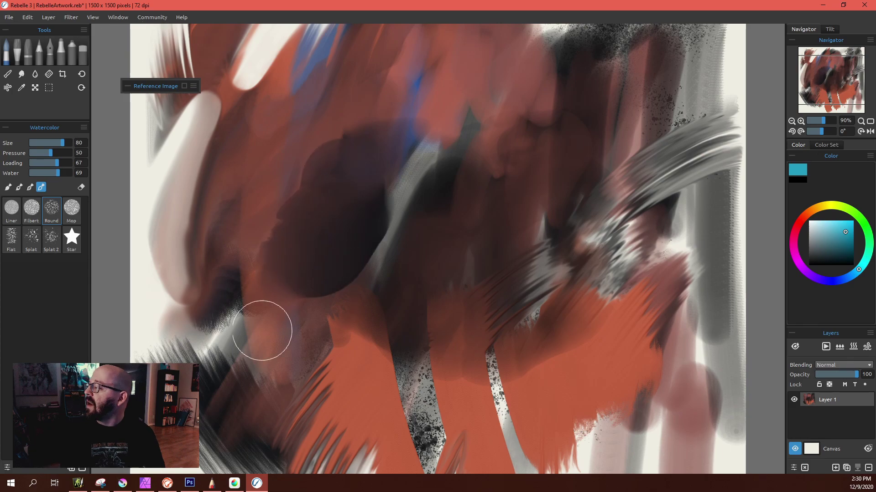
pyautogui.moveTo(164, 178); pyautogui.dragTo(162, 328)
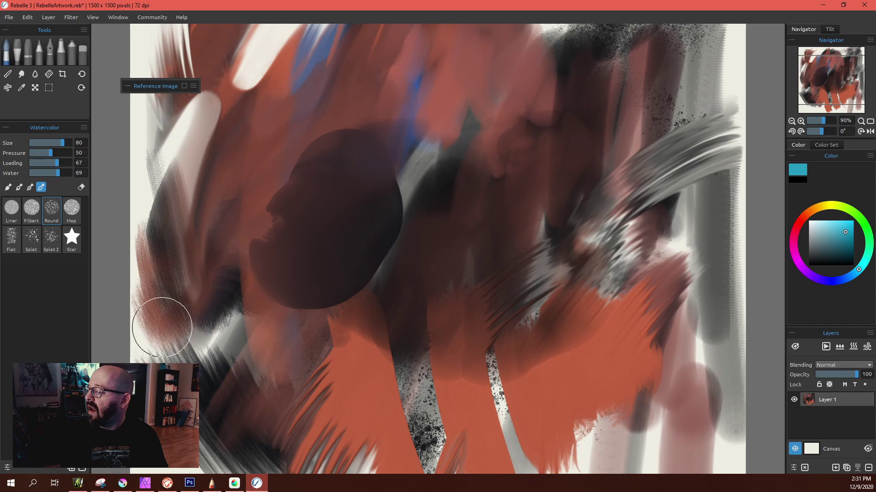
pyautogui.hotkey('ctrl', 'z')
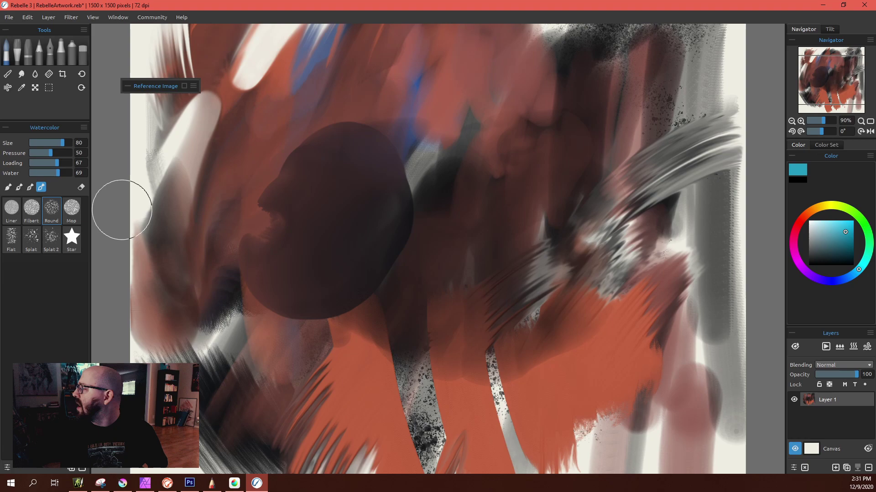
pyautogui.hotkey('ctrl', 'z')
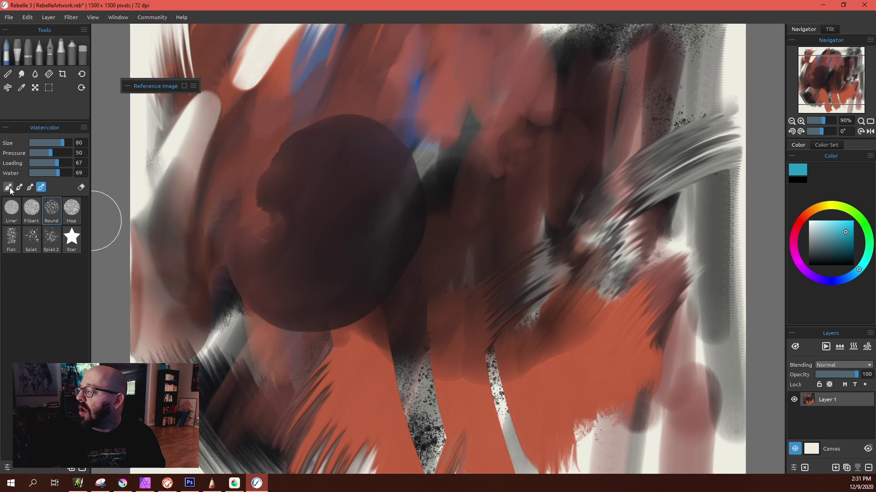
# Paint a broad teal stroke down the left side, then smear it rightward into the dark brown at 150%.
pyautogui.click(19, 186)
pyautogui.moveTo(184, 246); pyautogui.dragTo(196, 337)
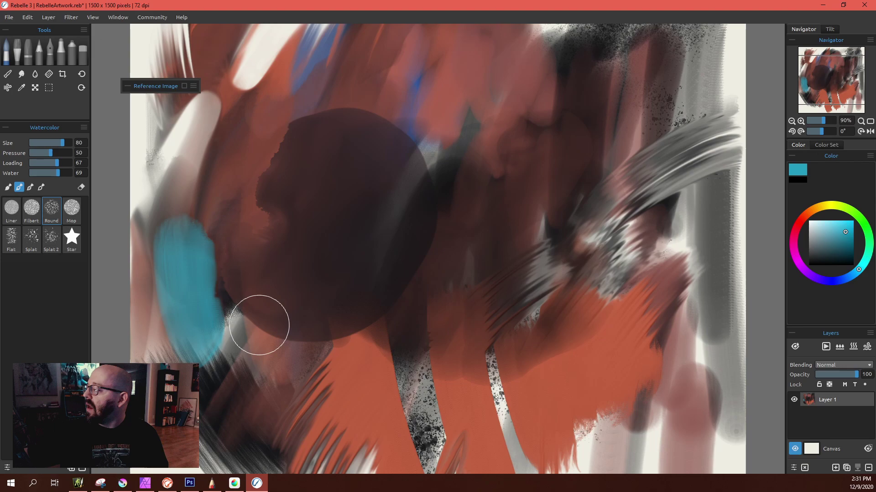
pyautogui.scroll(3, 401, 297)
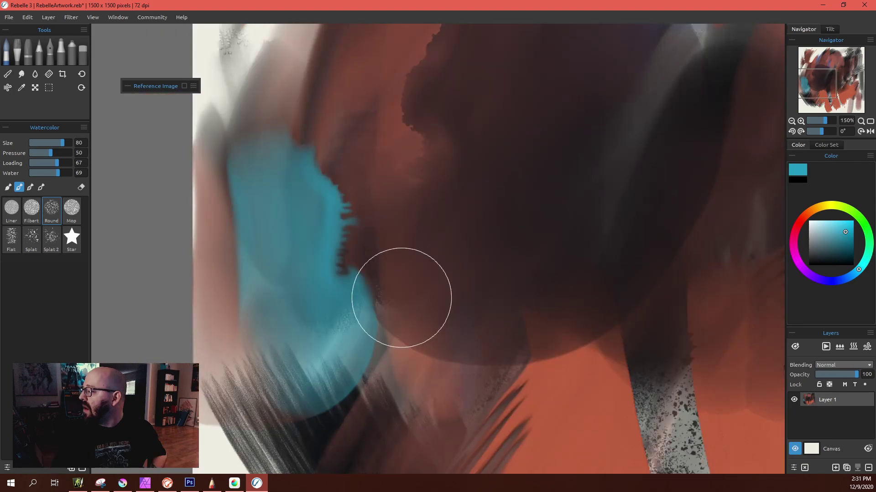
pyautogui.moveTo(401, 298); pyautogui.dragTo(424, 310)
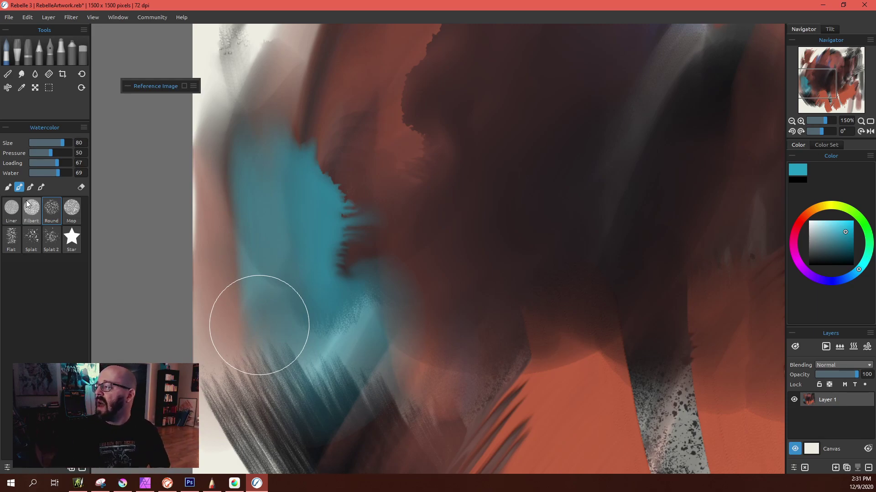
# Inspect the teal-and-brown painting zoomed out, zoomed in, then back to 100% and slightly out.
pyautogui.scroll(-5, 402, 246)
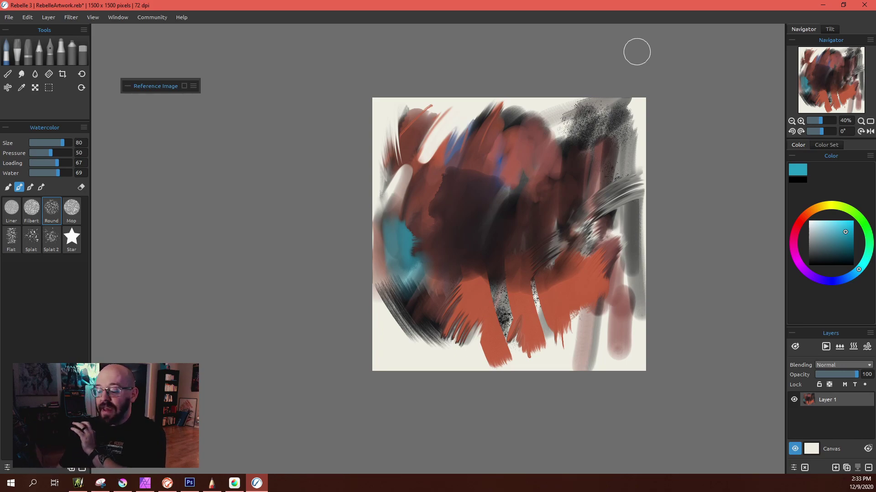
pyautogui.scroll(6, 456, 234)
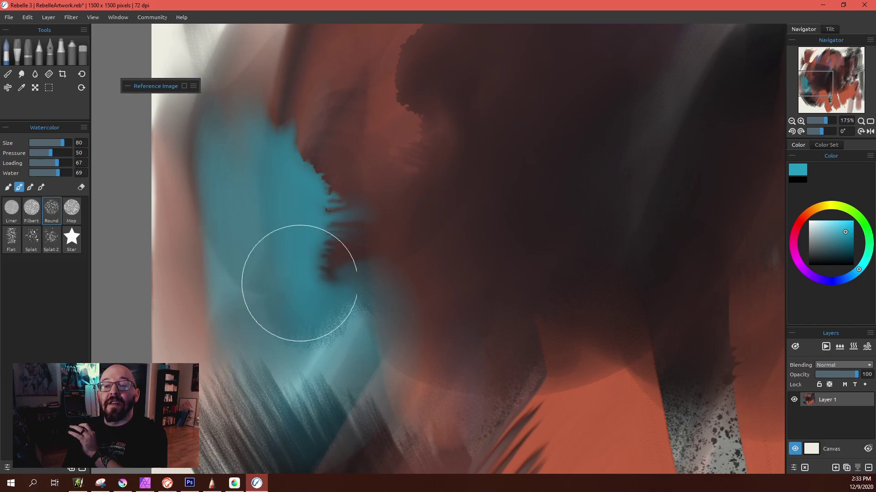
pyautogui.hotkey('ctrl', '1')
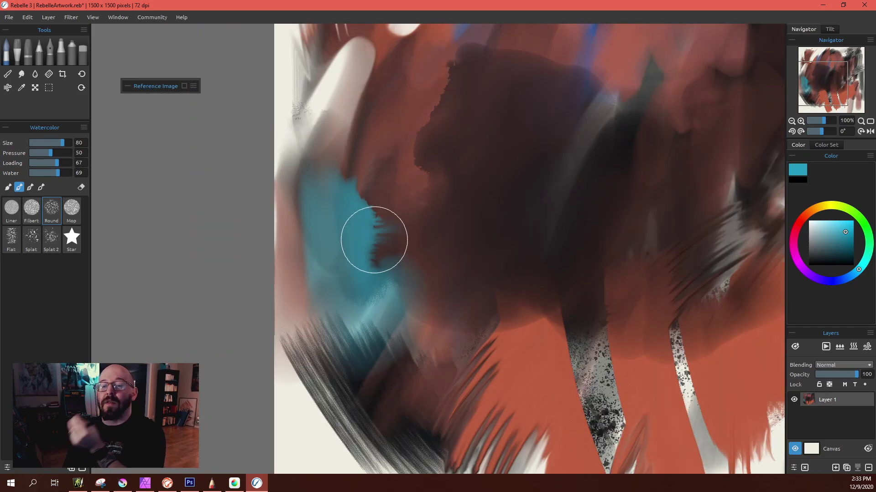
pyautogui.scroll(-2, 374, 239)
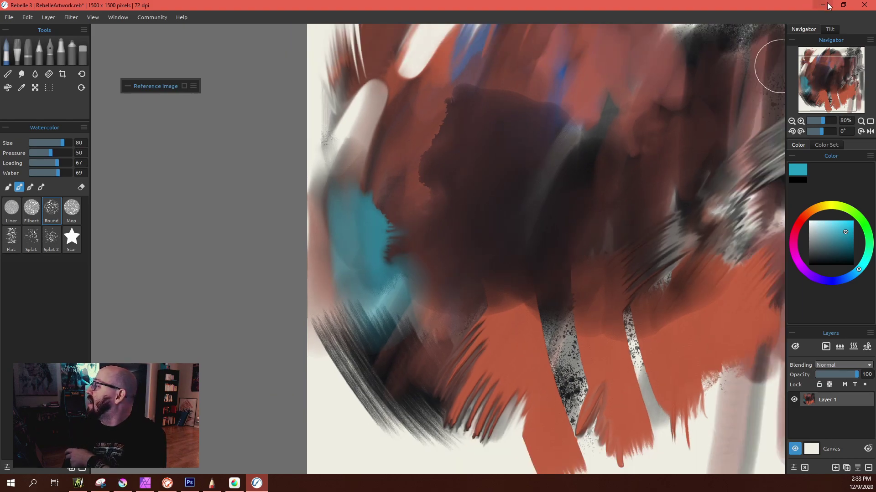
# Minimize Rebelle 3, move its shortcut beside MediBang Paint Pro, and launch CLIP STUDIO.
pyautogui.click(823, 5)
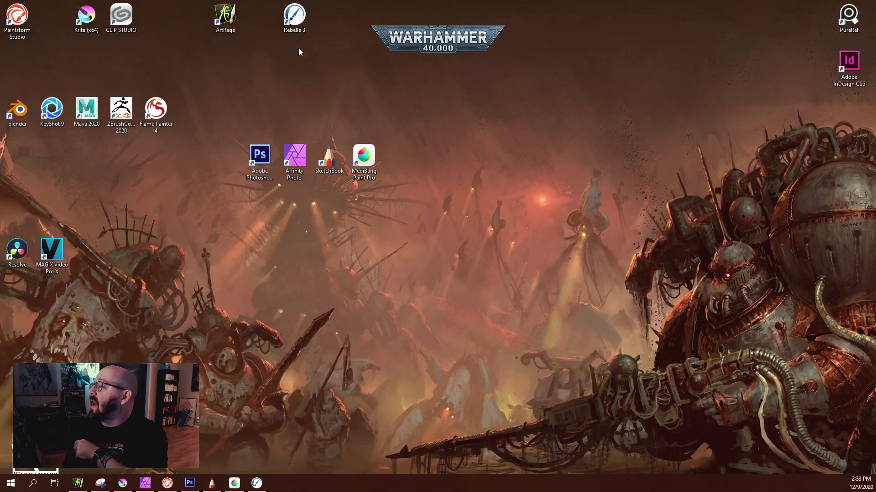
pyautogui.moveTo(297, 24)
pyautogui.mouseDown()
pyautogui.moveTo(450, 173)
pyautogui.moveTo(412, 170)
pyautogui.mouseUp()
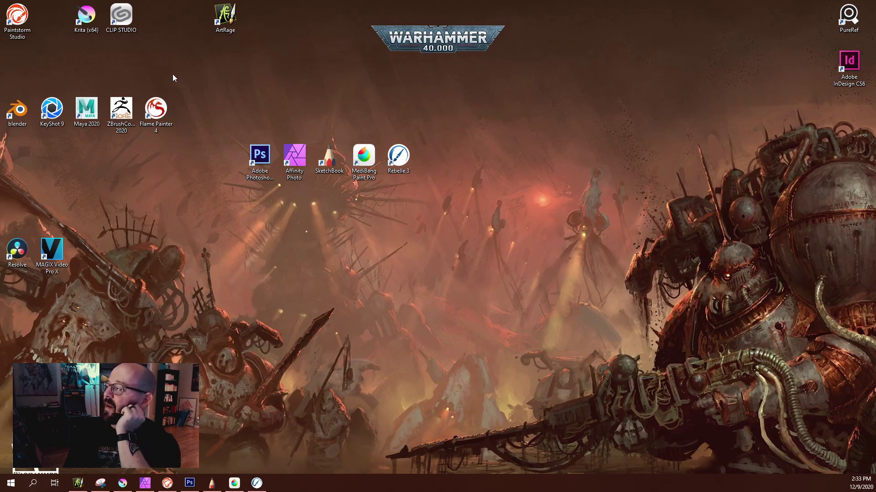
pyautogui.doubleClick(130, 24)
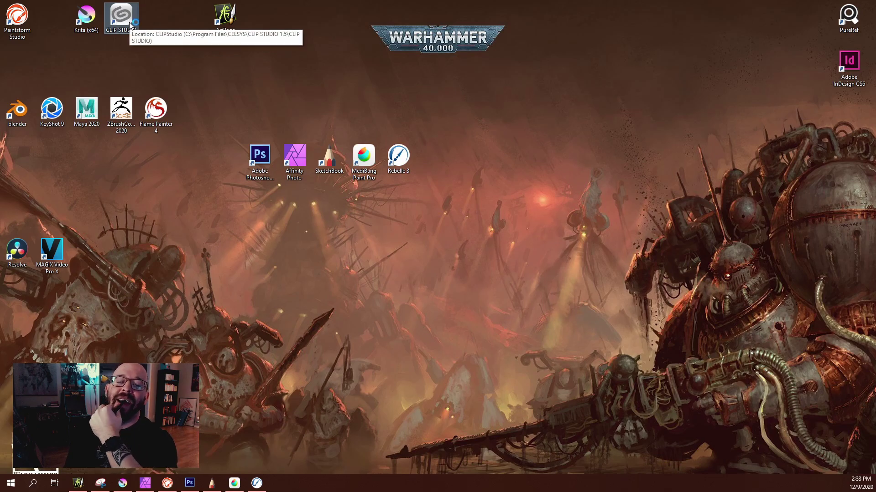
pyautogui.doubleClick(24, 100)
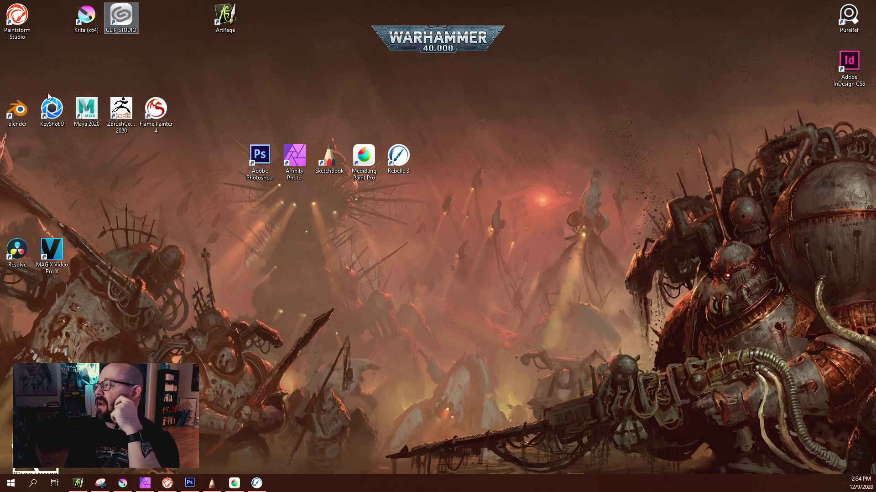
pyautogui.click(114, 48)
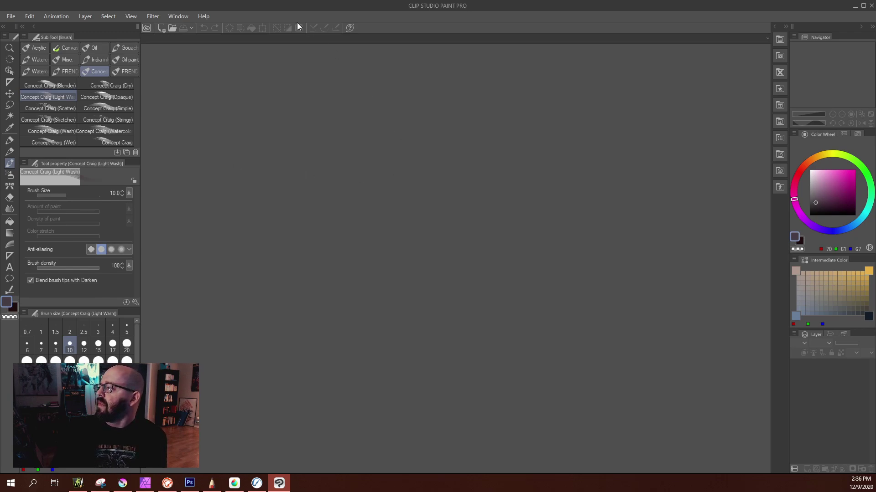
# Open the File menu in Clip Studio Paint to begin a new canvas.
pyautogui.click(9, 17)
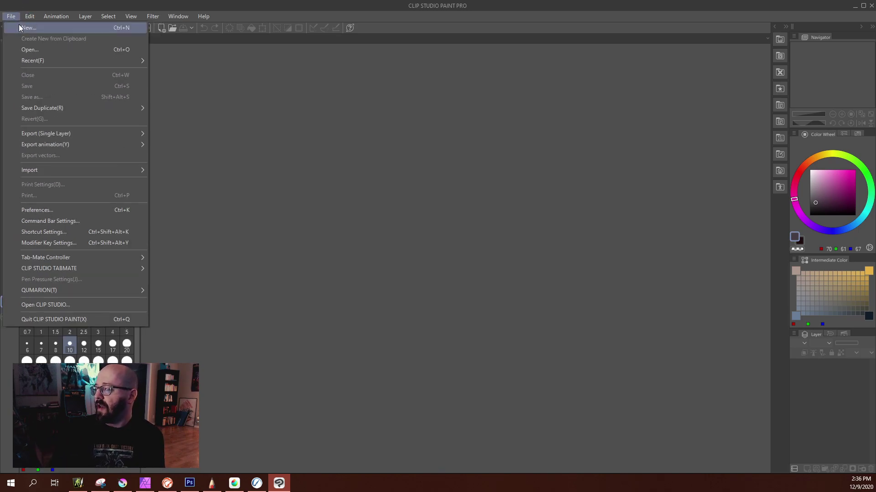
# Preview the Comic, Webtoon and Animation presets, then create a 1920 × 1080, 72 dpi Illustration canvas.
pyautogui.press('Escape')
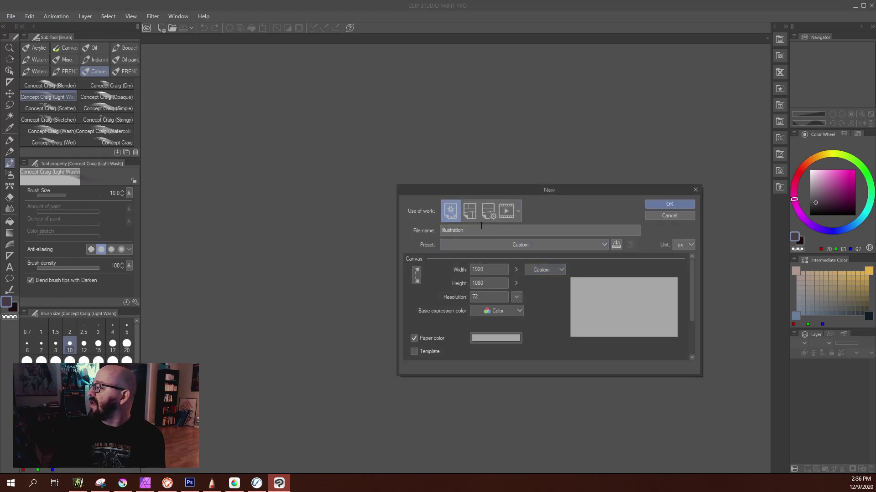
pyautogui.click(468, 215)
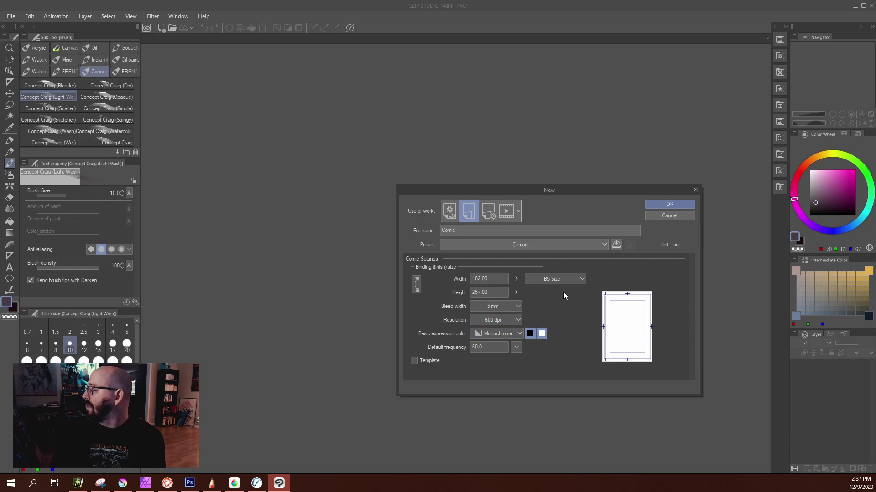
pyautogui.click(495, 212)
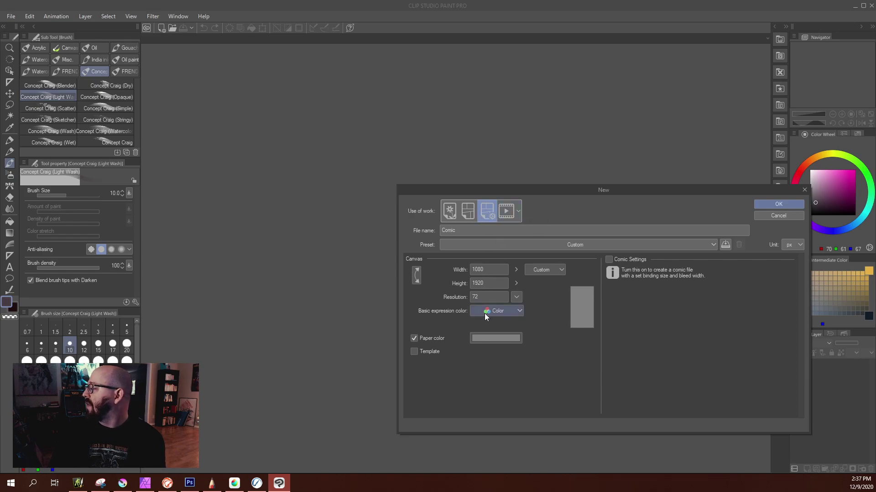
pyautogui.click(507, 211)
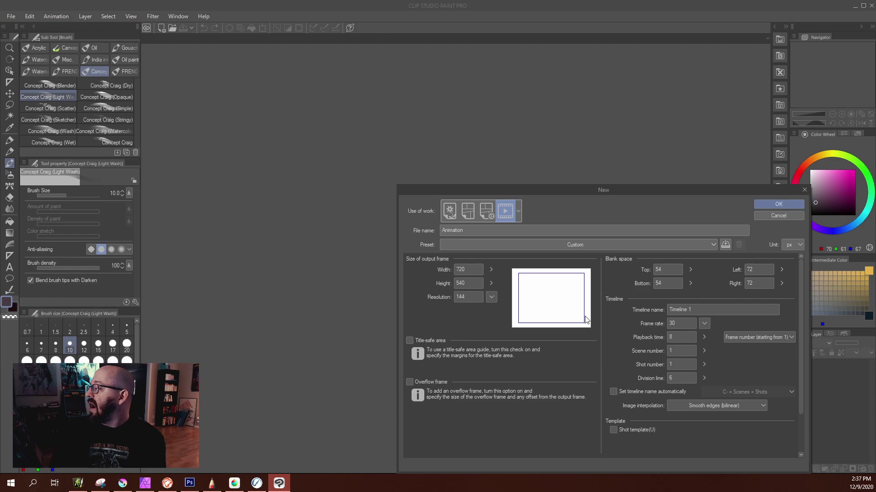
pyautogui.click(445, 212)
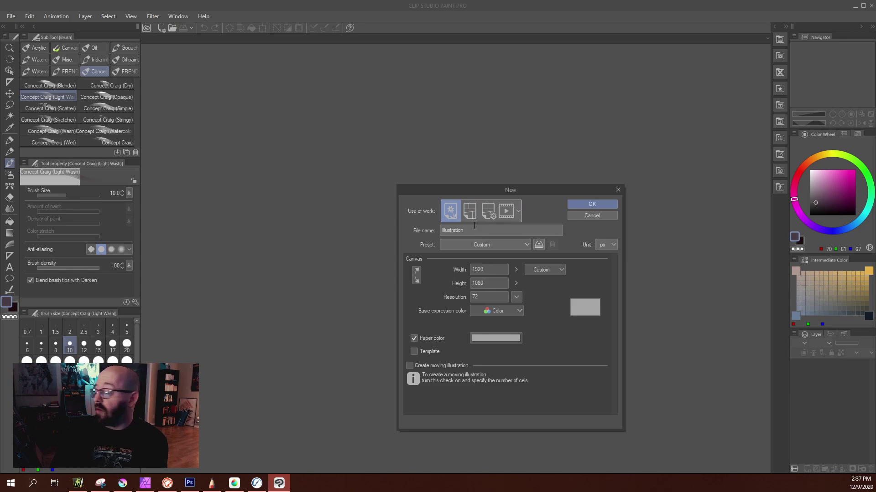
pyautogui.moveTo(535, 193); pyautogui.dragTo(506, 164)
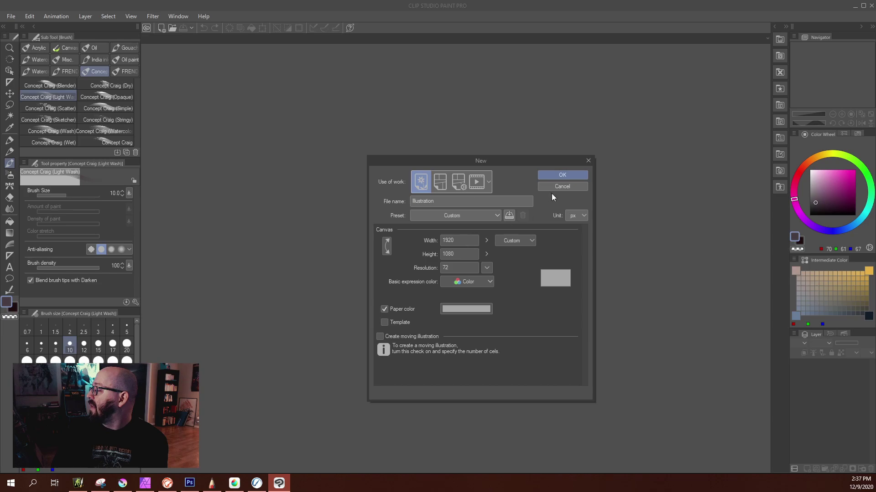
pyautogui.click(554, 177)
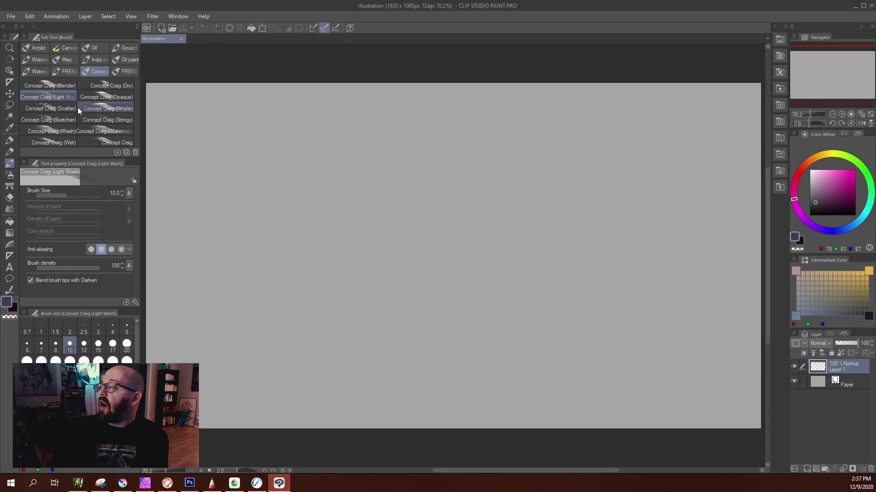
# Zoom the blank canvas out slightly before moving to the Frenden store.
pyautogui.scroll(-1, 401, 171)
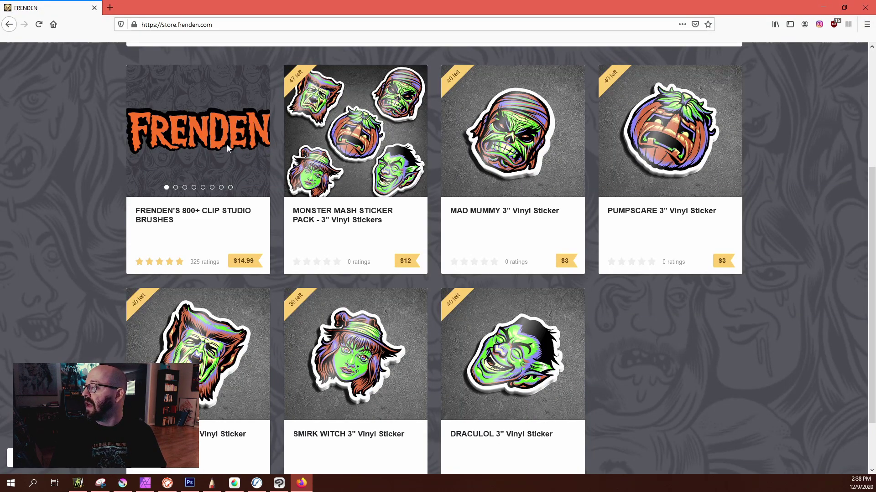
# Open the product details for FRENDEN'S 800+ CLIP STUDIO BRUSHES.
pyautogui.click(221, 183)
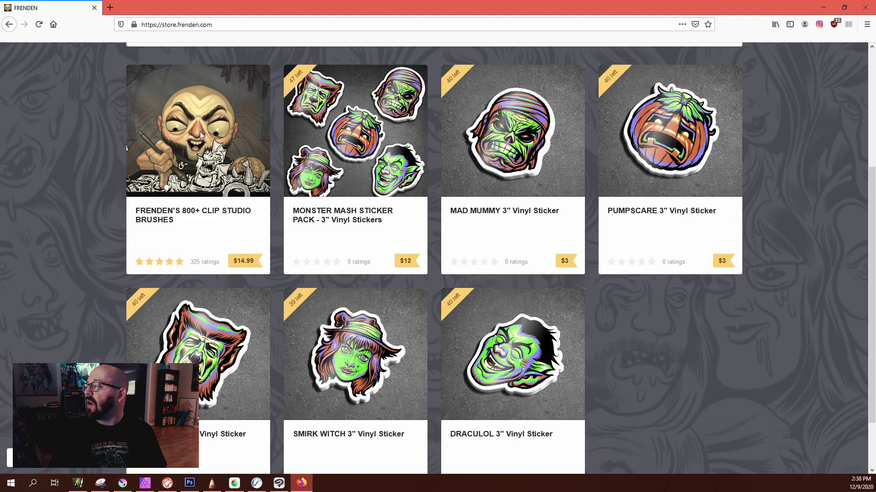
pyautogui.scroll(1, 198, 257)
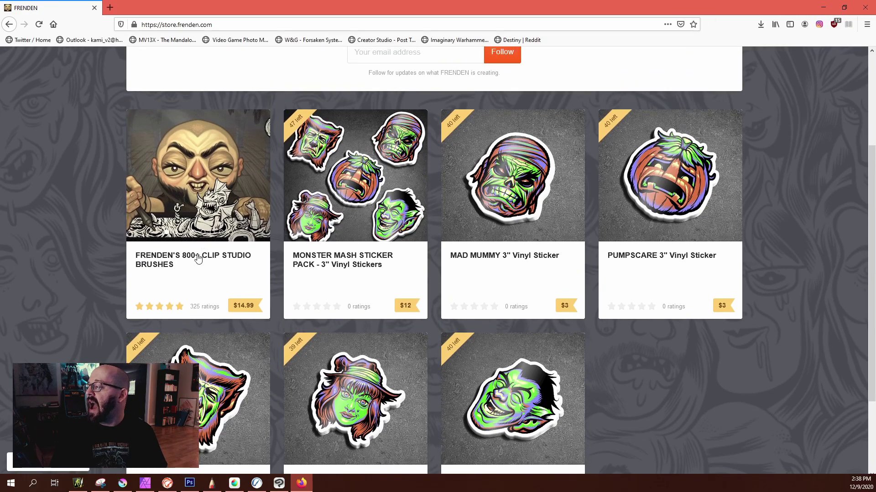
pyautogui.click(197, 260)
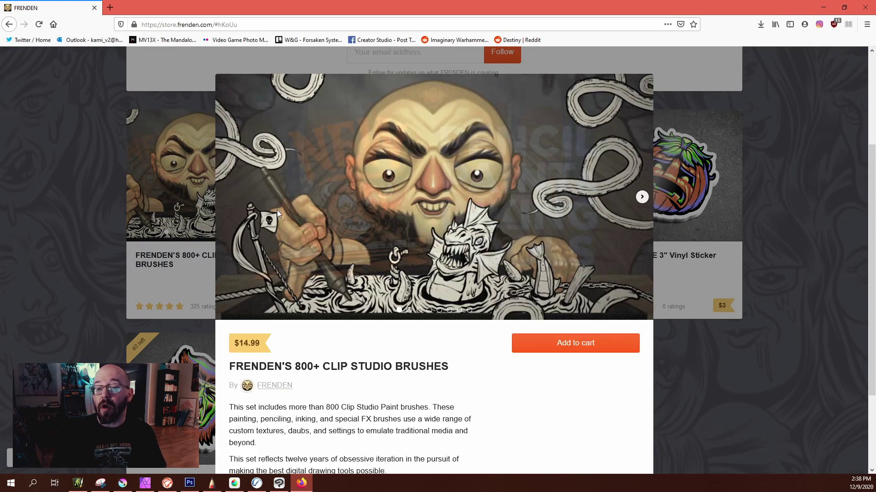
pyautogui.scroll(-2, 327, 336)
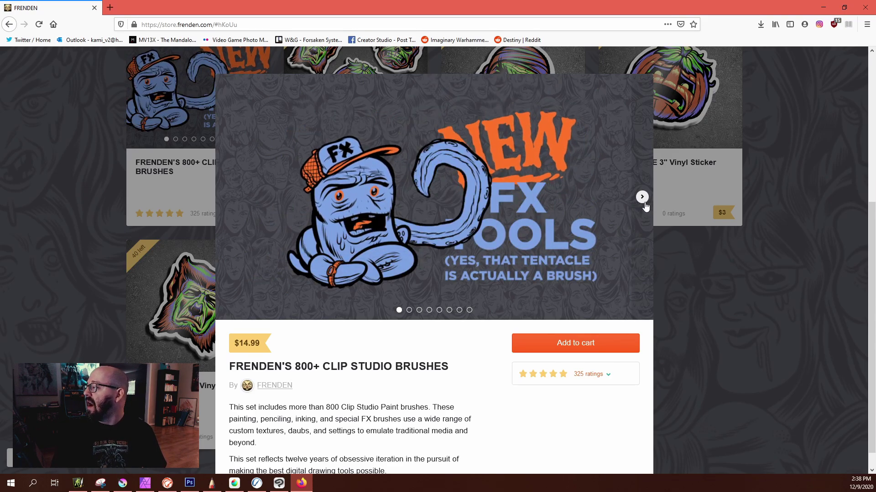
# Page through six example images of the brush pack, close the details, and return to Clip Studio Paint.
pyautogui.click(643, 196)
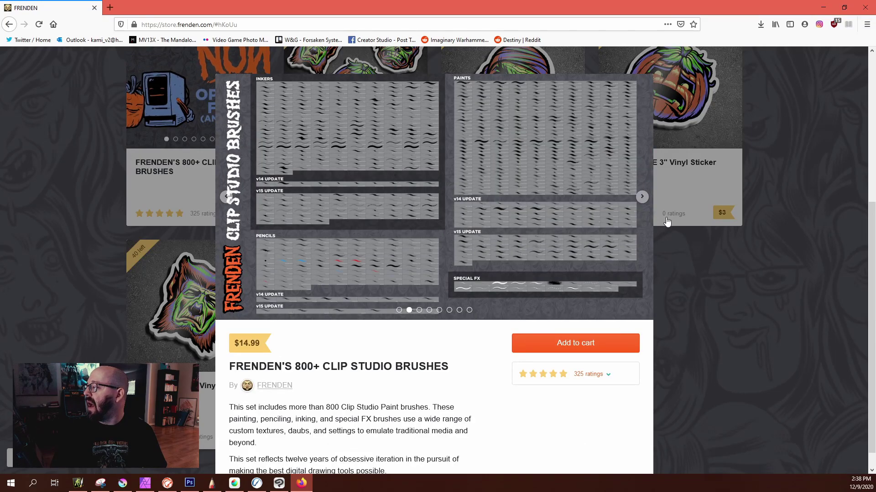
pyautogui.click(642, 197)
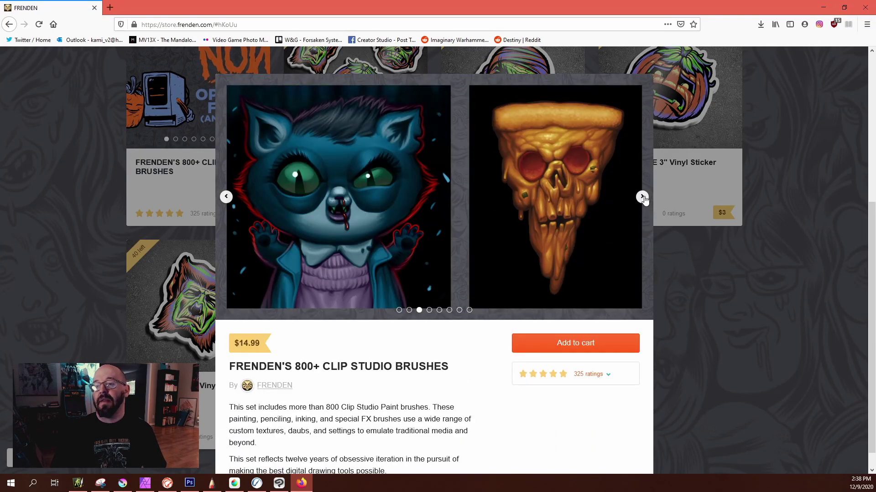
pyautogui.click(642, 197)
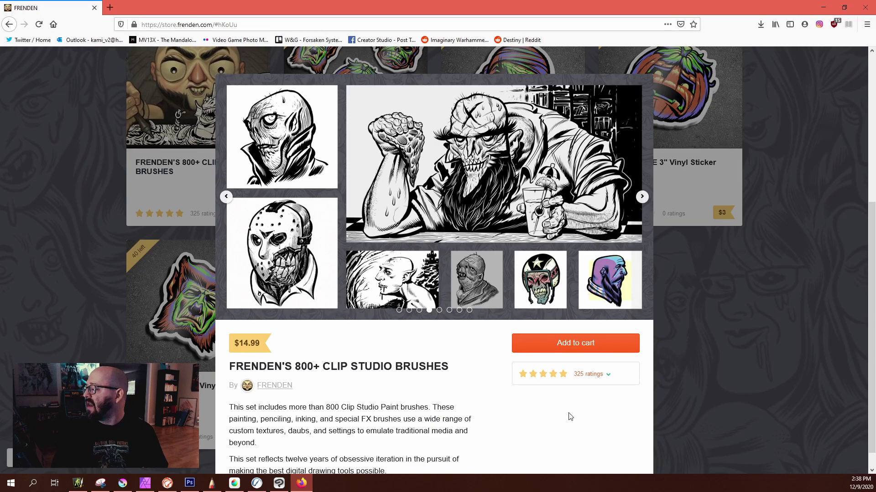
pyautogui.click(643, 195)
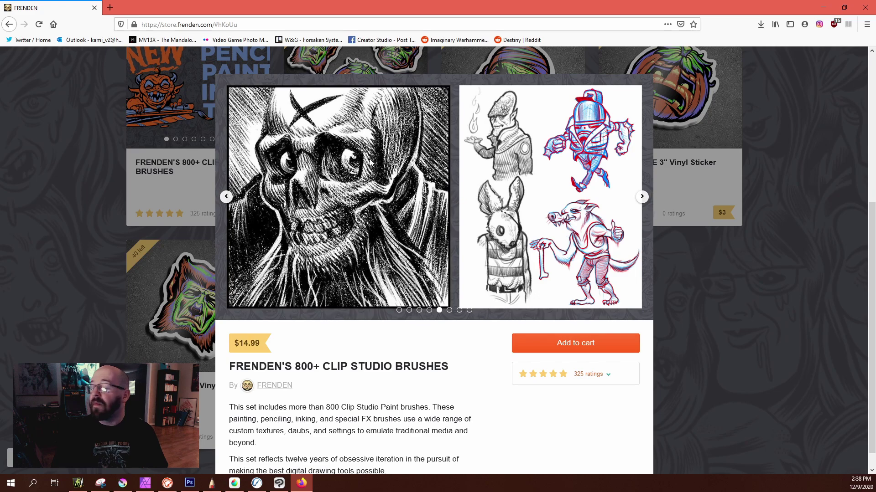
pyautogui.click(642, 197)
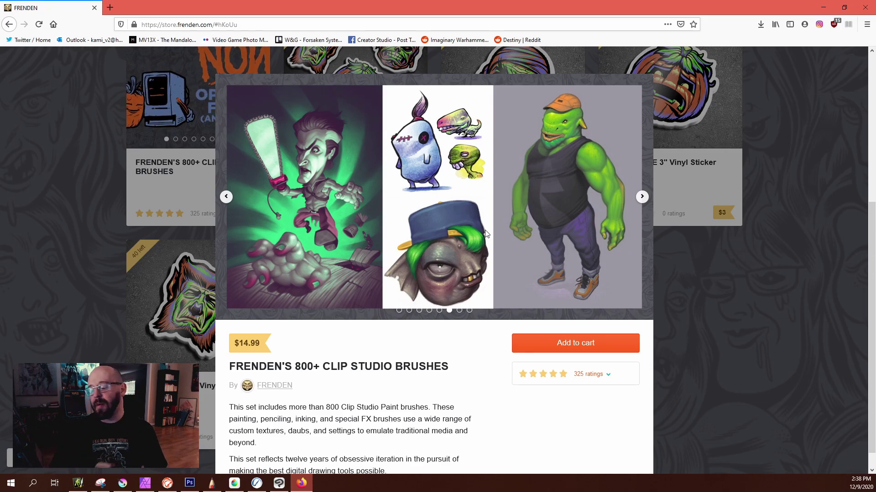
pyautogui.click(640, 199)
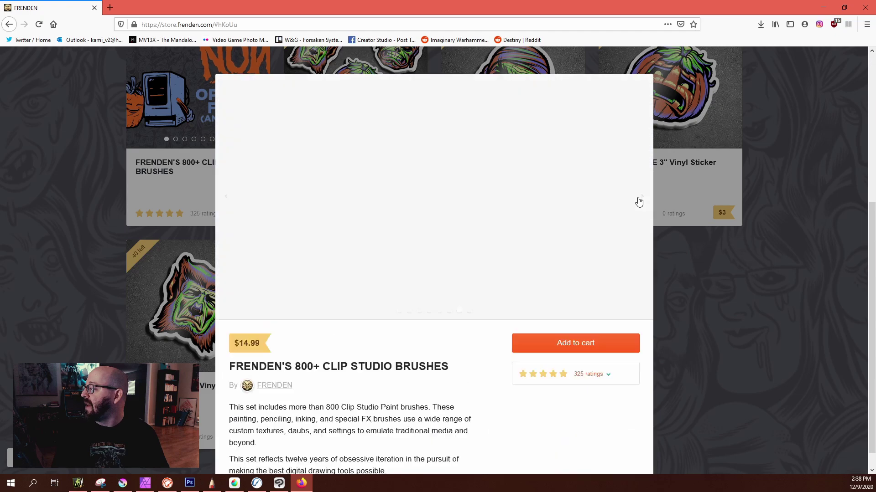
pyautogui.click(51, 178)
pyautogui.scroll(4, 206, 211)
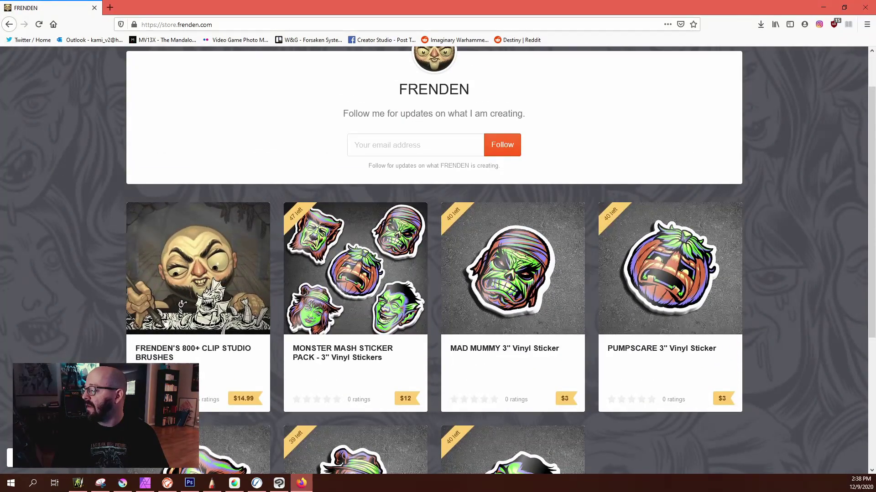
pyautogui.click(285, 487)
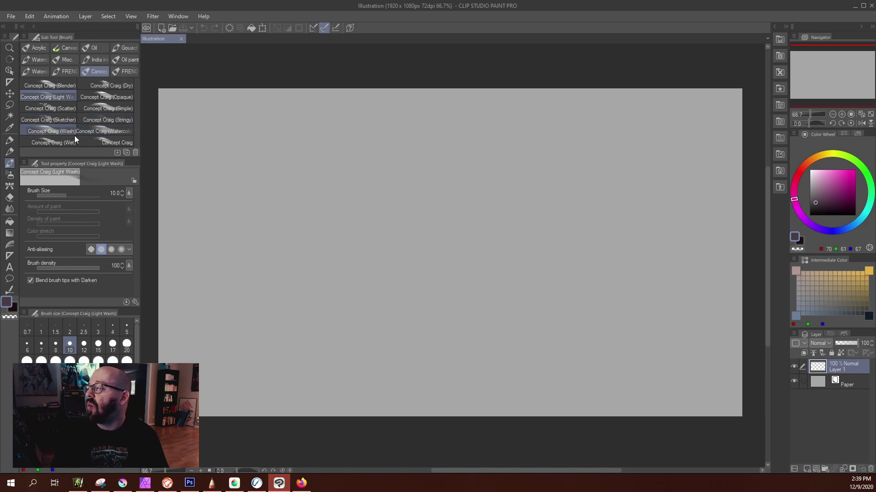
# Choose a deep purple and paint test strokes with the Concept Craig, Wash and Wet brushes.
pyautogui.click(110, 141)
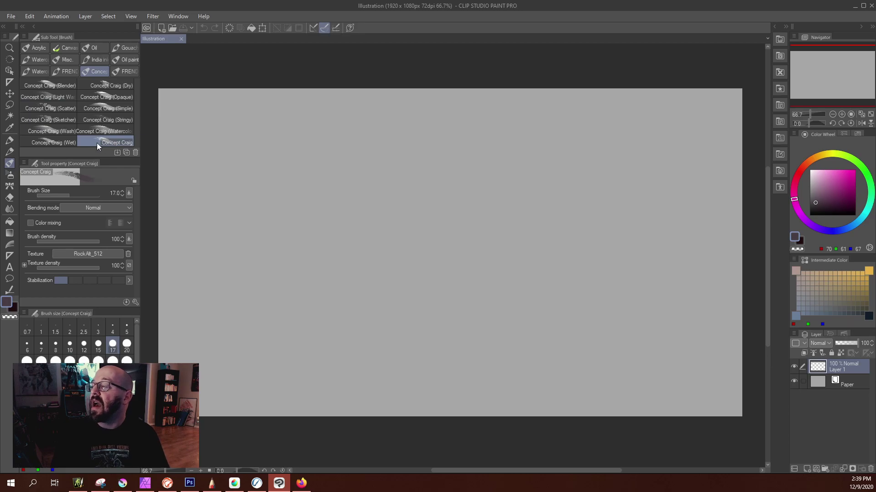
pyautogui.click(832, 188)
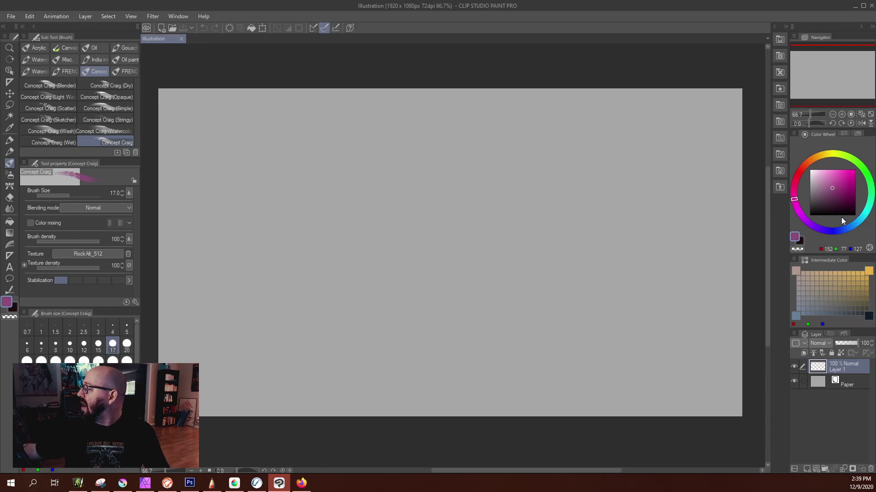
pyautogui.click(831, 193)
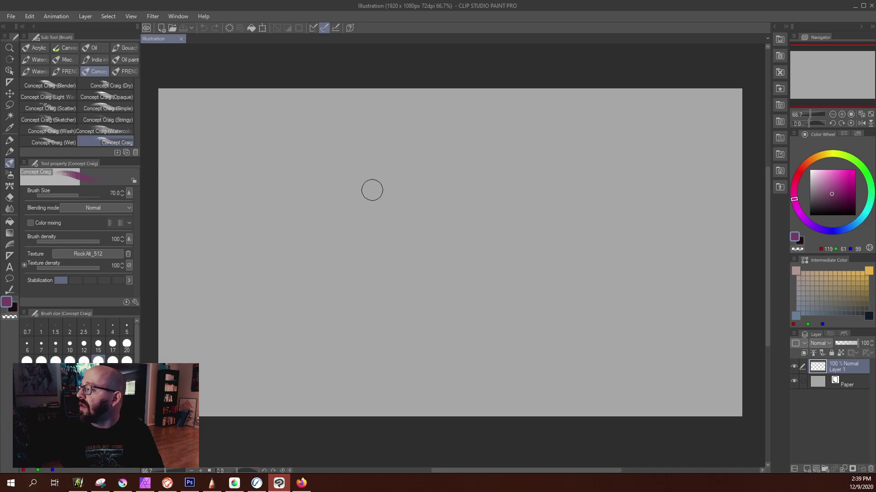
pyautogui.moveTo(383, 142)
pyautogui.mouseDown()
pyautogui.moveTo(401, 194)
pyautogui.moveTo(469, 235)
pyautogui.moveTo(536, 185)
pyautogui.moveTo(474, 205)
pyautogui.moveTo(429, 314)
pyautogui.moveTo(470, 233)
pyautogui.mouseUp()
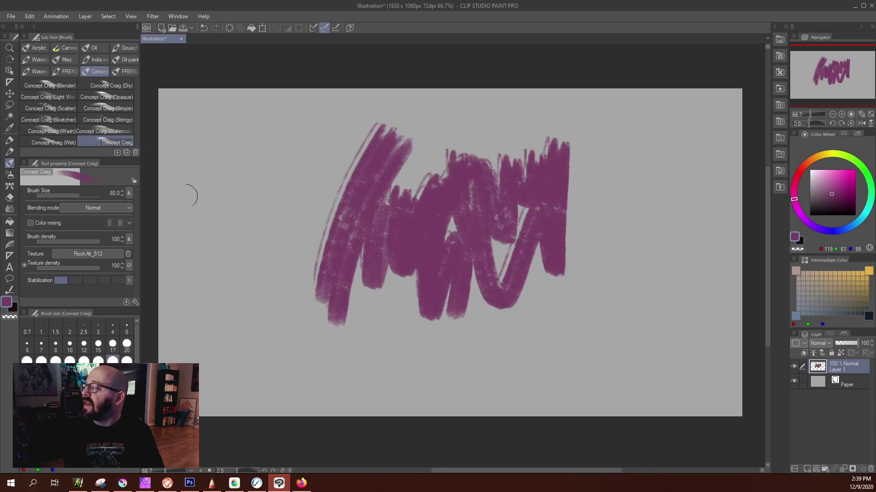
pyautogui.click(67, 131)
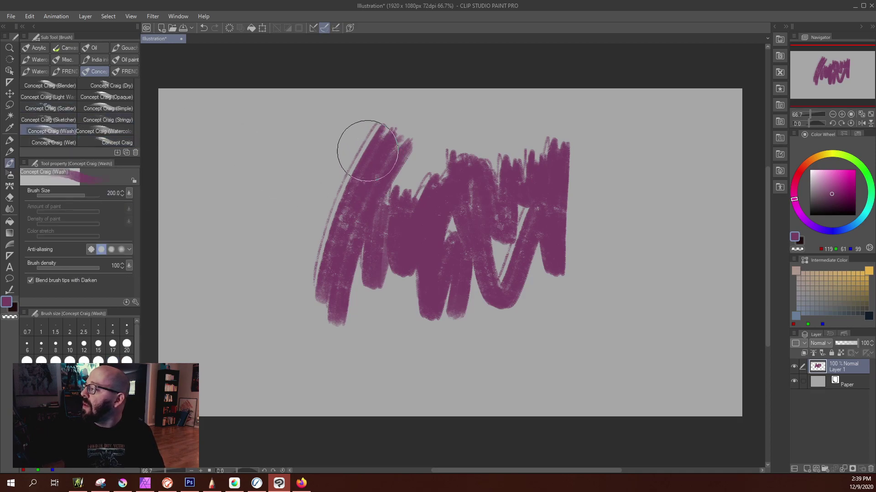
pyautogui.moveTo(362, 146)
pyautogui.mouseDown()
pyautogui.moveTo(313, 190)
pyautogui.moveTo(304, 163)
pyautogui.moveTo(264, 254)
pyautogui.moveTo(242, 206)
pyautogui.mouseUp()
pyautogui.click(70, 143)
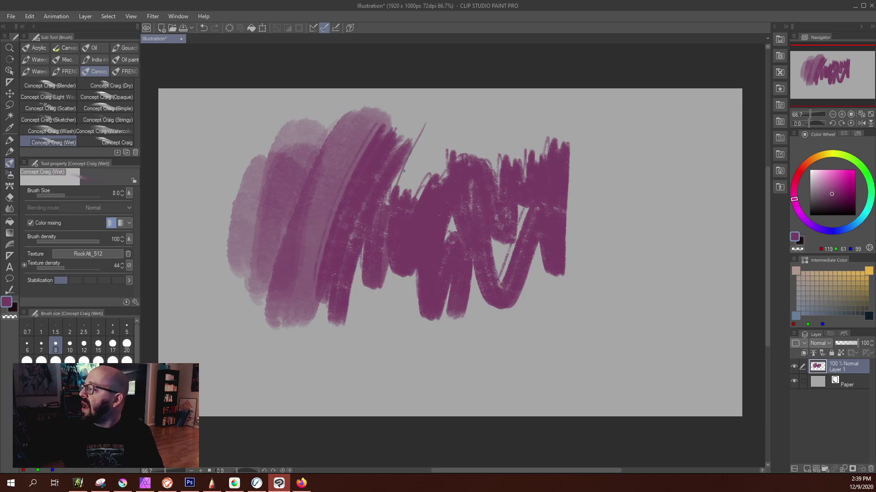
pyautogui.moveTo(445, 117)
pyautogui.mouseDown()
pyautogui.moveTo(420, 196)
pyautogui.moveTo(472, 121)
pyautogui.moveTo(494, 136)
pyautogui.moveTo(514, 119)
pyautogui.moveTo(521, 138)
pyautogui.moveTo(547, 112)
pyautogui.moveTo(561, 133)
pyautogui.moveTo(582, 111)
pyautogui.moveTo(579, 155)
pyautogui.moveTo(556, 218)
pyautogui.moveTo(588, 221)
pyautogui.moveTo(555, 281)
pyautogui.moveTo(562, 341)
pyautogui.mouseUp()
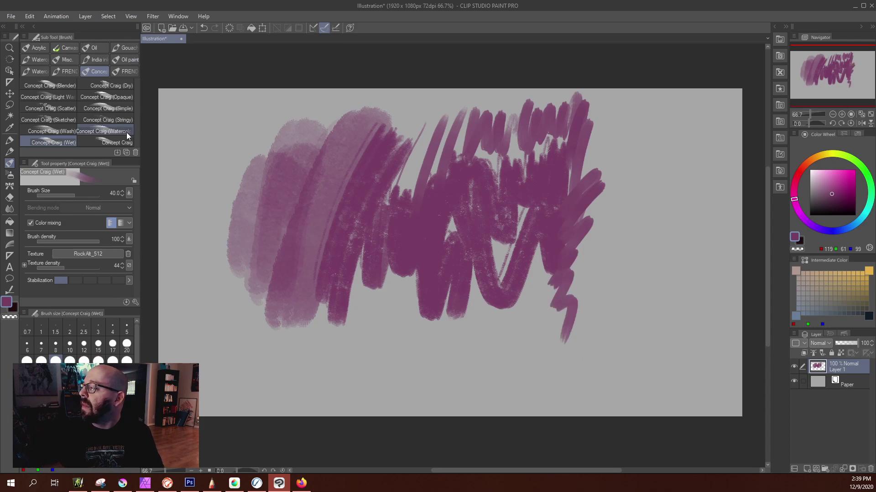
# Paint stringy purple strokes down the left edge and toward the lower left with Concept Craig (Stringy).
pyautogui.click(107, 120)
pyautogui.moveTo(241, 141); pyautogui.dragTo(201, 315)
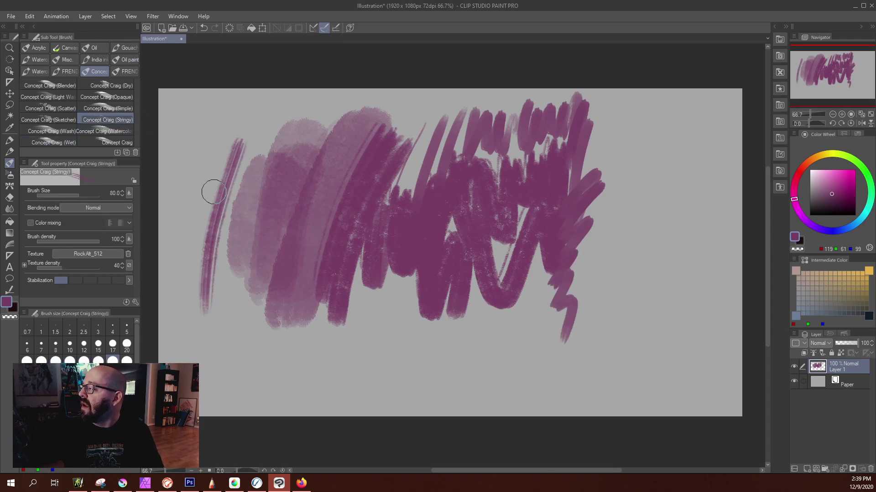
pyautogui.moveTo(230, 117); pyautogui.dragTo(186, 273)
pyautogui.moveTo(195, 130)
pyautogui.mouseDown()
pyautogui.moveTo(207, 320)
pyautogui.moveTo(255, 385)
pyautogui.moveTo(274, 344)
pyautogui.moveTo(355, 388)
pyautogui.mouseUp()
pyautogui.moveTo(282, 310); pyautogui.dragTo(383, 370)
pyautogui.moveTo(324, 287); pyautogui.dragTo(385, 349)
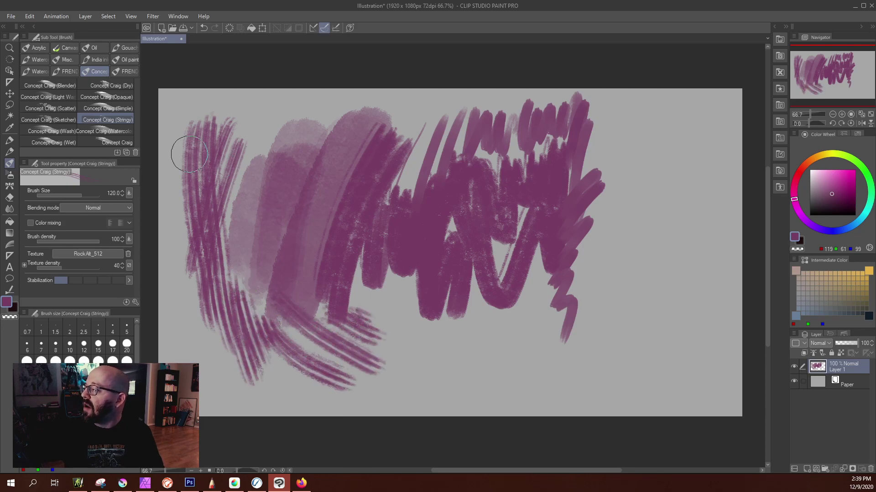
# Sketch thin purple lines on the right with Concept Craig (Sketcher), then black zigzags and a diagonal.
pyautogui.click(68, 119)
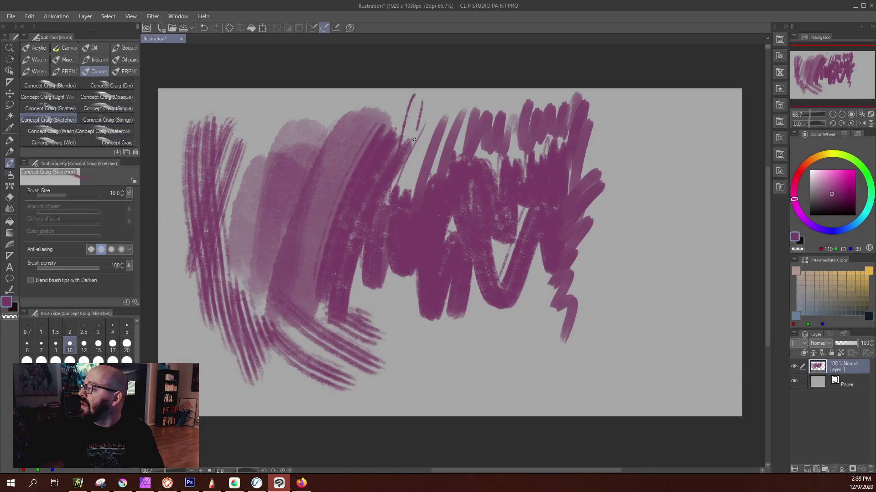
pyautogui.moveTo(684, 107); pyautogui.dragTo(645, 265)
pyautogui.moveTo(698, 137); pyautogui.dragTo(606, 235)
pyautogui.moveTo(657, 155); pyautogui.dragTo(593, 256)
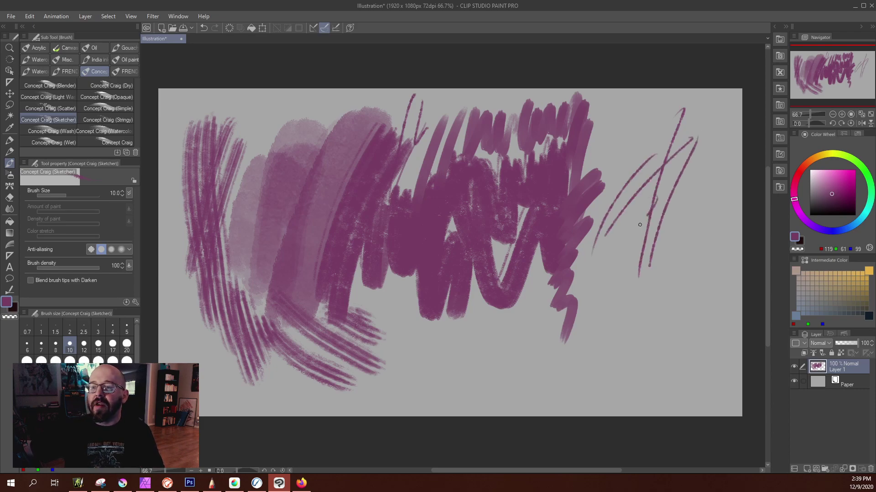
pyautogui.moveTo(657, 237); pyautogui.dragTo(625, 310)
pyautogui.moveTo(832, 193); pyautogui.dragTo(815, 213)
pyautogui.moveTo(653, 140); pyautogui.dragTo(584, 161)
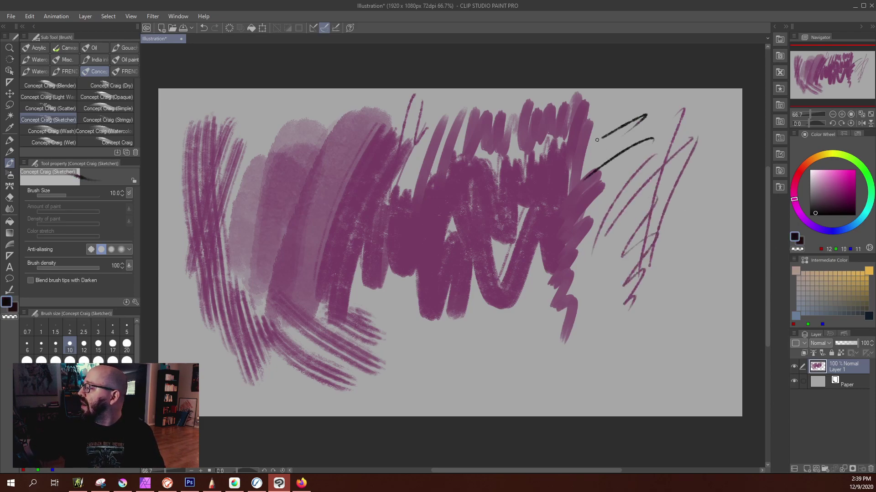
pyautogui.moveTo(641, 101)
pyautogui.mouseDown()
pyautogui.moveTo(590, 180)
pyautogui.moveTo(482, 242)
pyautogui.mouseUp()
pyautogui.moveTo(545, 182); pyautogui.dragTo(504, 211)
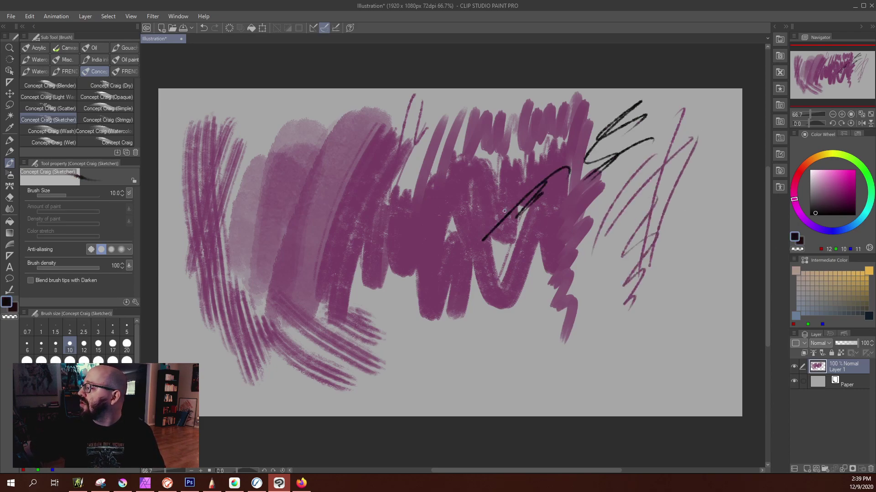
# Fill the upper left, centre-left and left edge with heavy black Concept Craig (Simple) strokes.
pyautogui.click(119, 110)
pyautogui.moveTo(284, 97); pyautogui.dragTo(225, 250)
pyautogui.moveTo(294, 127)
pyautogui.mouseDown()
pyautogui.moveTo(257, 214)
pyautogui.moveTo(250, 299)
pyautogui.mouseUp()
pyautogui.moveTo(299, 153); pyautogui.dragTo(273, 291)
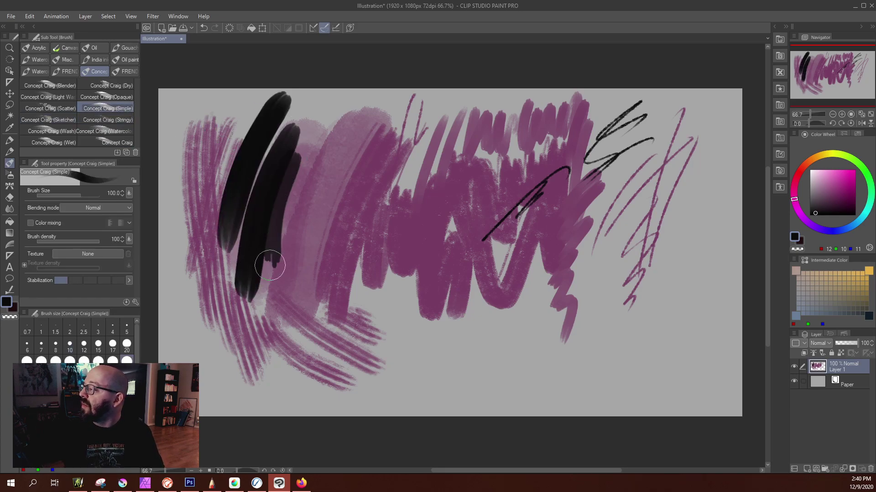
pyautogui.moveTo(294, 206); pyautogui.dragTo(291, 287)
pyautogui.moveTo(299, 187); pyautogui.dragTo(342, 260)
pyautogui.moveTo(326, 139); pyautogui.dragTo(377, 226)
pyautogui.moveTo(363, 132); pyautogui.dragTo(397, 215)
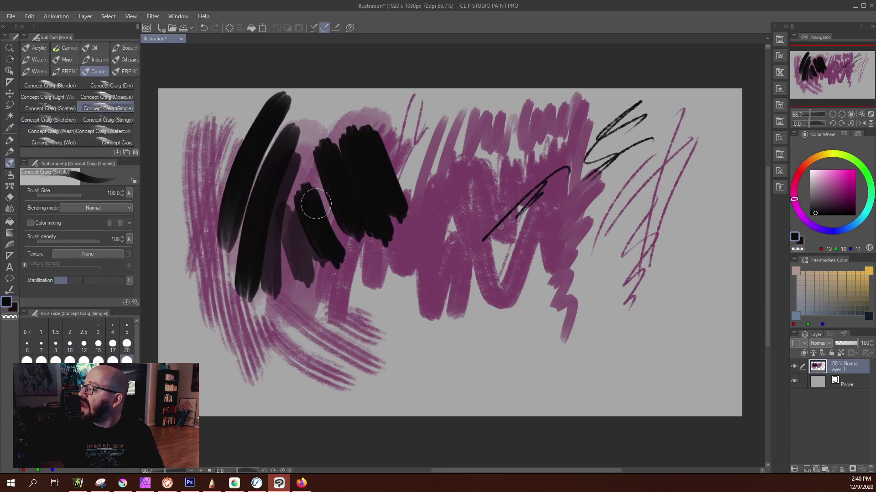
pyautogui.moveTo(255, 196); pyautogui.dragTo(206, 360)
pyautogui.moveTo(184, 230)
pyautogui.mouseDown()
pyautogui.moveTo(172, 303)
pyautogui.moveTo(214, 372)
pyautogui.moveTo(274, 323)
pyautogui.moveTo(318, 312)
pyautogui.mouseUp()
# Add a black Scatter stroke down the lower middle and long black Opaque diagonals and bars along the top.
pyautogui.click(50, 108)
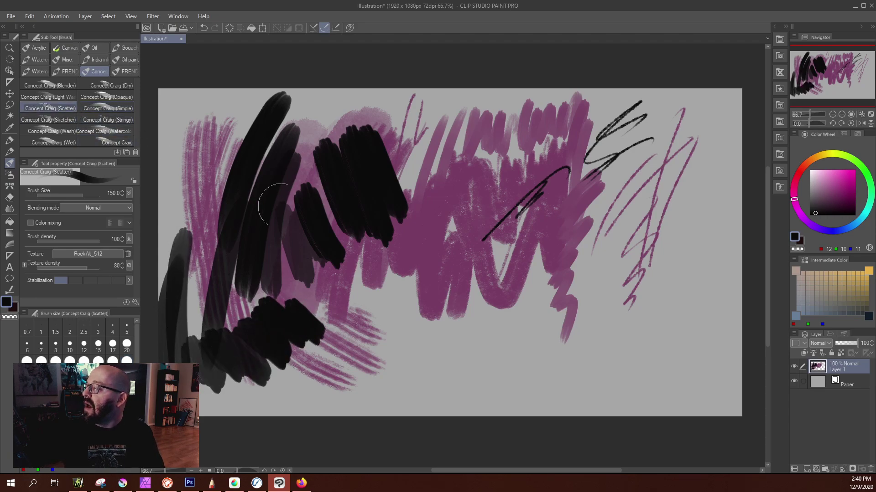
pyautogui.moveTo(431, 179)
pyautogui.mouseDown()
pyautogui.moveTo(417, 323)
pyautogui.moveTo(543, 321)
pyautogui.moveTo(572, 255)
pyautogui.moveTo(613, 205)
pyautogui.moveTo(657, 256)
pyautogui.moveTo(657, 369)
pyautogui.moveTo(675, 348)
pyautogui.moveTo(681, 369)
pyautogui.mouseUp()
pyautogui.click(122, 97)
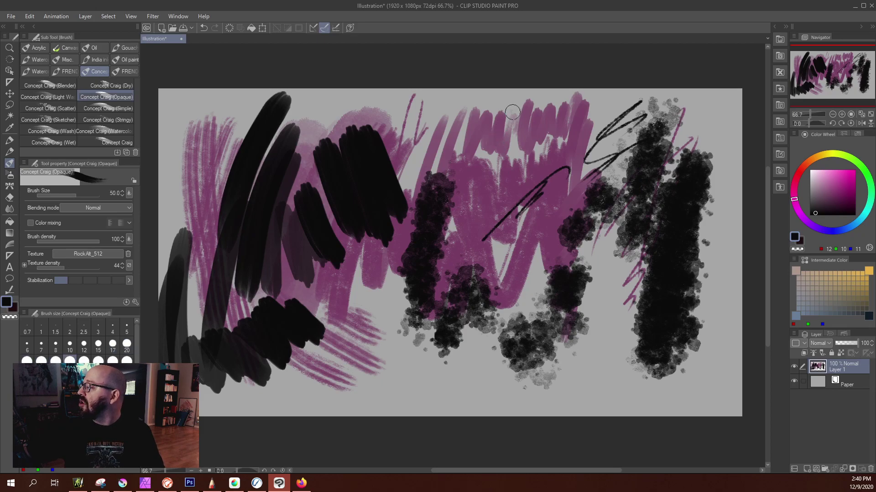
pyautogui.moveTo(512, 112); pyautogui.dragTo(478, 235)
pyautogui.moveTo(558, 106); pyautogui.dragTo(500, 269)
pyautogui.moveTo(609, 105)
pyautogui.mouseDown()
pyautogui.moveTo(520, 223)
pyautogui.moveTo(511, 251)
pyautogui.mouseUp()
pyautogui.moveTo(474, 98); pyautogui.dragTo(410, 194)
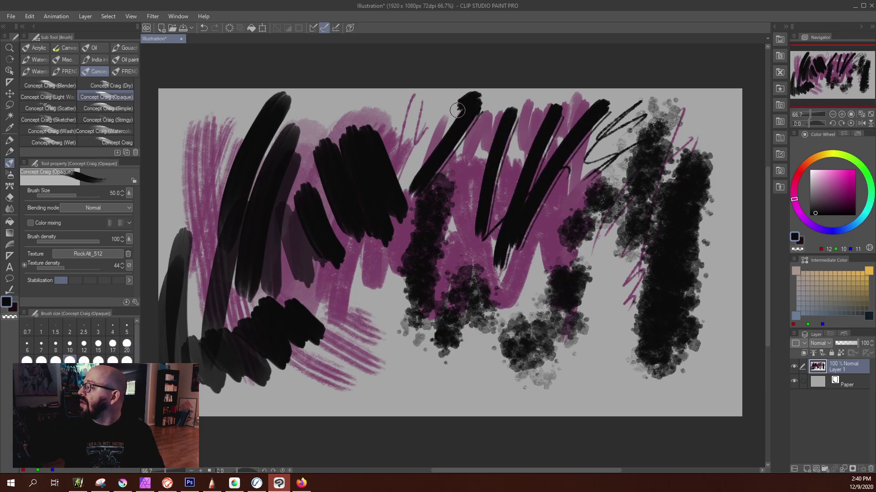
pyautogui.moveTo(457, 109); pyautogui.dragTo(399, 146)
pyautogui.moveTo(437, 109); pyautogui.dragTo(381, 129)
pyautogui.moveTo(322, 109); pyautogui.dragTo(605, 92)
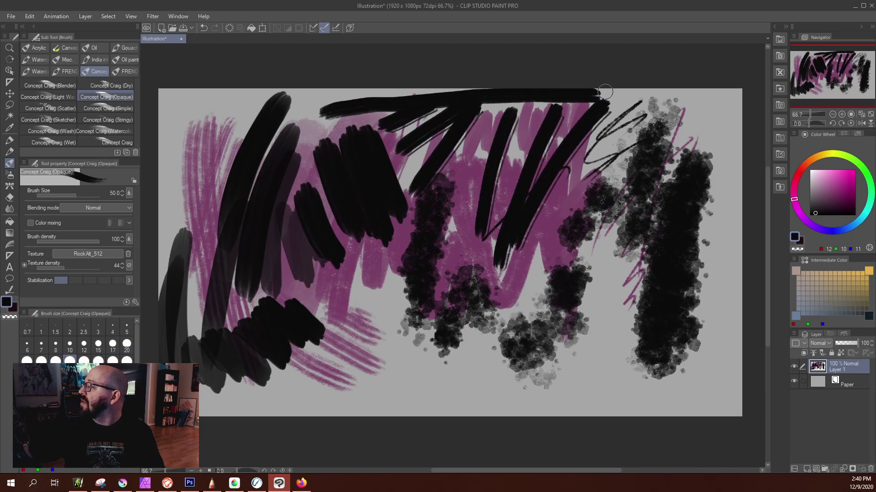
pyautogui.moveTo(712, 94); pyautogui.dragTo(684, 183)
# Paint two diagonal pink Opaque strokes, then light-pink vertical strokes across the left half.
pyautogui.click(835, 178)
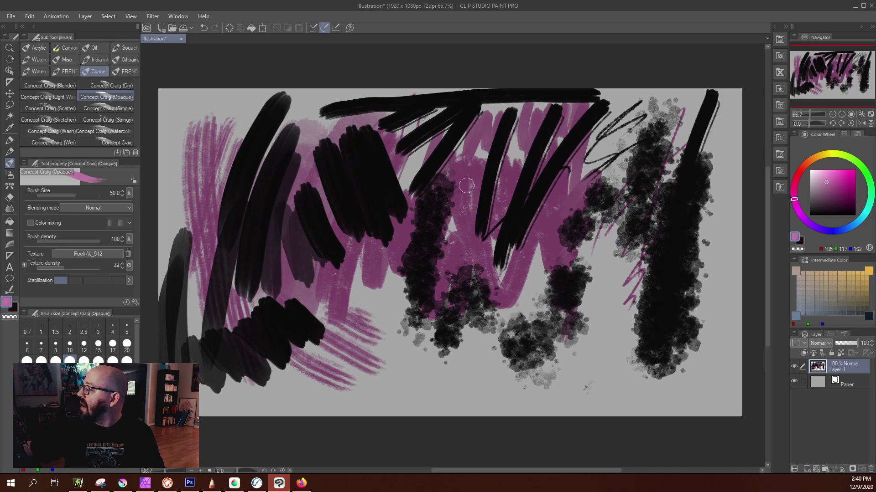
pyautogui.moveTo(471, 138); pyautogui.dragTo(355, 292)
pyautogui.moveTo(367, 136); pyautogui.dragTo(296, 276)
pyautogui.click(817, 172)
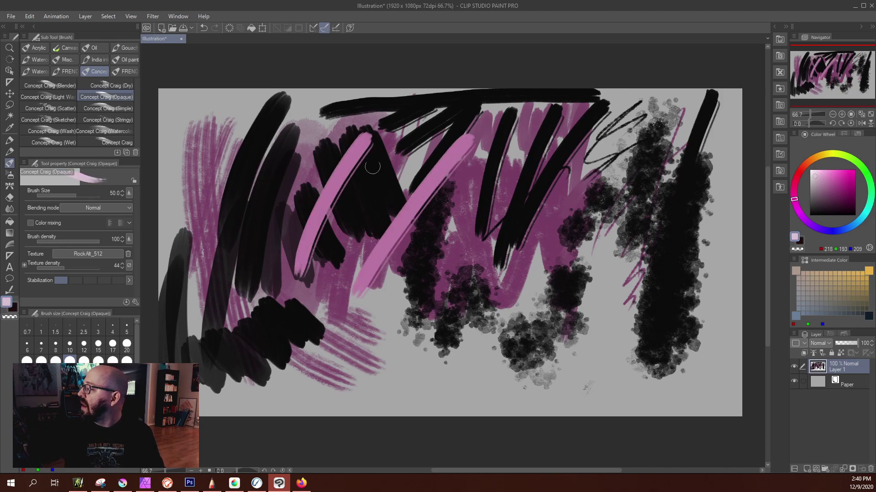
pyautogui.moveTo(373, 159); pyautogui.dragTo(349, 314)
pyautogui.moveTo(343, 137); pyautogui.dragTo(315, 342)
pyautogui.moveTo(285, 148); pyautogui.dragTo(276, 341)
pyautogui.moveTo(246, 157); pyautogui.dragTo(253, 364)
pyautogui.moveTo(210, 191); pyautogui.dragTo(200, 256)
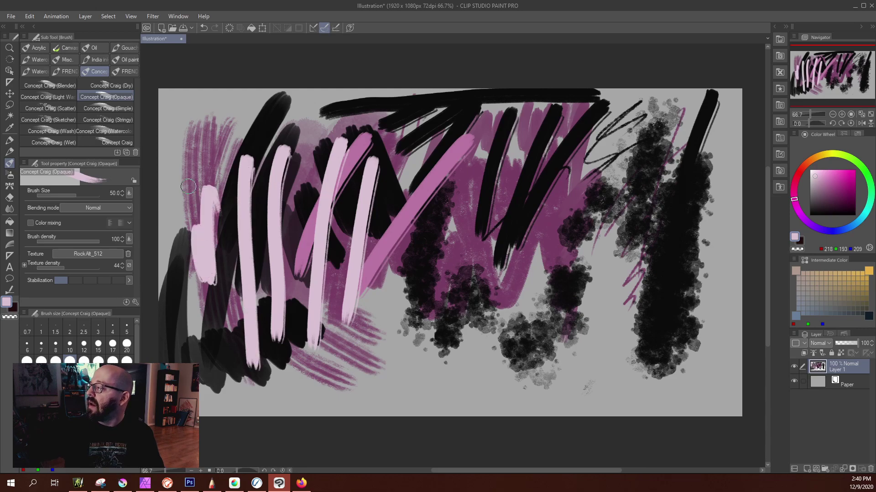
# Wash light pink over the left and lower middle with Light Wash at size 120, then add a Dry brush stroke over the centre.
pyautogui.click(48, 96)
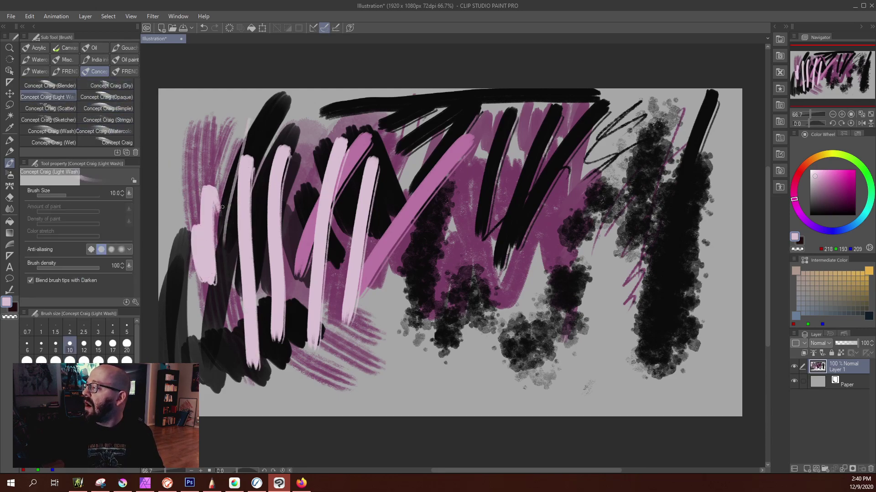
pyautogui.moveTo(221, 107)
pyautogui.mouseDown()
pyautogui.moveTo(209, 183)
pyautogui.moveTo(191, 191)
pyautogui.moveTo(207, 187)
pyautogui.moveTo(219, 128)
pyautogui.moveTo(255, 205)
pyautogui.mouseUp()
pyautogui.press(']')
pyautogui.press(']')
pyautogui.press(']')
pyautogui.moveTo(325, 290)
pyautogui.mouseDown()
pyautogui.moveTo(358, 265)
pyautogui.moveTo(379, 322)
pyautogui.moveTo(402, 266)
pyautogui.moveTo(365, 226)
pyautogui.mouseUp()
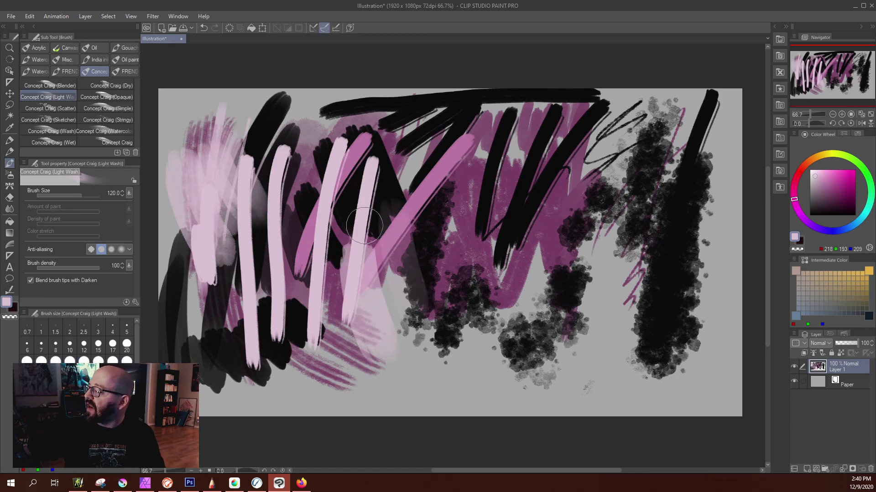
pyautogui.moveTo(261, 200)
pyautogui.mouseDown()
pyautogui.moveTo(286, 318)
pyautogui.moveTo(248, 239)
pyautogui.moveTo(241, 299)
pyautogui.mouseUp()
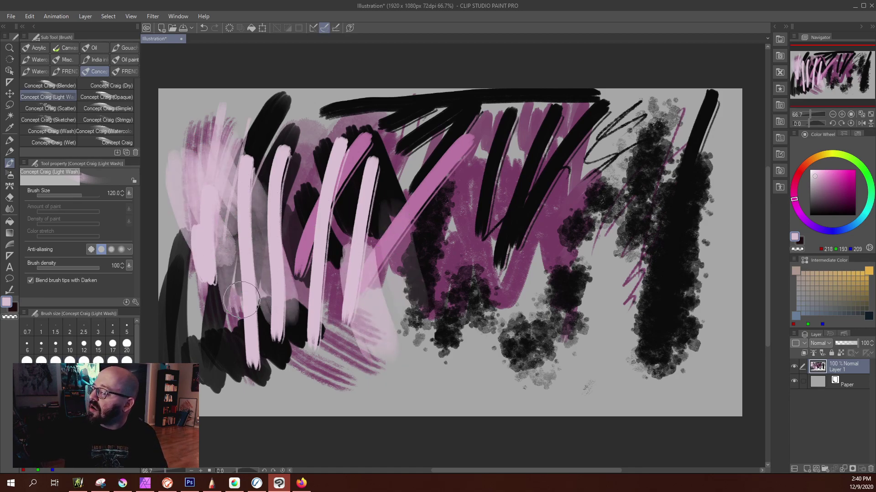
pyautogui.click(111, 86)
pyautogui.moveTo(393, 174)
pyautogui.mouseDown()
pyautogui.moveTo(332, 224)
pyautogui.moveTo(301, 205)
pyautogui.moveTo(304, 315)
pyautogui.mouseUp()
pyautogui.press('[')
pyautogui.press('[')
pyautogui.press('[')
pyautogui.press('[')
pyautogui.press('[')
pyautogui.press('[')
pyautogui.press('[')
pyautogui.press('[')
# Paint black Concept Craig (Dry) strokes over the pink centre.
pyautogui.keyDown('alt'); pyautogui.click(392, 167); pyautogui.keyUp('alt')
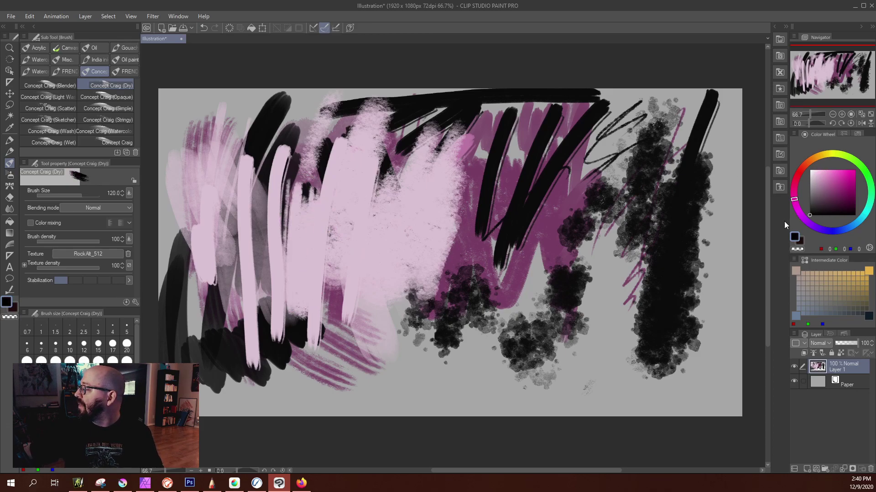
pyautogui.moveTo(379, 151); pyautogui.dragTo(304, 307)
pyautogui.moveTo(429, 178)
pyautogui.mouseDown()
pyautogui.moveTo(407, 277)
pyautogui.moveTo(456, 219)
pyautogui.mouseUp()
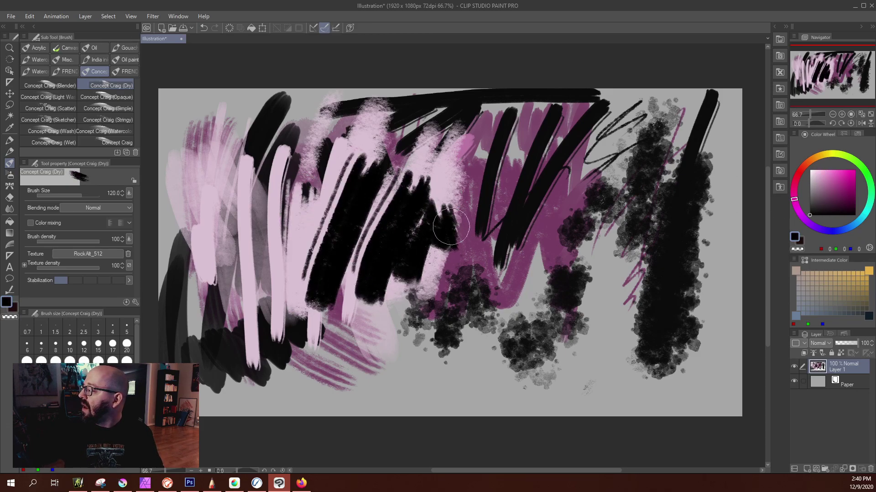
# Smudge the pink and black stroke edges into soft grey-pink with Concept Craig (Blender).
pyautogui.click(64, 90)
pyautogui.moveTo(285, 208)
pyautogui.mouseDown()
pyautogui.moveTo(292, 205)
pyautogui.moveTo(288, 214)
pyautogui.mouseUp()
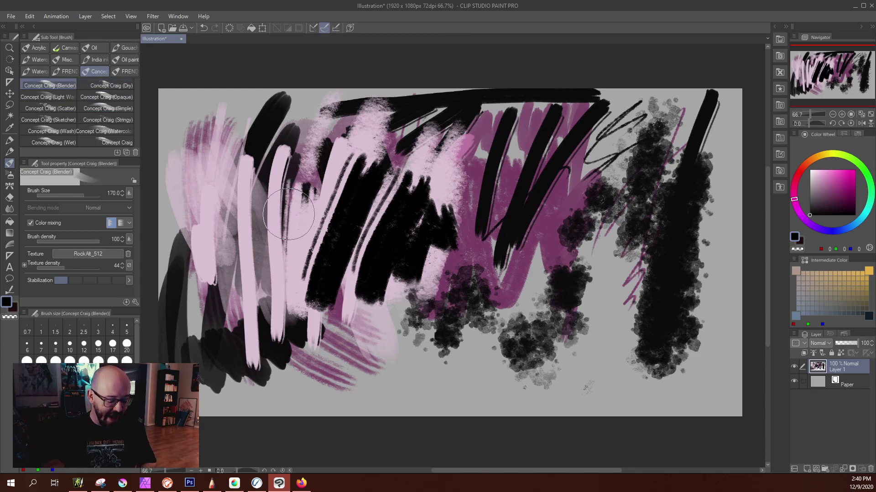
pyautogui.moveTo(288, 228)
pyautogui.mouseDown()
pyautogui.moveTo(286, 255)
pyautogui.moveTo(311, 273)
pyautogui.moveTo(329, 228)
pyautogui.moveTo(359, 197)
pyautogui.moveTo(385, 270)
pyautogui.moveTo(401, 247)
pyautogui.moveTo(449, 234)
pyautogui.moveTo(454, 256)
pyautogui.moveTo(503, 288)
pyautogui.moveTo(557, 183)
pyautogui.moveTo(546, 272)
pyautogui.mouseUp()
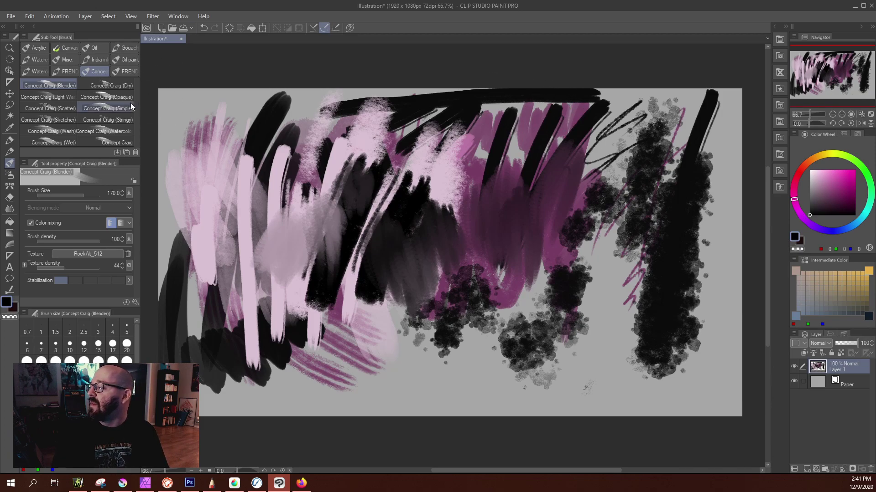
# Widen the brush panels and list, then select Faux-toshop (Less Opaque) from the FREE group.
pyautogui.moveTo(212, 114); pyautogui.dragTo(252, 116)
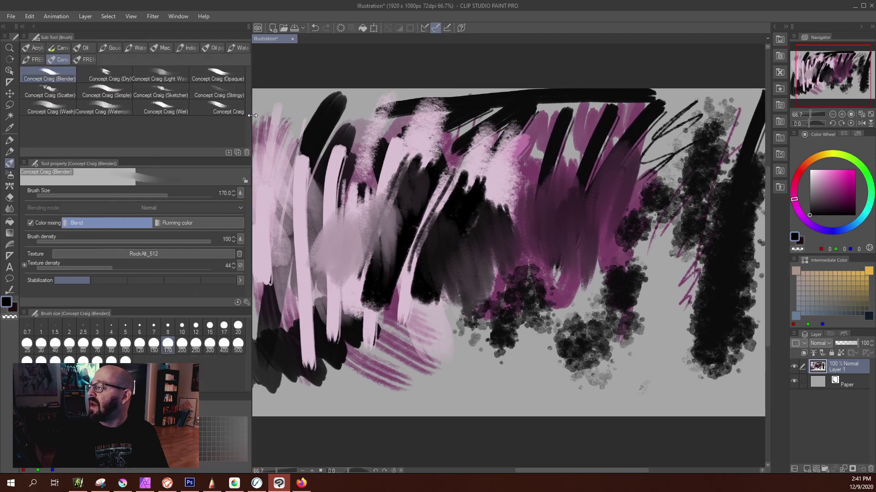
pyautogui.moveTo(192, 158); pyautogui.dragTo(198, 271)
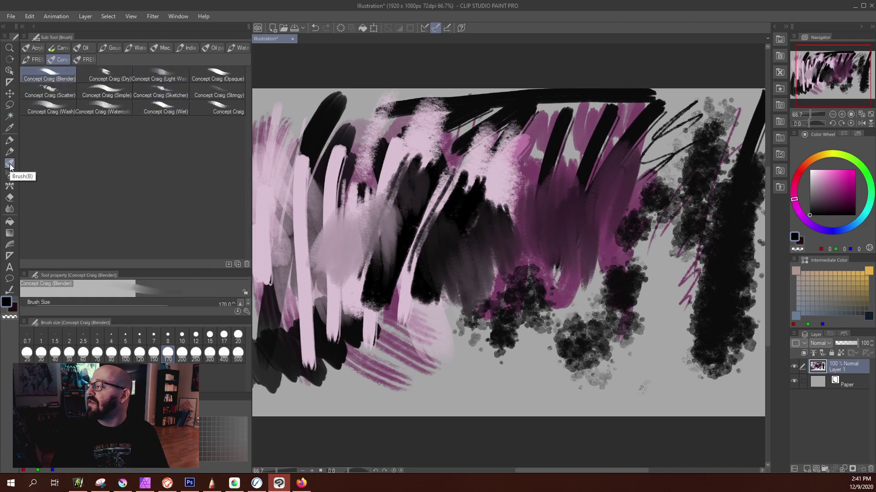
pyautogui.click(35, 60)
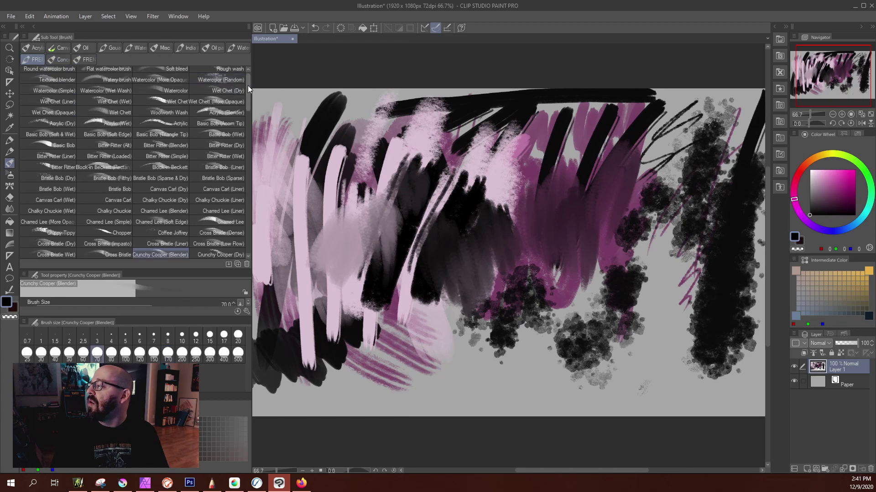
pyautogui.scroll(-1, 248, 86)
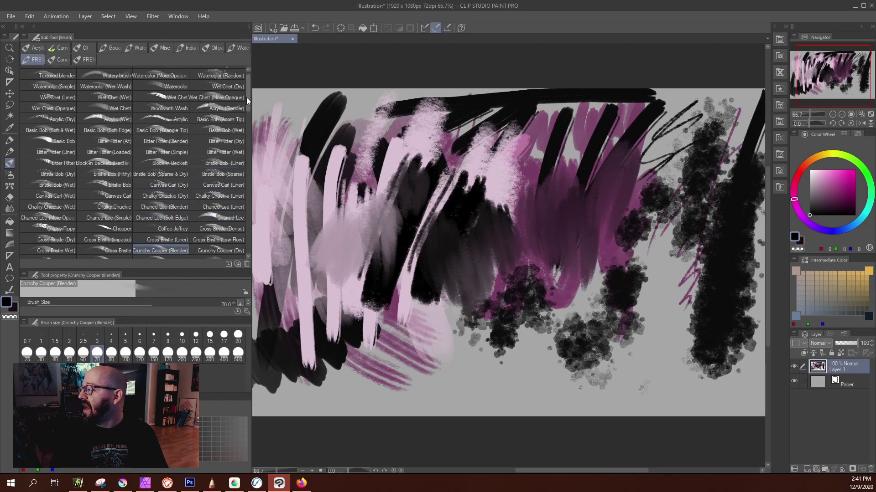
pyautogui.moveTo(246, 97); pyautogui.dragTo(251, 143)
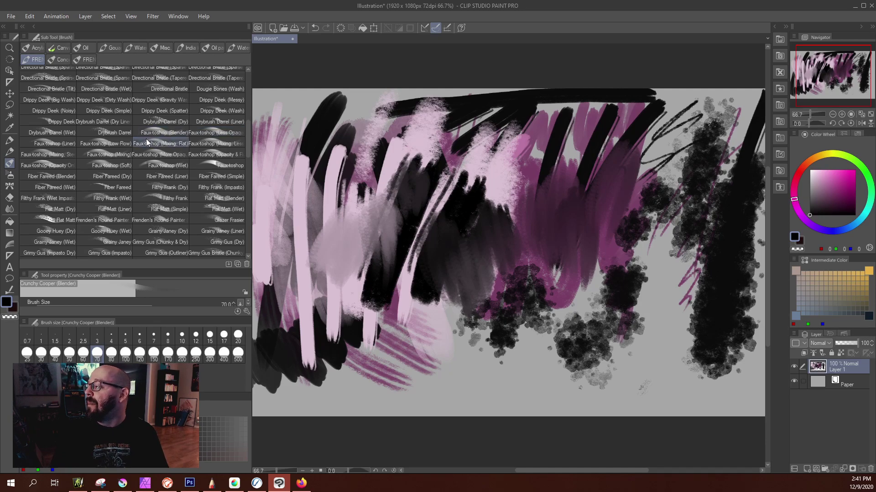
pyautogui.click(208, 132)
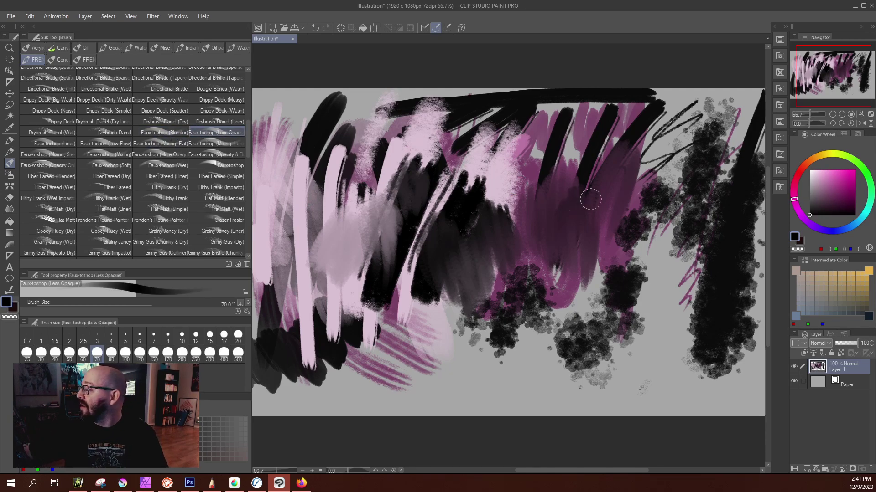
# Paint mauve strokes across the canvas centre with Faux-toshop (Less Opaque), then Faux-toshop (Low Flow).
pyautogui.click(826, 187)
pyautogui.moveTo(361, 135); pyautogui.dragTo(314, 269)
pyautogui.moveTo(399, 129); pyautogui.dragTo(367, 280)
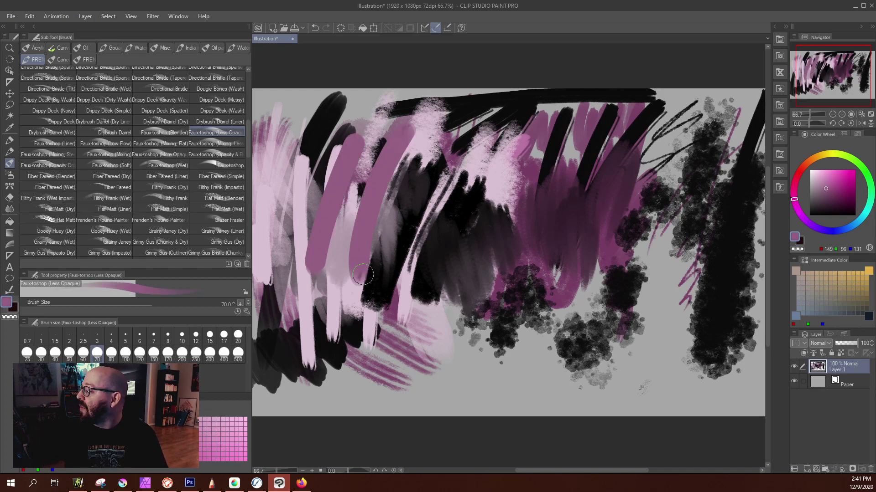
pyautogui.moveTo(438, 182); pyautogui.dragTo(416, 303)
pyautogui.moveTo(451, 226)
pyautogui.mouseDown()
pyautogui.moveTo(459, 279)
pyautogui.moveTo(496, 207)
pyautogui.moveTo(439, 310)
pyautogui.moveTo(515, 214)
pyautogui.moveTo(475, 315)
pyautogui.mouseUp()
pyautogui.click(105, 147)
pyautogui.moveTo(519, 141)
pyautogui.mouseDown()
pyautogui.moveTo(479, 198)
pyautogui.moveTo(451, 207)
pyautogui.mouseUp()
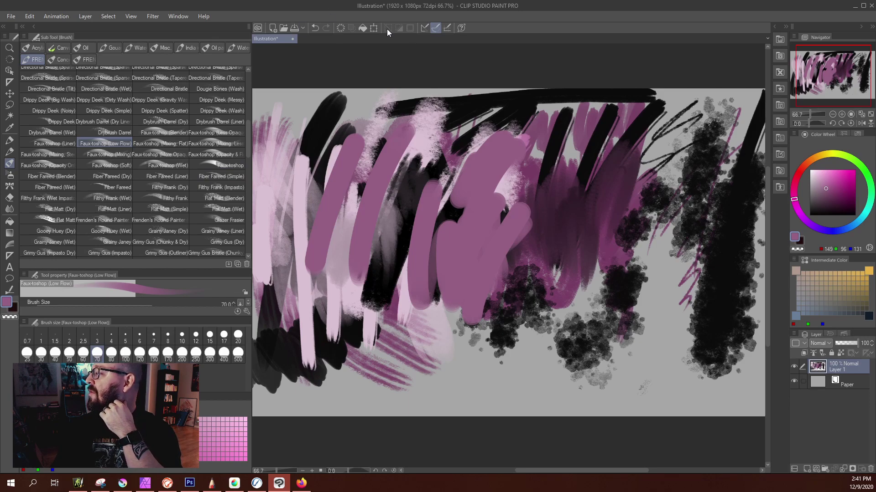
# Hide the painted Layer 1 and add an empty Layer 2 above it.
pyautogui.click(9, 83)
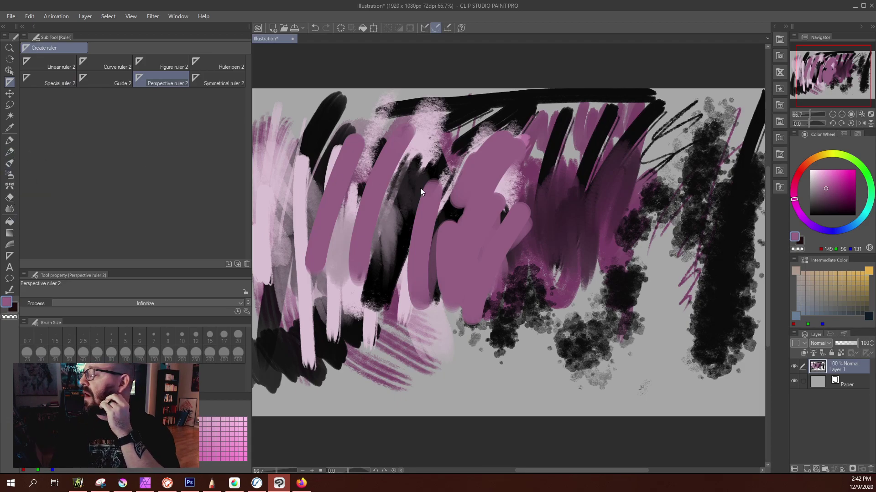
pyautogui.click(794, 367)
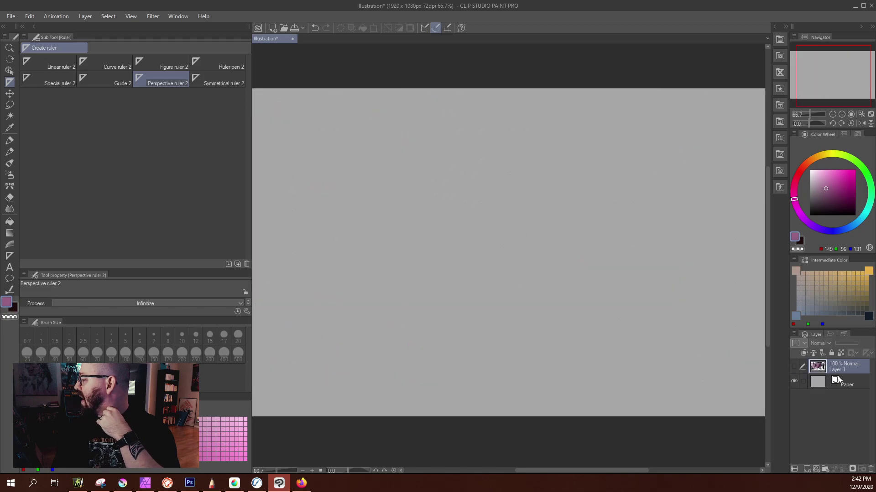
pyautogui.click(806, 469)
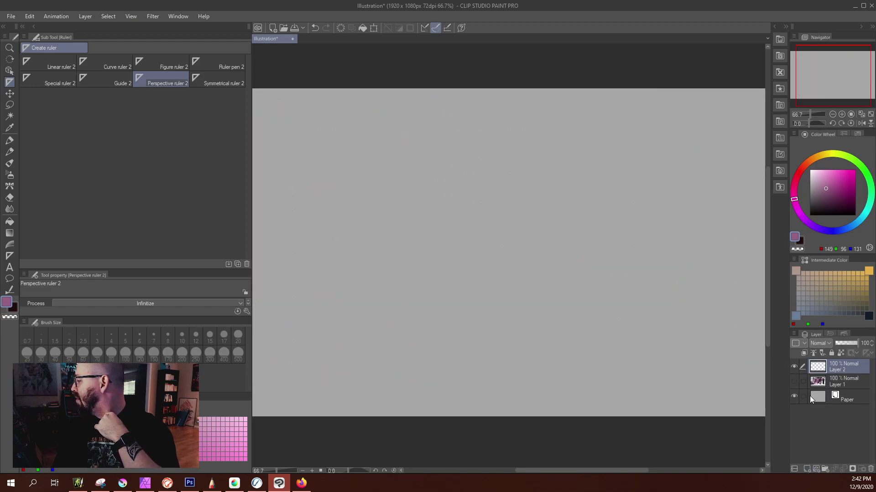
# Draw a thin pink pencil line, then a cluster of black pencil strokes beside it.
pyautogui.click(10, 152)
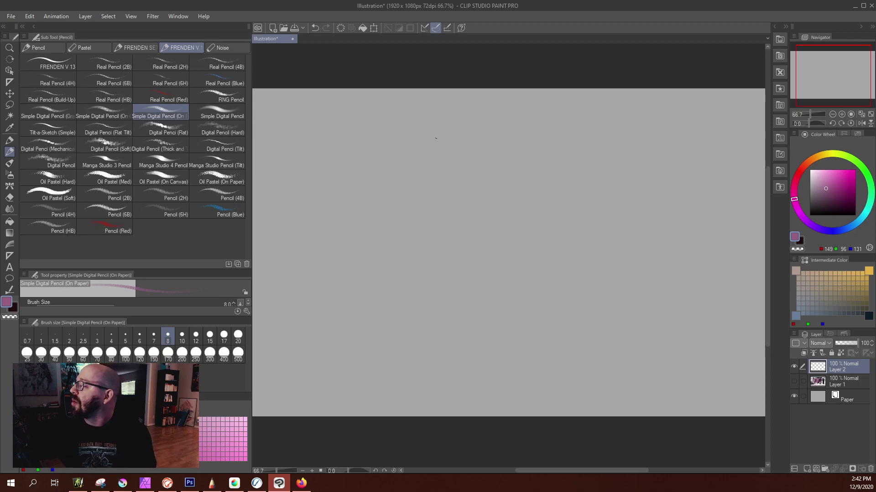
pyautogui.moveTo(441, 125); pyautogui.dragTo(433, 210)
pyautogui.moveTo(817, 188); pyautogui.dragTo(796, 221)
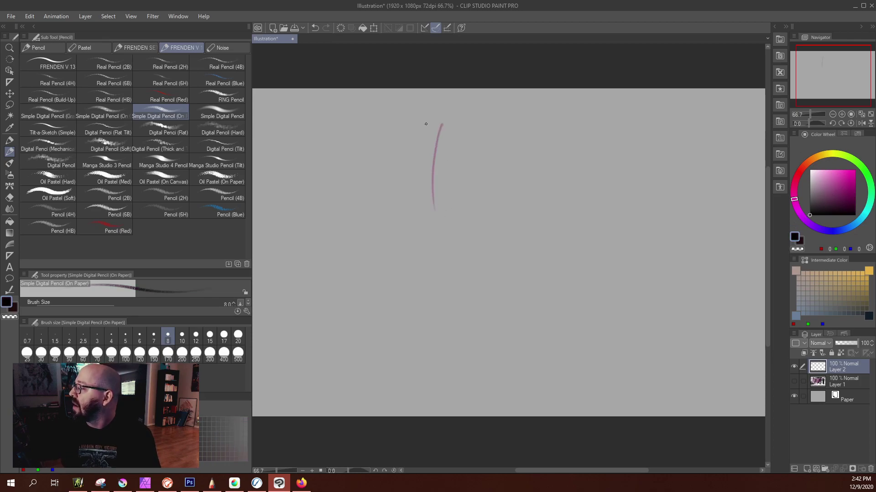
pyautogui.moveTo(422, 120); pyautogui.dragTo(392, 223)
pyautogui.moveTo(424, 133); pyautogui.dragTo(416, 203)
pyautogui.moveTo(427, 145)
pyautogui.mouseDown()
pyautogui.moveTo(438, 221)
pyautogui.moveTo(449, 226)
pyautogui.mouseUp()
pyautogui.moveTo(445, 132); pyautogui.dragTo(460, 208)
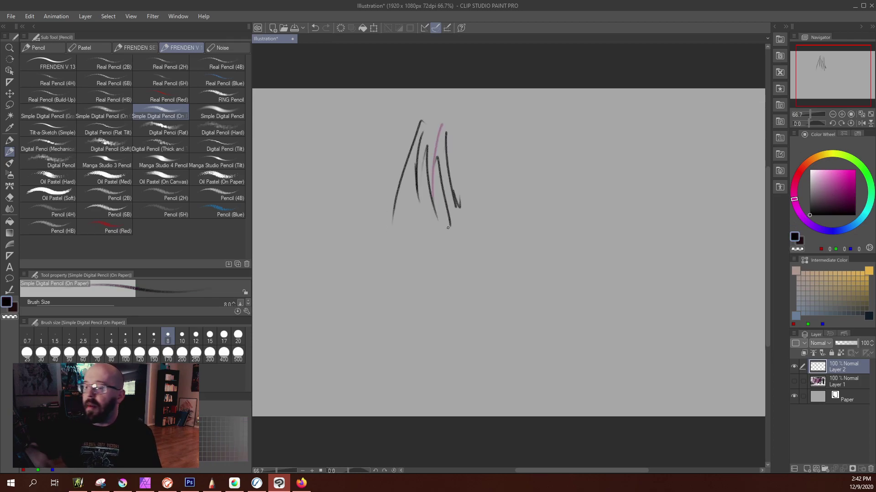
pyautogui.scroll(6, 421, 196)
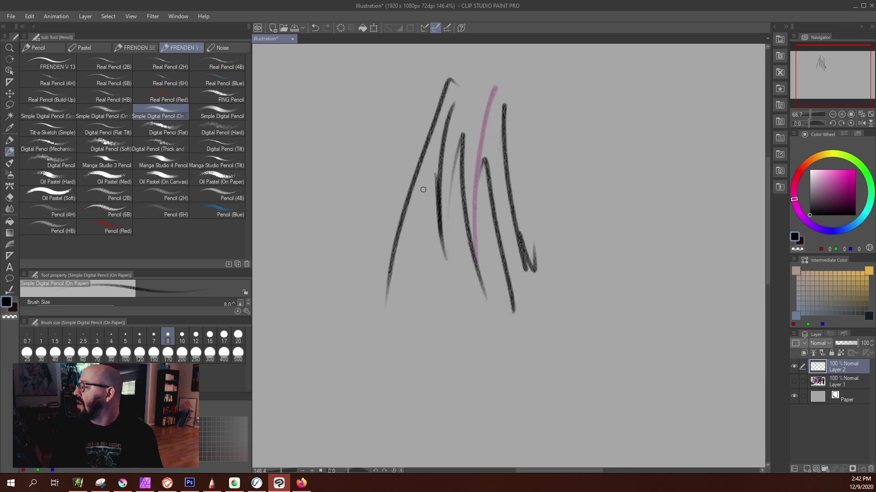
pyautogui.scroll(1, 422, 199)
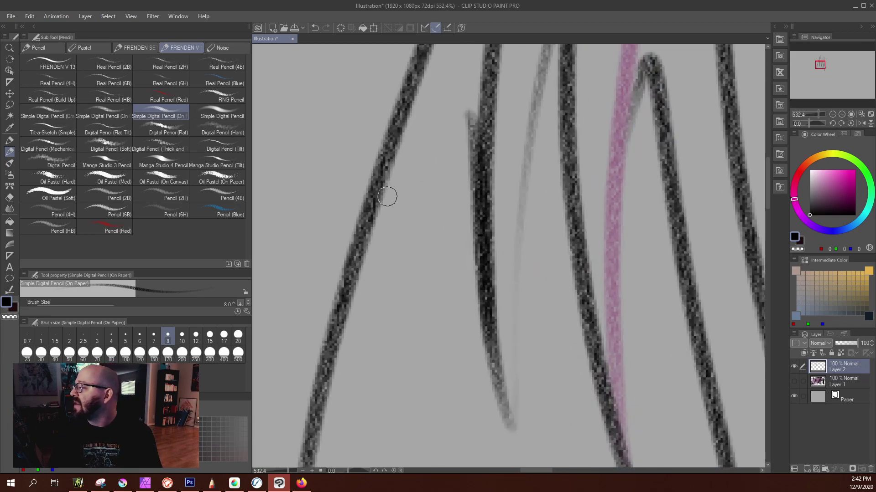
pyautogui.scroll(-5, 433, 190)
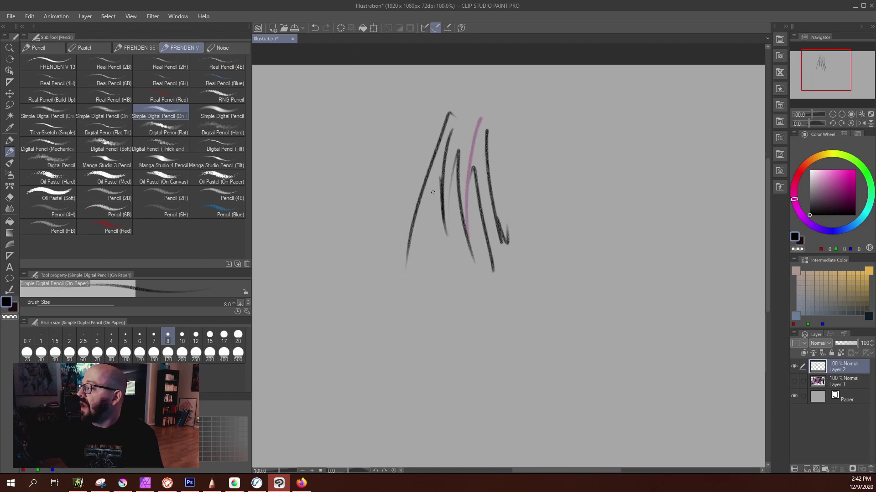
# Add black test strokes with Oil Pastel (On Canvas), (Med) and (Soft) brushes.
pyautogui.click(162, 180)
pyautogui.moveTo(363, 118); pyautogui.dragTo(338, 250)
pyautogui.moveTo(371, 156); pyautogui.dragTo(375, 222)
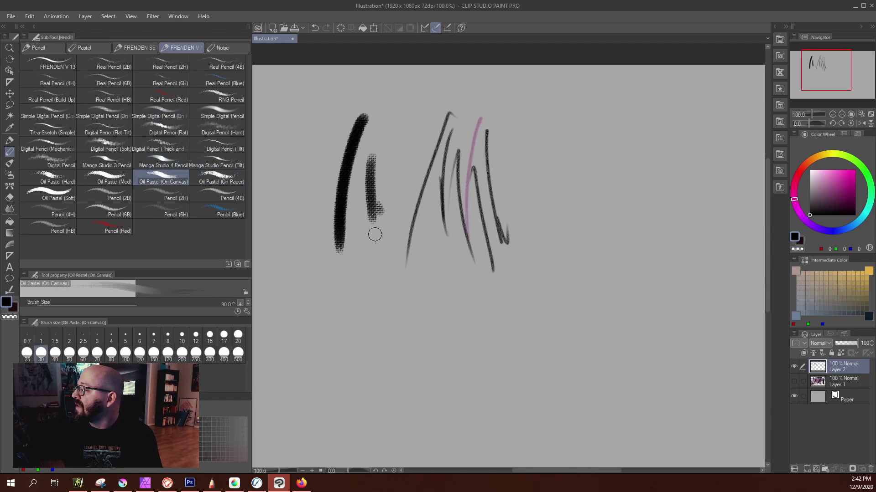
pyautogui.click(112, 178)
pyautogui.moveTo(349, 83); pyautogui.dragTo(295, 167)
pyautogui.moveTo(347, 110)
pyautogui.mouseDown()
pyautogui.moveTo(327, 152)
pyautogui.moveTo(358, 148)
pyautogui.mouseUp()
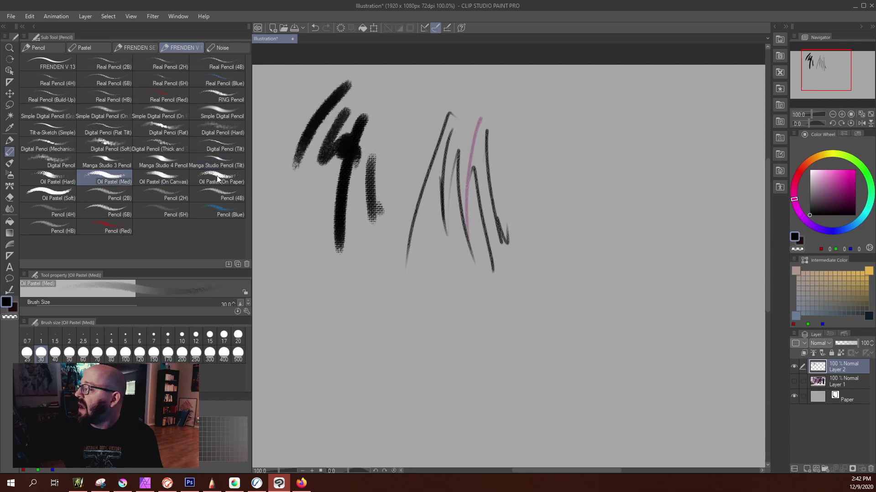
pyautogui.click(54, 196)
pyautogui.moveTo(410, 83)
pyautogui.mouseDown()
pyautogui.moveTo(366, 141)
pyautogui.moveTo(403, 148)
pyautogui.moveTo(402, 160)
pyautogui.mouseUp()
# Add charcoal, crayon and pastel marks at right, and chalk strokes below.
pyautogui.click(89, 48)
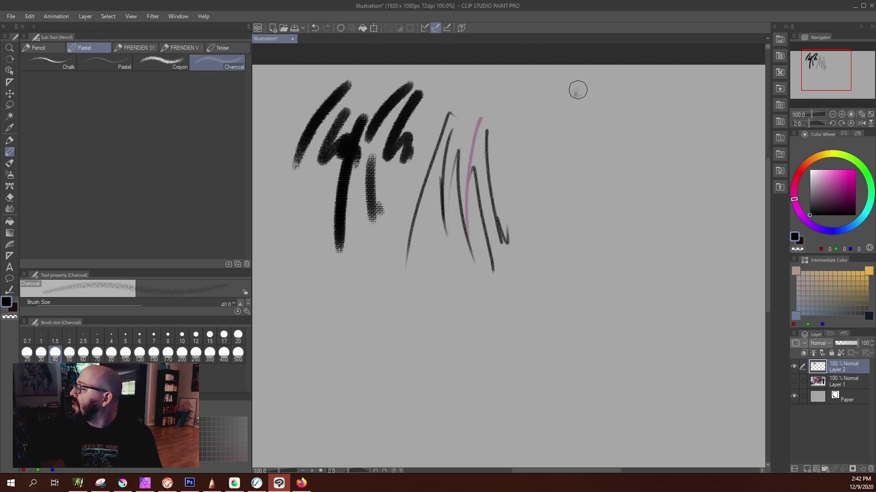
pyautogui.moveTo(576, 89); pyautogui.dragTo(505, 231)
pyautogui.moveTo(603, 120)
pyautogui.mouseDown()
pyautogui.moveTo(586, 141)
pyautogui.moveTo(596, 196)
pyautogui.moveTo(589, 219)
pyautogui.mouseUp()
pyautogui.click(181, 67)
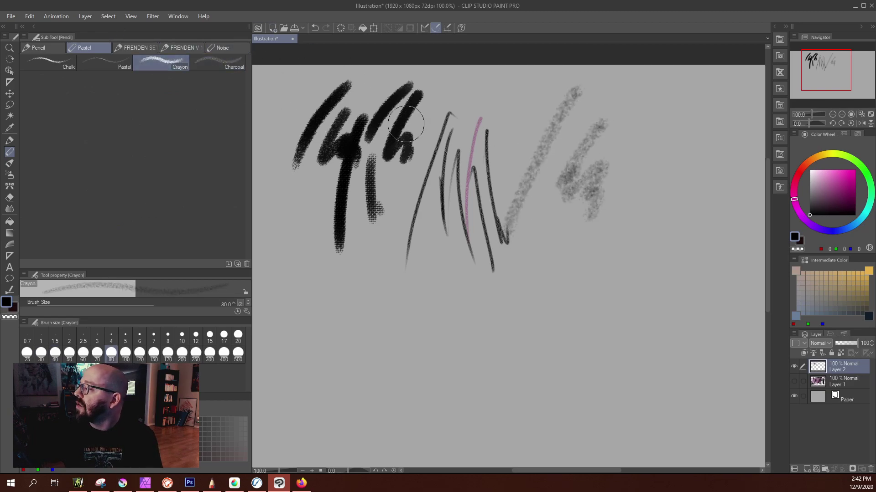
pyautogui.moveTo(588, 91)
pyautogui.mouseDown()
pyautogui.moveTo(606, 137)
pyautogui.moveTo(655, 122)
pyautogui.moveTo(606, 228)
pyautogui.mouseUp()
pyautogui.click(107, 64)
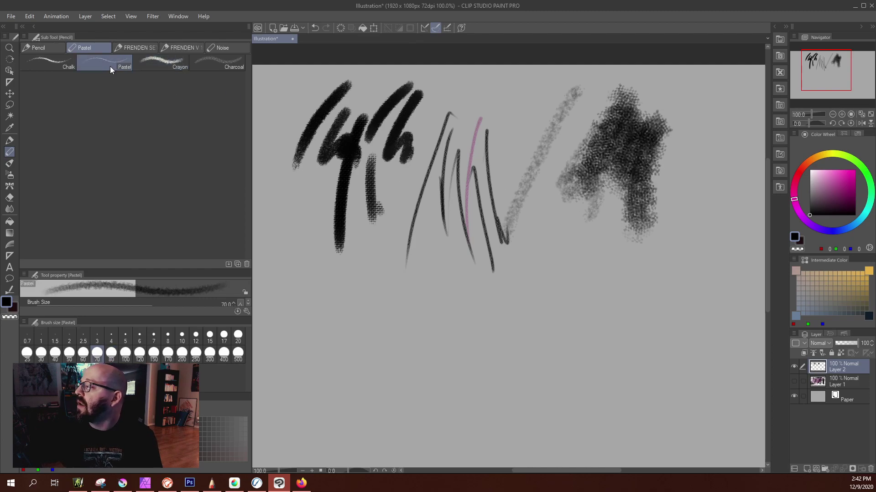
pyautogui.moveTo(576, 88)
pyautogui.mouseDown()
pyautogui.moveTo(504, 172)
pyautogui.moveTo(520, 240)
pyautogui.mouseUp()
pyautogui.click(68, 64)
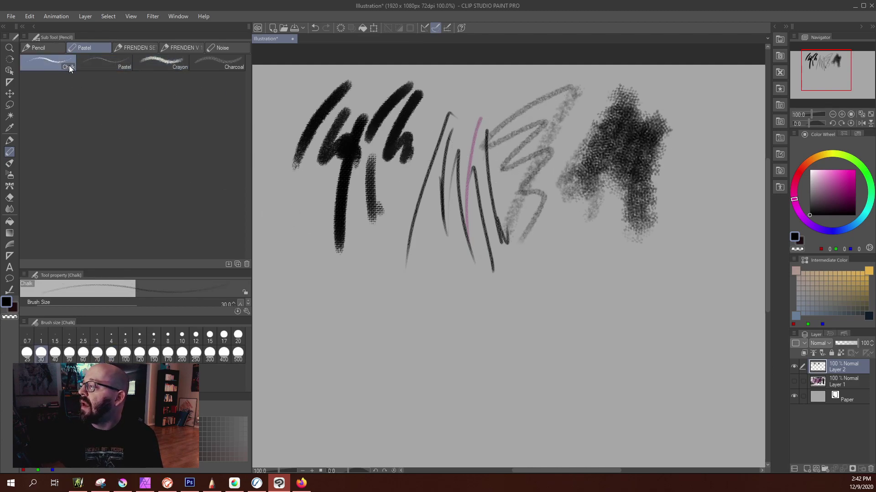
pyautogui.moveTo(446, 244); pyautogui.dragTo(391, 393)
pyautogui.moveTo(460, 287); pyautogui.dragTo(462, 349)
# Draw Rough pencil zigzags at lower right and crossing Design pencil strokes at lower left.
pyautogui.click(53, 48)
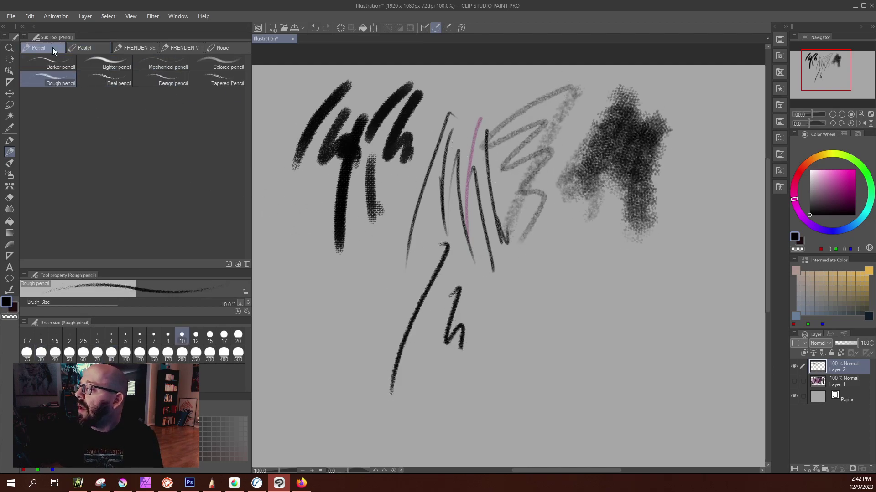
pyautogui.moveTo(601, 231); pyautogui.dragTo(545, 367)
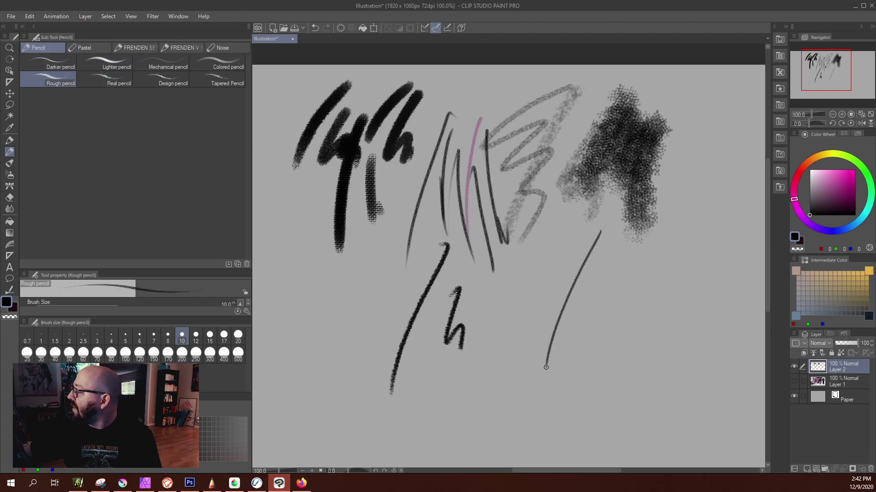
pyautogui.moveTo(616, 261); pyautogui.dragTo(589, 346)
pyautogui.moveTo(584, 282)
pyautogui.mouseDown()
pyautogui.moveTo(603, 293)
pyautogui.moveTo(623, 330)
pyautogui.moveTo(640, 291)
pyautogui.mouseUp()
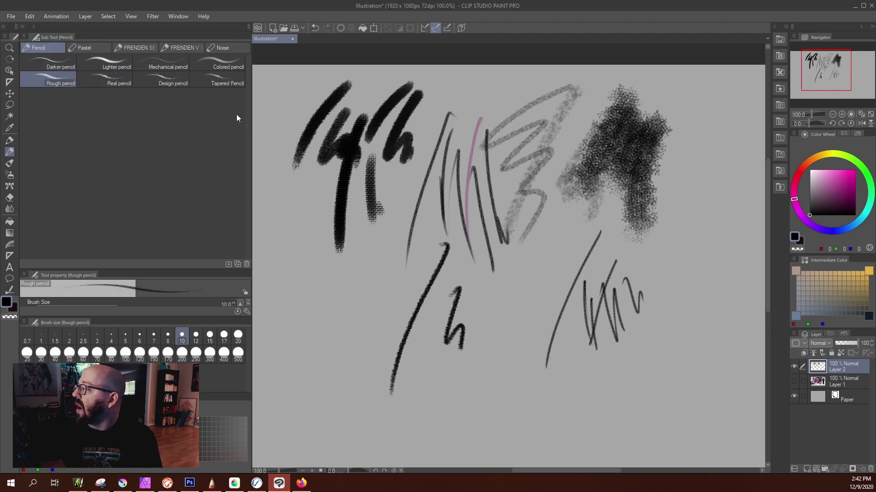
pyautogui.click(165, 80)
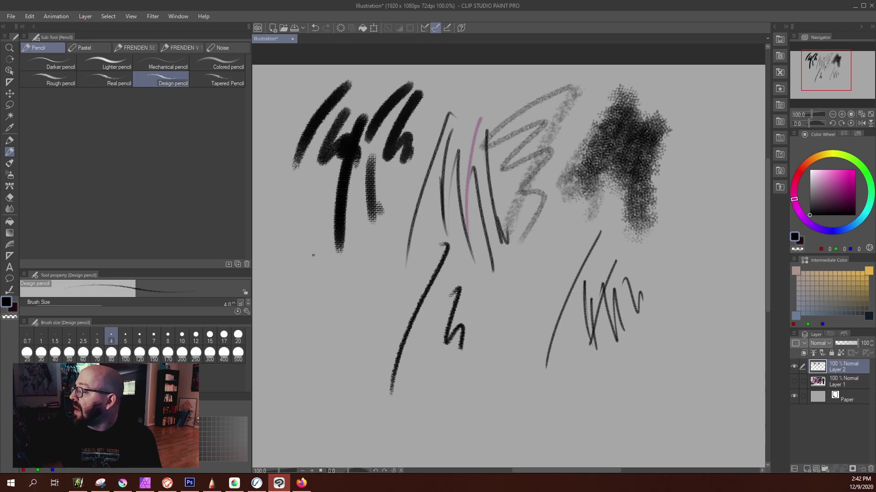
pyautogui.moveTo(362, 274); pyautogui.dragTo(289, 389)
pyautogui.moveTo(377, 280)
pyautogui.mouseDown()
pyautogui.moveTo(335, 338)
pyautogui.moveTo(302, 420)
pyautogui.mouseUp()
pyautogui.moveTo(367, 295); pyautogui.dragTo(334, 422)
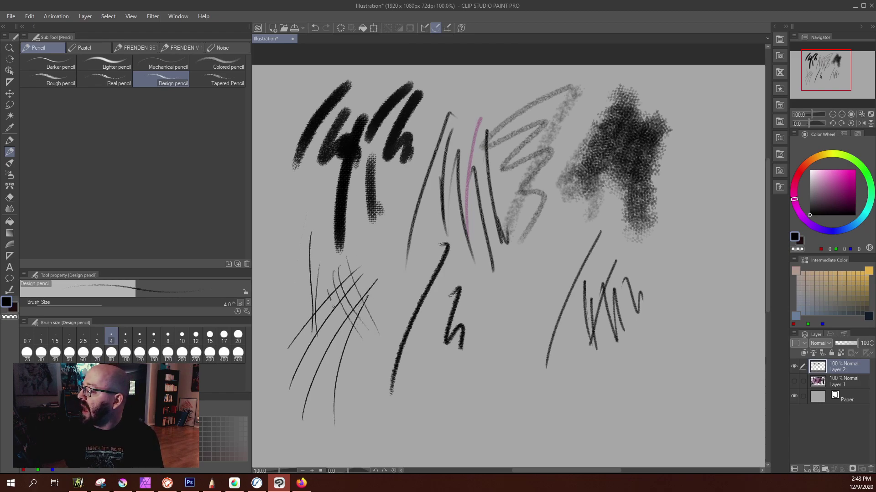
# Draw thin grey Colored pencil diagonals and curves across the canvas.
pyautogui.click(175, 67)
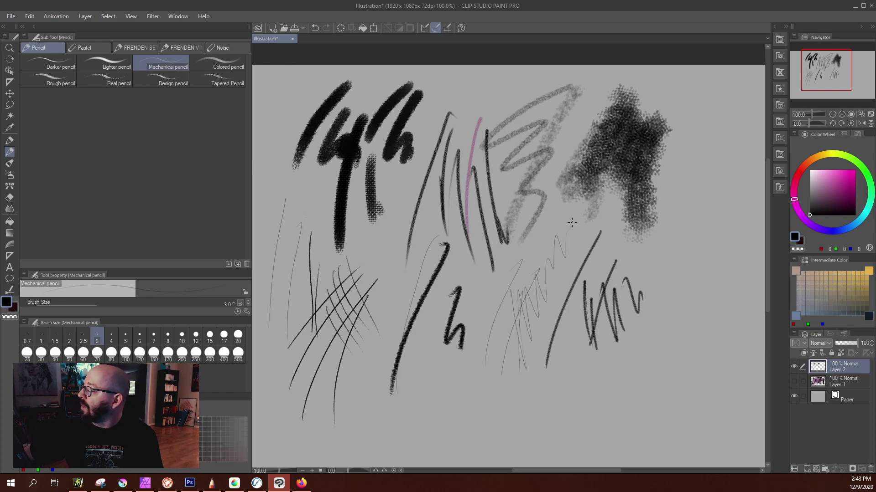
pyautogui.click(217, 63)
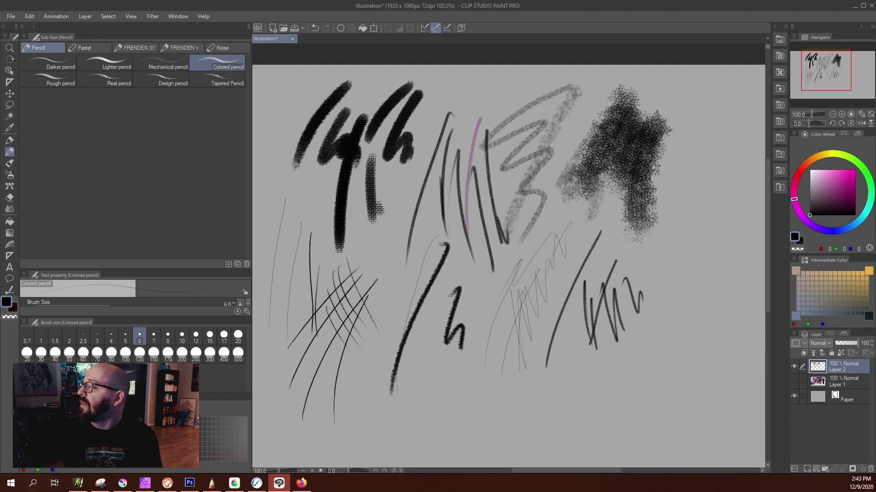
pyautogui.moveTo(506, 80); pyautogui.dragTo(445, 157)
pyautogui.moveTo(578, 291); pyautogui.dragTo(556, 394)
pyautogui.moveTo(510, 305); pyautogui.dragTo(509, 409)
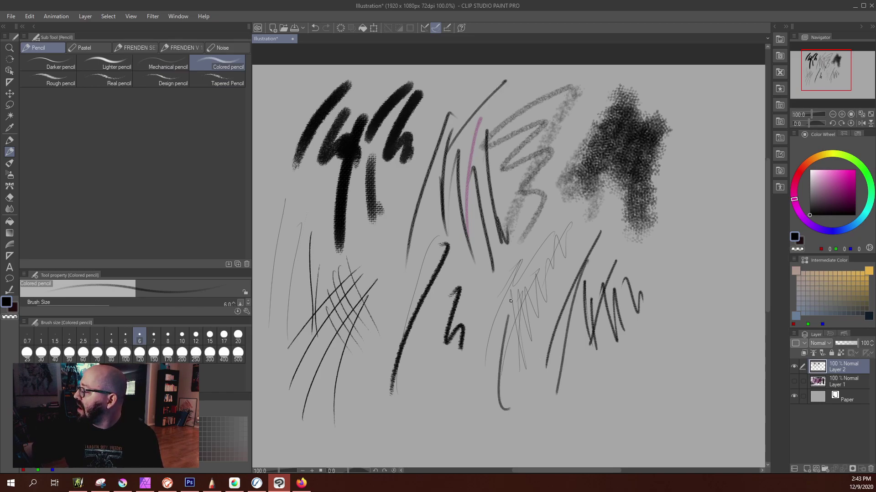
pyautogui.moveTo(486, 329)
pyautogui.mouseDown()
pyautogui.moveTo(472, 431)
pyautogui.moveTo(422, 398)
pyautogui.mouseUp()
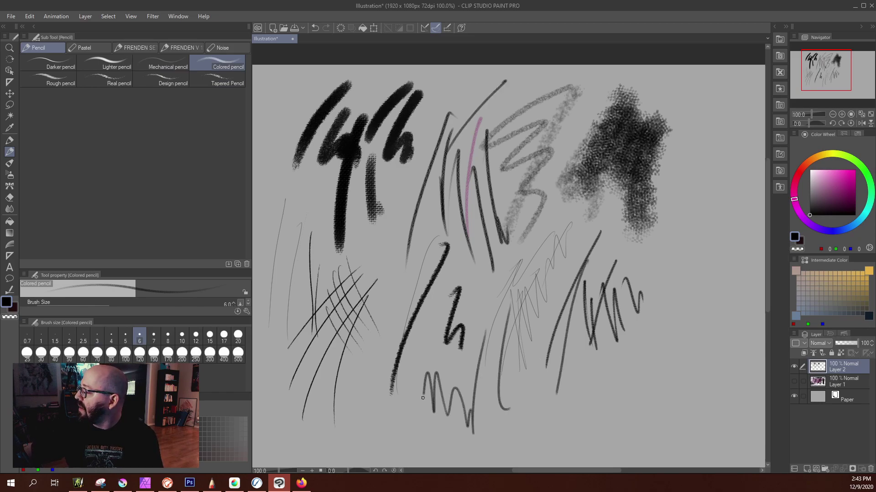
# Add vertical Lighter pencil strokes at left and Darker pencil strokes in the middle.
pyautogui.click(122, 64)
pyautogui.moveTo(305, 161); pyautogui.dragTo(304, 321)
pyautogui.moveTo(317, 191); pyautogui.dragTo(319, 257)
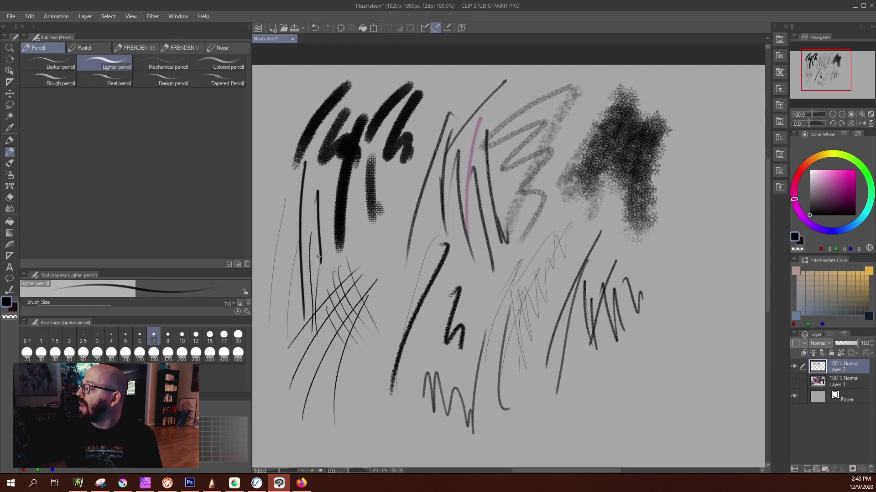
pyautogui.click(62, 60)
pyautogui.moveTo(420, 202); pyautogui.dragTo(378, 317)
pyautogui.moveTo(423, 221); pyautogui.dragTo(407, 266)
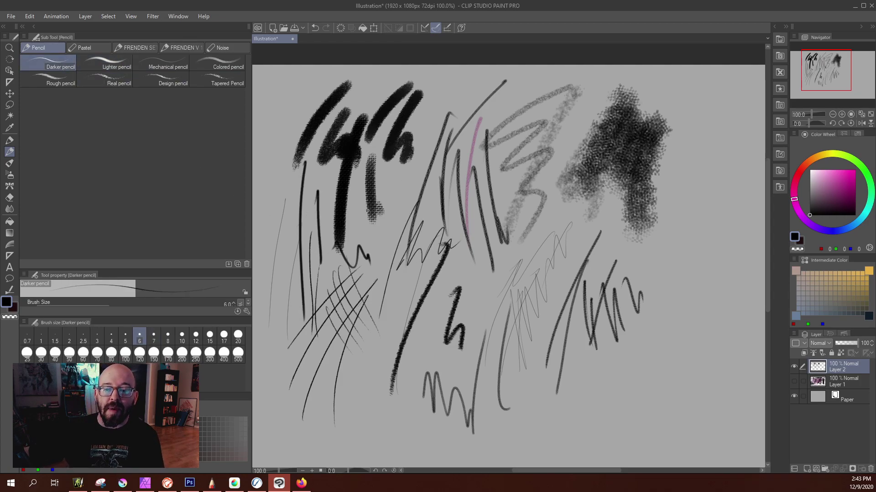
# Draw a Rough pencil zigzag at top centre and thin Real pencil lines on the right.
pyautogui.click(69, 83)
pyautogui.moveTo(491, 84); pyautogui.dragTo(457, 160)
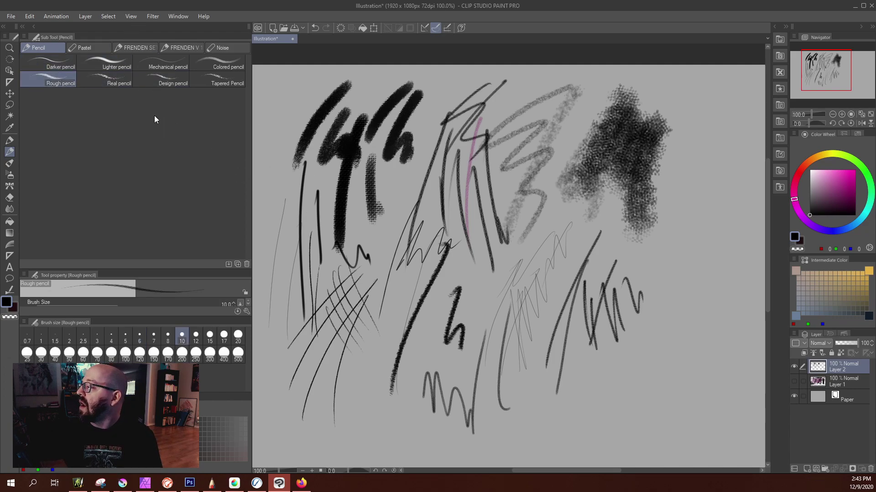
pyautogui.click(114, 64)
pyautogui.click(128, 81)
pyautogui.moveTo(587, 92); pyautogui.dragTo(557, 147)
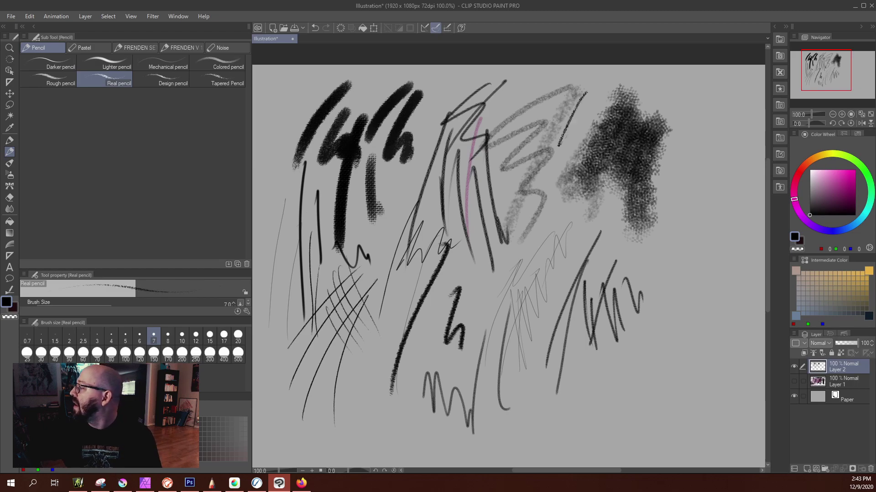
pyautogui.moveTo(708, 102); pyautogui.dragTo(677, 211)
pyautogui.moveTo(715, 145); pyautogui.dragTo(689, 283)
pyautogui.moveTo(703, 244); pyautogui.dragTo(696, 318)
pyautogui.moveTo(670, 253); pyautogui.dragTo(684, 322)
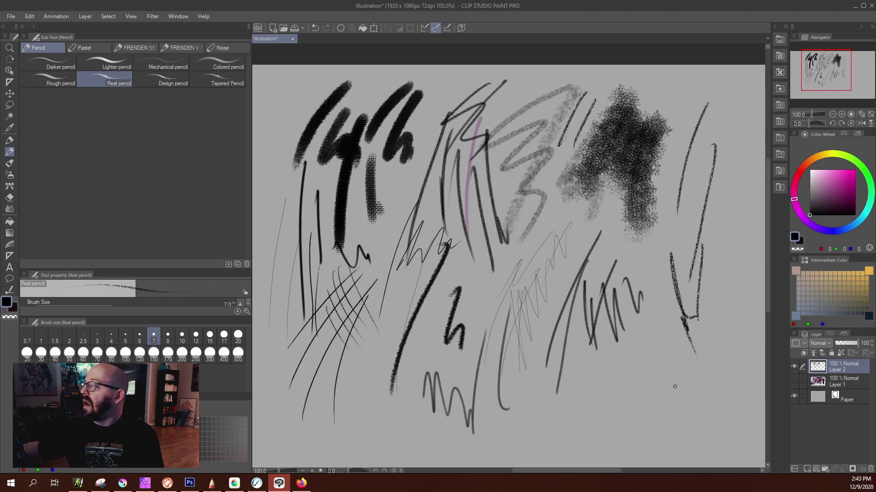
# Paint dark Noise texture over the left strokes.
pyautogui.click(95, 48)
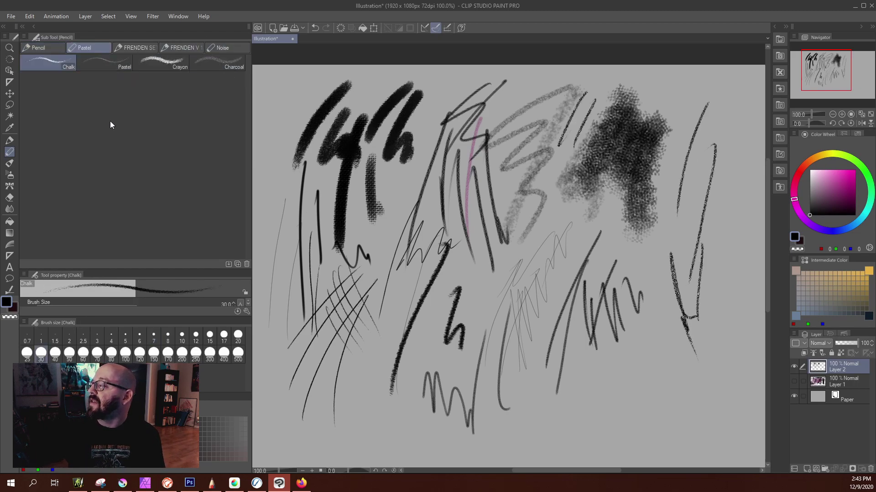
pyautogui.click(222, 47)
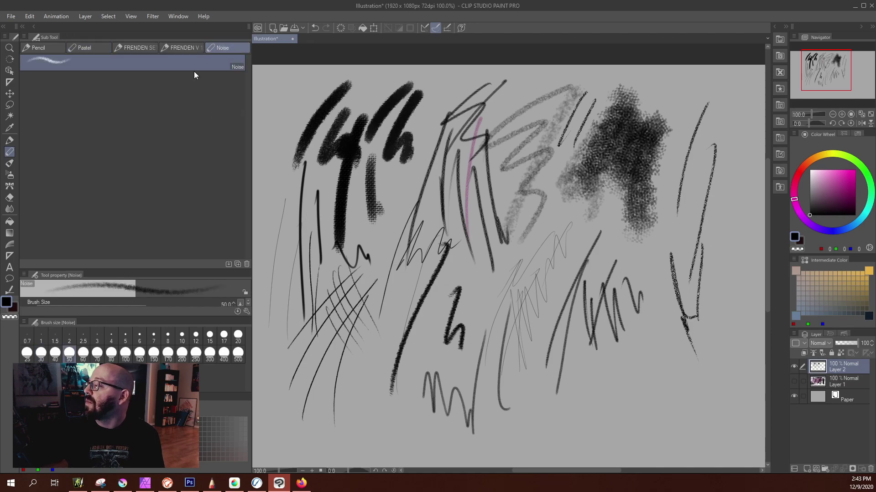
pyautogui.moveTo(370, 139); pyautogui.dragTo(376, 279)
pyautogui.moveTo(408, 155)
pyautogui.mouseDown()
pyautogui.moveTo(406, 209)
pyautogui.moveTo(434, 238)
pyautogui.mouseUp()
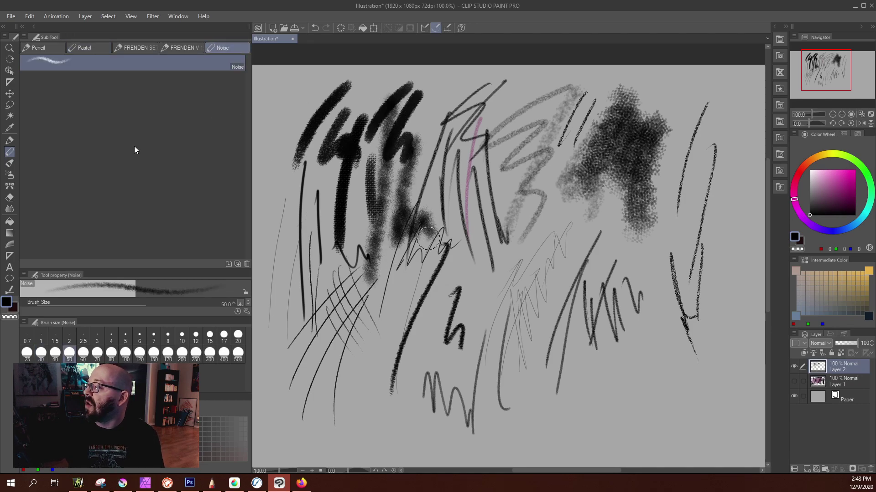
pyautogui.click(11, 165)
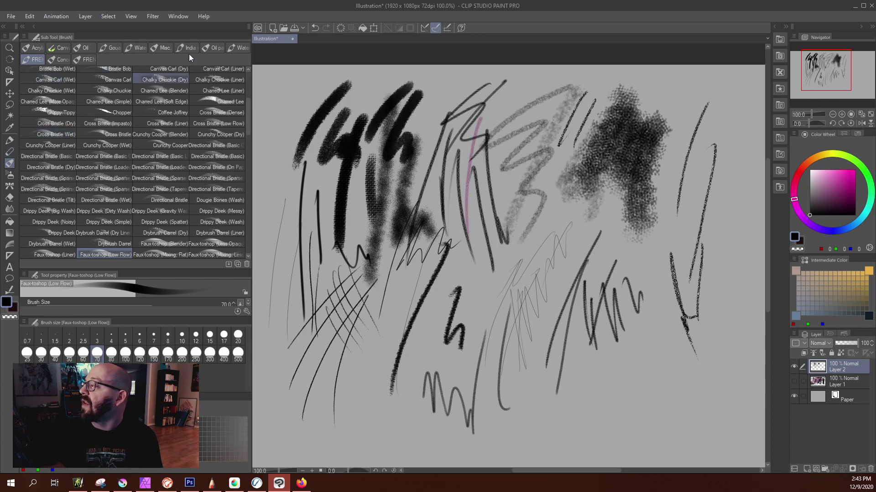
# Paint wide grey strokes with Gouache Detail and dark grey verticals with Gouache Flat.
pyautogui.click(109, 49)
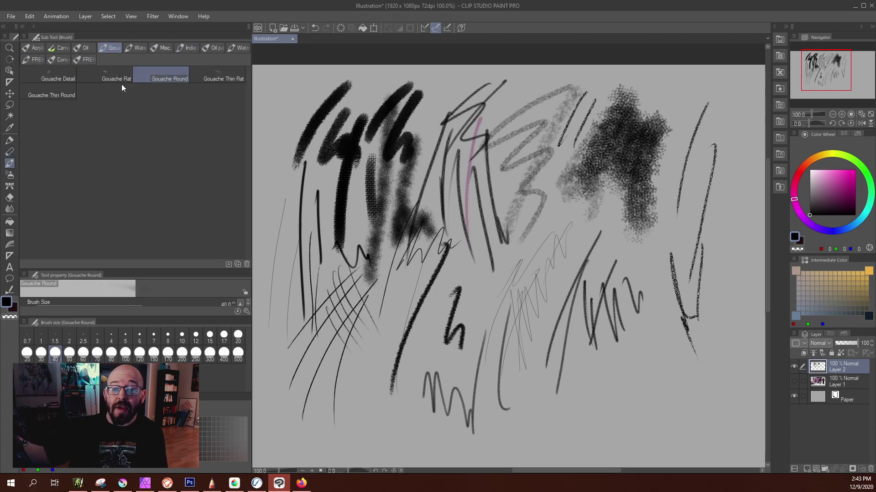
pyautogui.click(57, 77)
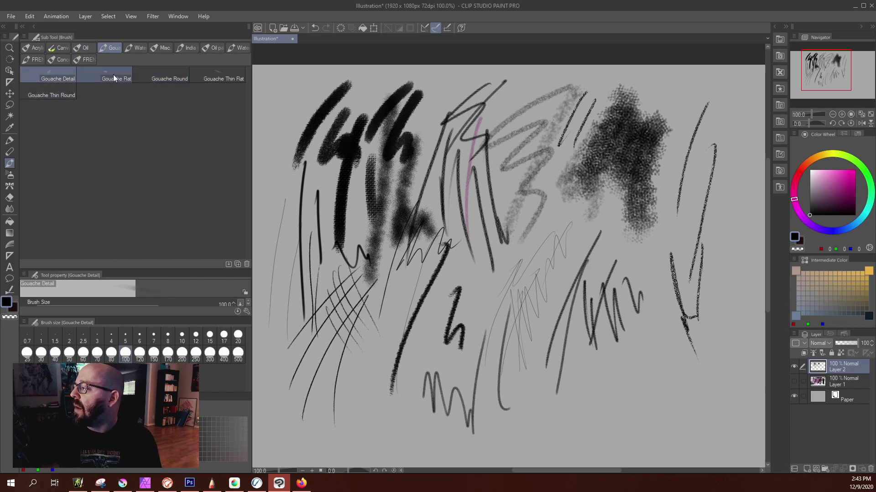
pyautogui.moveTo(499, 89); pyautogui.dragTo(495, 297)
pyautogui.moveTo(536, 114)
pyautogui.mouseDown()
pyautogui.moveTo(548, 219)
pyautogui.moveTo(470, 273)
pyautogui.moveTo(483, 337)
pyautogui.moveTo(534, 295)
pyautogui.moveTo(602, 273)
pyautogui.moveTo(643, 337)
pyautogui.mouseUp()
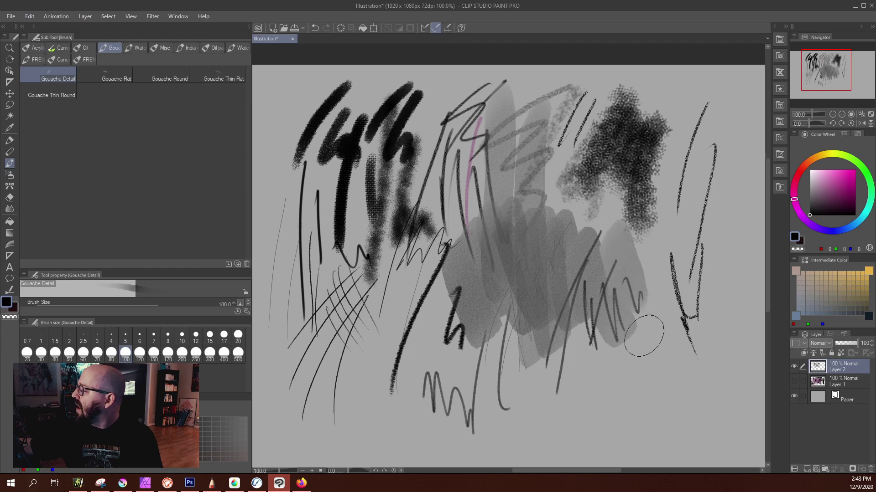
pyautogui.click(117, 78)
pyautogui.moveTo(552, 201)
pyautogui.mouseDown()
pyautogui.moveTo(534, 235)
pyautogui.moveTo(529, 387)
pyautogui.moveTo(570, 247)
pyautogui.moveTo(589, 360)
pyautogui.mouseUp()
# Add light grey strokes with Gouache Thin Flat and Thin Round across the middle.
pyautogui.click(168, 79)
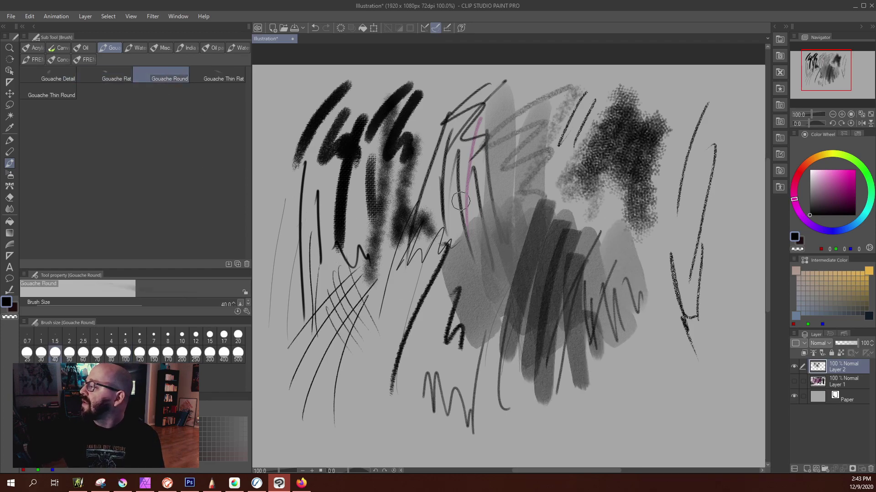
pyautogui.click(214, 78)
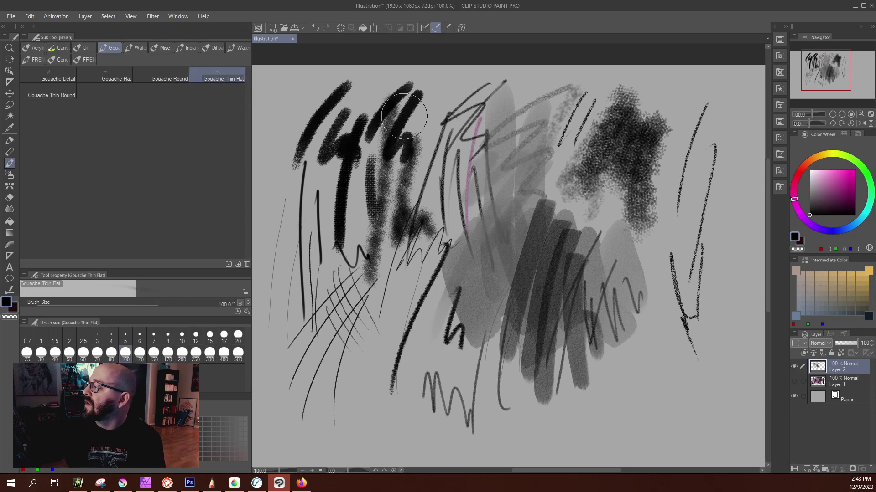
pyautogui.moveTo(495, 84)
pyautogui.mouseDown()
pyautogui.moveTo(456, 178)
pyautogui.moveTo(422, 226)
pyautogui.mouseUp()
pyautogui.click(59, 96)
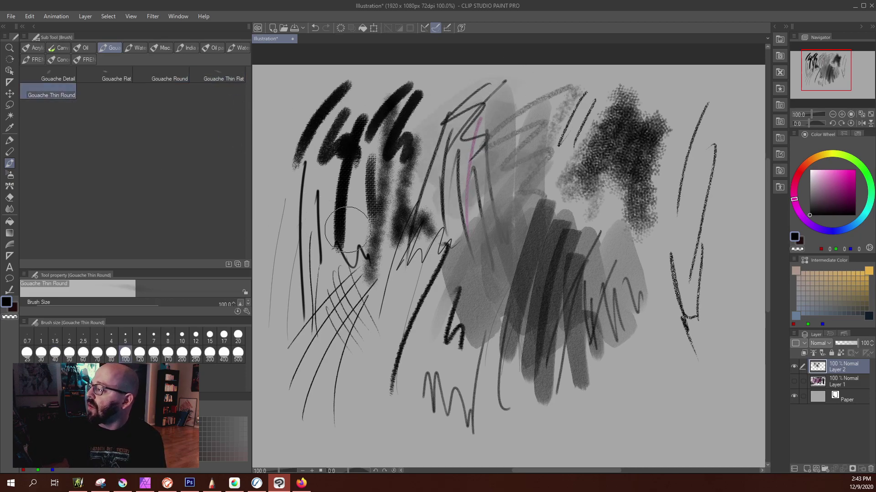
pyautogui.moveTo(484, 178); pyautogui.dragTo(466, 427)
pyautogui.moveTo(542, 228); pyautogui.dragTo(546, 420)
pyautogui.moveTo(606, 265); pyautogui.dragTo(632, 410)
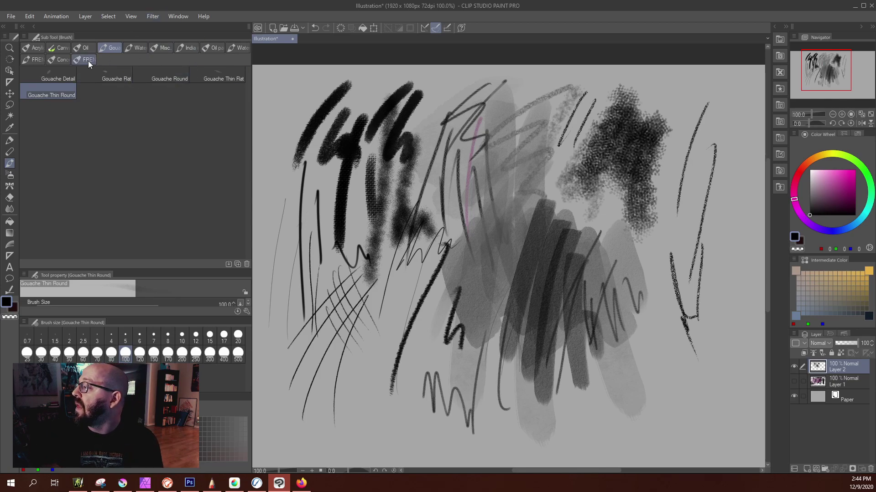
# Paint broad dark Gouache strokes down the middle of the canvas.
pyautogui.click(215, 48)
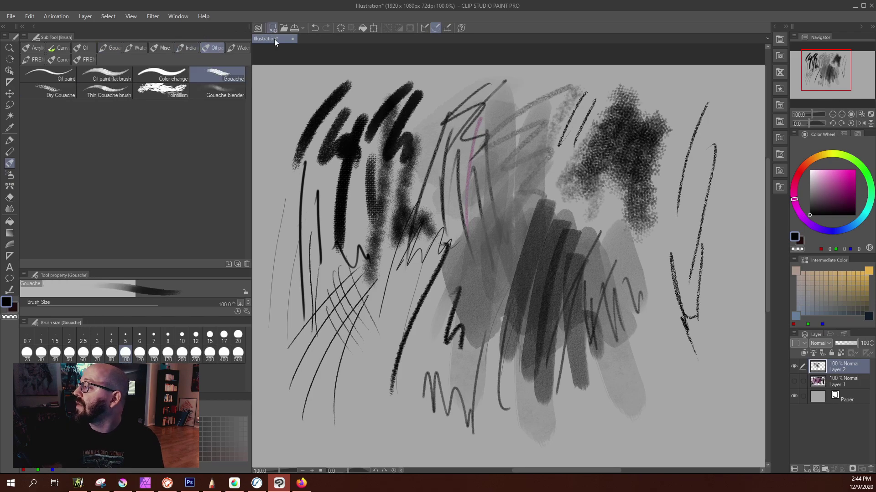
pyautogui.moveTo(340, 117); pyautogui.dragTo(364, 402)
pyautogui.moveTo(383, 137); pyautogui.dragTo(417, 433)
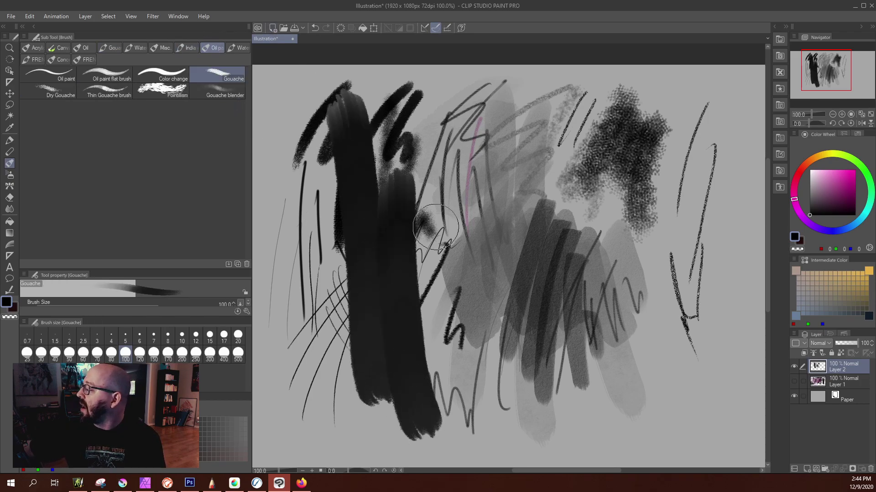
pyautogui.moveTo(449, 201); pyautogui.dragTo(501, 402)
pyautogui.moveTo(449, 107); pyautogui.dragTo(399, 214)
pyautogui.moveTo(401, 137)
pyautogui.mouseDown()
pyautogui.moveTo(395, 95)
pyautogui.moveTo(299, 158)
pyautogui.mouseUp()
# Sweep broad dark strokes across the upper middle and along the far-right lines.
pyautogui.moveTo(454, 98); pyautogui.dragTo(398, 186)
pyautogui.moveTo(529, 107); pyautogui.dragTo(433, 224)
pyautogui.moveTo(547, 155); pyautogui.dragTo(451, 274)
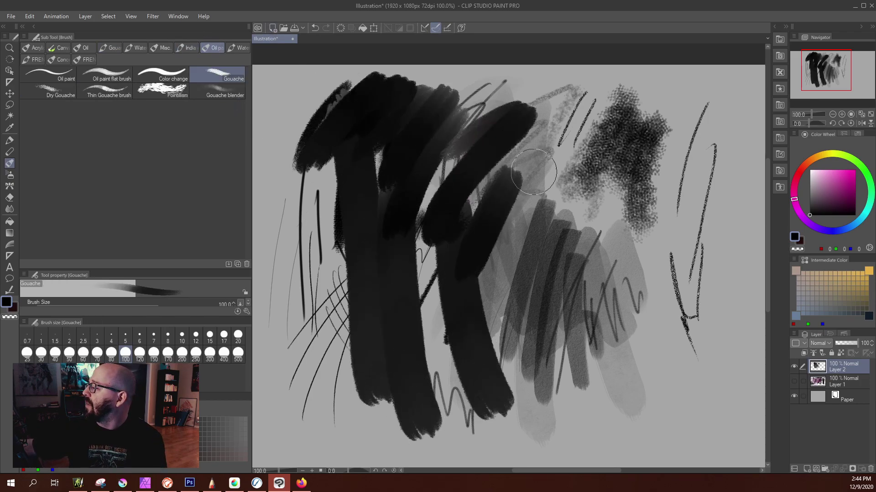
pyautogui.moveTo(586, 110); pyautogui.dragTo(520, 182)
pyautogui.moveTo(566, 139); pyautogui.dragTo(552, 158)
pyautogui.moveTo(606, 89); pyautogui.dragTo(577, 194)
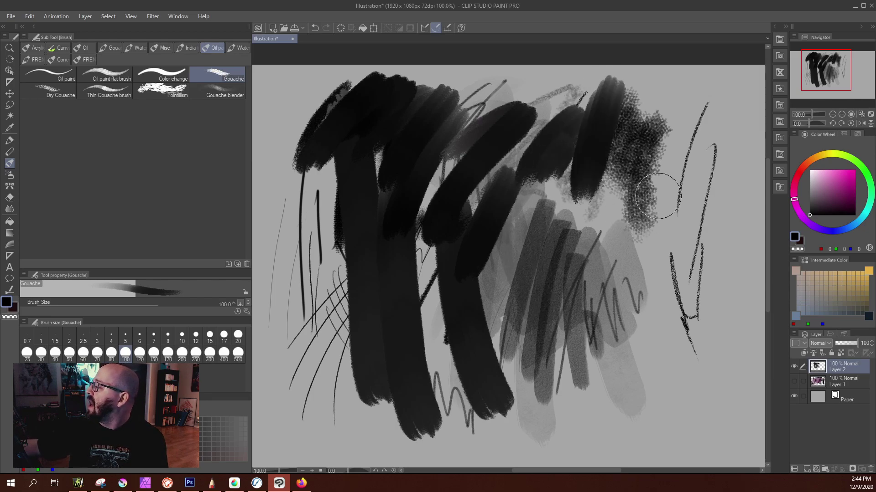
pyautogui.moveTo(723, 102); pyautogui.dragTo(664, 292)
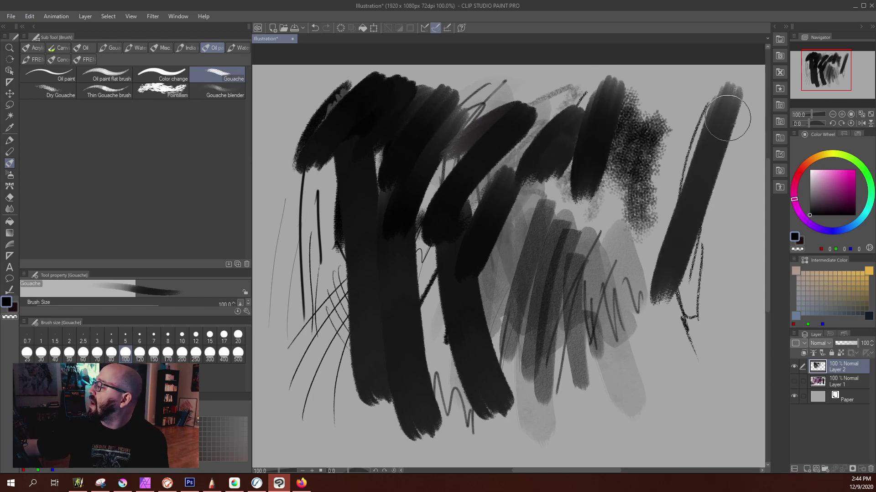
pyautogui.moveTo(729, 86); pyautogui.dragTo(711, 160)
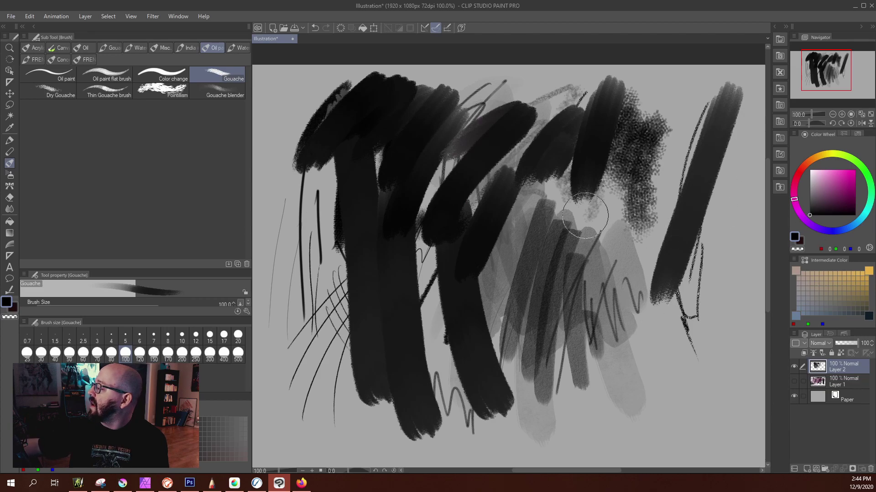
# Add light textured and black strokes down the left edge and along the bottom.
pyautogui.moveTo(283, 168); pyautogui.dragTo(320, 414)
pyautogui.moveTo(292, 183); pyautogui.dragTo(327, 338)
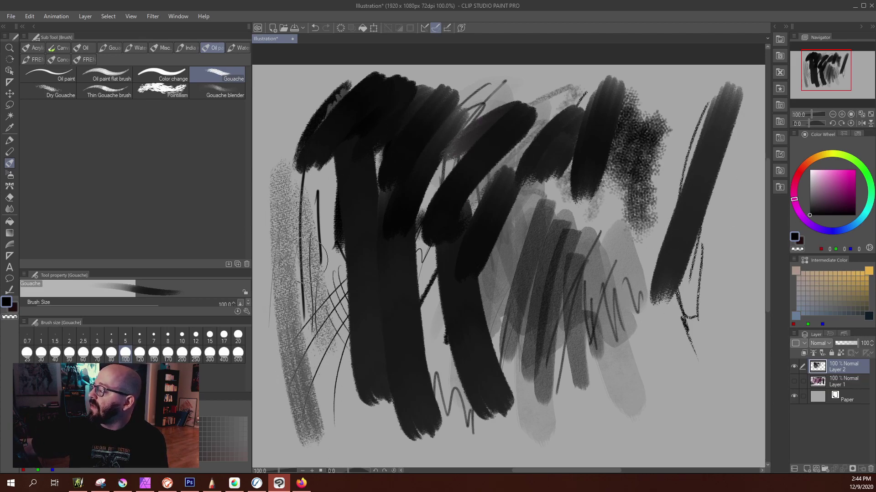
pyautogui.moveTo(282, 130)
pyautogui.mouseDown()
pyautogui.moveTo(274, 200)
pyautogui.moveTo(292, 328)
pyautogui.mouseUp()
pyautogui.moveTo(299, 144)
pyautogui.mouseDown()
pyautogui.moveTo(333, 401)
pyautogui.moveTo(348, 424)
pyautogui.mouseUp()
pyautogui.moveTo(533, 418)
pyautogui.mouseDown()
pyautogui.moveTo(631, 424)
pyautogui.moveTo(686, 400)
pyautogui.moveTo(729, 258)
pyautogui.mouseUp()
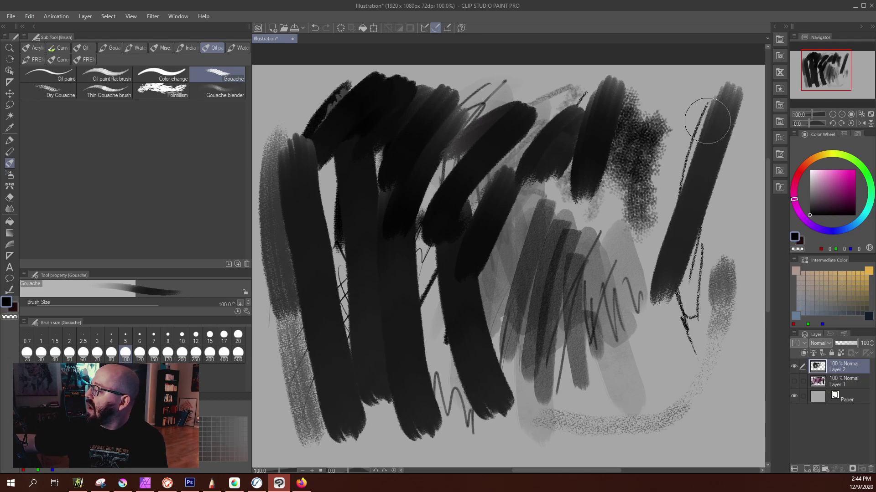
pyautogui.click(241, 98)
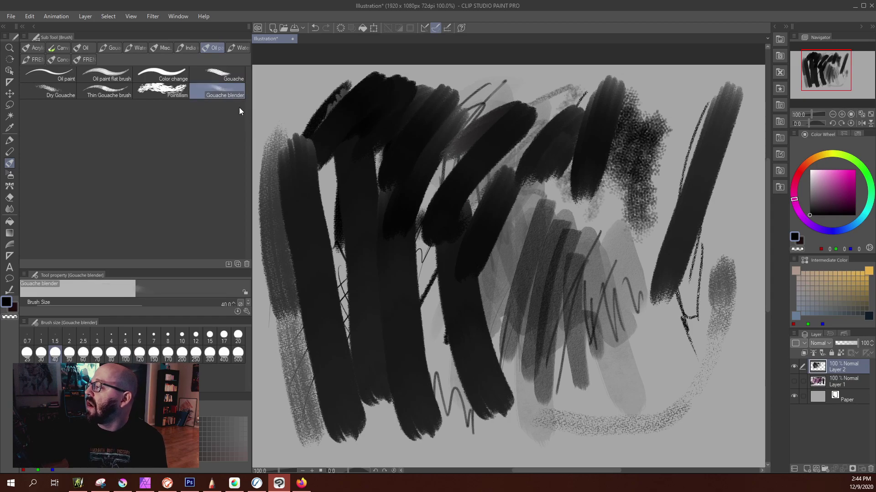
# Smear the upper-left dark strokes into smoky grey haze and zoom out to 66.7%.
pyautogui.moveTo(342, 195)
pyautogui.mouseDown()
pyautogui.moveTo(325, 215)
pyautogui.moveTo(320, 248)
pyautogui.moveTo(334, 295)
pyautogui.mouseUp()
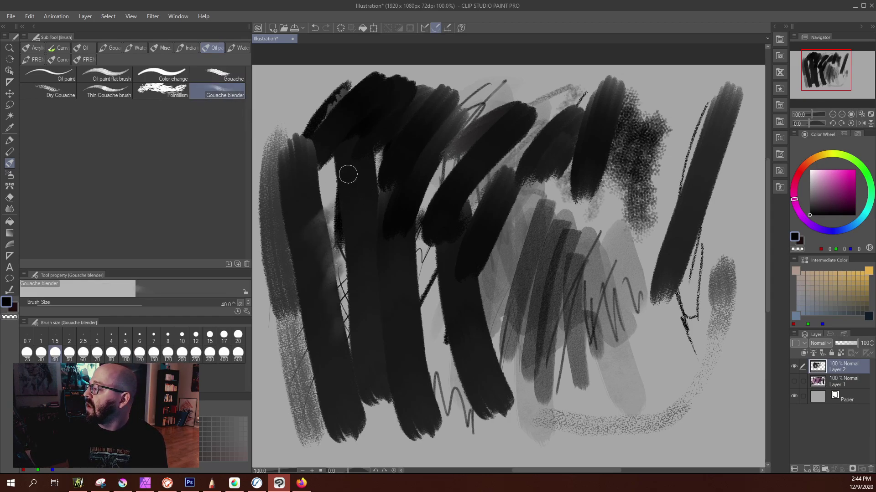
pyautogui.moveTo(313, 132); pyautogui.dragTo(279, 143)
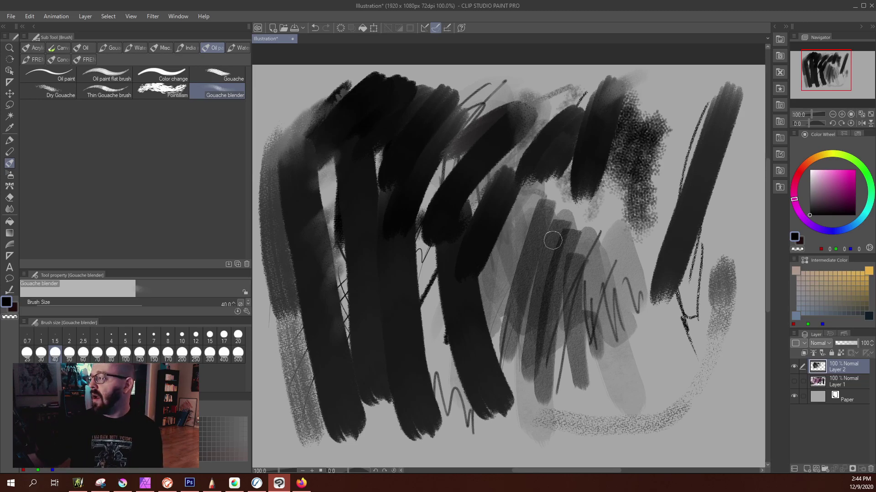
pyautogui.moveTo(286, 119)
pyautogui.mouseDown()
pyautogui.moveTo(294, 146)
pyautogui.moveTo(329, 105)
pyautogui.mouseUp()
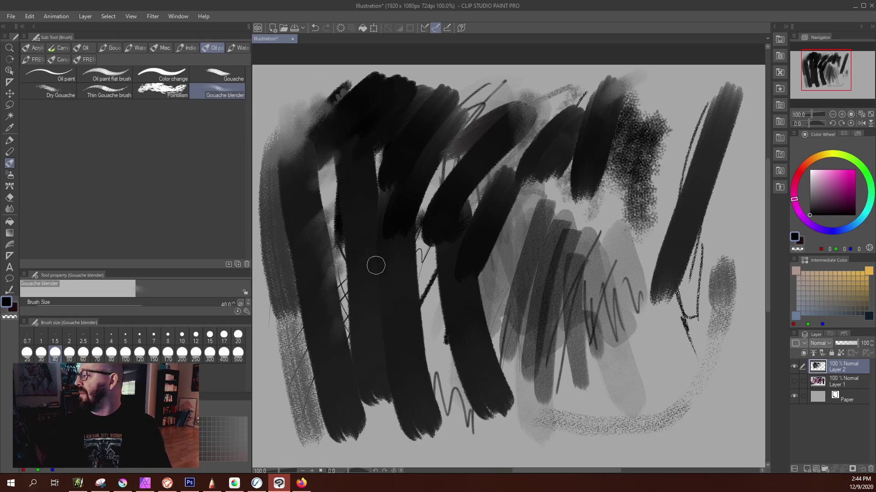
pyautogui.scroll(-2, 374, 261)
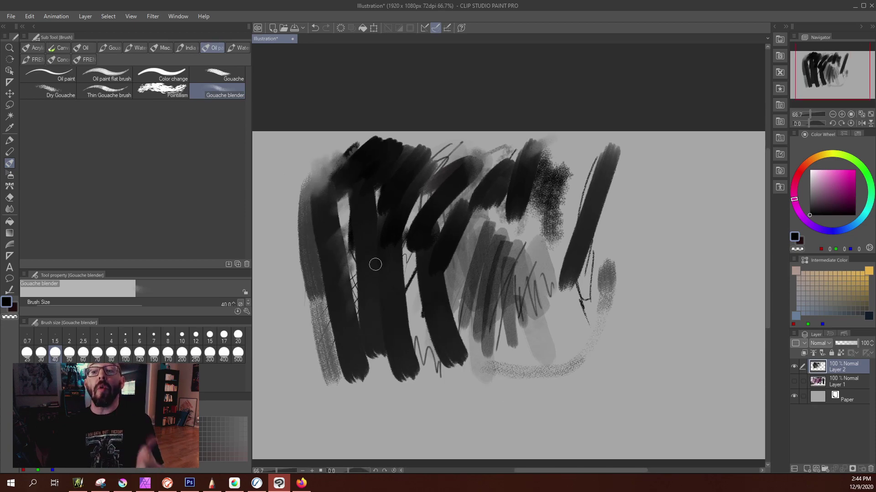
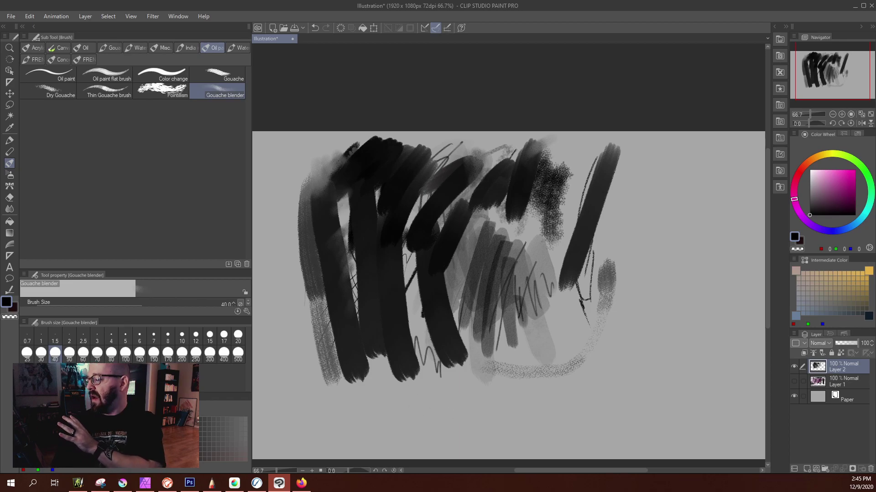
# Switch from Clip Studio Paint to Firefox showing the FRENDEN brush store page.
pyautogui.click(301, 483)
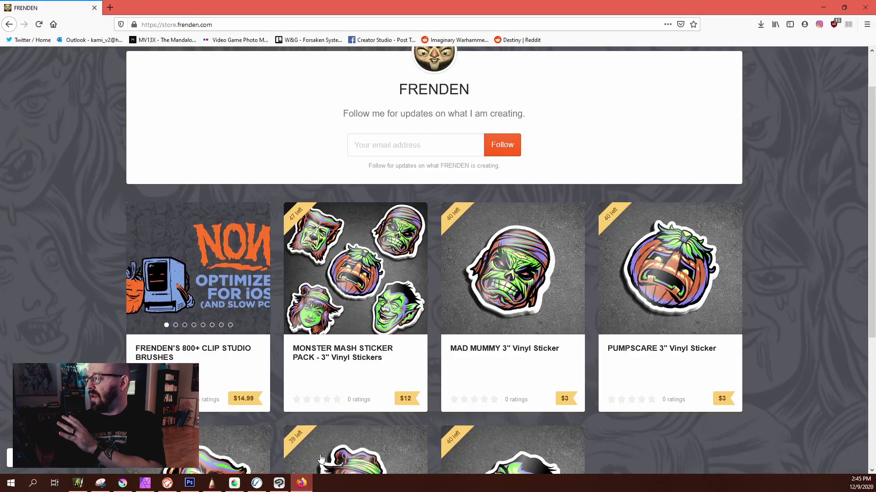
# In a new tab, run a Google search for the illustrator's name.
pyautogui.click(109, 8)
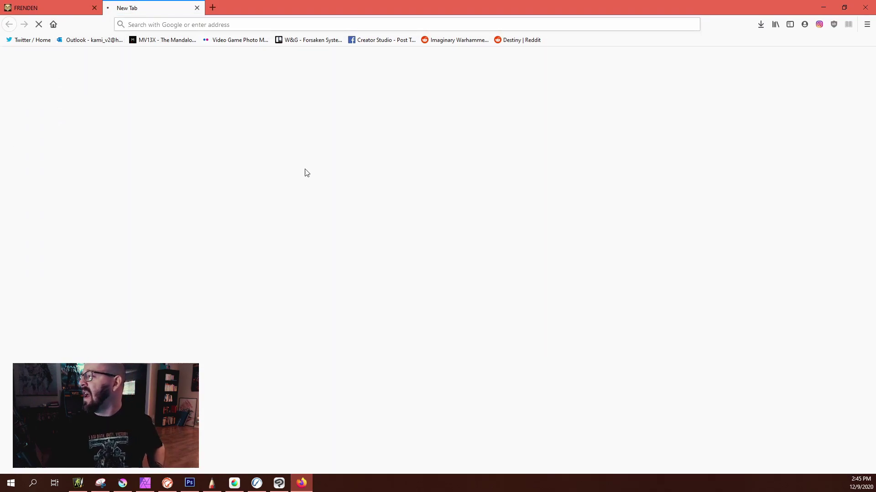
pyautogui.click(255, 40)
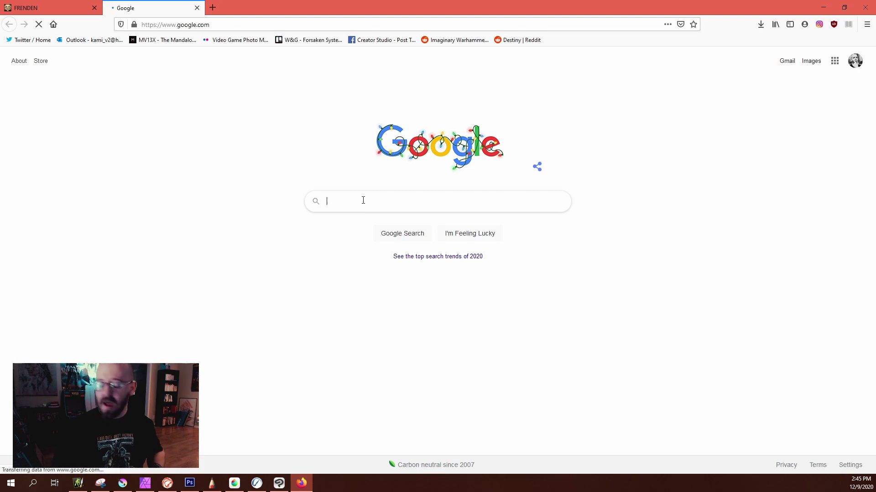
pyautogui.write('dave rap')
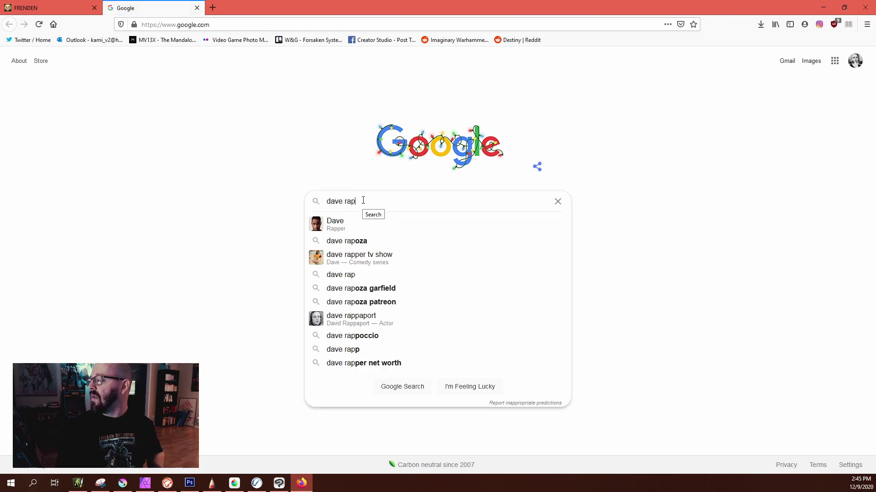
pyautogui.write('oza')
pyautogui.press('Return')
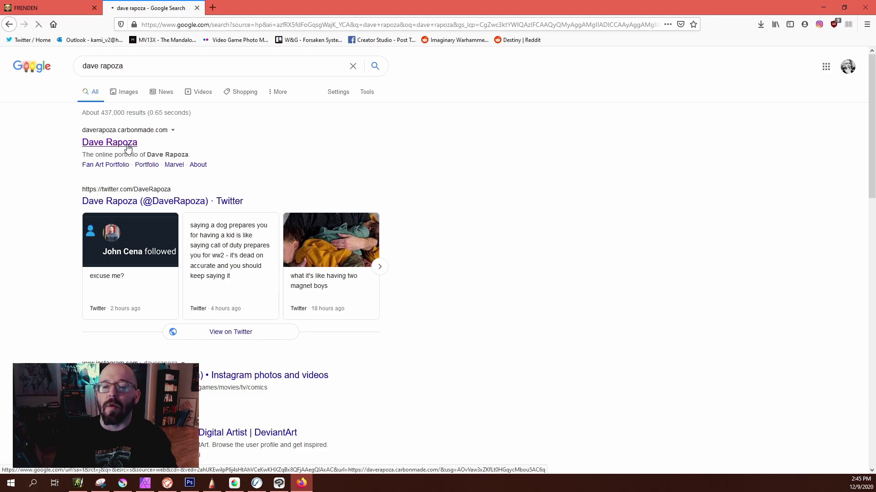
# Open the artist's Carbonmade portfolio from the results and go to the Marvel project page.
pyautogui.click(128, 145)
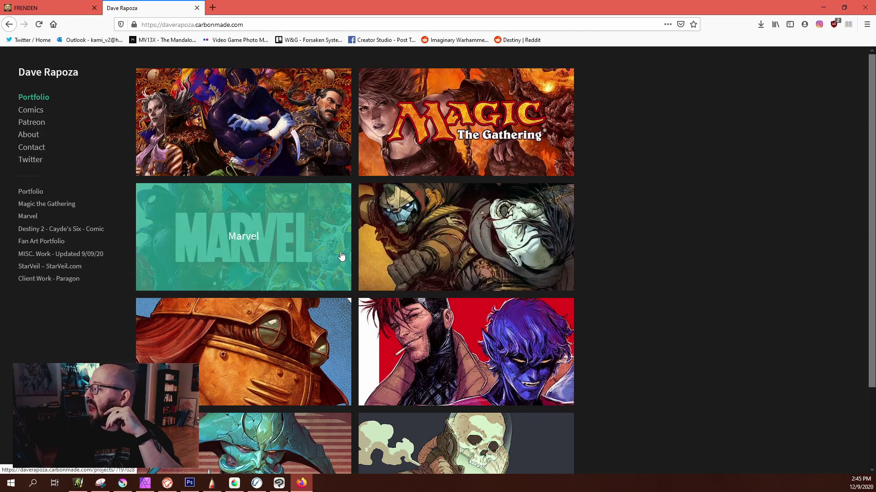
pyautogui.click(307, 235)
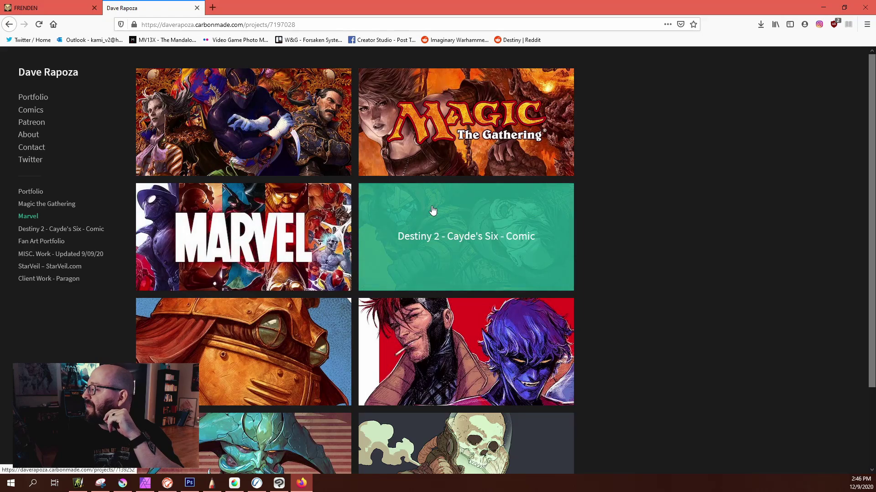
pyautogui.click(236, 240)
# Browse down through the Marvel artwork, then minimize Firefox.
pyautogui.scroll(-2, 308, 249)
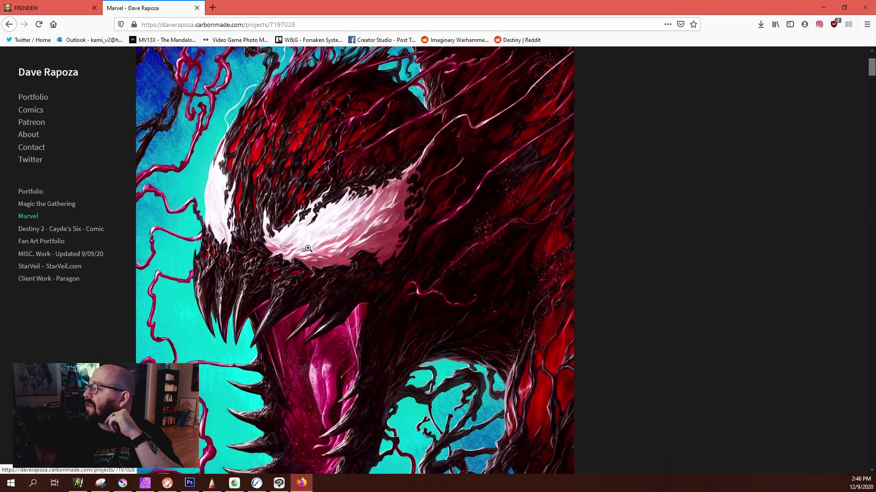
pyautogui.scroll(-12, 308, 249)
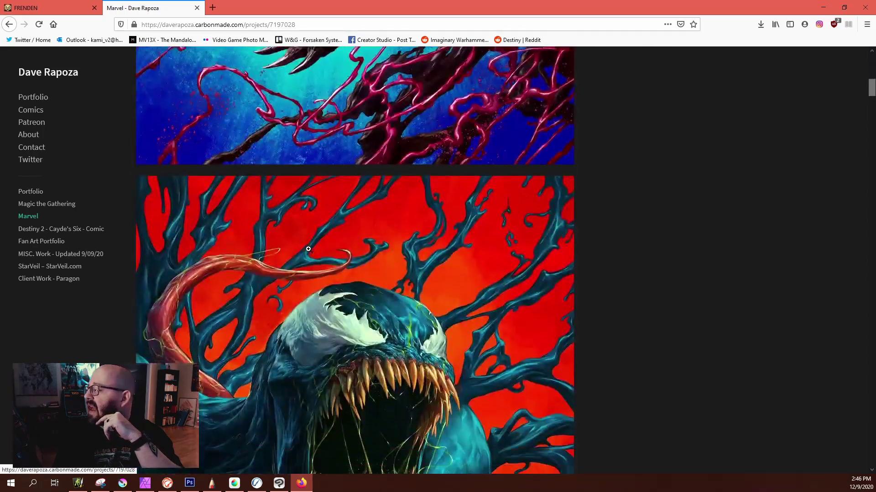
pyautogui.scroll(-6, 308, 248)
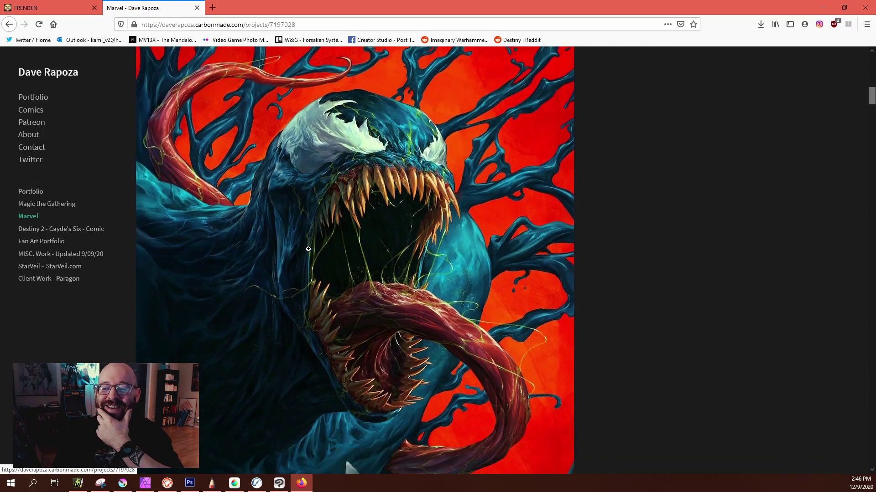
pyautogui.scroll(-8, 308, 249)
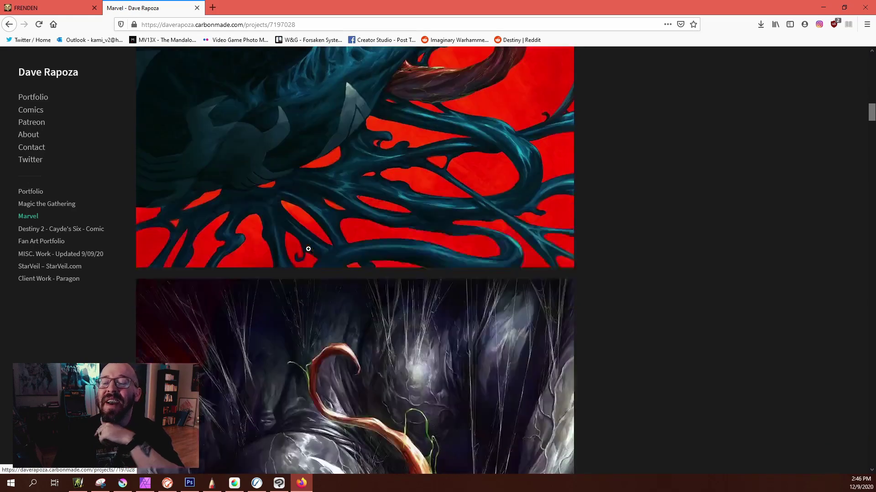
pyautogui.scroll(-10, 308, 248)
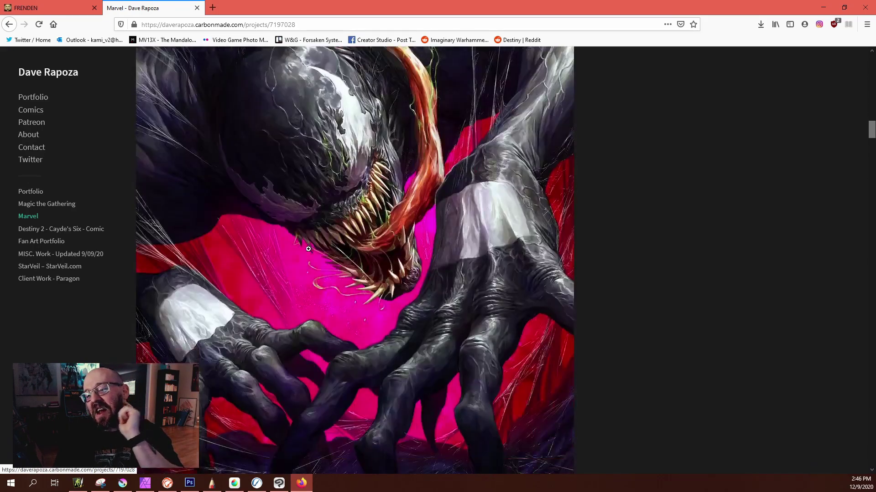
pyautogui.scroll(-3, 308, 249)
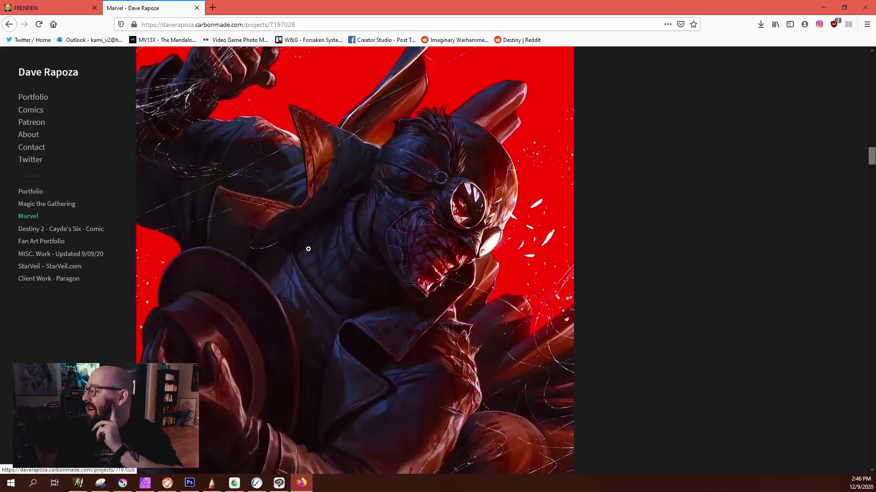
pyautogui.scroll(-15, 308, 248)
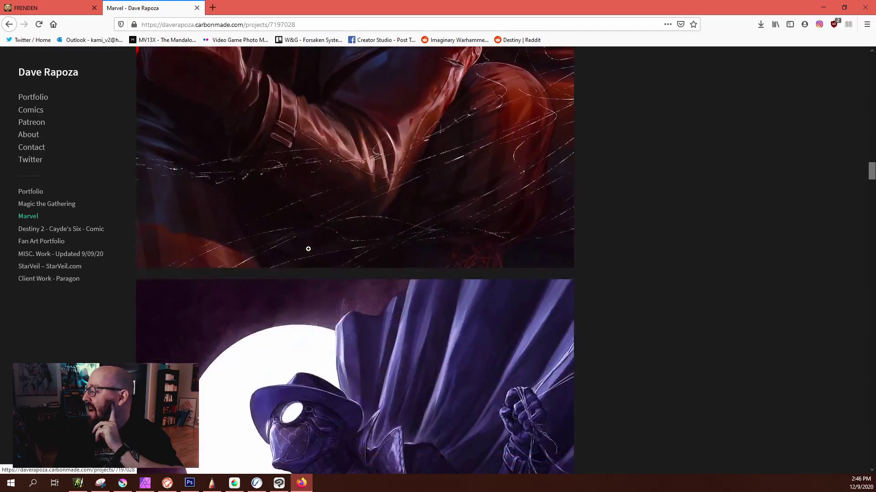
pyautogui.scroll(-2, 308, 249)
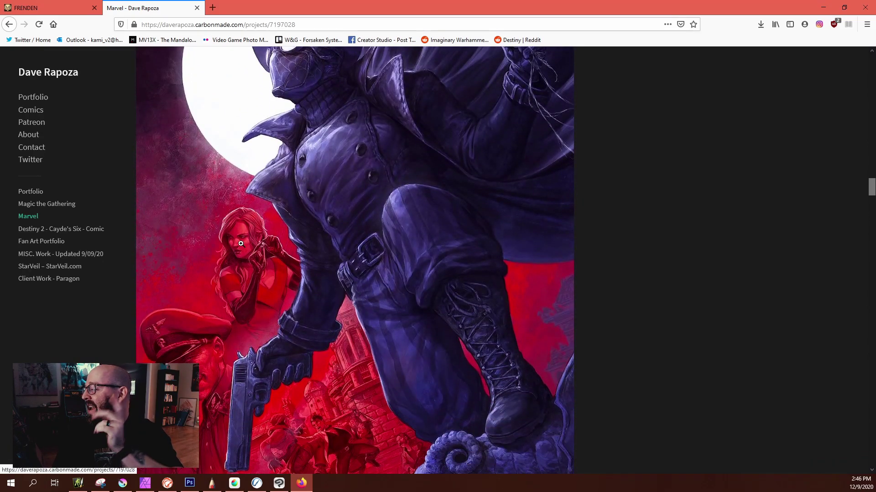
pyautogui.scroll(-1, 241, 242)
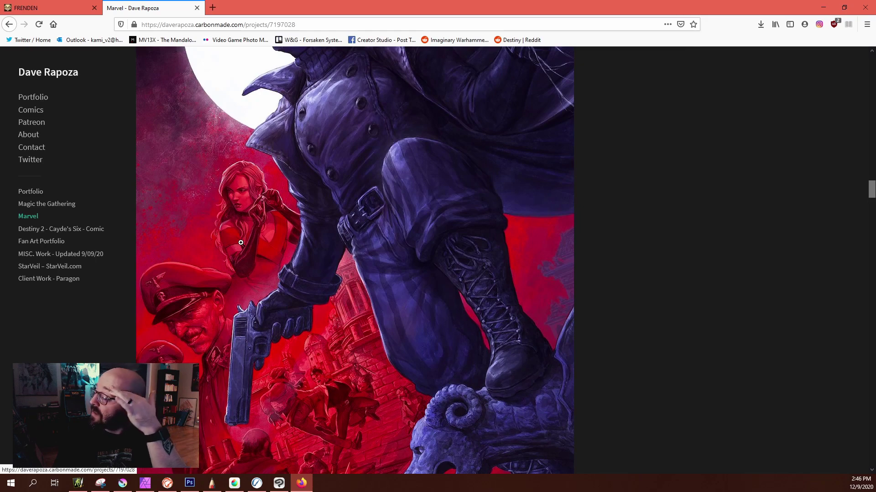
pyautogui.scroll(-2, 240, 243)
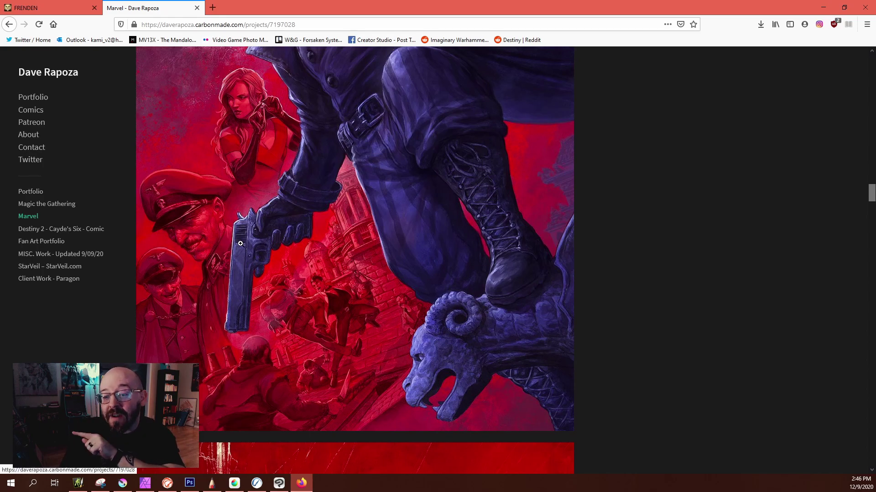
pyautogui.scroll(-10, 241, 242)
pyautogui.scroll(-12, 262, 253)
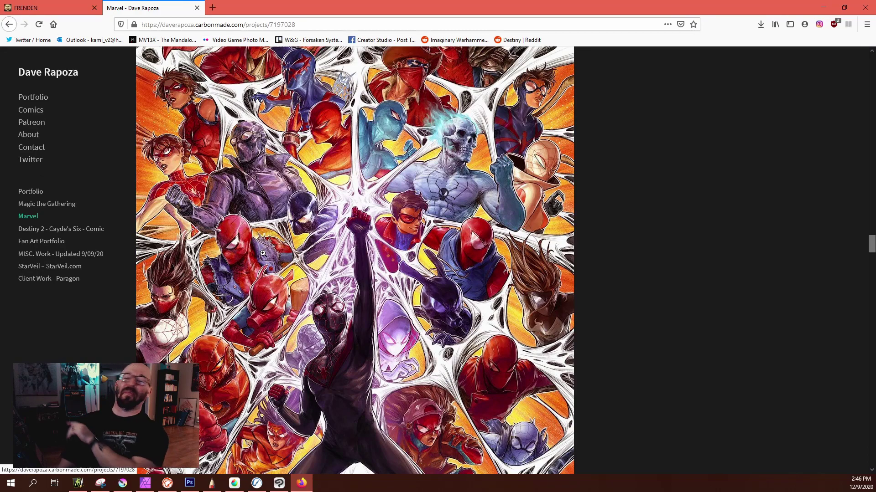
pyautogui.scroll(-12, 263, 254)
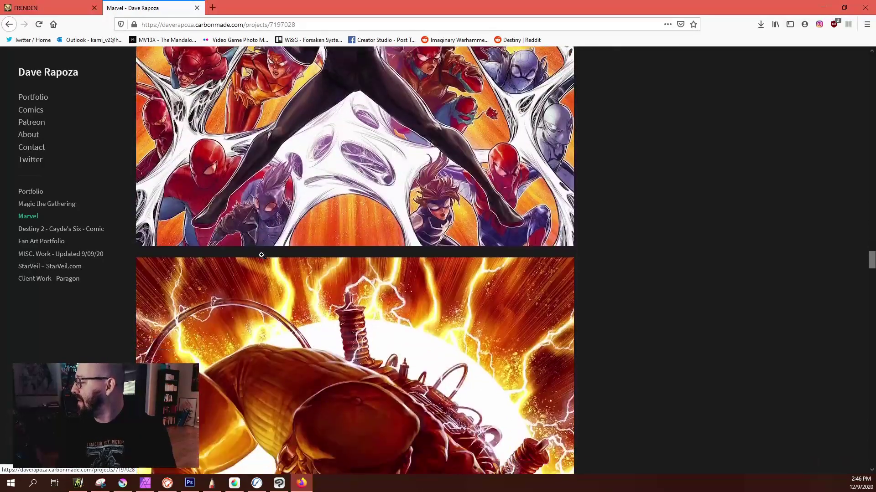
pyautogui.scroll(-3, 263, 258)
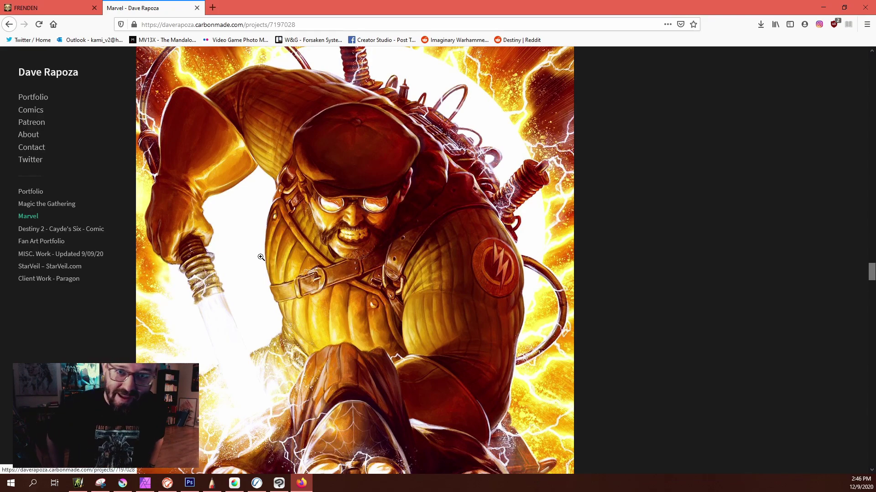
pyautogui.scroll(-15, 262, 256)
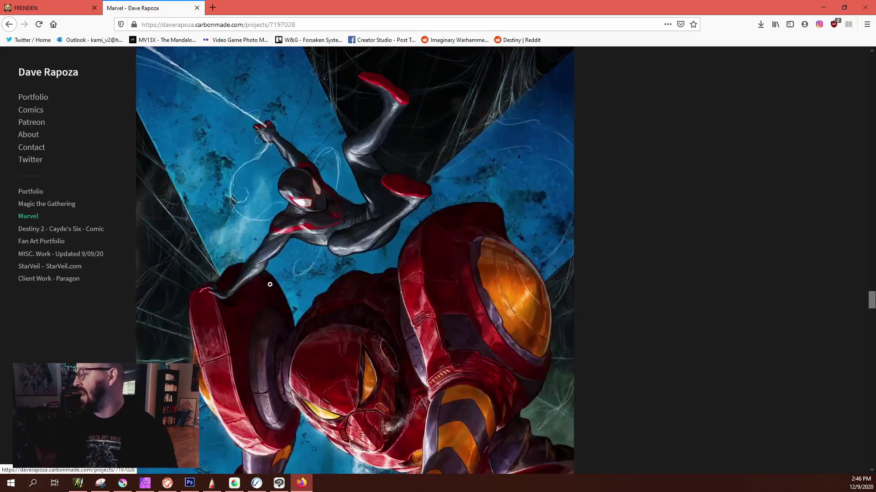
pyautogui.scroll(-10, 270, 286)
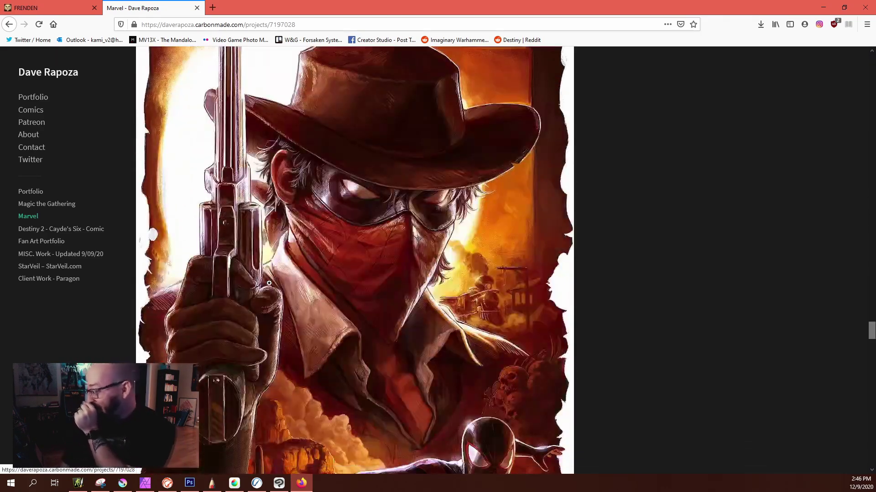
pyautogui.scroll(-4, 270, 284)
pyautogui.scroll(-8, 270, 284)
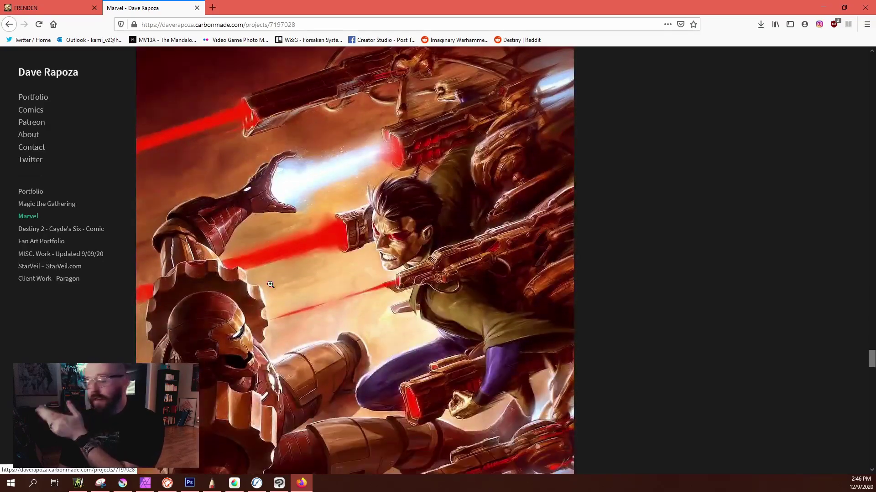
pyautogui.click(823, 8)
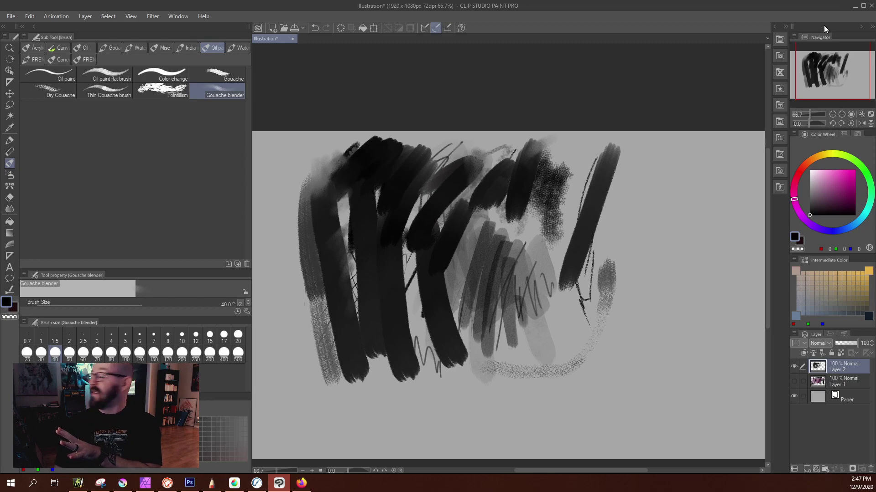
# Minimize Clip Studio Paint to reveal the Windows desktop.
pyautogui.click(852, 8)
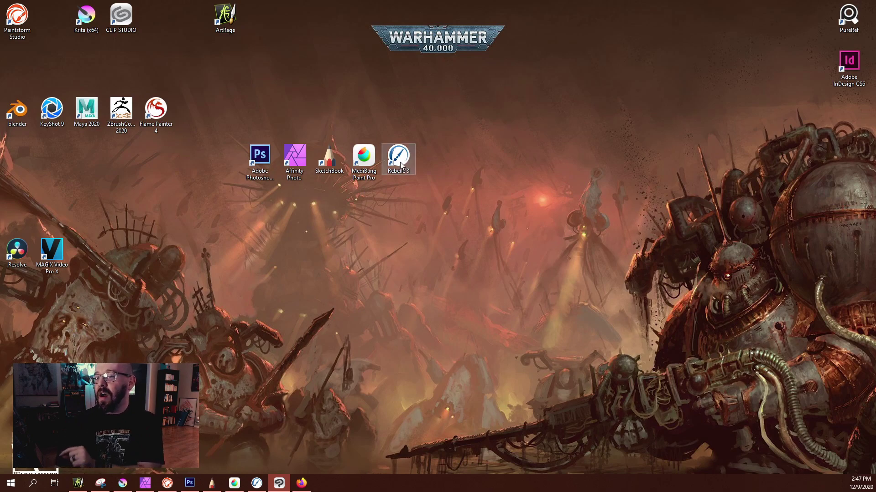
# Place the CLIP STUDIO and Krita (x64) shortcuts beside Rebelle 3, then bring Krita forward.
pyautogui.moveTo(120, 18); pyautogui.dragTo(437, 168)
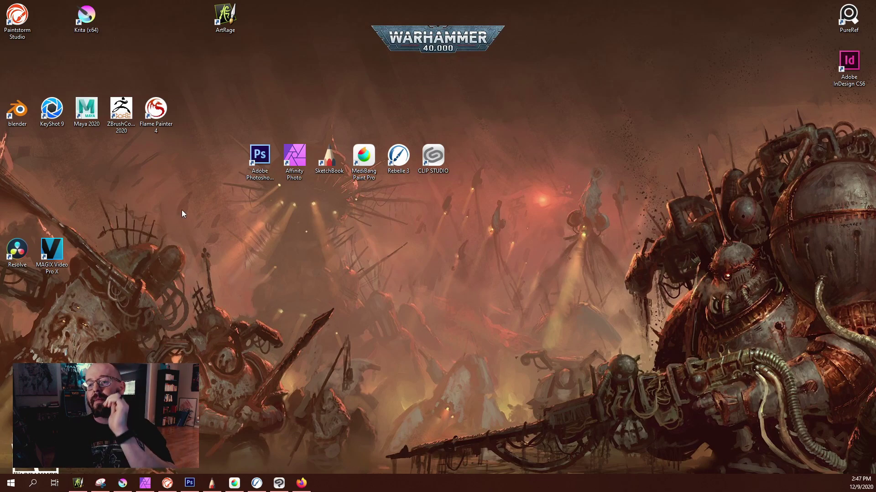
pyautogui.click(98, 21)
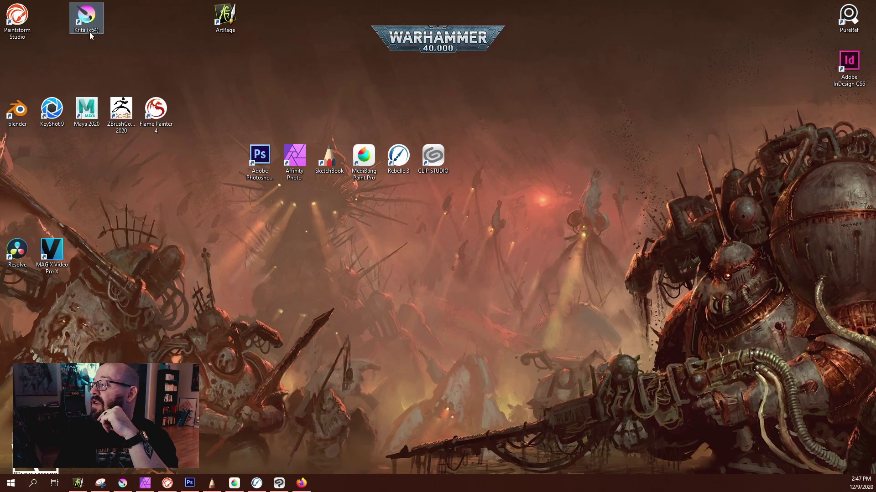
pyautogui.moveTo(89, 32); pyautogui.dragTo(476, 162)
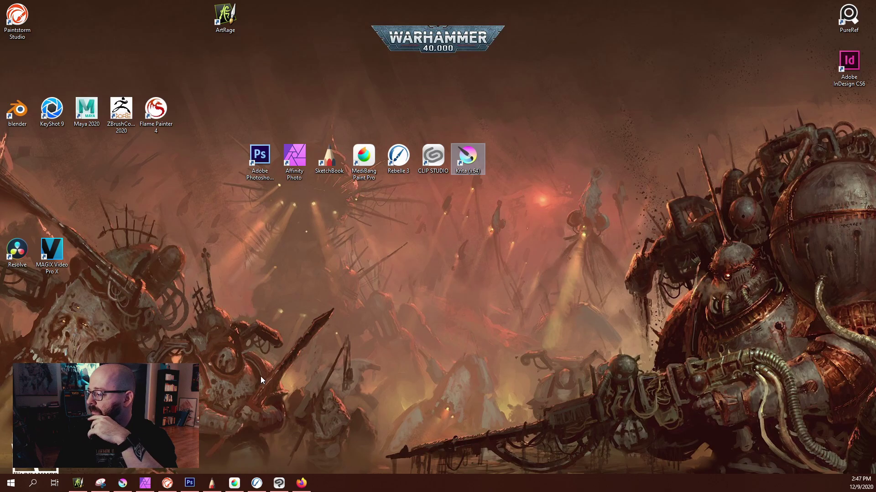
pyautogui.click(124, 484)
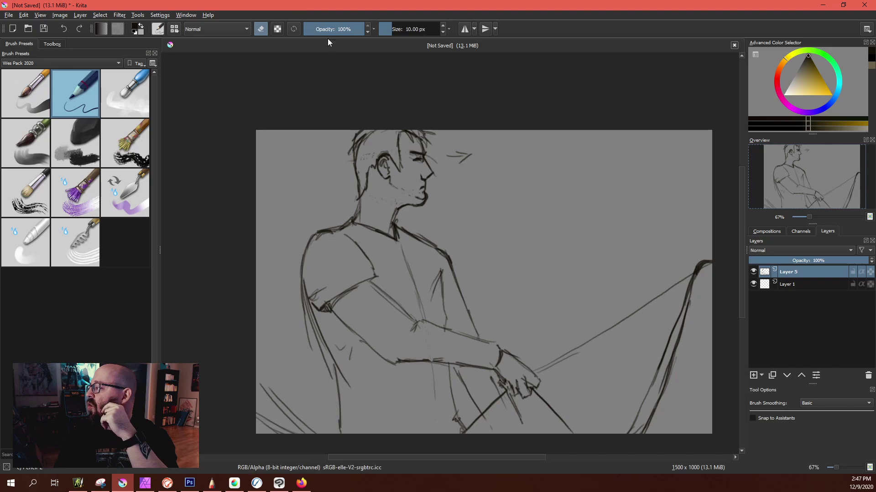
# Zoom the Krita canvas to 50% and open the Wes Pack 2020 brush tag list.
pyautogui.scroll(-2, 491, 243)
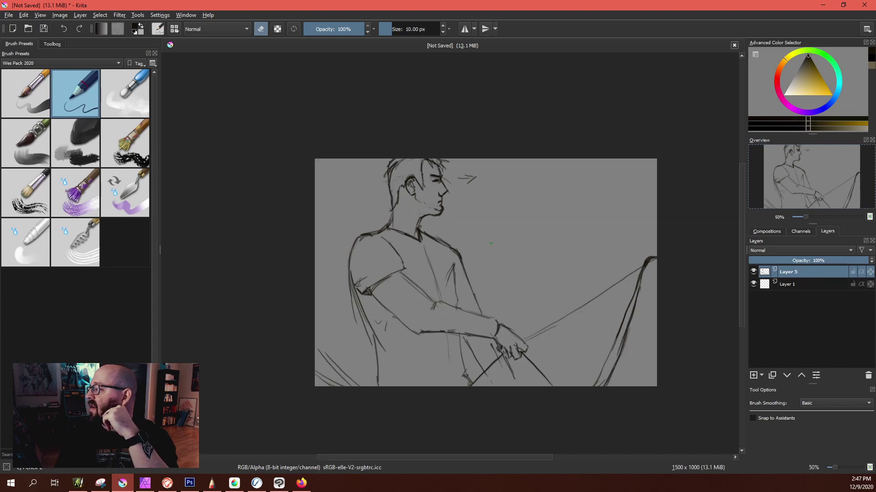
pyautogui.scroll(3, 532, 208)
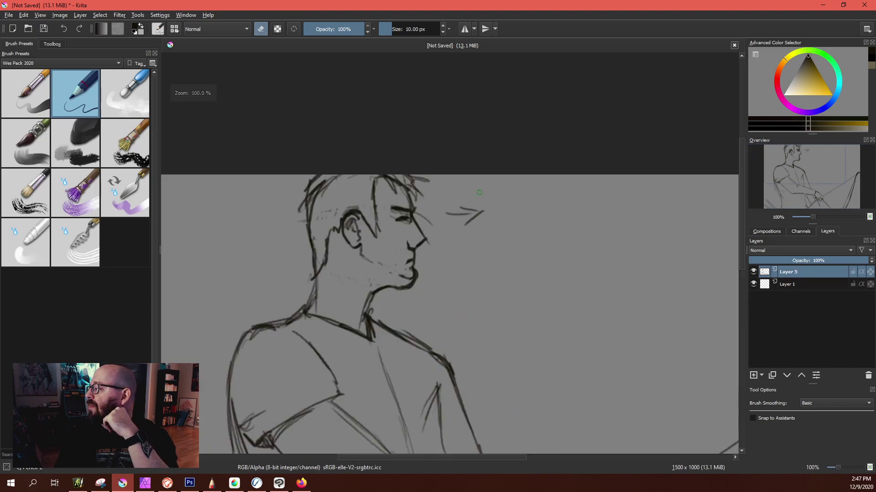
pyautogui.scroll(-2, 428, 325)
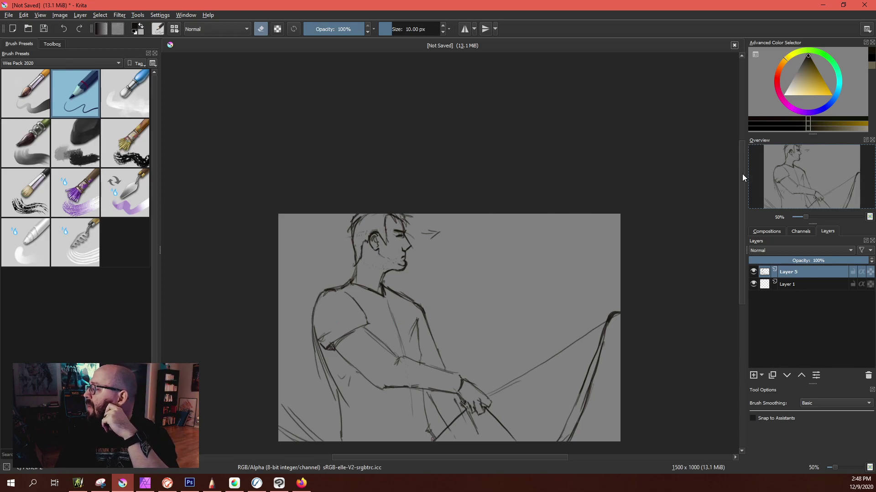
pyautogui.moveTo(742, 174); pyautogui.dragTo(744, 201)
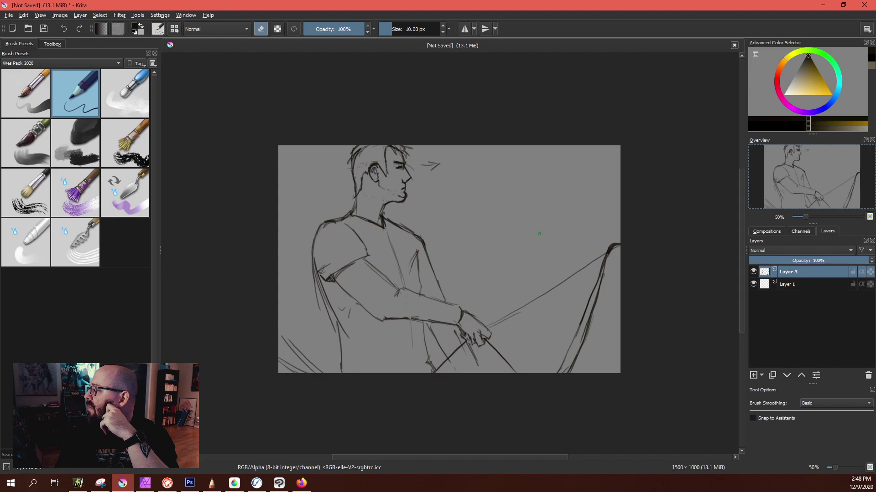
pyautogui.click(100, 62)
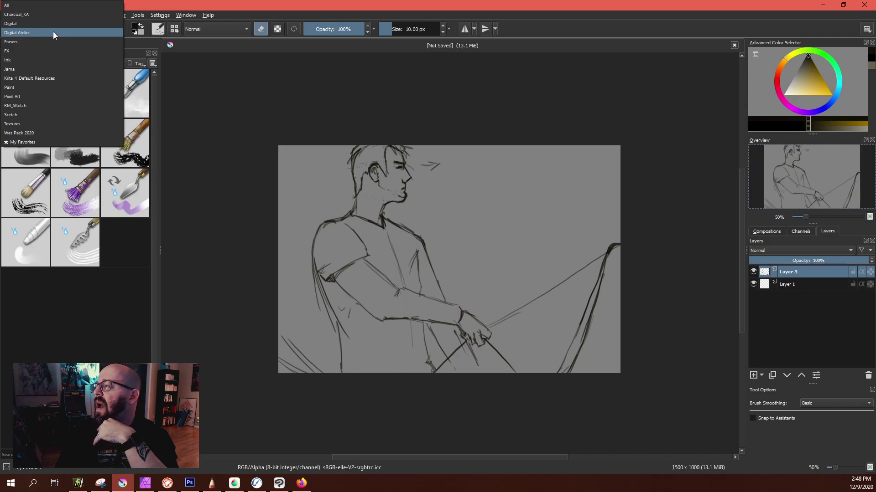
# Choose the Digital Atelier brushes, select Layer 1, and load DA_Oil_13_Blocking at 200 px.
pyautogui.press('Escape')
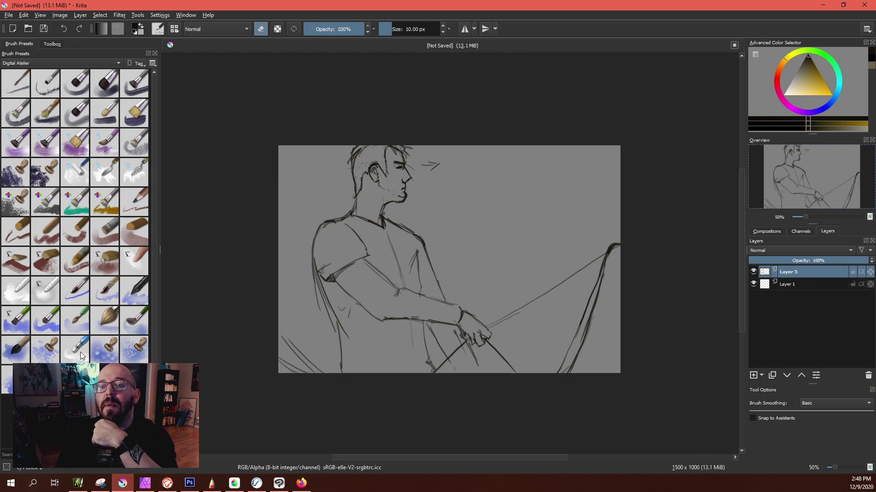
pyautogui.moveTo(17, 260)
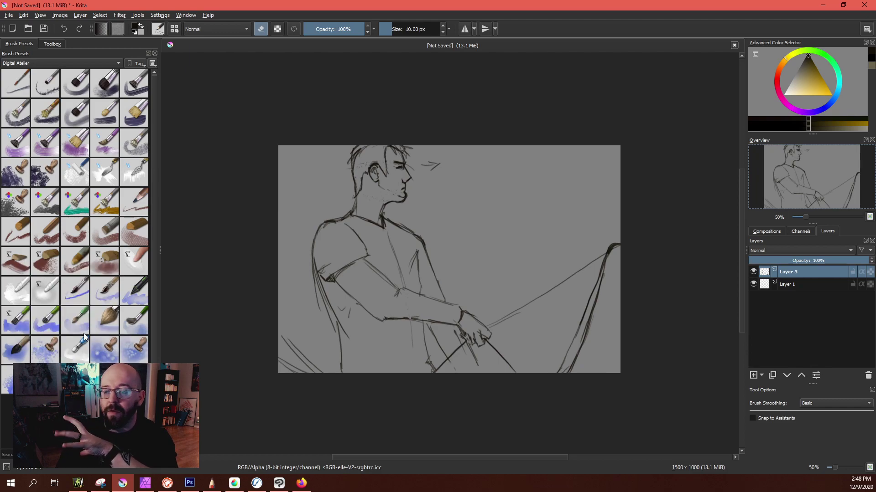
pyautogui.moveTo(76, 210)
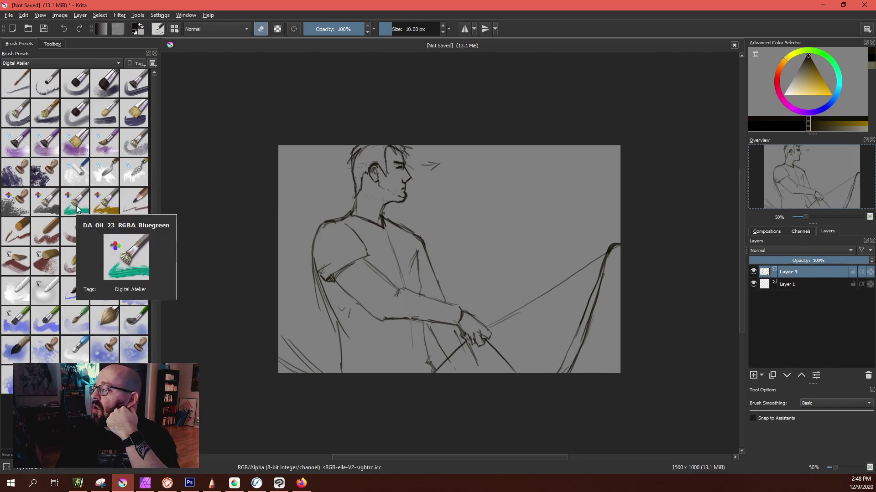
pyautogui.moveTo(104, 177)
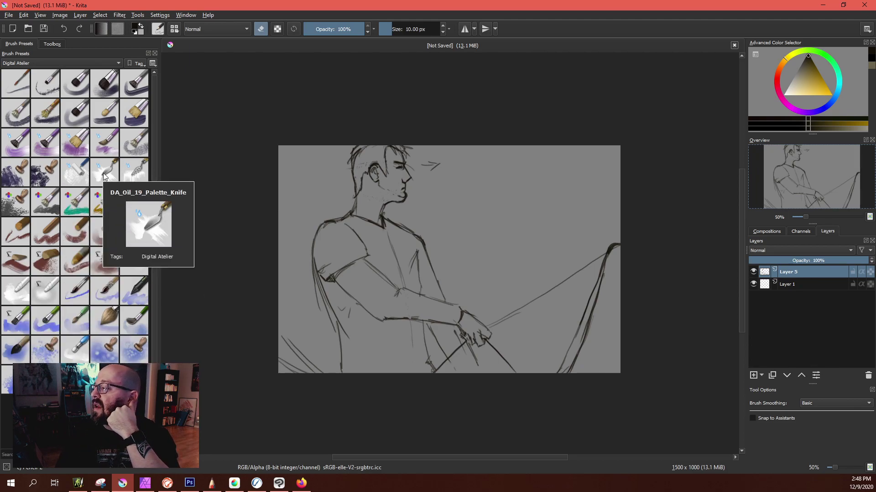
pyautogui.moveTo(86, 149)
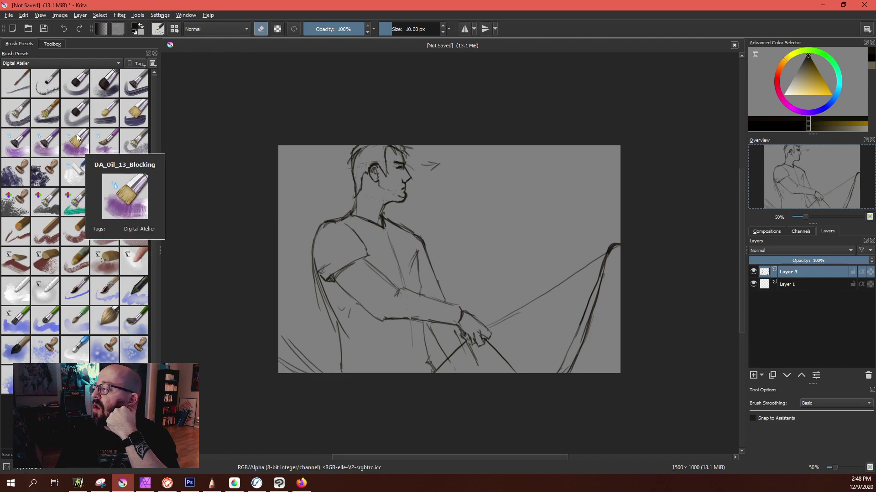
pyautogui.click(790, 285)
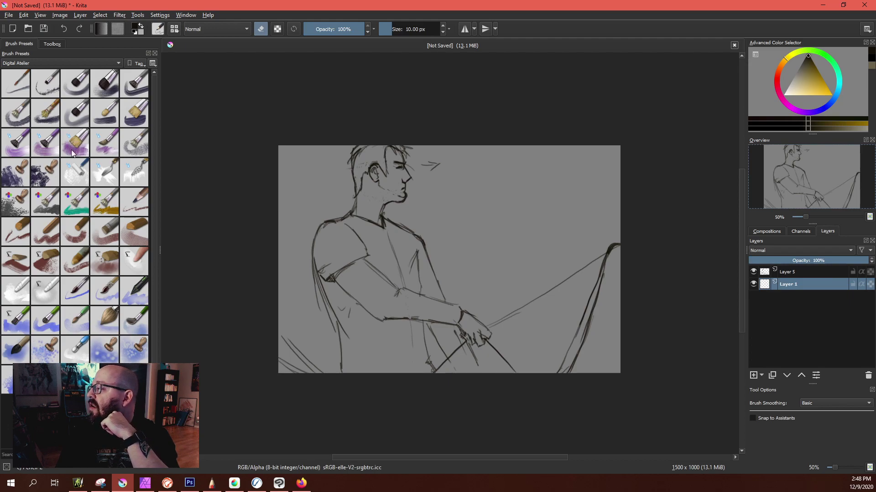
pyautogui.press('/')
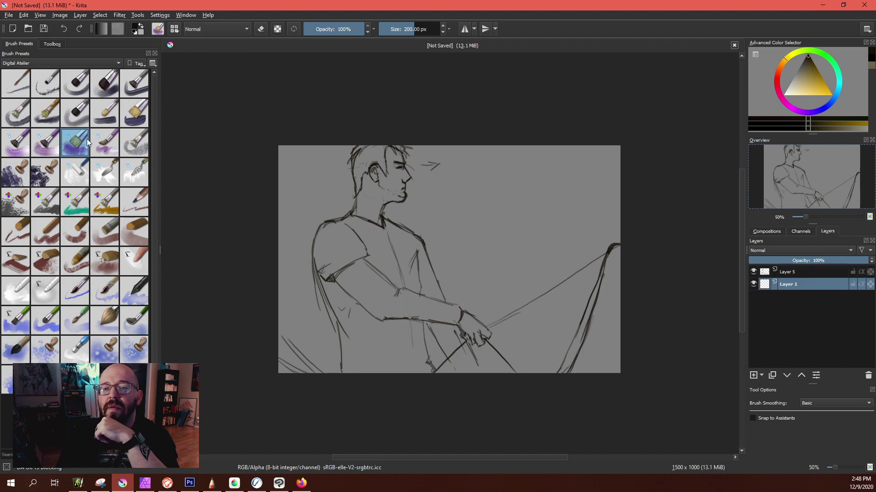
pyautogui.moveTo(94, 143)
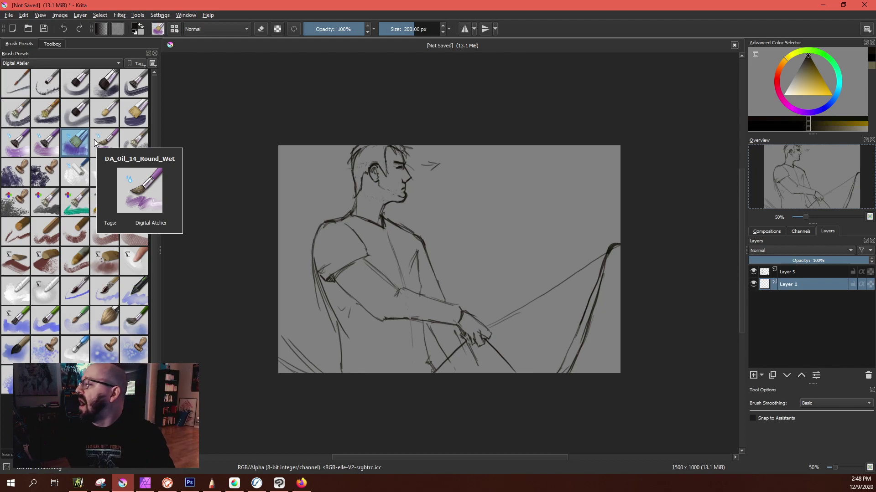
# Pick a dark grey and block texture over the figure's torso.
pyautogui.click(800, 64)
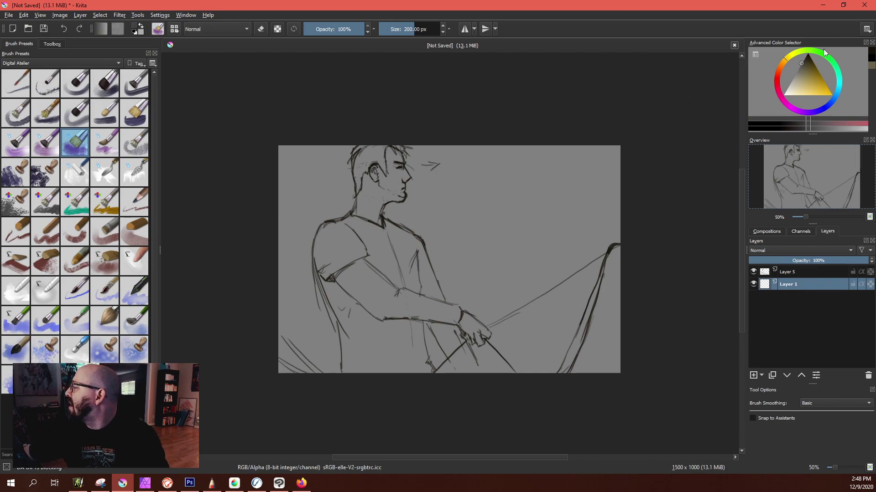
pyautogui.click(804, 63)
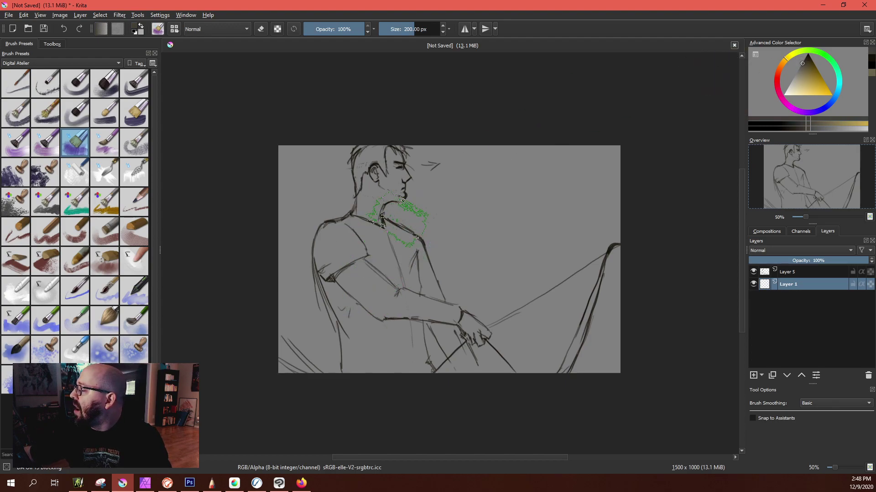
pyautogui.moveTo(388, 223)
pyautogui.mouseDown()
pyautogui.moveTo(361, 310)
pyautogui.moveTo(374, 241)
pyautogui.moveTo(411, 303)
pyautogui.moveTo(400, 247)
pyautogui.moveTo(410, 378)
pyautogui.moveTo(357, 351)
pyautogui.moveTo(342, 303)
pyautogui.moveTo(333, 200)
pyautogui.moveTo(319, 219)
pyautogui.mouseUp()
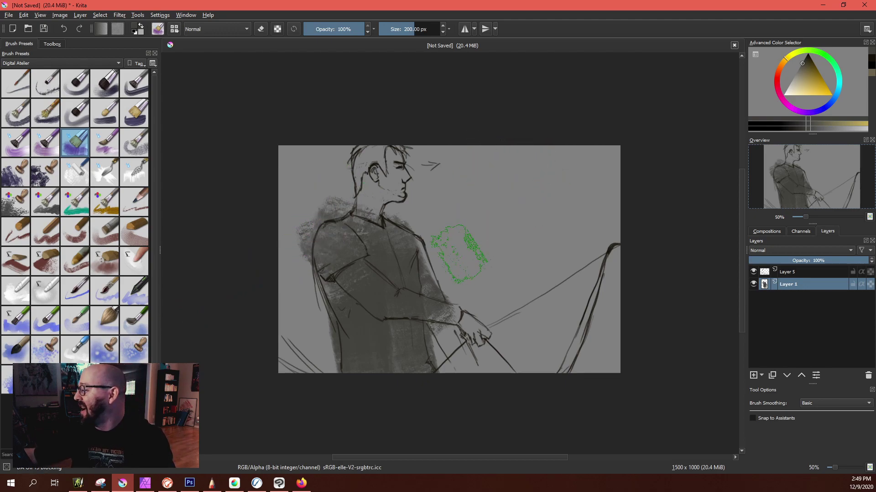
# Switch to DA_Oil_14_Round_Wet and paint wet-oil test strokes right of the face.
pyautogui.click(110, 147)
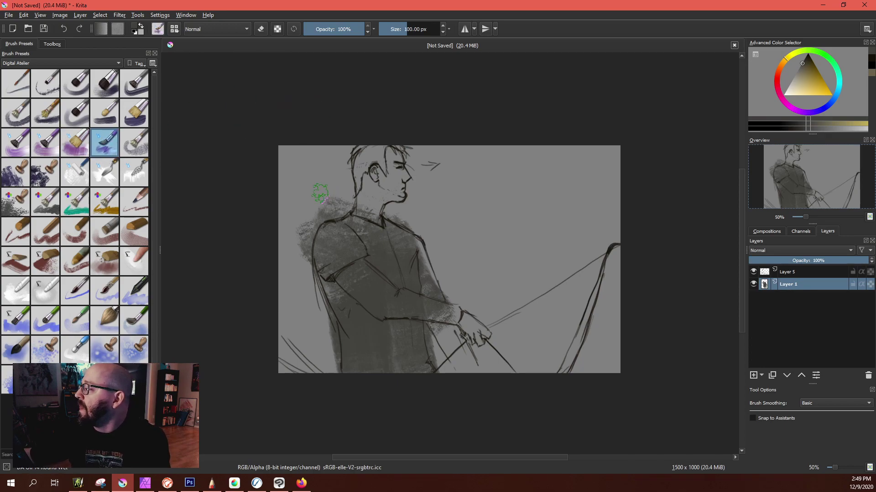
pyautogui.moveTo(402, 191)
pyautogui.mouseDown()
pyautogui.moveTo(435, 238)
pyautogui.moveTo(438, 181)
pyautogui.moveTo(447, 272)
pyautogui.moveTo(426, 213)
pyautogui.moveTo(452, 276)
pyautogui.moveTo(488, 278)
pyautogui.moveTo(492, 239)
pyautogui.moveTo(534, 223)
pyautogui.mouseUp()
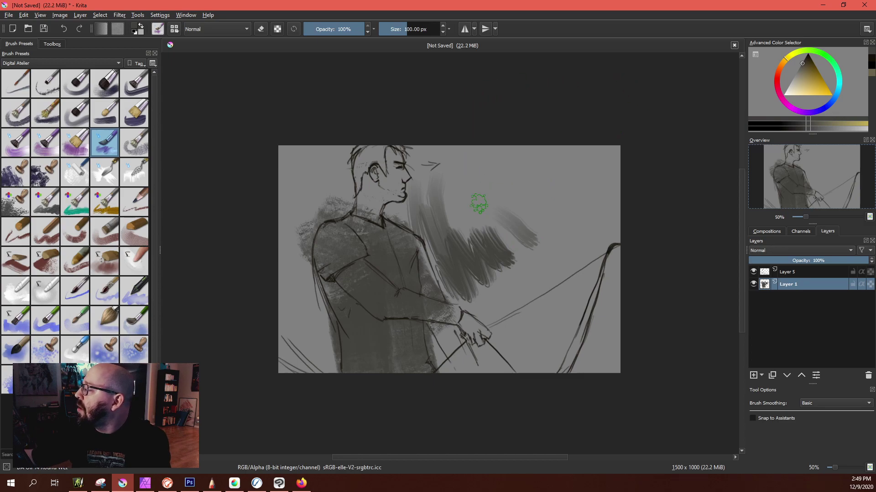
pyautogui.moveTo(477, 201); pyautogui.dragTo(542, 200)
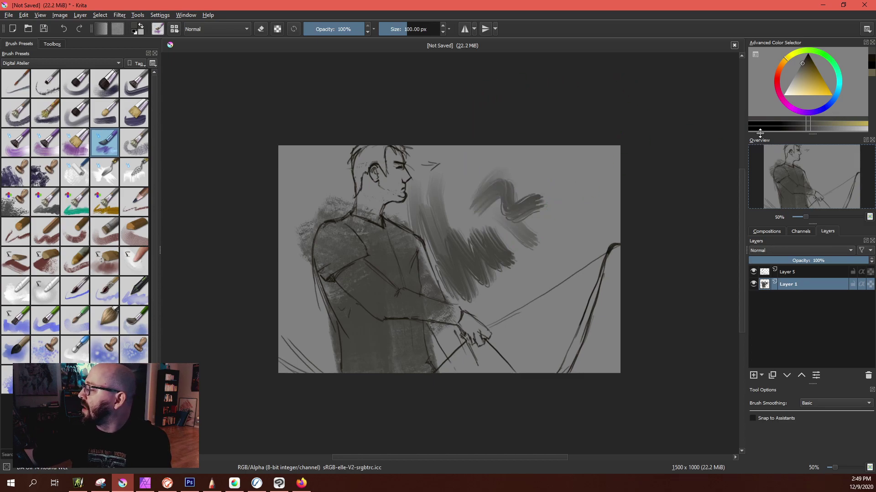
# Return to the Wes Pack 2020 brushes and draw test lines with the 10 px pencil.
pyautogui.click(118, 64)
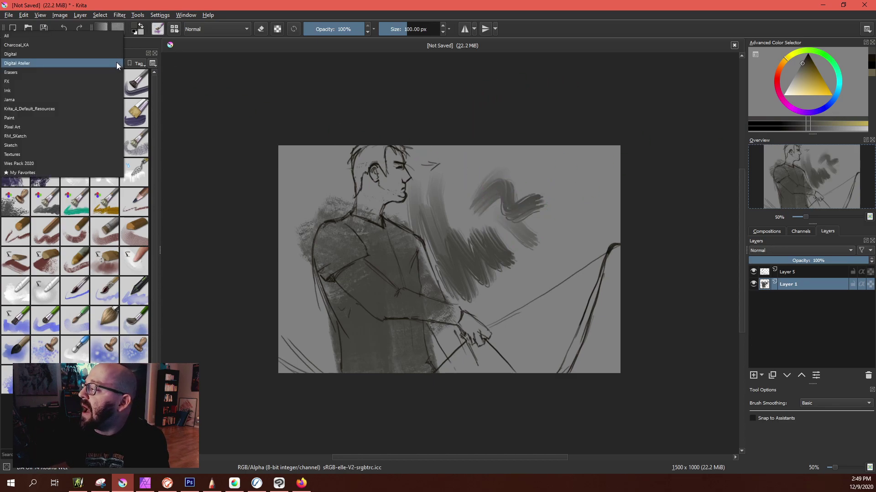
pyautogui.click(73, 163)
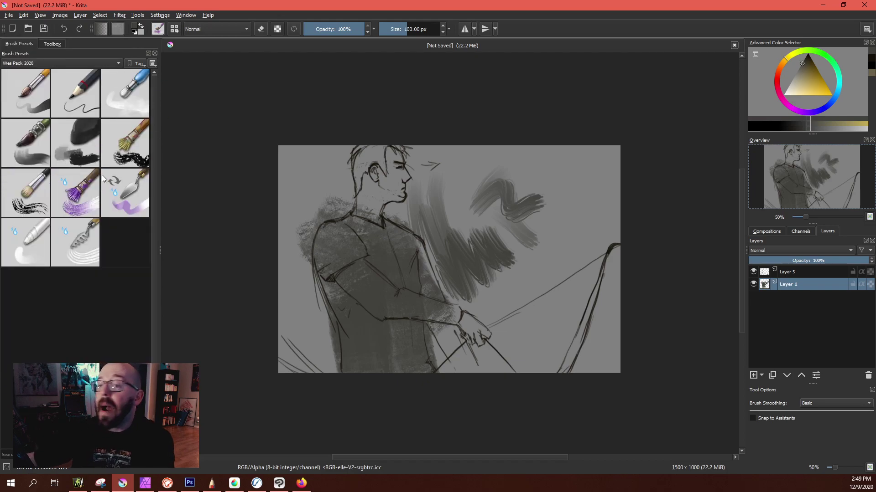
pyautogui.moveTo(49, 252)
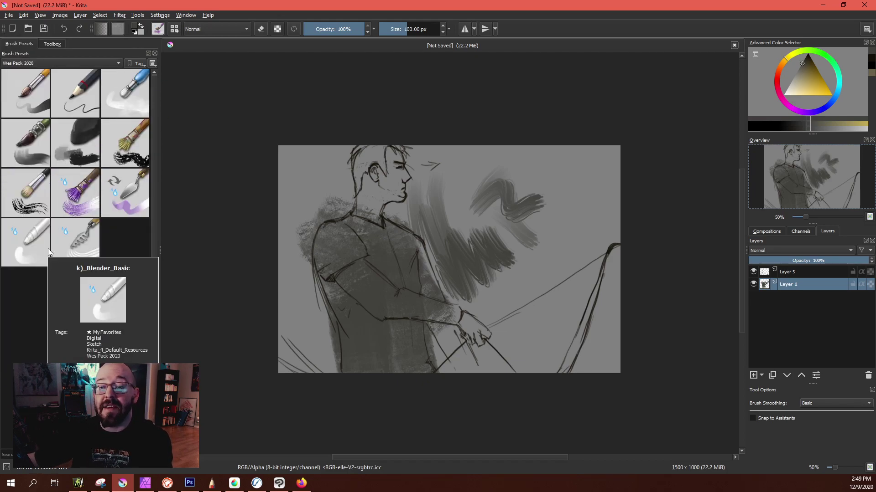
pyautogui.click(78, 93)
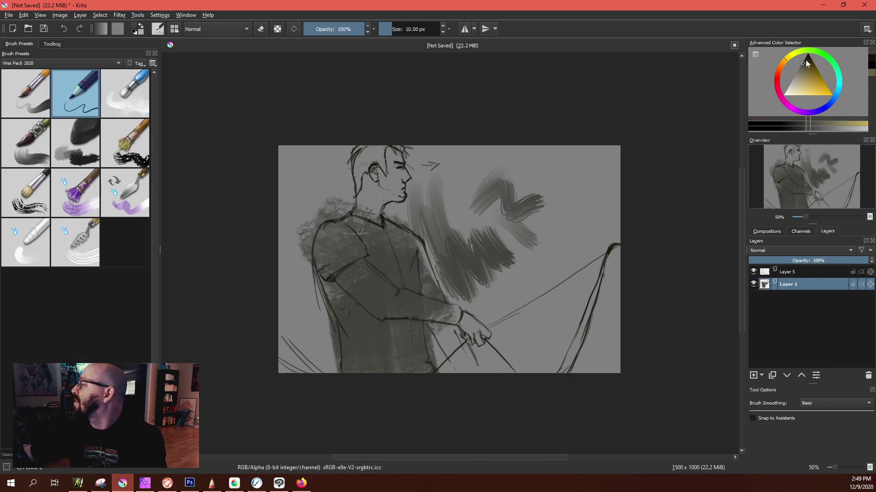
pyautogui.moveTo(547, 163); pyautogui.dragTo(540, 234)
pyautogui.moveTo(552, 188); pyautogui.dragTo(561, 193)
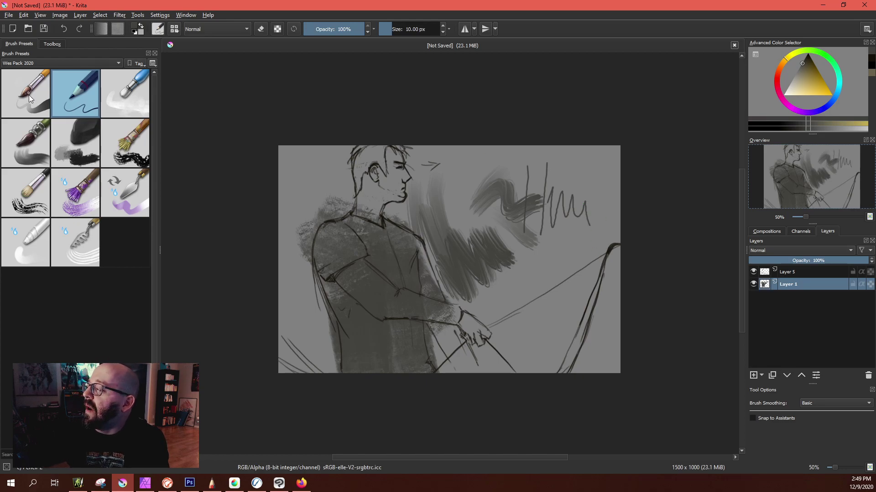
# With the 40 px ink brush, paint dark diagonals toward the shoulder and shade the face and neck.
pyautogui.click(37, 105)
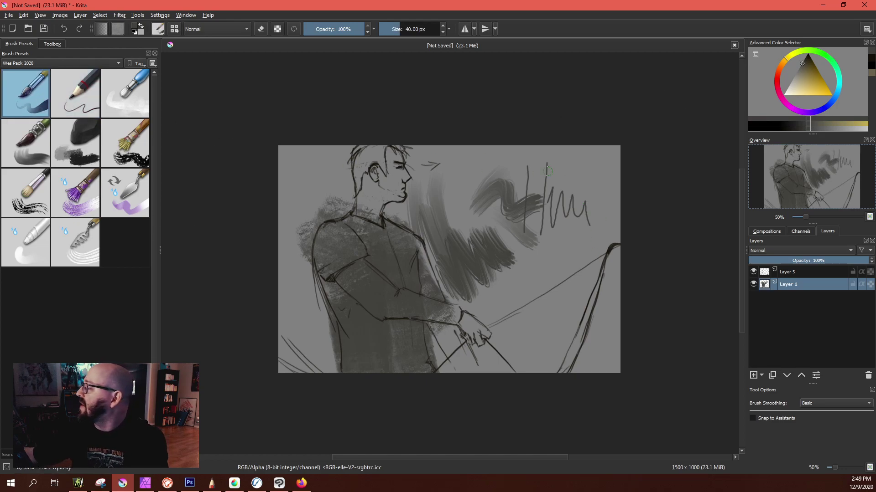
pyautogui.moveTo(520, 163); pyautogui.dragTo(456, 240)
pyautogui.moveTo(493, 171); pyautogui.dragTo(449, 244)
pyautogui.moveTo(461, 177); pyautogui.dragTo(437, 219)
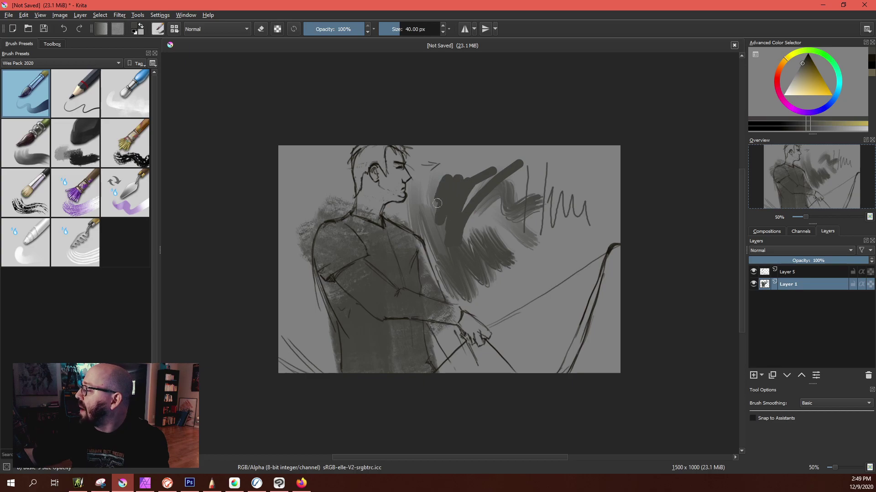
pyautogui.moveTo(373, 196)
pyautogui.mouseDown()
pyautogui.moveTo(389, 188)
pyautogui.moveTo(401, 196)
pyautogui.moveTo(400, 166)
pyautogui.moveTo(391, 152)
pyautogui.moveTo(379, 155)
pyautogui.moveTo(365, 203)
pyautogui.moveTo(364, 159)
pyautogui.moveTo(357, 159)
pyautogui.moveTo(359, 167)
pyautogui.moveTo(387, 144)
pyautogui.moveTo(382, 168)
pyautogui.moveTo(396, 148)
pyautogui.moveTo(392, 187)
pyautogui.moveTo(379, 192)
pyautogui.moveTo(366, 225)
pyautogui.moveTo(340, 240)
pyautogui.moveTo(384, 250)
pyautogui.mouseUp()
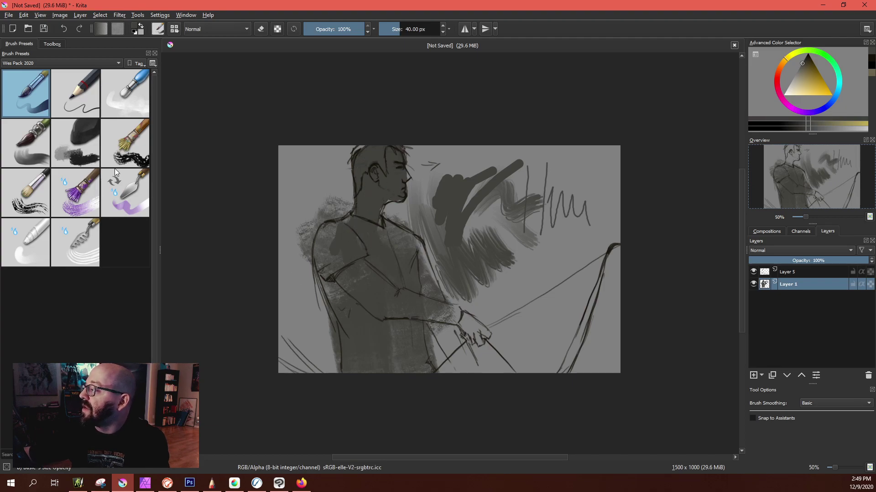
# With a 70 px brush, shade down the figure's back and the top-left corner.
pyautogui.click(29, 148)
pyautogui.moveTo(341, 176); pyautogui.dragTo(295, 259)
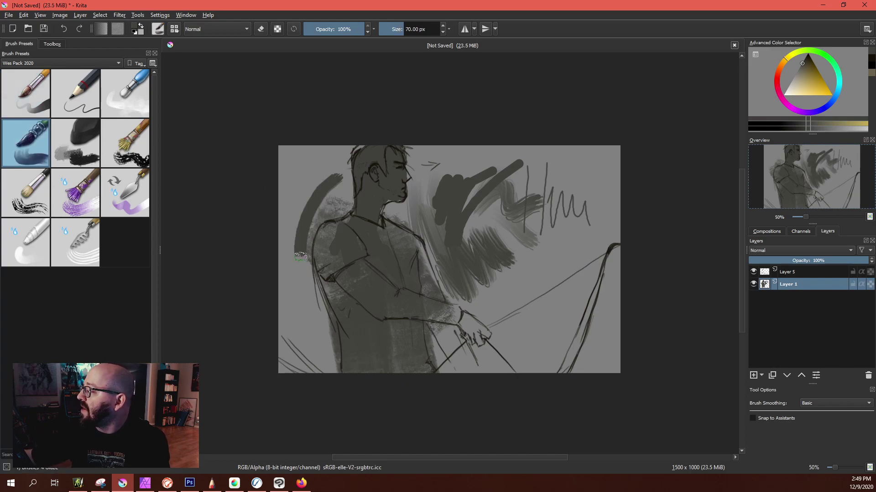
pyautogui.moveTo(325, 231); pyautogui.dragTo(357, 342)
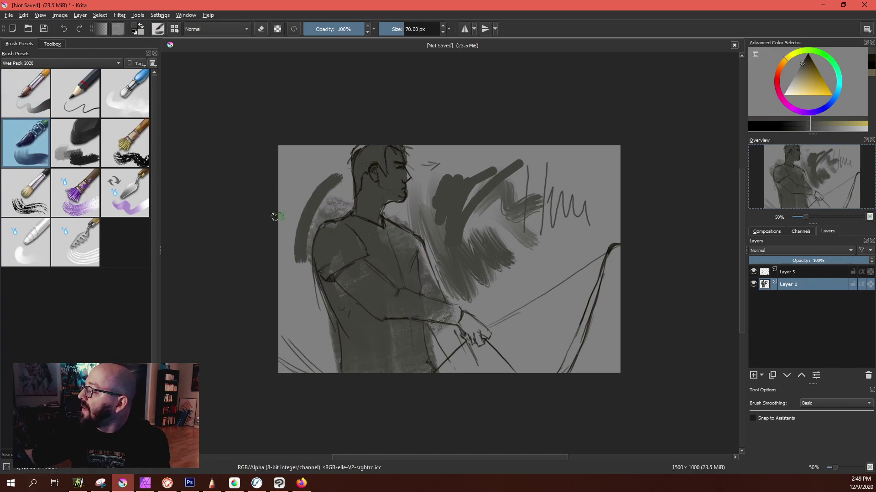
pyautogui.moveTo(303, 143)
pyautogui.mouseDown()
pyautogui.moveTo(292, 174)
pyautogui.moveTo(305, 192)
pyautogui.mouseUp()
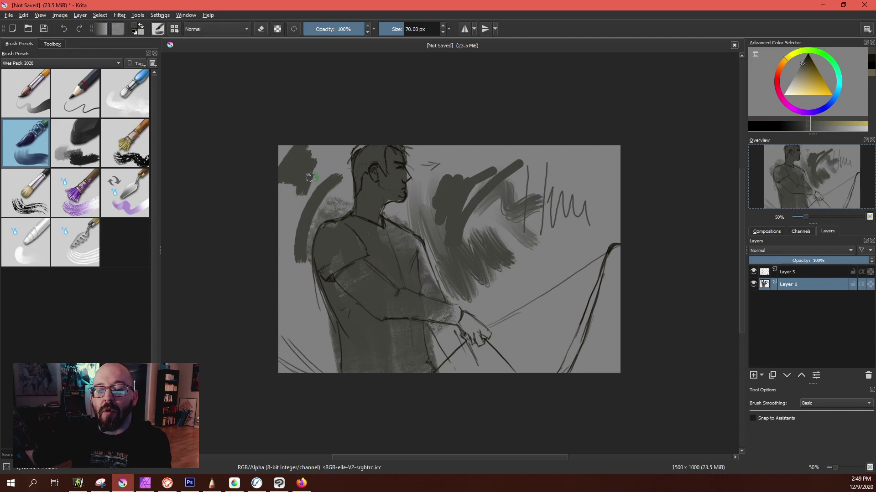
# Paint light grey over the neck, shoulder and behind the head.
pyautogui.scroll(4, 439, 194)
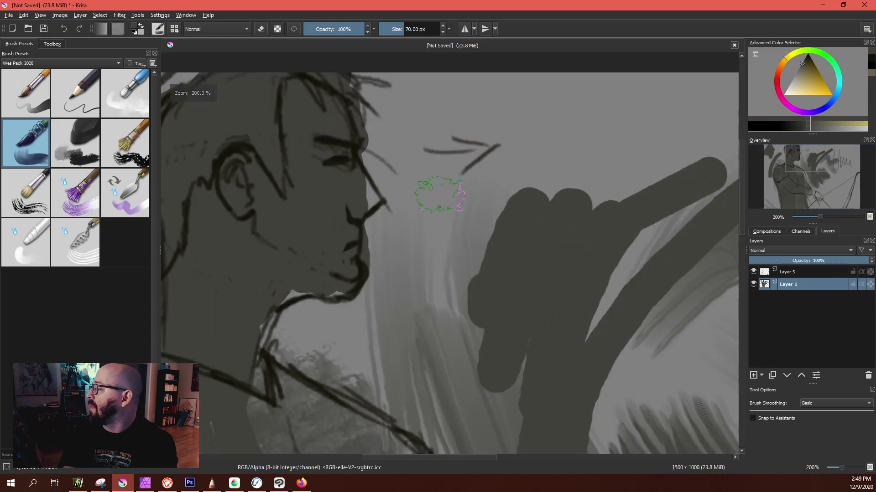
pyautogui.scroll(-2, 440, 194)
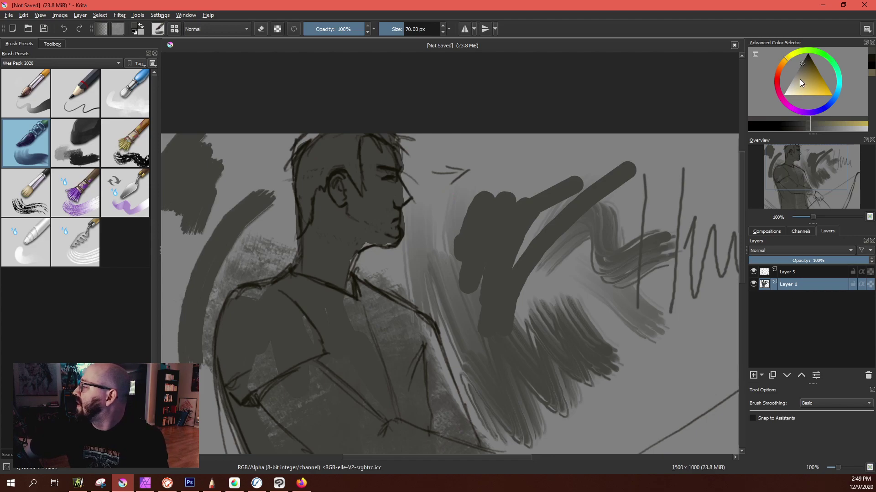
pyautogui.moveTo(799, 79); pyautogui.dragTo(794, 78)
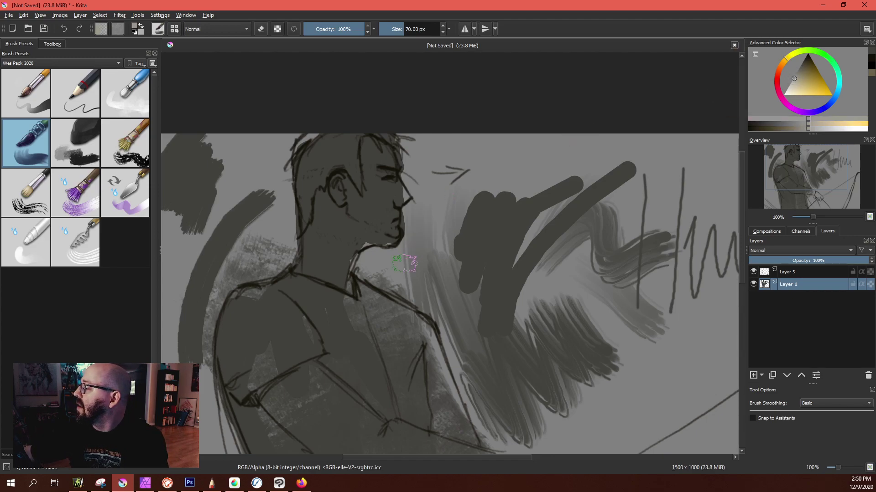
pyautogui.moveTo(405, 263)
pyautogui.mouseDown()
pyautogui.moveTo(367, 264)
pyautogui.moveTo(443, 320)
pyautogui.moveTo(393, 267)
pyautogui.moveTo(412, 223)
pyautogui.moveTo(421, 224)
pyautogui.moveTo(427, 201)
pyautogui.moveTo(434, 202)
pyautogui.moveTo(421, 171)
pyautogui.mouseUp()
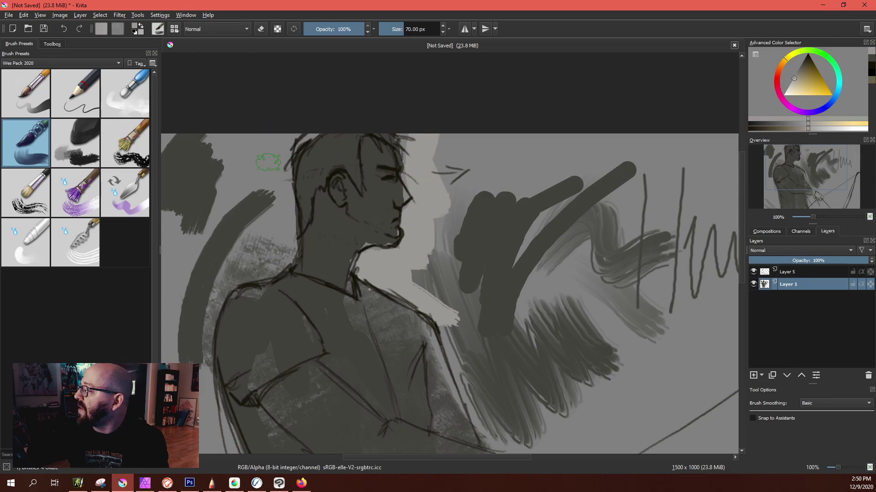
pyautogui.moveTo(268, 162)
pyautogui.mouseDown()
pyautogui.moveTo(270, 251)
pyautogui.moveTo(247, 218)
pyautogui.moveTo(219, 201)
pyautogui.mouseUp()
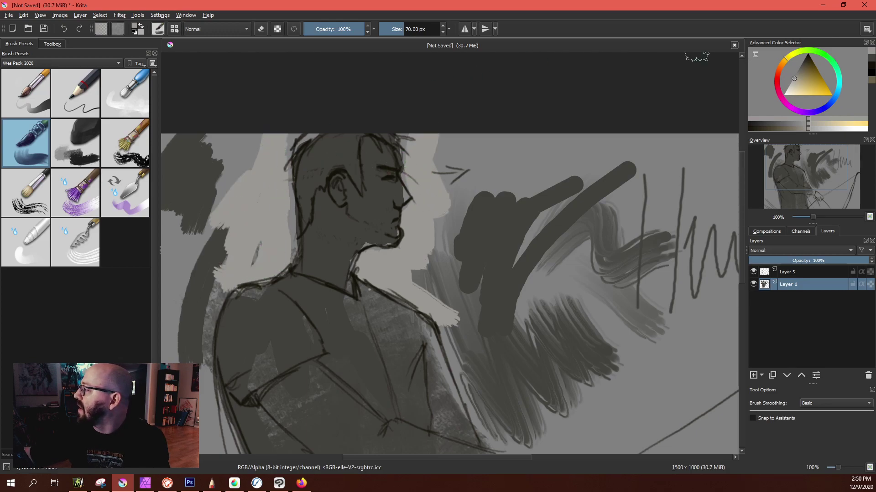
# Add cream behind the head and along the face, then near-white below the chin and up the neck.
pyautogui.moveTo(797, 77); pyautogui.dragTo(796, 86)
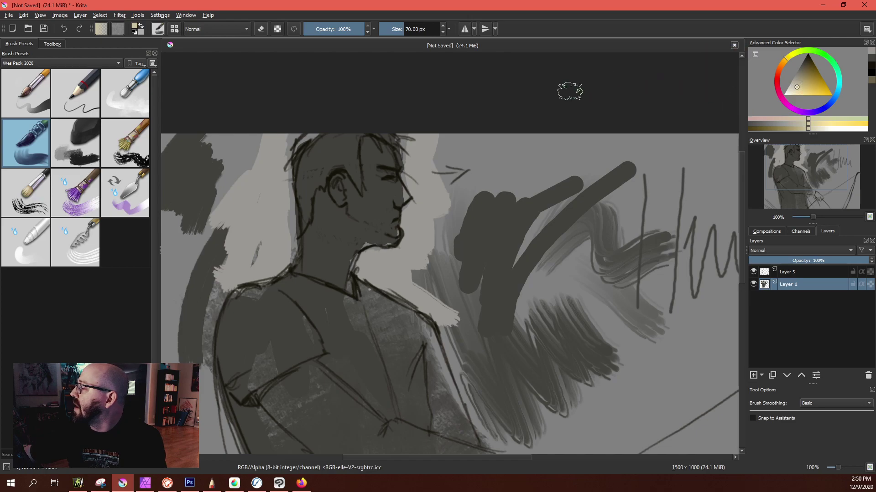
pyautogui.moveTo(280, 187)
pyautogui.mouseDown()
pyautogui.moveTo(285, 242)
pyautogui.moveTo(228, 267)
pyautogui.mouseUp()
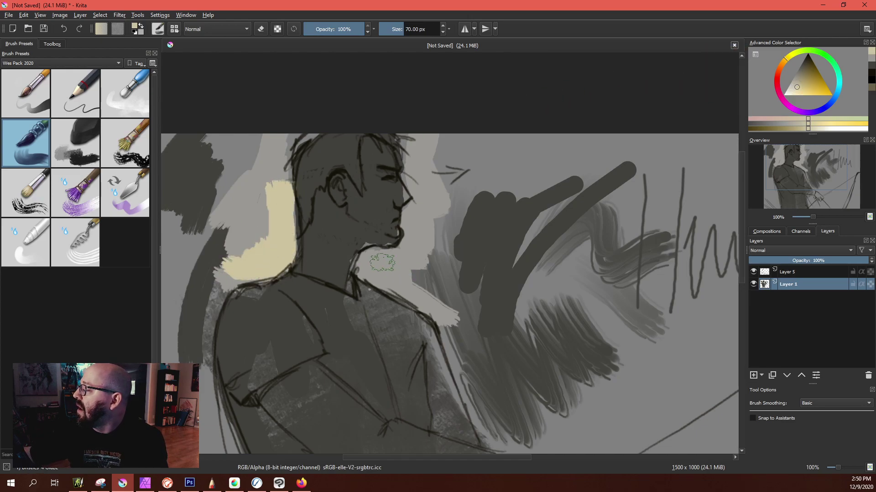
pyautogui.moveTo(382, 263)
pyautogui.mouseDown()
pyautogui.moveTo(399, 269)
pyautogui.moveTo(433, 199)
pyautogui.mouseUp()
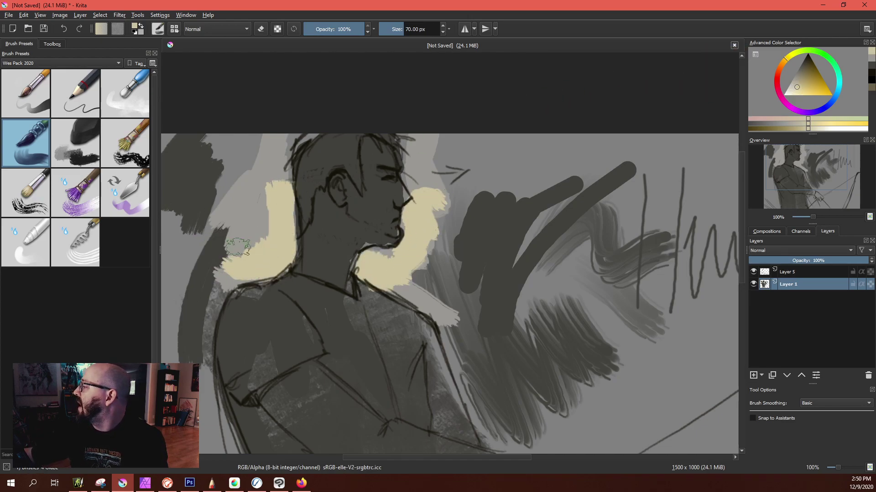
pyautogui.moveTo(790, 87); pyautogui.dragTo(785, 92)
pyautogui.moveTo(374, 256)
pyautogui.mouseDown()
pyautogui.moveTo(400, 261)
pyautogui.moveTo(392, 287)
pyautogui.moveTo(402, 240)
pyautogui.moveTo(419, 222)
pyautogui.mouseUp()
pyautogui.moveTo(283, 260); pyautogui.dragTo(286, 139)
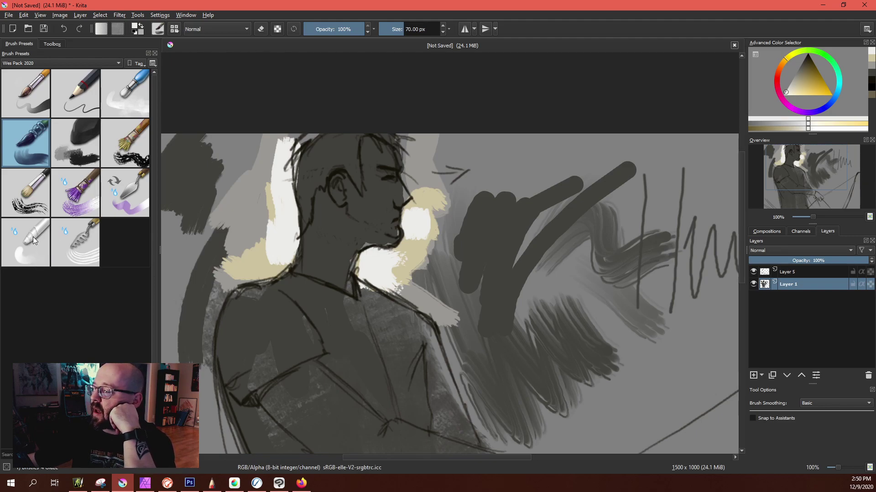
# With a palette-knife brush, brighten the cream beside the face and lay white at the left edge.
pyautogui.click(123, 196)
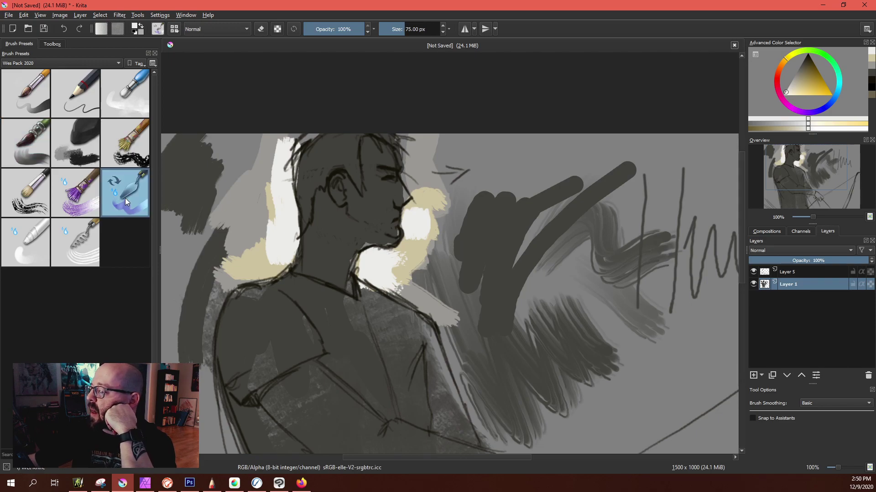
pyautogui.moveTo(272, 240)
pyautogui.mouseDown()
pyautogui.moveTo(259, 254)
pyautogui.moveTo(270, 245)
pyautogui.moveTo(249, 213)
pyautogui.moveTo(223, 226)
pyautogui.moveTo(265, 167)
pyautogui.moveTo(211, 212)
pyautogui.mouseUp()
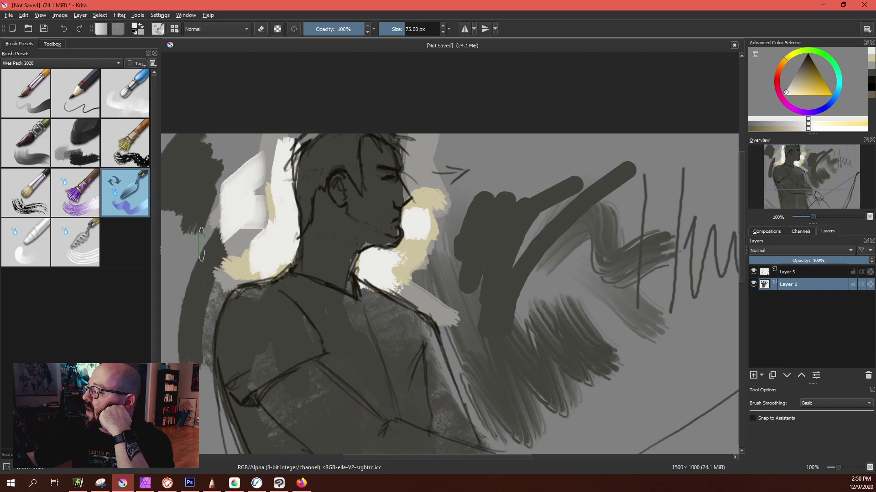
pyautogui.moveTo(178, 327)
pyautogui.mouseDown()
pyautogui.moveTo(193, 228)
pyautogui.moveTo(196, 333)
pyautogui.moveTo(215, 292)
pyautogui.moveTo(181, 341)
pyautogui.moveTo(201, 365)
pyautogui.mouseUp()
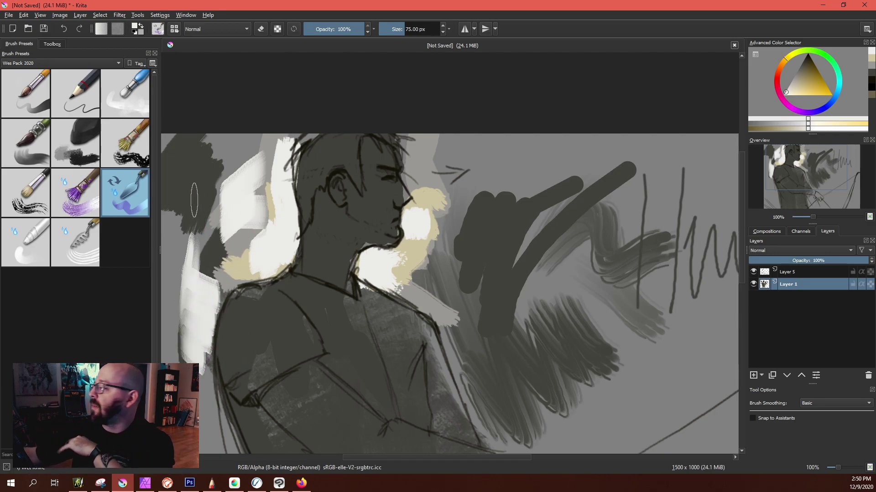
# Blend the white and beige paint beside the face with a soft blending brush.
pyautogui.click(39, 246)
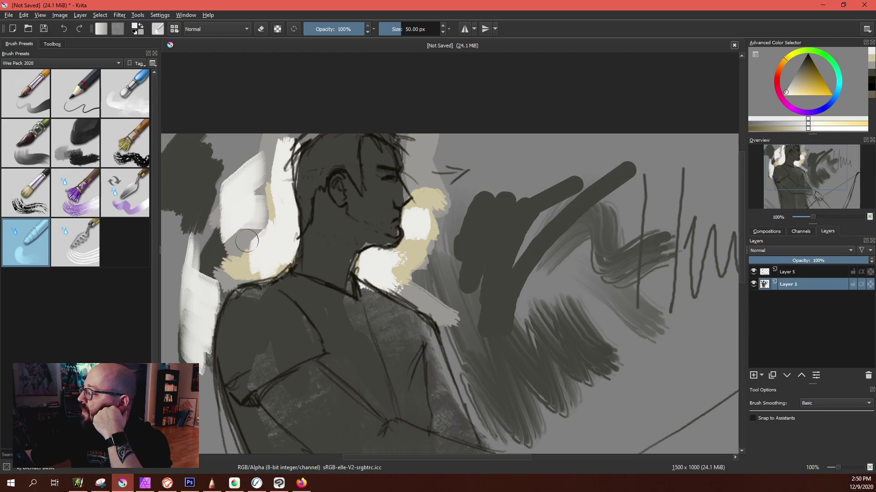
pyautogui.moveTo(251, 237); pyautogui.dragTo(244, 274)
pyautogui.moveTo(256, 227)
pyautogui.mouseDown()
pyautogui.moveTo(275, 228)
pyautogui.moveTo(278, 177)
pyautogui.mouseUp()
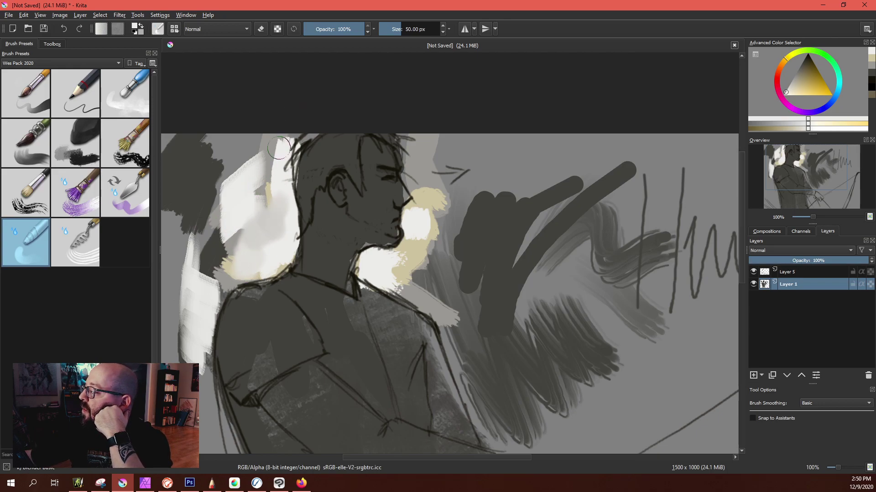
pyautogui.moveTo(273, 146)
pyautogui.mouseDown()
pyautogui.moveTo(264, 180)
pyautogui.moveTo(262, 200)
pyautogui.mouseUp()
# With the rake blender, rework the white paint beside the head and streak cream-white under the chin.
pyautogui.click(89, 256)
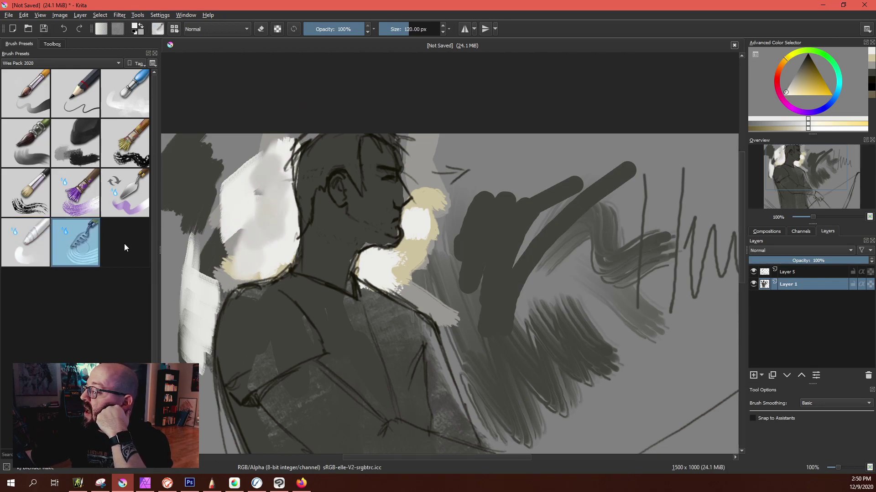
pyautogui.moveTo(256, 164)
pyautogui.mouseDown()
pyautogui.moveTo(224, 238)
pyautogui.moveTo(263, 180)
pyautogui.moveTo(234, 235)
pyautogui.moveTo(267, 231)
pyautogui.moveTo(242, 265)
pyautogui.mouseUp()
pyautogui.moveTo(416, 210)
pyautogui.mouseDown()
pyautogui.moveTo(440, 226)
pyautogui.moveTo(436, 214)
pyautogui.moveTo(430, 246)
pyautogui.moveTo(398, 262)
pyautogui.mouseUp()
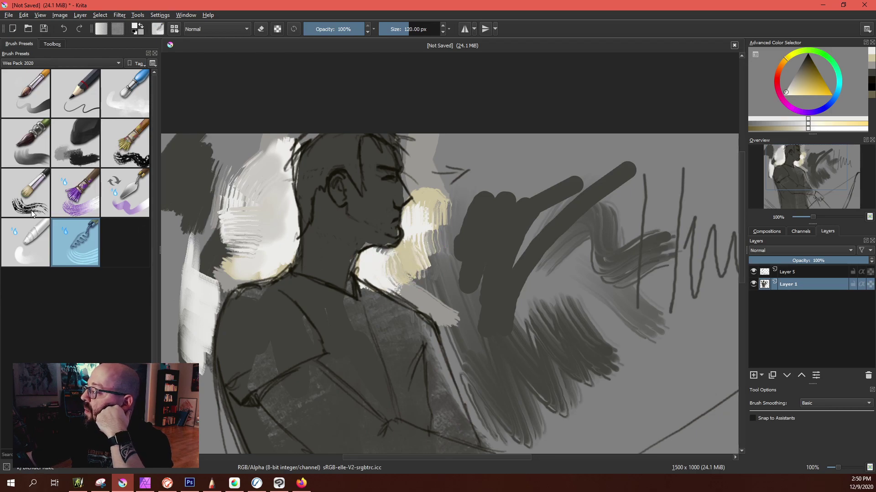
# With Dry Bristles Eroded, hatch dry white strokes around the face, neck and figure's left edge.
pyautogui.click(128, 155)
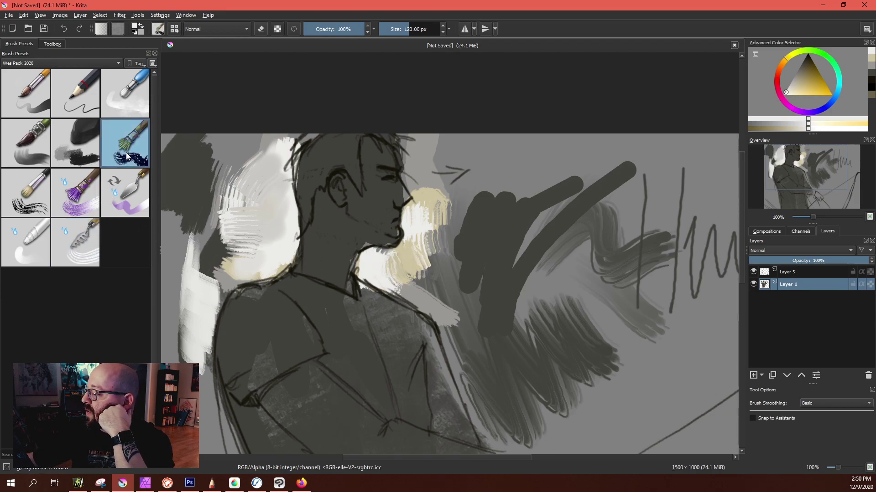
pyautogui.moveTo(411, 210)
pyautogui.mouseDown()
pyautogui.moveTo(431, 214)
pyautogui.moveTo(433, 246)
pyautogui.moveTo(422, 180)
pyautogui.moveTo(426, 158)
pyautogui.mouseUp()
pyautogui.moveTo(296, 203); pyautogui.dragTo(244, 293)
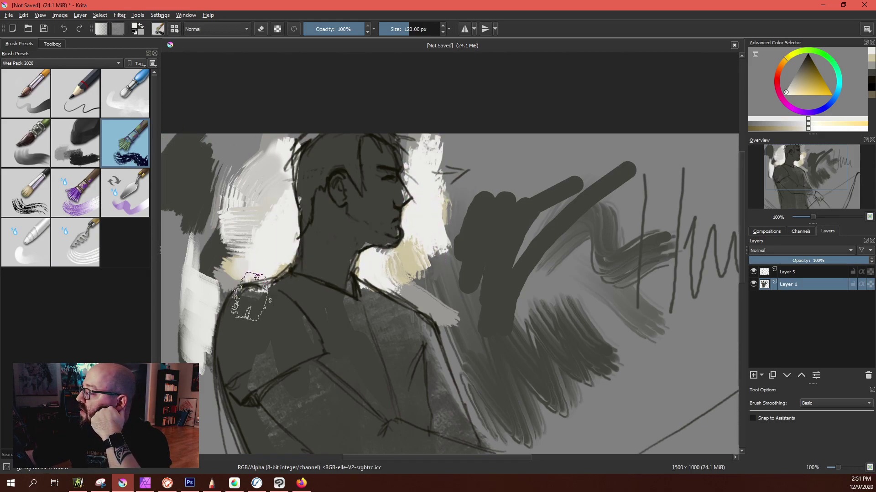
pyautogui.moveTo(233, 181)
pyautogui.mouseDown()
pyautogui.moveTo(255, 228)
pyautogui.moveTo(260, 193)
pyautogui.moveTo(279, 212)
pyautogui.moveTo(277, 191)
pyautogui.moveTo(274, 232)
pyautogui.mouseUp()
pyautogui.moveTo(203, 261)
pyautogui.mouseDown()
pyautogui.moveTo(195, 325)
pyautogui.moveTo(220, 244)
pyautogui.moveTo(220, 307)
pyautogui.moveTo(228, 185)
pyautogui.moveTo(214, 182)
pyautogui.moveTo(218, 171)
pyautogui.moveTo(226, 204)
pyautogui.moveTo(214, 204)
pyautogui.moveTo(186, 237)
pyautogui.mouseUp()
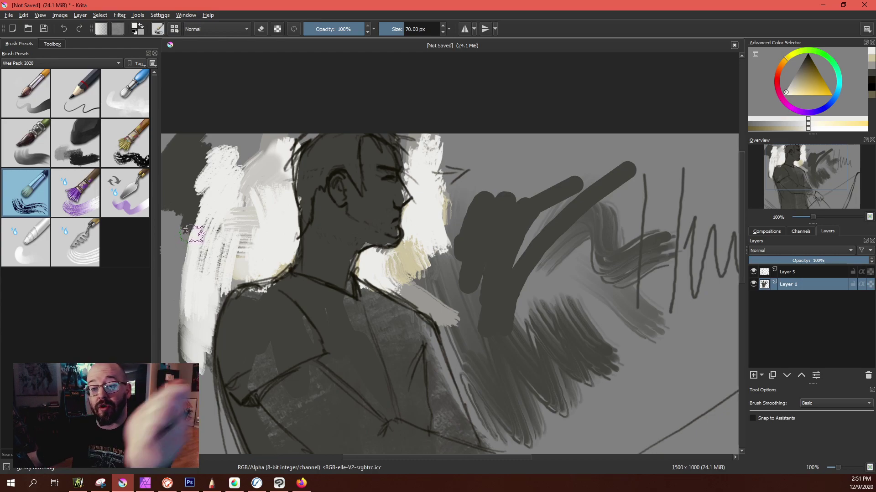
pyautogui.moveTo(222, 219)
pyautogui.mouseDown()
pyautogui.moveTo(228, 184)
pyautogui.moveTo(176, 242)
pyautogui.mouseUp()
pyautogui.moveTo(262, 146); pyautogui.dragTo(235, 214)
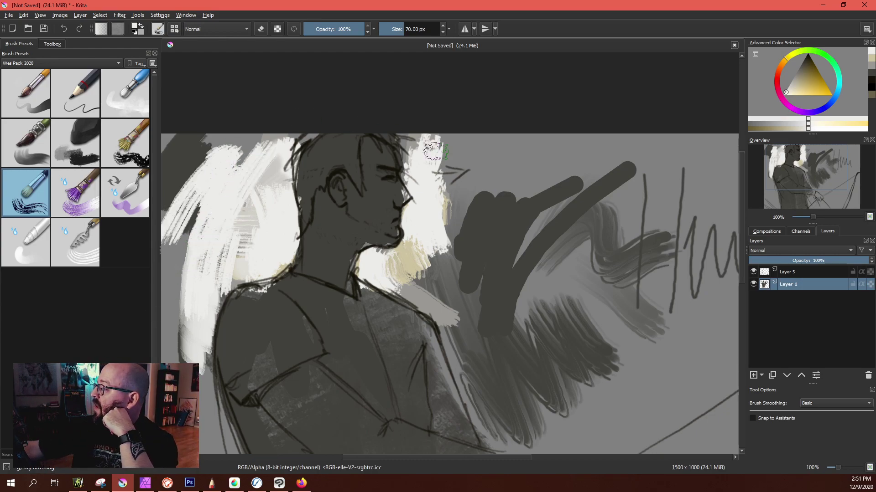
pyautogui.moveTo(494, 141)
pyautogui.mouseDown()
pyautogui.moveTo(482, 217)
pyautogui.moveTo(511, 242)
pyautogui.moveTo(543, 225)
pyautogui.mouseUp()
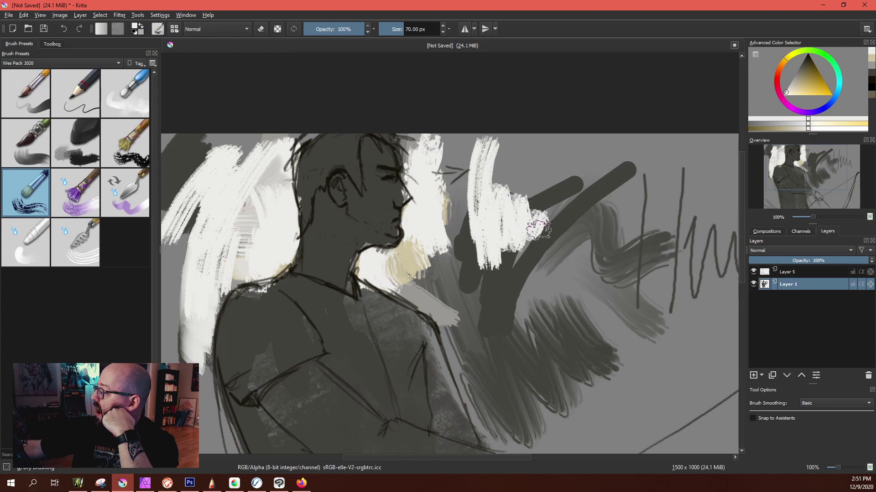
# Paint a large wet-bristle white stroke over the dark test strokes, then smudge grey in with the marker.
pyautogui.click(39, 152)
pyautogui.click(72, 208)
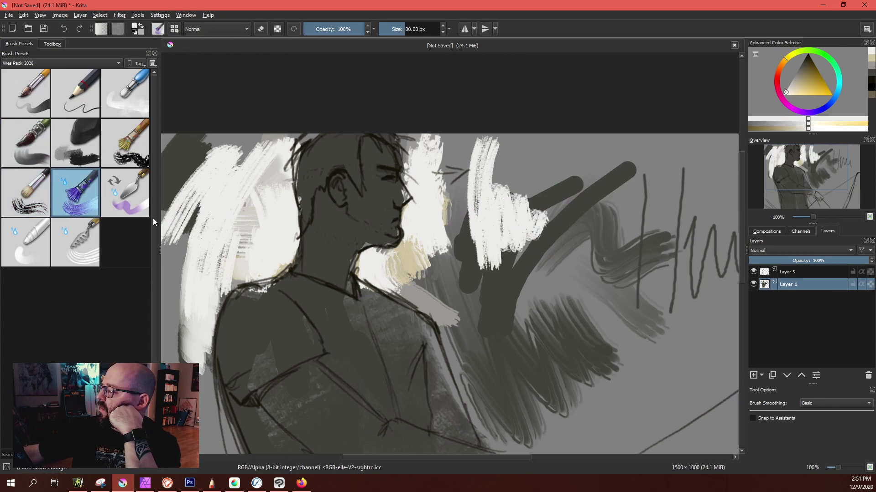
pyautogui.moveTo(593, 191)
pyautogui.mouseDown()
pyautogui.moveTo(547, 215)
pyautogui.moveTo(515, 209)
pyautogui.moveTo(511, 183)
pyautogui.moveTo(547, 251)
pyautogui.moveTo(593, 282)
pyautogui.moveTo(619, 187)
pyautogui.moveTo(638, 215)
pyautogui.moveTo(634, 169)
pyautogui.moveTo(601, 201)
pyautogui.mouseUp()
pyautogui.click(25, 242)
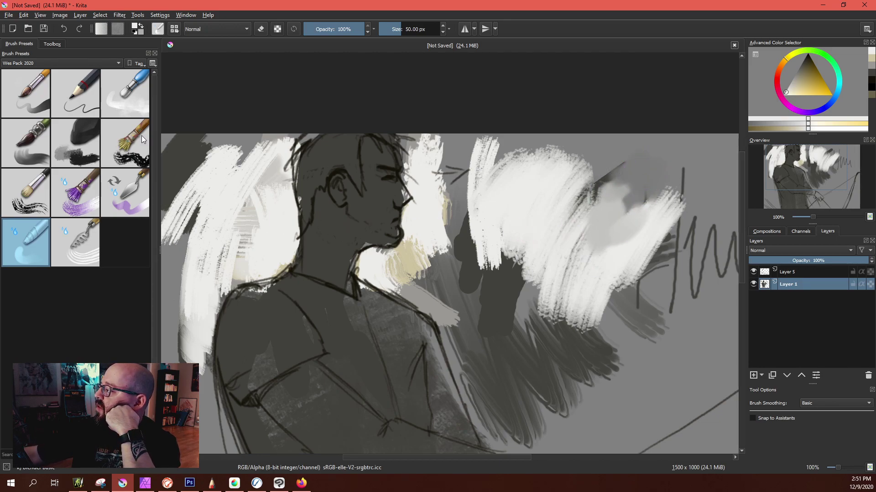
# With the blue airbrush, paint soft grey clouds over the shoulders, face and upper-right white streaks.
pyautogui.click(125, 93)
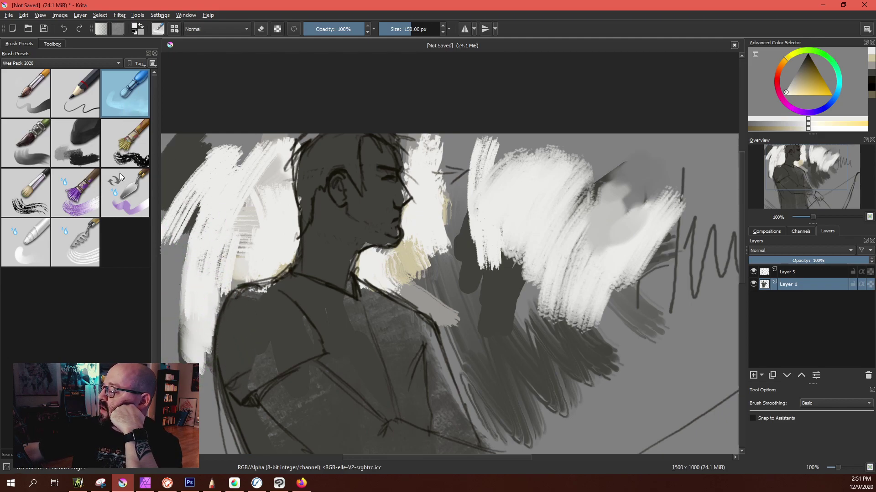
pyautogui.moveTo(397, 319)
pyautogui.mouseDown()
pyautogui.moveTo(437, 292)
pyautogui.moveTo(456, 310)
pyautogui.mouseUp()
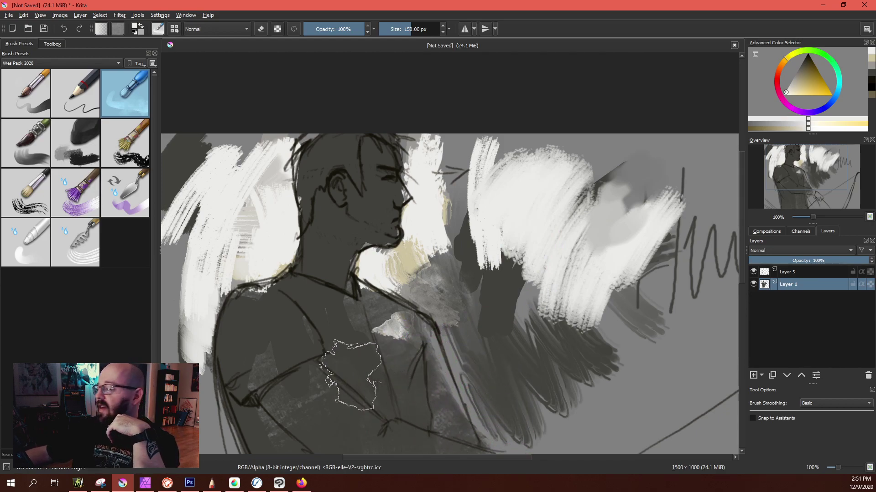
pyautogui.moveTo(254, 379)
pyautogui.mouseDown()
pyautogui.moveTo(260, 314)
pyautogui.moveTo(224, 234)
pyautogui.mouseUp()
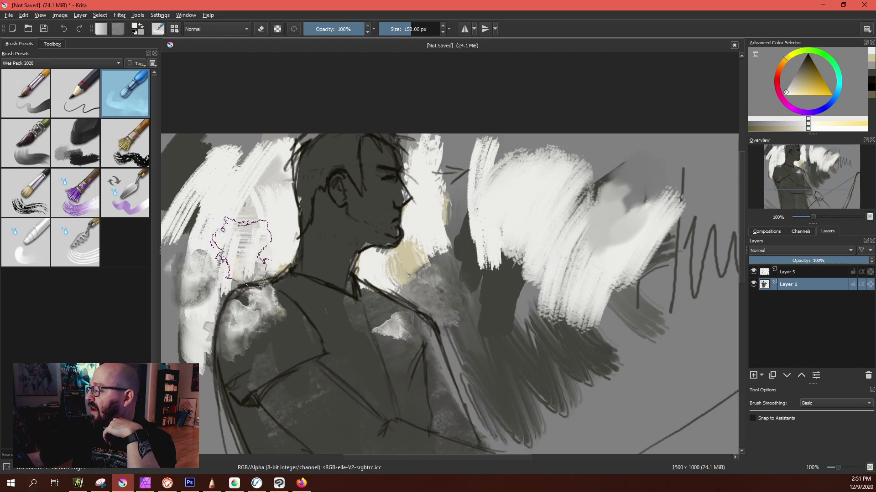
pyautogui.moveTo(210, 296); pyautogui.dragTo(220, 388)
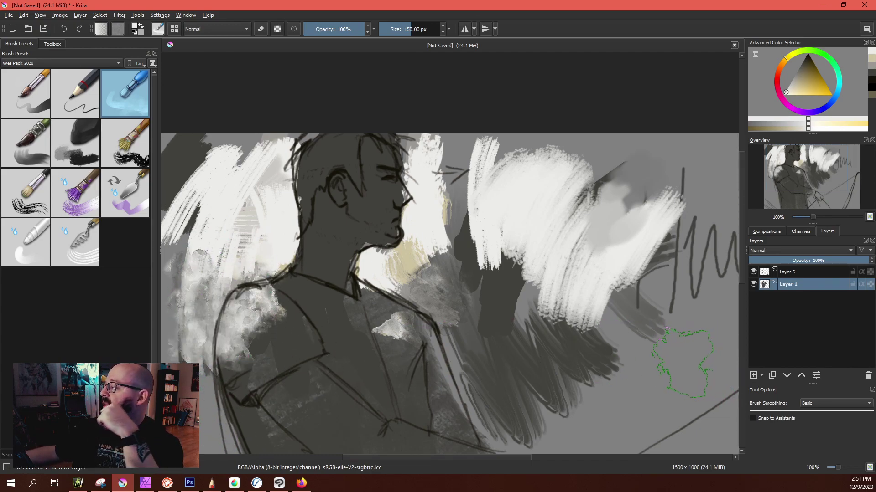
pyautogui.moveTo(231, 234)
pyautogui.mouseDown()
pyautogui.moveTo(250, 250)
pyautogui.moveTo(214, 274)
pyautogui.moveTo(257, 193)
pyautogui.moveTo(219, 169)
pyautogui.moveTo(192, 182)
pyautogui.mouseUp()
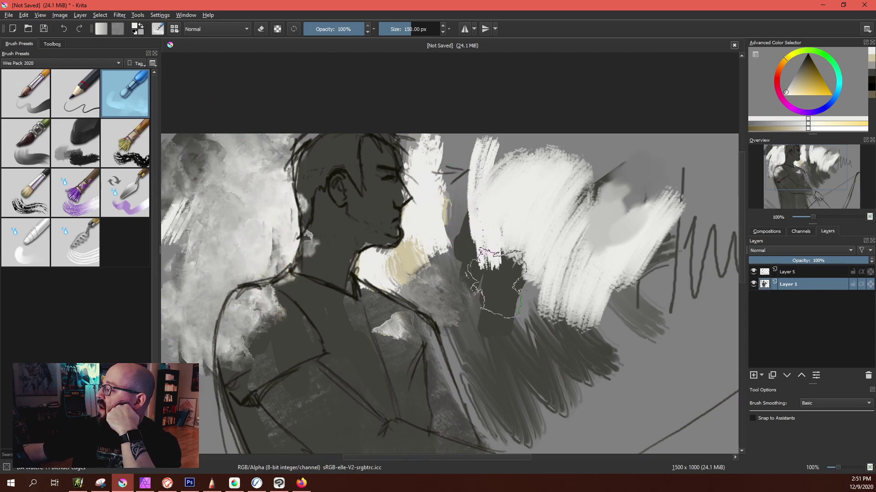
pyautogui.moveTo(440, 119)
pyautogui.mouseDown()
pyautogui.moveTo(456, 319)
pyautogui.moveTo(410, 228)
pyautogui.moveTo(468, 283)
pyautogui.mouseUp()
pyautogui.moveTo(518, 342)
pyautogui.mouseDown()
pyautogui.moveTo(512, 166)
pyautogui.moveTo(566, 274)
pyautogui.mouseUp()
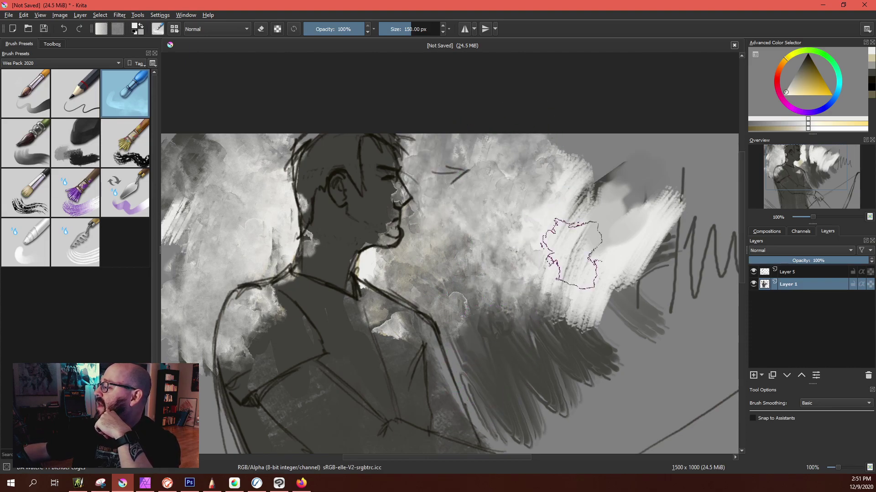
# Pick an orange hue and shade in the Advanced Color Selector, then add cloud paint upper-left.
pyautogui.scroll(-3, 494, 408)
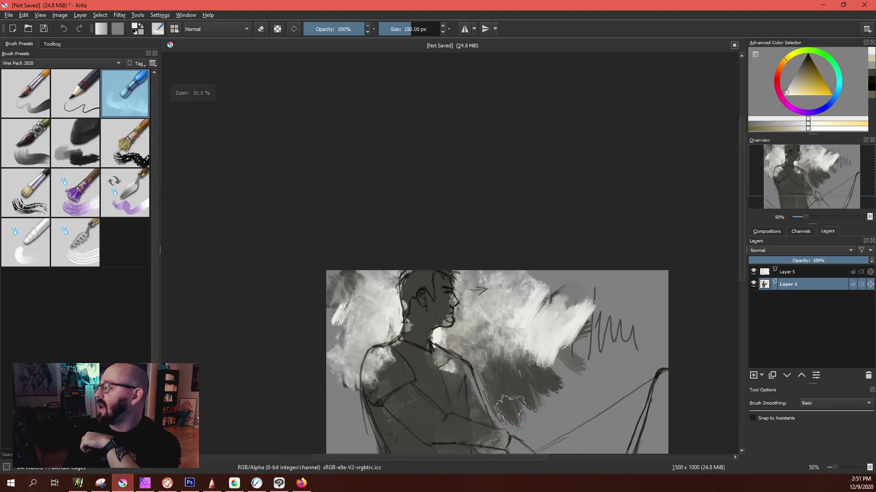
pyautogui.scroll(4, 502, 406)
pyautogui.scroll(-4, 522, 399)
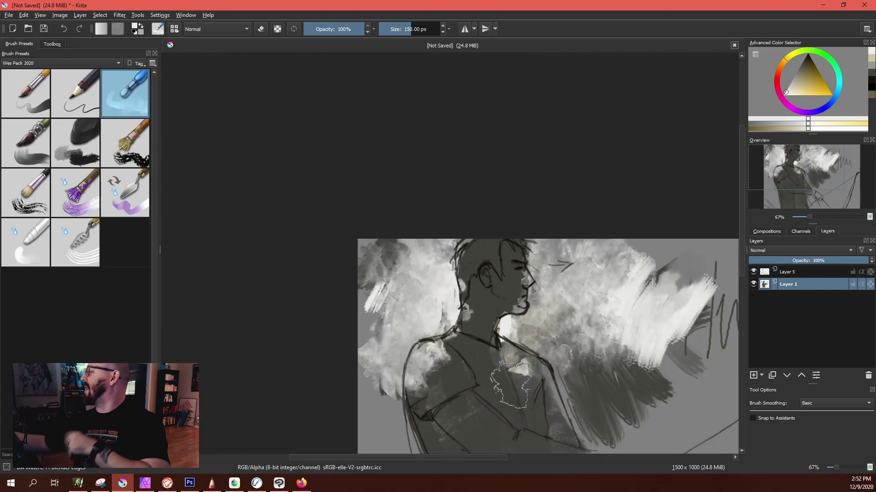
pyautogui.click(782, 69)
pyautogui.click(797, 88)
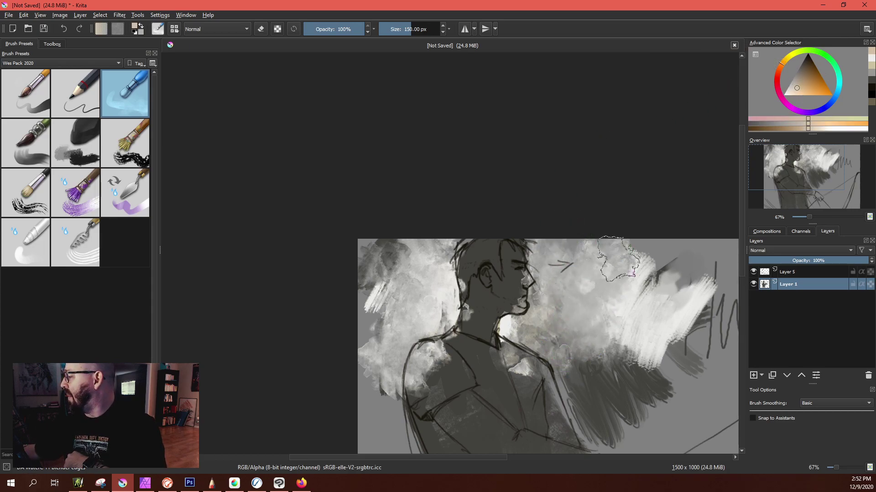
pyautogui.moveTo(419, 260)
pyautogui.mouseDown()
pyautogui.moveTo(444, 351)
pyautogui.moveTo(352, 322)
pyautogui.moveTo(388, 324)
pyautogui.mouseUp()
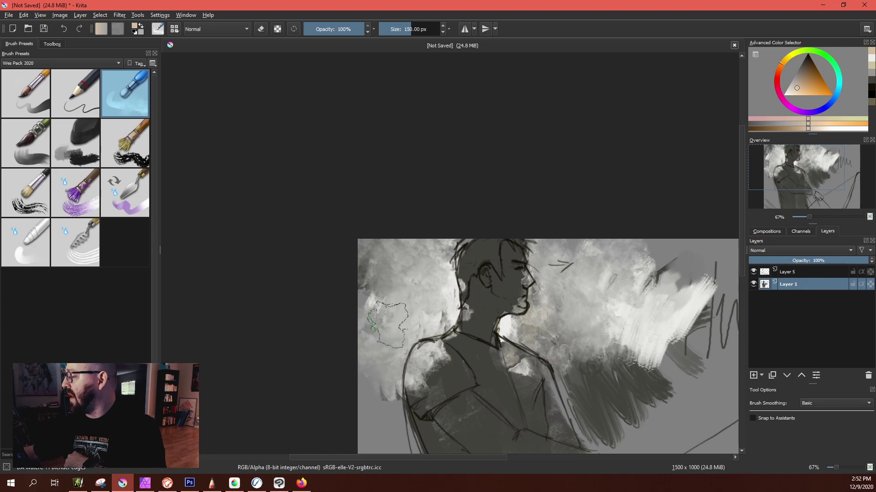
# With the 80 px wet bristles brush, paint peach strokes on both sides of the face.
pyautogui.click(77, 210)
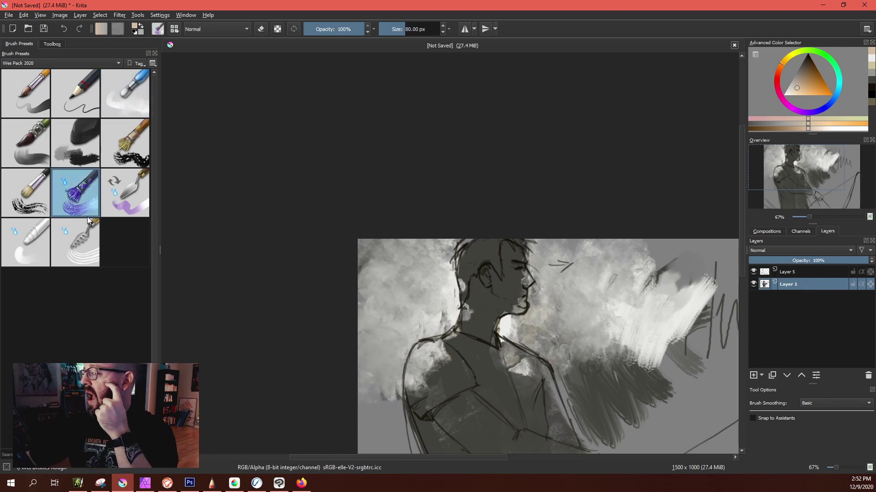
pyautogui.moveTo(430, 288)
pyautogui.mouseDown()
pyautogui.moveTo(403, 329)
pyautogui.moveTo(374, 327)
pyautogui.moveTo(401, 269)
pyautogui.moveTo(428, 270)
pyautogui.moveTo(443, 326)
pyautogui.mouseUp()
pyautogui.moveTo(575, 262)
pyautogui.mouseDown()
pyautogui.moveTo(543, 340)
pyautogui.moveTo(587, 334)
pyautogui.moveTo(583, 369)
pyautogui.mouseUp()
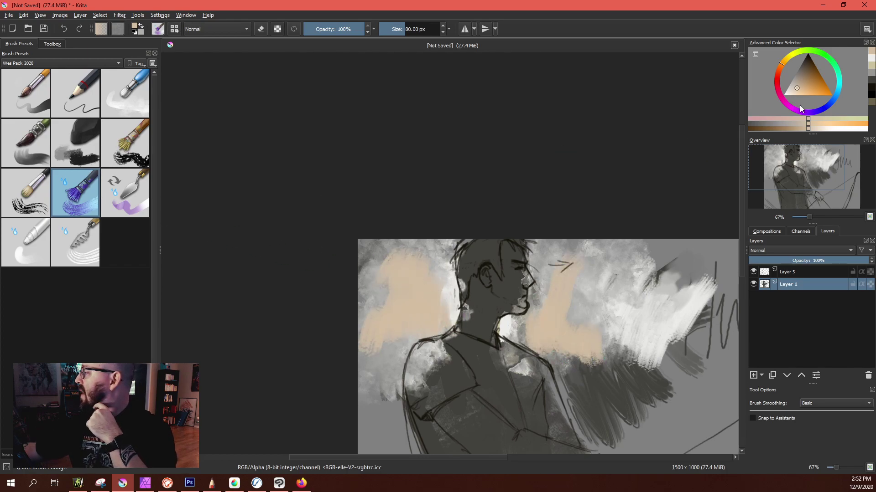
# Paint darker brown over the peach cloud left of the face and smudge it with the blender.
pyautogui.click(807, 71)
pyautogui.moveTo(415, 252)
pyautogui.mouseDown()
pyautogui.moveTo(442, 307)
pyautogui.moveTo(412, 301)
pyautogui.moveTo(346, 342)
pyautogui.mouseUp()
pyautogui.click(129, 99)
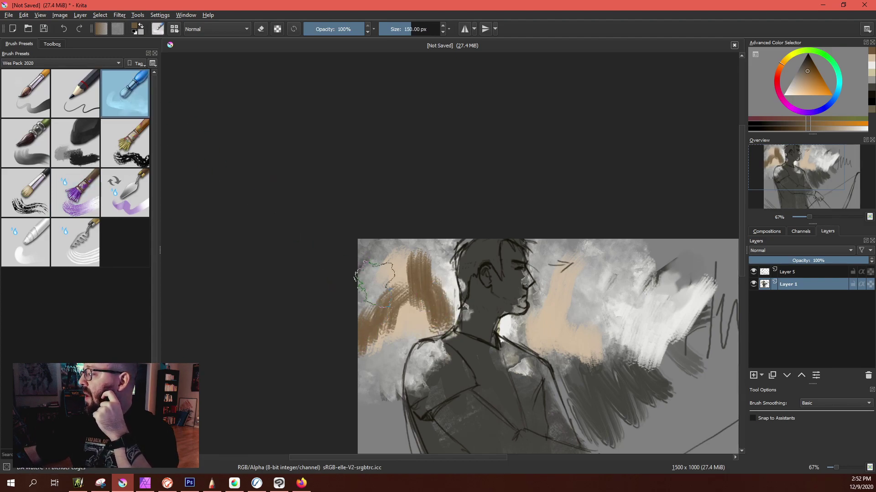
pyautogui.moveTo(374, 283)
pyautogui.mouseDown()
pyautogui.moveTo(397, 315)
pyautogui.moveTo(445, 258)
pyautogui.moveTo(402, 317)
pyautogui.moveTo(415, 317)
pyautogui.moveTo(422, 332)
pyautogui.moveTo(399, 326)
pyautogui.moveTo(384, 337)
pyautogui.moveTo(381, 314)
pyautogui.moveTo(380, 334)
pyautogui.moveTo(400, 304)
pyautogui.moveTo(377, 296)
pyautogui.moveTo(379, 286)
pyautogui.moveTo(395, 265)
pyautogui.moveTo(435, 265)
pyautogui.moveTo(420, 266)
pyautogui.moveTo(436, 308)
pyautogui.moveTo(428, 349)
pyautogui.moveTo(414, 360)
pyautogui.moveTo(370, 335)
pyautogui.moveTo(371, 398)
pyautogui.moveTo(391, 374)
pyautogui.moveTo(377, 432)
pyautogui.mouseUp()
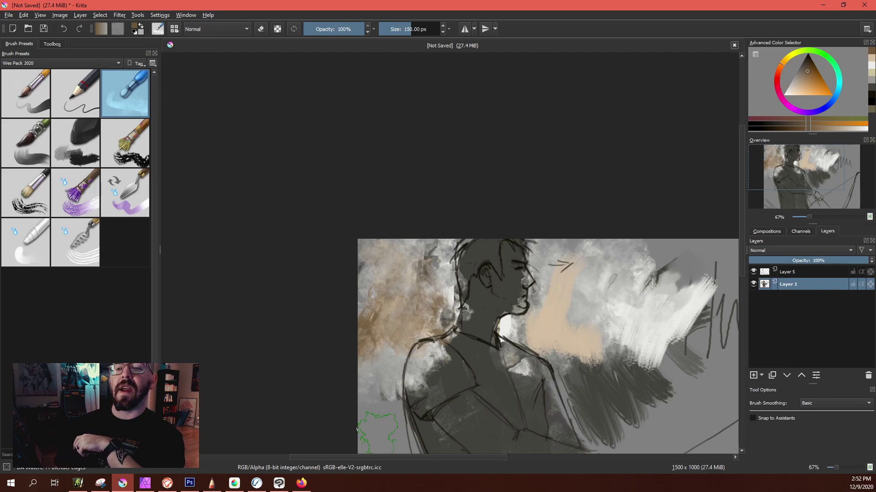
pyautogui.press('1')
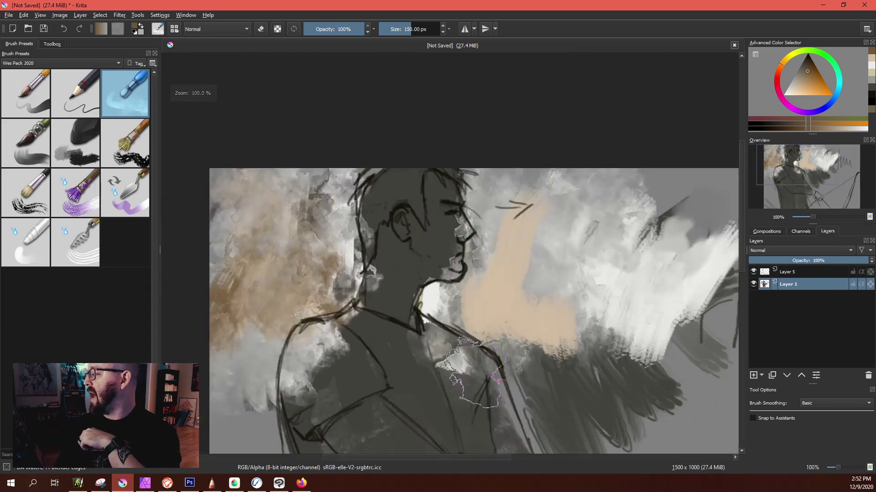
pyautogui.scroll(5, 360, 228)
pyautogui.scroll(-5, 466, 261)
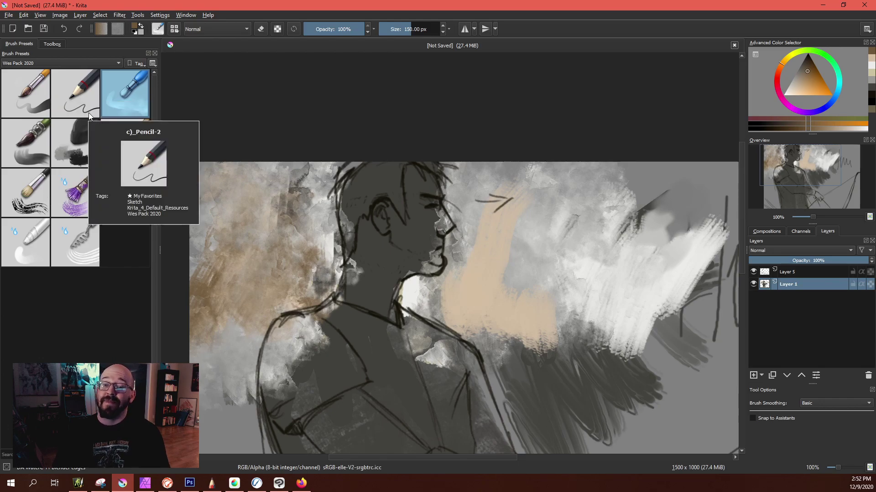
# Close Clip Studio's gouache test illustration with Do Not Save, then quit Clip Studio with Alt+F4.
pyautogui.click(812, 10)
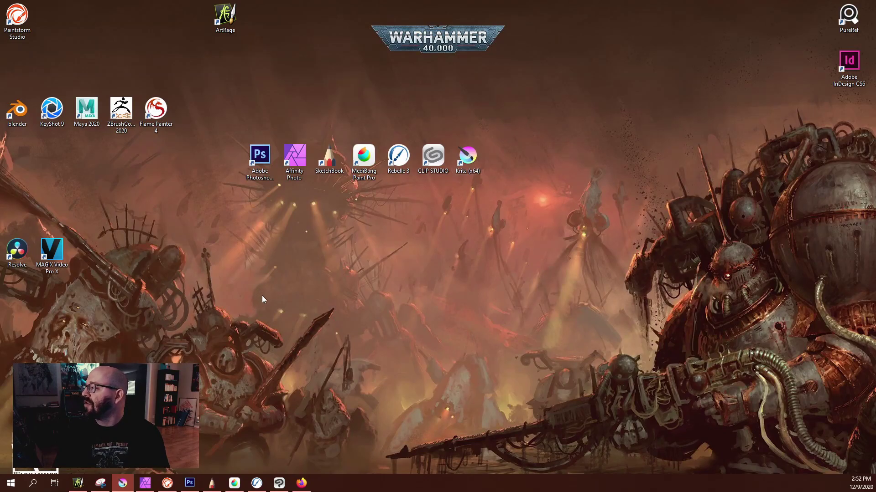
pyautogui.click(278, 483)
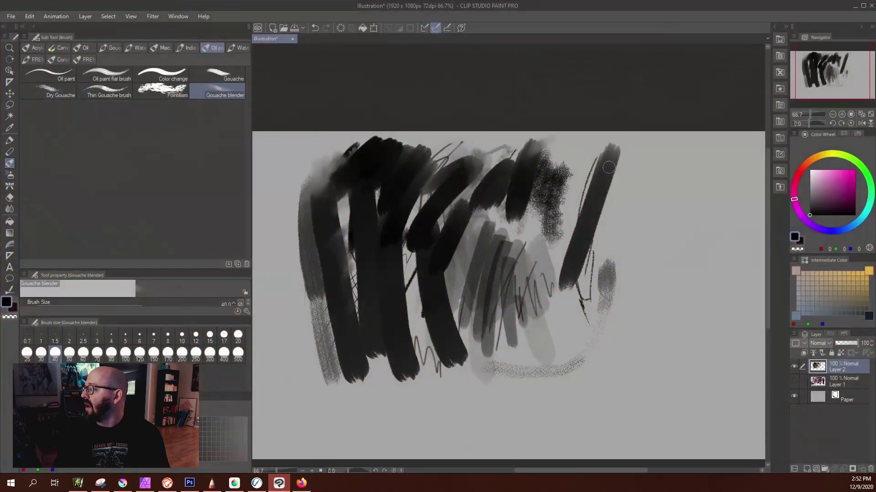
pyautogui.click(870, 7)
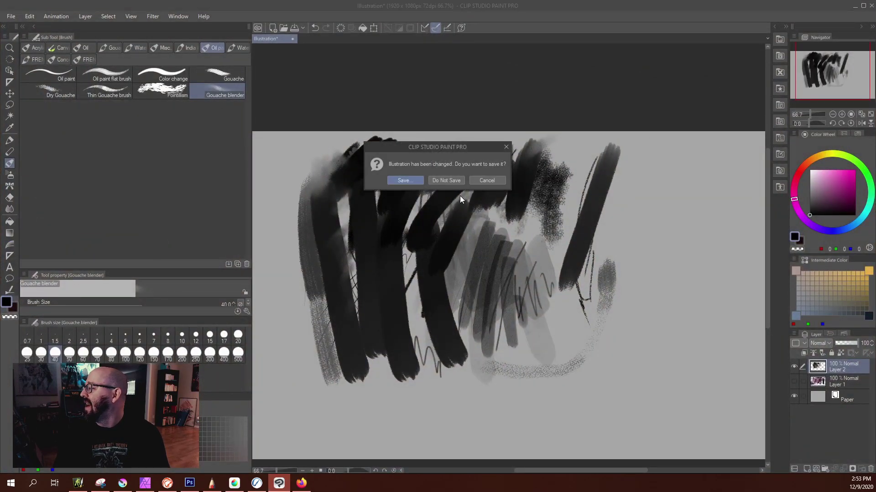
pyautogui.click(449, 179)
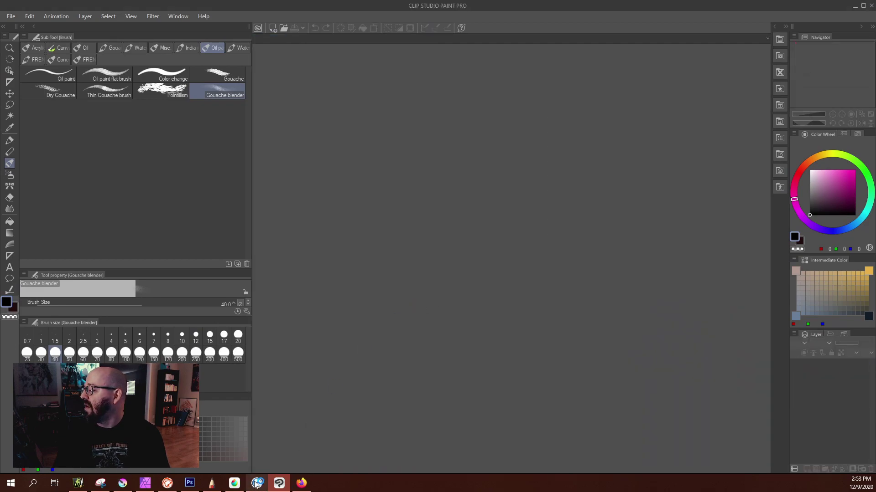
pyautogui.moveTo(256, 486)
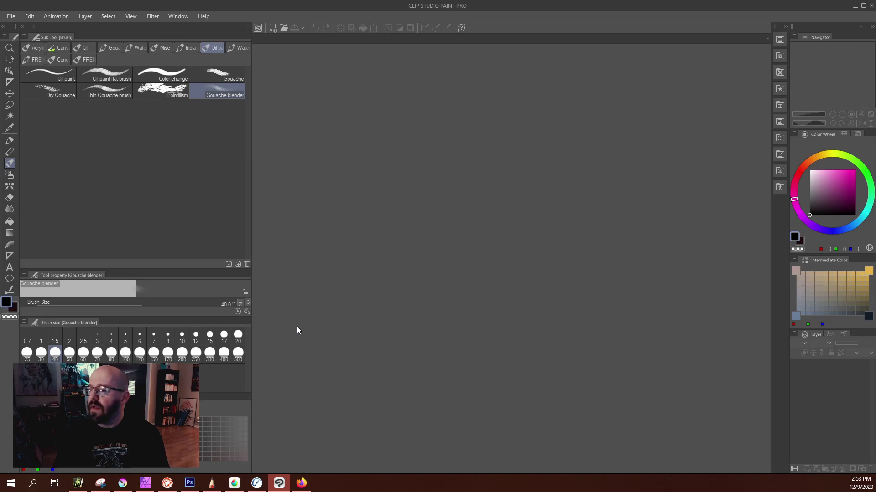
pyautogui.hotkey('alt', 'F4')
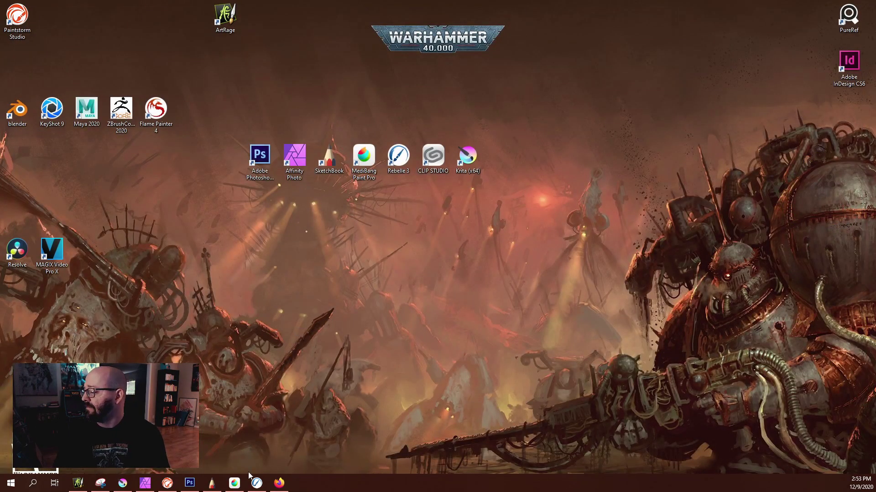
# Close Rebelle's red, brown and teal watercolour artwork, answering No to saving.
pyautogui.click(256, 484)
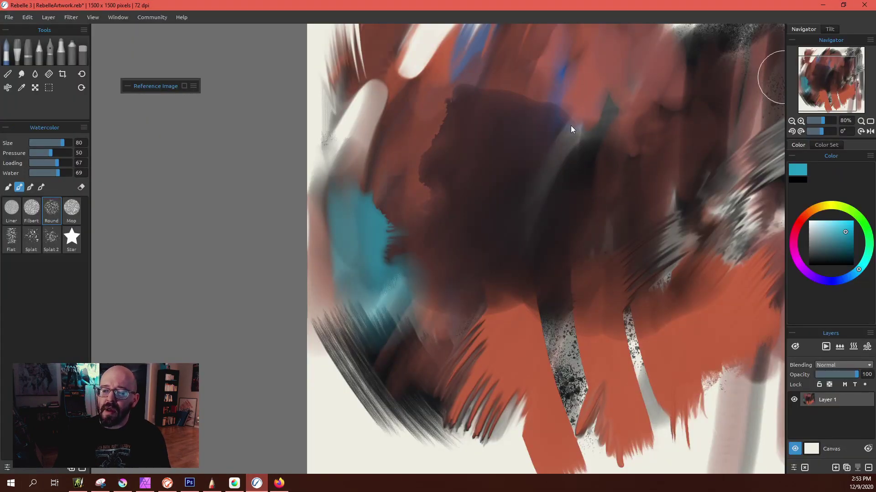
pyautogui.click(482, 256)
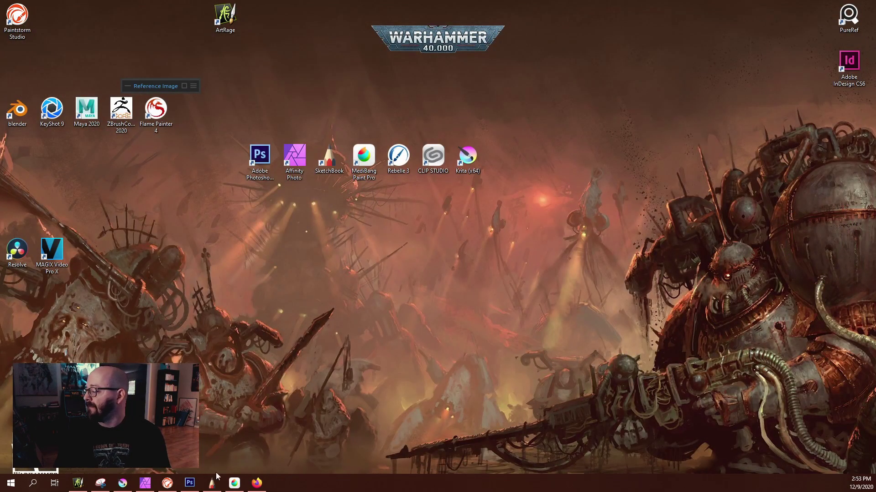
# Close SketchBook's pink-and-ochre painting unsaved and bring Paintstorm Studio forward.
pyautogui.click(212, 483)
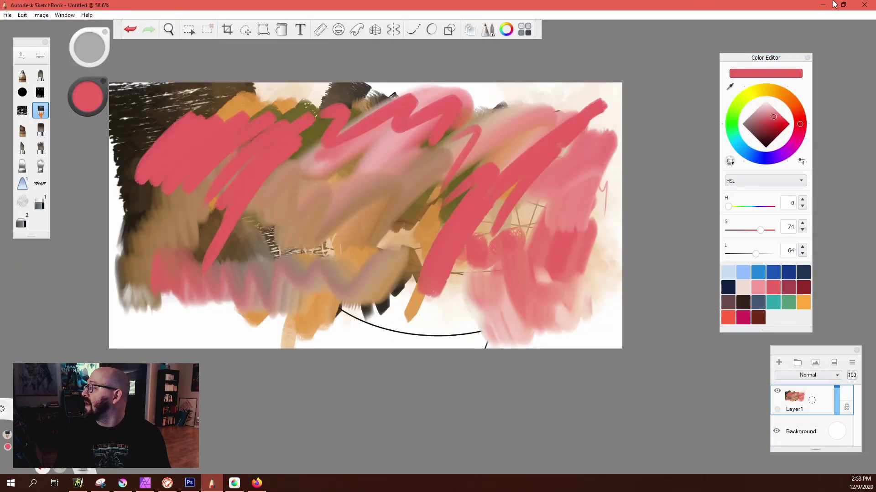
pyautogui.click(865, 5)
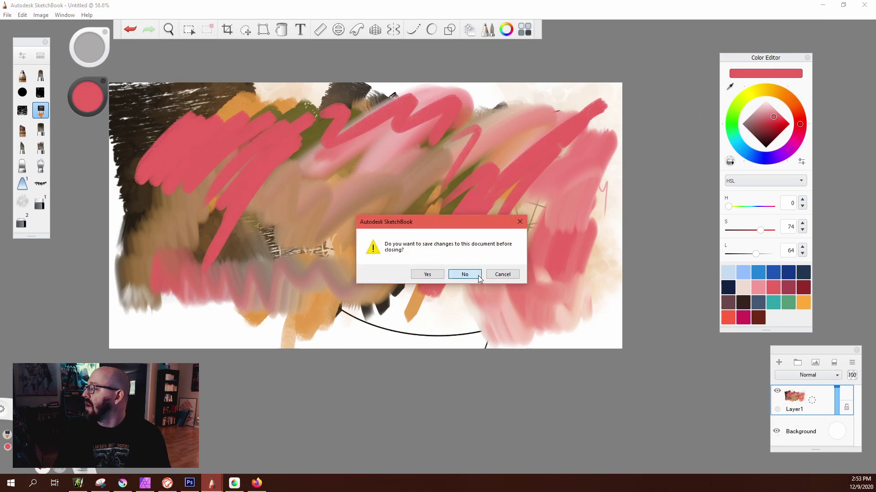
pyautogui.click(478, 276)
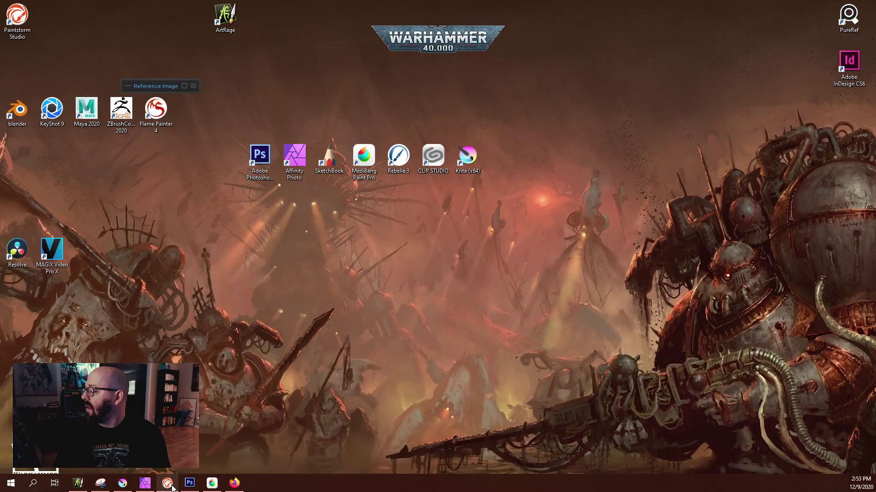
pyautogui.click(172, 489)
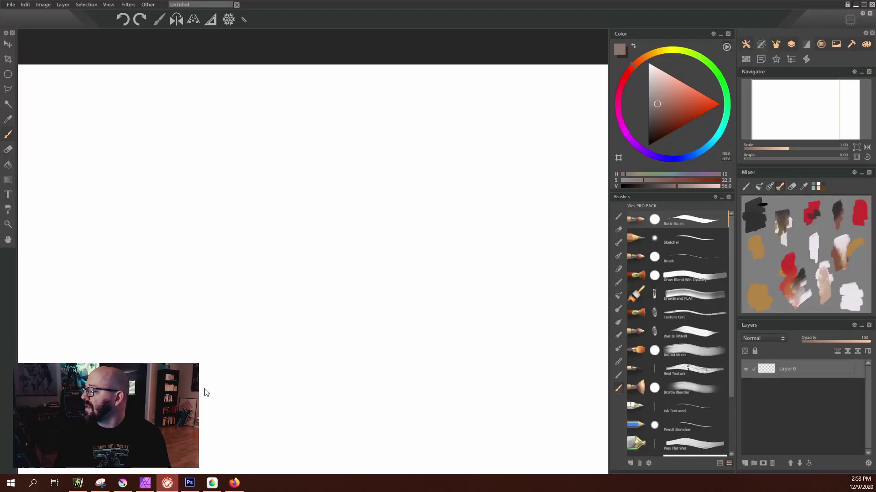
# Bring Krita forward and close its warm-toned figure painting with Ctrl+W, choosing No to saving.
pyautogui.click(124, 486)
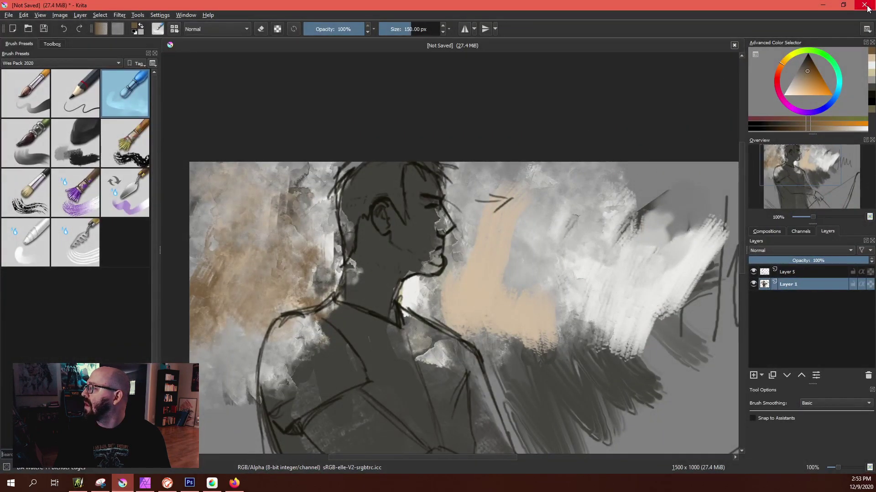
pyautogui.hotkey('ctrl', 'w')
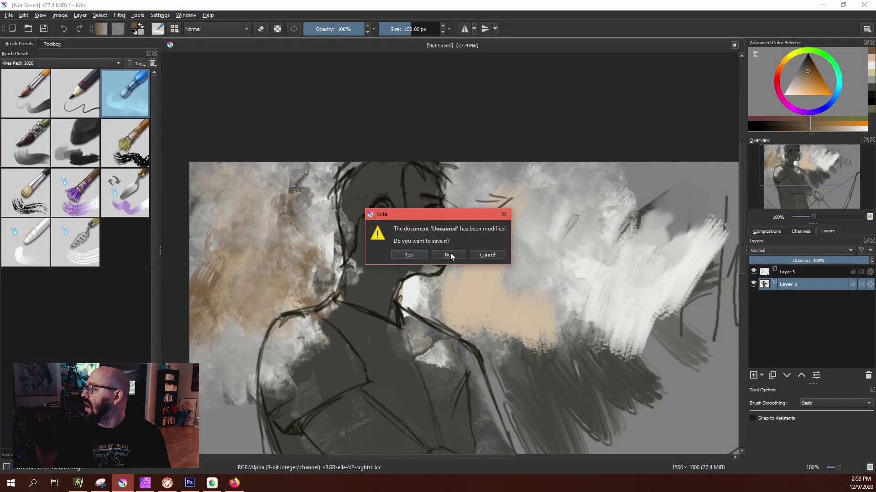
pyautogui.click(454, 257)
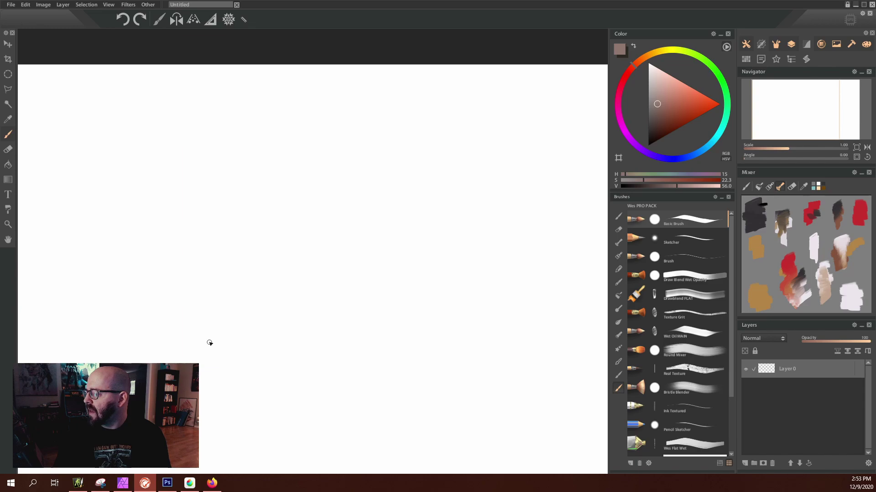
# Bring up the Snipping Tool capture of the finished dark-haired woman portrait.
pyautogui.scroll(-3, 210, 343)
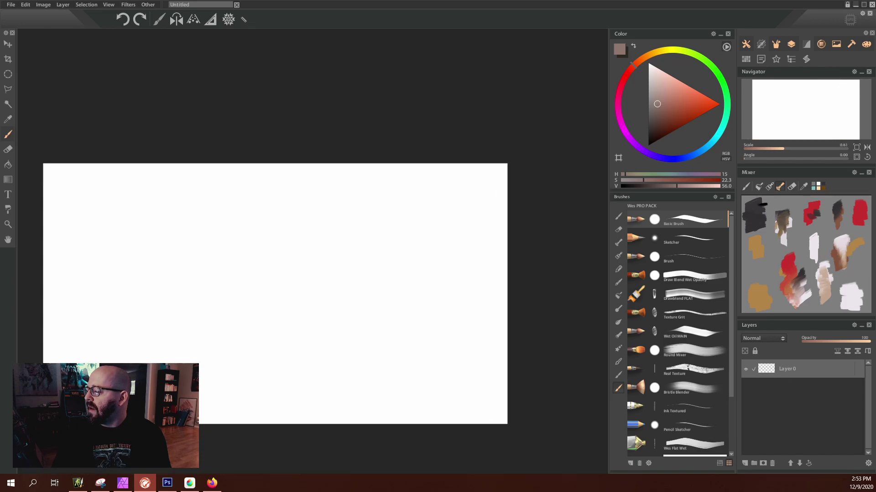
pyautogui.scroll(1, 183, 415)
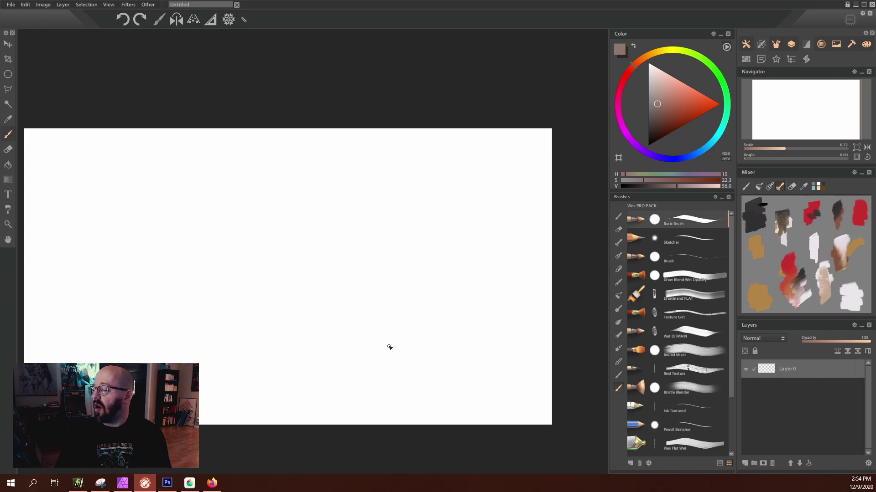
pyautogui.click(102, 486)
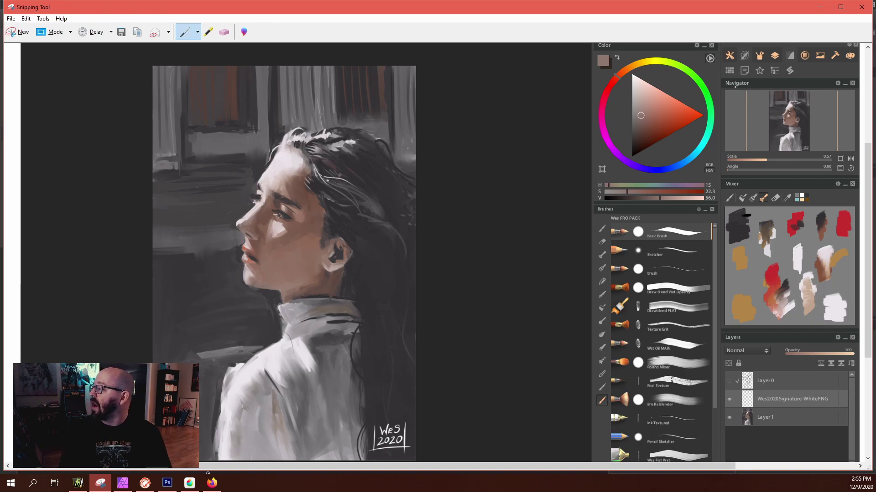
# Minimize the Snipping Tool to reveal Paintstorm's blank Untitled canvas.
pyautogui.click(820, 8)
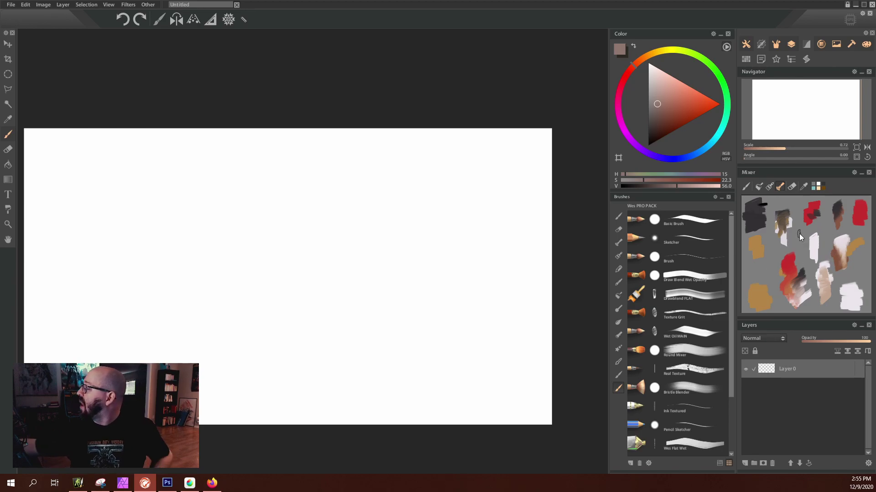
# Sample a medium brown (H 33, S 50, V 47.8) from the Mixer and select Drawblend FLAT.
pyautogui.click(759, 227)
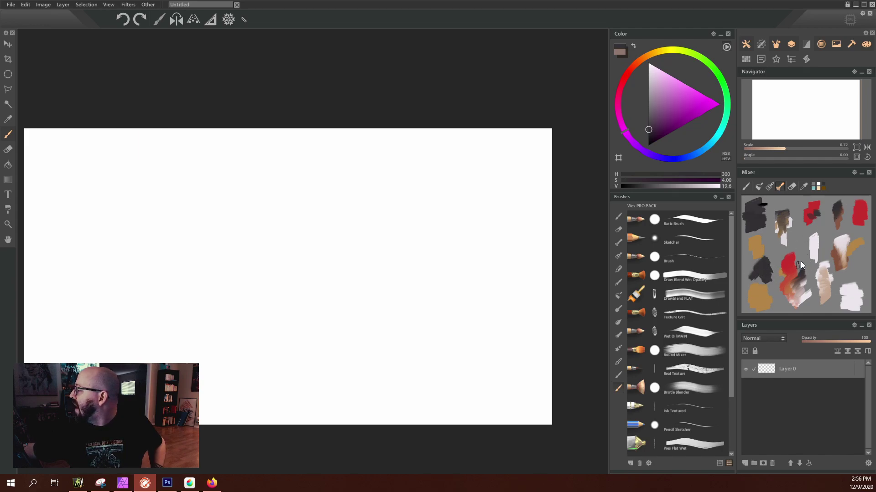
pyautogui.click(765, 297)
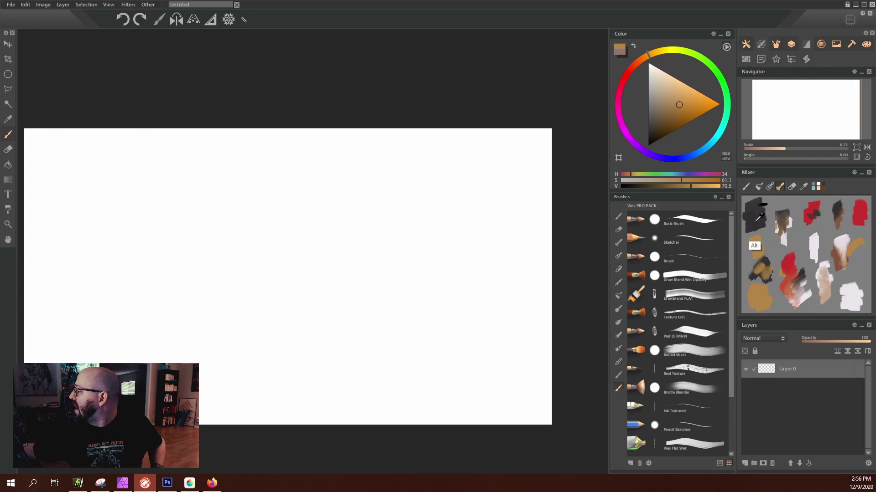
pyautogui.keyDown('alt'); pyautogui.click(757, 219); pyautogui.keyUp('alt')
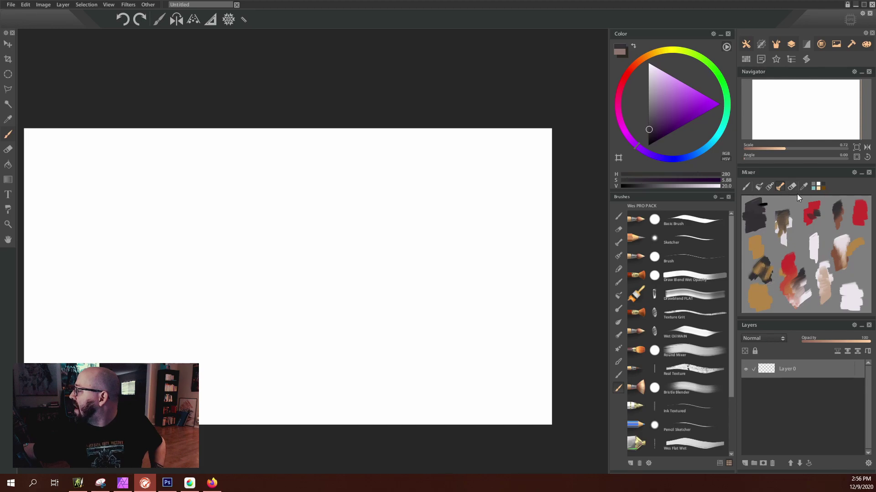
pyautogui.press('alt')
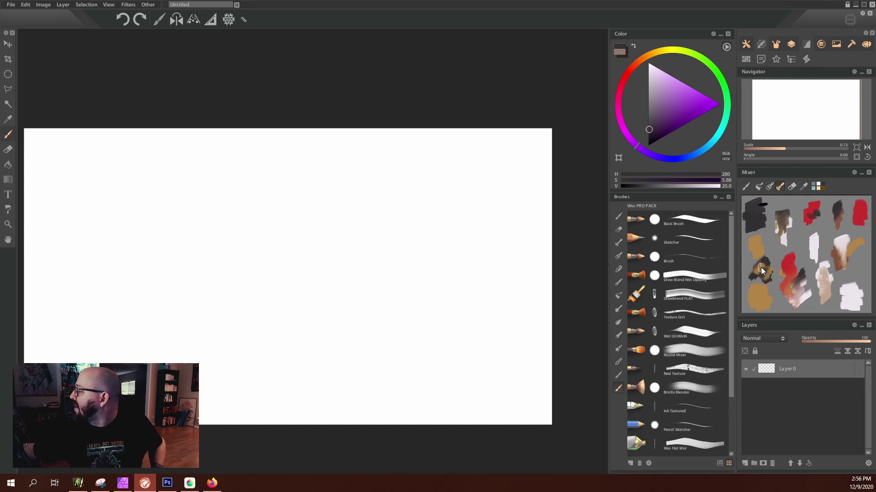
pyautogui.keyDown('alt'); pyautogui.click(765, 268); pyautogui.keyUp('alt')
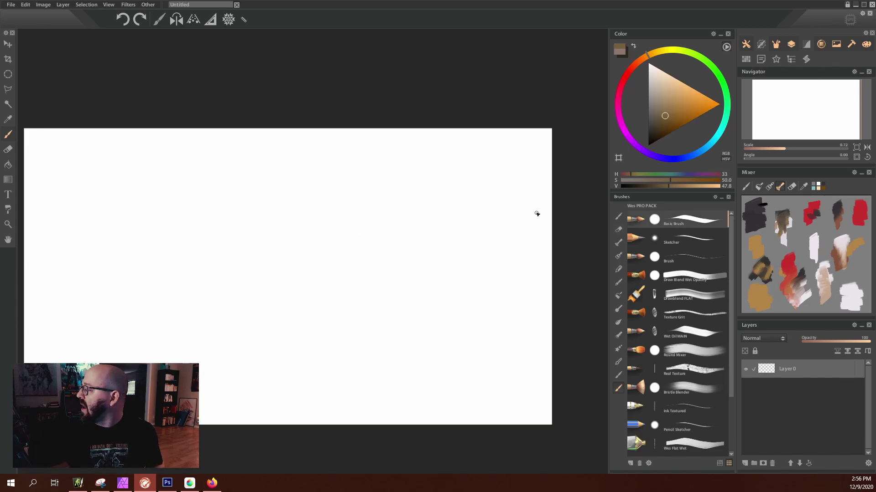
pyautogui.click(703, 277)
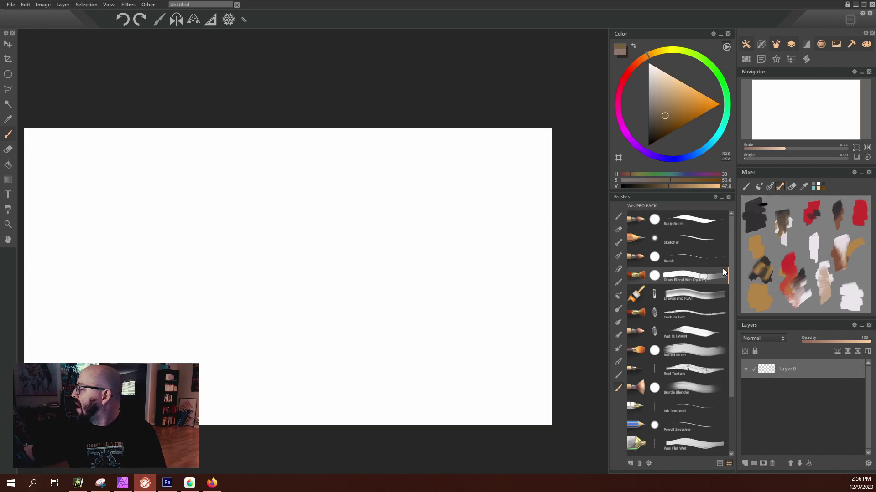
pyautogui.click(702, 294)
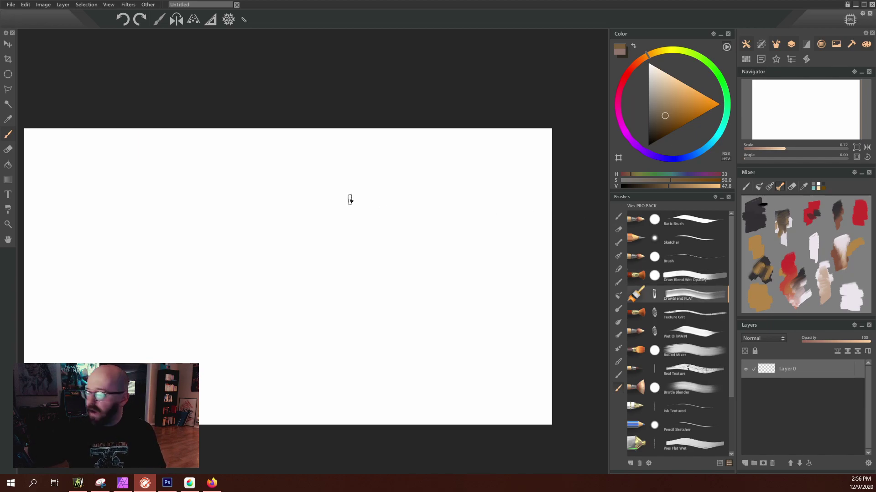
# Enlarge the Drawblend FLAT brush and paint several diagonal brown strokes plus a dark central scrub.
pyautogui.press(']')
pyautogui.press(']')
pyautogui.press(']')
pyautogui.press(']')
pyautogui.press(']')
pyautogui.press(']')
pyautogui.press(']')
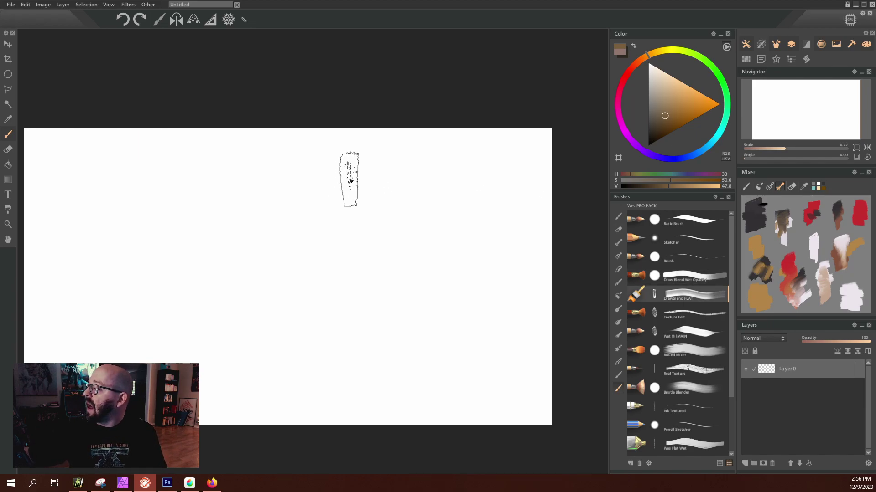
pyautogui.moveTo(335, 233); pyautogui.dragTo(254, 317)
pyautogui.moveTo(382, 184); pyautogui.dragTo(254, 348)
pyautogui.moveTo(330, 185); pyautogui.dragTo(238, 264)
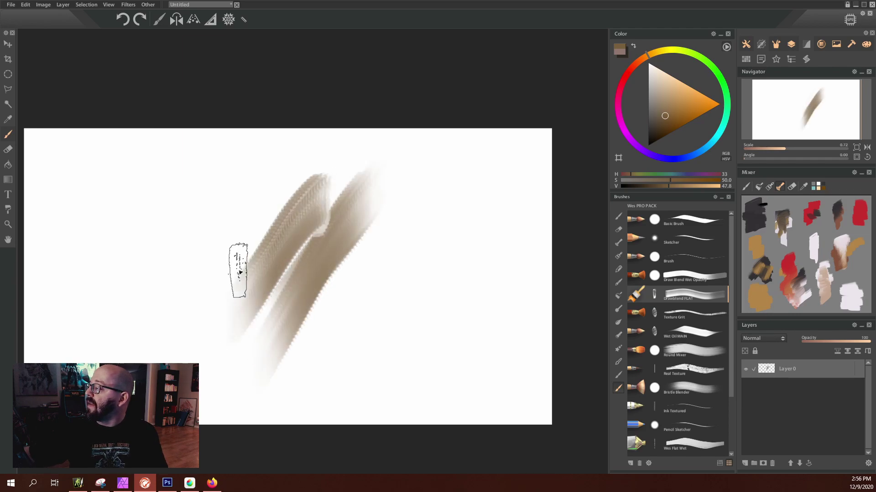
pyautogui.moveTo(296, 185); pyautogui.dragTo(197, 340)
pyautogui.moveTo(227, 196); pyautogui.dragTo(255, 328)
pyautogui.moveTo(273, 284); pyautogui.dragTo(333, 258)
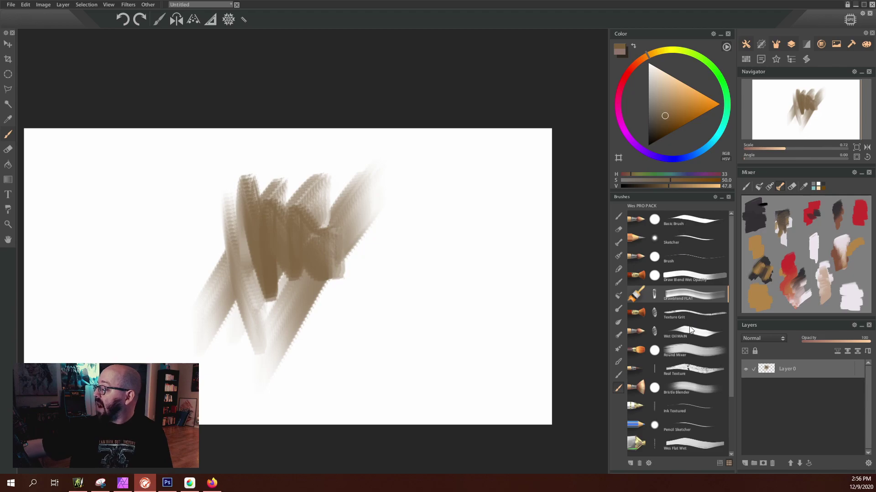
# With Draw Blend Wet Opacity, draw a thin brown zigzag, then a broad blended stroke over it.
pyautogui.click(704, 274)
pyautogui.moveTo(364, 236)
pyautogui.mouseDown()
pyautogui.moveTo(318, 328)
pyautogui.moveTo(370, 300)
pyautogui.mouseUp()
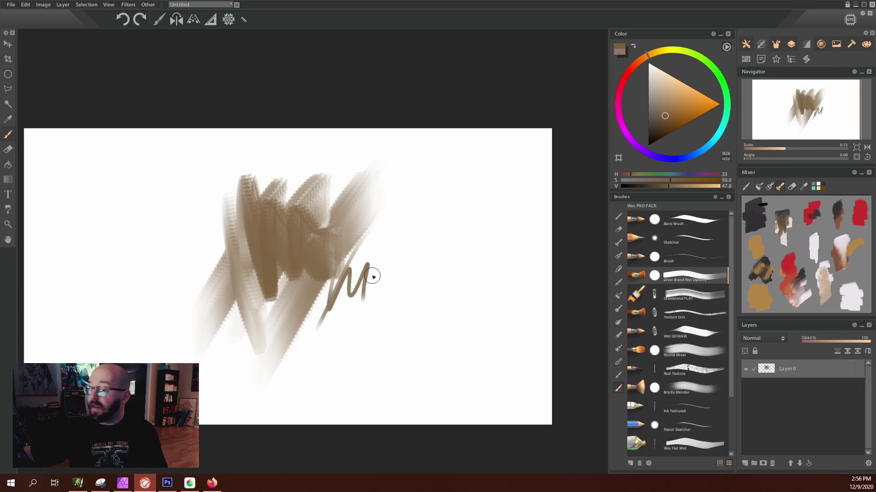
pyautogui.press(']')
pyautogui.press(']')
pyautogui.press(']')
pyautogui.moveTo(323, 238)
pyautogui.mouseDown()
pyautogui.moveTo(341, 290)
pyautogui.moveTo(375, 321)
pyautogui.moveTo(399, 186)
pyautogui.moveTo(428, 251)
pyautogui.moveTo(362, 197)
pyautogui.moveTo(182, 233)
pyautogui.moveTo(141, 260)
pyautogui.moveTo(202, 295)
pyautogui.moveTo(430, 238)
pyautogui.mouseUp()
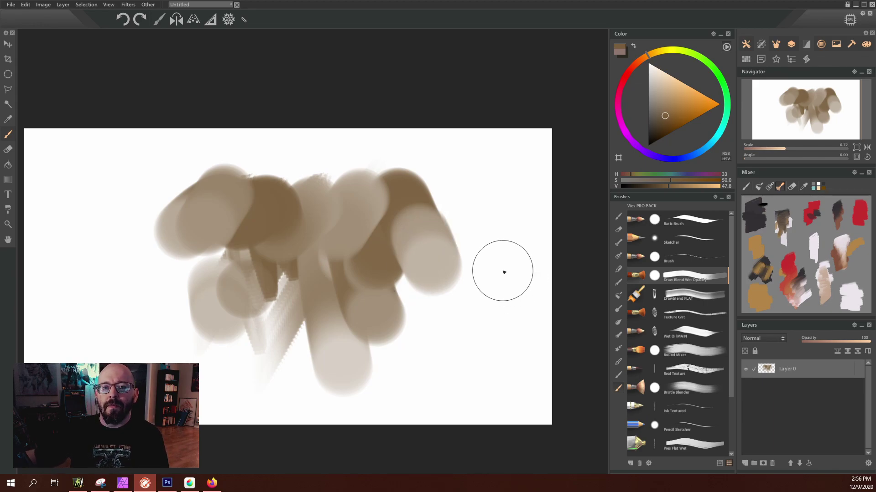
# Paint textured brown bars on the right and left sides with the Texture Grit brush.
pyautogui.click(691, 318)
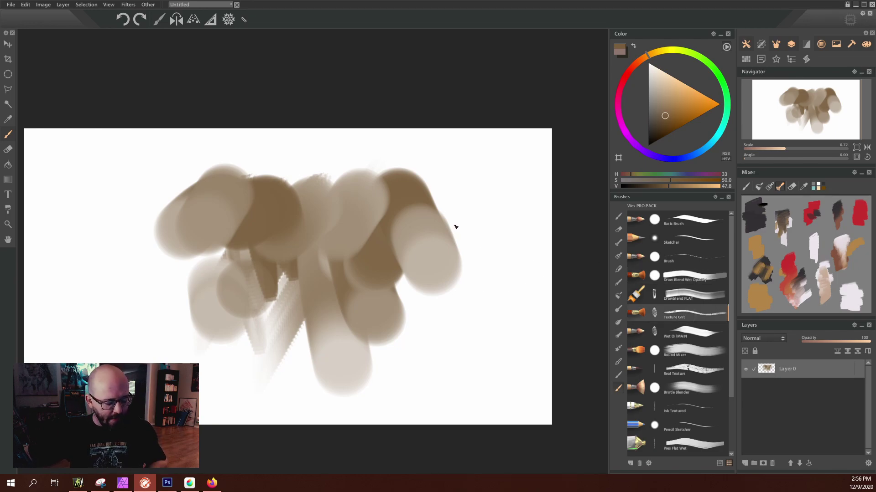
pyautogui.moveTo(472, 187)
pyautogui.mouseDown()
pyautogui.moveTo(415, 344)
pyautogui.moveTo(441, 245)
pyautogui.moveTo(444, 365)
pyautogui.mouseUp()
pyautogui.moveTo(472, 247); pyautogui.dragTo(469, 358)
pyautogui.moveTo(487, 274); pyautogui.dragTo(516, 278)
pyautogui.moveTo(529, 157); pyautogui.dragTo(506, 278)
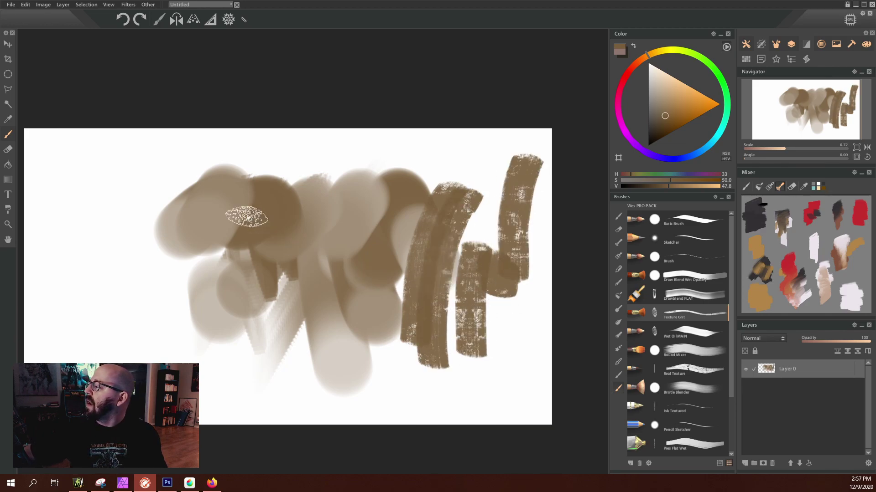
pyautogui.moveTo(146, 157); pyautogui.dragTo(68, 340)
pyautogui.moveTo(141, 210)
pyautogui.mouseDown()
pyautogui.moveTo(157, 237)
pyautogui.moveTo(166, 337)
pyautogui.mouseUp()
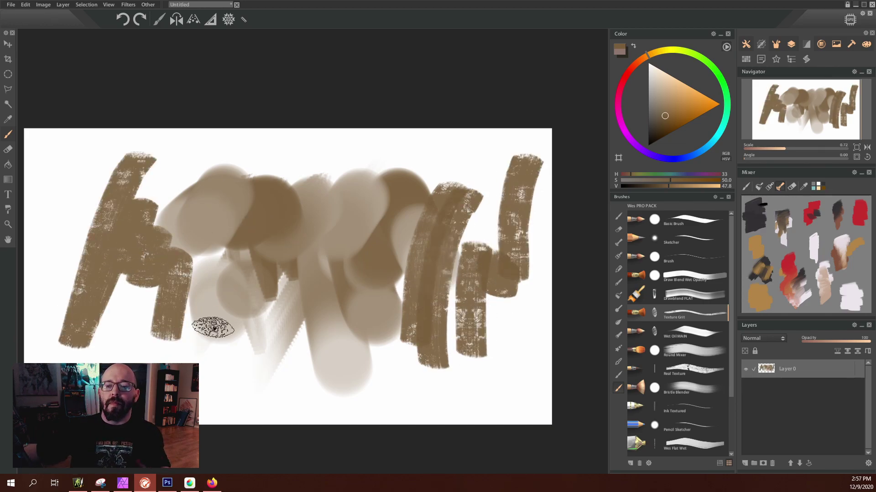
# Paint dark brown oil strokes and a zigzag across the upper area with Wet Oil MAIN.
pyautogui.click(701, 330)
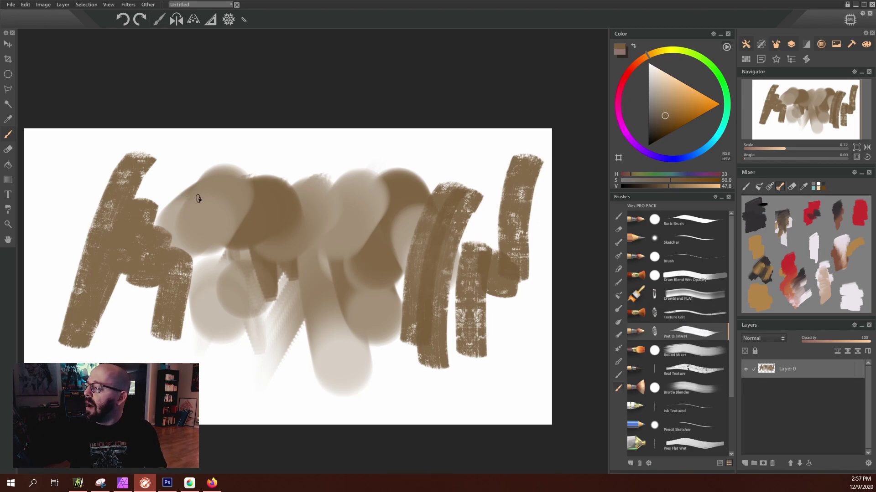
pyautogui.moveTo(235, 153); pyautogui.dragTo(153, 292)
pyautogui.moveTo(178, 248)
pyautogui.mouseDown()
pyautogui.moveTo(307, 160)
pyautogui.moveTo(332, 185)
pyautogui.moveTo(414, 156)
pyautogui.moveTo(360, 255)
pyautogui.mouseUp()
pyautogui.moveTo(130, 319); pyautogui.dragTo(242, 390)
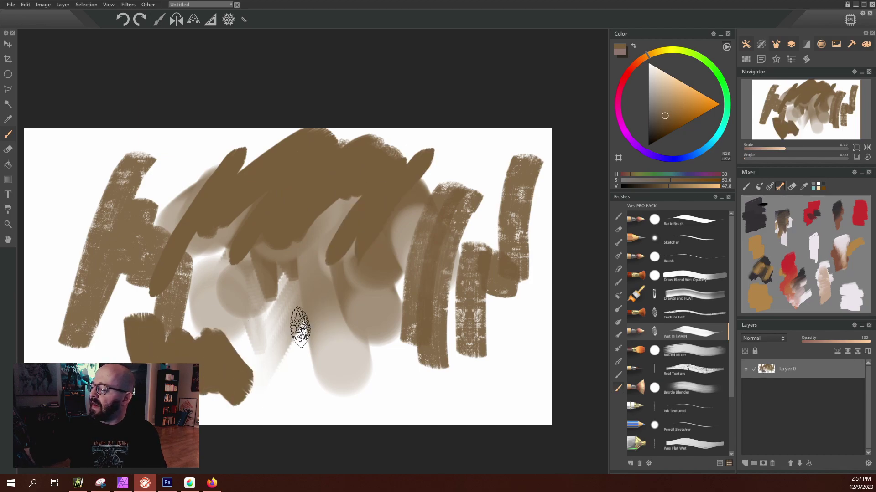
# Pick near-white from the Mixer and paint white strokes, including textured Texture Grit strokes down the middle.
pyautogui.click(814, 246)
pyautogui.moveTo(194, 315)
pyautogui.mouseDown()
pyautogui.moveTo(164, 355)
pyautogui.moveTo(215, 374)
pyautogui.mouseUp()
pyautogui.moveTo(297, 164)
pyautogui.mouseDown()
pyautogui.moveTo(284, 211)
pyautogui.moveTo(320, 224)
pyautogui.mouseUp()
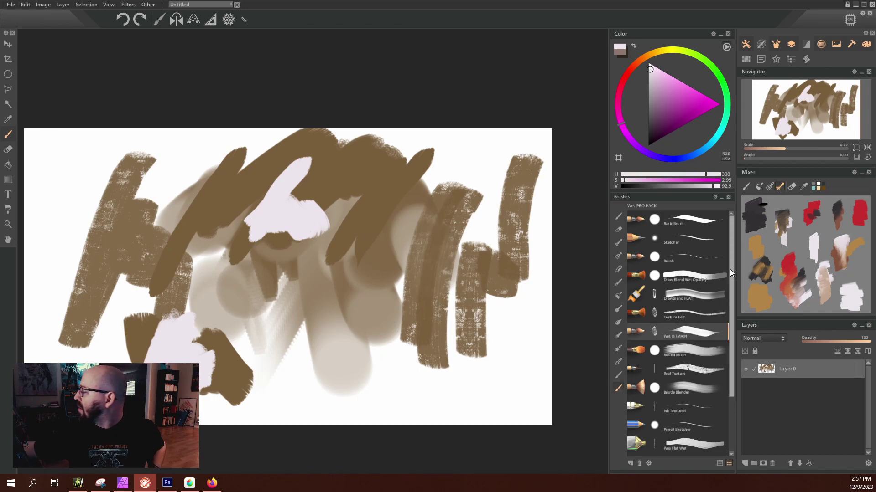
pyautogui.click(679, 314)
pyautogui.moveTo(372, 201)
pyautogui.mouseDown()
pyautogui.moveTo(365, 271)
pyautogui.moveTo(381, 232)
pyautogui.moveTo(409, 291)
pyautogui.mouseUp()
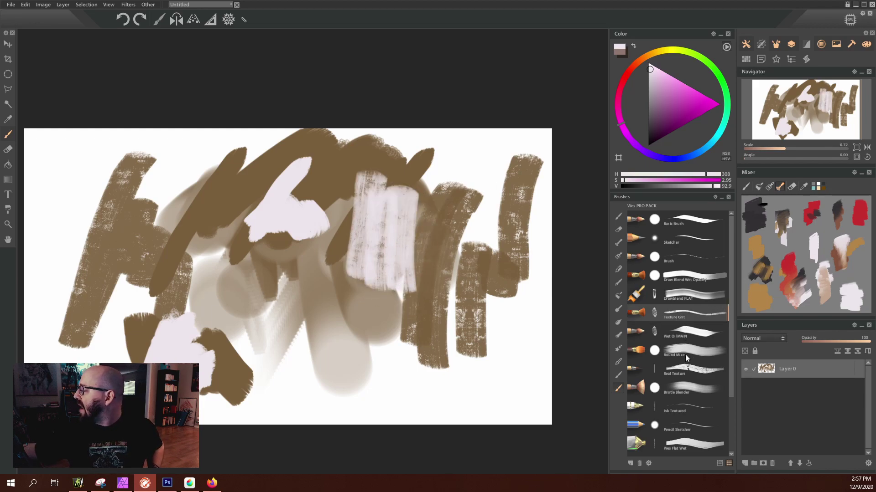
# Blend the white patch into the brown with Round Mixer, then add reddish strokes and pale pink.
pyautogui.click(699, 356)
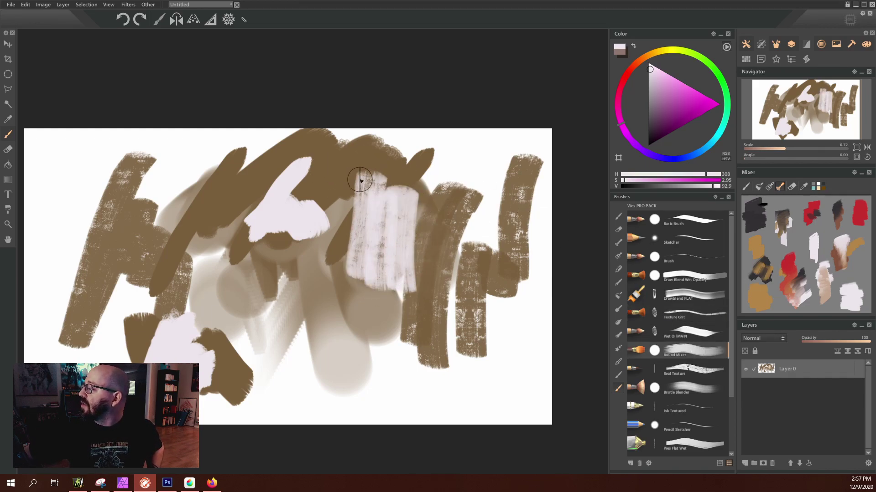
pyautogui.moveTo(317, 182)
pyautogui.mouseDown()
pyautogui.moveTo(305, 224)
pyautogui.moveTo(321, 216)
pyautogui.moveTo(297, 296)
pyautogui.moveTo(333, 236)
pyautogui.moveTo(322, 164)
pyautogui.moveTo(272, 199)
pyautogui.moveTo(254, 201)
pyautogui.moveTo(269, 175)
pyautogui.moveTo(186, 261)
pyautogui.moveTo(264, 164)
pyautogui.moveTo(192, 219)
pyautogui.moveTo(218, 170)
pyautogui.moveTo(155, 255)
pyautogui.mouseUp()
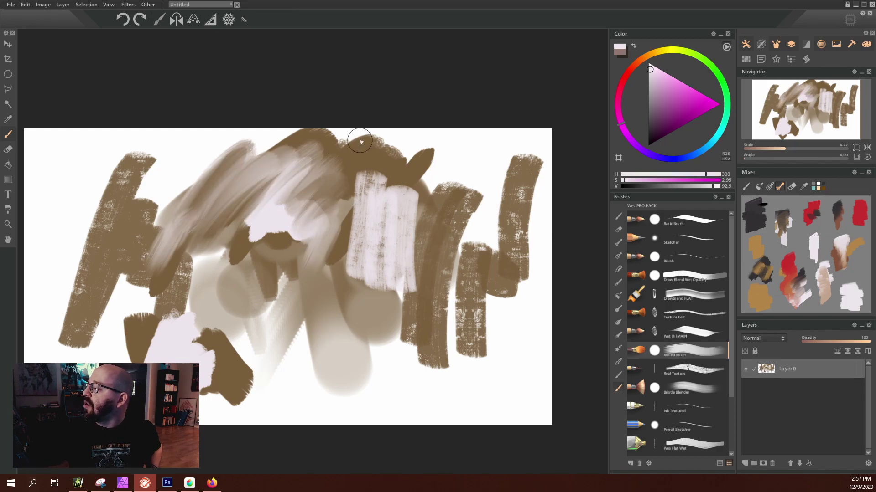
pyautogui.keyDown('alt'); pyautogui.click(791, 273); pyautogui.keyUp('alt')
pyautogui.moveTo(260, 171)
pyautogui.mouseDown()
pyautogui.moveTo(206, 235)
pyautogui.moveTo(294, 153)
pyautogui.moveTo(275, 197)
pyautogui.moveTo(315, 248)
pyautogui.moveTo(230, 270)
pyautogui.moveTo(267, 228)
pyautogui.moveTo(316, 221)
pyautogui.mouseUp()
pyautogui.keyDown('alt'); pyautogui.click(288, 180); pyautogui.keyUp('alt')
# Brush sampled brown over the pale centre and white block, then blend a light grey-pink stroke.
pyautogui.keyDown('alt'); pyautogui.click(336, 189); pyautogui.keyUp('alt')
pyautogui.moveTo(336, 190)
pyautogui.mouseDown()
pyautogui.moveTo(266, 257)
pyautogui.moveTo(375, 173)
pyautogui.moveTo(303, 256)
pyautogui.mouseUp()
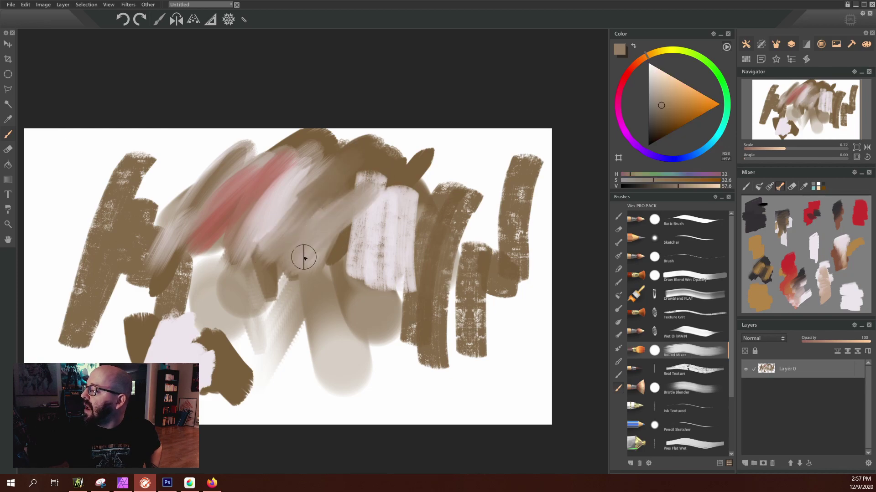
pyautogui.keyDown('alt'); pyautogui.click(376, 157); pyautogui.keyUp('alt')
pyautogui.moveTo(376, 157)
pyautogui.mouseDown()
pyautogui.moveTo(385, 198)
pyautogui.moveTo(371, 249)
pyautogui.moveTo(341, 285)
pyautogui.mouseUp()
pyautogui.keyDown('alt'); pyautogui.click(296, 213); pyautogui.keyUp('alt')
pyautogui.moveTo(388, 260); pyautogui.dragTo(396, 284)
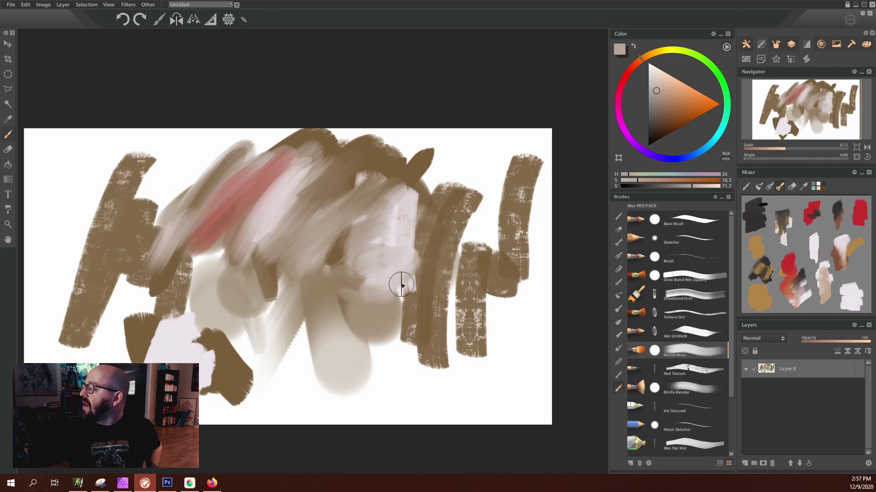
# Paint a near-black patch at top-left, cover it in dark red, and carry that red over the pink area.
pyautogui.keyDown('alt'); pyautogui.click(757, 212); pyautogui.keyUp('alt')
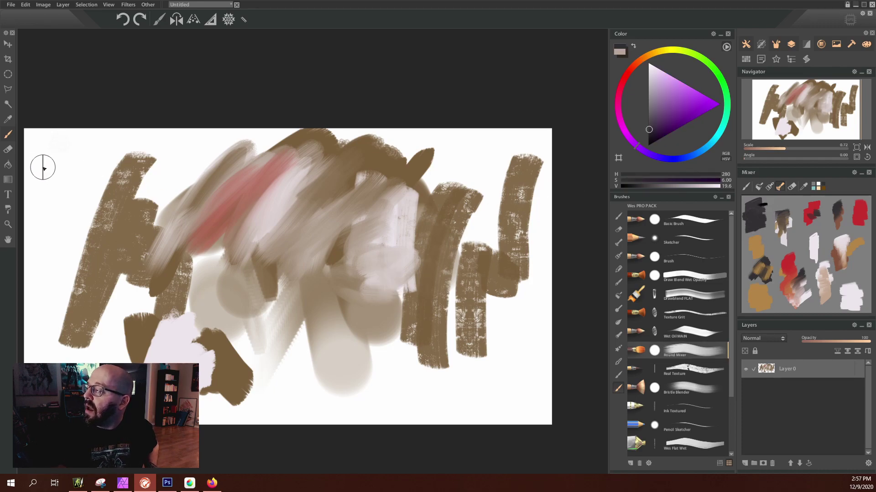
pyautogui.moveTo(43, 168); pyautogui.dragTo(75, 207)
pyautogui.keyDown('alt'); pyautogui.click(791, 260); pyautogui.keyUp('alt')
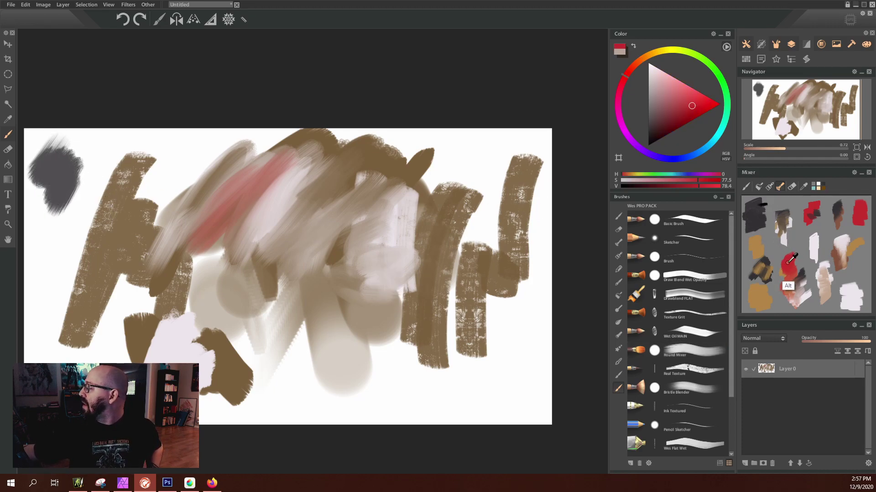
pyautogui.moveTo(71, 160)
pyautogui.mouseDown()
pyautogui.moveTo(50, 190)
pyautogui.moveTo(68, 181)
pyautogui.moveTo(62, 217)
pyautogui.moveTo(81, 175)
pyautogui.moveTo(73, 235)
pyautogui.mouseUp()
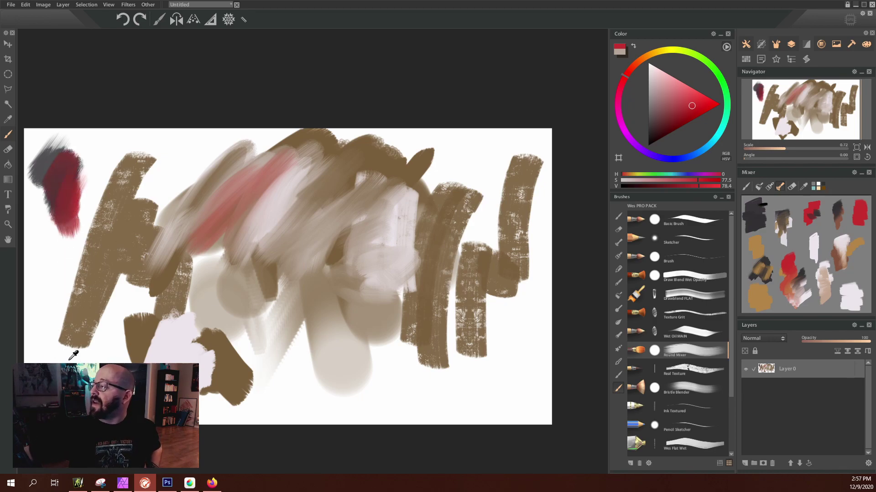
pyautogui.keyDown('alt'); pyautogui.click(55, 189); pyautogui.keyUp('alt')
pyautogui.moveTo(244, 231)
pyautogui.mouseDown()
pyautogui.moveTo(270, 180)
pyautogui.moveTo(298, 173)
pyautogui.moveTo(361, 205)
pyautogui.moveTo(355, 196)
pyautogui.moveTo(376, 176)
pyautogui.moveTo(351, 200)
pyautogui.moveTo(349, 226)
pyautogui.mouseUp()
# Paint light grey-beige strokes over the left brown area.
pyautogui.keyDown('alt'); pyautogui.click(376, 158); pyautogui.keyUp('alt')
pyautogui.keyDown('alt'); pyautogui.click(185, 244); pyautogui.keyUp('alt')
pyautogui.moveTo(155, 256)
pyautogui.mouseDown()
pyautogui.moveTo(210, 172)
pyautogui.moveTo(157, 195)
pyautogui.moveTo(160, 211)
pyautogui.mouseUp()
pyautogui.click(696, 394)
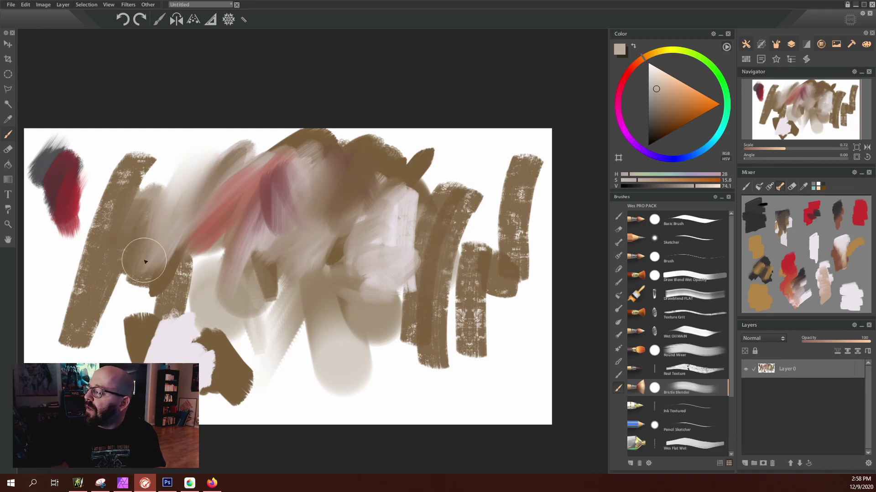
# Soften the lower-left brown stroke with Bristle Blender, then zoom in and smudge its lower end into streaks.
pyautogui.moveTo(87, 297); pyautogui.dragTo(74, 300)
pyautogui.moveTo(85, 369)
pyautogui.mouseDown()
pyautogui.moveTo(84, 276)
pyautogui.moveTo(84, 331)
pyautogui.mouseUp()
pyautogui.scroll(4, 61, 297)
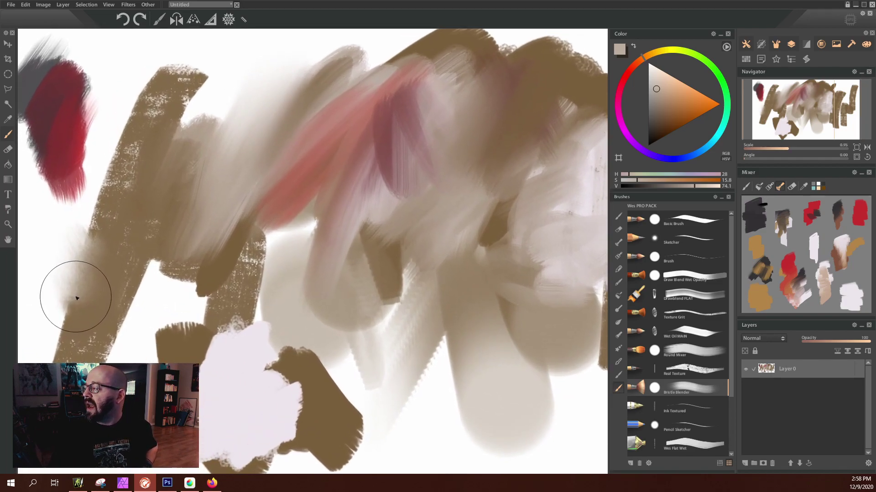
pyautogui.scroll(2, 283, 252)
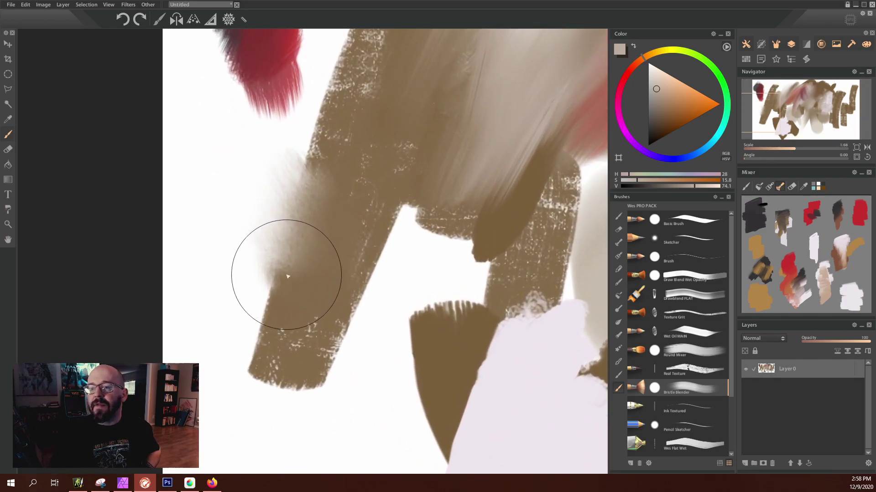
pyautogui.moveTo(227, 275)
pyautogui.mouseDown()
pyautogui.moveTo(270, 329)
pyautogui.moveTo(263, 386)
pyautogui.moveTo(285, 409)
pyautogui.moveTo(294, 294)
pyautogui.moveTo(309, 302)
pyautogui.moveTo(314, 445)
pyautogui.moveTo(303, 462)
pyautogui.moveTo(286, 443)
pyautogui.moveTo(313, 319)
pyautogui.moveTo(311, 390)
pyautogui.moveTo(315, 367)
pyautogui.moveTo(290, 346)
pyautogui.mouseUp()
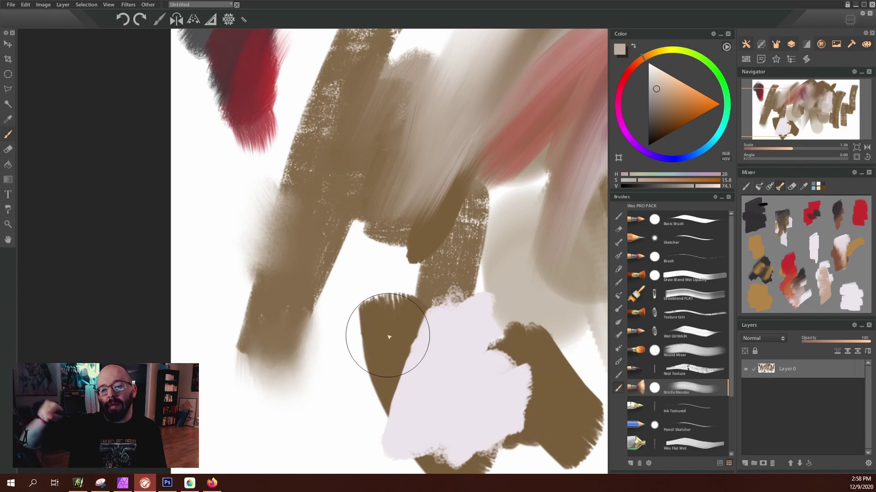
pyautogui.click(700, 405)
# Draw light Ink Textured hatching, then dark brown Pencil Sketcher scribbles left of the brown stroke.
pyautogui.moveTo(367, 261)
pyautogui.mouseDown()
pyautogui.moveTo(377, 315)
pyautogui.moveTo(397, 283)
pyautogui.mouseUp()
pyautogui.moveTo(363, 203); pyautogui.dragTo(424, 254)
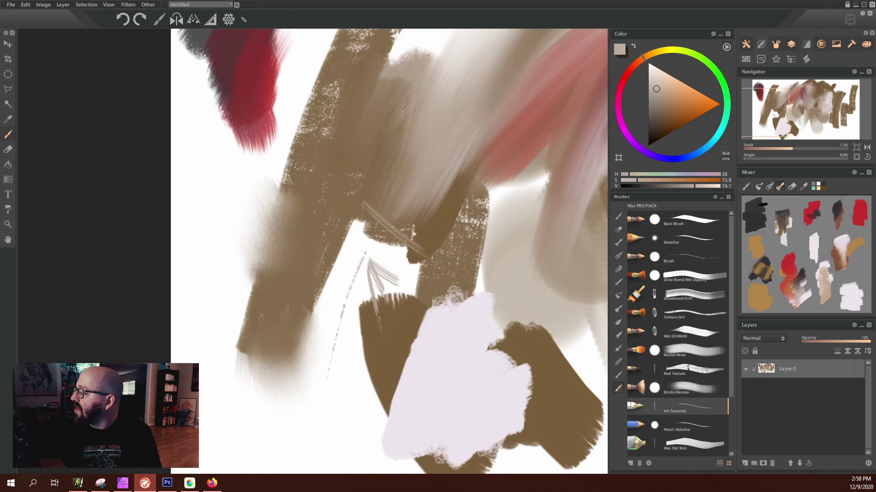
pyautogui.click(701, 430)
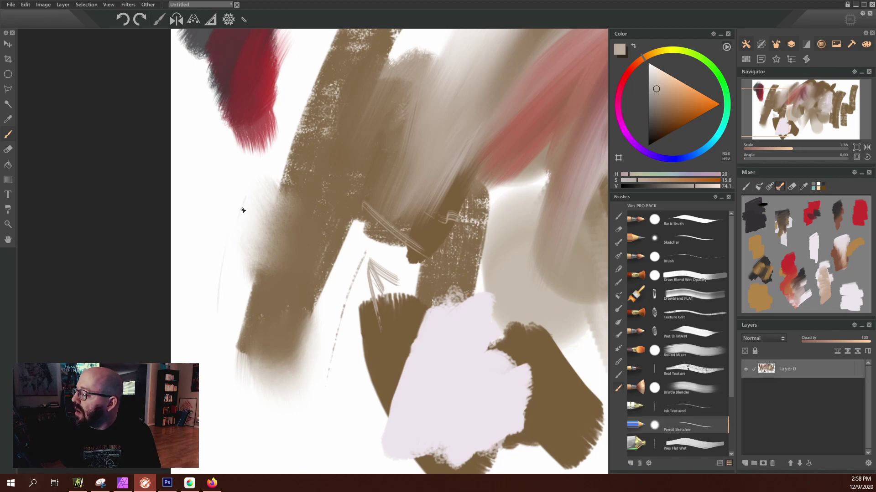
pyautogui.moveTo(644, 121); pyautogui.dragTo(655, 133)
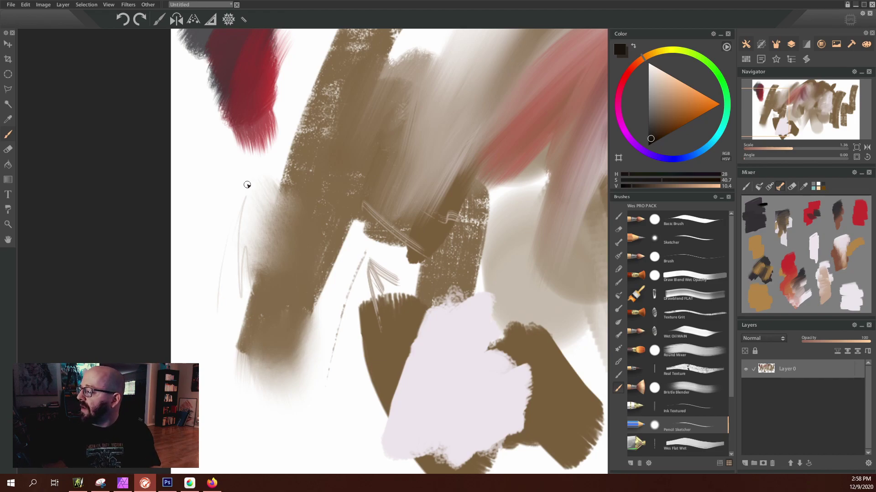
pyautogui.moveTo(245, 196); pyautogui.dragTo(238, 291)
pyautogui.moveTo(219, 165); pyautogui.dragTo(217, 264)
pyautogui.moveTo(197, 156); pyautogui.dragTo(204, 235)
pyautogui.moveTo(199, 177); pyautogui.dragTo(226, 240)
pyautogui.moveTo(213, 135)
pyautogui.mouseDown()
pyautogui.moveTo(243, 222)
pyautogui.moveTo(273, 180)
pyautogui.mouseUp()
# Paint long dark grey diagonal strokes and a blocky mass to the right with Wes Flat Wet.
pyautogui.click(707, 446)
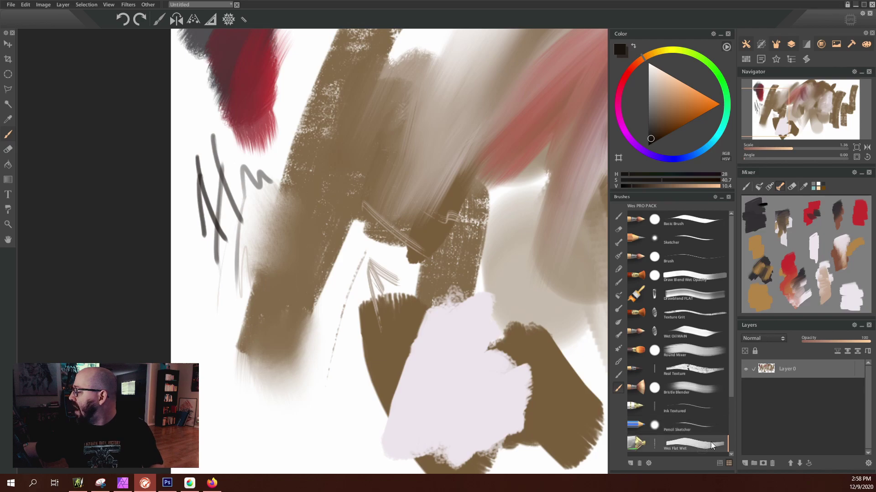
pyautogui.moveTo(254, 384); pyautogui.dragTo(385, 233)
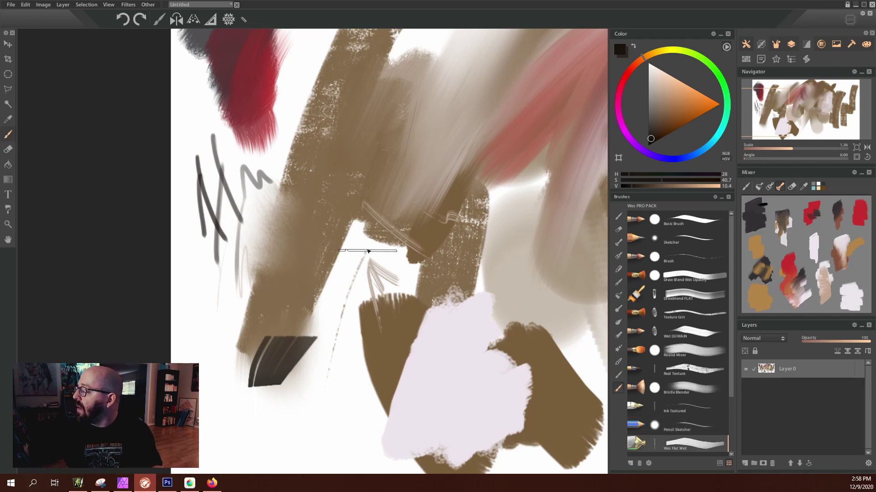
pyautogui.moveTo(444, 178)
pyautogui.mouseDown()
pyautogui.moveTo(424, 201)
pyautogui.moveTo(349, 404)
pyautogui.moveTo(388, 399)
pyautogui.mouseUp()
pyautogui.moveTo(460, 191); pyautogui.dragTo(433, 338)
pyautogui.moveTo(441, 273)
pyautogui.mouseDown()
pyautogui.moveTo(465, 233)
pyautogui.moveTo(491, 239)
pyautogui.moveTo(513, 265)
pyautogui.moveTo(548, 216)
pyautogui.mouseUp()
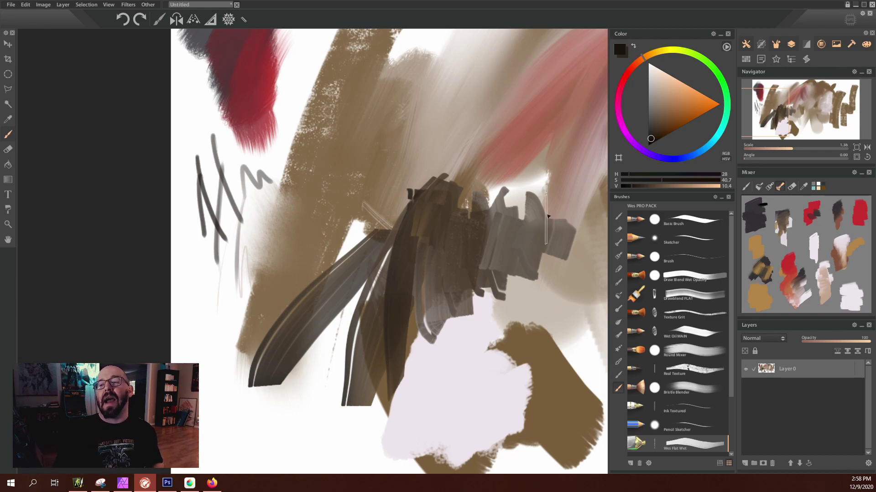
pyautogui.scroll(-2, 492, 216)
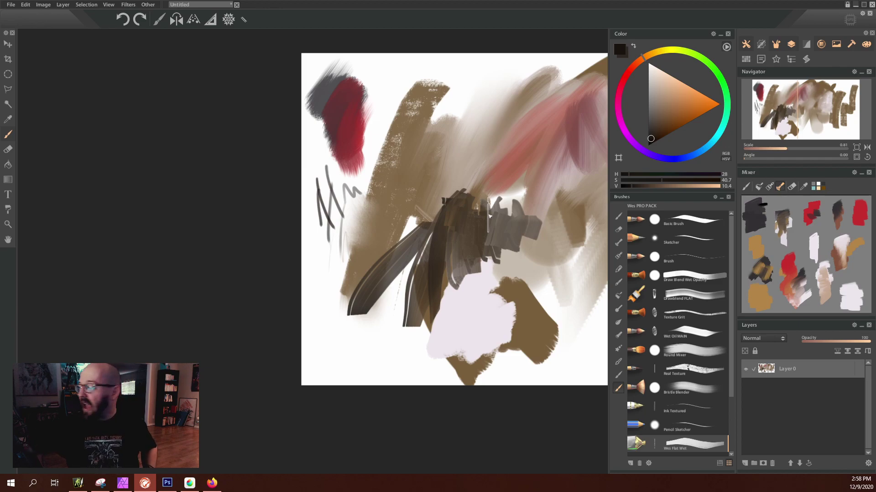
# Using reds and browns sampled from the canvas, paint red, grey-red and dark brown strokes at right-centre.
pyautogui.keyDown('alt'); pyautogui.click(351, 126); pyautogui.keyUp('alt')
pyautogui.moveTo(492, 168)
pyautogui.mouseDown()
pyautogui.moveTo(451, 255)
pyautogui.moveTo(497, 205)
pyautogui.moveTo(520, 133)
pyautogui.moveTo(547, 214)
pyautogui.moveTo(524, 229)
pyautogui.moveTo(572, 187)
pyautogui.moveTo(594, 153)
pyautogui.moveTo(518, 199)
pyautogui.moveTo(581, 278)
pyautogui.mouseUp()
pyautogui.keyDown('alt'); pyautogui.click(529, 180); pyautogui.keyUp('alt')
pyautogui.keyDown('alt'); pyautogui.click(335, 109); pyautogui.keyUp('alt')
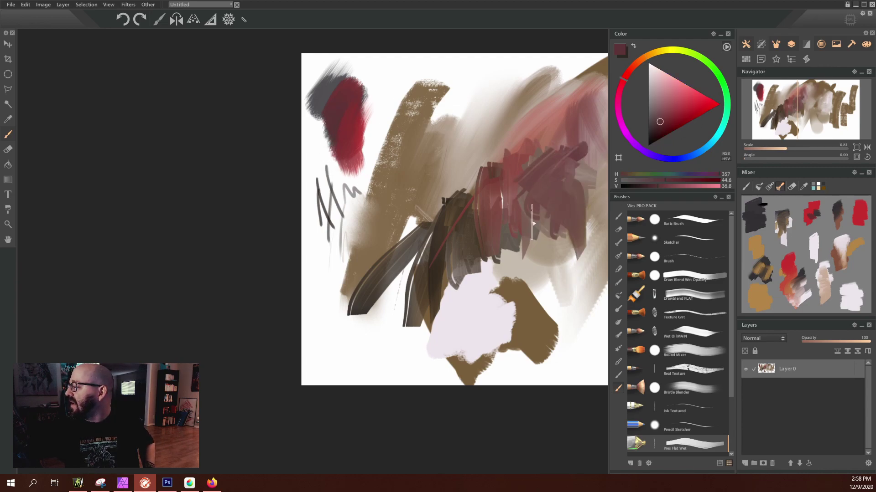
pyautogui.moveTo(521, 160)
pyautogui.mouseDown()
pyautogui.moveTo(507, 213)
pyautogui.moveTo(496, 201)
pyautogui.moveTo(493, 222)
pyautogui.mouseUp()
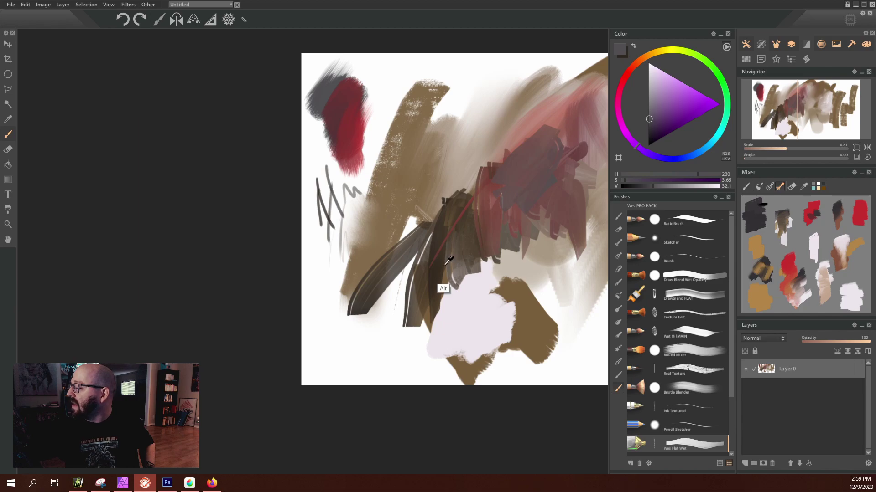
pyautogui.keyDown('alt'); pyautogui.click(439, 263); pyautogui.keyUp('alt')
pyautogui.moveTo(537, 179); pyautogui.dragTo(525, 292)
pyautogui.moveTo(561, 196); pyautogui.dragTo(592, 274)
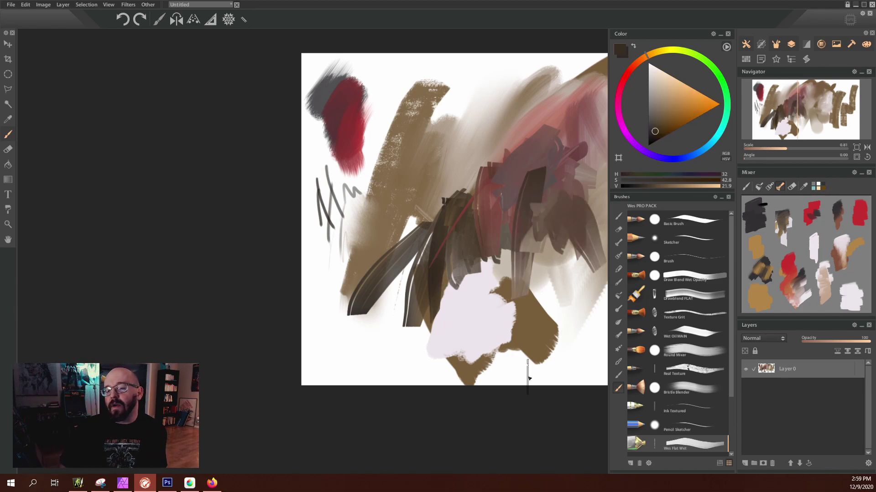
pyautogui.scroll(3, 519, 365)
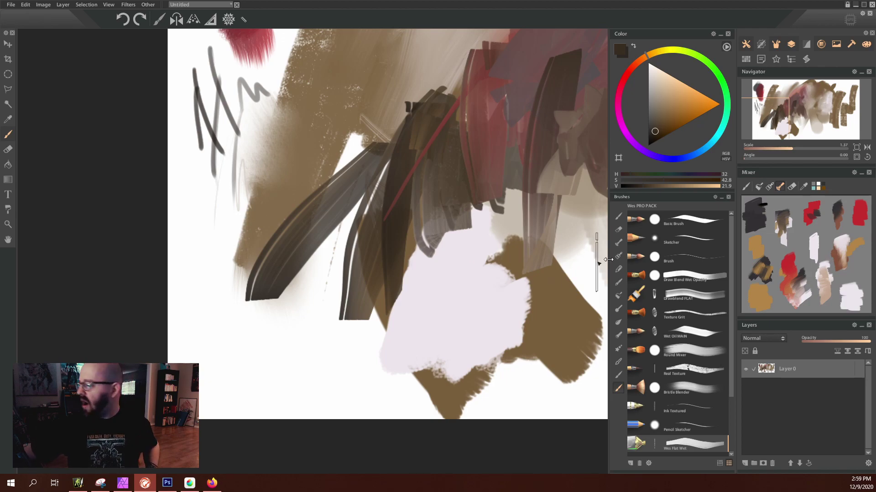
# Paint a large dark brown wet oil stroke, overlay dusty red, and blend them with a flat blender.
pyautogui.click(694, 336)
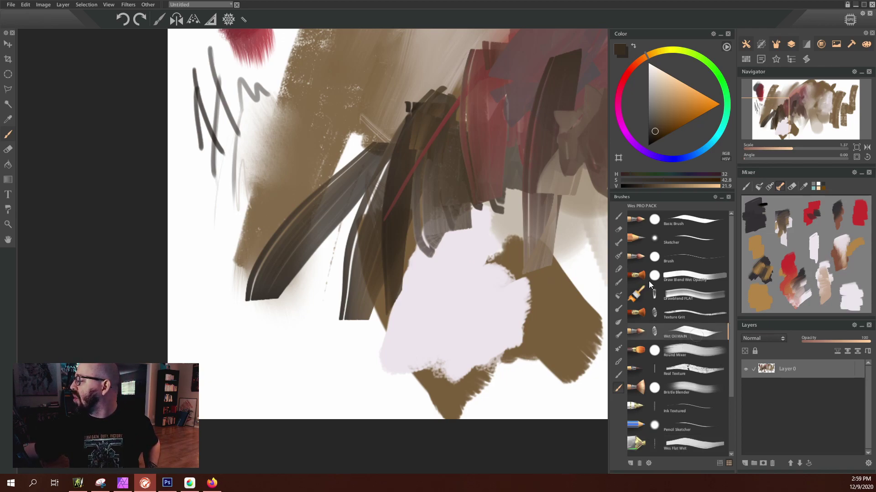
pyautogui.moveTo(501, 198); pyautogui.dragTo(410, 335)
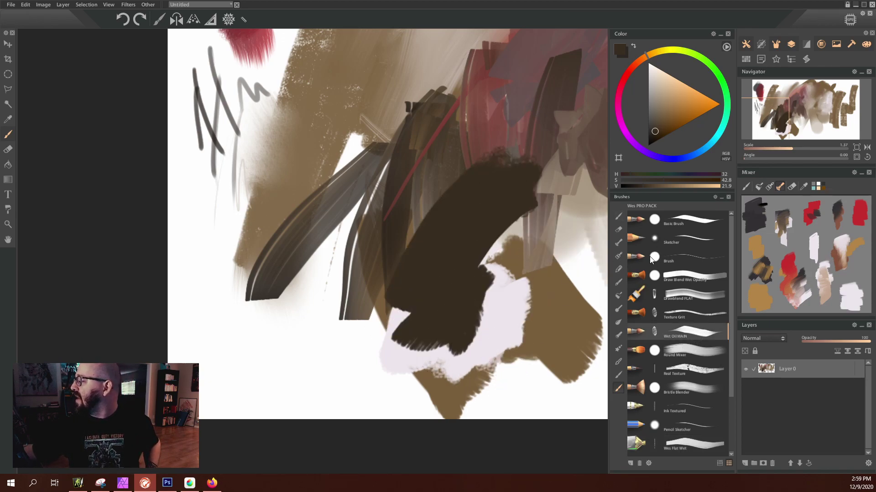
pyautogui.keyDown('alt'); pyautogui.click(487, 138); pyautogui.keyUp('alt')
pyautogui.moveTo(507, 160)
pyautogui.mouseDown()
pyautogui.moveTo(513, 185)
pyautogui.moveTo(440, 289)
pyautogui.mouseUp()
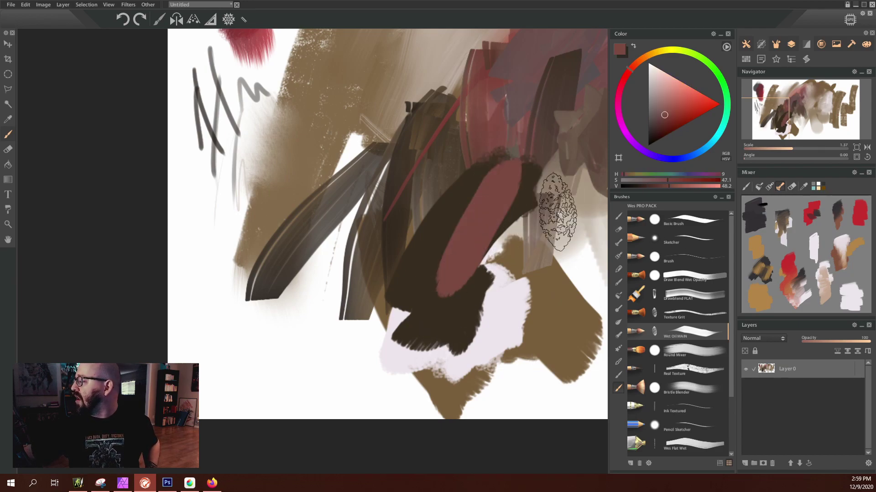
pyautogui.click(691, 294)
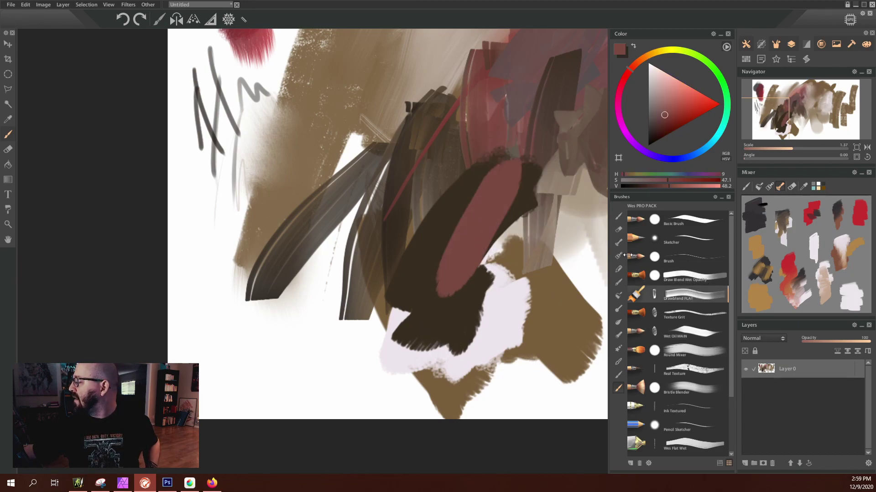
pyautogui.moveTo(463, 172); pyautogui.dragTo(409, 292)
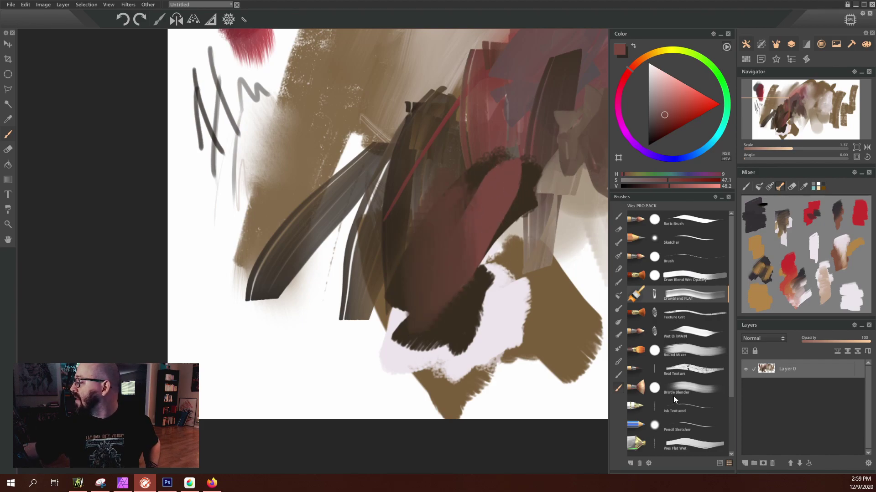
# Sweep a pinkish mixing stroke across the canvas and erase through the grey strokes at lower left.
pyautogui.scroll(-1, 730, 386)
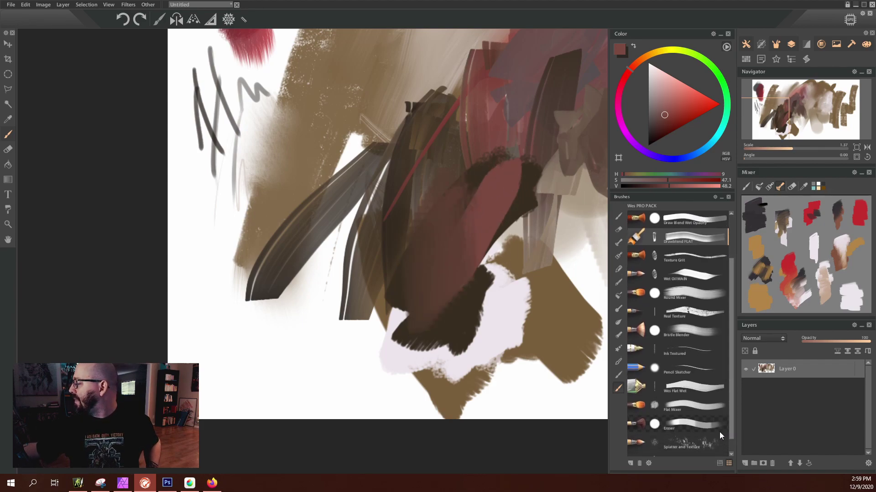
pyautogui.click(704, 406)
pyautogui.moveTo(283, 263)
pyautogui.mouseDown()
pyautogui.moveTo(279, 306)
pyautogui.moveTo(312, 284)
pyautogui.moveTo(289, 307)
pyautogui.moveTo(273, 354)
pyautogui.moveTo(256, 303)
pyautogui.moveTo(232, 316)
pyautogui.moveTo(303, 239)
pyautogui.moveTo(291, 275)
pyautogui.moveTo(289, 238)
pyautogui.moveTo(308, 170)
pyautogui.moveTo(346, 190)
pyautogui.moveTo(382, 129)
pyautogui.moveTo(402, 136)
pyautogui.mouseUp()
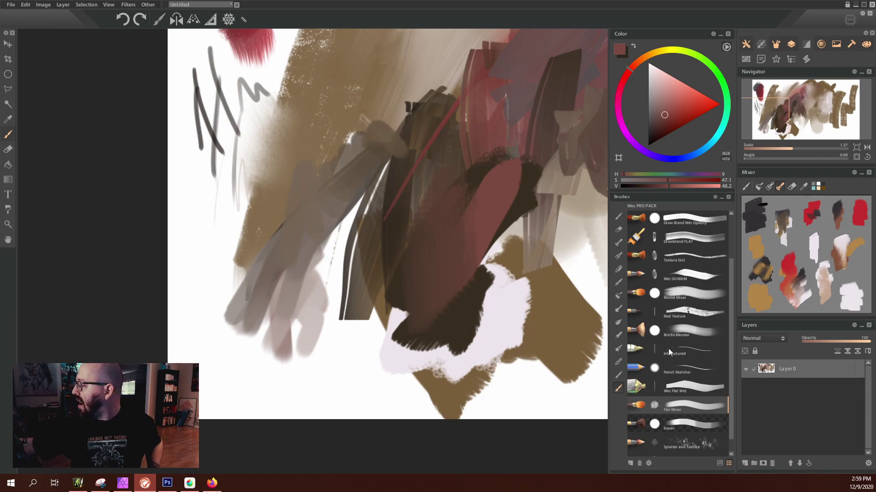
pyautogui.click(691, 426)
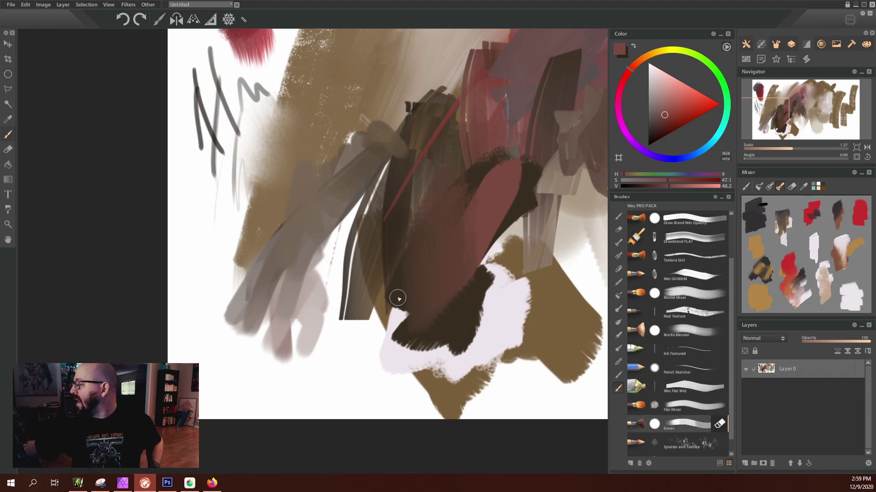
pyautogui.moveTo(234, 315)
pyautogui.mouseDown()
pyautogui.moveTo(259, 297)
pyautogui.moveTo(322, 320)
pyautogui.mouseUp()
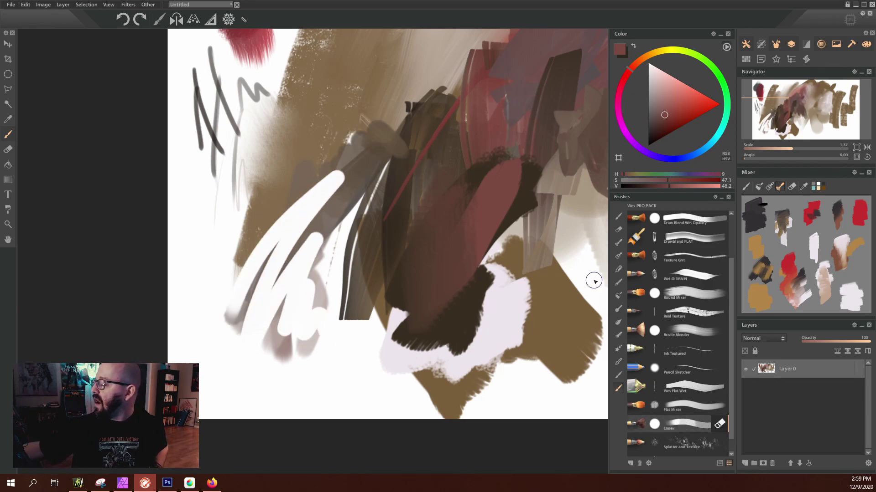
# Add reddish splatter over the white strokes and tan splatter texture over the upper-left area.
pyautogui.scroll(-1, 732, 403)
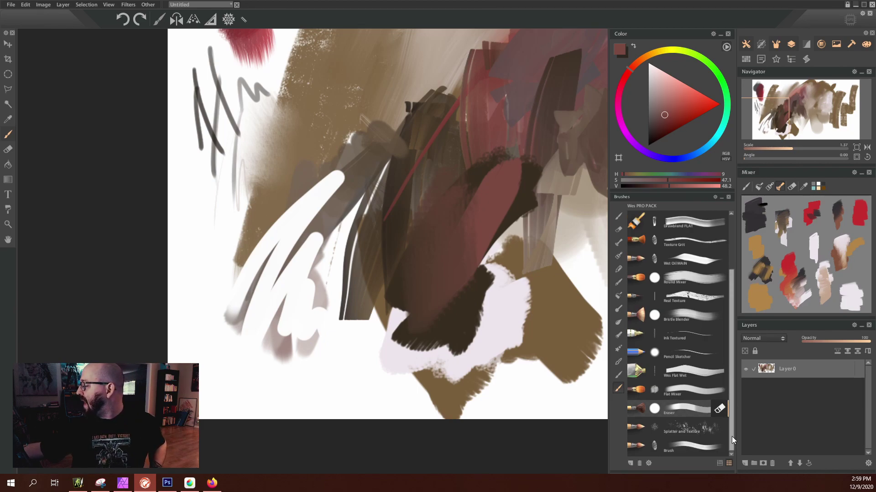
pyautogui.click(690, 429)
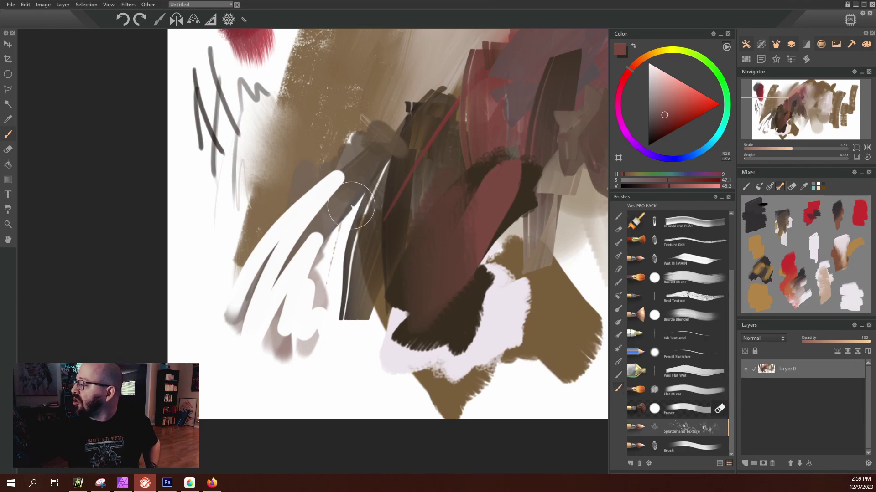
pyautogui.moveTo(340, 176)
pyautogui.mouseDown()
pyautogui.moveTo(315, 273)
pyautogui.moveTo(317, 243)
pyautogui.moveTo(285, 287)
pyautogui.mouseUp()
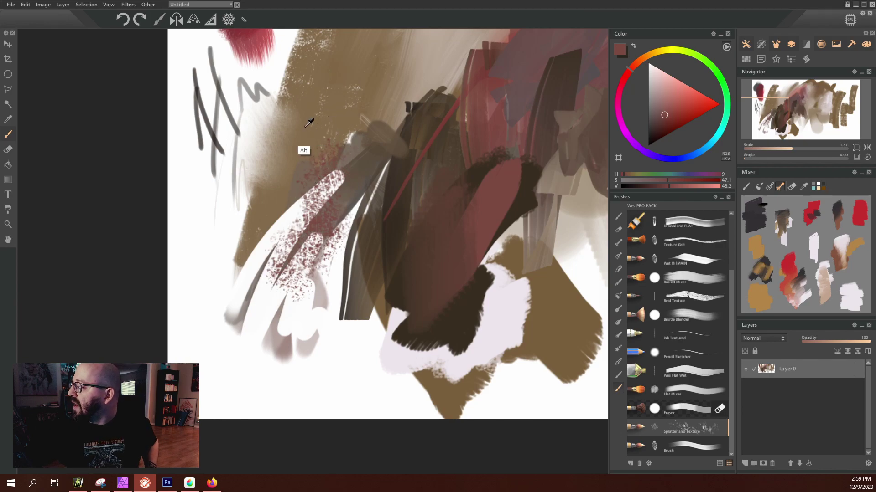
pyautogui.keyDown('alt'); pyautogui.click(303, 147); pyautogui.keyUp('alt')
pyautogui.moveTo(303, 146)
pyautogui.mouseDown()
pyautogui.moveTo(220, 254)
pyautogui.moveTo(303, 113)
pyautogui.moveTo(206, 313)
pyautogui.moveTo(194, 301)
pyautogui.moveTo(212, 191)
pyautogui.moveTo(234, 311)
pyautogui.moveTo(260, 348)
pyautogui.mouseUp()
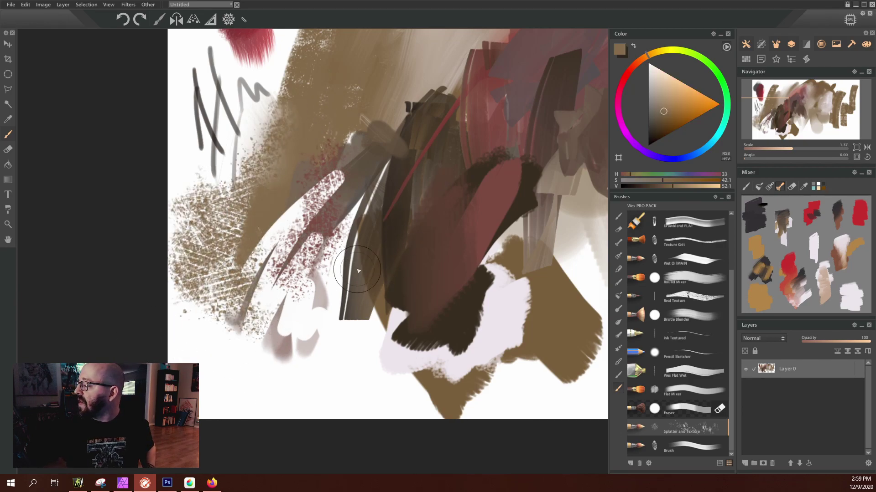
# Add an empty Layer 1 above Layer 0 and make the painting colour a darker grey-brown.
pyautogui.click(746, 462)
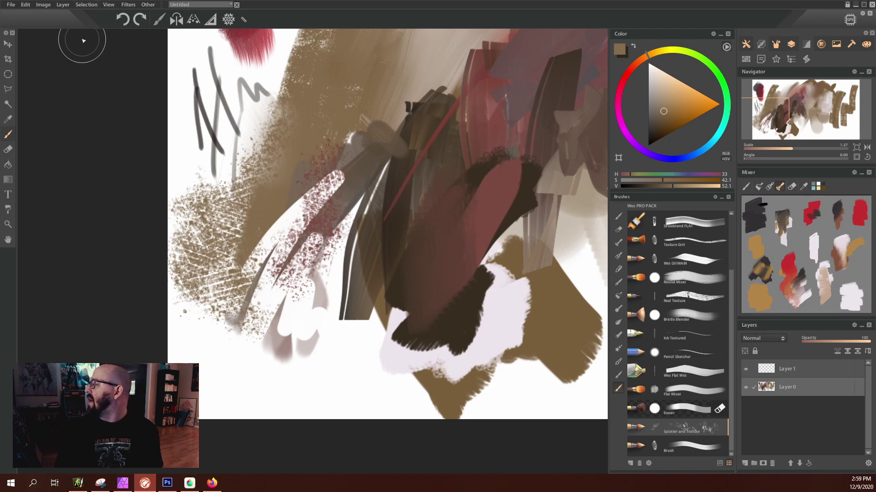
pyautogui.click(653, 114)
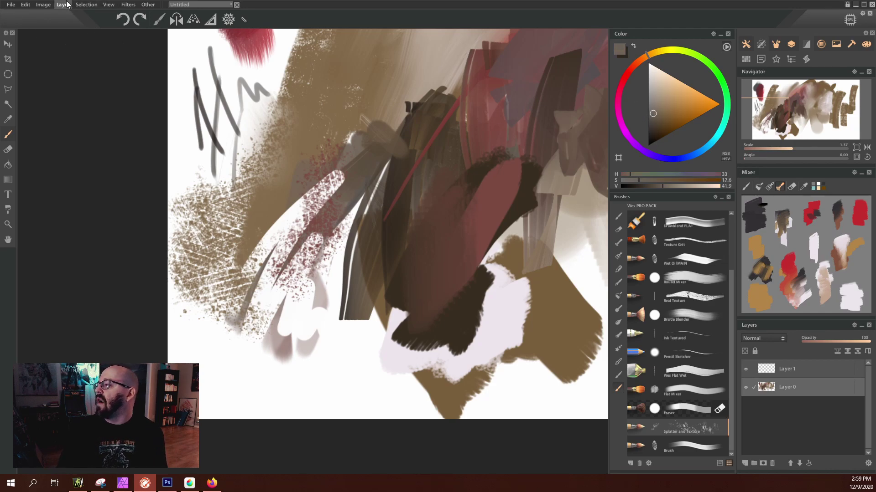
pyautogui.click(26, 4)
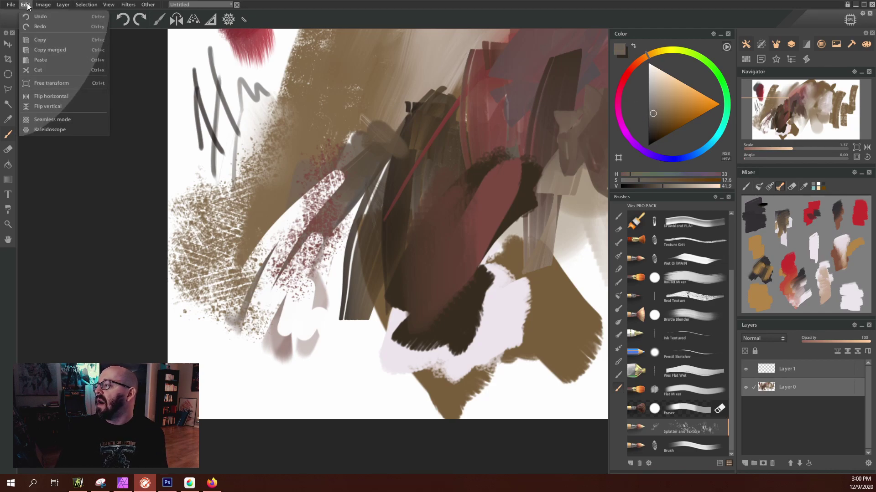
pyautogui.moveTo(48, 9)
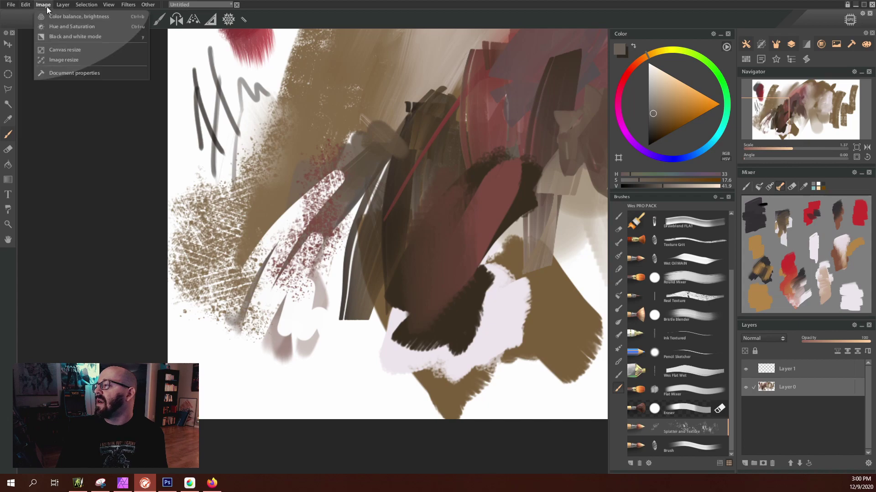
# Fill the layer with flat grey-brown, then paint soft orange-brown strokes centrally with Round Mixer.
pyautogui.click(81, 103)
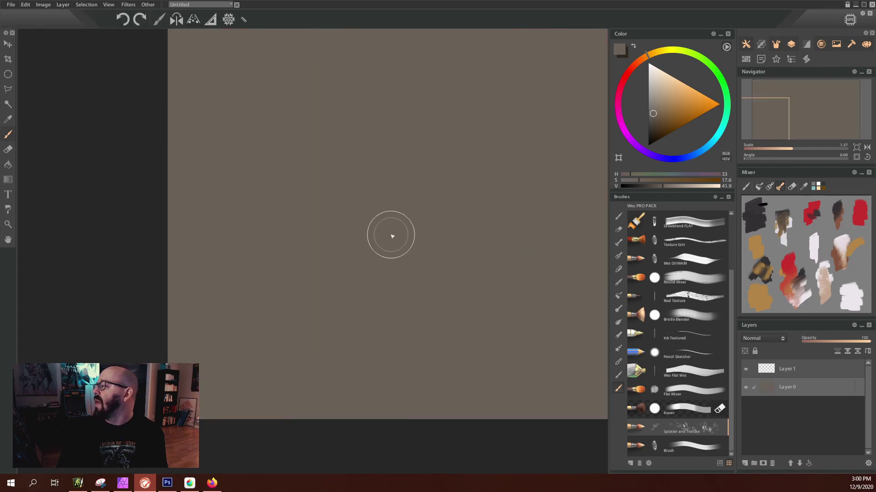
pyautogui.scroll(-5, 392, 236)
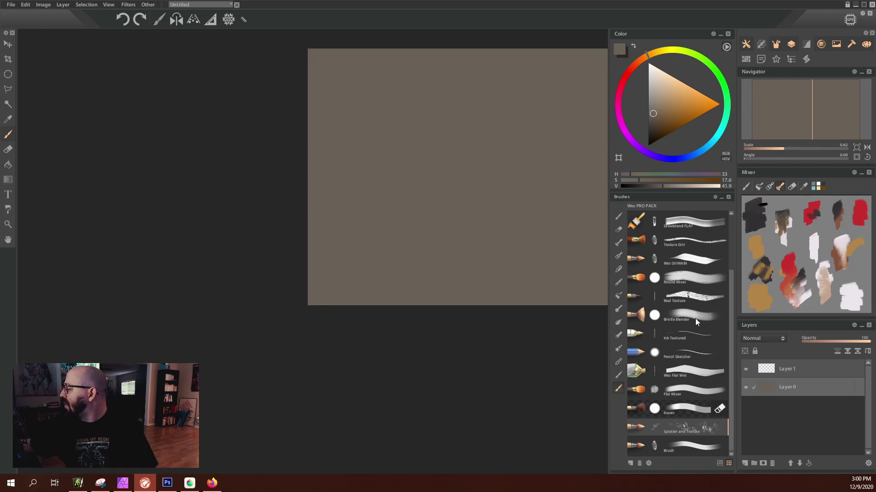
pyautogui.click(708, 285)
pyautogui.click(676, 106)
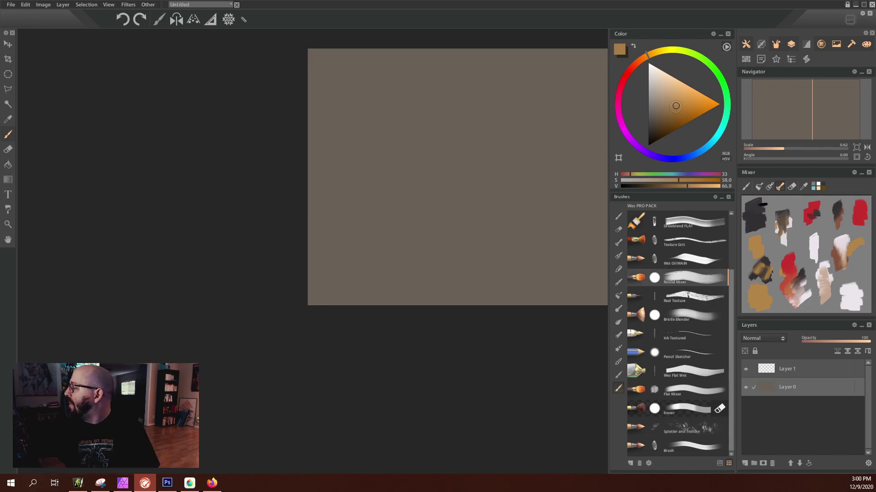
pyautogui.moveTo(443, 101)
pyautogui.mouseDown()
pyautogui.moveTo(385, 179)
pyautogui.moveTo(433, 137)
pyautogui.mouseUp()
pyautogui.moveTo(474, 110)
pyautogui.mouseDown()
pyautogui.moveTo(456, 164)
pyautogui.moveTo(461, 219)
pyautogui.mouseUp()
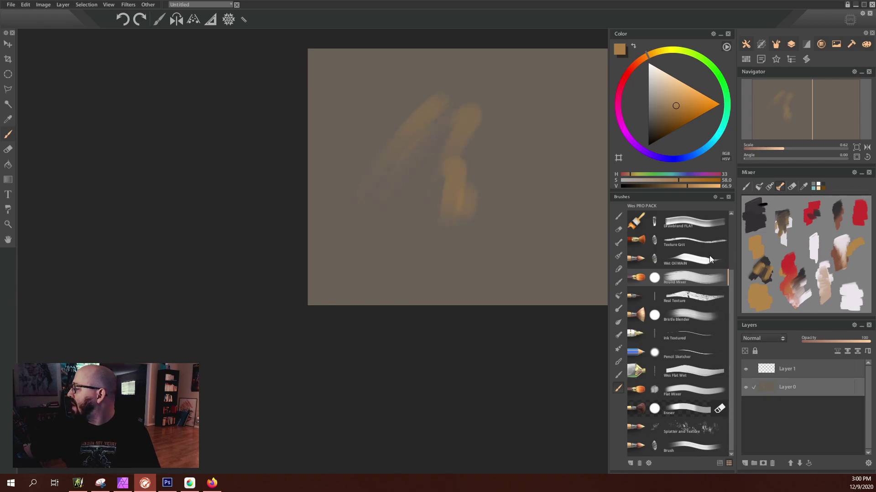
# Enlarge the orange shapes with Drawblend FLAT and paint darker brown strokes over them.
pyautogui.click(704, 226)
pyautogui.moveTo(482, 177)
pyautogui.mouseDown()
pyautogui.moveTo(422, 165)
pyautogui.moveTo(390, 194)
pyautogui.moveTo(455, 112)
pyautogui.moveTo(398, 177)
pyautogui.moveTo(410, 252)
pyautogui.moveTo(442, 249)
pyautogui.moveTo(512, 194)
pyautogui.moveTo(529, 236)
pyautogui.moveTo(520, 233)
pyautogui.moveTo(536, 198)
pyautogui.moveTo(459, 244)
pyautogui.mouseUp()
pyautogui.click(661, 120)
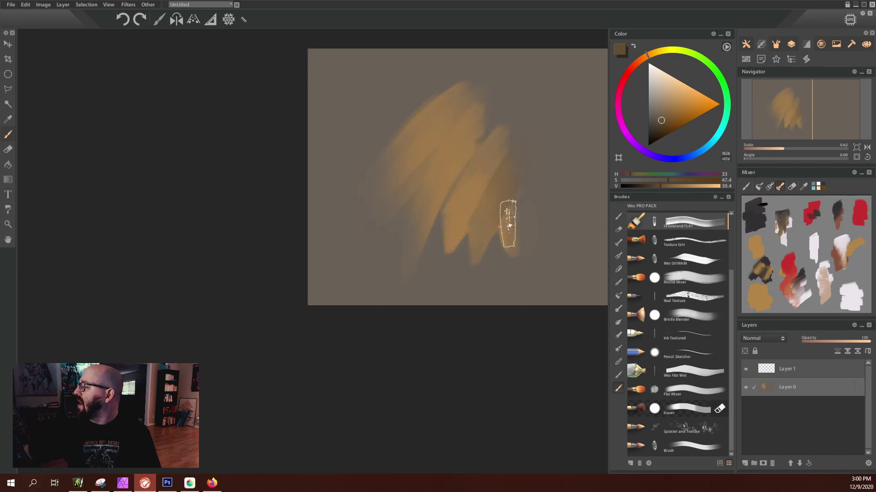
pyautogui.moveTo(513, 205); pyautogui.dragTo(515, 257)
pyautogui.moveTo(472, 203); pyautogui.dragTo(470, 146)
pyautogui.moveTo(449, 146)
pyautogui.mouseDown()
pyautogui.moveTo(531, 144)
pyautogui.moveTo(483, 219)
pyautogui.mouseUp()
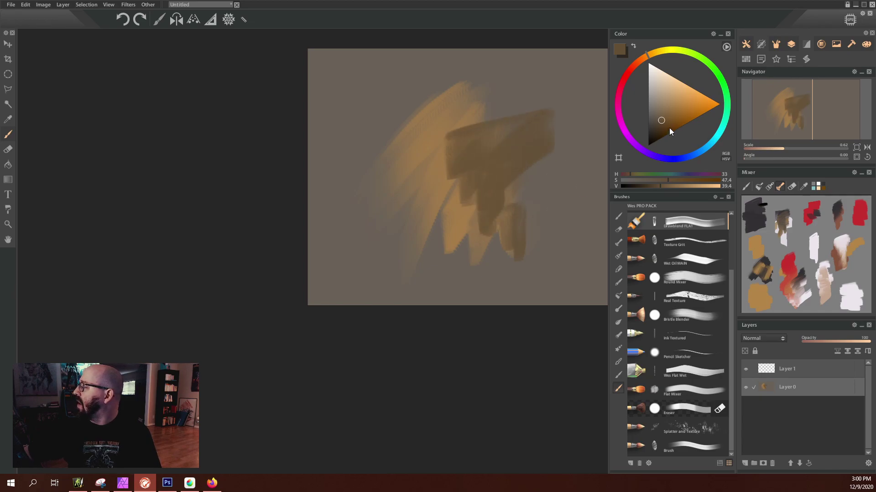
# In a darker saturated brown, paint diagonal strokes and dabs covering the upper middle.
pyautogui.click(668, 127)
pyautogui.moveTo(498, 147); pyautogui.dragTo(461, 121)
pyautogui.moveTo(474, 83); pyautogui.dragTo(395, 153)
pyautogui.moveTo(427, 121); pyautogui.dragTo(340, 212)
pyautogui.moveTo(418, 153); pyautogui.dragTo(429, 232)
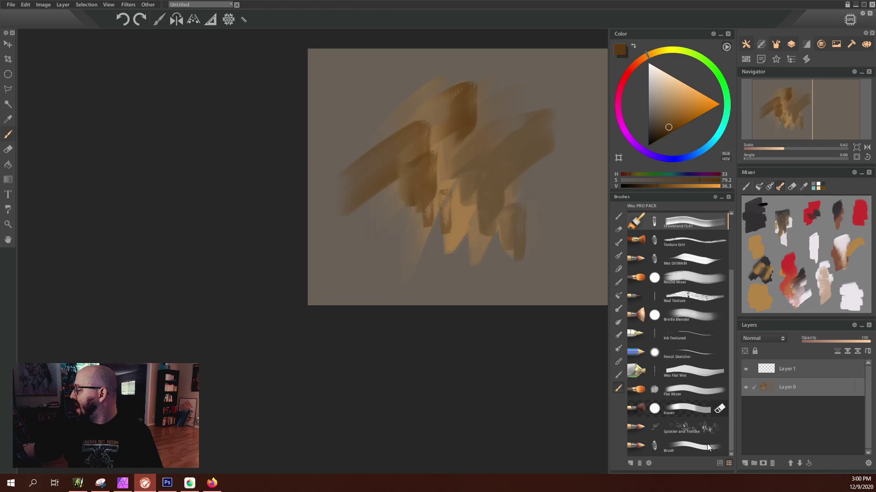
pyautogui.moveTo(401, 133)
pyautogui.mouseDown()
pyautogui.moveTo(475, 103)
pyautogui.moveTo(405, 151)
pyautogui.moveTo(433, 152)
pyautogui.moveTo(446, 166)
pyautogui.moveTo(433, 200)
pyautogui.mouseUp()
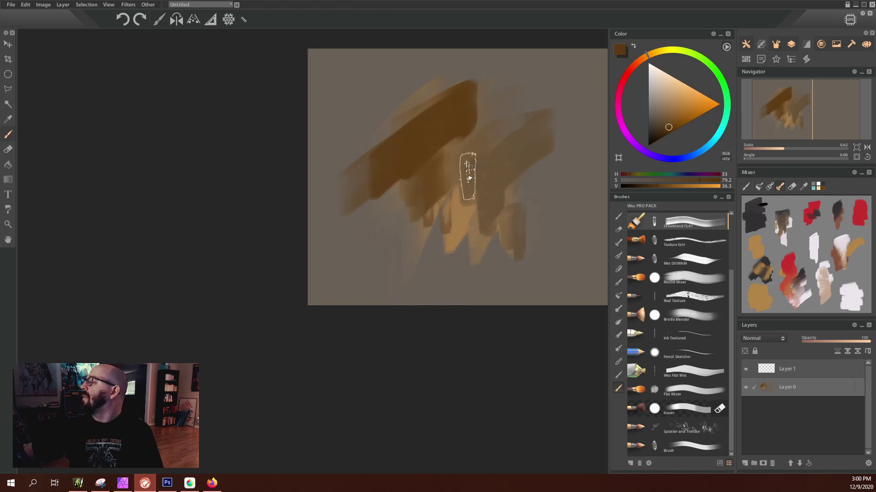
# Spray Splatter and Texture speckles below the dark stroke and along its top-right edge.
pyautogui.click(706, 437)
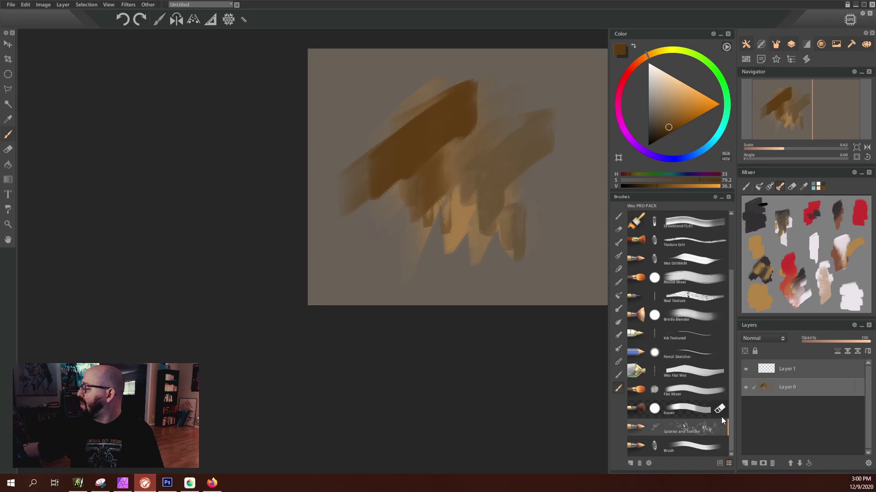
pyautogui.moveTo(401, 185); pyautogui.dragTo(392, 227)
pyautogui.moveTo(401, 163); pyautogui.dragTo(382, 223)
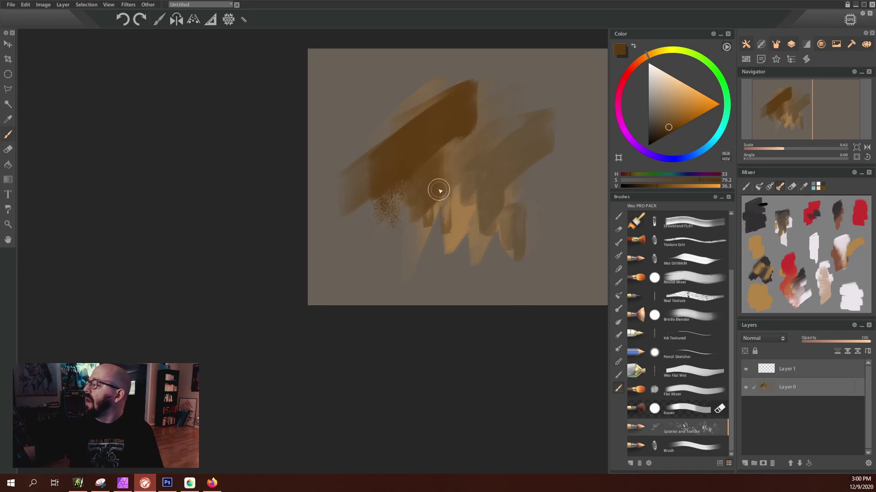
pyautogui.moveTo(484, 88)
pyautogui.mouseDown()
pyautogui.moveTo(481, 111)
pyautogui.moveTo(461, 108)
pyautogui.moveTo(489, 96)
pyautogui.mouseUp()
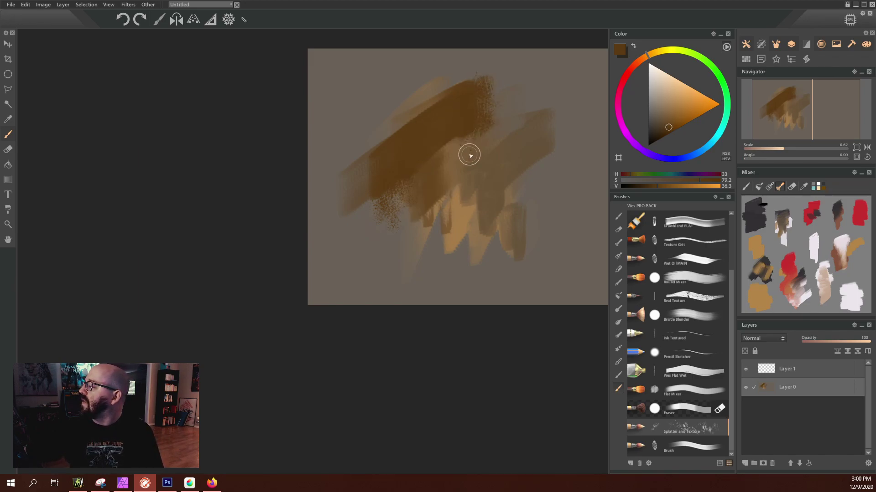
pyautogui.scroll(4, 443, 153)
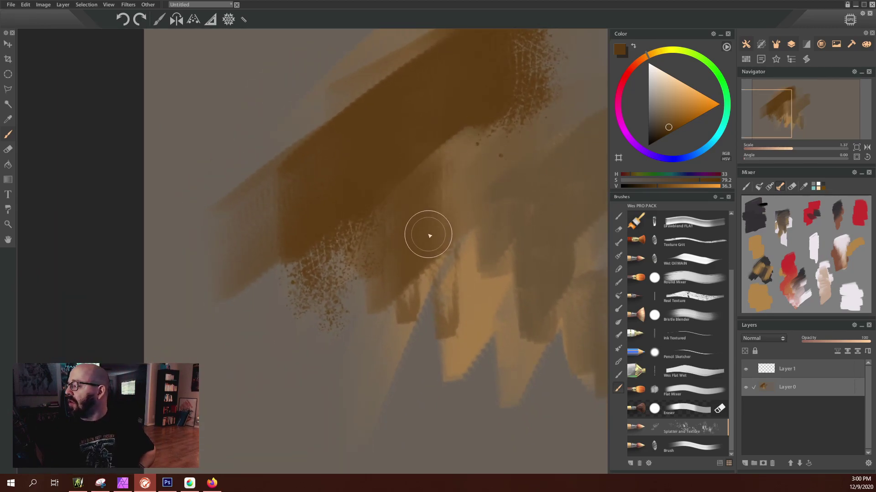
pyautogui.scroll(2, 428, 235)
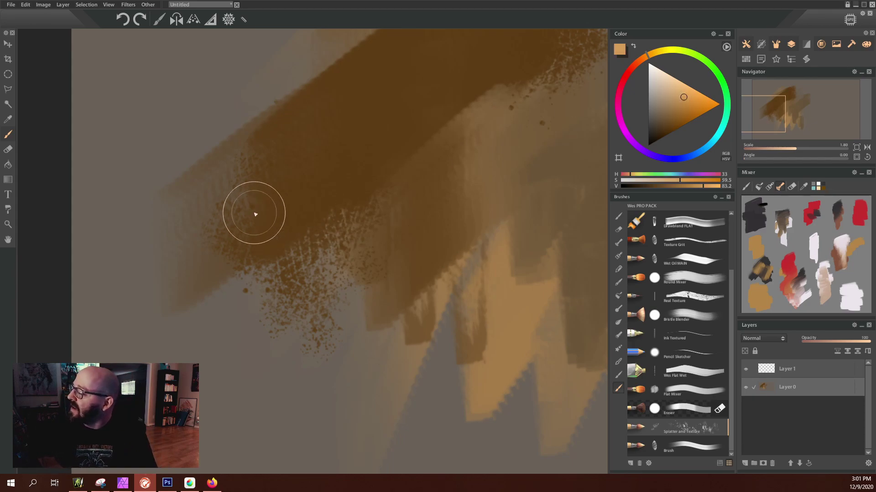
# Spray light orange then dark brown speckles over the stroke and smooth them with Bristle Blender.
pyautogui.moveTo(254, 207)
pyautogui.mouseDown()
pyautogui.moveTo(293, 293)
pyautogui.moveTo(336, 196)
pyautogui.moveTo(367, 219)
pyautogui.mouseUp()
pyautogui.click(672, 115)
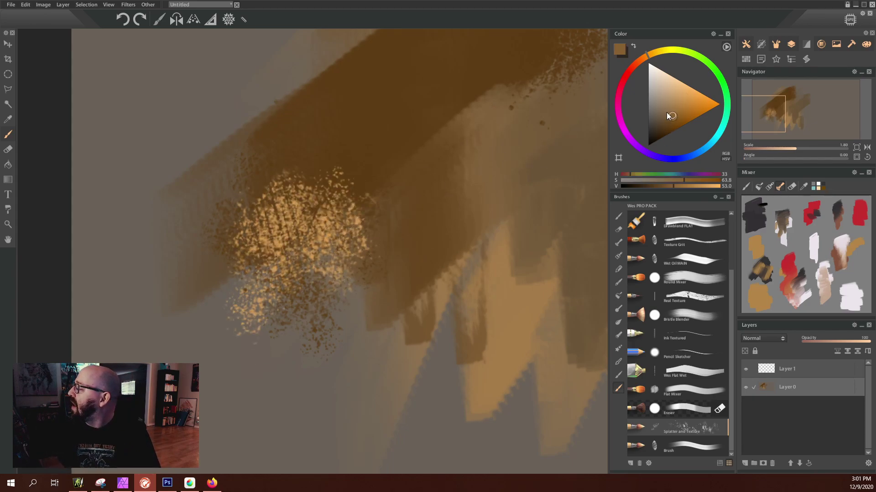
pyautogui.moveTo(320, 184)
pyautogui.mouseDown()
pyautogui.moveTo(319, 166)
pyautogui.moveTo(342, 196)
pyautogui.mouseUp()
pyautogui.moveTo(276, 199); pyautogui.dragTo(325, 148)
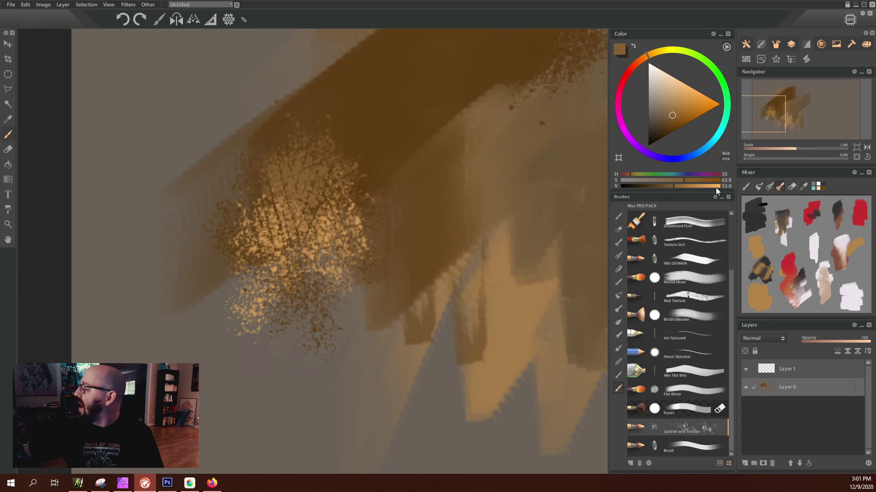
pyautogui.click(704, 318)
pyautogui.moveTo(325, 214)
pyautogui.mouseDown()
pyautogui.moveTo(362, 156)
pyautogui.moveTo(343, 187)
pyautogui.moveTo(299, 154)
pyautogui.moveTo(285, 209)
pyautogui.moveTo(358, 242)
pyautogui.moveTo(321, 191)
pyautogui.moveTo(219, 254)
pyautogui.mouseUp()
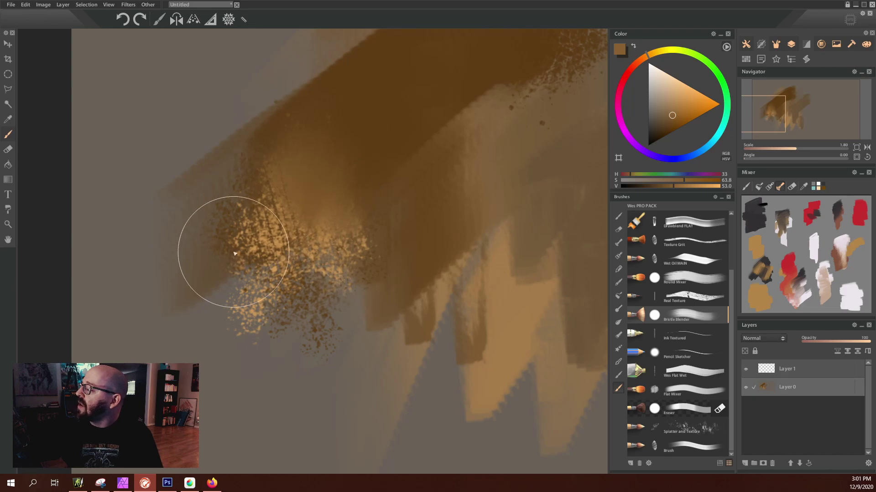
# Paint flat strokes of bright saturated orange below the brown stroke with the Wes Flat Wet brush.
pyautogui.click(701, 382)
pyautogui.click(689, 370)
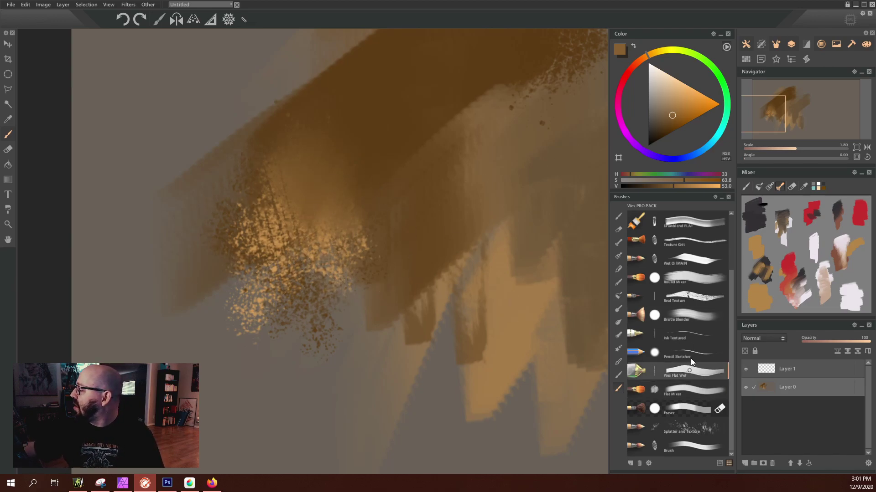
pyautogui.moveTo(375, 153)
pyautogui.mouseDown()
pyautogui.moveTo(317, 239)
pyautogui.moveTo(295, 208)
pyautogui.moveTo(254, 219)
pyautogui.moveTo(281, 191)
pyautogui.moveTo(173, 321)
pyautogui.mouseUp()
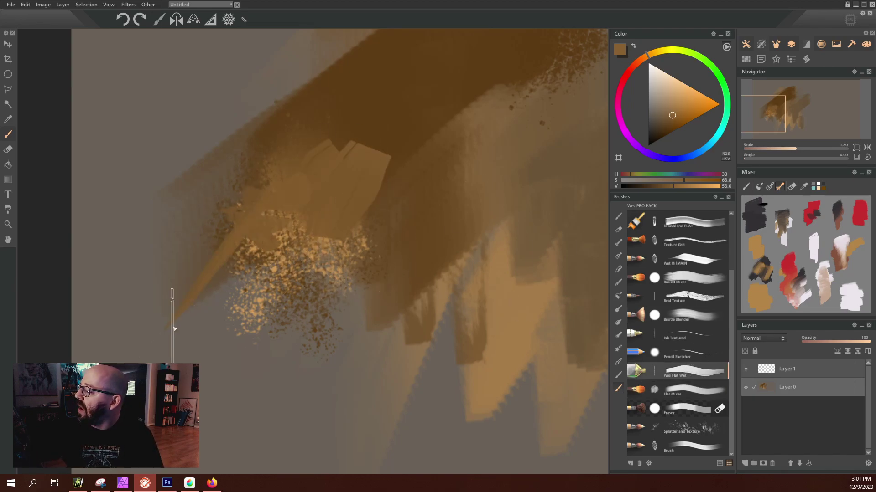
pyautogui.click(693, 105)
pyautogui.moveTo(283, 203); pyautogui.dragTo(233, 315)
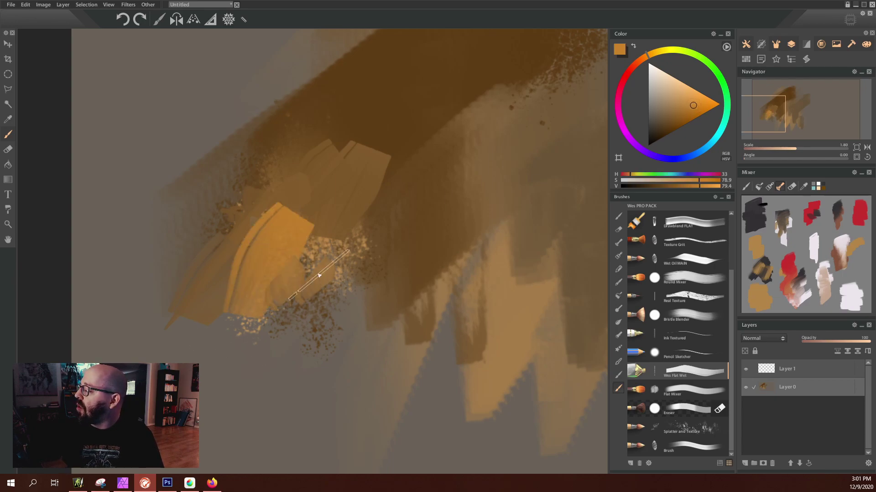
pyautogui.moveTo(346, 201); pyautogui.dragTo(315, 328)
# Blend the orange with Round Mixer and spray orange speckles along the shape's top with Splatter and Texture.
pyautogui.click(707, 281)
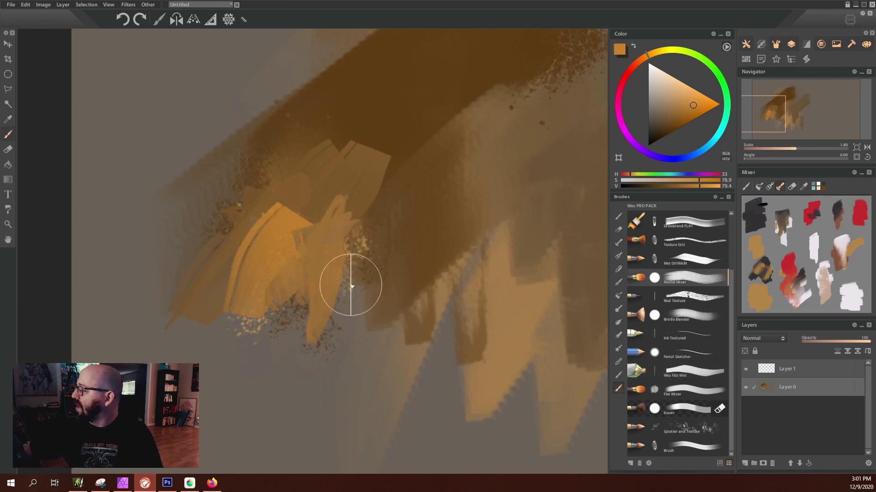
pyautogui.moveTo(350, 287)
pyautogui.mouseDown()
pyautogui.moveTo(277, 226)
pyautogui.moveTo(369, 242)
pyautogui.moveTo(385, 196)
pyautogui.moveTo(347, 274)
pyautogui.moveTo(365, 296)
pyautogui.mouseUp()
pyautogui.click(693, 371)
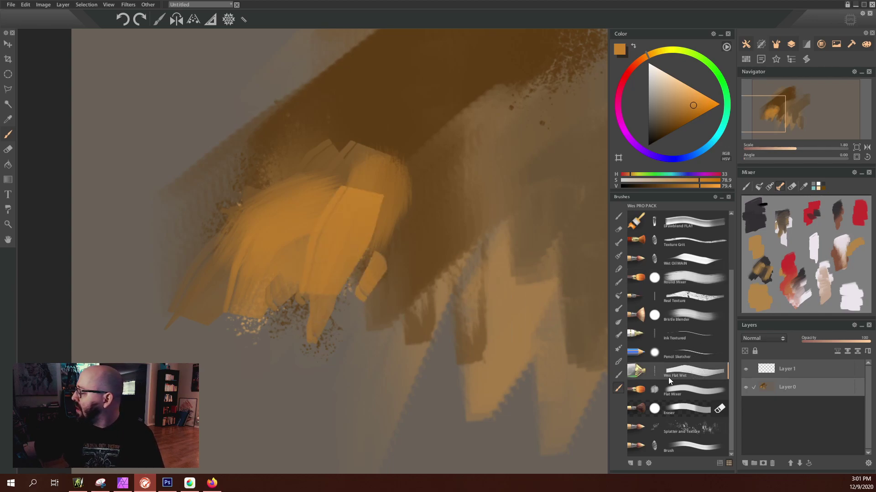
pyautogui.click(696, 429)
pyautogui.moveTo(374, 177); pyautogui.dragTo(401, 109)
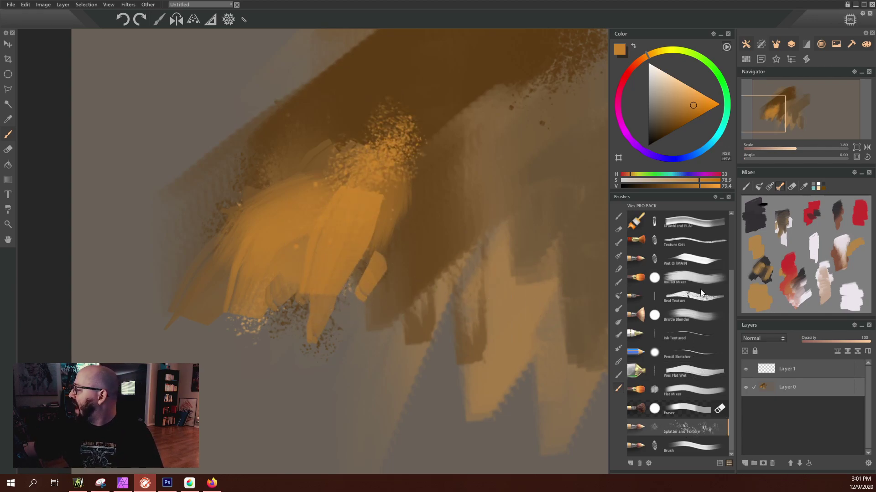
pyautogui.click(711, 274)
pyautogui.moveTo(360, 201)
pyautogui.mouseDown()
pyautogui.moveTo(310, 227)
pyautogui.moveTo(315, 205)
pyautogui.moveTo(219, 252)
pyautogui.moveTo(334, 142)
pyautogui.mouseUp()
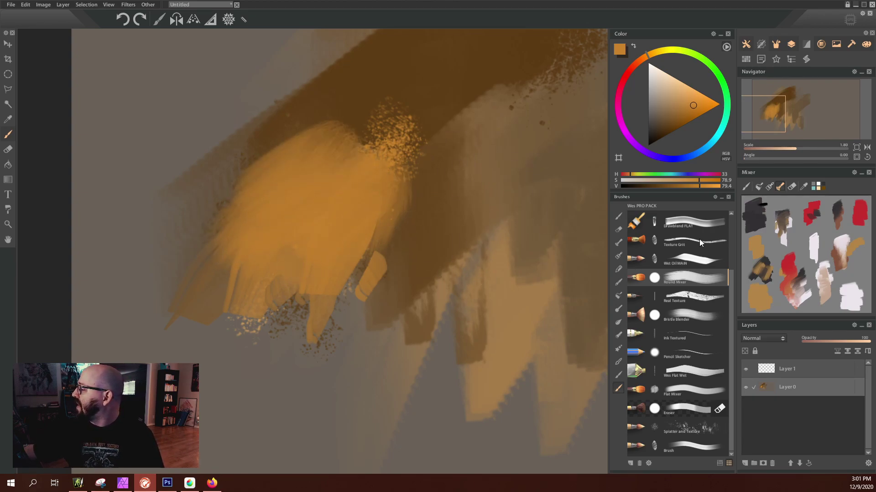
# Smooth the right orange area with Drawblend FLAT, then add a looping wet orange stroke across it.
pyautogui.click(695, 224)
pyautogui.moveTo(391, 225)
pyautogui.mouseDown()
pyautogui.moveTo(336, 301)
pyautogui.moveTo(375, 245)
pyautogui.moveTo(420, 279)
pyautogui.moveTo(422, 245)
pyautogui.moveTo(375, 212)
pyautogui.mouseUp()
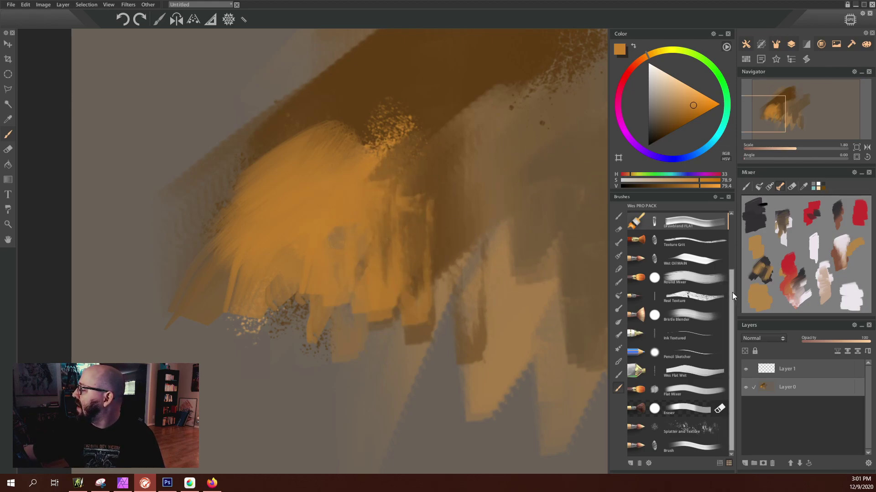
pyautogui.scroll(2, 732, 292)
pyautogui.click(699, 246)
pyautogui.moveTo(293, 350)
pyautogui.mouseDown()
pyautogui.moveTo(341, 235)
pyautogui.moveTo(395, 195)
pyautogui.moveTo(448, 175)
pyautogui.moveTo(485, 197)
pyautogui.moveTo(395, 353)
pyautogui.mouseUp()
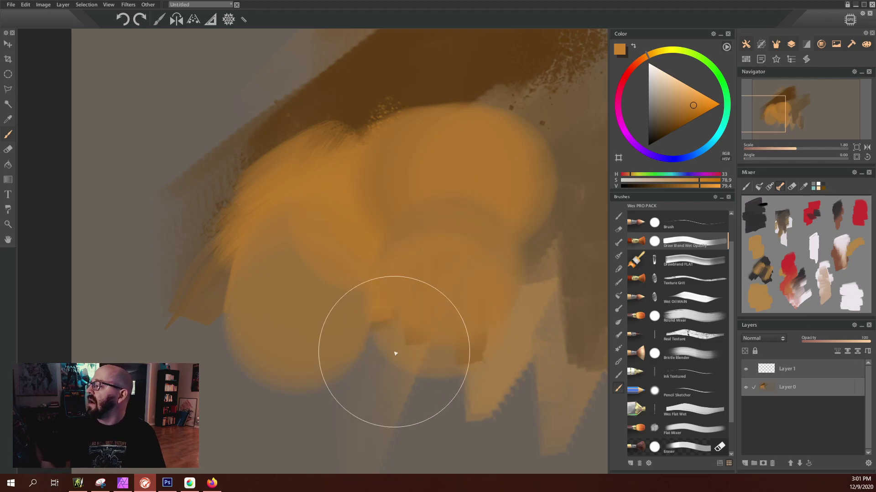
# Minimize Paintstorm Studio to the Windows desktop, leaving the orange-and-brown brush test unsaved.
pyautogui.scroll(-6, 399, 349)
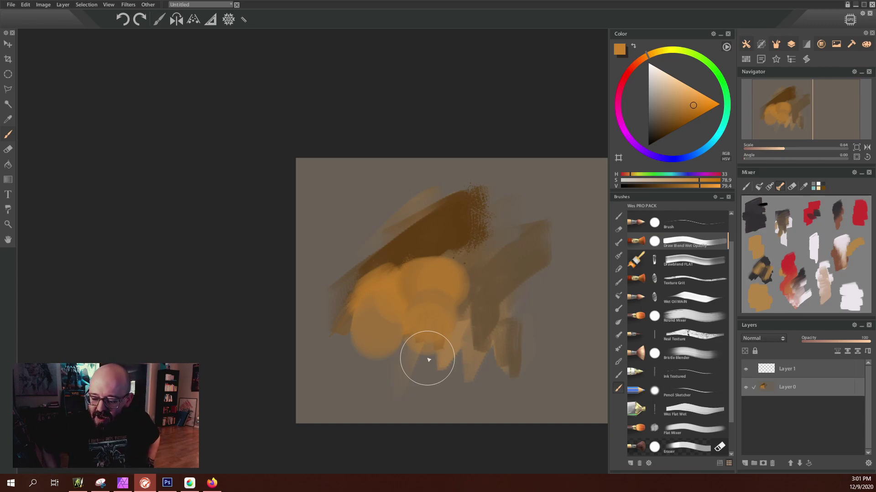
pyautogui.scroll(4, 429, 360)
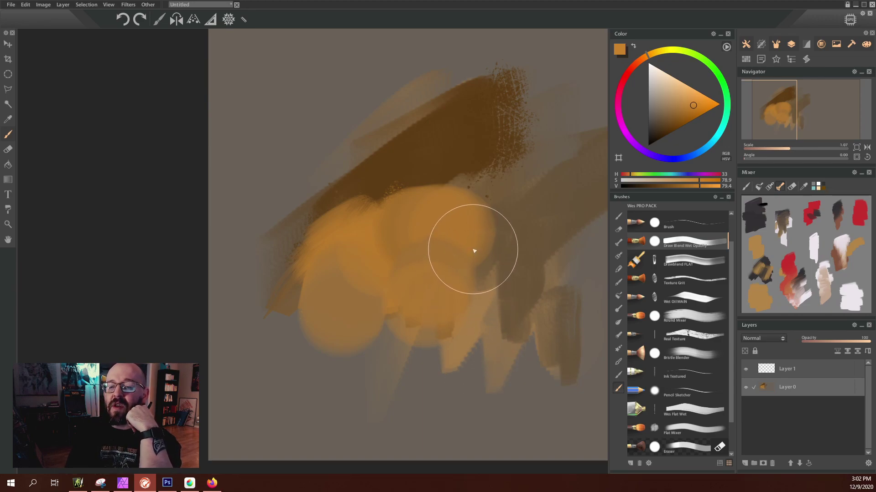
pyautogui.scroll(-5, 473, 246)
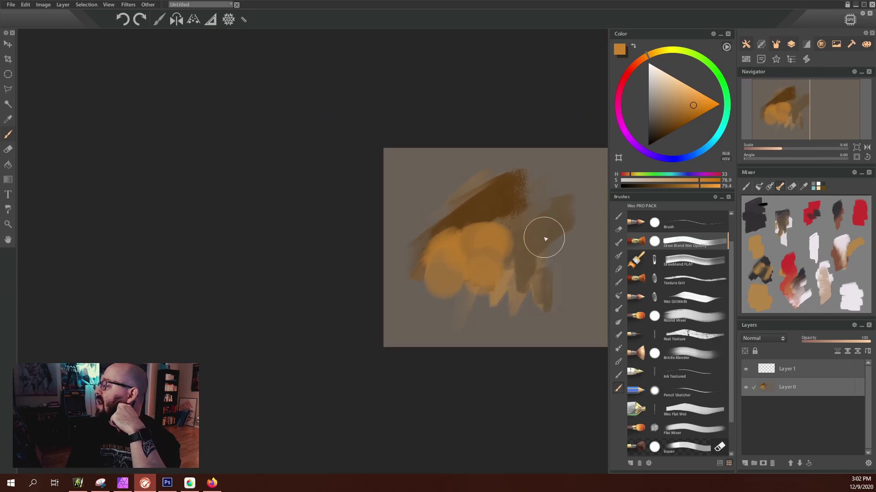
pyautogui.scroll(2, 481, 228)
pyautogui.scroll(3, 481, 228)
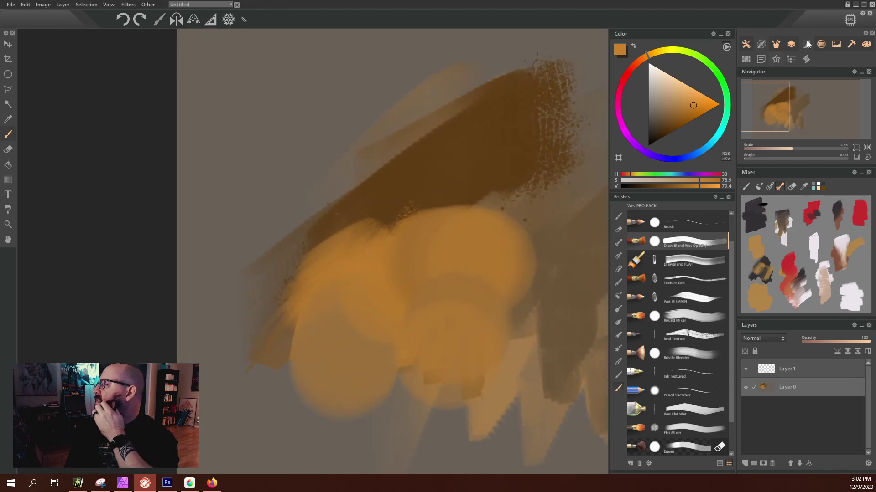
pyautogui.click(856, 5)
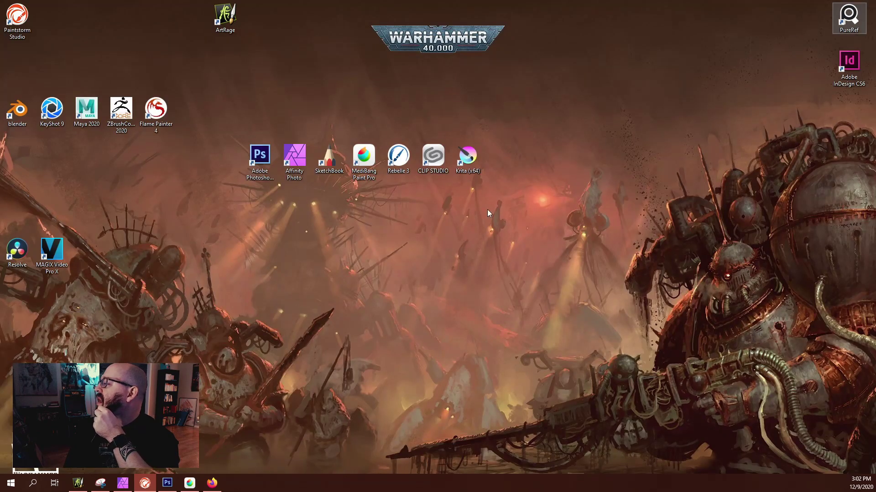
# Move the Paintstorm Studio desktop shortcut into the row beside Krita.
pyautogui.moveTo(14, 24); pyautogui.dragTo(498, 153)
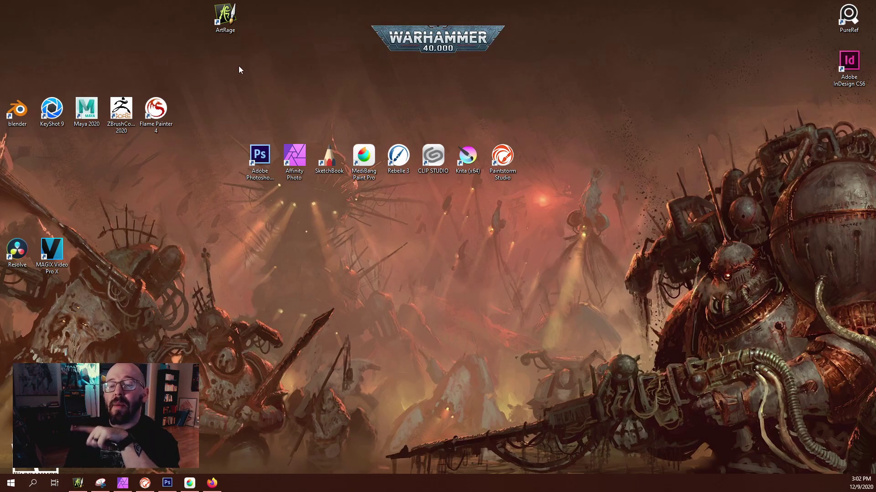
# Restore the ArtRage window with the peacock painting from the taskbar.
pyautogui.click(78, 483)
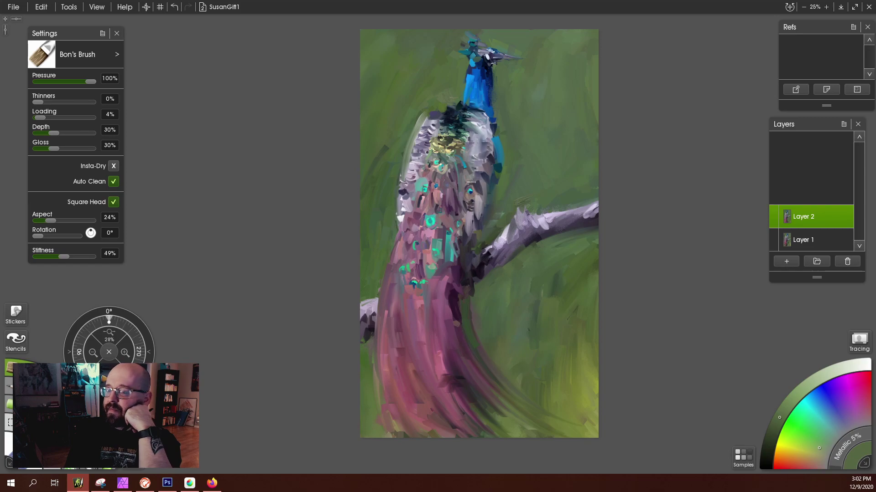
pyautogui.scroll(5, 471, 182)
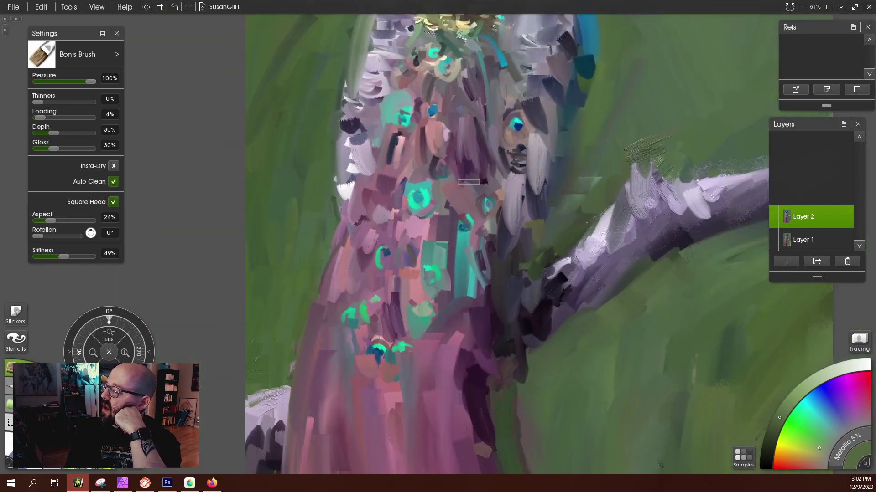
pyautogui.scroll(-4, 468, 182)
pyautogui.scroll(4, 468, 182)
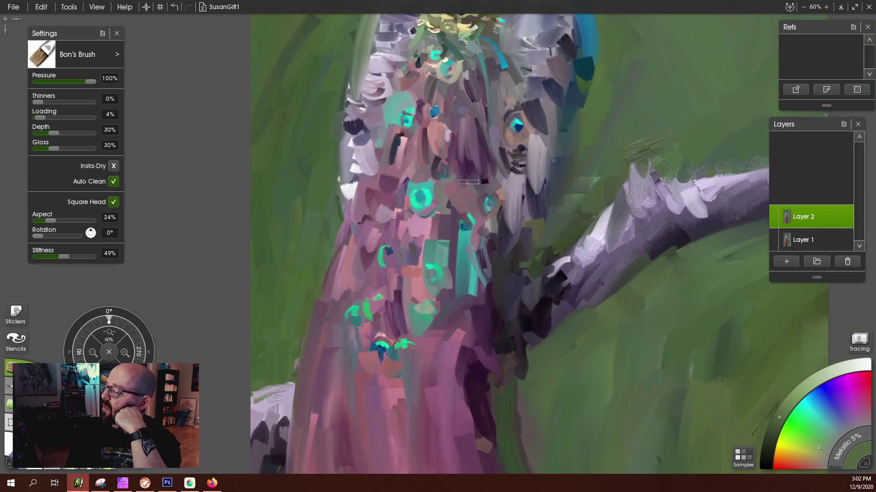
pyautogui.scroll(3, 468, 182)
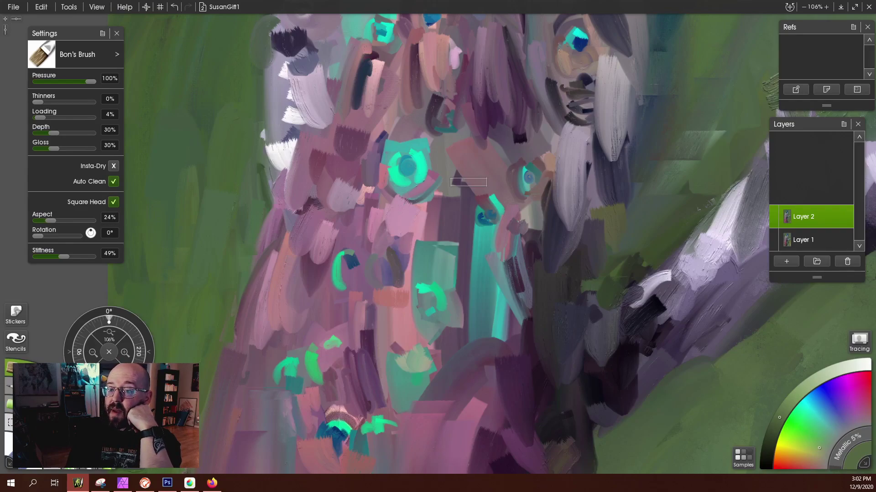
pyautogui.scroll(-5, 468, 182)
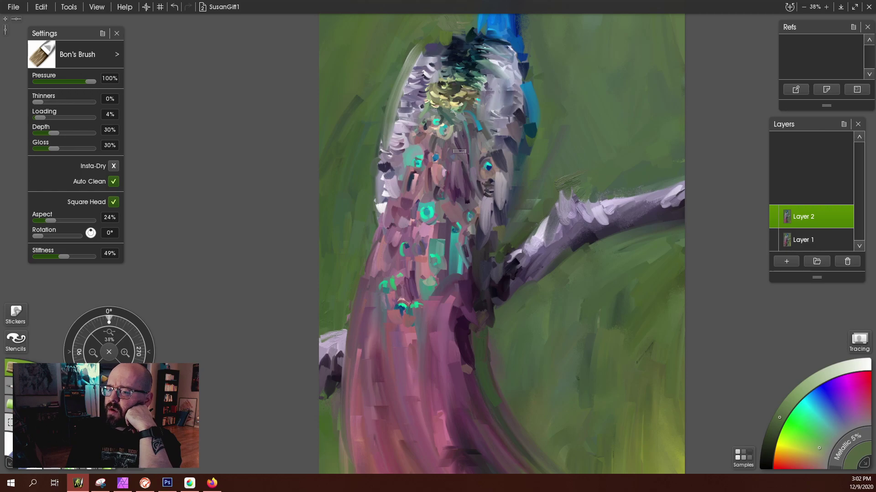
pyautogui.scroll(-3, 459, 151)
pyautogui.scroll(3, 459, 151)
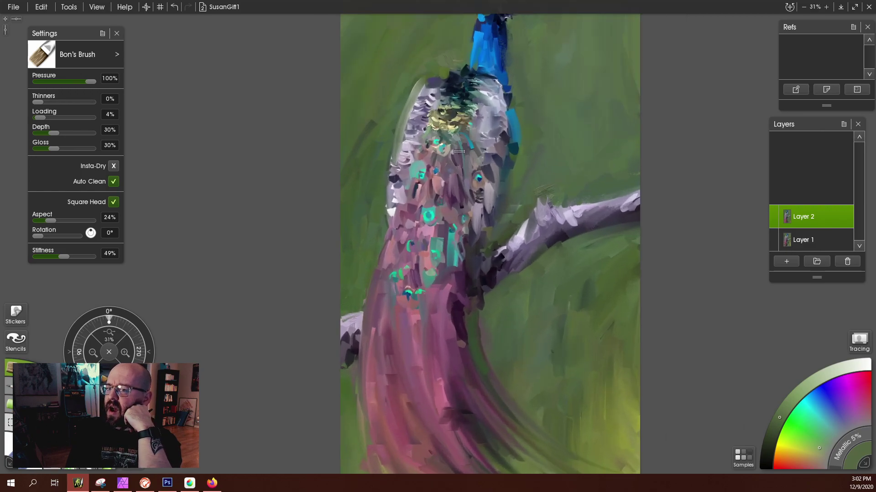
pyautogui.scroll(4, 459, 151)
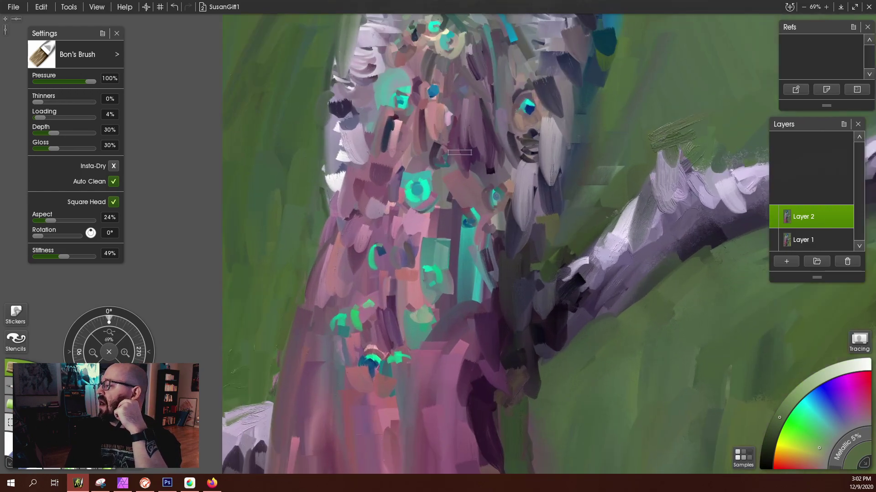
pyautogui.scroll(-1, 459, 153)
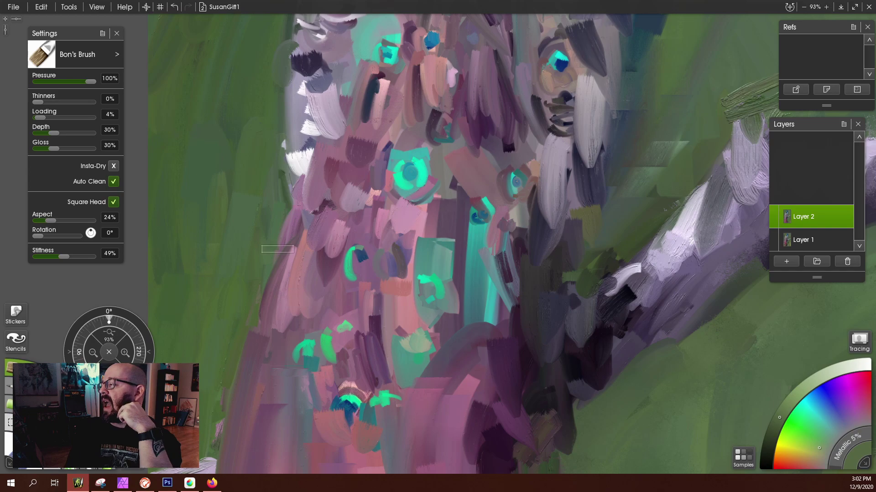
pyautogui.moveTo(31, 409)
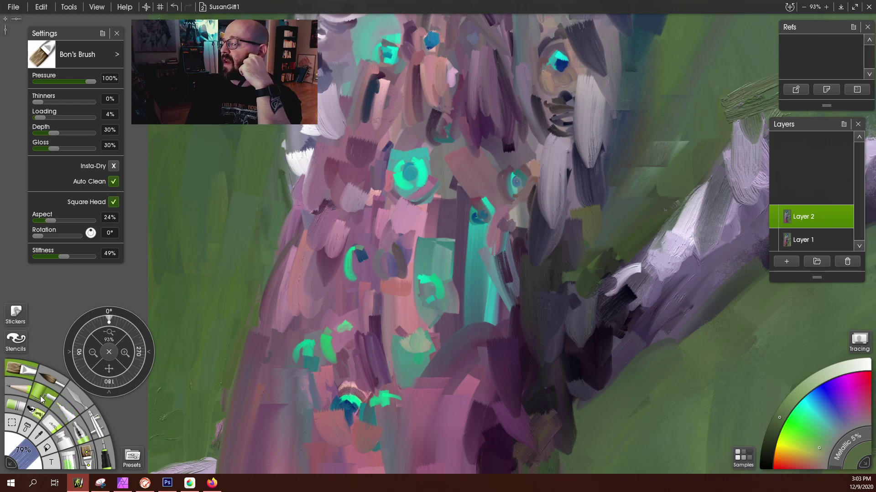
# Switch to the roller's Thick and Smooth preset and bring up its preset list.
pyautogui.press('o')
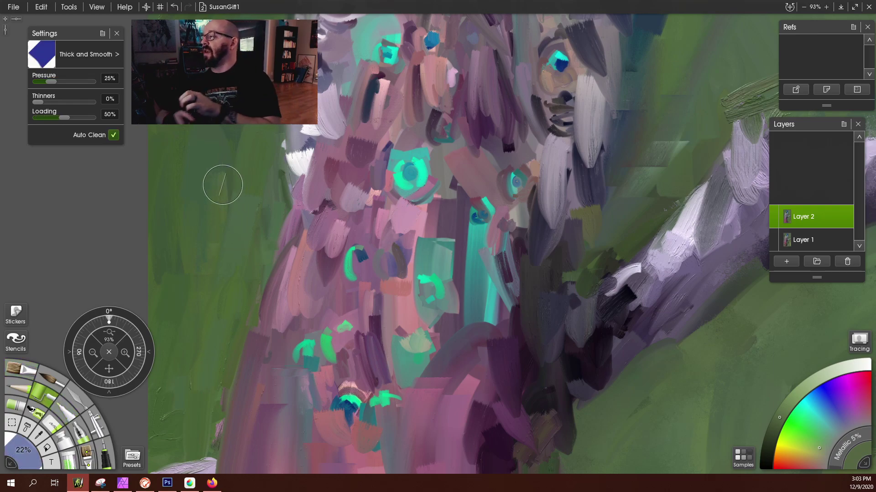
pyautogui.click(116, 53)
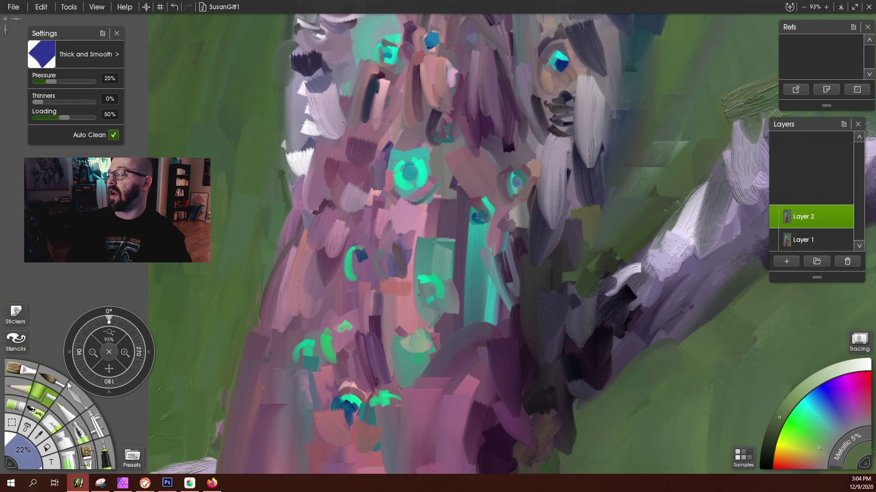
# Change the roller to the Speckled Line preset.
pyautogui.click(118, 53)
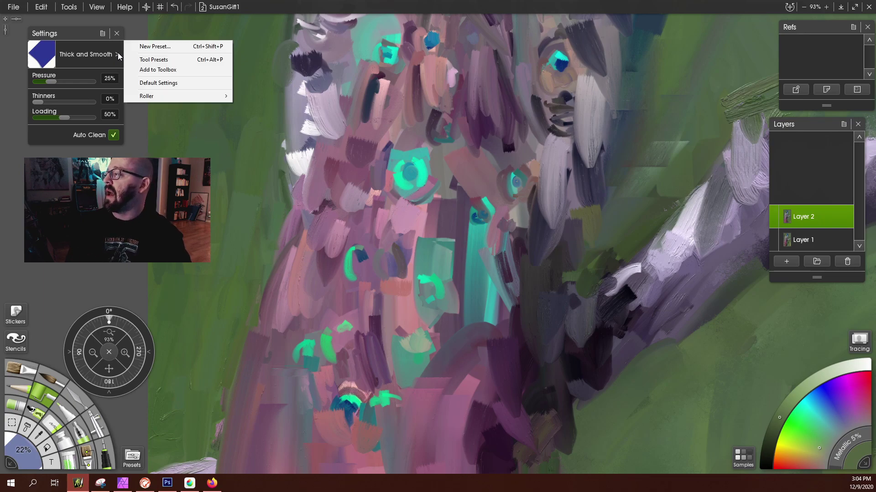
pyautogui.moveTo(163, 97)
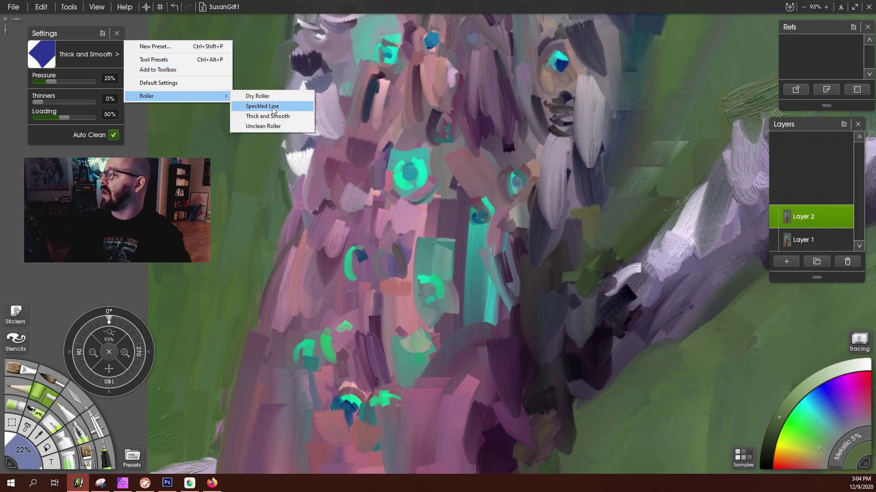
pyautogui.click(274, 109)
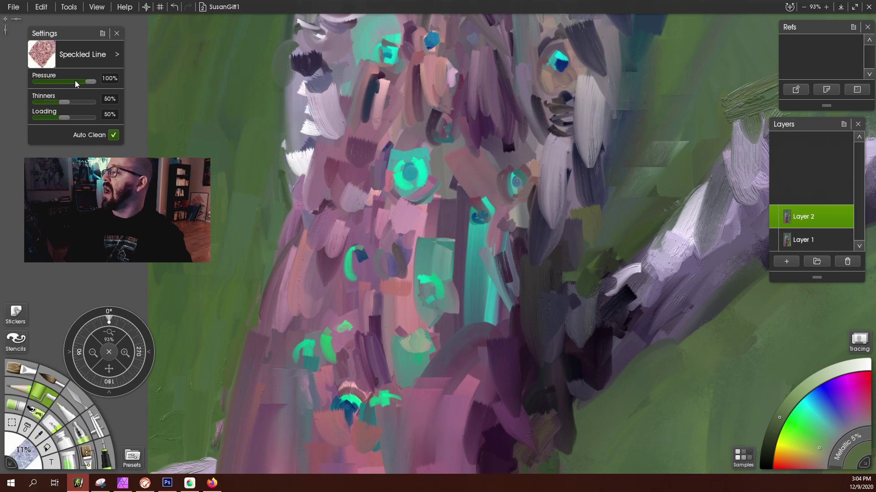
# Sample green from the background, enlarge the roller to 30%, and pan to the painting's left edge.
pyautogui.keyDown('alt'); pyautogui.click(235, 141); pyautogui.keyUp('alt')
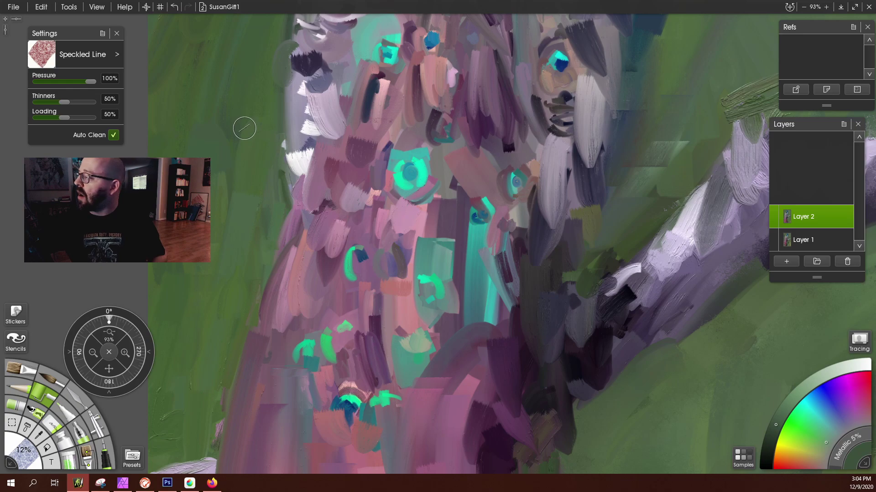
pyautogui.press(']')
pyautogui.press(']')
pyautogui.press(']')
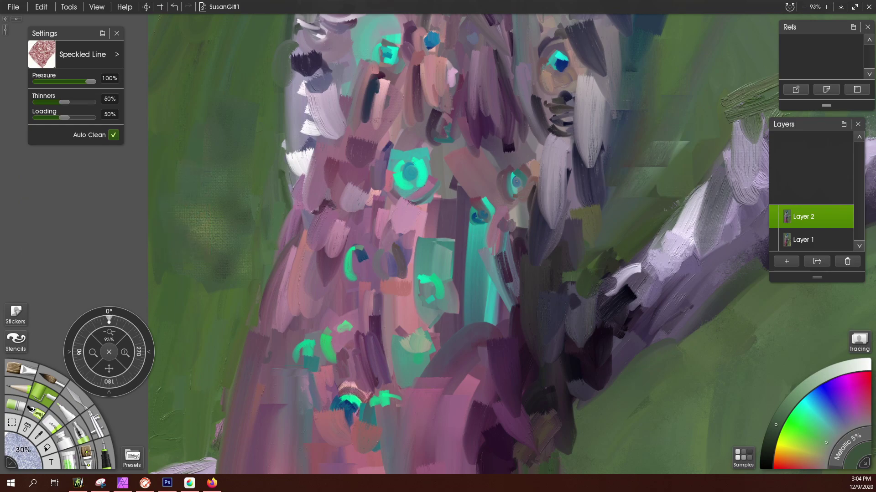
pyautogui.scroll(3, 210, 215)
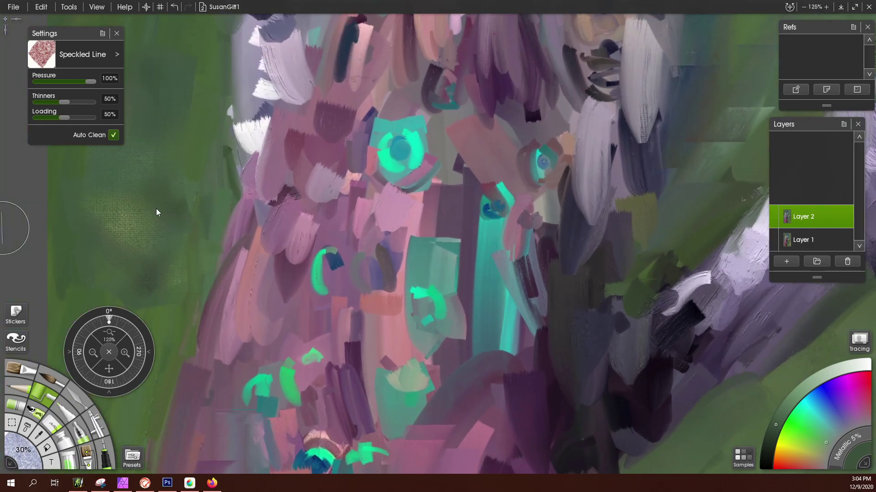
pyautogui.moveTo(128, 205)
pyautogui.mouseDown()
pyautogui.moveTo(193, 233)
pyautogui.moveTo(416, 224)
pyautogui.mouseUp()
pyautogui.scroll(5, 360, 230)
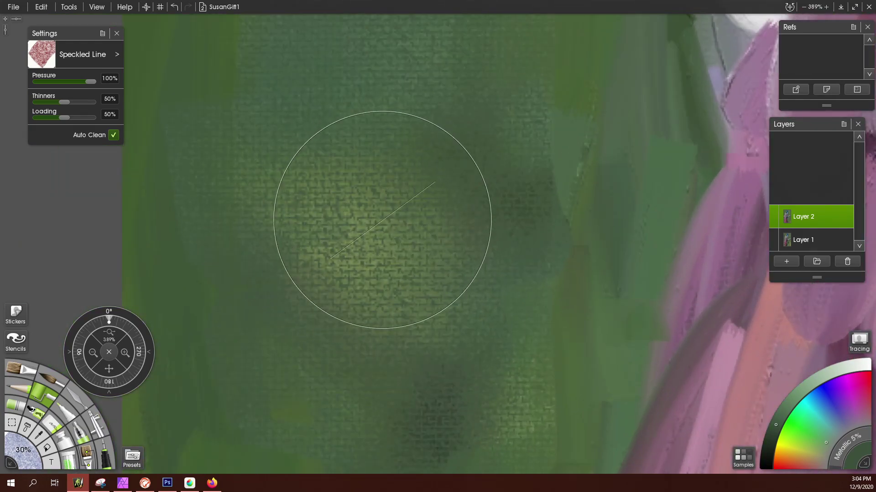
pyautogui.scroll(-6, 355, 215)
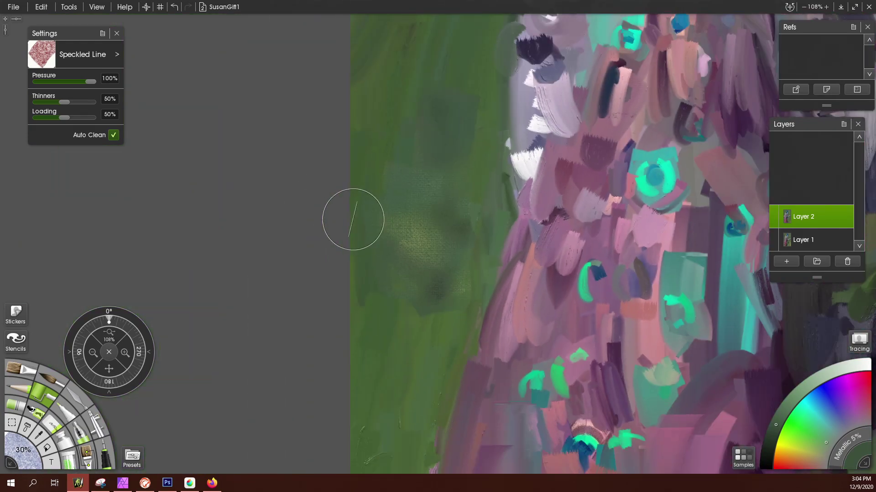
pyautogui.scroll(-3, 459, 234)
pyautogui.scroll(3, 469, 215)
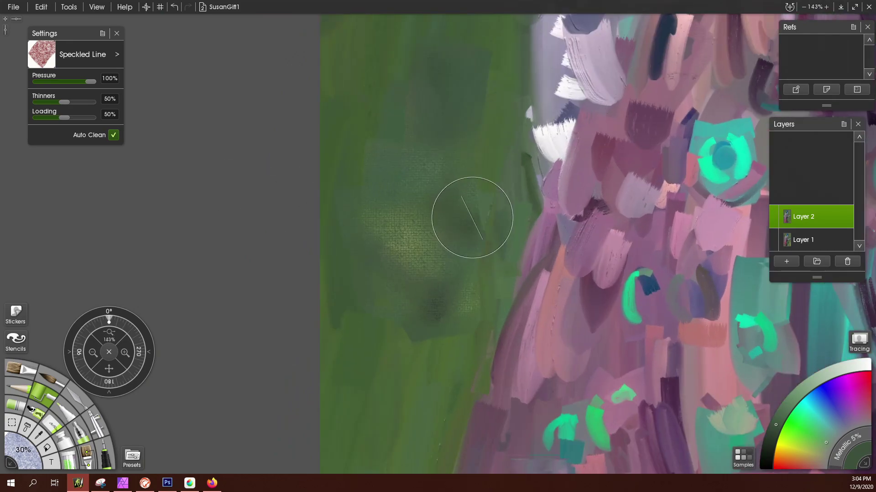
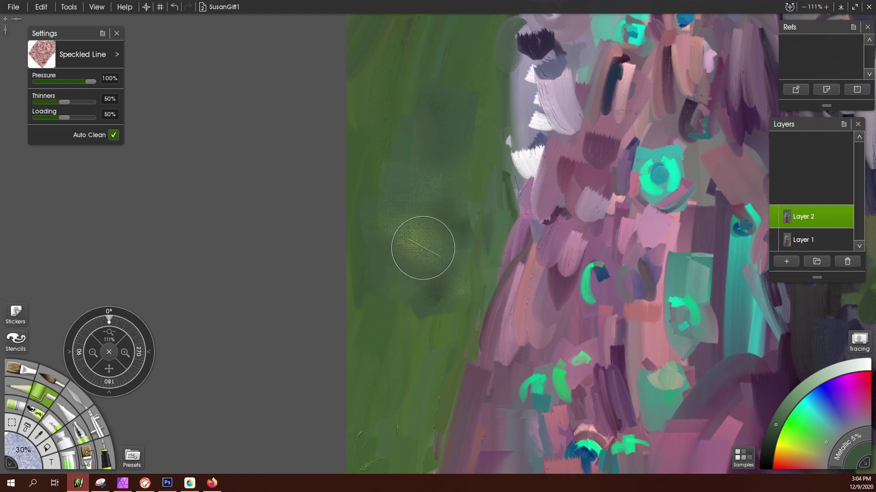
# Load the Oil Brush's Bon's Brush preset (100% pressure, 4% loading, 30% depth).
pyautogui.click(23, 370)
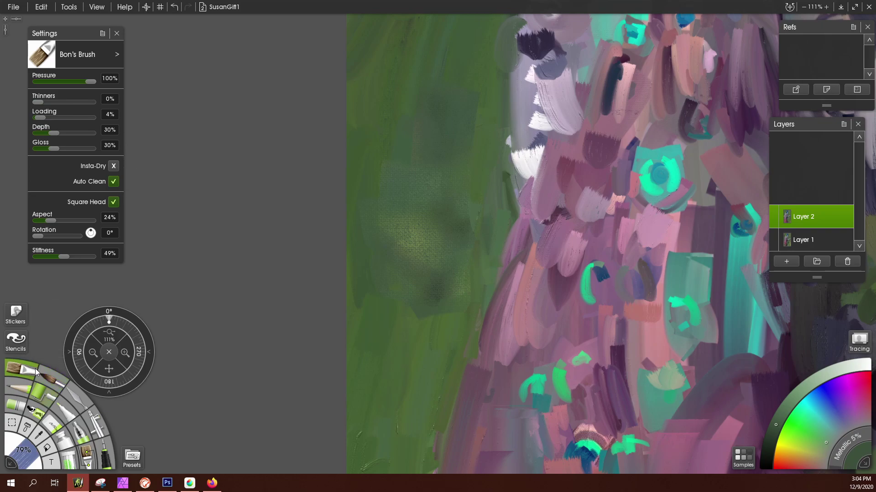
pyautogui.click(116, 55)
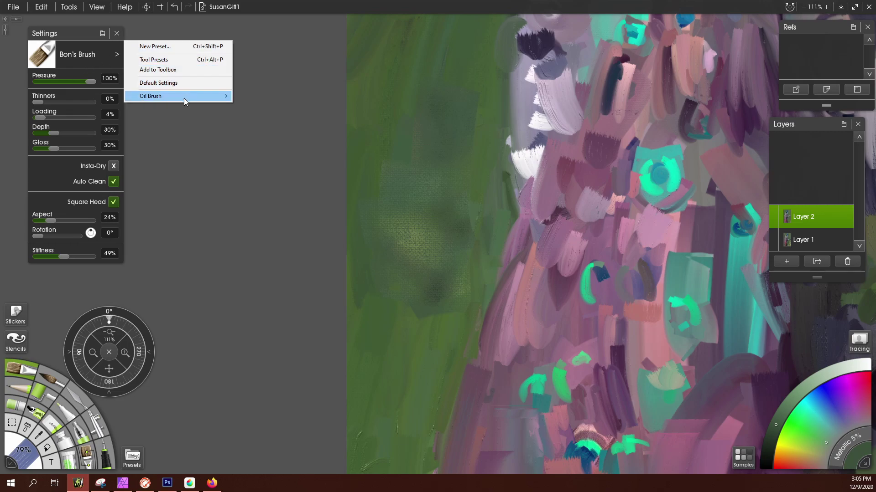
pyautogui.moveTo(184, 100)
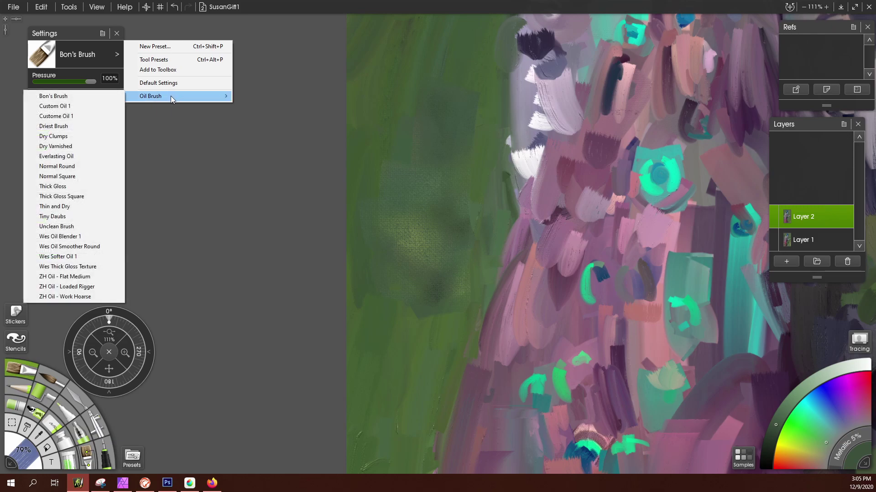
pyautogui.click(100, 98)
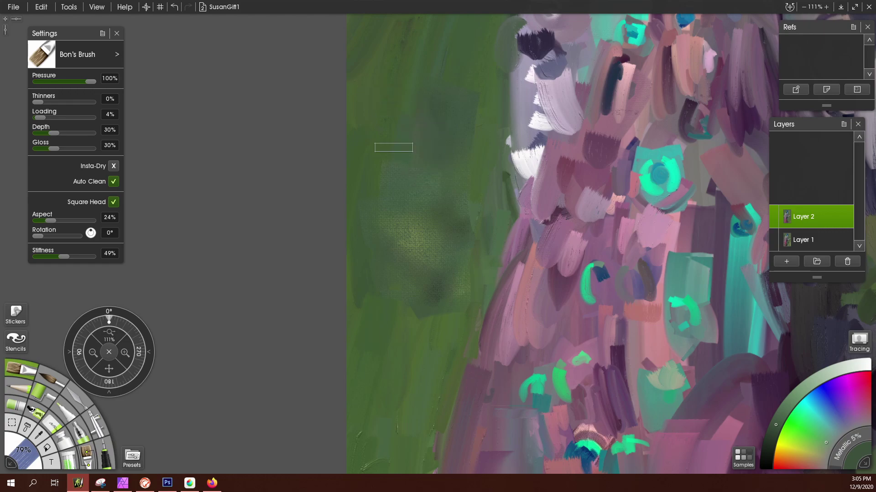
# Sample the background green and paint over the grainy patch in the left background.
pyautogui.keyDown('alt'); pyautogui.click(383, 109); pyautogui.keyUp('alt')
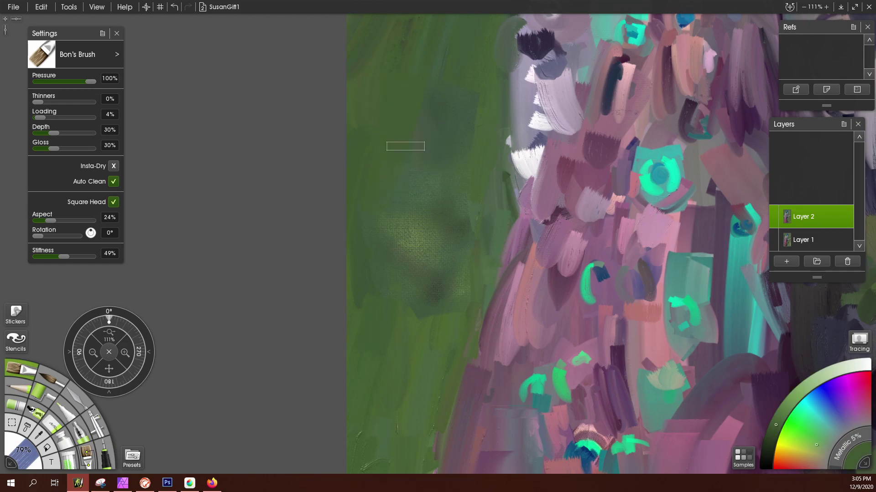
pyautogui.moveTo(470, 151)
pyautogui.mouseDown()
pyautogui.moveTo(499, 135)
pyautogui.moveTo(461, 112)
pyautogui.mouseUp()
pyautogui.moveTo(428, 230)
pyautogui.mouseDown()
pyautogui.moveTo(437, 251)
pyautogui.moveTo(410, 213)
pyautogui.moveTo(388, 242)
pyautogui.mouseUp()
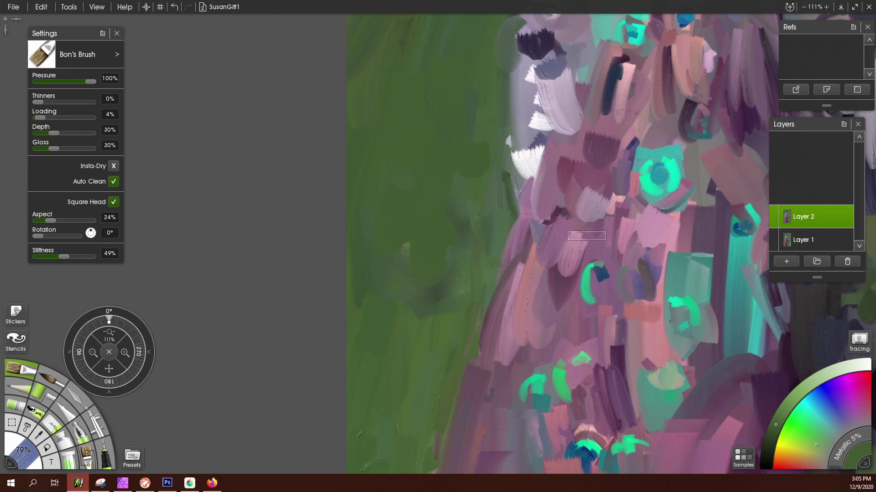
# Sample a light lavender from the feathers and add pale strokes to the upper tail.
pyautogui.keyDown('alt'); pyautogui.click(558, 121); pyautogui.keyUp('alt')
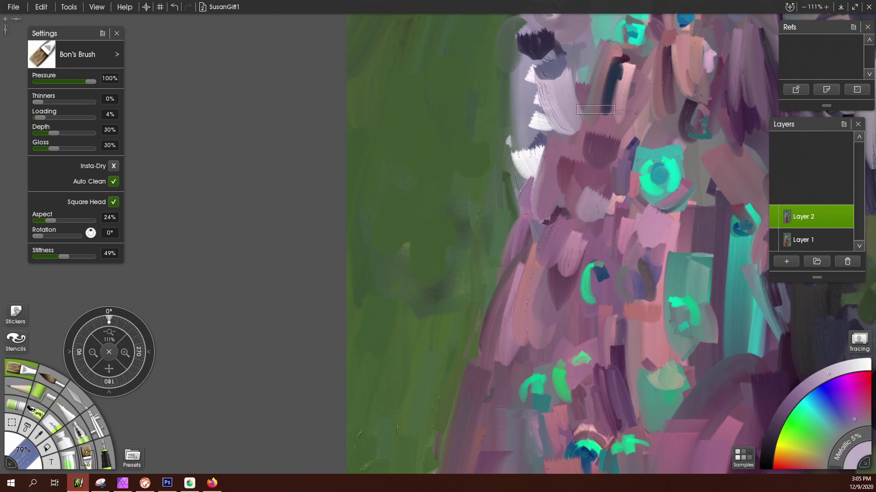
pyautogui.keyDown('alt'); pyautogui.click(564, 108); pyautogui.keyUp('alt')
pyautogui.moveTo(633, 99); pyautogui.dragTo(616, 184)
pyautogui.moveTo(616, 112)
pyautogui.mouseDown()
pyautogui.moveTo(611, 204)
pyautogui.moveTo(589, 228)
pyautogui.moveTo(576, 176)
pyautogui.moveTo(556, 226)
pyautogui.moveTo(554, 191)
pyautogui.moveTo(581, 177)
pyautogui.mouseUp()
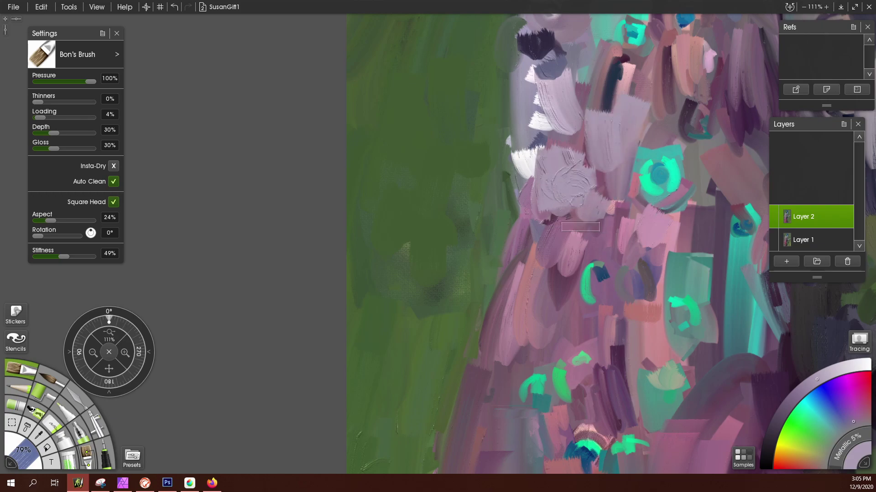
pyautogui.scroll(5, 580, 227)
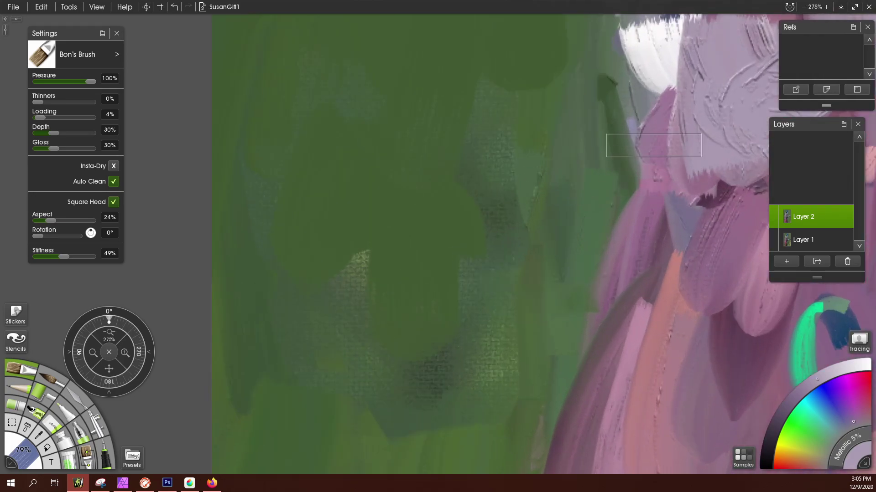
pyautogui.scroll(2, 654, 145)
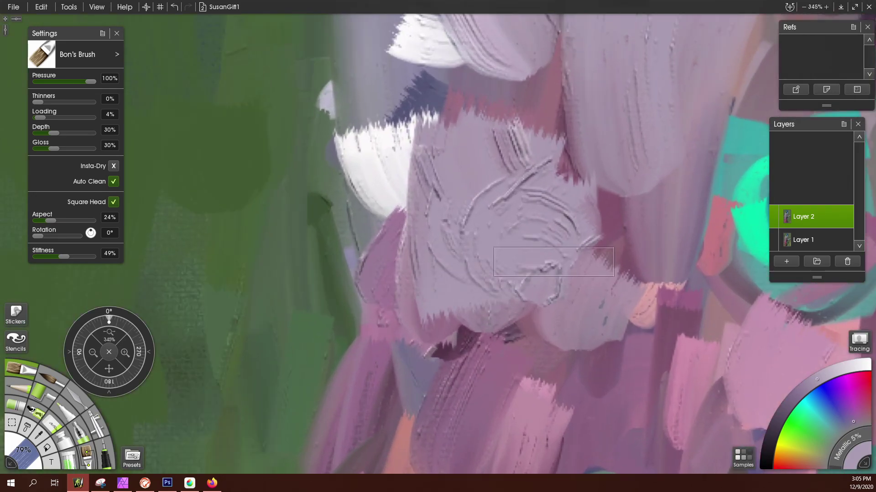
pyautogui.scroll(-5, 502, 271)
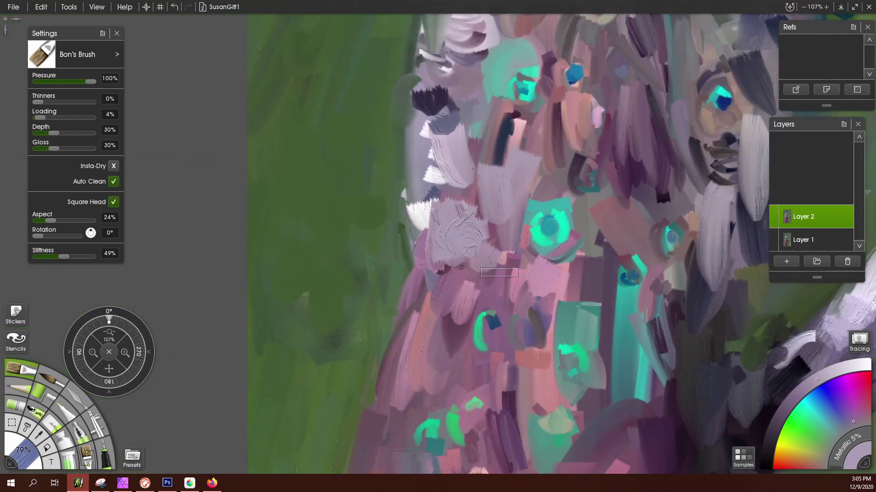
pyautogui.scroll(-2, 499, 272)
pyautogui.scroll(3, 549, 269)
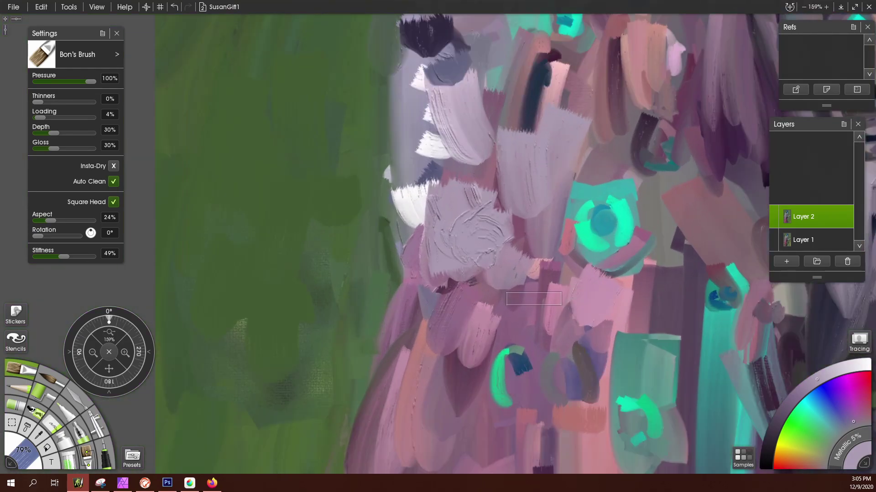
pyautogui.scroll(-2, 531, 296)
pyautogui.scroll(2, 580, 313)
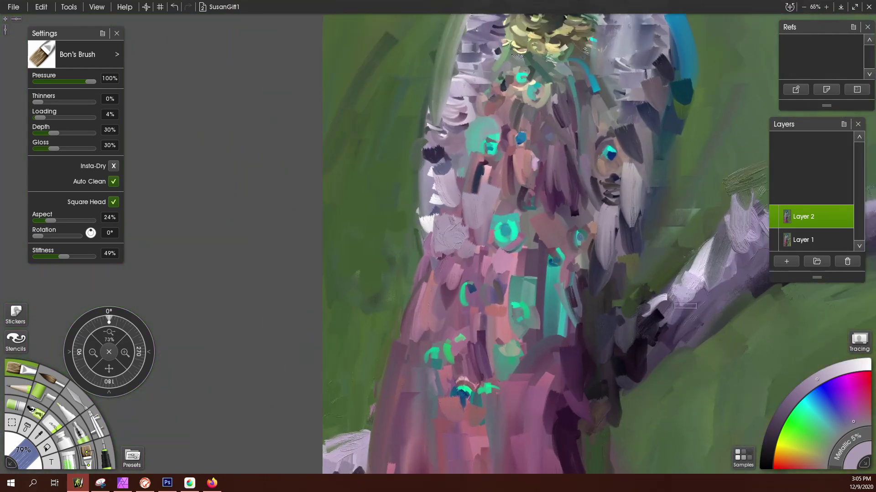
pyautogui.scroll(4, 667, 302)
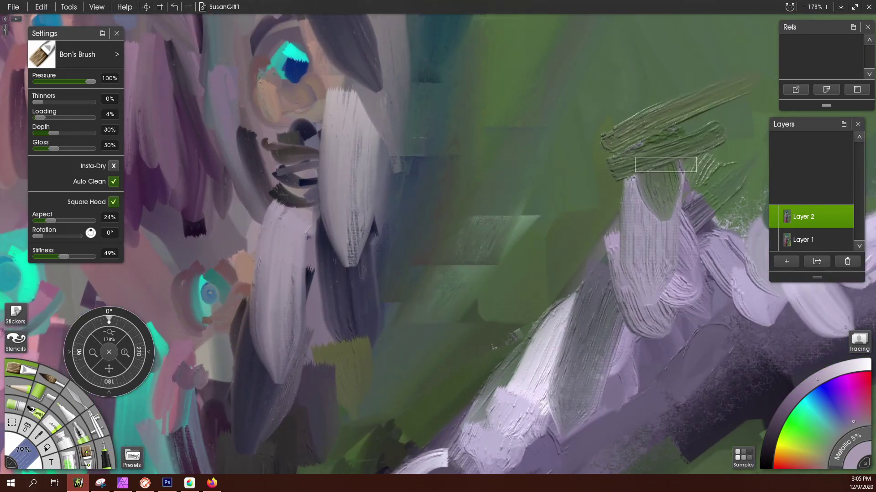
pyautogui.scroll(1, 647, 154)
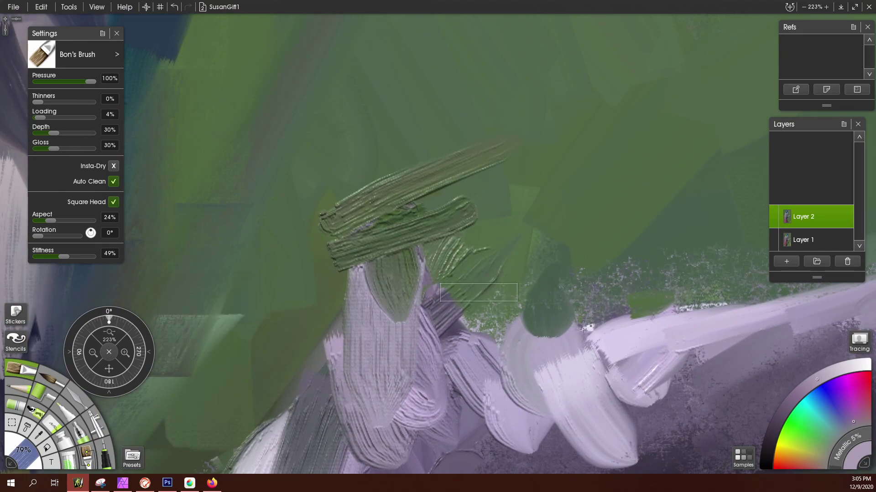
pyautogui.moveTo(483, 293); pyautogui.dragTo(483, 210)
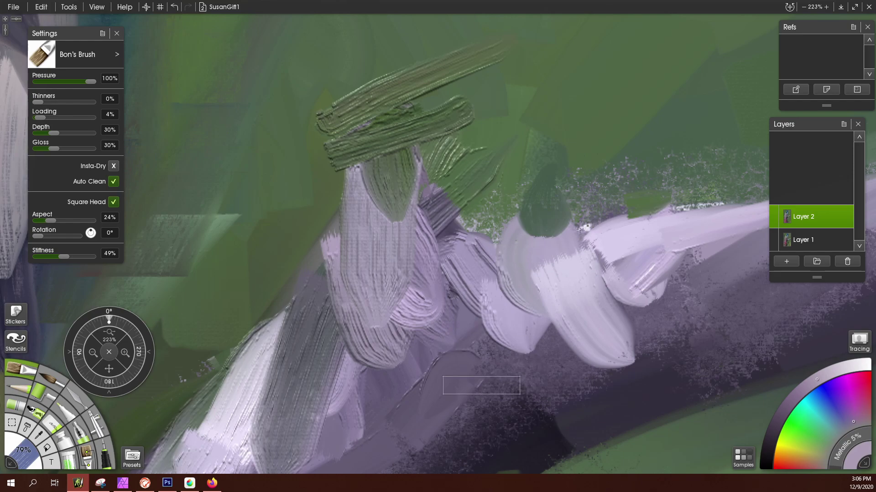
pyautogui.hotkey('ctrl', '0')
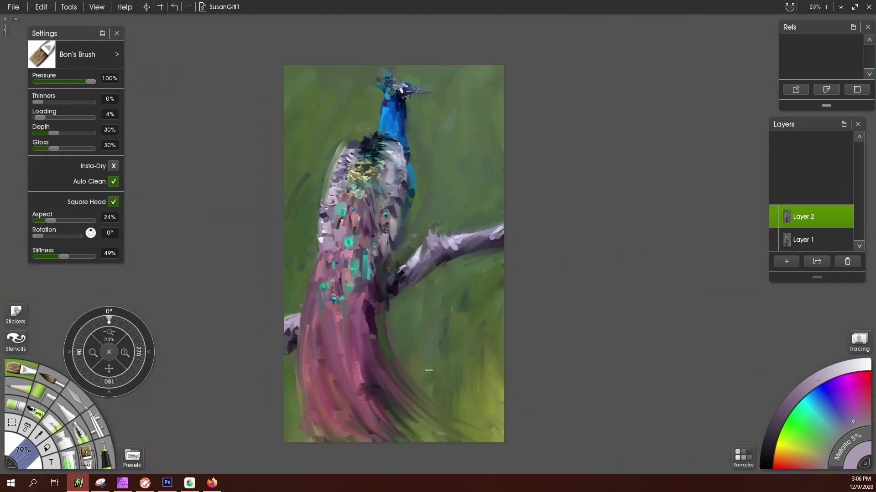
pyautogui.hotkey('ctrl', '0')
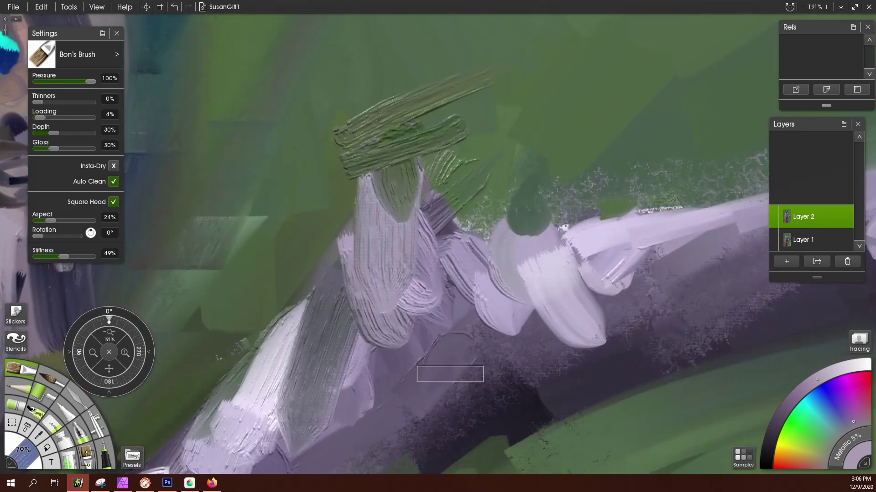
pyautogui.scroll(-5, 450, 374)
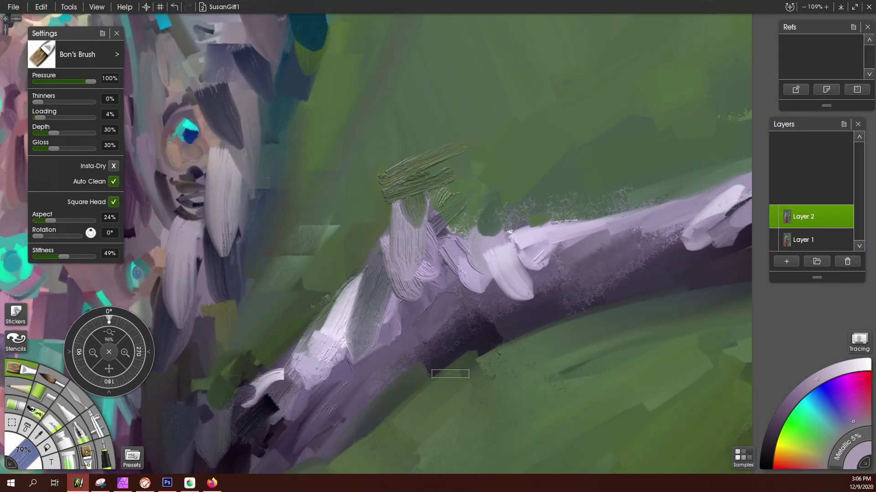
pyautogui.scroll(4, 450, 374)
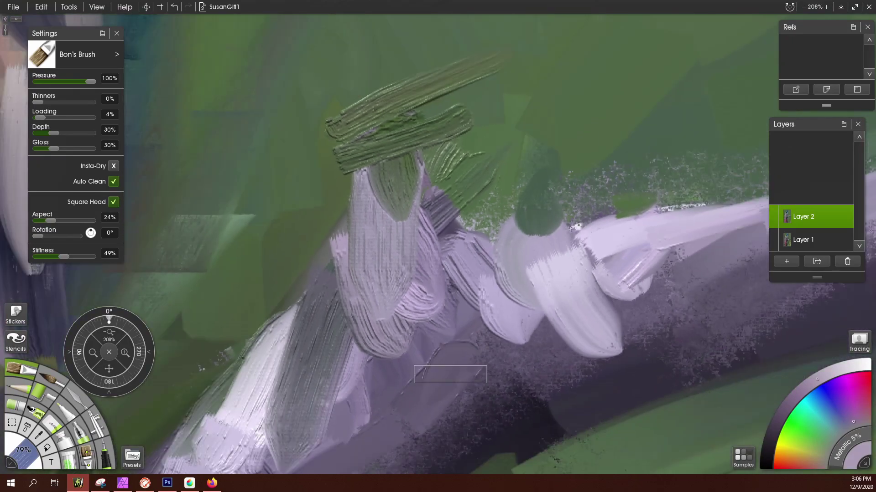
pyautogui.scroll(4, 451, 374)
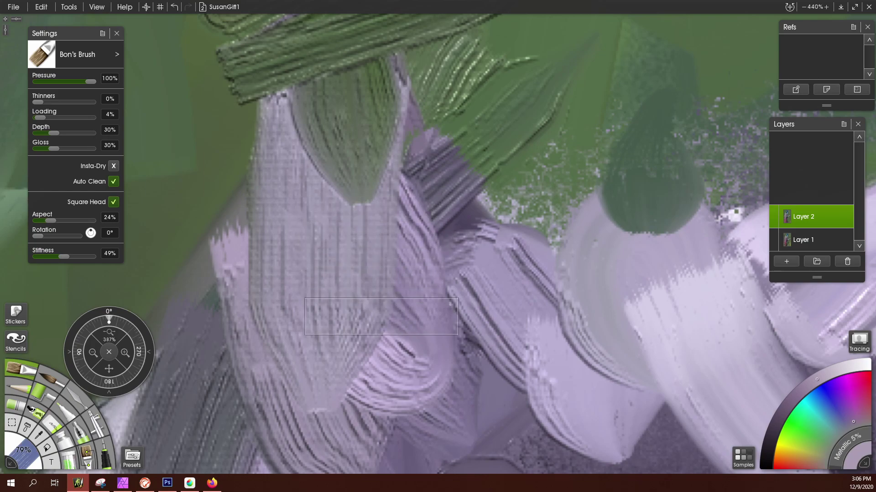
pyautogui.scroll(-15, 388, 319)
pyautogui.scroll(-2, 391, 360)
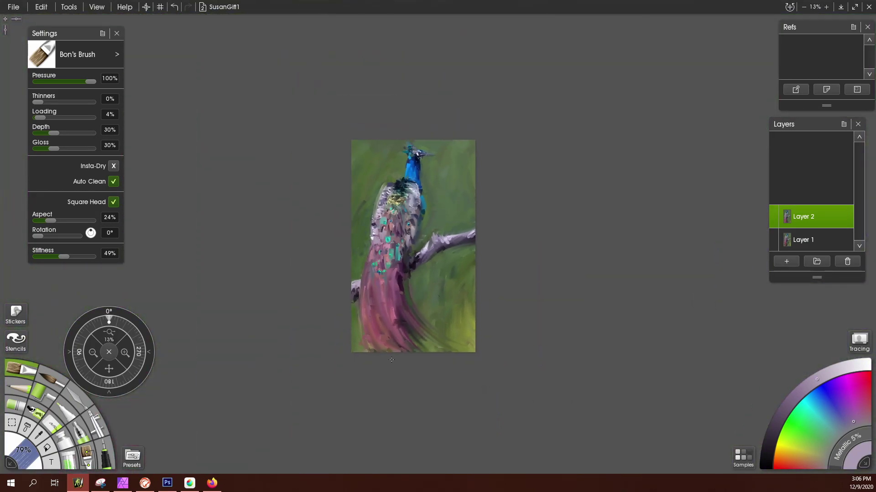
pyautogui.scroll(11, 392, 360)
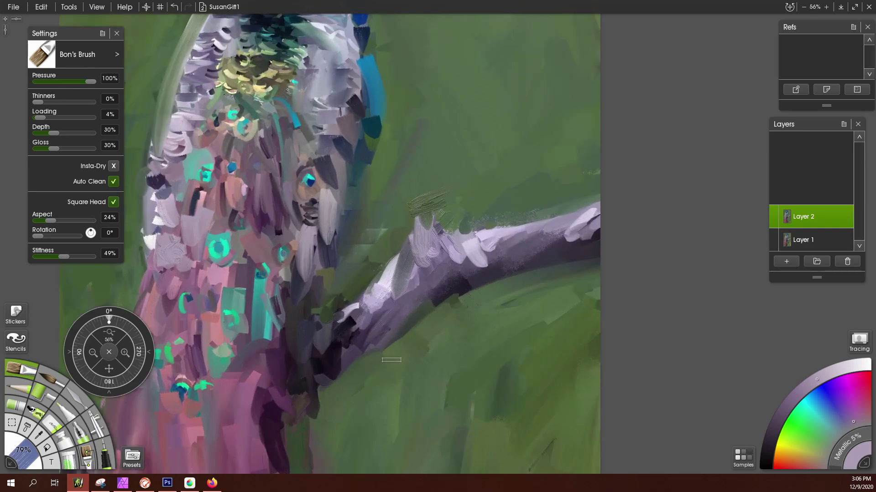
pyautogui.scroll(2, 391, 360)
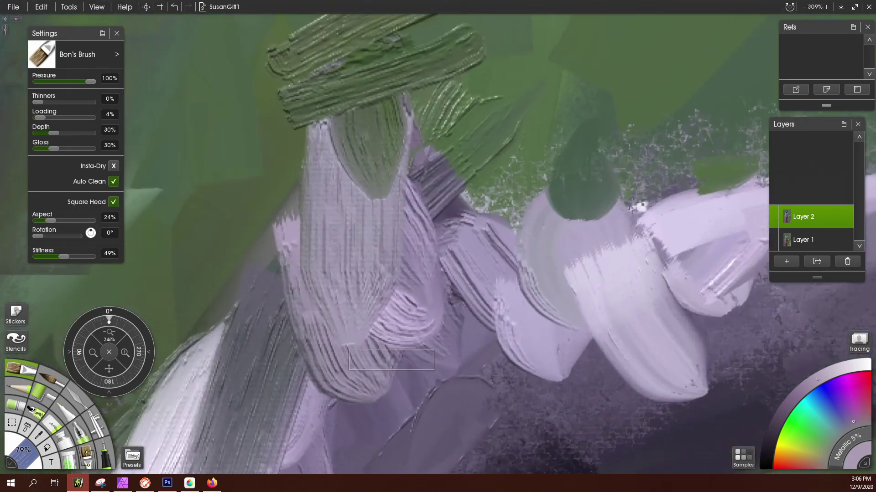
pyautogui.scroll(-4, 391, 359)
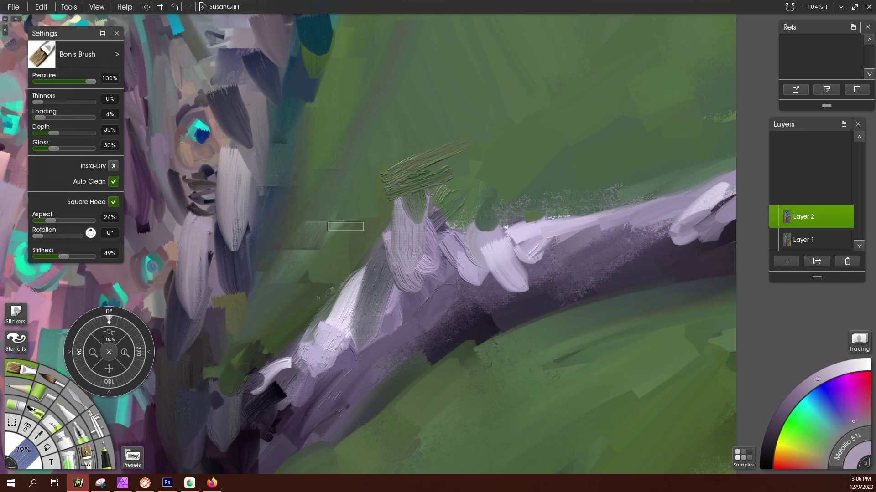
pyautogui.scroll(-3, 368, 252)
pyautogui.scroll(3, 368, 252)
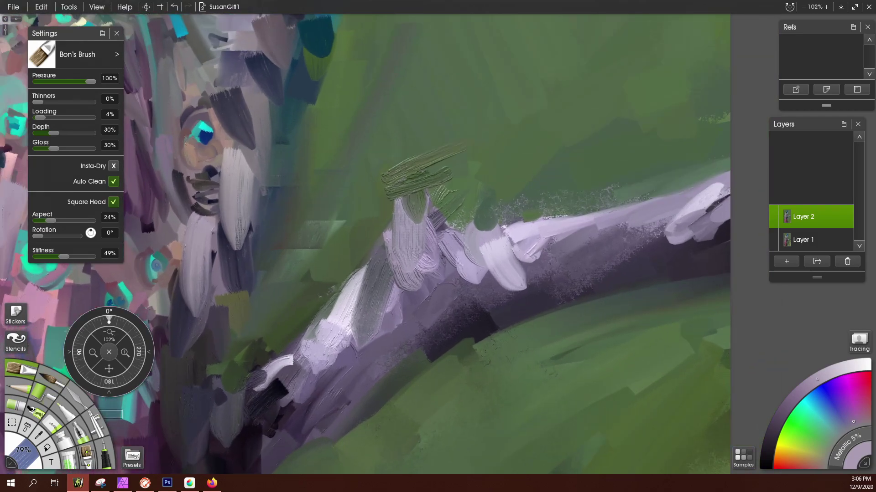
# Smear vertical and diagonal streaks through the upper green background with the Palette Knife at 64% loading.
pyautogui.click(79, 403)
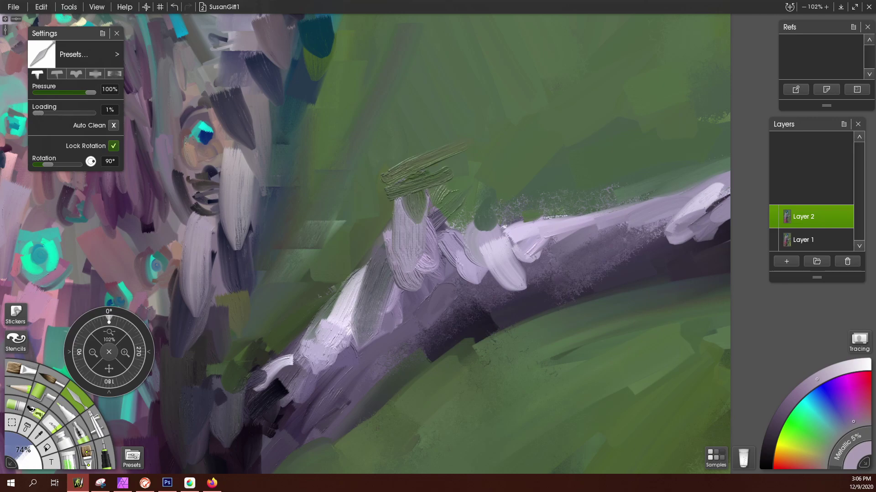
pyautogui.click(73, 112)
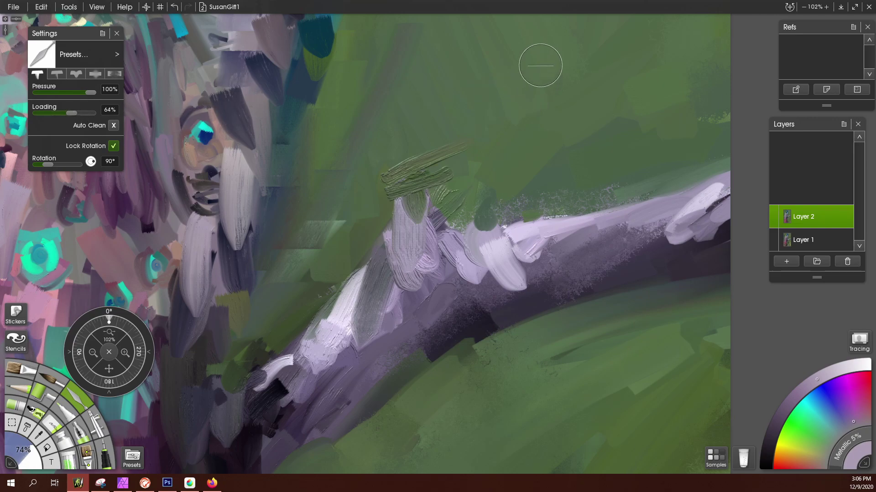
pyautogui.moveTo(550, 48); pyautogui.dragTo(547, 180)
pyautogui.moveTo(588, 55); pyautogui.dragTo(588, 199)
pyautogui.moveTo(613, 66)
pyautogui.mouseDown()
pyautogui.moveTo(573, 78)
pyautogui.moveTo(577, 40)
pyautogui.moveTo(555, 43)
pyautogui.moveTo(513, 67)
pyautogui.moveTo(495, 115)
pyautogui.moveTo(522, 150)
pyautogui.moveTo(541, 149)
pyautogui.moveTo(564, 103)
pyautogui.moveTo(601, 80)
pyautogui.moveTo(625, 120)
pyautogui.moveTo(652, 135)
pyautogui.moveTo(684, 49)
pyautogui.mouseUp()
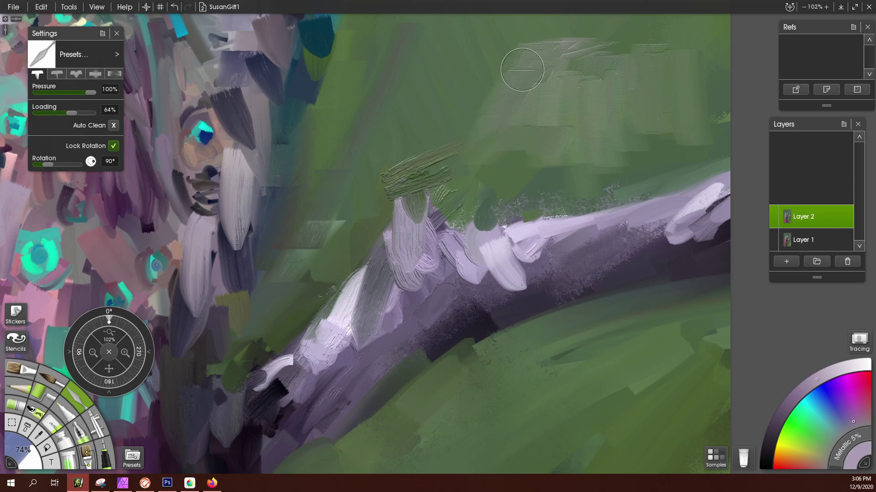
# Soften the pale feathers at the left with a greyish knife smear.
pyautogui.moveTo(250, 180)
pyautogui.mouseDown()
pyautogui.moveTo(269, 294)
pyautogui.moveTo(248, 219)
pyautogui.moveTo(250, 182)
pyautogui.moveTo(250, 197)
pyautogui.moveTo(273, 127)
pyautogui.moveTo(273, 78)
pyautogui.moveTo(276, 91)
pyautogui.mouseUp()
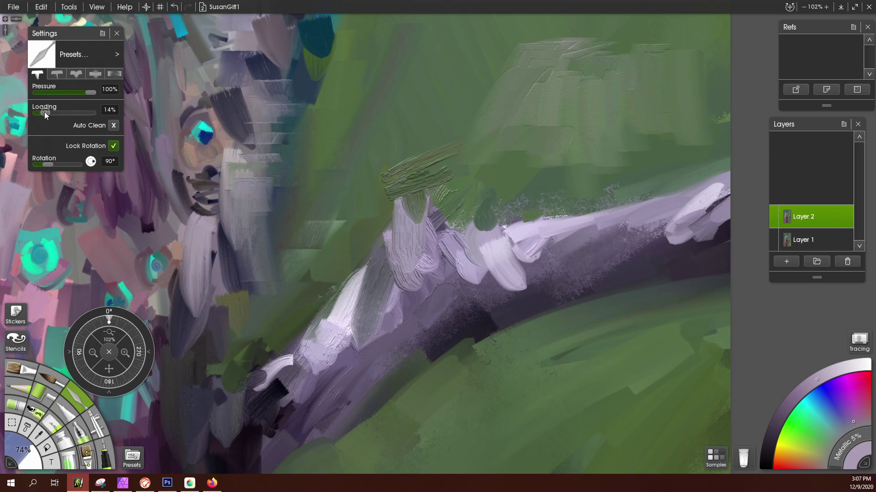
pyautogui.click(116, 53)
pyautogui.moveTo(167, 95)
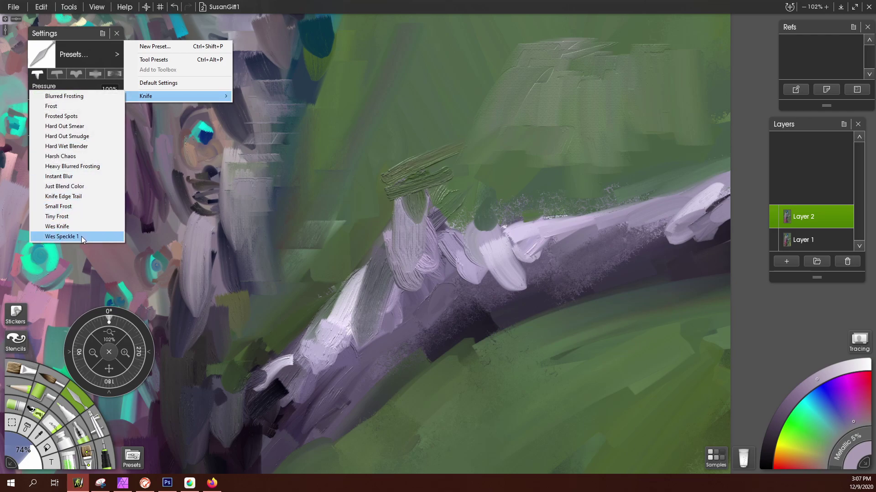
# Load the Wes Knife preset and smooth the scratchy light-green background above the branch.
pyautogui.click(70, 227)
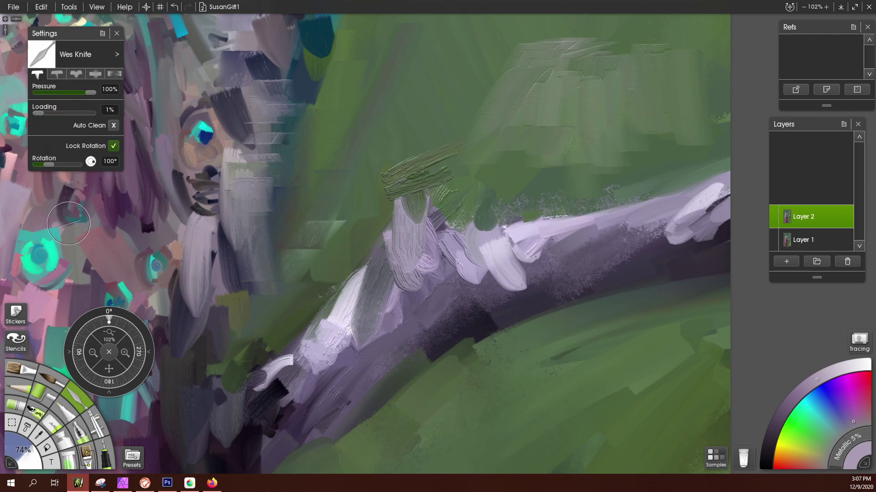
pyautogui.moveTo(444, 59)
pyautogui.mouseDown()
pyautogui.moveTo(446, 146)
pyautogui.moveTo(462, 82)
pyautogui.moveTo(465, 132)
pyautogui.mouseUp()
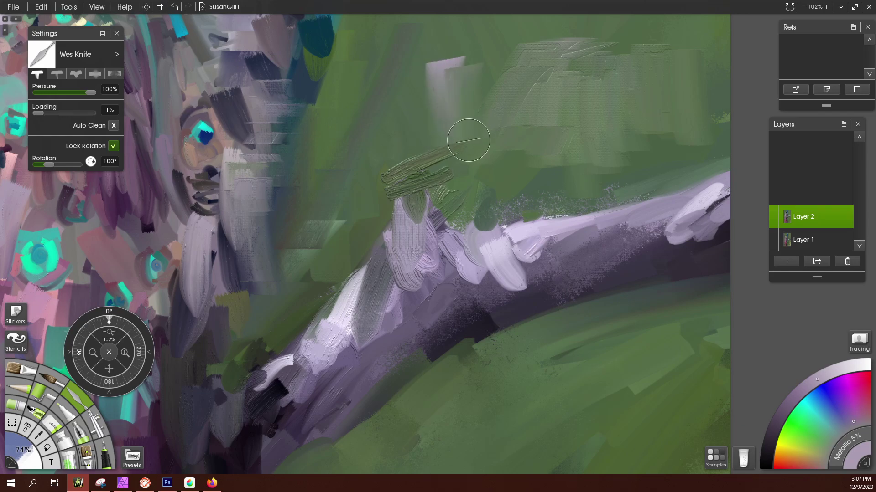
pyautogui.moveTo(483, 59); pyautogui.dragTo(506, 146)
pyautogui.moveTo(515, 50); pyautogui.dragTo(529, 136)
pyautogui.moveTo(538, 80)
pyautogui.mouseDown()
pyautogui.moveTo(569, 93)
pyautogui.moveTo(576, 31)
pyautogui.moveTo(579, 151)
pyautogui.moveTo(590, 121)
pyautogui.moveTo(620, 147)
pyautogui.moveTo(650, 123)
pyautogui.moveTo(652, 68)
pyautogui.mouseUp()
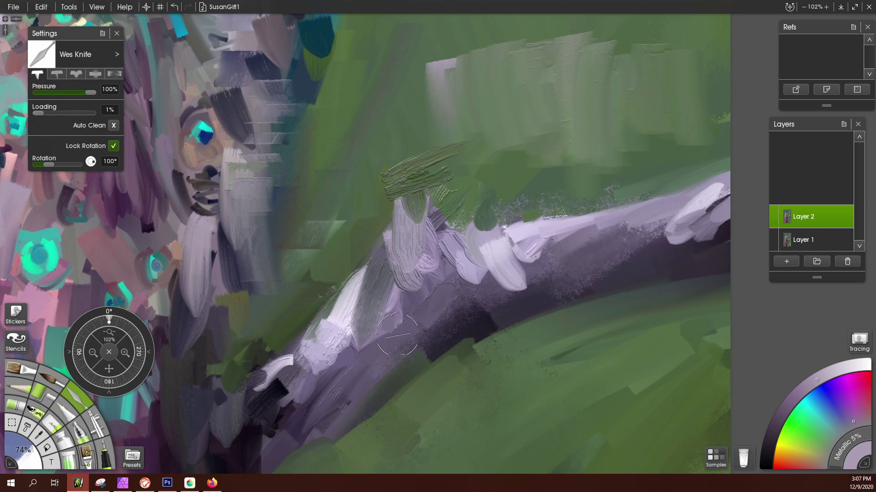
# Shade and smooth the lavender branch with sampled purples and a dark green-grey.
pyautogui.keyDown('alt'); pyautogui.click(442, 298); pyautogui.keyUp('alt')
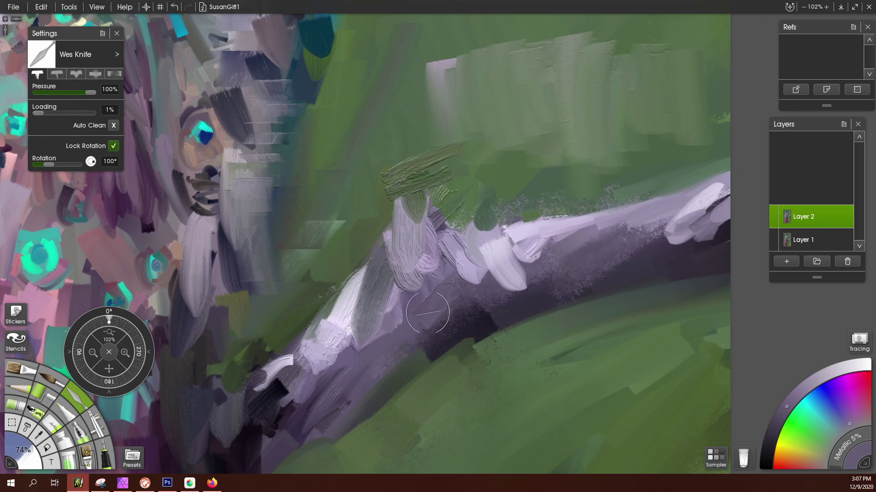
pyautogui.moveTo(438, 310)
pyautogui.mouseDown()
pyautogui.moveTo(407, 364)
pyautogui.moveTo(412, 347)
pyautogui.moveTo(450, 317)
pyautogui.moveTo(413, 356)
pyautogui.moveTo(477, 342)
pyautogui.mouseUp()
pyautogui.keyDown('alt'); pyautogui.click(477, 341); pyautogui.keyUp('alt')
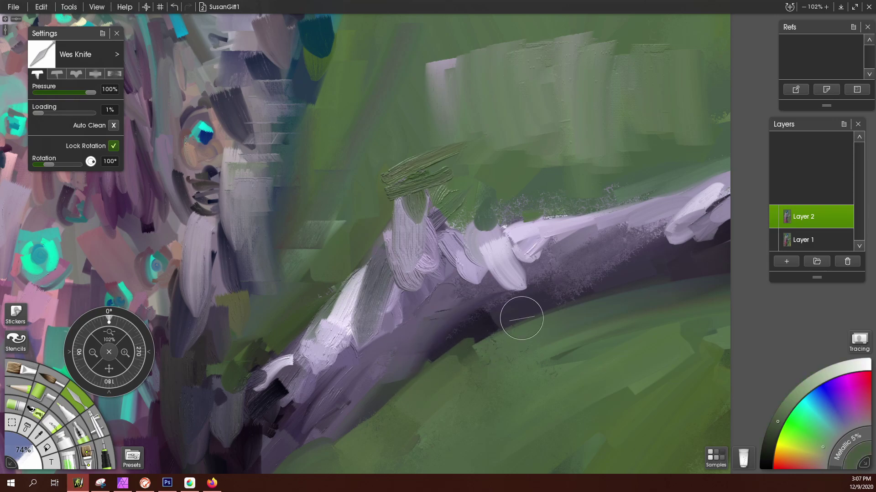
pyautogui.moveTo(518, 313)
pyautogui.mouseDown()
pyautogui.moveTo(478, 337)
pyautogui.moveTo(466, 358)
pyautogui.moveTo(519, 323)
pyautogui.moveTo(440, 373)
pyautogui.moveTo(547, 302)
pyautogui.moveTo(426, 393)
pyautogui.moveTo(543, 319)
pyautogui.moveTo(419, 391)
pyautogui.moveTo(542, 321)
pyautogui.mouseUp()
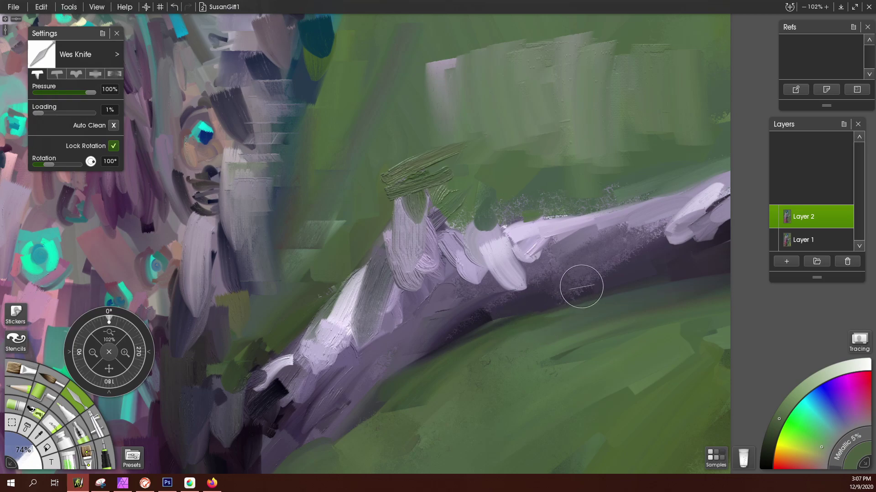
pyautogui.keyDown('alt'); pyautogui.click(602, 252); pyautogui.keyUp('alt')
pyautogui.moveTo(650, 257)
pyautogui.mouseDown()
pyautogui.moveTo(667, 251)
pyautogui.moveTo(683, 221)
pyautogui.moveTo(675, 253)
pyautogui.moveTo(696, 248)
pyautogui.moveTo(678, 203)
pyautogui.moveTo(694, 232)
pyautogui.mouseUp()
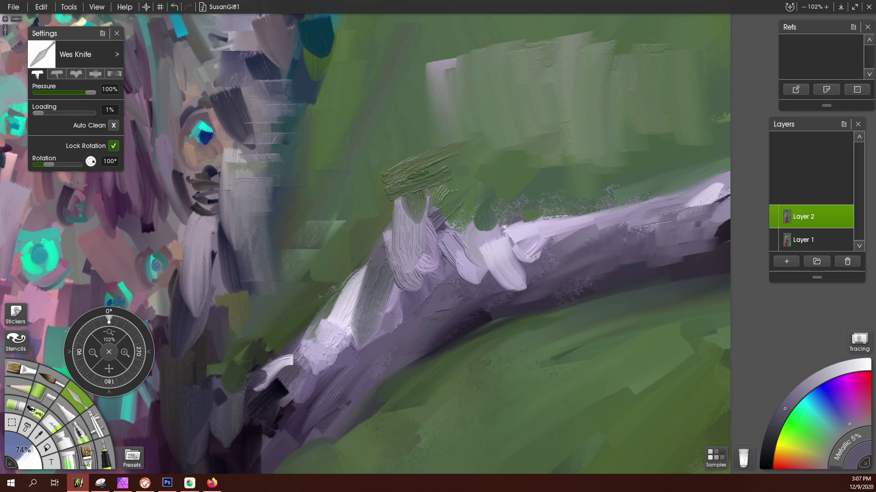
pyautogui.keyDown('alt'); pyautogui.click(555, 230); pyautogui.keyUp('alt')
pyautogui.moveTo(554, 230)
pyautogui.mouseDown()
pyautogui.moveTo(583, 224)
pyautogui.moveTo(547, 255)
pyautogui.moveTo(606, 225)
pyautogui.mouseUp()
pyautogui.keyDown('alt'); pyautogui.click(549, 256); pyautogui.keyUp('alt')
pyautogui.moveTo(524, 258); pyautogui.dragTo(611, 250)
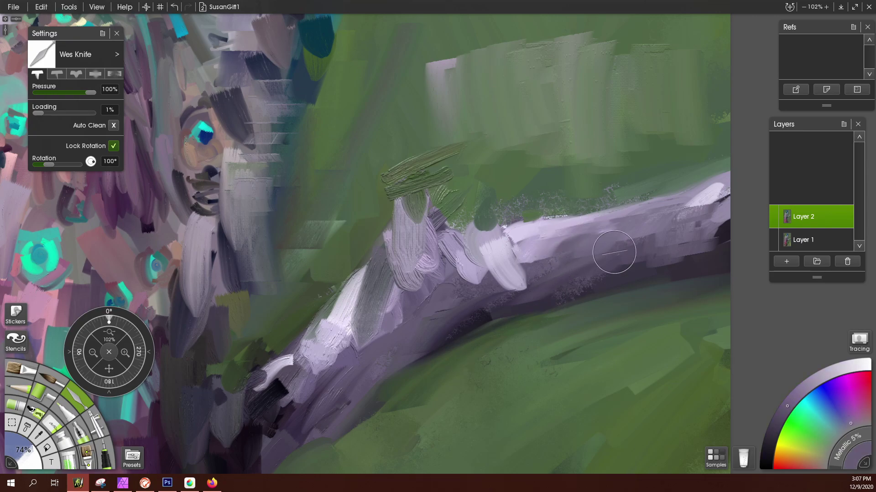
# Turn off Lock Rotation and lay dark green, purplish and lavender knife strokes near the branch.
pyautogui.click(114, 147)
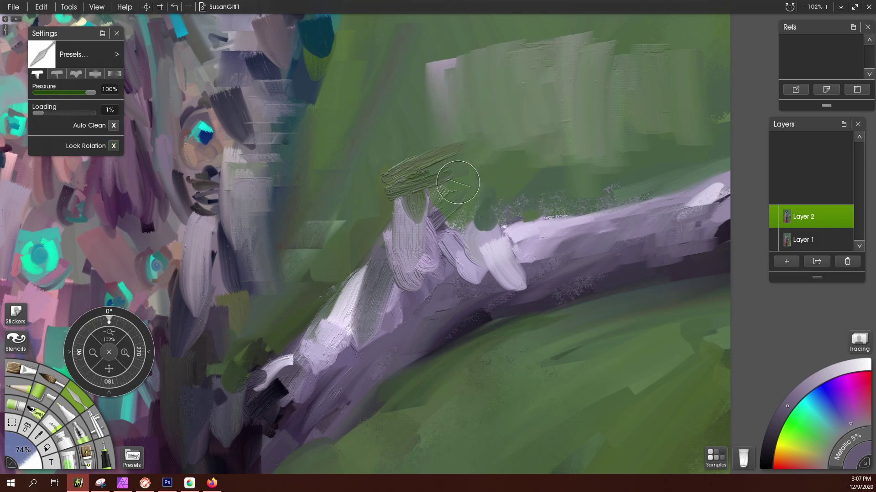
pyautogui.moveTo(422, 225); pyautogui.dragTo(412, 198)
pyautogui.moveTo(398, 129); pyautogui.dragTo(401, 166)
pyautogui.moveTo(536, 223)
pyautogui.mouseDown()
pyautogui.moveTo(537, 288)
pyautogui.moveTo(593, 235)
pyautogui.moveTo(588, 207)
pyautogui.moveTo(618, 295)
pyautogui.moveTo(625, 213)
pyautogui.moveTo(676, 229)
pyautogui.moveTo(641, 186)
pyautogui.moveTo(651, 267)
pyautogui.moveTo(667, 163)
pyautogui.moveTo(682, 159)
pyautogui.moveTo(612, 210)
pyautogui.moveTo(695, 117)
pyautogui.mouseUp()
# Sample dark and lighter greens from the background and review the knife's drip and colour-drag settings.
pyautogui.press('alt')
pyautogui.keyDown('alt'); pyautogui.click(517, 196); pyautogui.keyUp('alt')
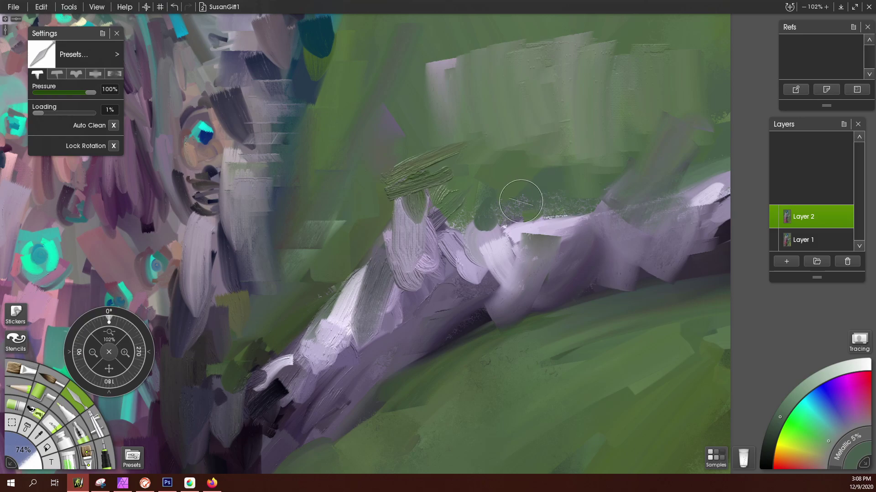
pyautogui.keyDown('alt'); pyautogui.click(450, 80); pyautogui.keyUp('alt')
pyautogui.keyDown('alt'); pyautogui.click(408, 141); pyautogui.keyUp('alt')
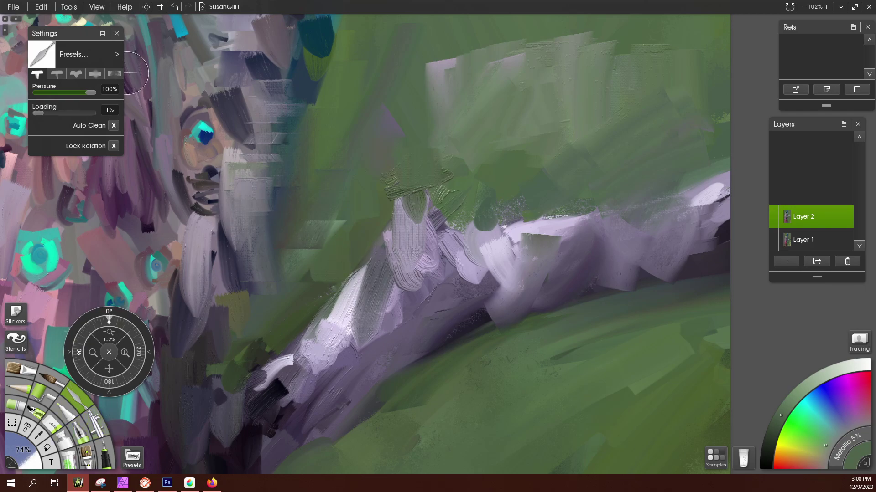
pyautogui.click(119, 74)
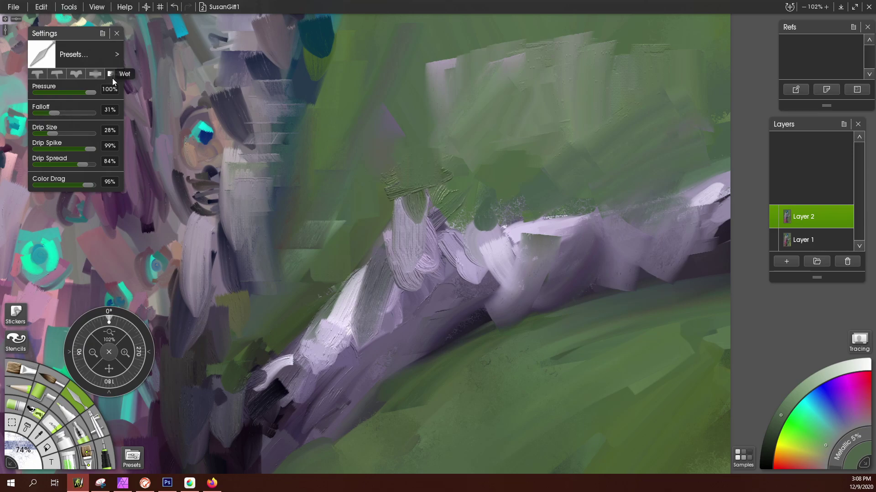
pyautogui.click(117, 54)
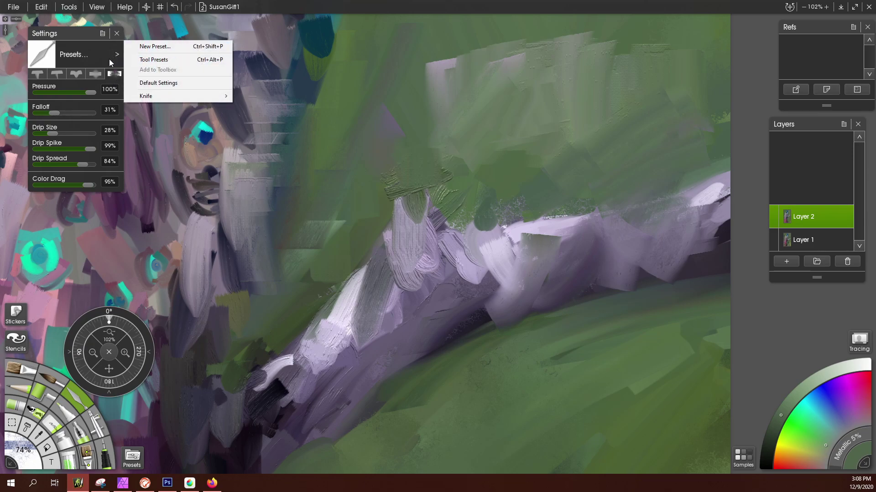
pyautogui.click(438, 157)
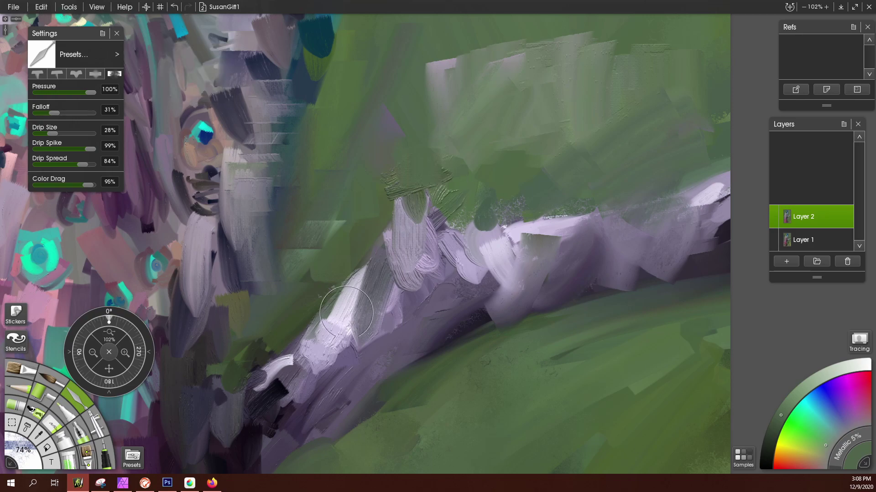
# Fit the painting to screen and blend light and dark greens along the pink tail's edge.
pyautogui.hotkey('ctrl', '0')
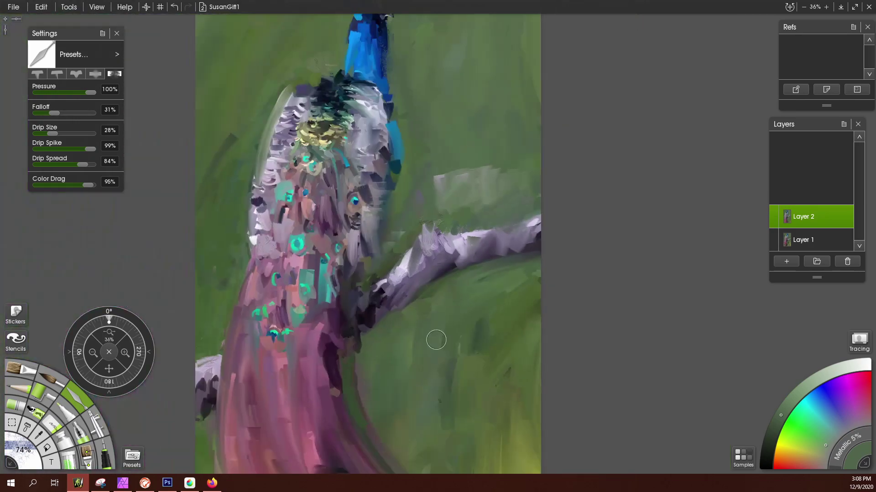
pyautogui.scroll(-1, 436, 340)
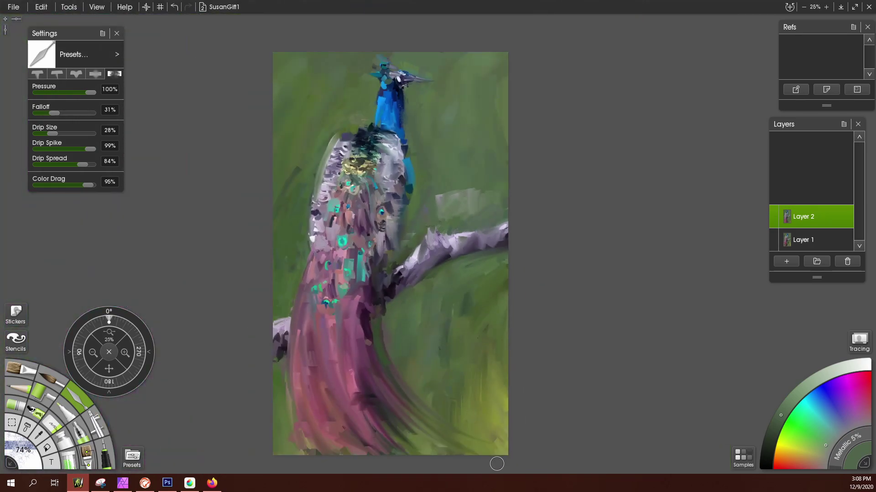
pyautogui.scroll(3, 497, 464)
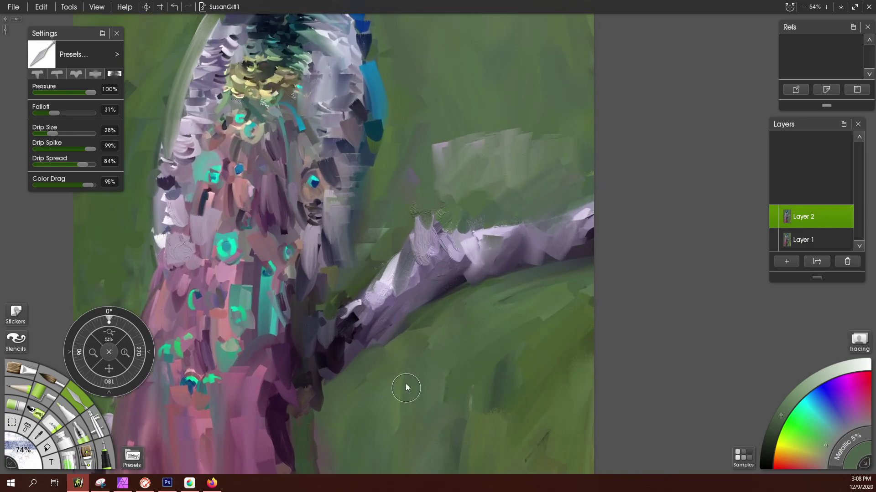
pyautogui.scroll(4, 394, 209)
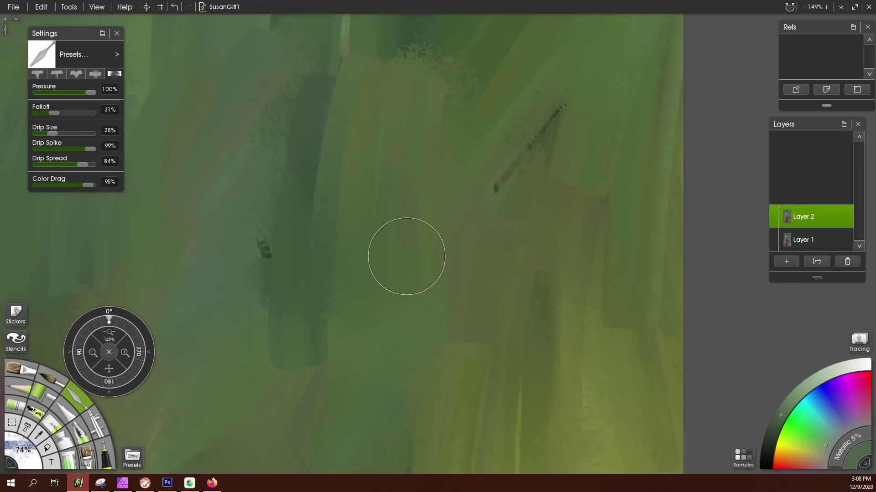
pyautogui.scroll(-1, 334, 354)
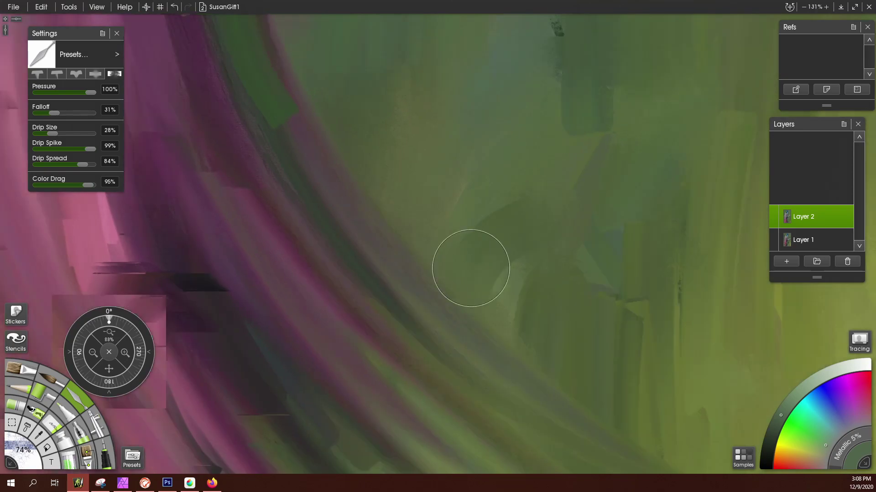
pyautogui.scroll(-3, 471, 268)
pyautogui.scroll(2, 535, 348)
pyautogui.scroll(-1, 577, 390)
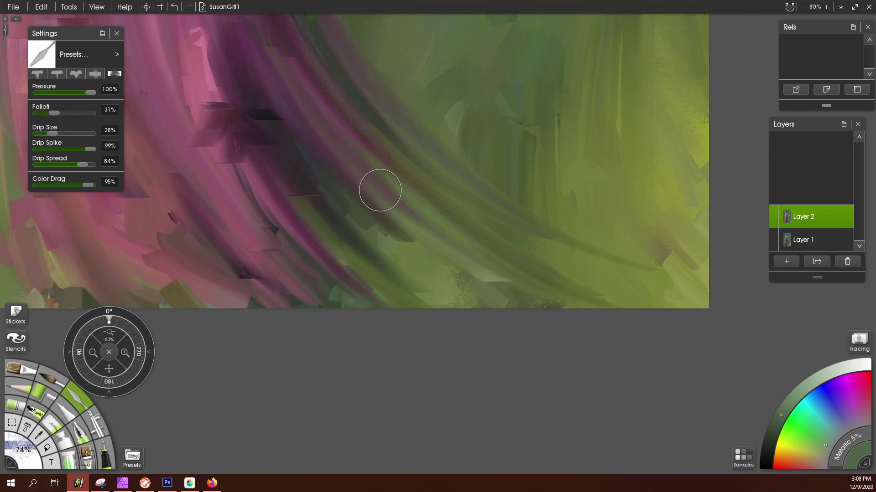
pyautogui.moveTo(372, 203)
pyautogui.mouseDown()
pyautogui.moveTo(425, 268)
pyautogui.moveTo(382, 204)
pyautogui.moveTo(429, 260)
pyautogui.mouseUp()
pyautogui.moveTo(329, 172)
pyautogui.mouseDown()
pyautogui.moveTo(385, 272)
pyautogui.moveTo(347, 172)
pyautogui.moveTo(378, 259)
pyautogui.mouseUp()
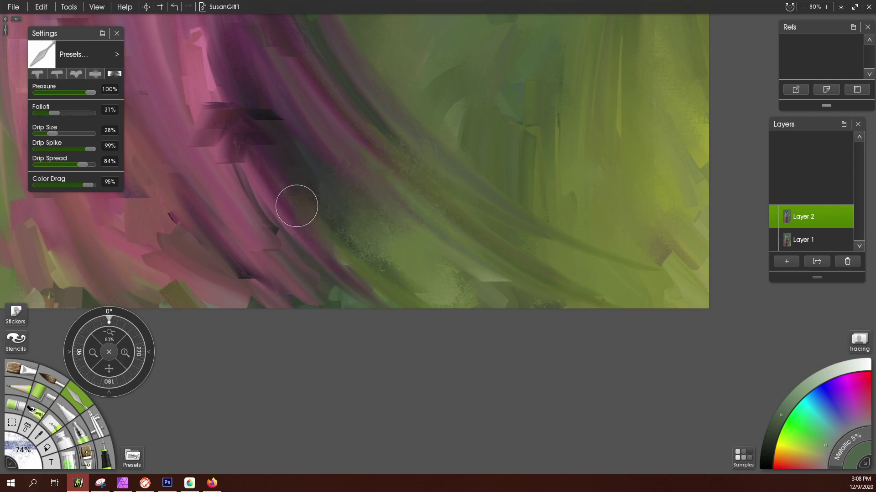
pyautogui.moveTo(297, 201)
pyautogui.mouseDown()
pyautogui.moveTo(310, 260)
pyautogui.moveTo(340, 299)
pyautogui.moveTo(333, 285)
pyautogui.moveTo(385, 304)
pyautogui.moveTo(370, 281)
pyautogui.moveTo(430, 305)
pyautogui.moveTo(467, 302)
pyautogui.moveTo(393, 294)
pyautogui.moveTo(486, 305)
pyautogui.moveTo(493, 301)
pyautogui.moveTo(449, 276)
pyautogui.moveTo(511, 284)
pyautogui.moveTo(487, 278)
pyautogui.moveTo(532, 244)
pyautogui.mouseUp()
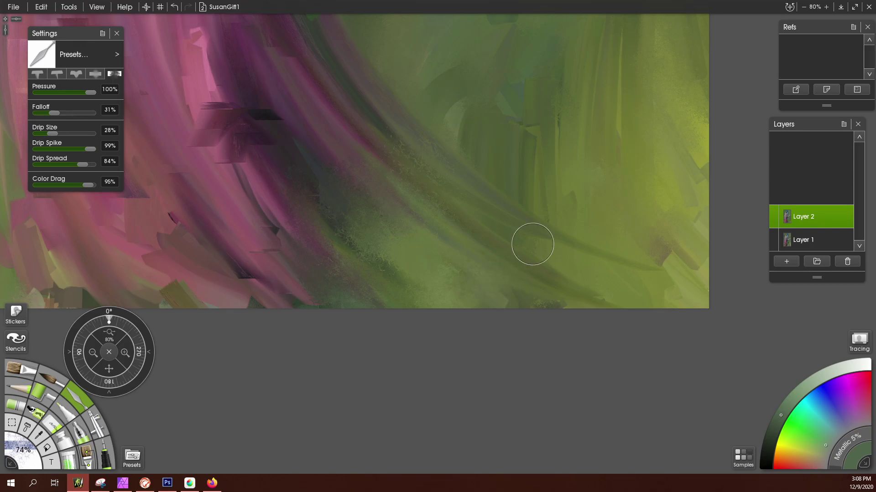
# Sample the tail's pink and dab it back into the tail edge.
pyautogui.scroll(-5, 489, 149)
pyautogui.scroll(10, 450, 227)
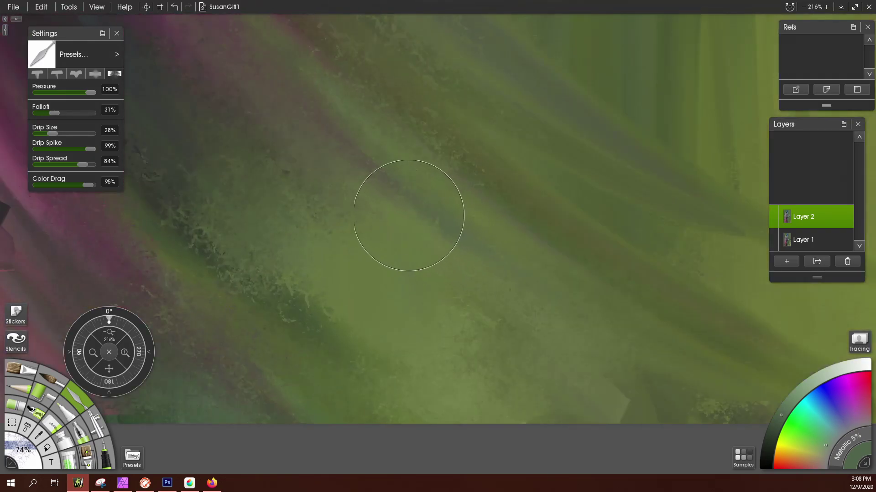
pyautogui.scroll(-5, 371, 176)
pyautogui.scroll(1, 255, 206)
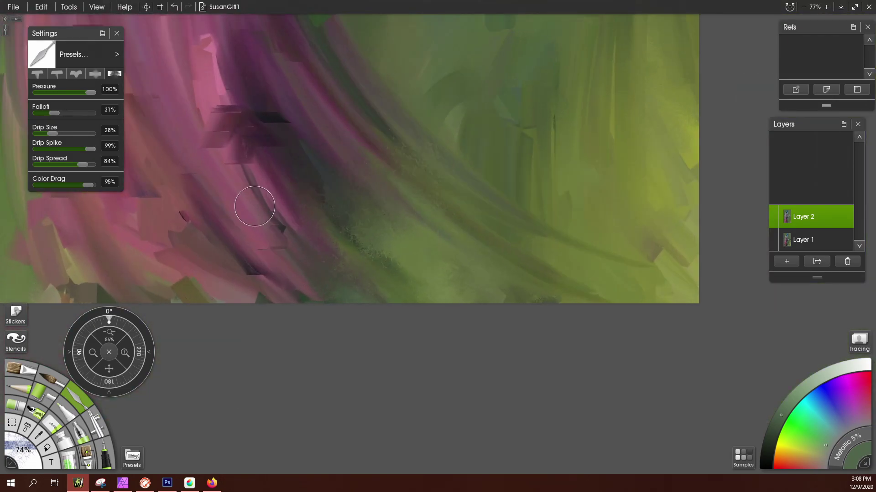
pyautogui.scroll(-2, 255, 206)
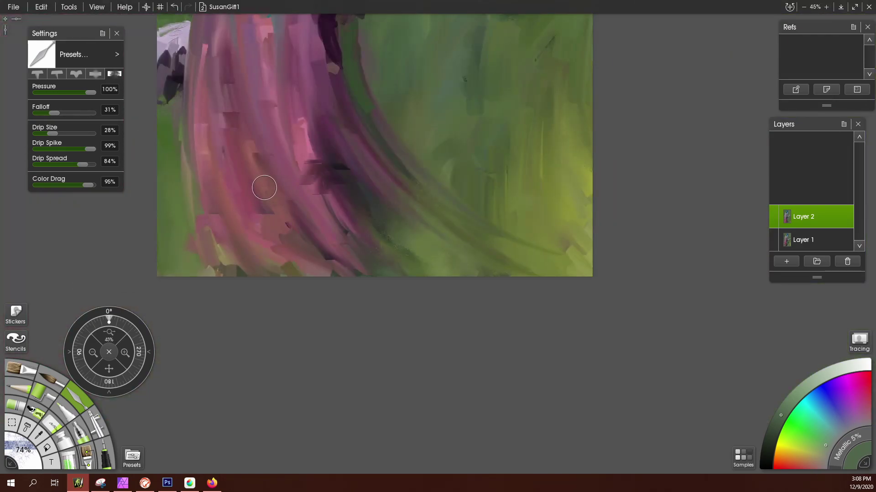
pyautogui.press('alt')
pyautogui.keyDown('alt'); pyautogui.click(300, 140); pyautogui.keyUp('alt')
pyautogui.moveTo(306, 148)
pyautogui.mouseDown()
pyautogui.moveTo(304, 171)
pyautogui.moveTo(321, 189)
pyautogui.moveTo(334, 178)
pyautogui.moveTo(363, 205)
pyautogui.moveTo(371, 229)
pyautogui.mouseUp()
pyautogui.scroll(3, 364, 139)
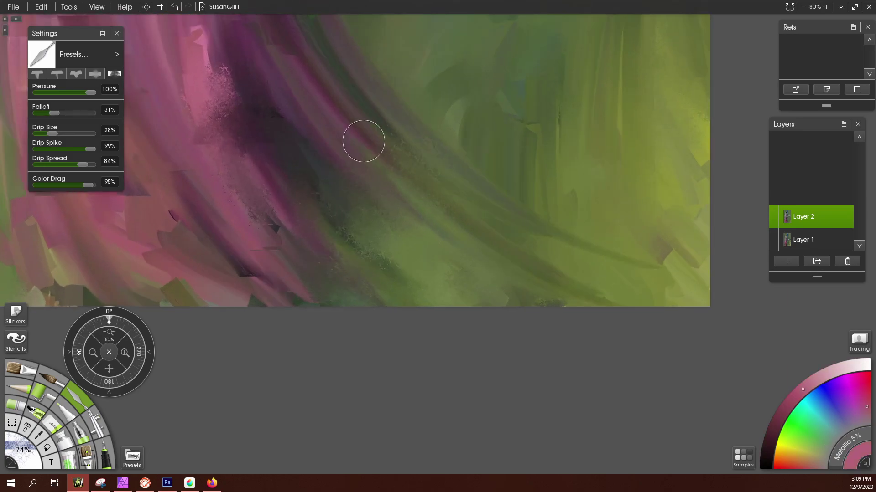
pyautogui.scroll(1, 237, 123)
pyautogui.scroll(6, 387, 199)
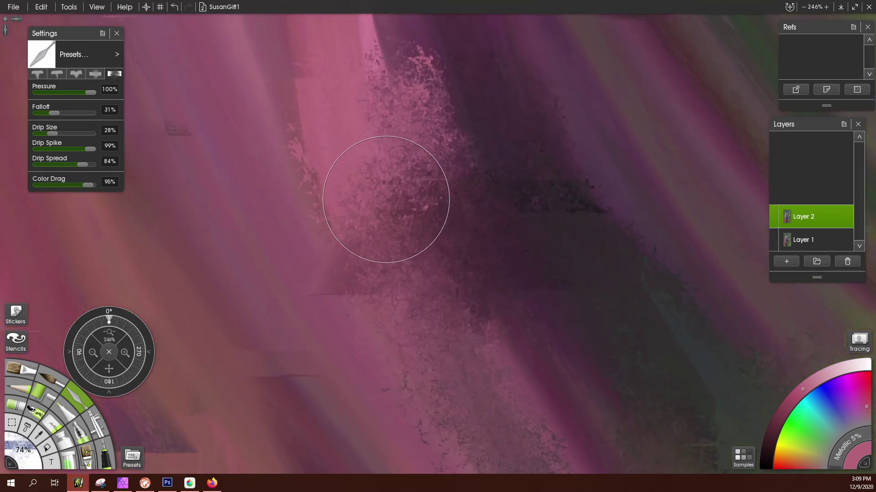
pyautogui.scroll(-15, 387, 199)
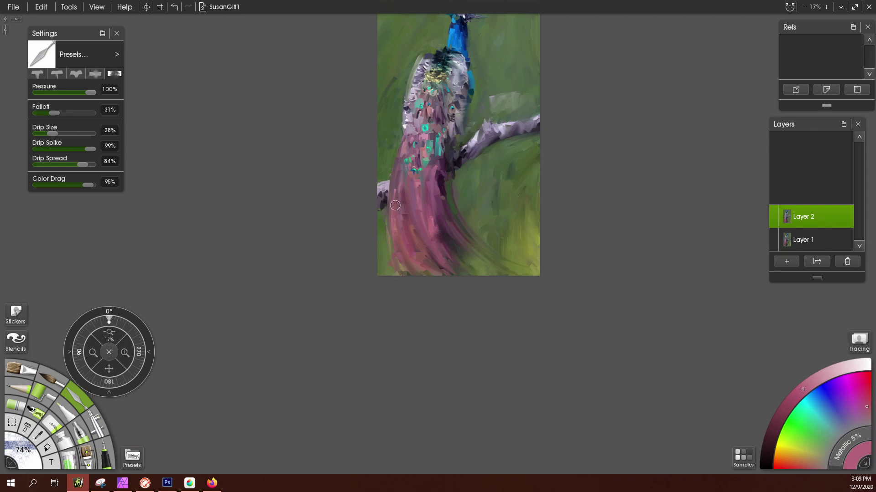
pyautogui.scroll(10, 393, 173)
pyautogui.scroll(-6, 391, 190)
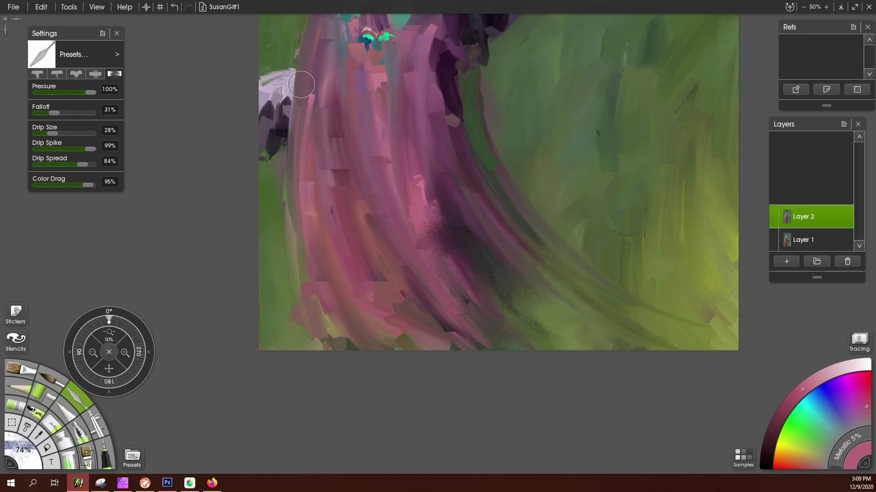
# Sketch the first dark pencil signature strokes over the pink tail.
pyautogui.click(26, 379)
pyautogui.click(26, 395)
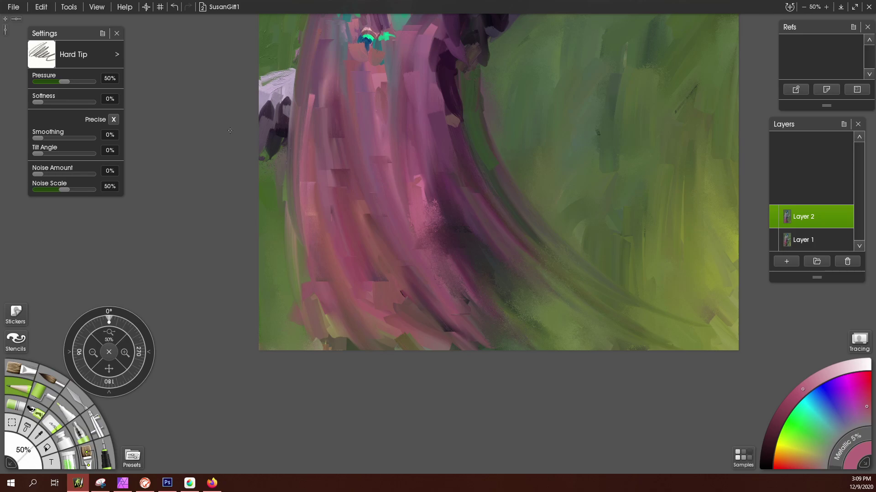
pyautogui.click(767, 445)
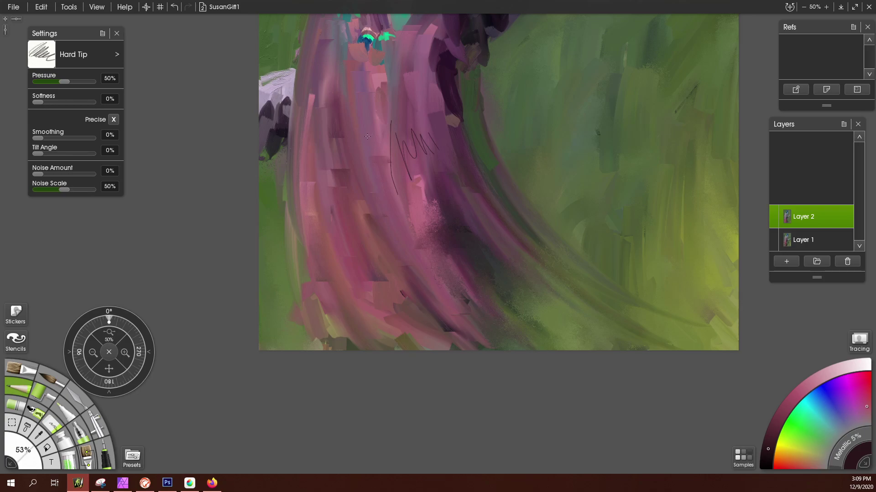
pyautogui.moveTo(364, 167); pyautogui.dragTo(369, 189)
pyautogui.moveTo(373, 121); pyautogui.dragTo(388, 151)
# Switch the pencil to the Hard Shader preset and add a zigzag stroke below.
pyautogui.click(118, 55)
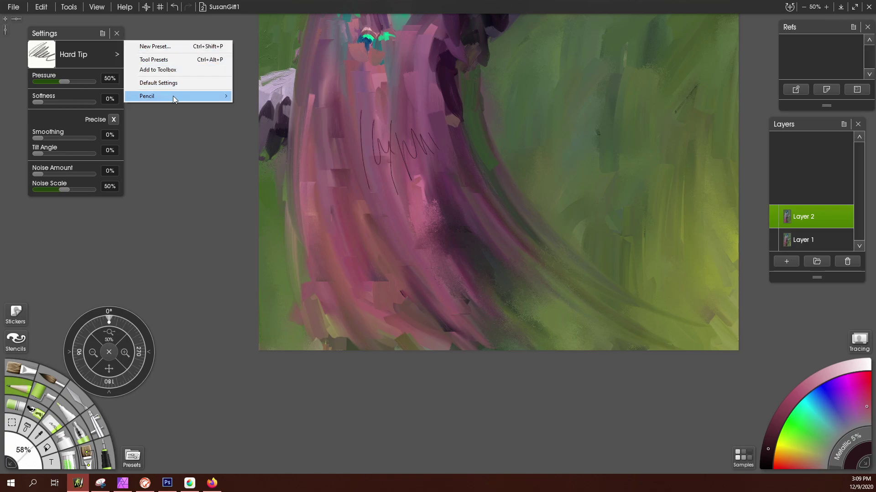
pyautogui.moveTo(174, 98)
pyautogui.click(93, 136)
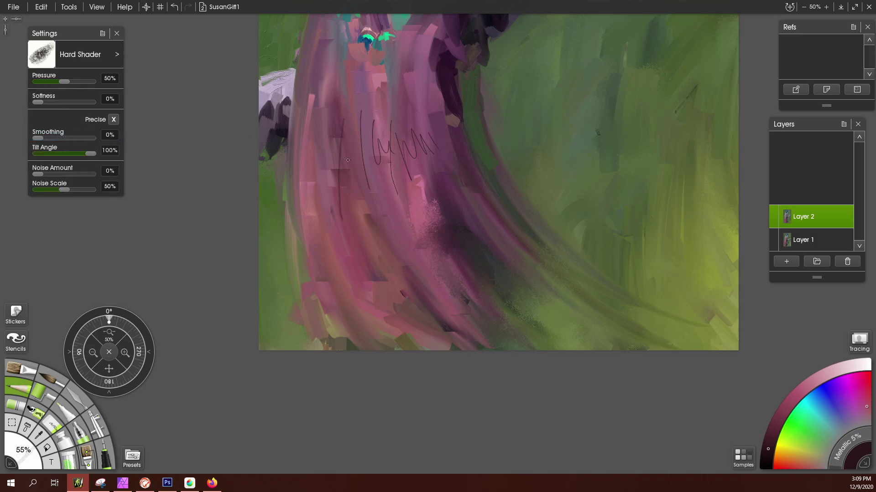
pyautogui.moveTo(396, 192); pyautogui.dragTo(398, 213)
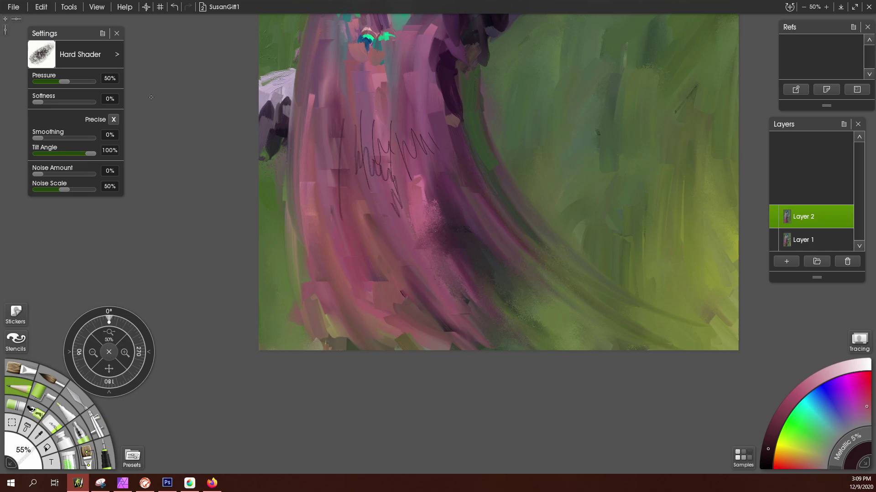
# Draw the signature's smooth looping strokes with the Heavy and Smooth preset, then zoom out.
pyautogui.click(118, 54)
pyautogui.moveTo(166, 95)
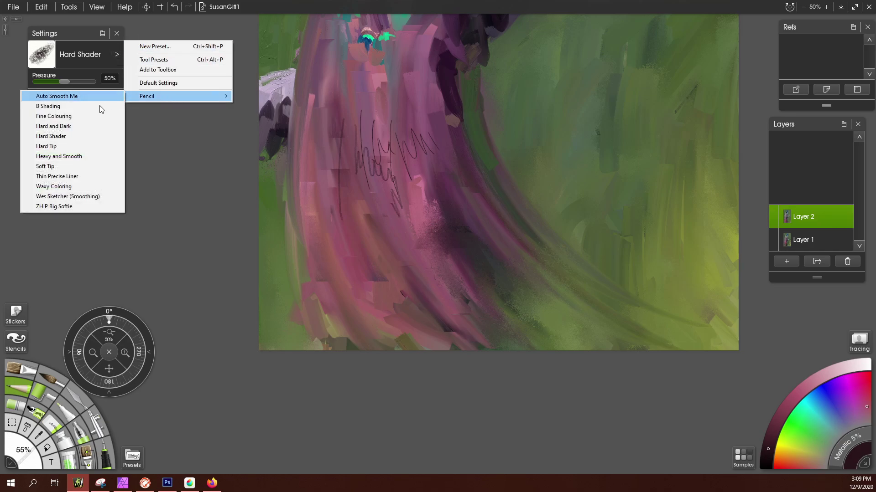
pyautogui.click(90, 156)
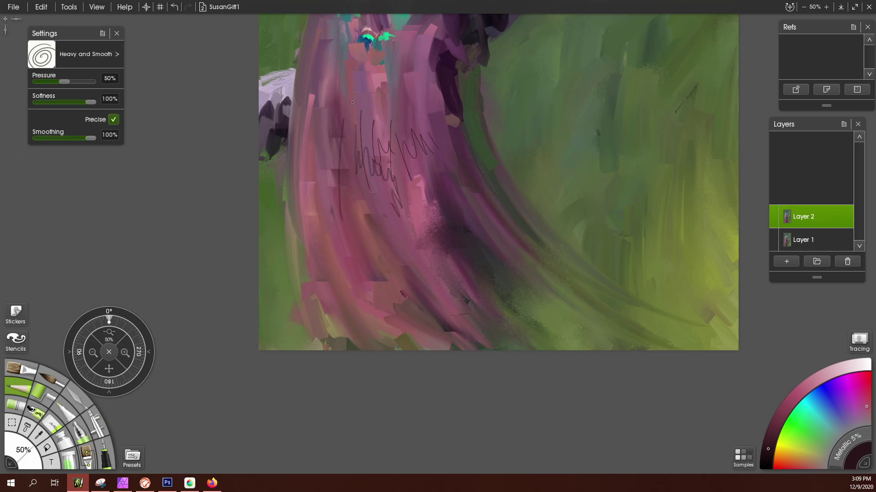
pyautogui.moveTo(423, 87); pyautogui.dragTo(423, 86)
pyautogui.moveTo(399, 179); pyautogui.dragTo(354, 237)
pyautogui.moveTo(441, 234); pyautogui.dragTo(414, 233)
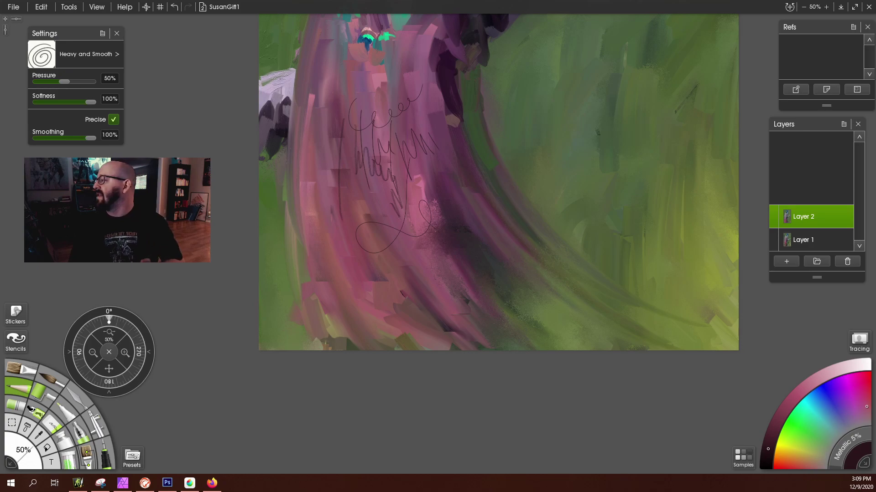
pyautogui.hotkey('ctrl', '-')
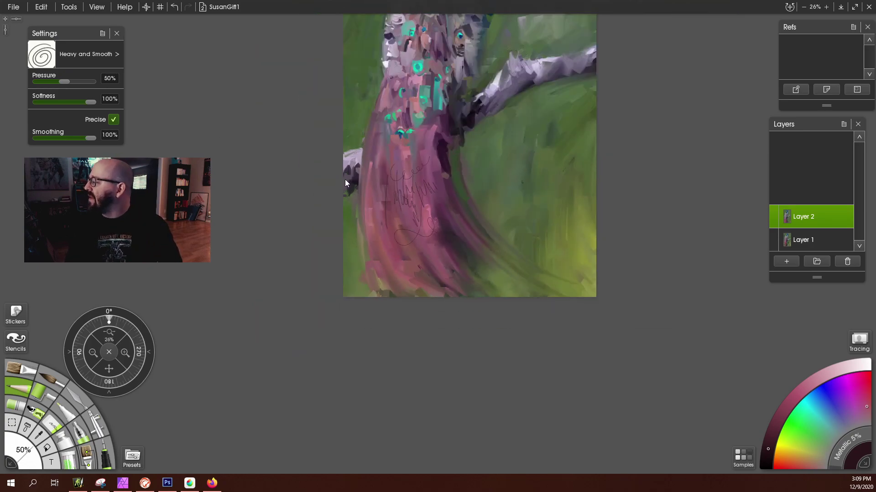
pyautogui.hotkey('ctrl', '-')
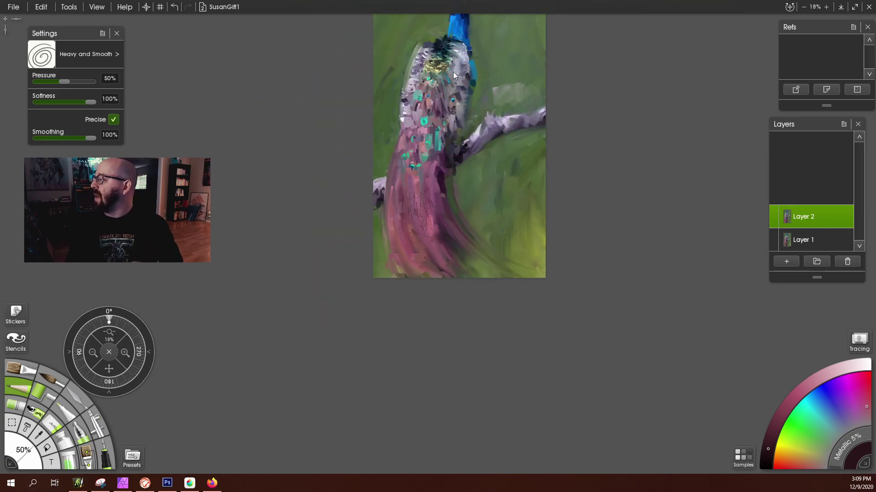
# Reselect the Oil Brush so the Bon's Brush preset is active again.
pyautogui.click(27, 372)
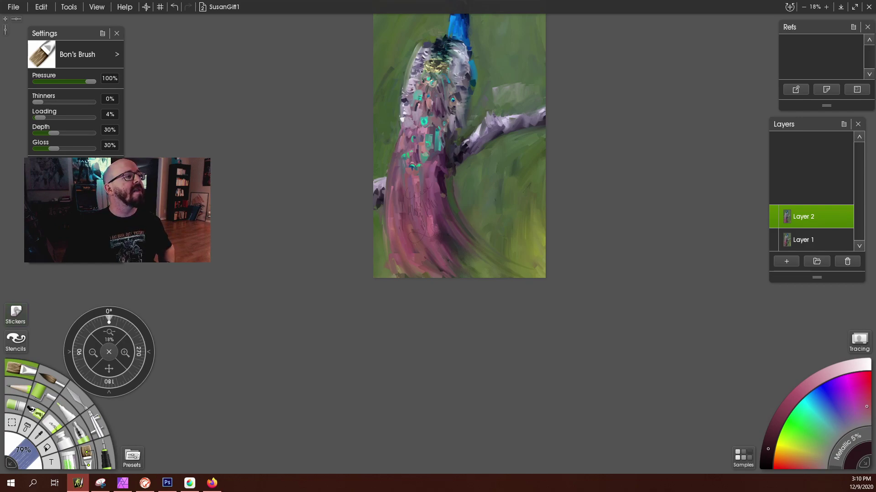
pyautogui.click(213, 484)
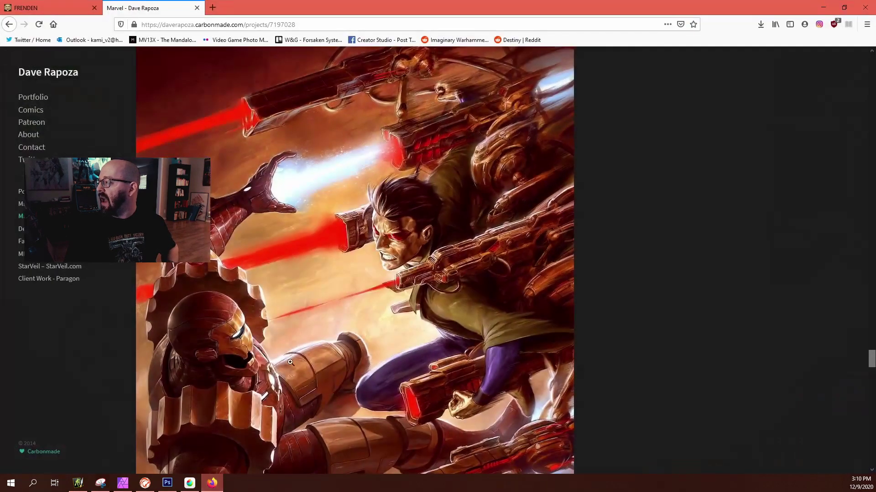
pyautogui.click(80, 9)
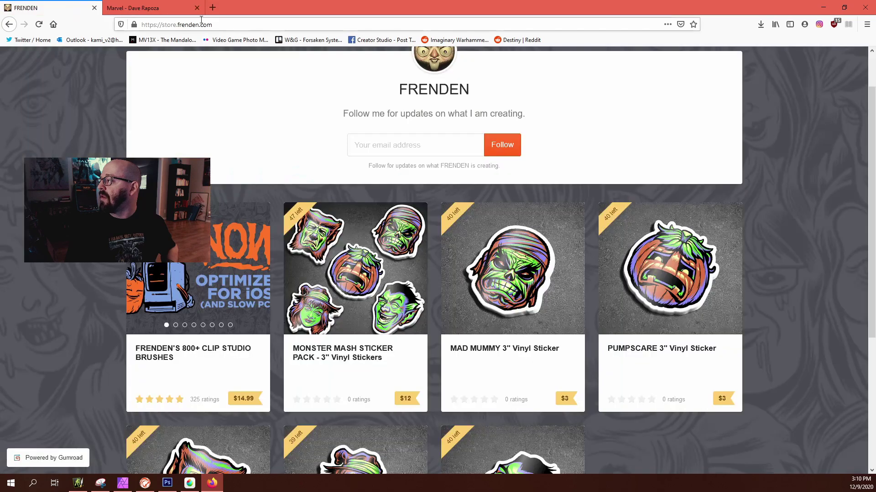
pyautogui.click(200, 24)
pyautogui.write('www.')
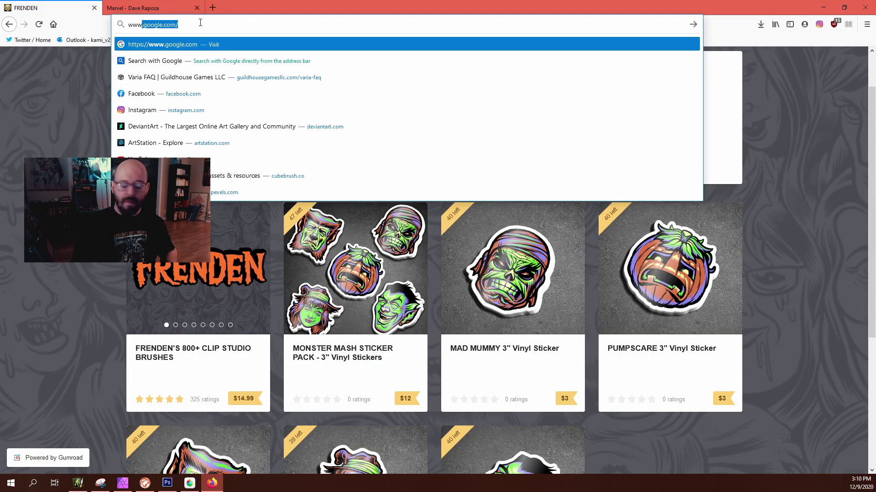
pyautogui.write('wesleygardner.com')
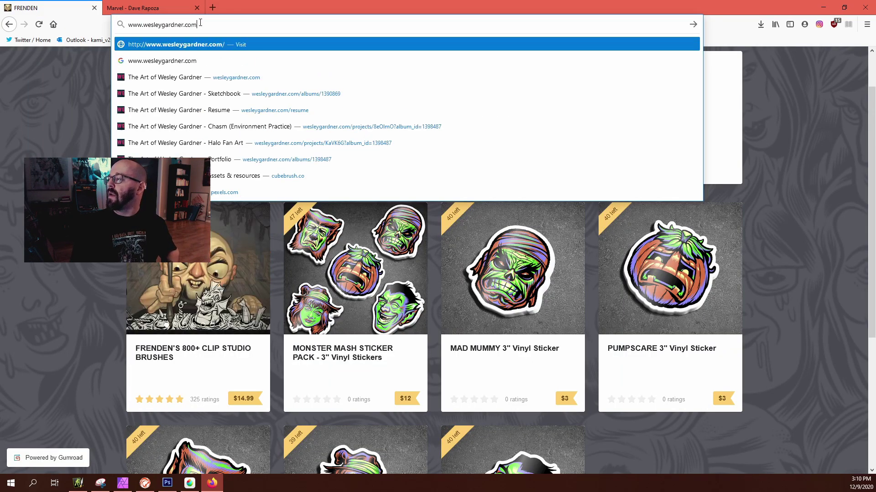
pyautogui.press('Return')
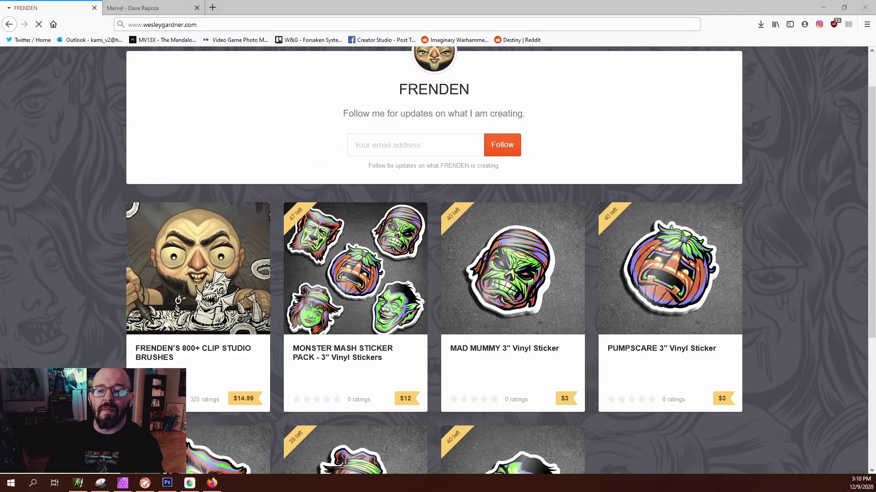
pyautogui.click(300, 6)
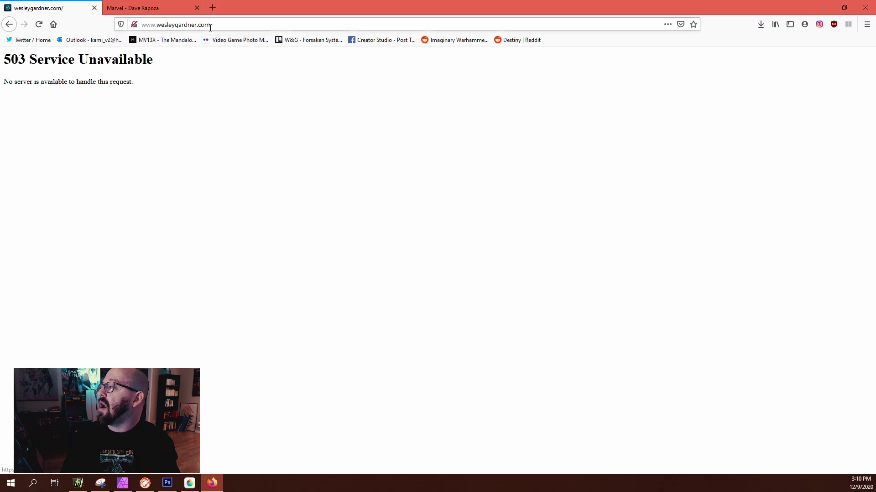
pyautogui.click(214, 25)
pyautogui.press('Return')
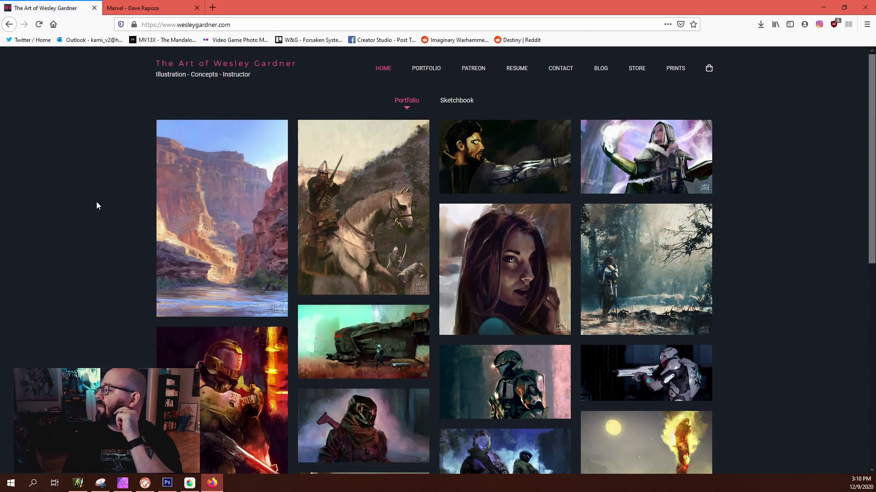
# Open the Chasm (Environment Practice) painting from the gallery and scroll through it.
pyautogui.click(215, 218)
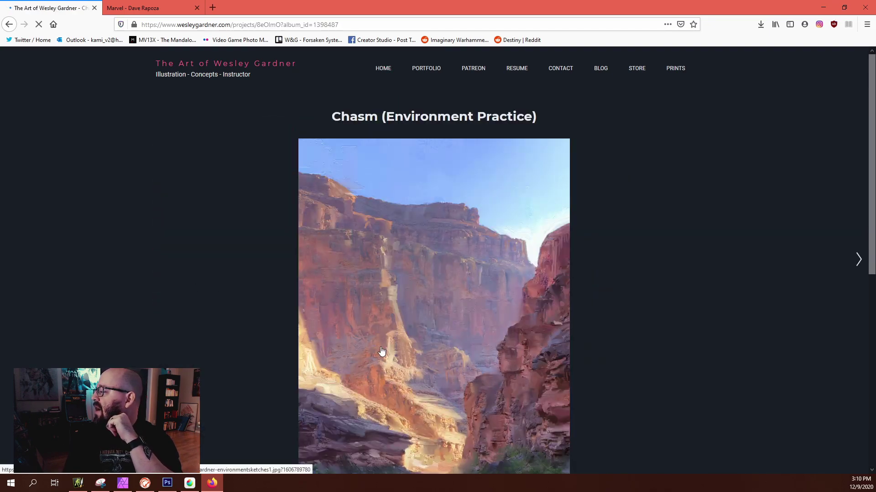
pyautogui.scroll(-4, 382, 351)
pyautogui.scroll(1, 401, 206)
pyautogui.scroll(2, 397, 239)
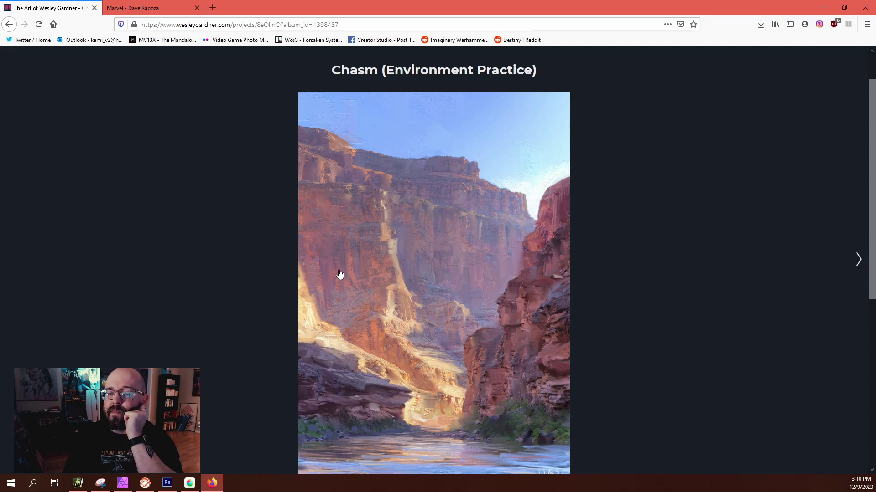
pyautogui.scroll(-3, 339, 273)
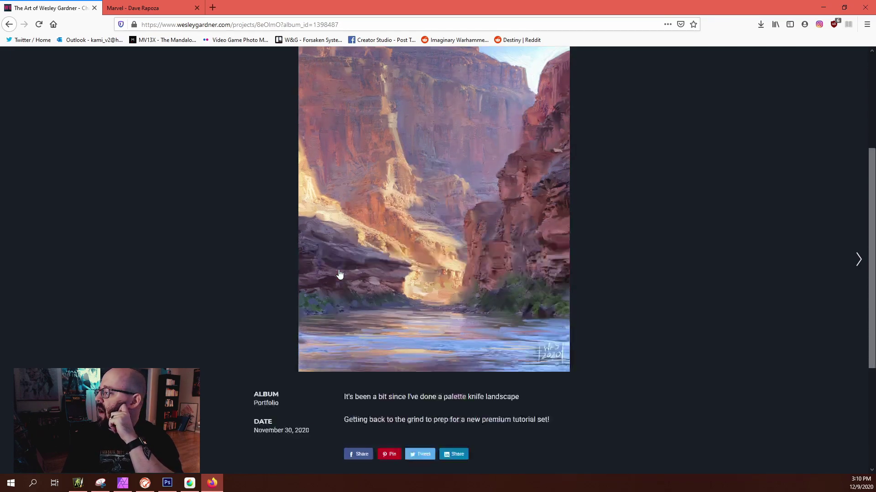
pyautogui.scroll(2, 761, 268)
# Advance to the Waterdeep Patrol project page and scroll through the mounted knight painting.
pyautogui.click(859, 263)
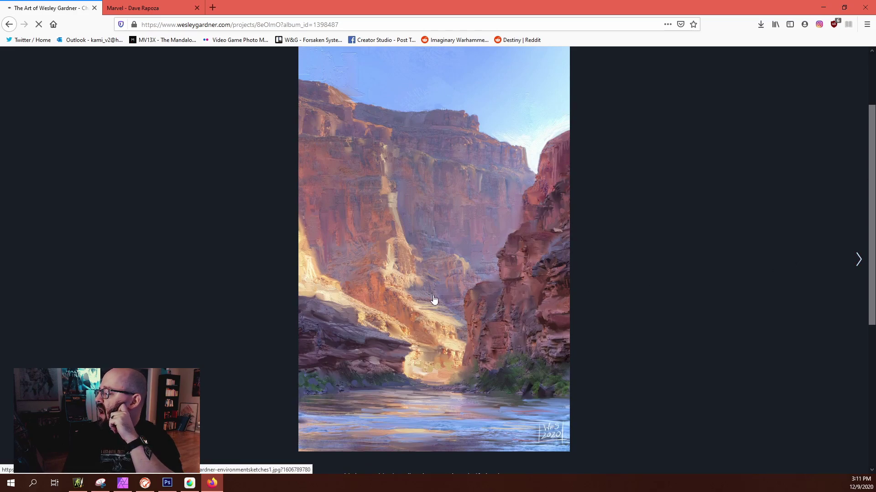
pyautogui.click(858, 259)
pyautogui.scroll(-3, 582, 368)
pyautogui.scroll(2, 470, 235)
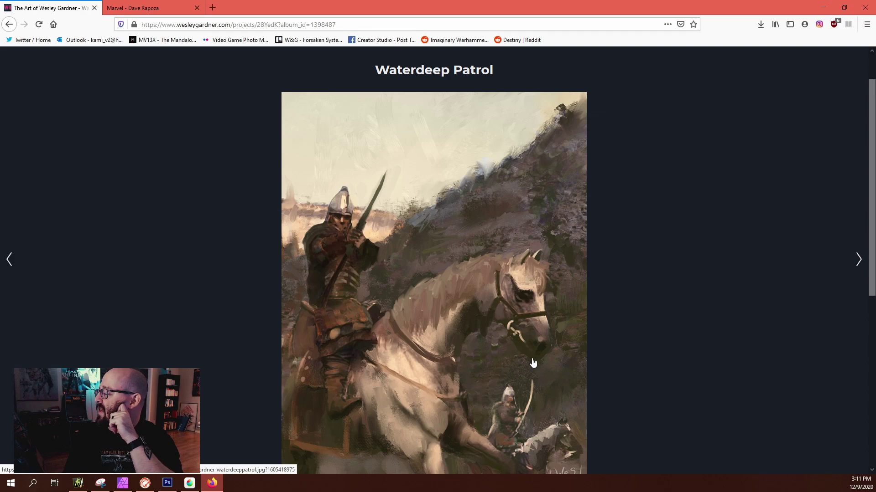
pyautogui.scroll(-3, 533, 363)
pyautogui.scroll(3, 456, 333)
pyautogui.scroll(-1, 382, 307)
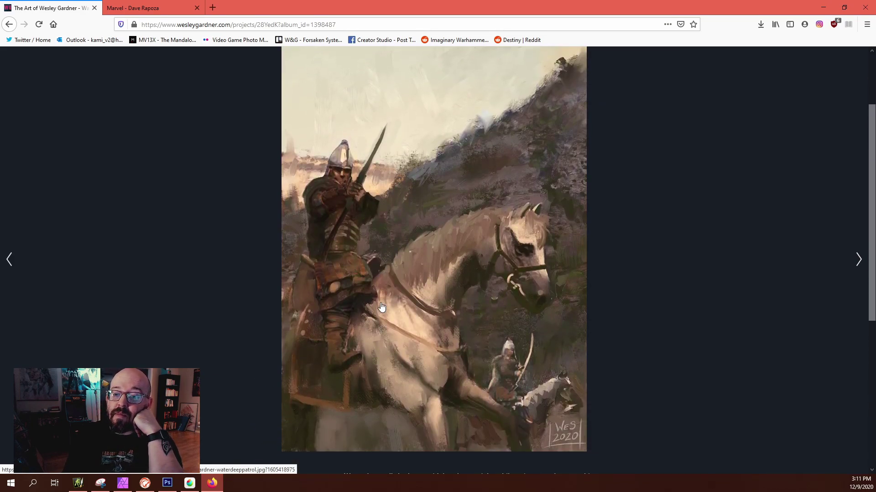
pyautogui.scroll(-2, 382, 307)
pyautogui.scroll(2, 382, 307)
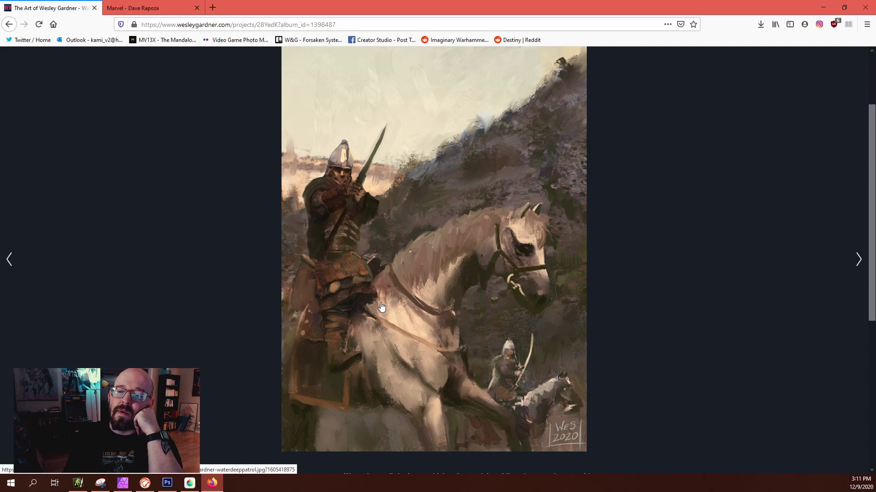
pyautogui.scroll(-3, 382, 307)
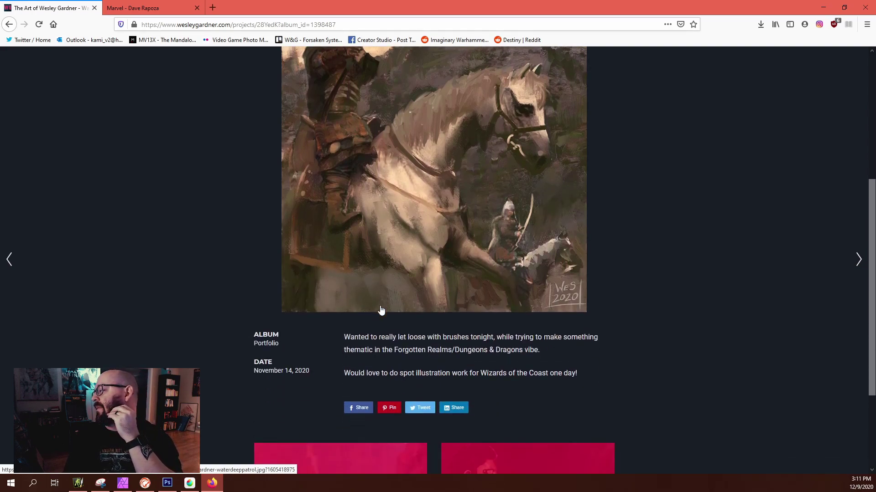
pyautogui.scroll(4, 383, 305)
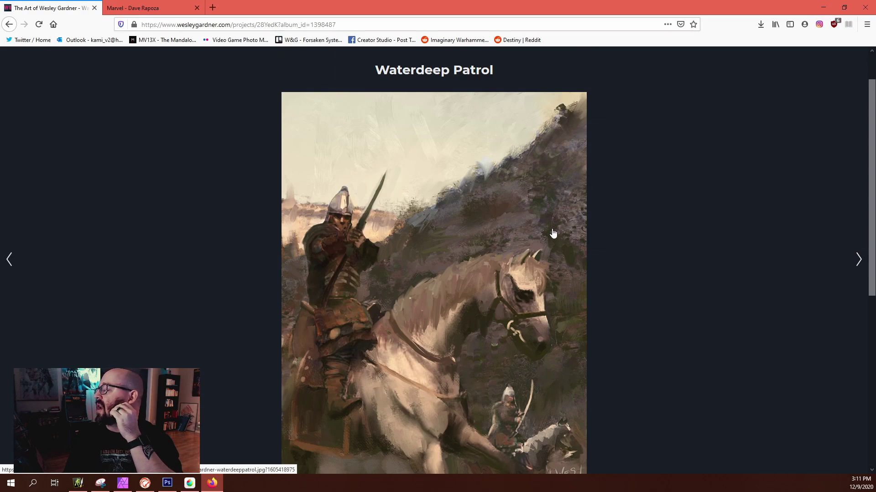
pyautogui.scroll(-2, 551, 237)
pyautogui.scroll(3, 547, 244)
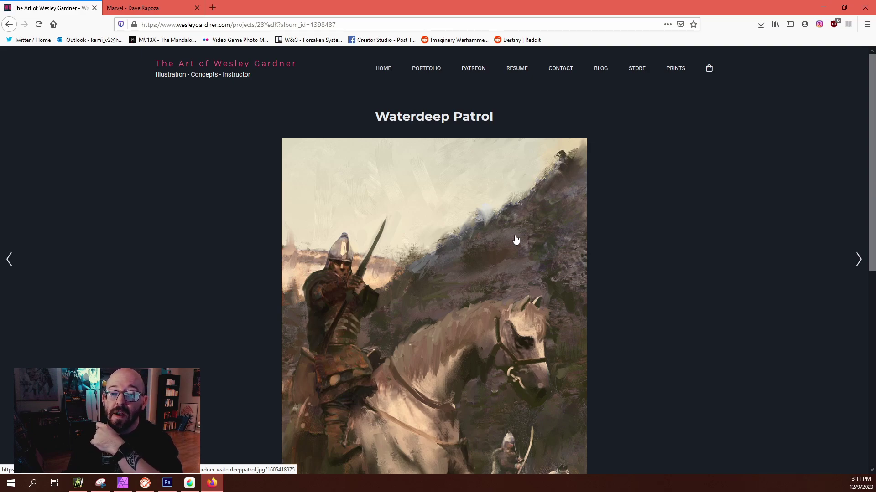
# Minimize Firefox and zoom in on the pencil signature, then back out.
pyautogui.click(824, 6)
pyautogui.scroll(4, 360, 223)
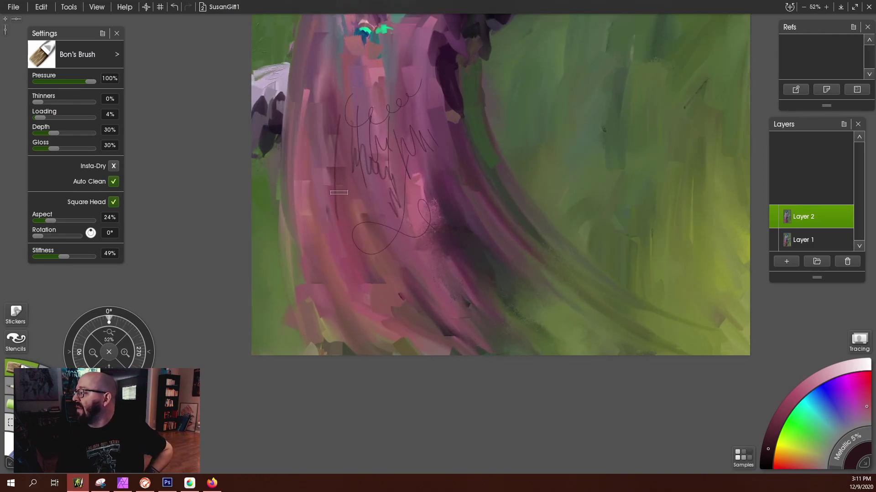
pyautogui.scroll(-3, 339, 193)
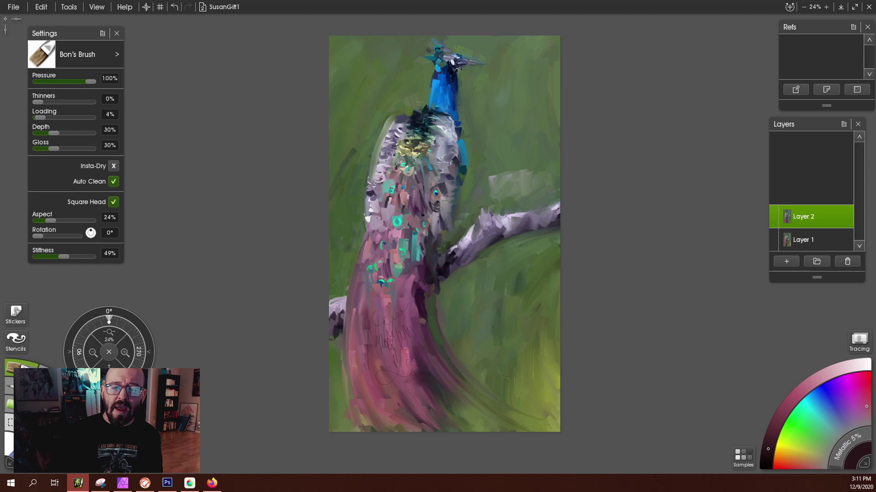
# Minimize ArtRage and drag its desktop shortcut down beside the Paintstorm Studio icon.
pyautogui.click(840, 7)
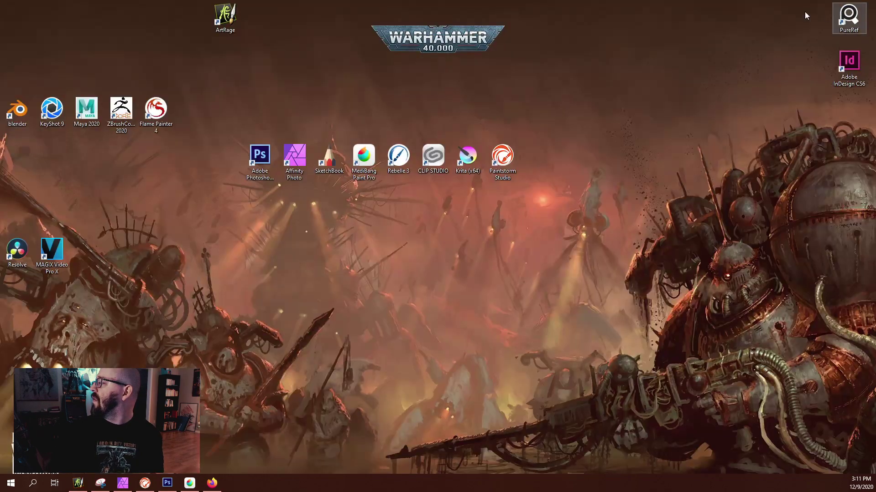
pyautogui.moveTo(225, 17)
pyautogui.mouseDown()
pyautogui.moveTo(226, 26)
pyautogui.moveTo(548, 167)
pyautogui.mouseUp()
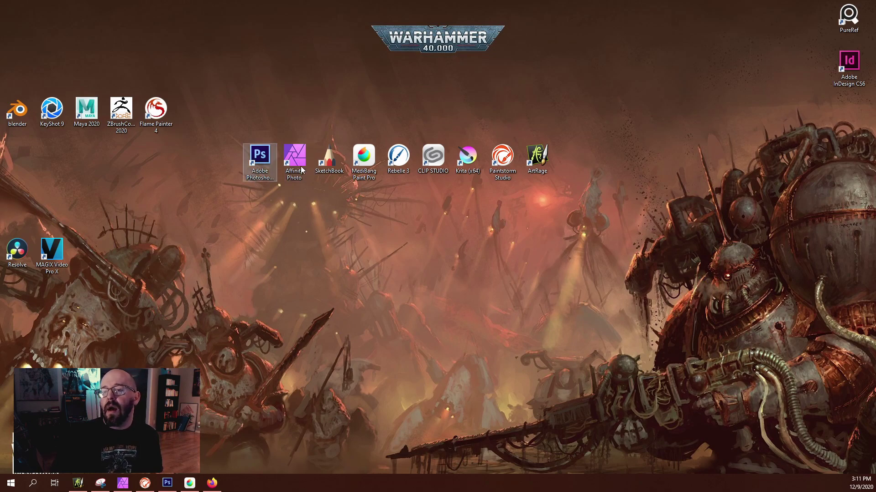